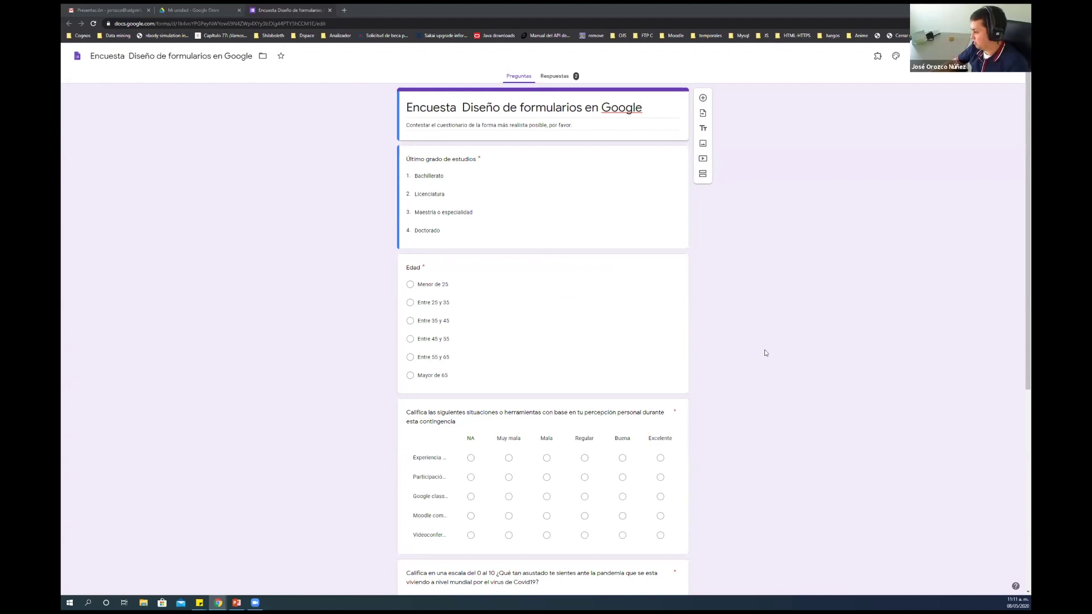
# Review the survey form and view its share link and embed code options
pyautogui.scroll(-5, 765, 353)
pyautogui.scroll(5, 765, 353)
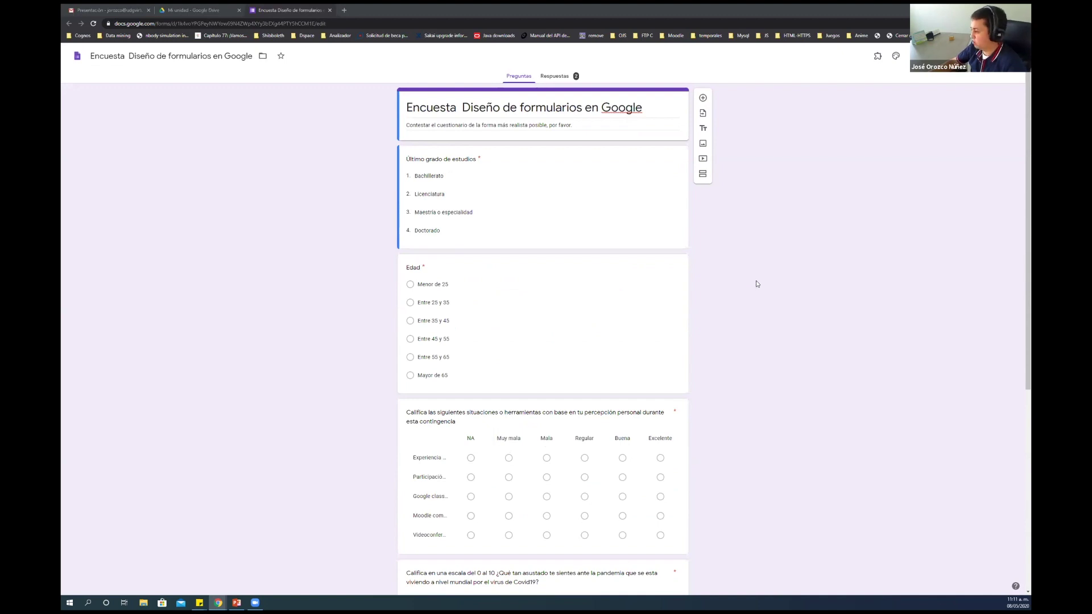
pyautogui.scroll(-5, 756, 283)
pyautogui.scroll(5, 733, 308)
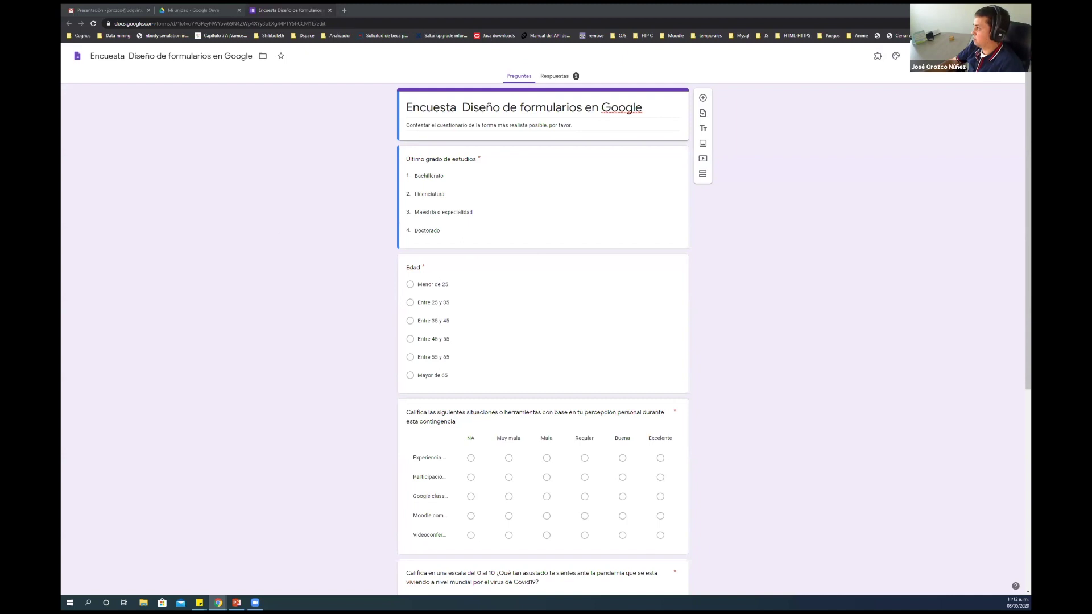
pyautogui.click(961, 55)
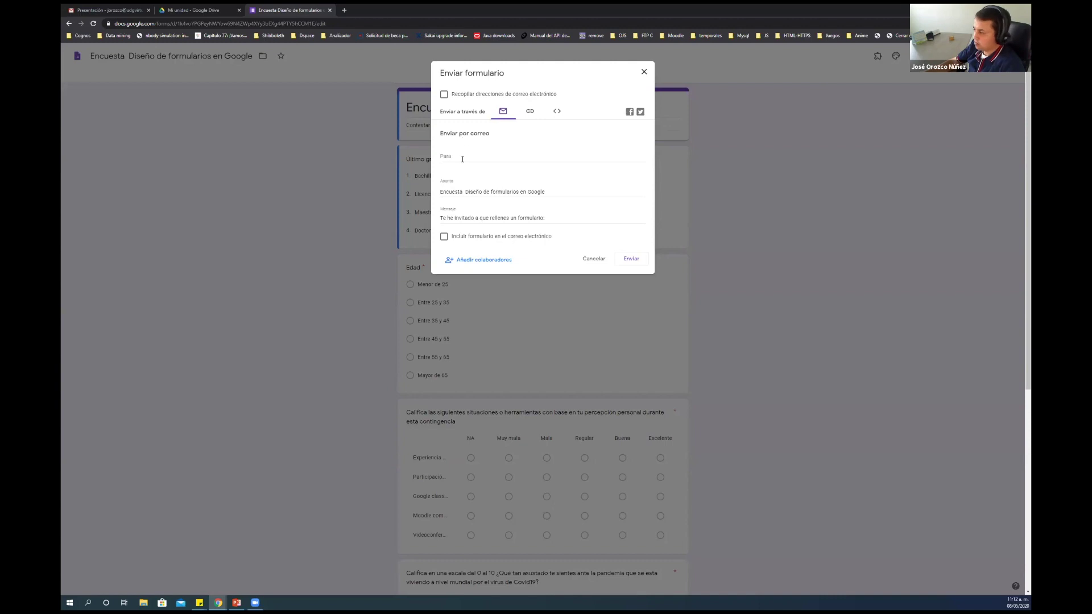
pyautogui.click(529, 113)
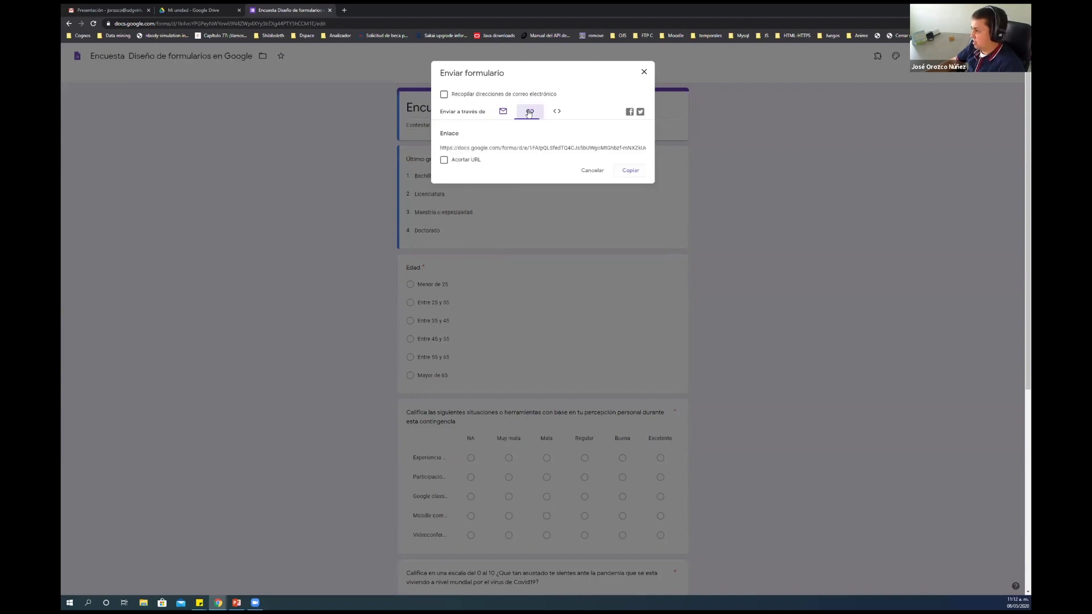
pyautogui.click(556, 111)
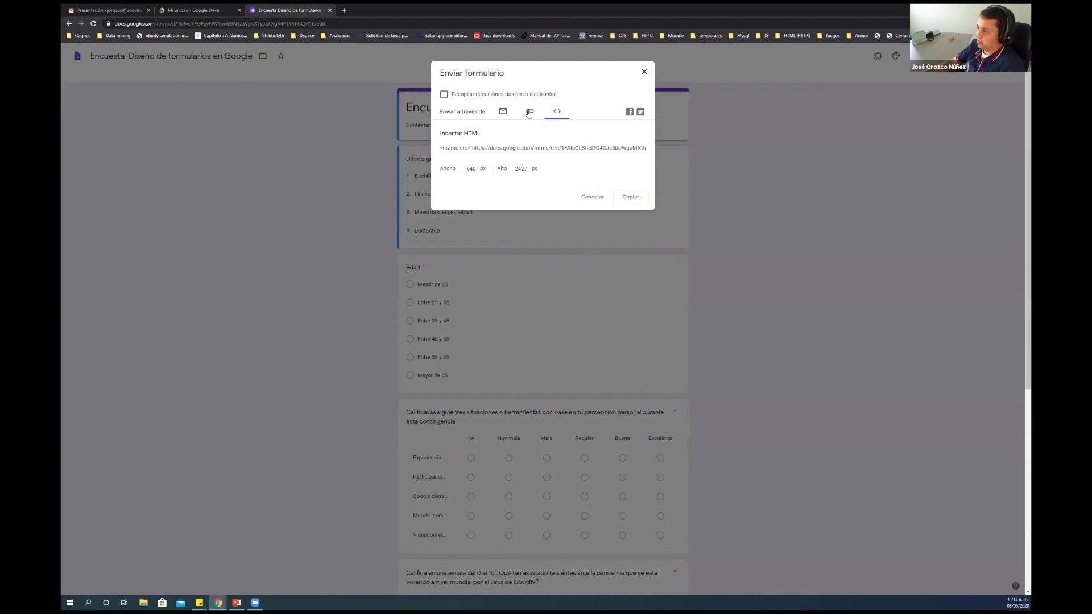
pyautogui.click(529, 112)
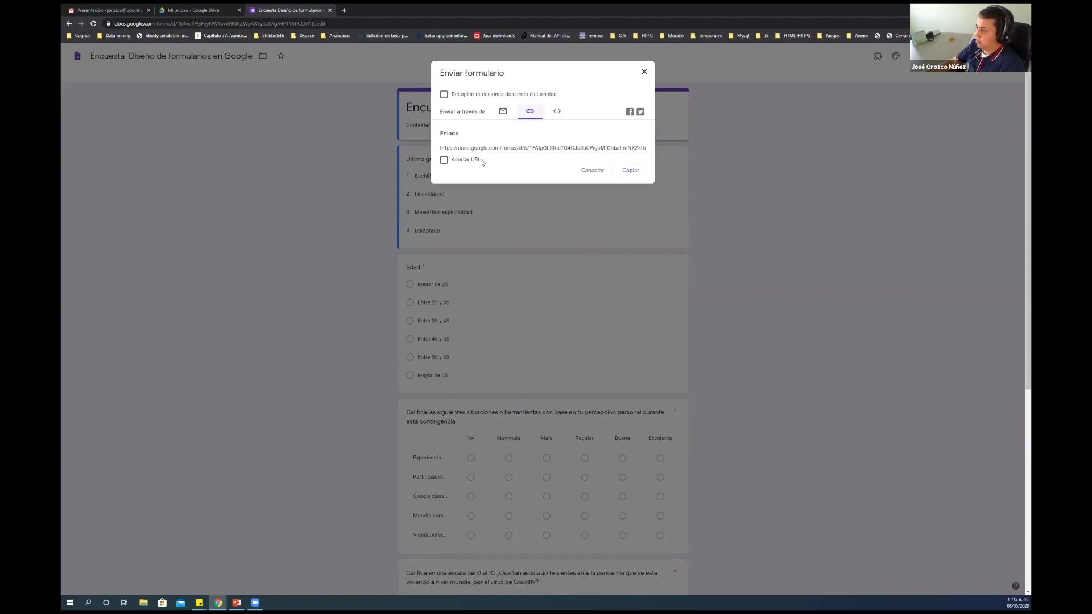
# Copy the shortened (Acortar URL) form link and close the sending dialog
pyautogui.click(443, 161)
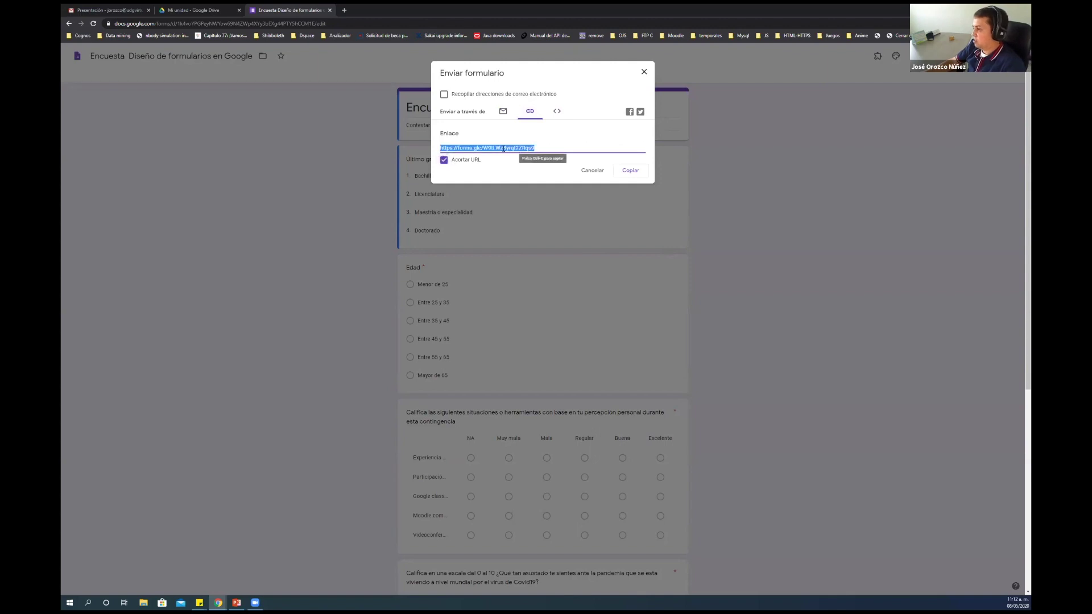
pyautogui.click(631, 172)
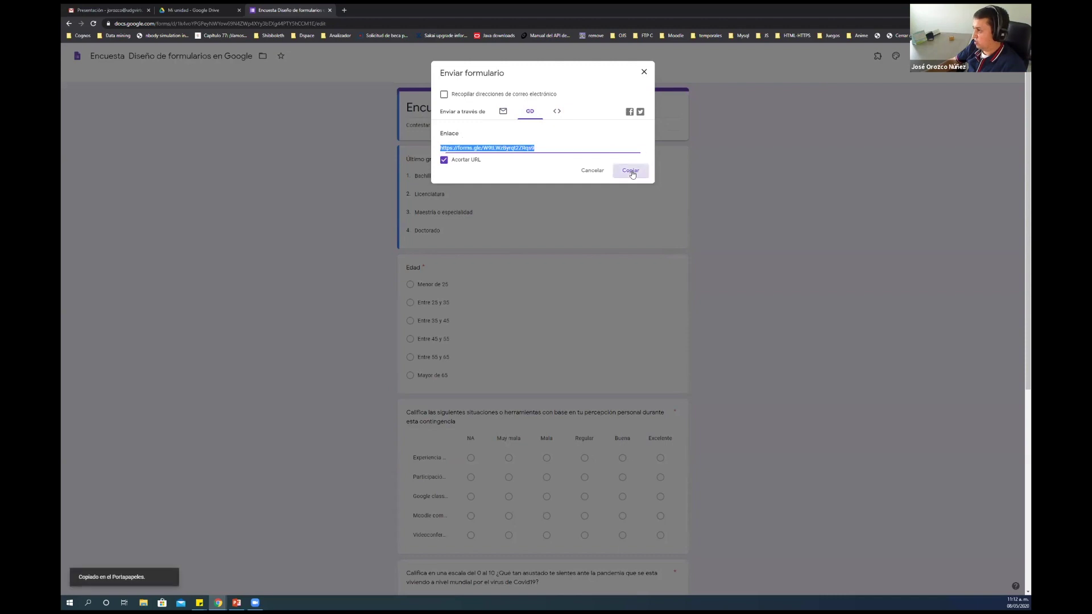
pyautogui.click(592, 171)
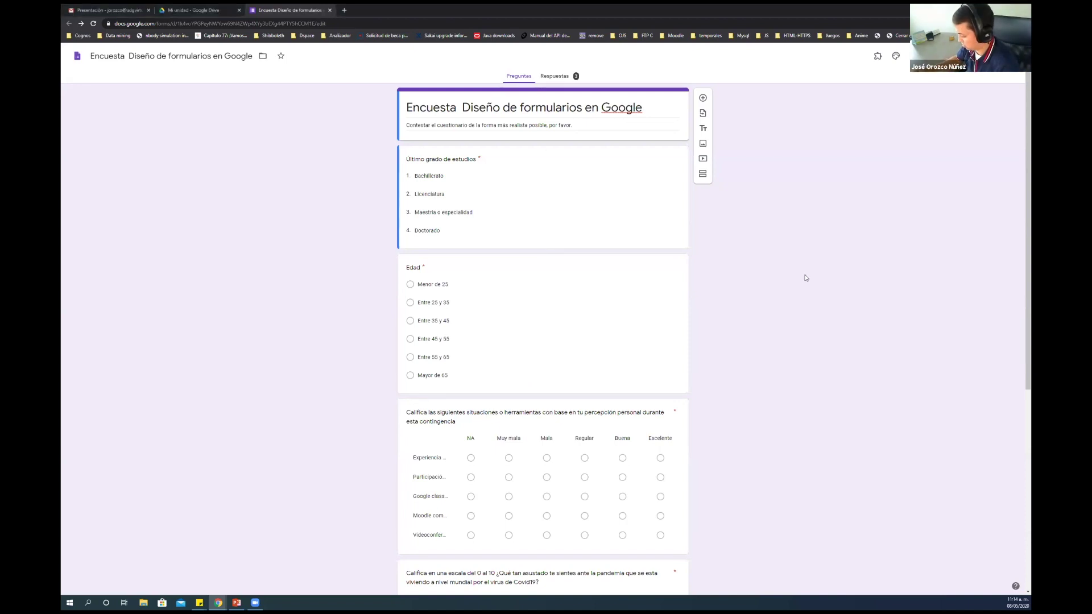
# Raise the browser zoom with Ctrl+plus so the survey questions display larger
pyautogui.hotkey('ctrl', '+')
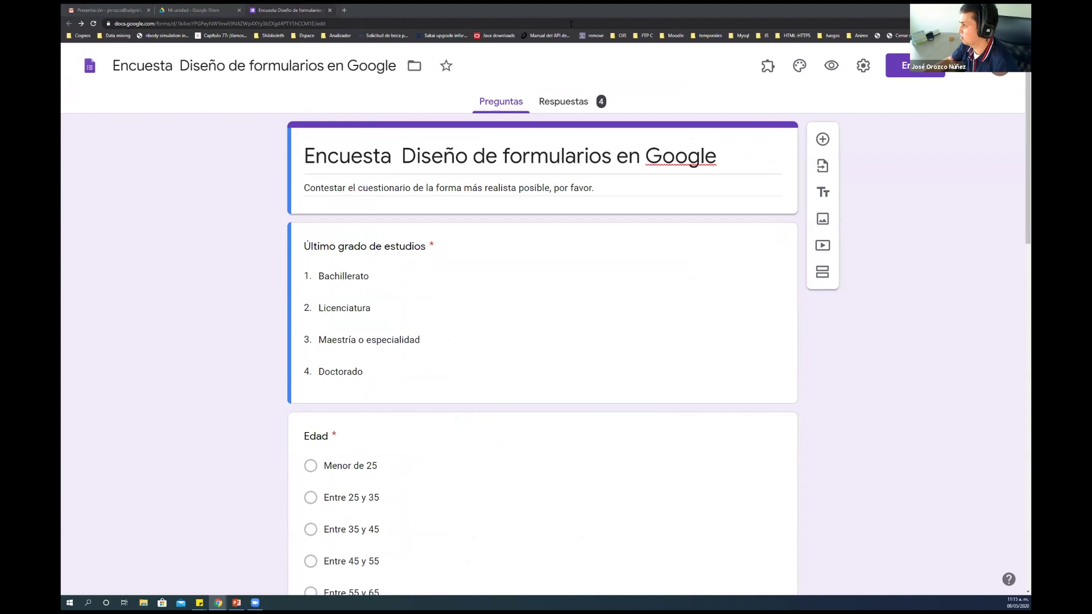
pyautogui.rightClick(896, 334)
pyautogui.click(859, 337)
pyautogui.hotkey('ctrl', '-')
pyautogui.hotkey('ctrl', '-')
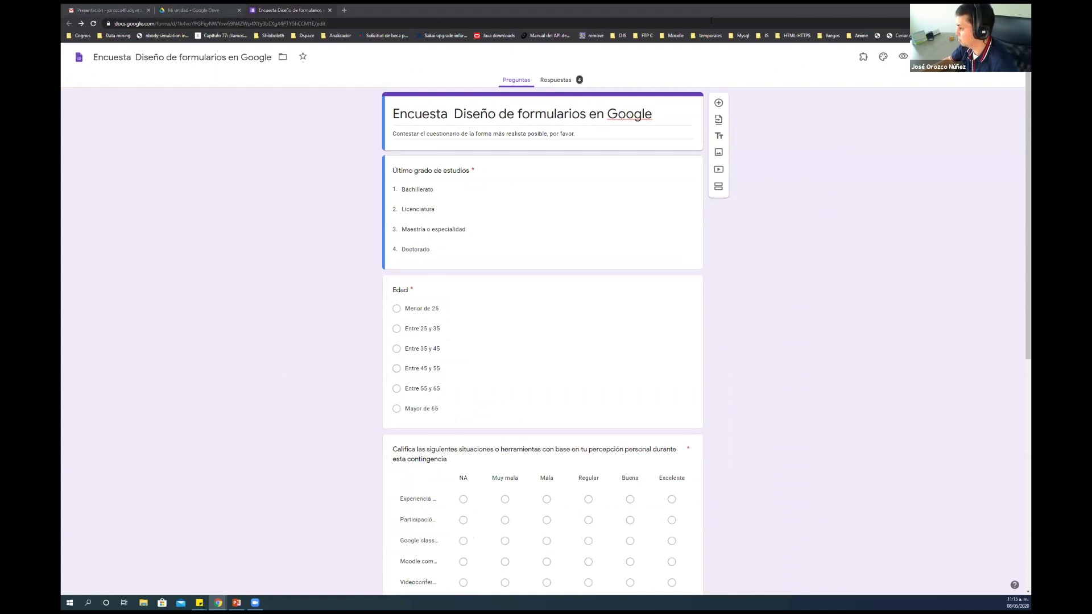
pyautogui.hotkey('ctrl', '+')
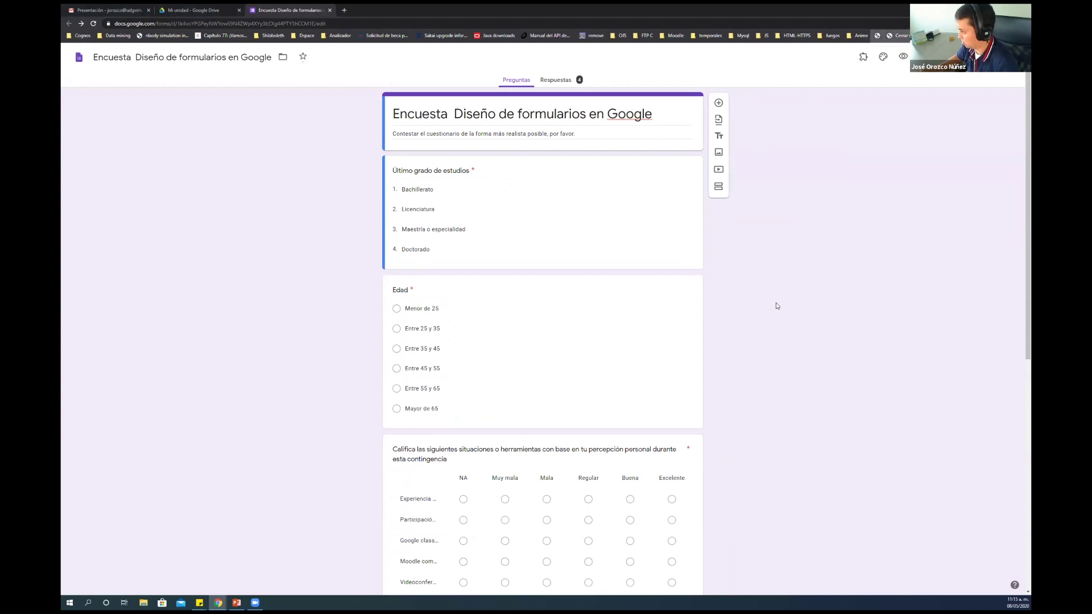
pyautogui.hotkey('ctrl', '+')
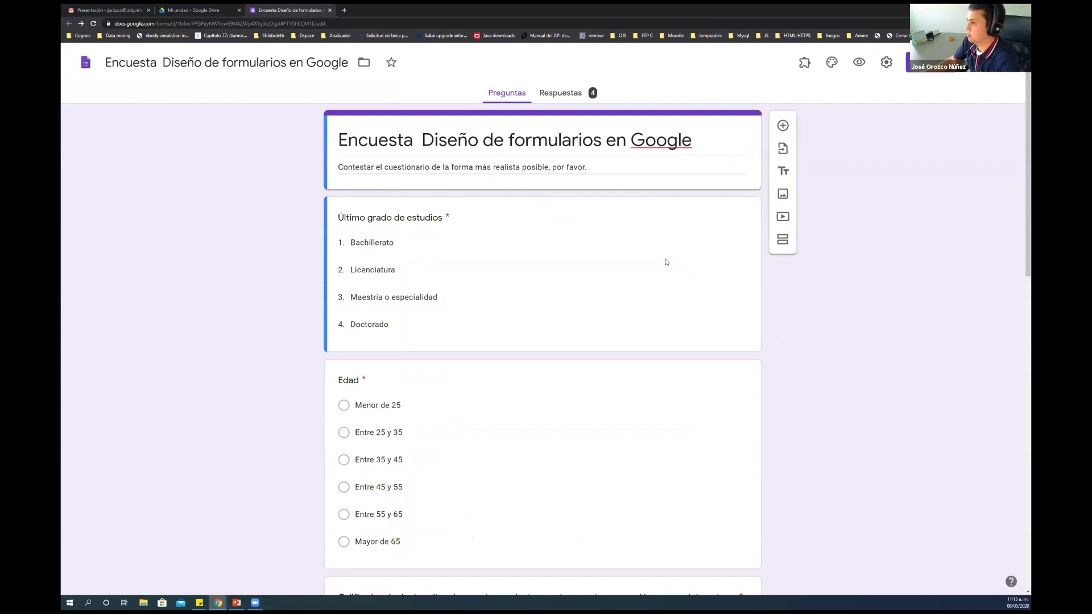
pyautogui.hotkey('ctrl', '+')
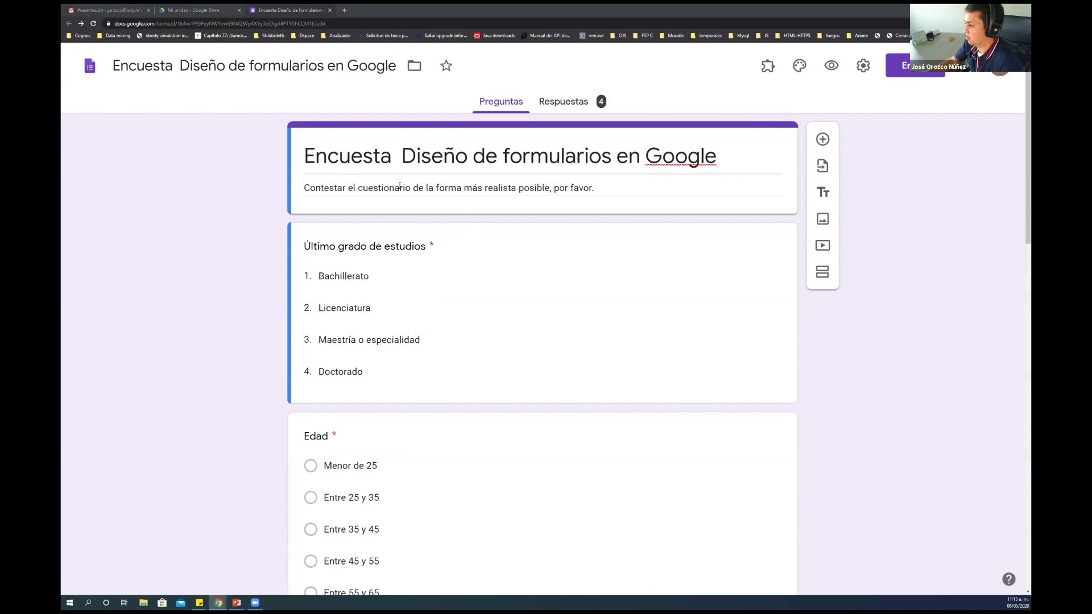
# Close the survey tab and open the Examen de Geografía quiz from Drive
pyautogui.click(329, 10)
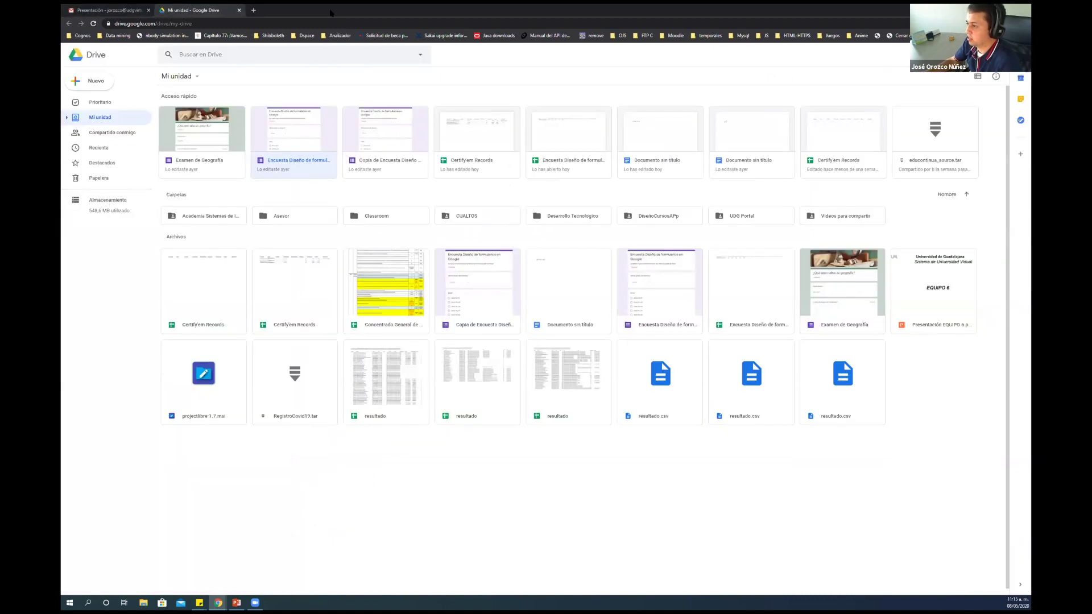
pyautogui.doubleClick(203, 135)
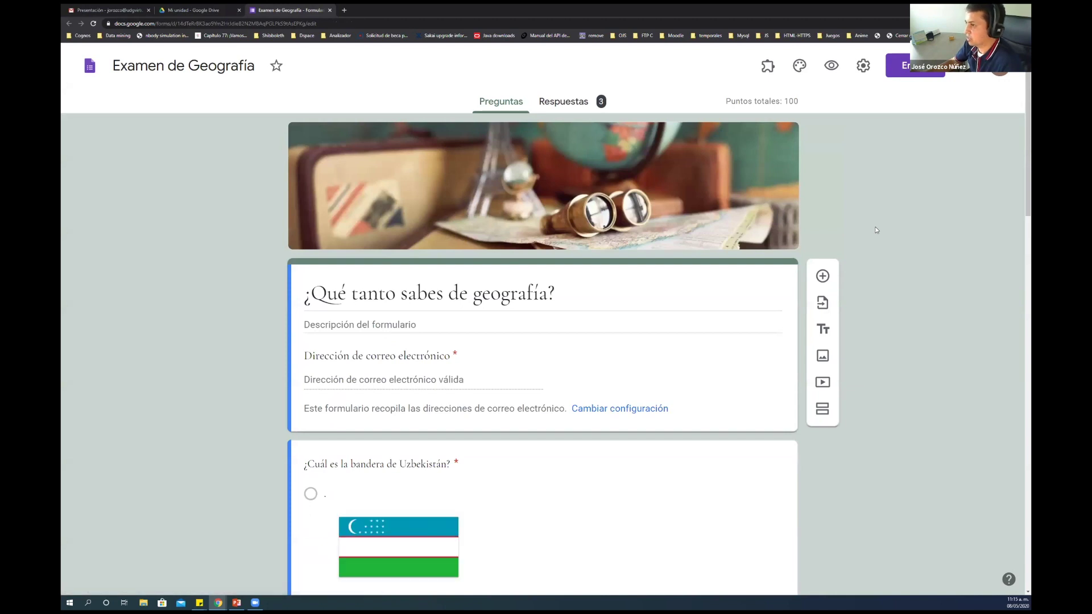
# Scroll through all the Examen de Geografía questions, then return to the Drive tab
pyautogui.scroll(-2, 876, 230)
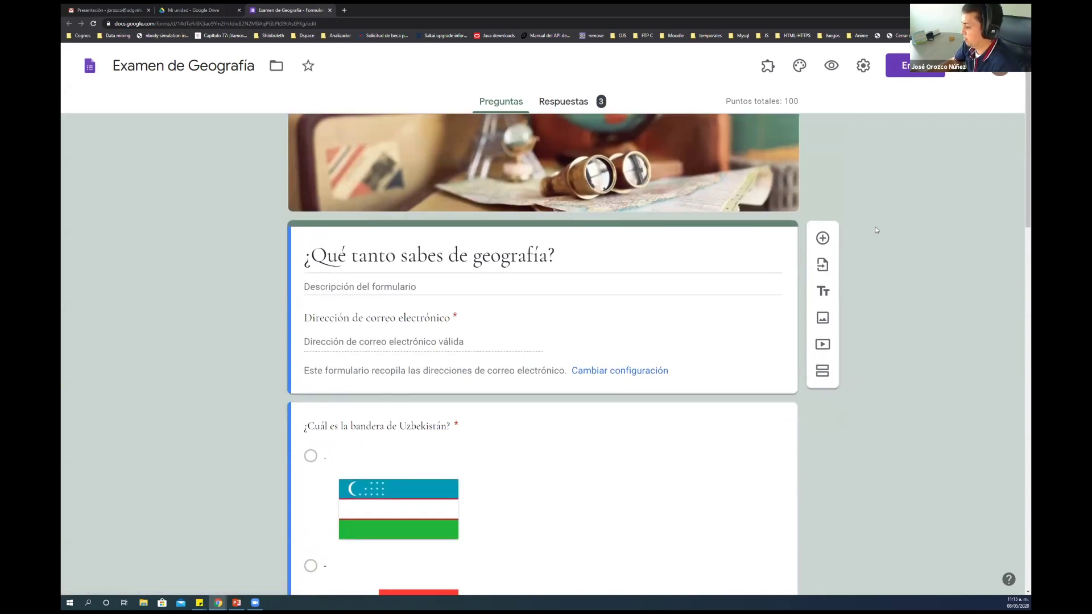
pyautogui.scroll(-1, 876, 230)
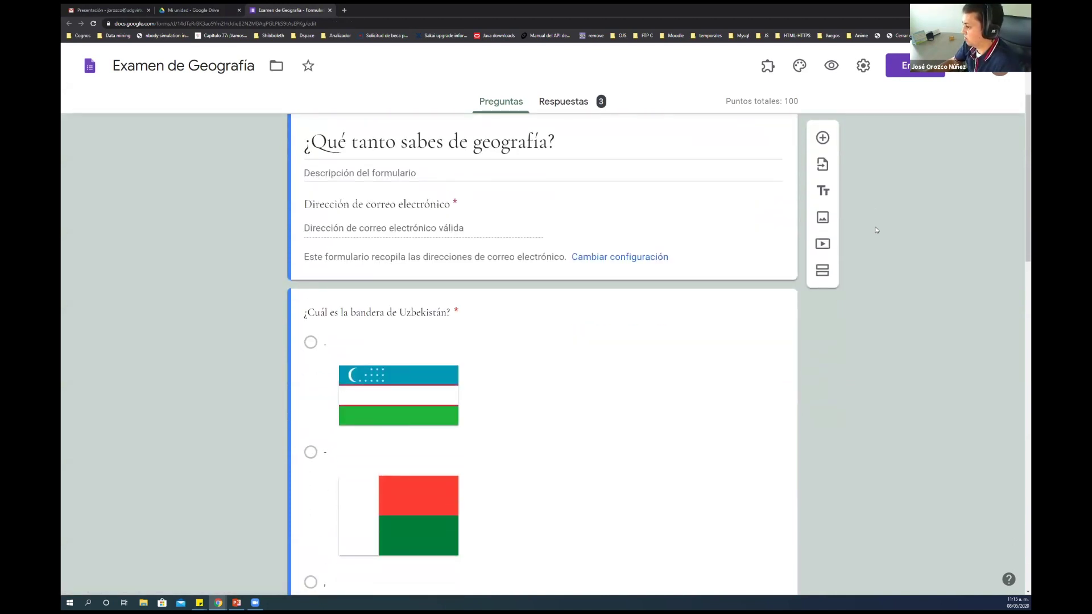
pyautogui.scroll(-12, 876, 230)
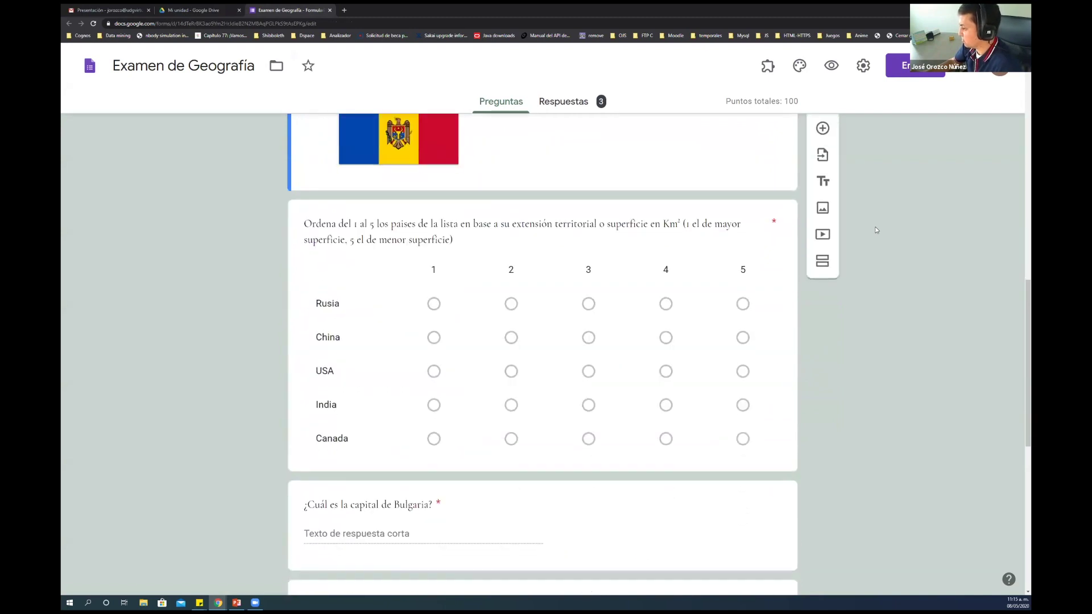
pyautogui.scroll(-8, 876, 230)
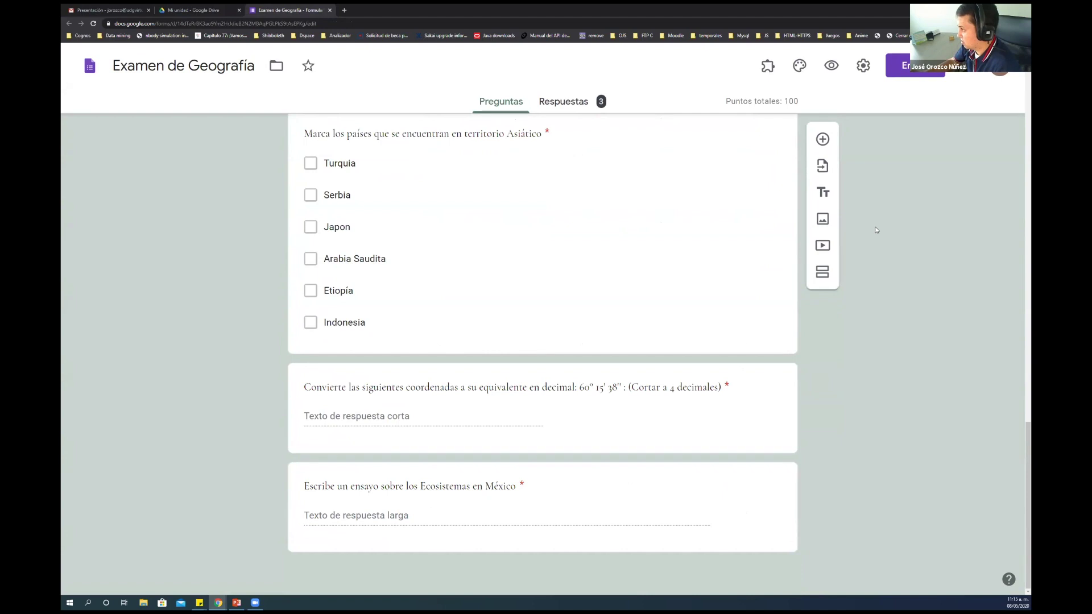
pyautogui.scroll(15, 877, 230)
pyautogui.scroll(6, 877, 230)
pyautogui.scroll(-11, 877, 230)
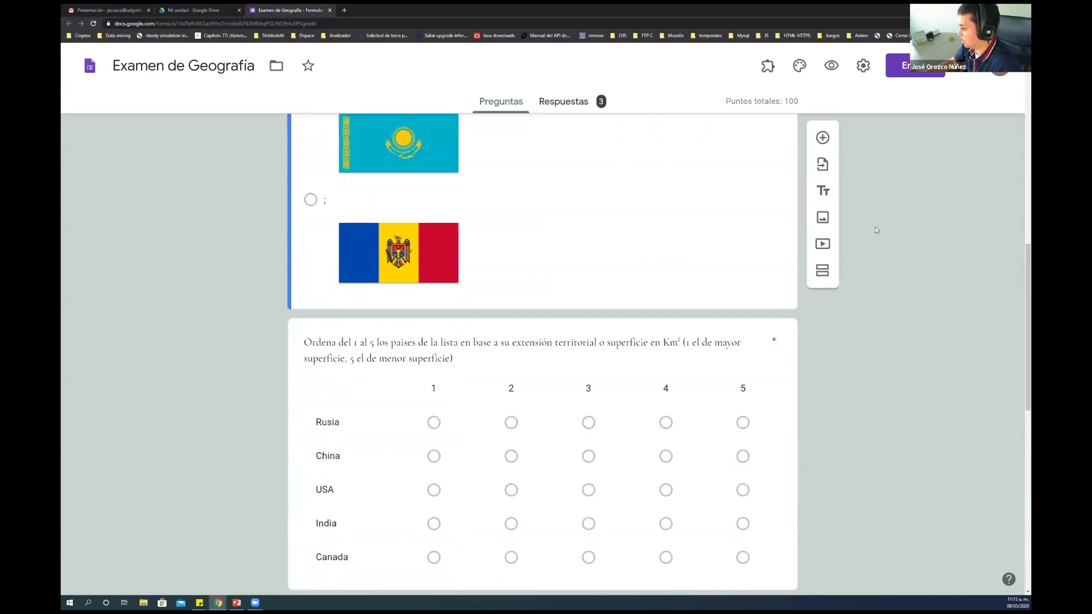
pyautogui.scroll(-6, 876, 230)
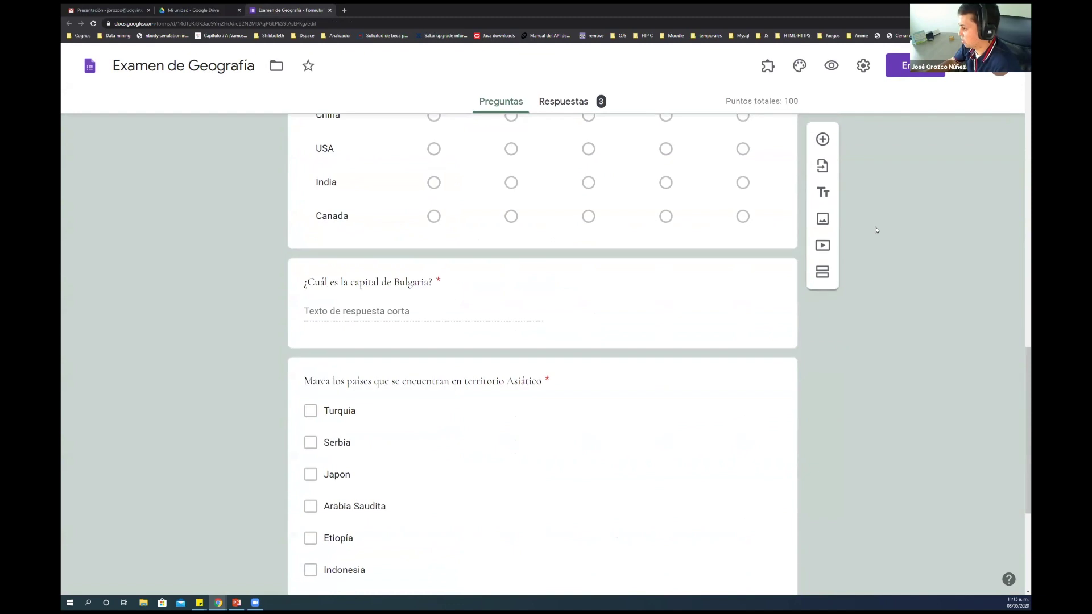
pyautogui.scroll(-2, 876, 230)
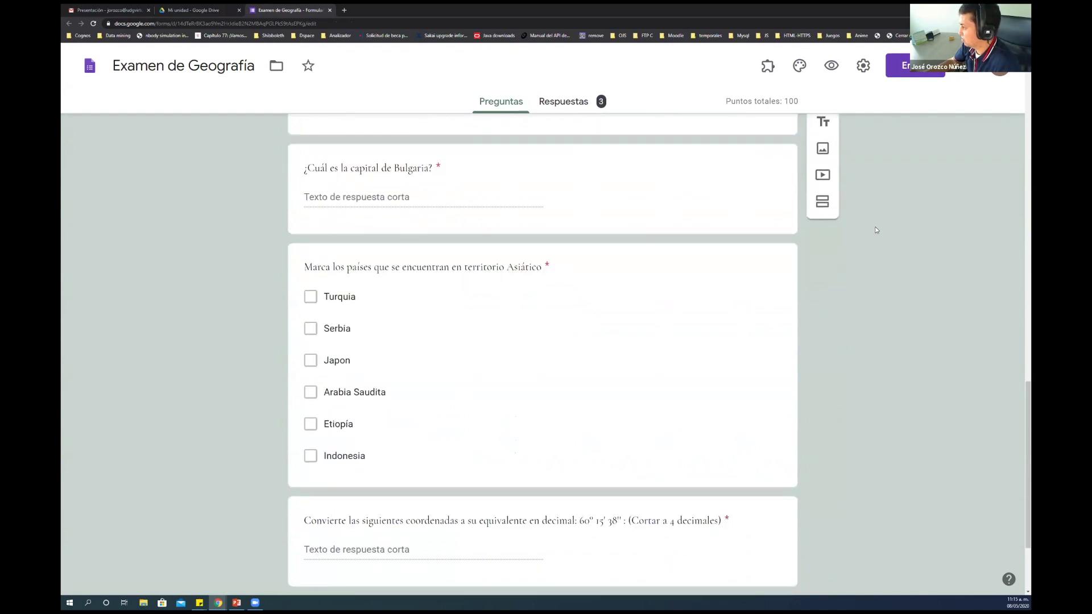
pyautogui.scroll(18, 876, 230)
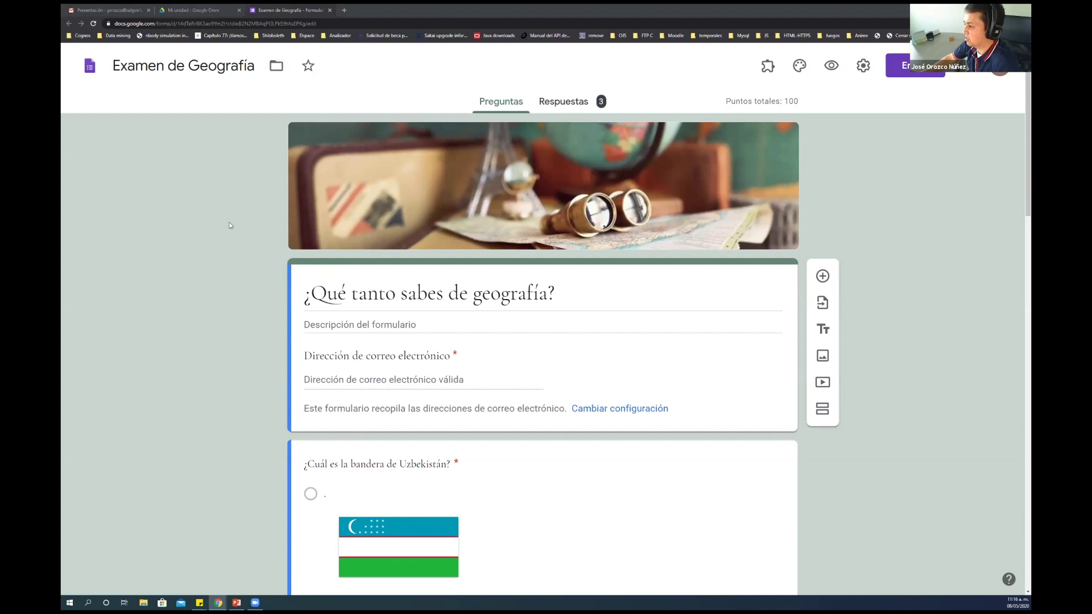
pyautogui.click(211, 8)
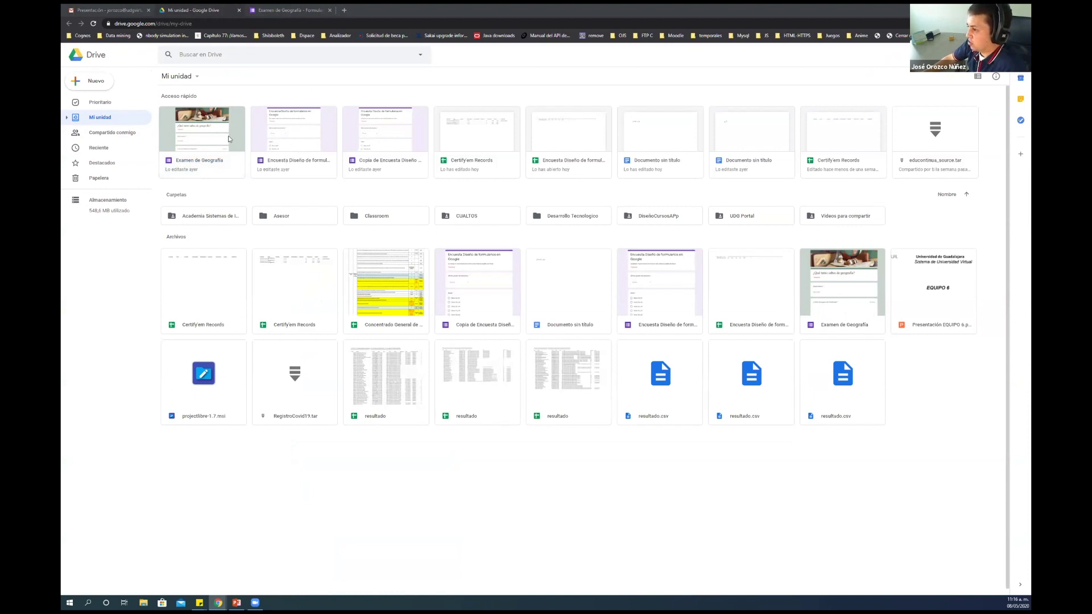
# Create a new blank Google form via Nuevo > Más > Formularios de Google
pyautogui.click(228, 139)
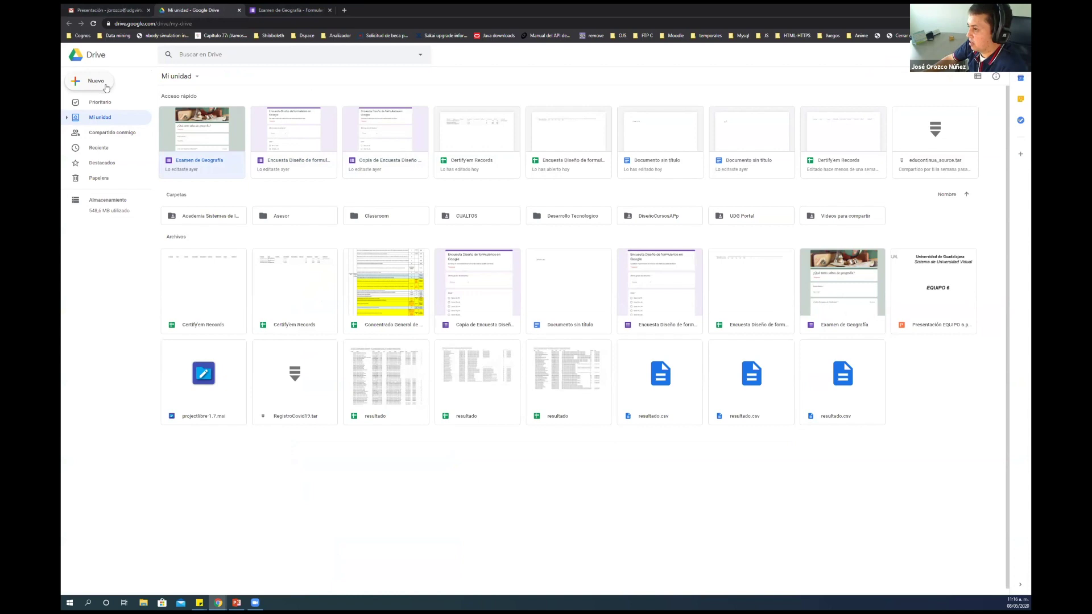
pyautogui.click(91, 83)
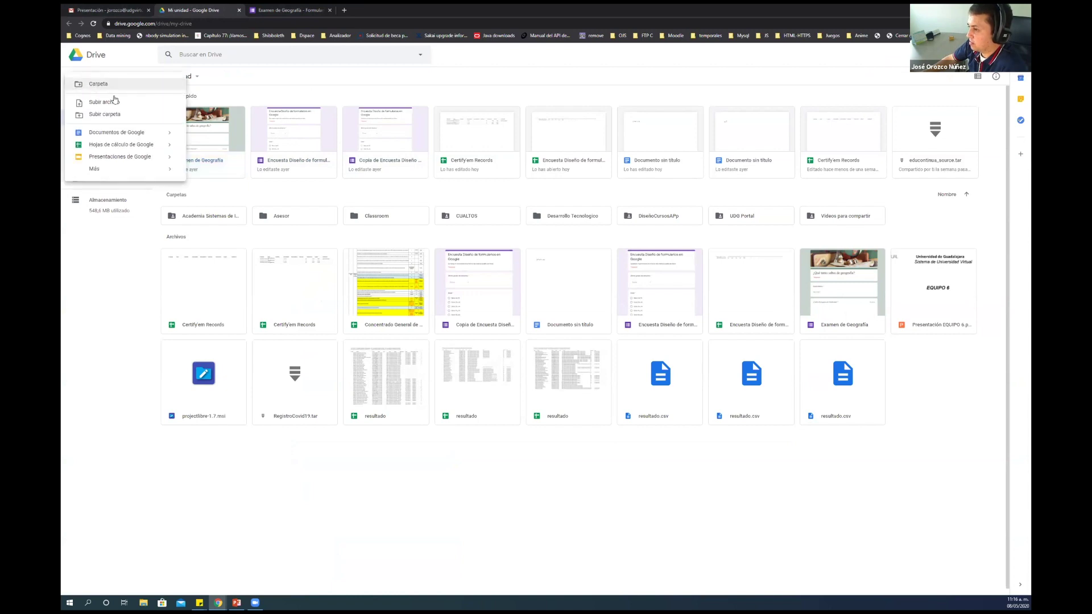
pyautogui.moveTo(95, 171)
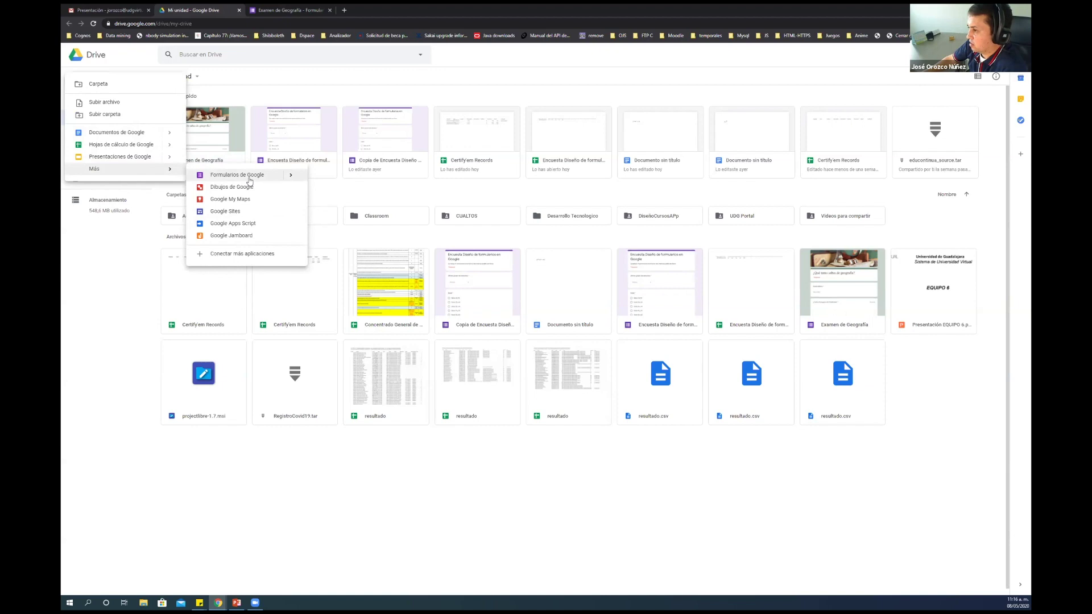
pyautogui.click(249, 176)
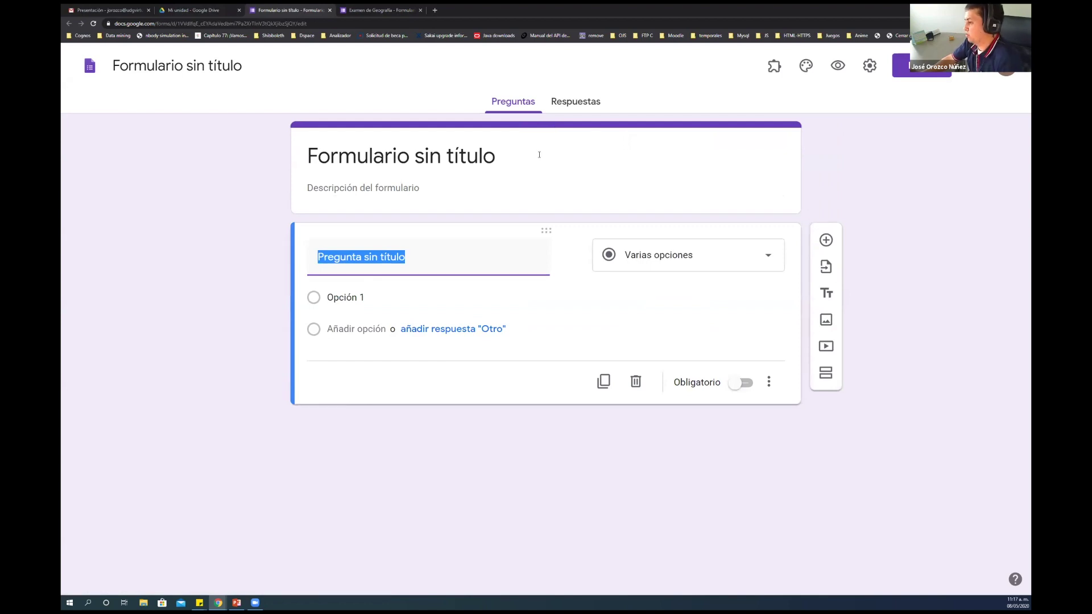
# Close the Examen de Geografía quiz tab with Ctrl+W
pyautogui.click(386, 11)
pyautogui.hotkey('ctrl', 'w')
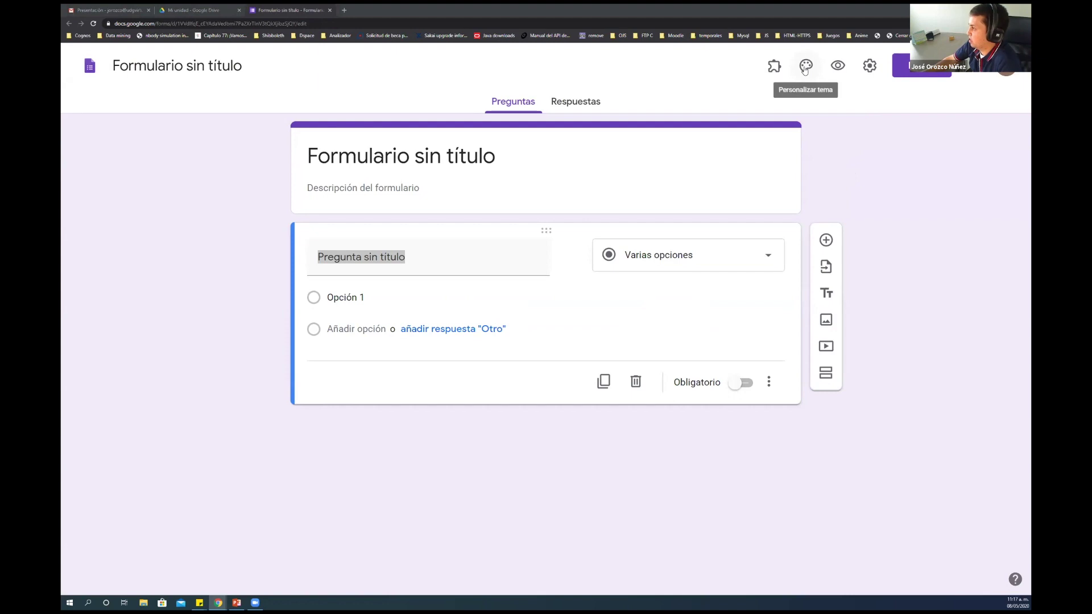
# Insert the Viajes globe-and-binoculars photo as the form's header image
pyautogui.click(804, 70)
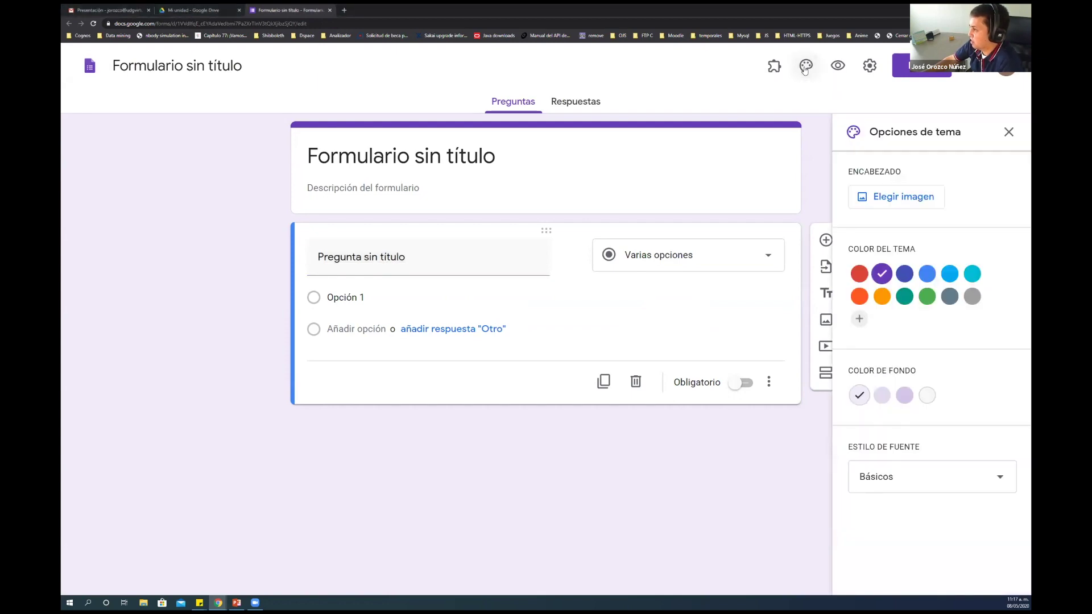
pyautogui.click(891, 201)
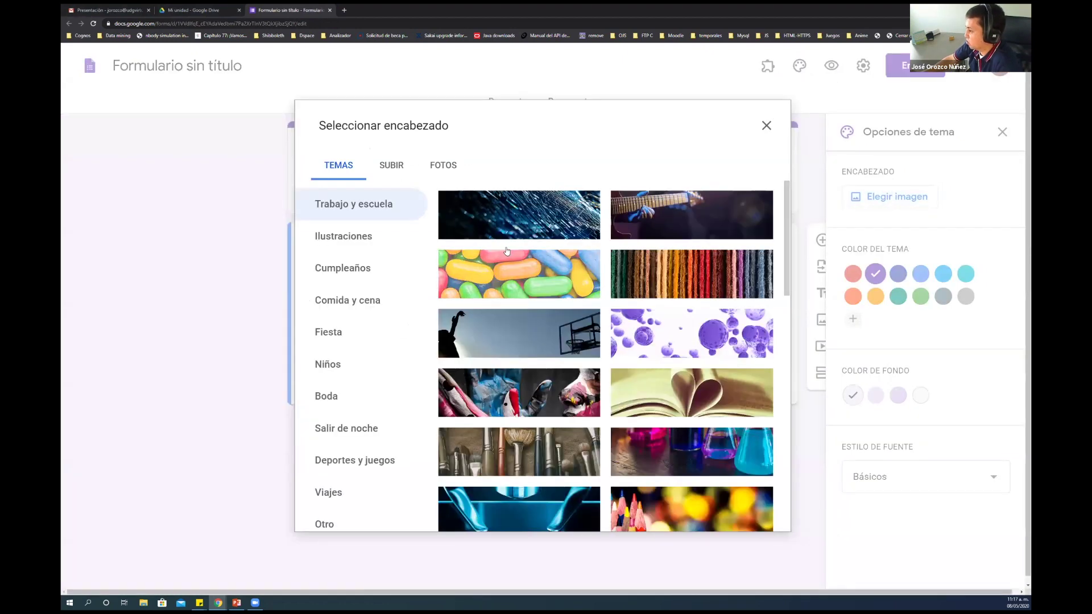
pyautogui.scroll(-4, 597, 307)
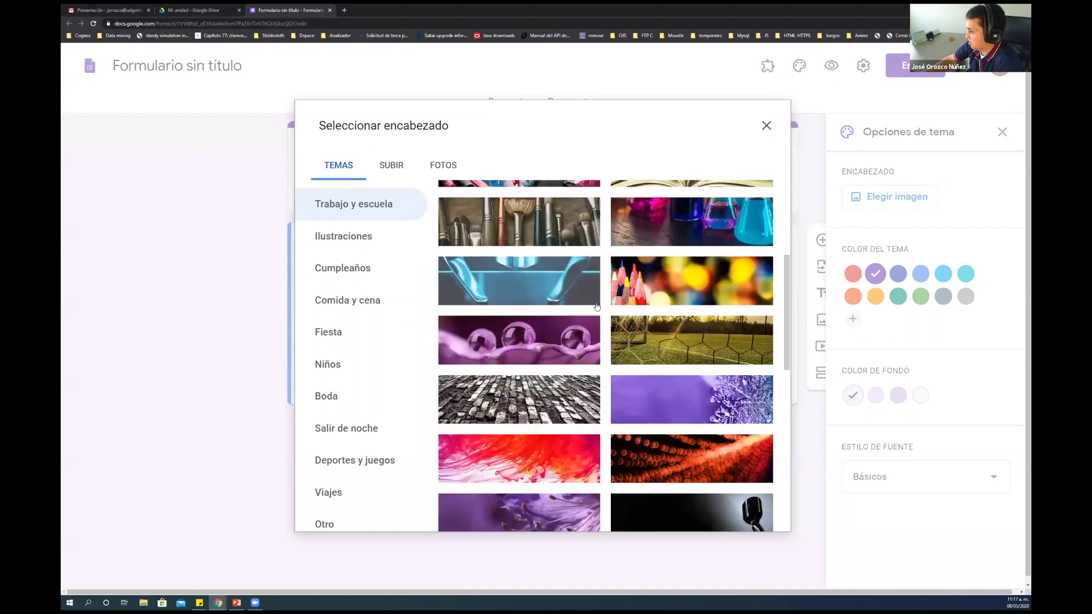
pyautogui.scroll(-3, 597, 307)
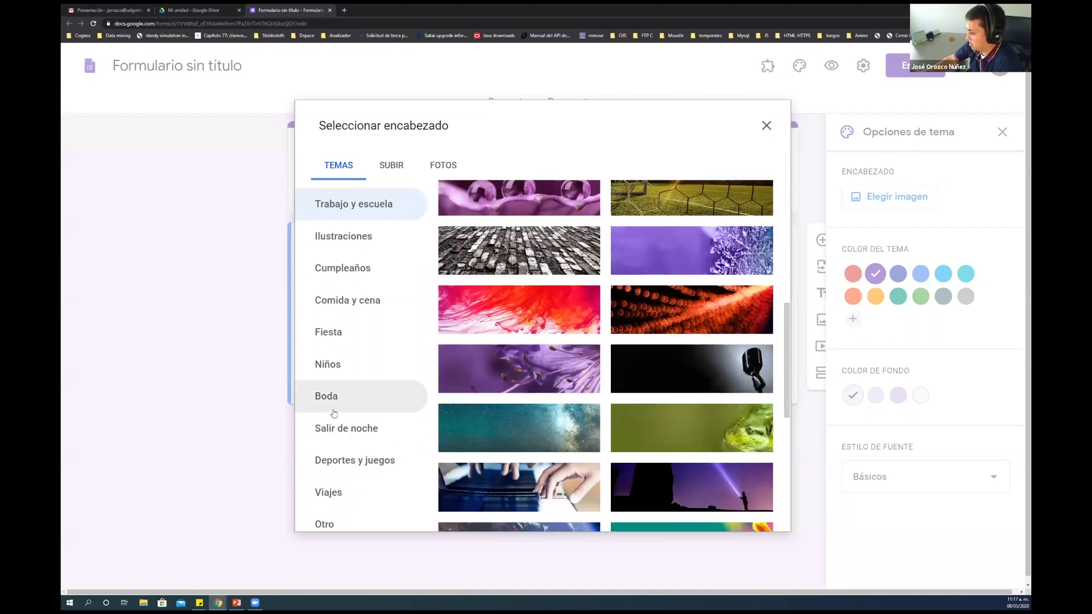
pyautogui.click(330, 493)
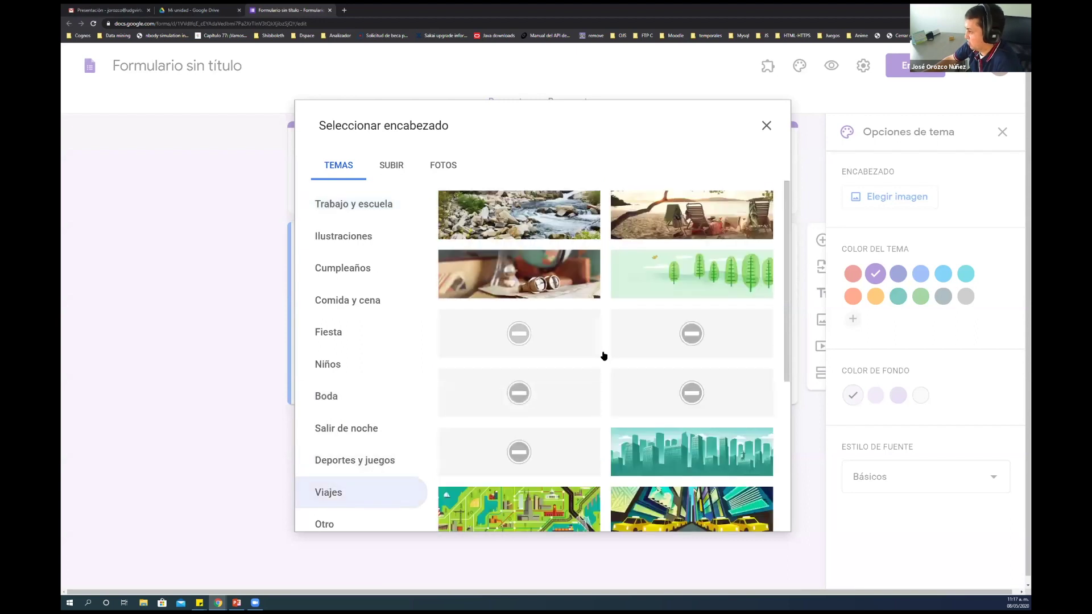
pyautogui.click(549, 283)
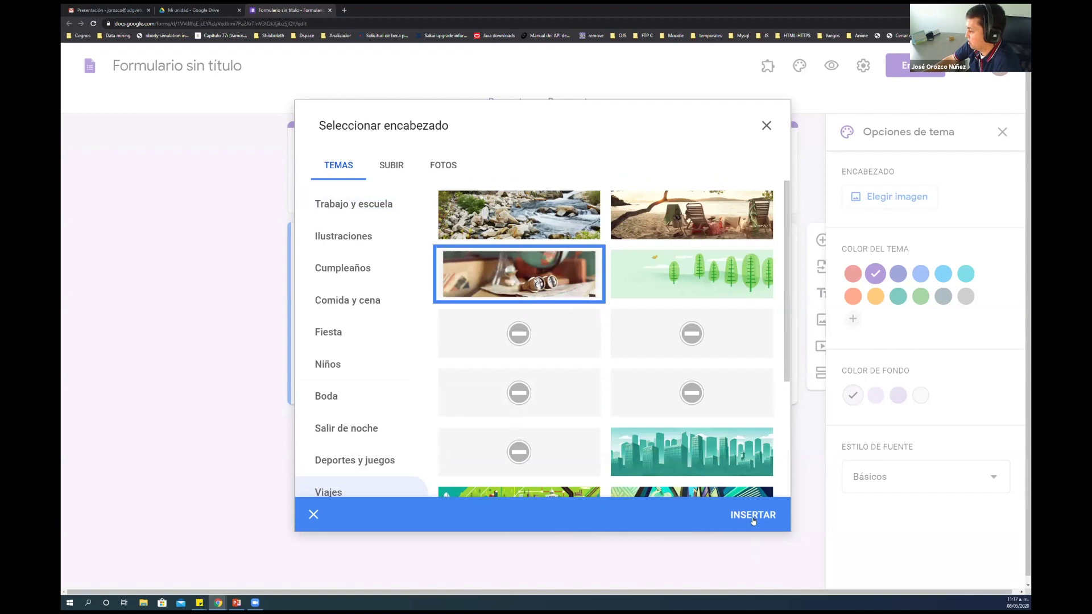
pyautogui.click(753, 520)
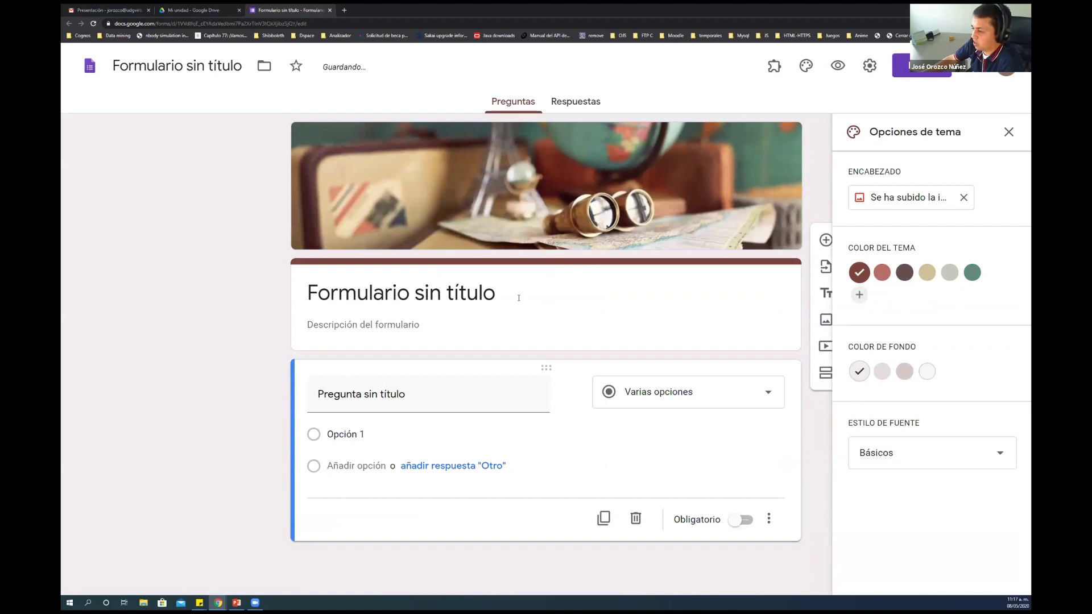
# Select the 'Formulario sin título' title text
pyautogui.click(420, 294)
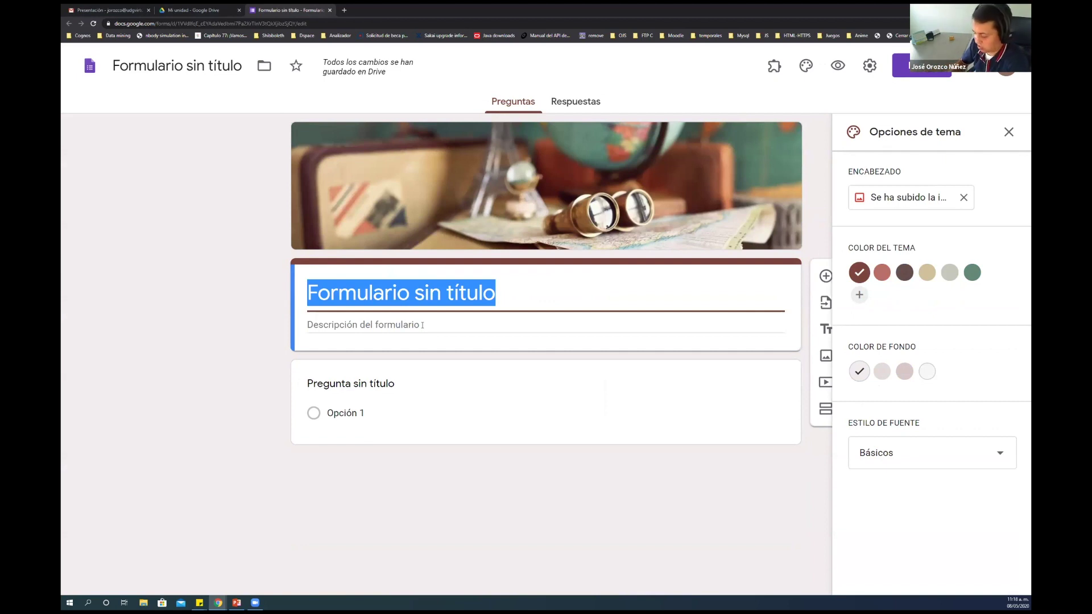
# Retitle the form '¿Qué tanto sabes de geografía?'
pyautogui.write('¿Qu')
pyautogui.press('BackSpace')
pyautogui.write('ué tanto')
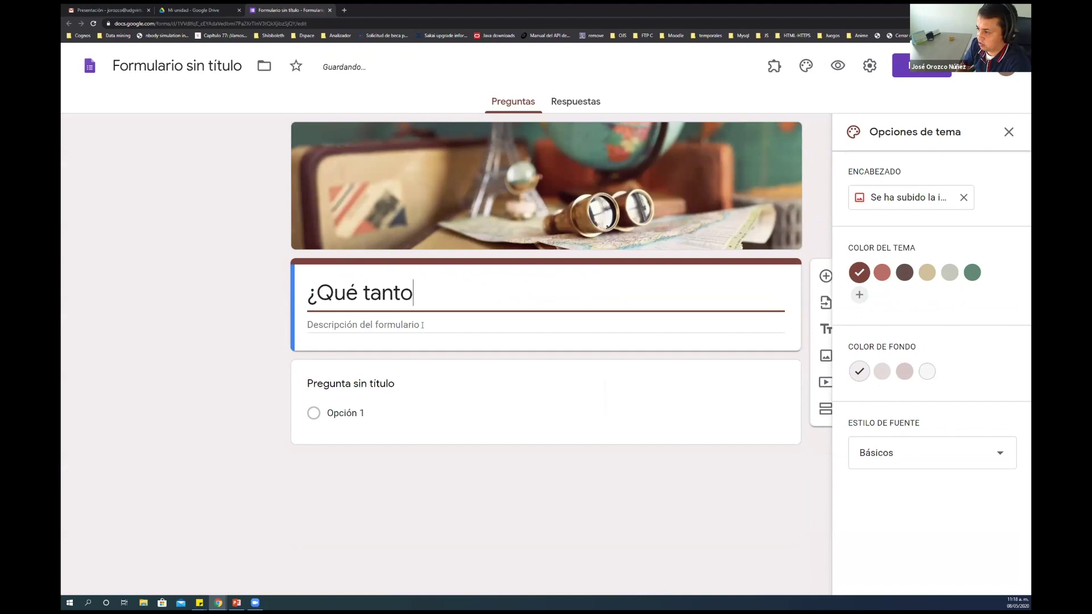
pyautogui.write(' sab')
pyautogui.press('BackSpace')
pyautogui.write('abes de geog')
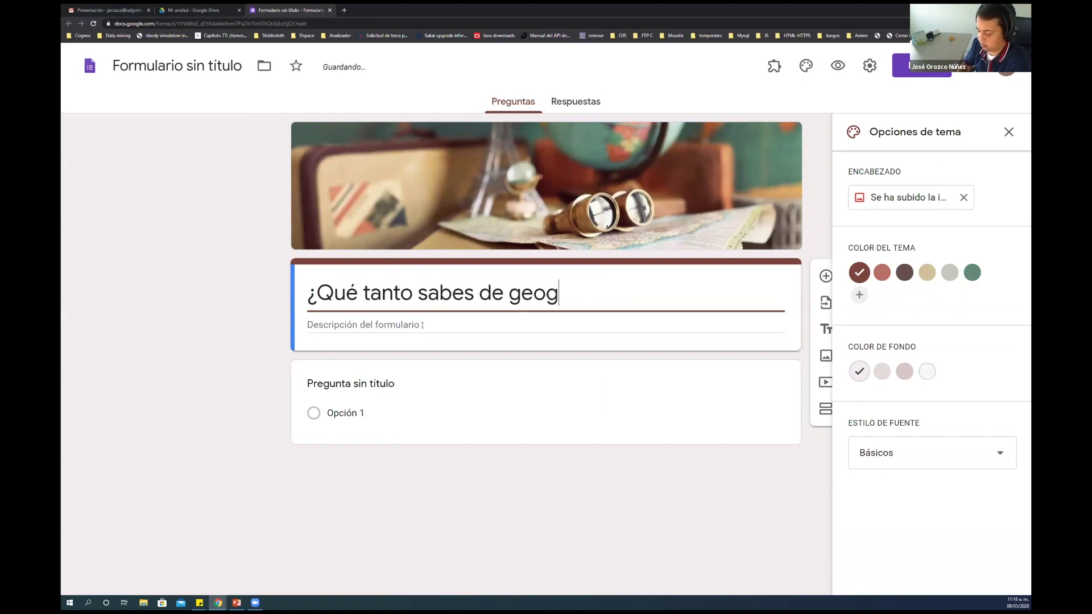
pyautogui.write('rafía')
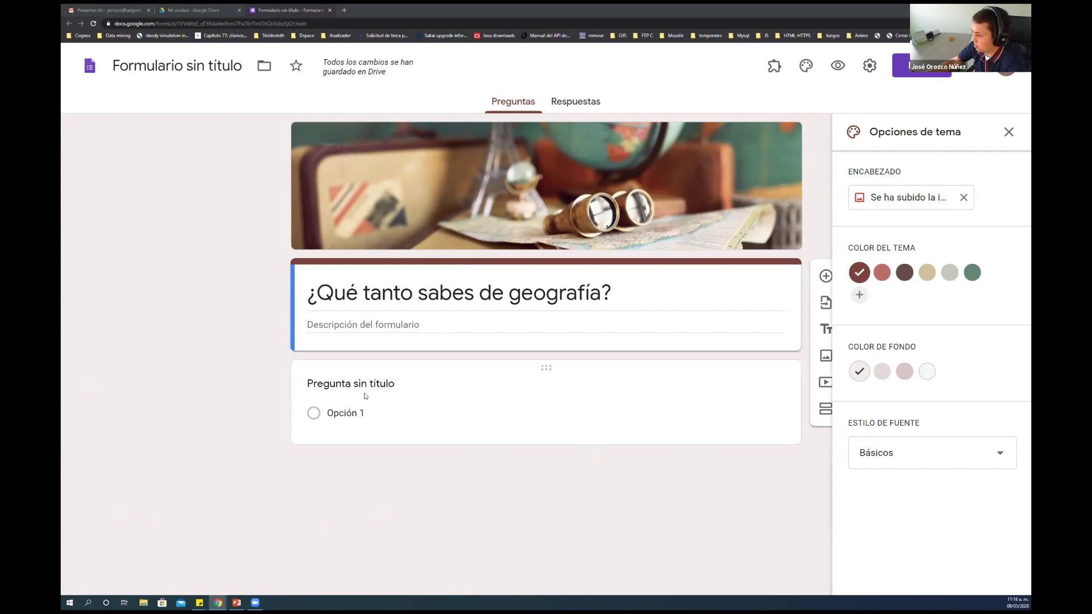
pyautogui.click(367, 392)
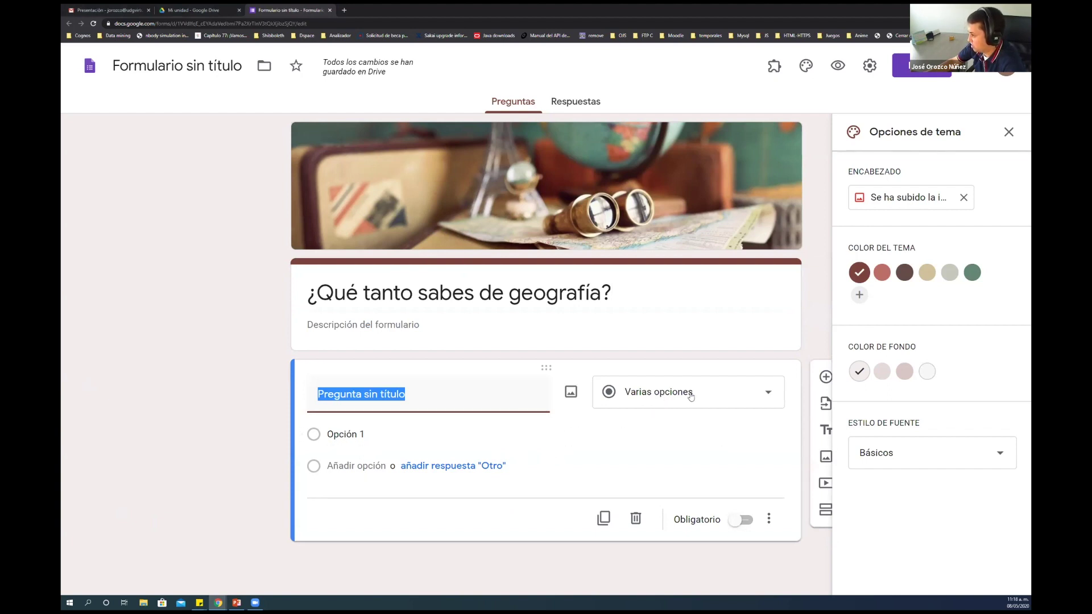
# Keep the first question's type as Varias opciones (multiple choice)
pyautogui.click(760, 396)
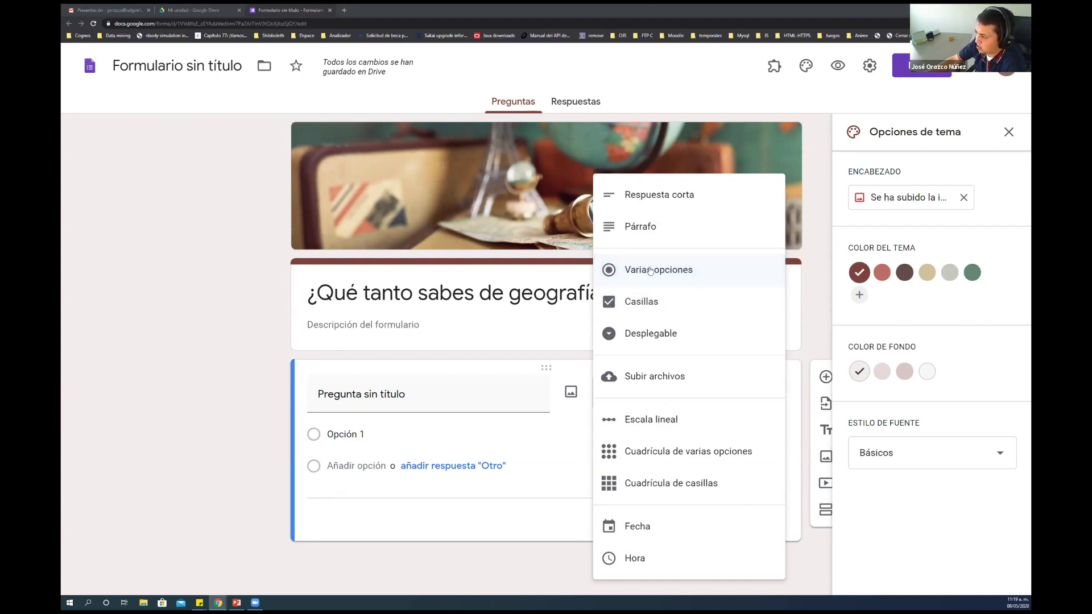
pyautogui.click(650, 270)
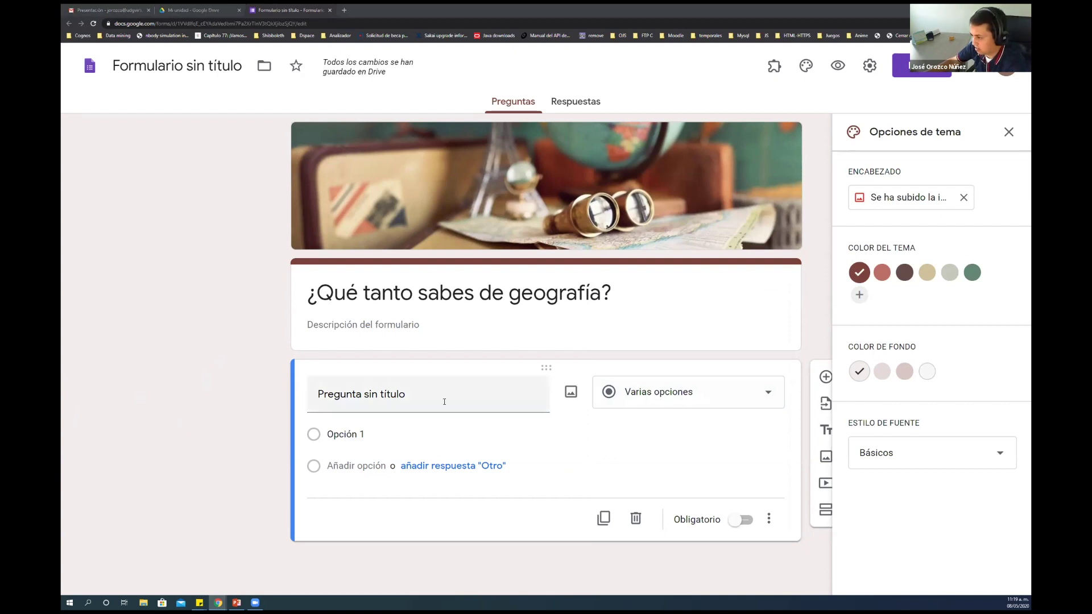
# Title the question '¿Cuál es la bandera de Uzbekistán?', set option 1 to '.', and open Insertar imagen
pyautogui.click(512, 395)
pyautogui.write('¿Cuál es la bandera de Uzbekistán?')
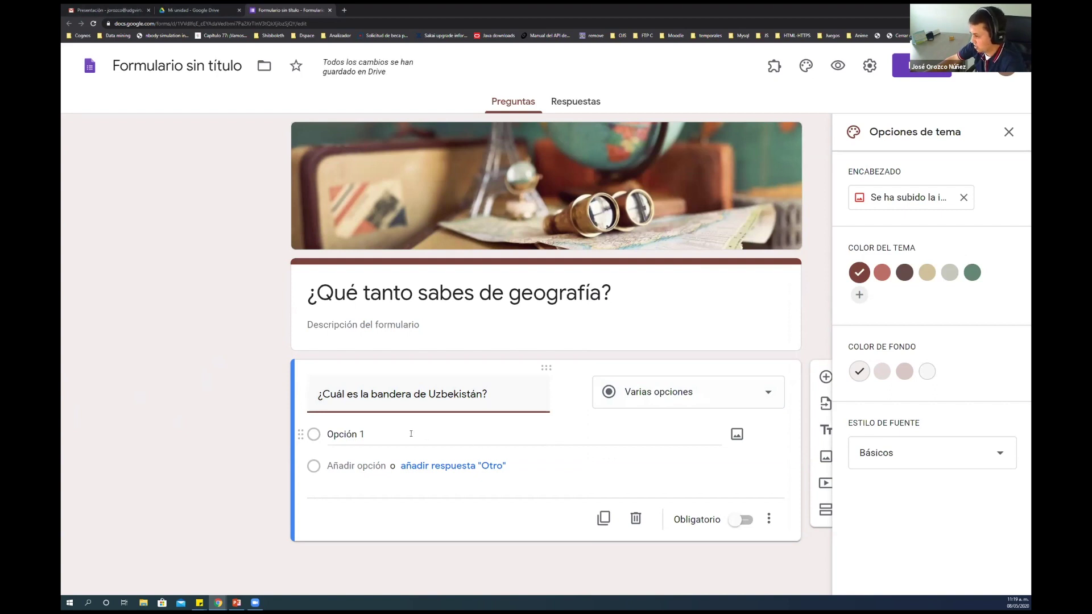
pyautogui.click(363, 435)
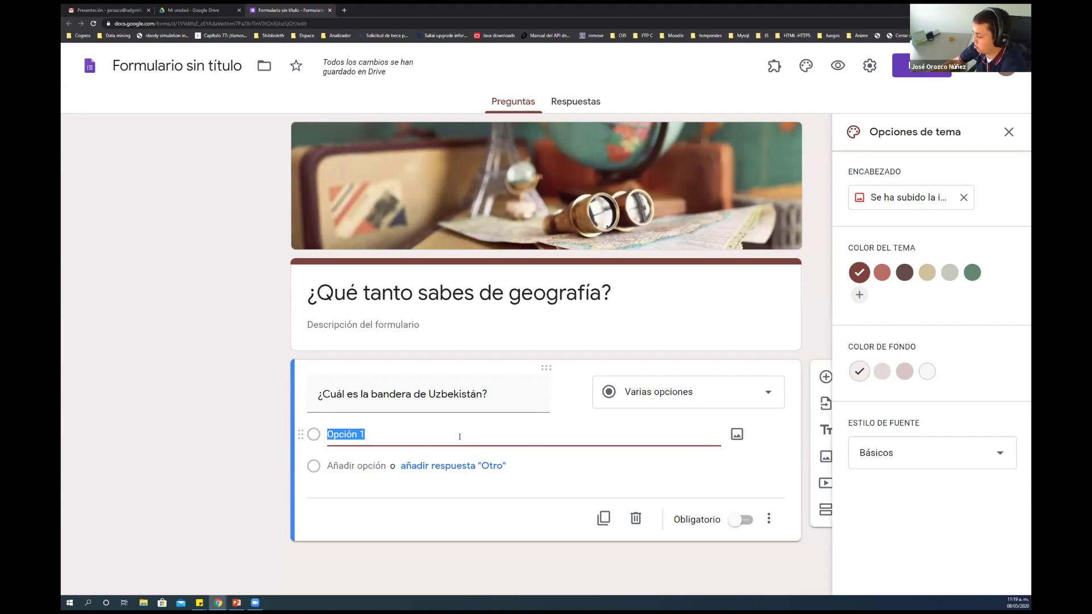
pyautogui.write('.')
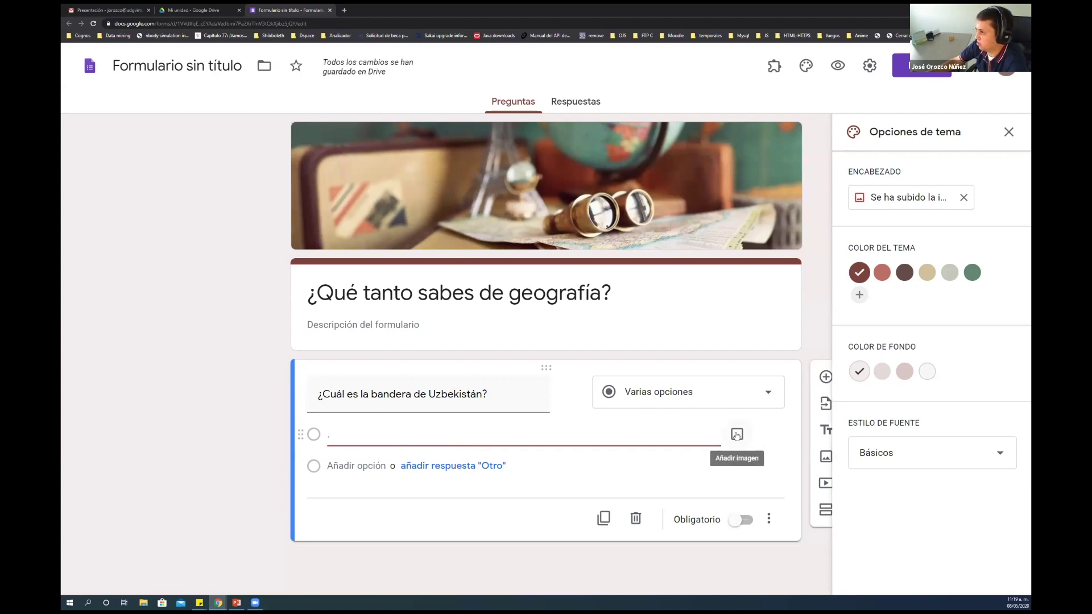
pyautogui.click(736, 435)
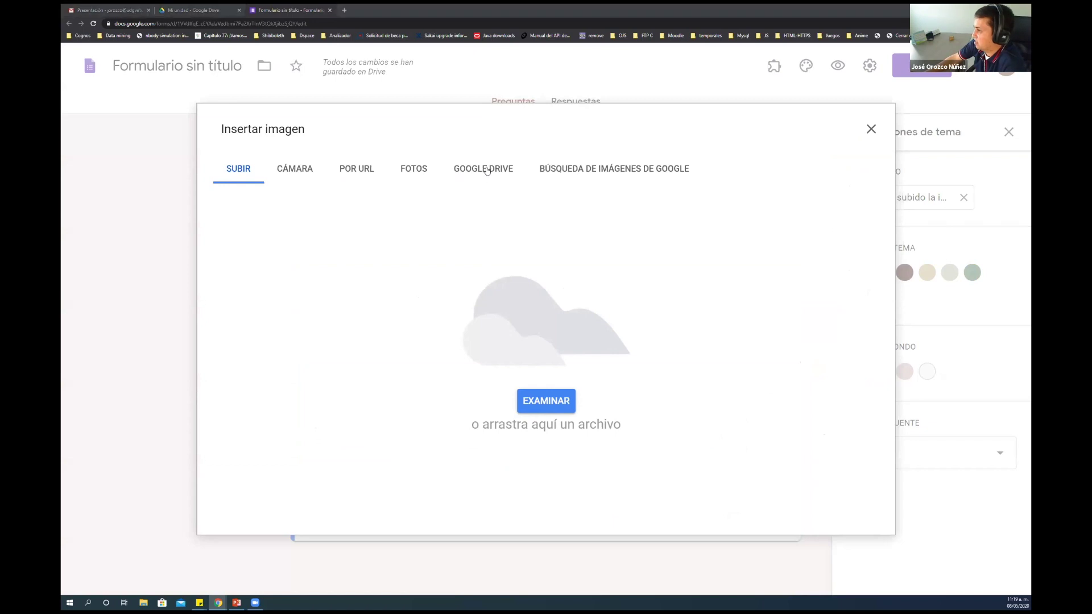
# Search Google Images for 'bandera de uzbequi' and insert the first Uzbekistan flag under option 1
pyautogui.click(596, 169)
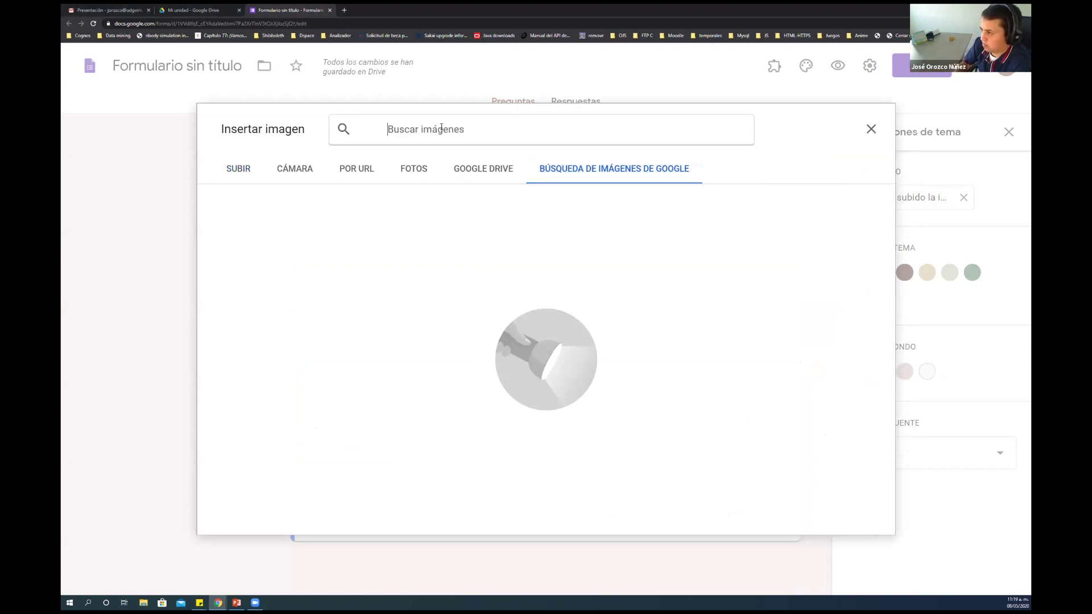
pyautogui.write('n')
pyautogui.press('BackSpace')
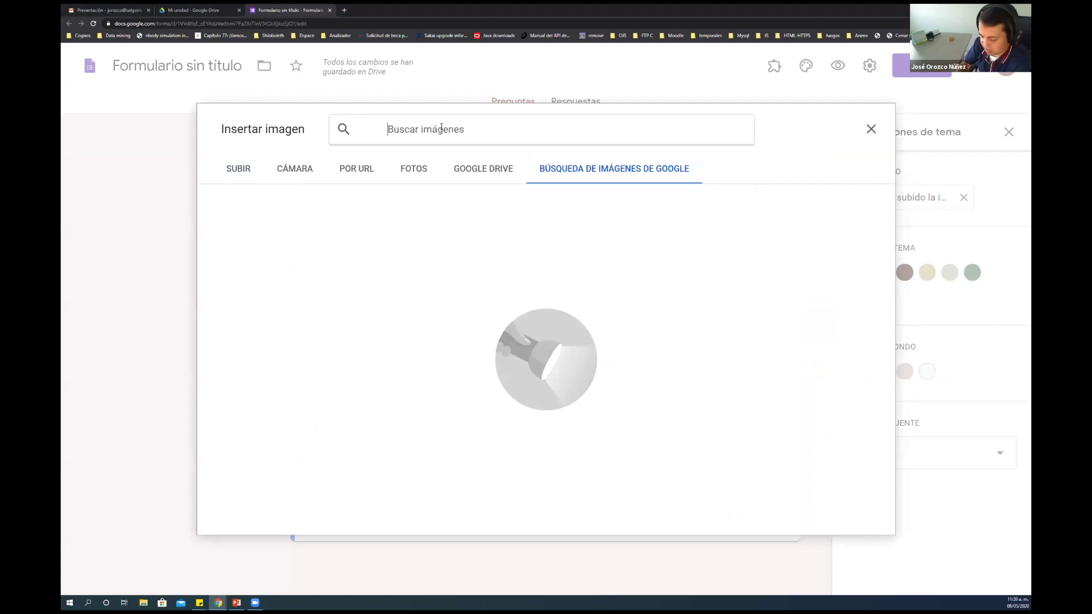
pyautogui.write('na')
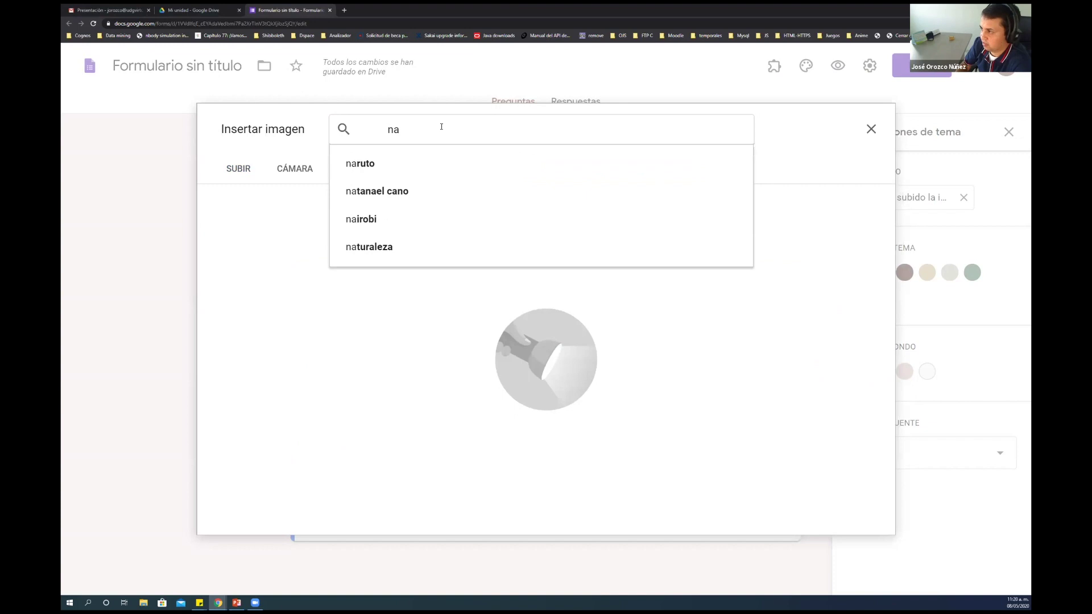
pyautogui.press('BackSpace')
pyautogui.press('BackSpace')
pyautogui.write('bandera de uz')
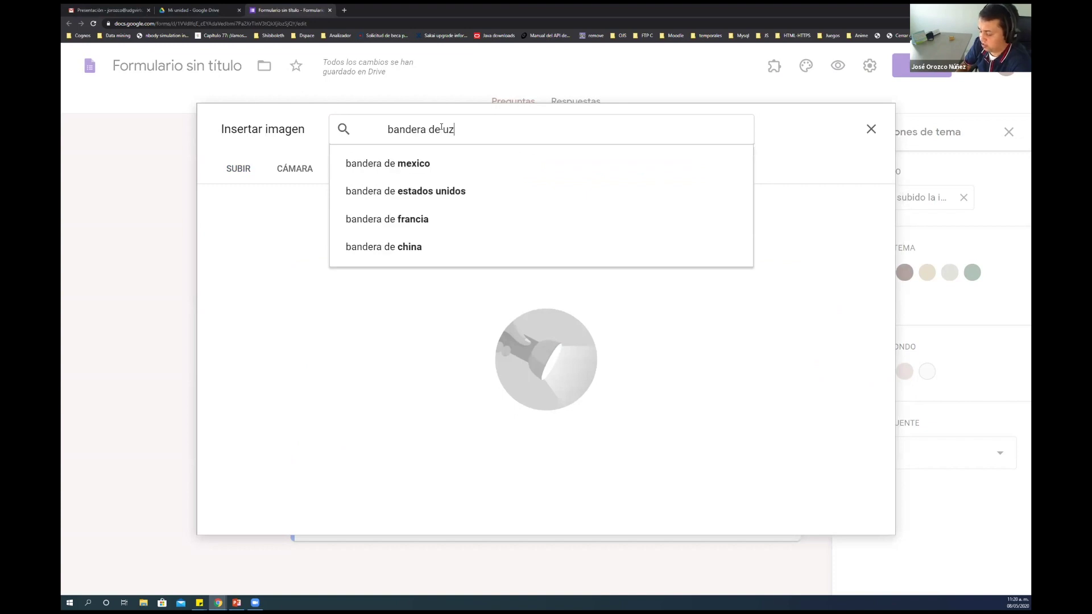
pyautogui.write('bequi')
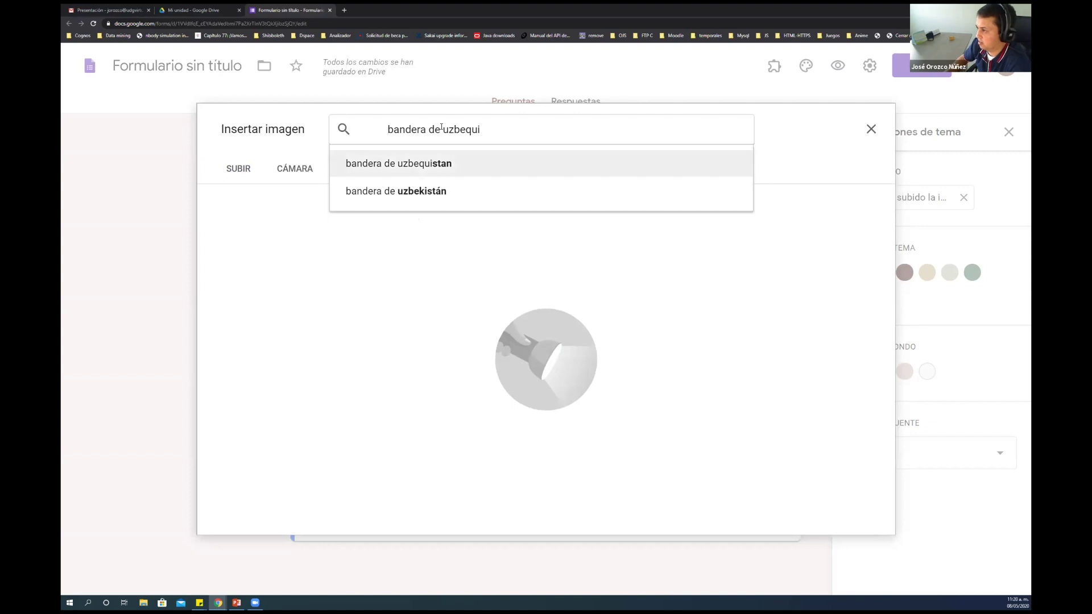
pyautogui.click(522, 191)
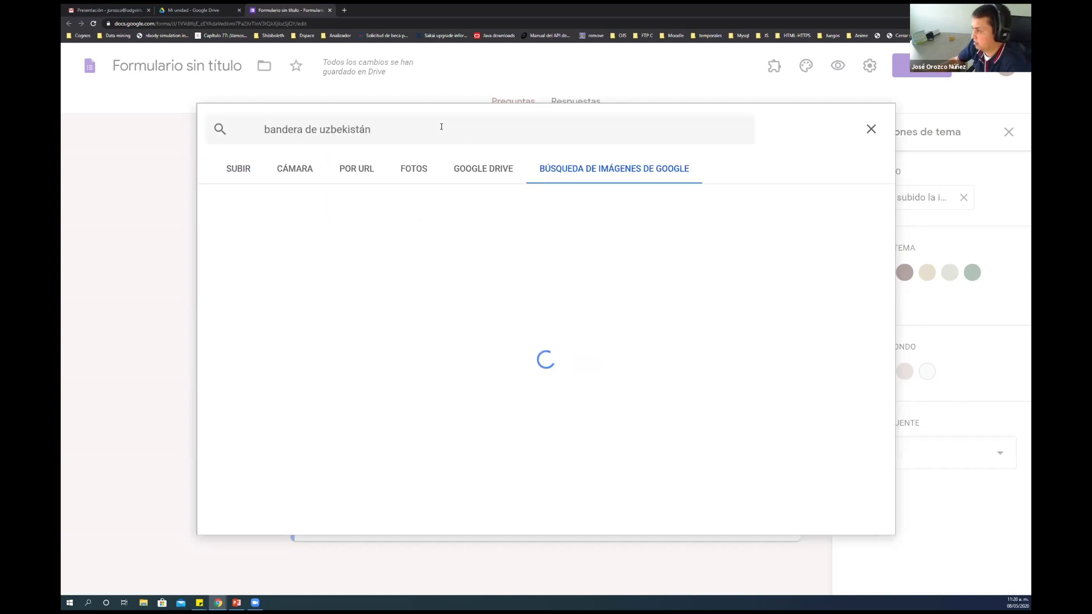
pyautogui.click(293, 236)
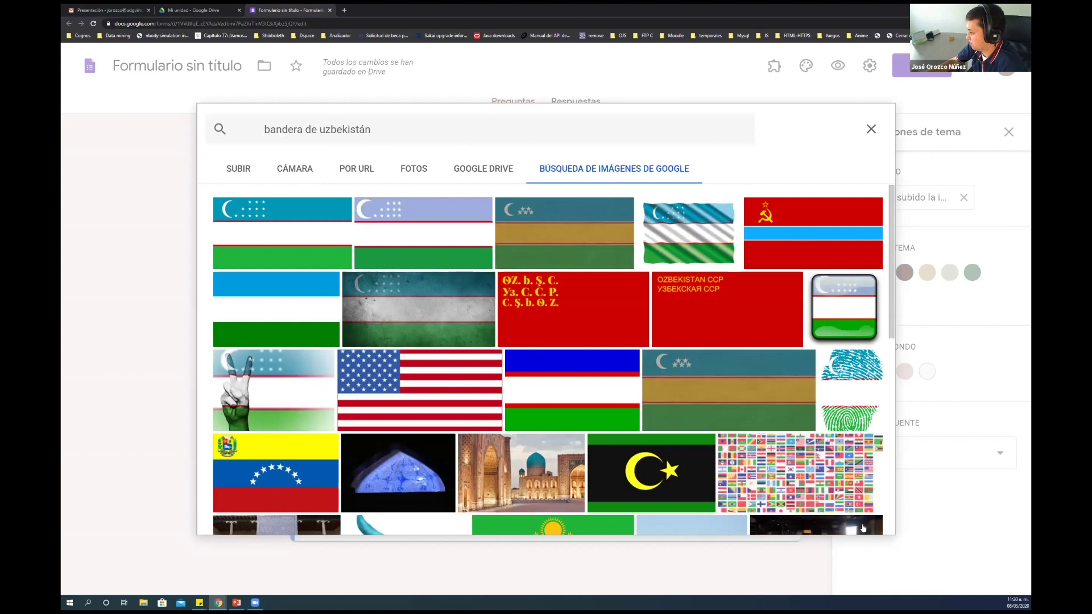
pyautogui.scroll(-2, 865, 489)
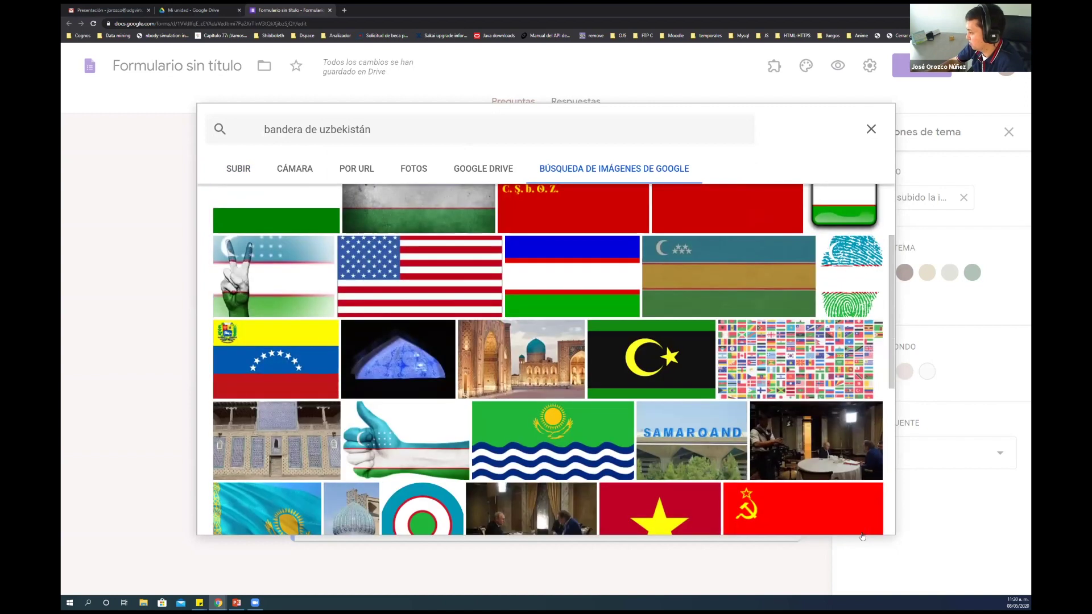
pyautogui.scroll(2, 862, 538)
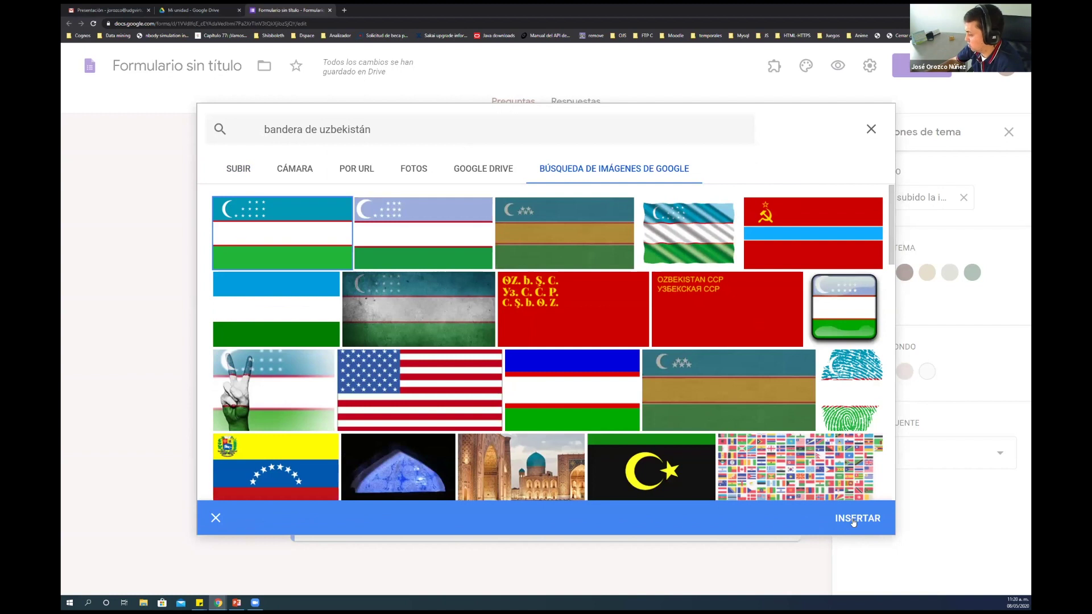
pyautogui.click(853, 519)
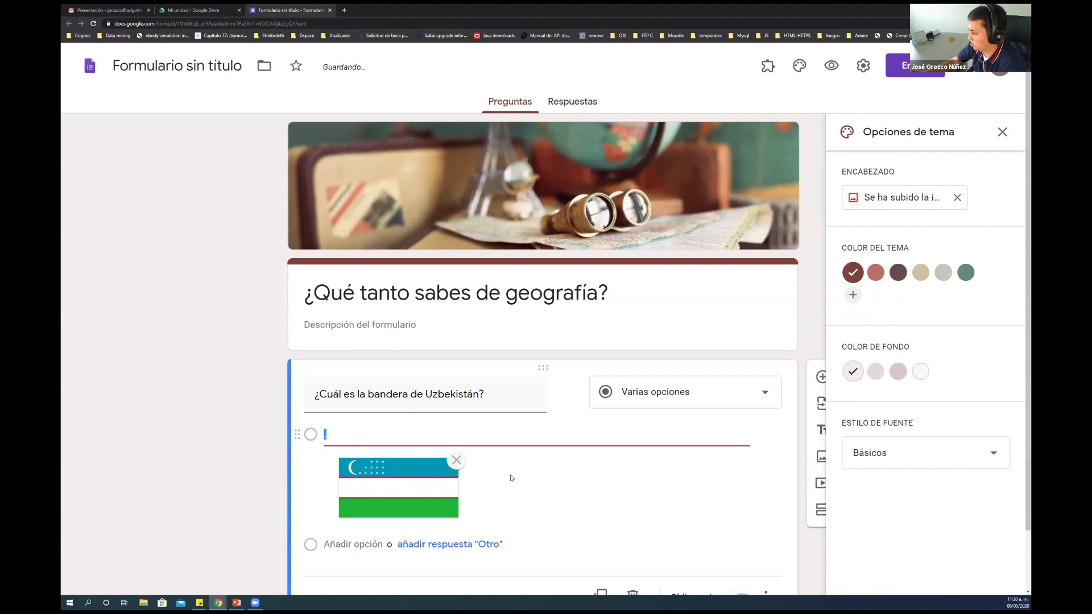
pyautogui.scroll(-1, 546, 449)
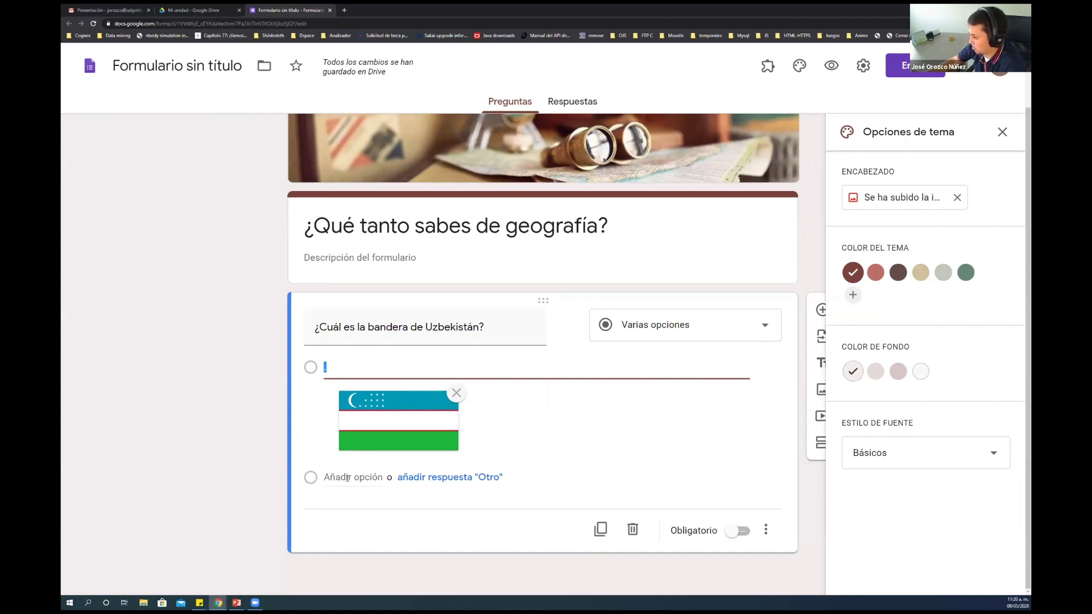
# Add a second option '.' with a Kazakhstan flag image from 'bandera de kazajistan'
pyautogui.click(348, 478)
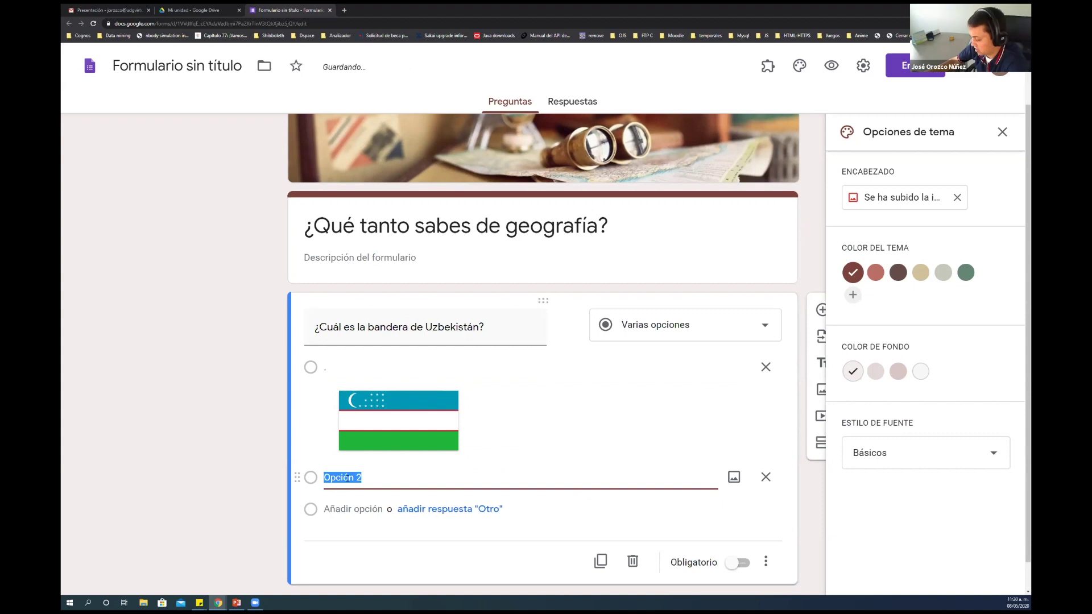
pyautogui.write('.')
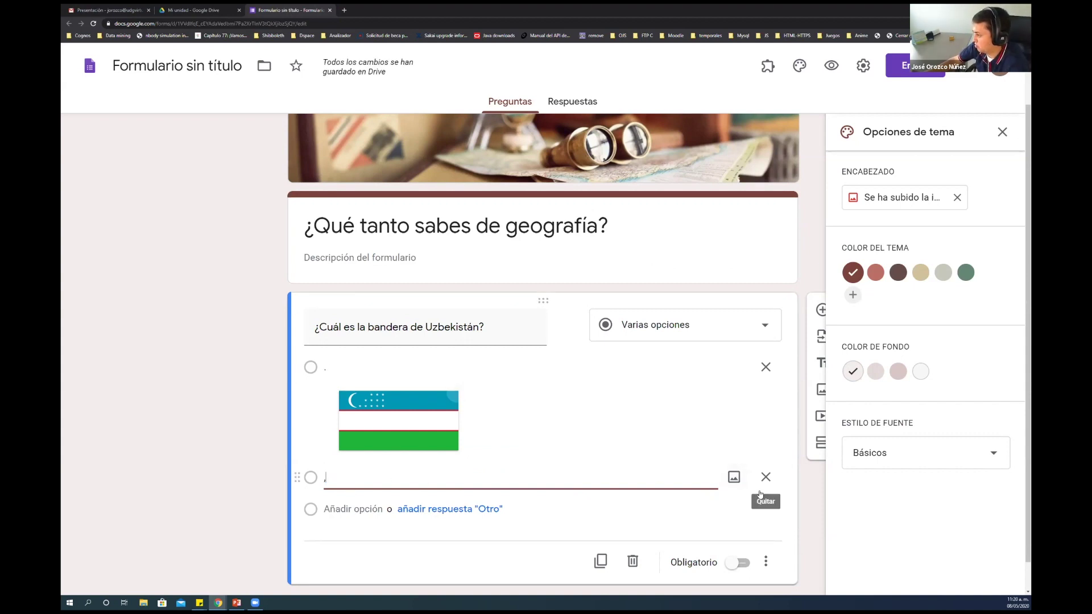
pyautogui.click(731, 478)
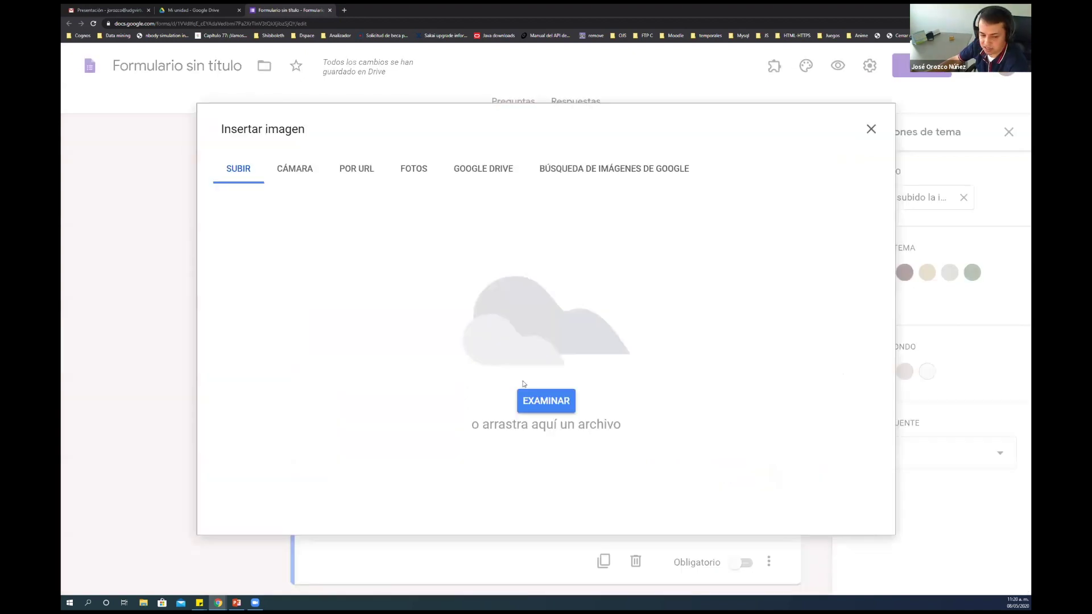
pyautogui.click(585, 170)
pyautogui.write('ban')
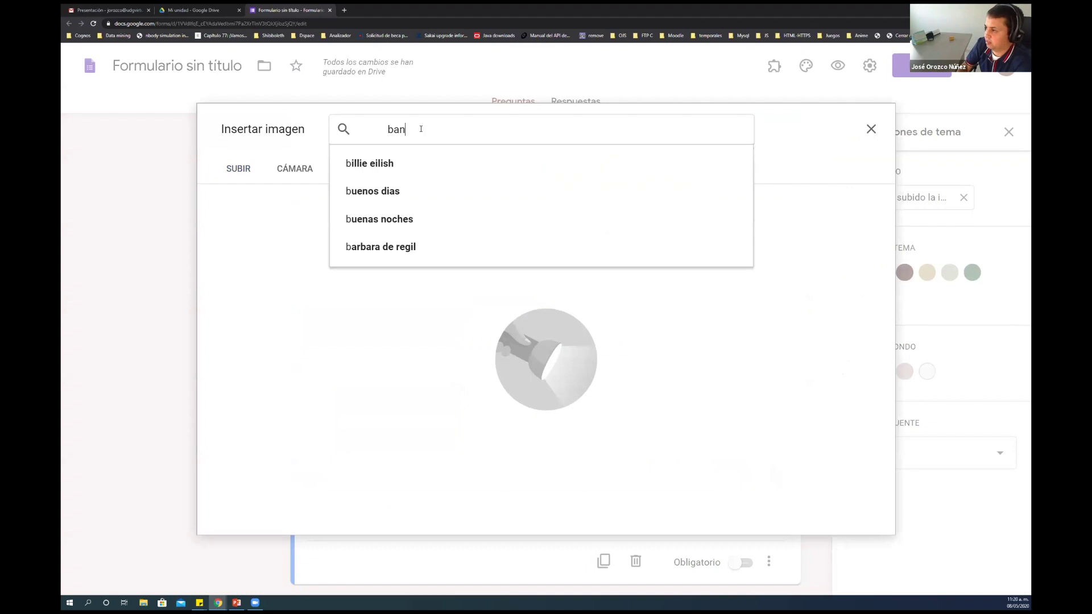
pyautogui.write('dera de kazaj')
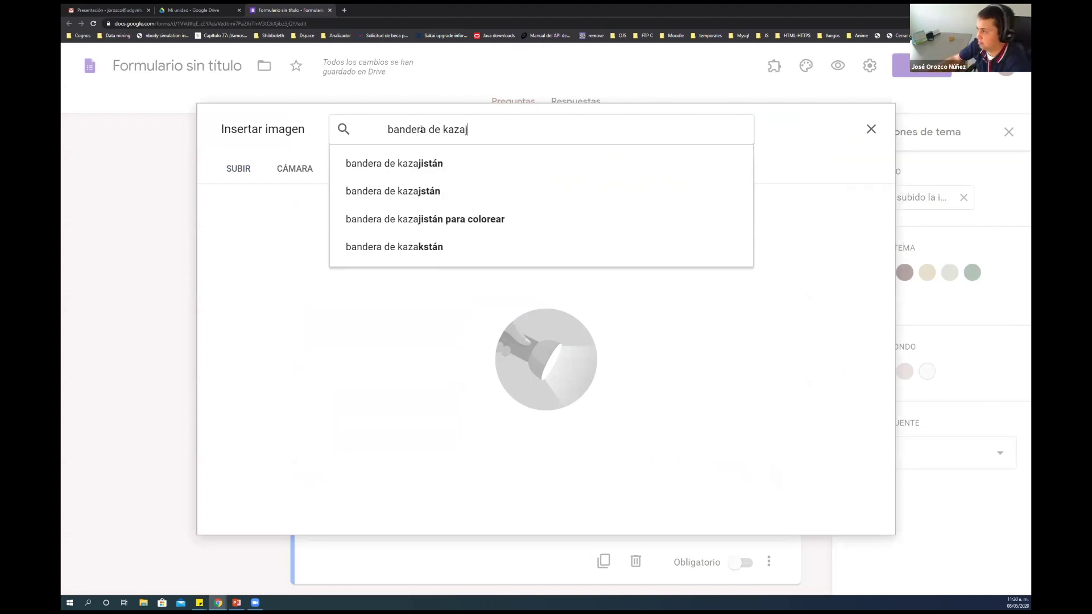
pyautogui.write('istan')
pyautogui.press('Return')
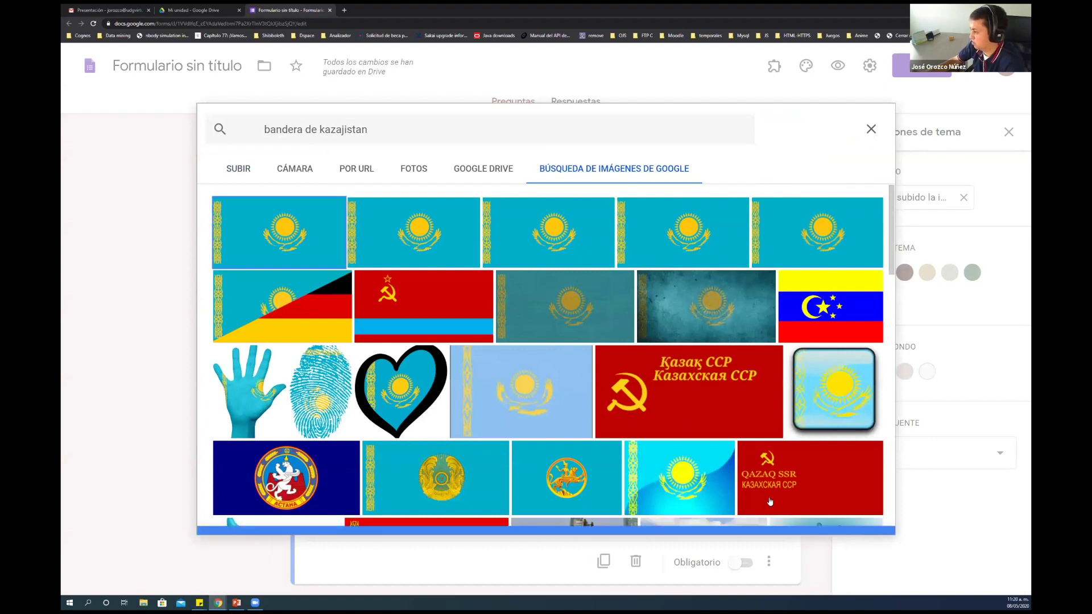
pyautogui.click(862, 516)
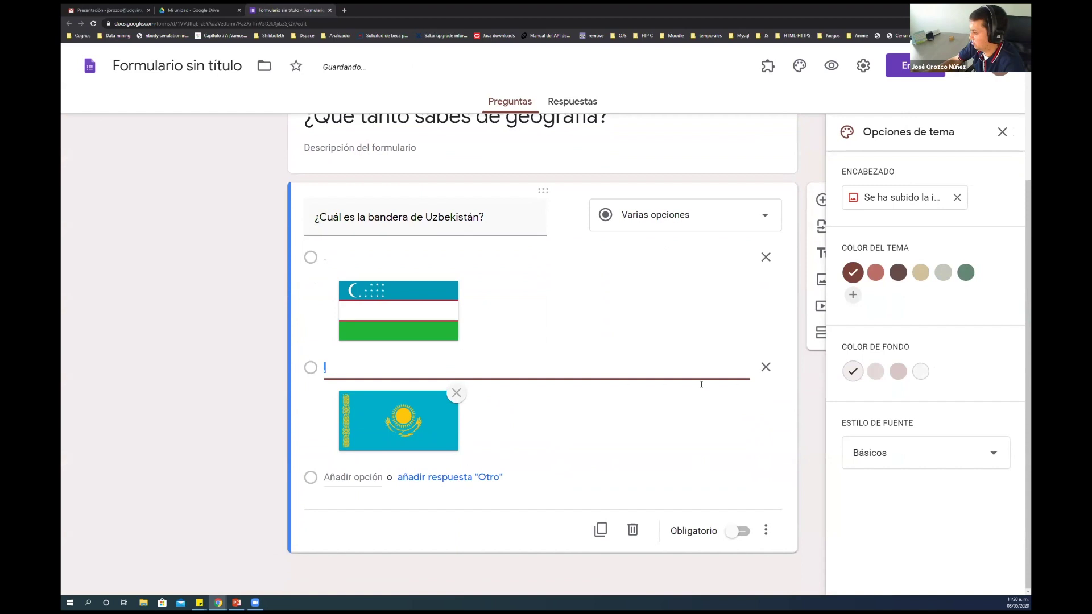
# Add a third answer option marked '-' and open its image picker
pyautogui.click(357, 478)
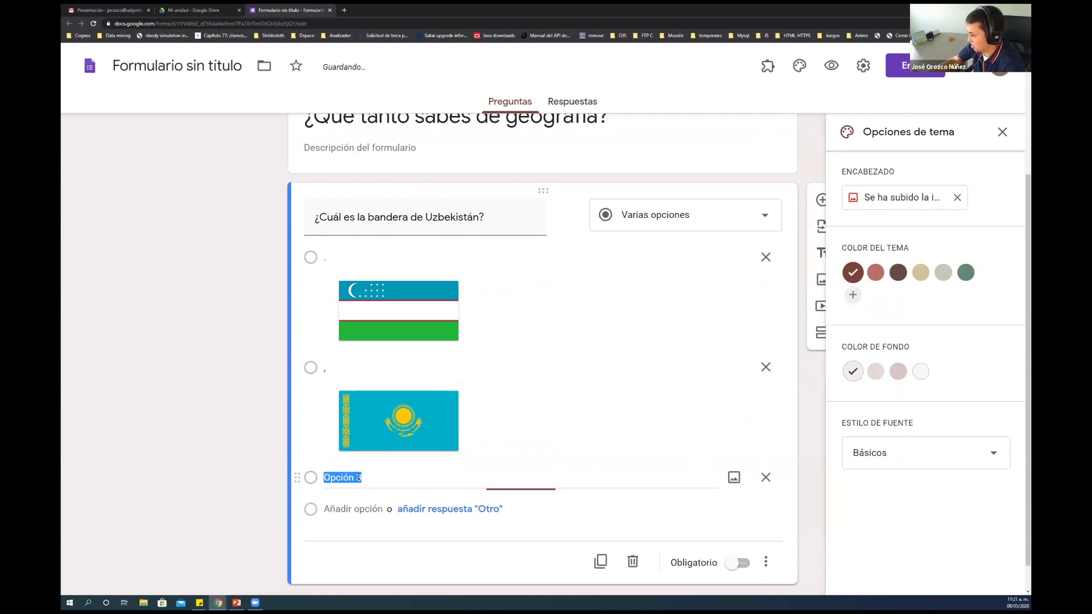
pyautogui.write('-')
pyautogui.click(733, 477)
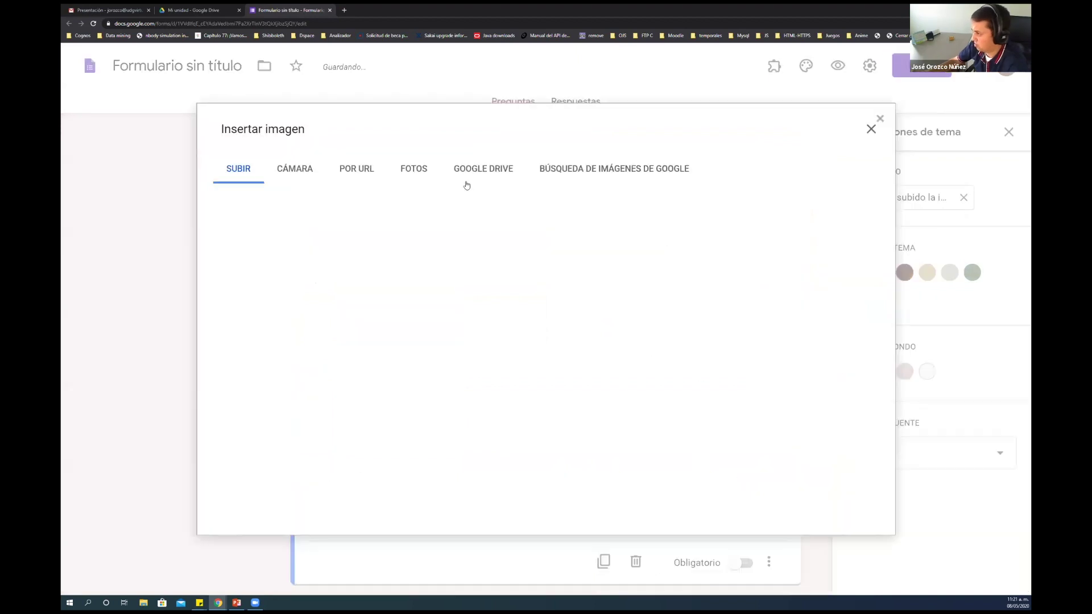
# Insert a Poland flag image from 'bandera de polonia' under the third option
pyautogui.click(626, 171)
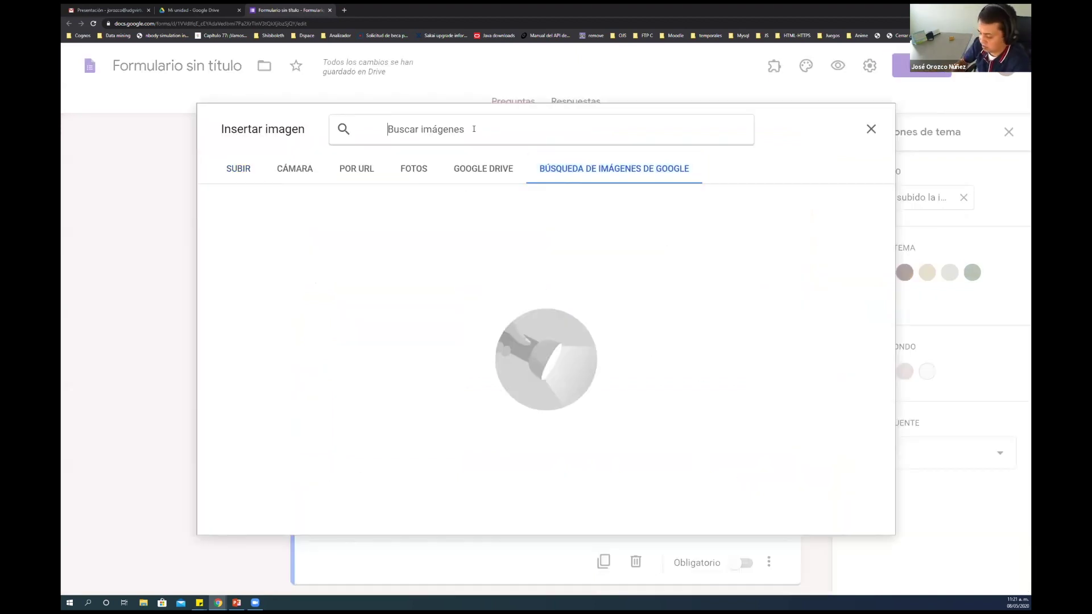
pyautogui.write('bandera de')
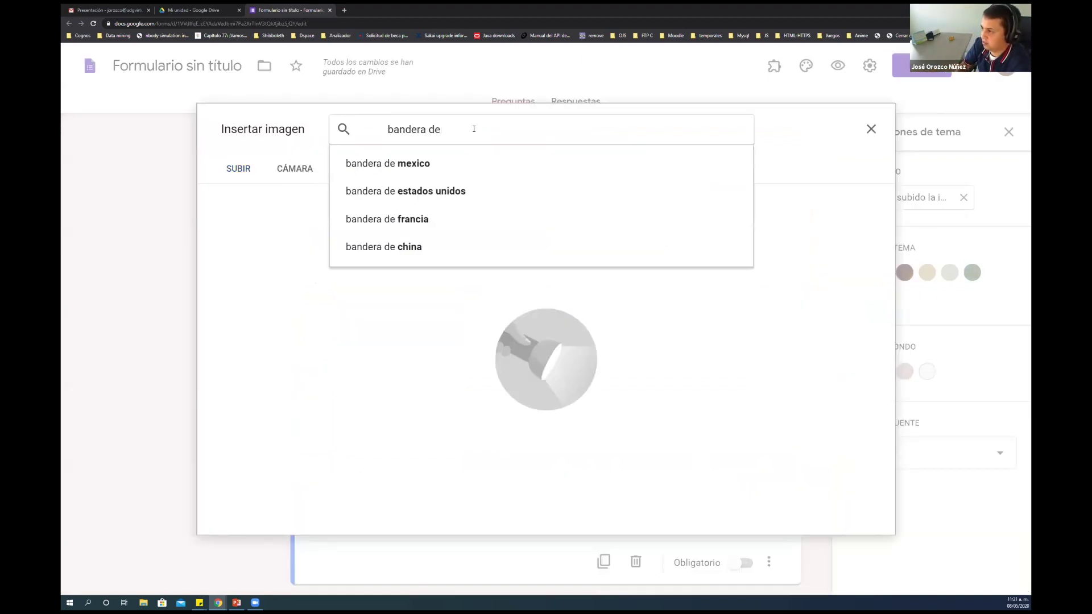
pyautogui.write(' polonia')
pyautogui.press('Return')
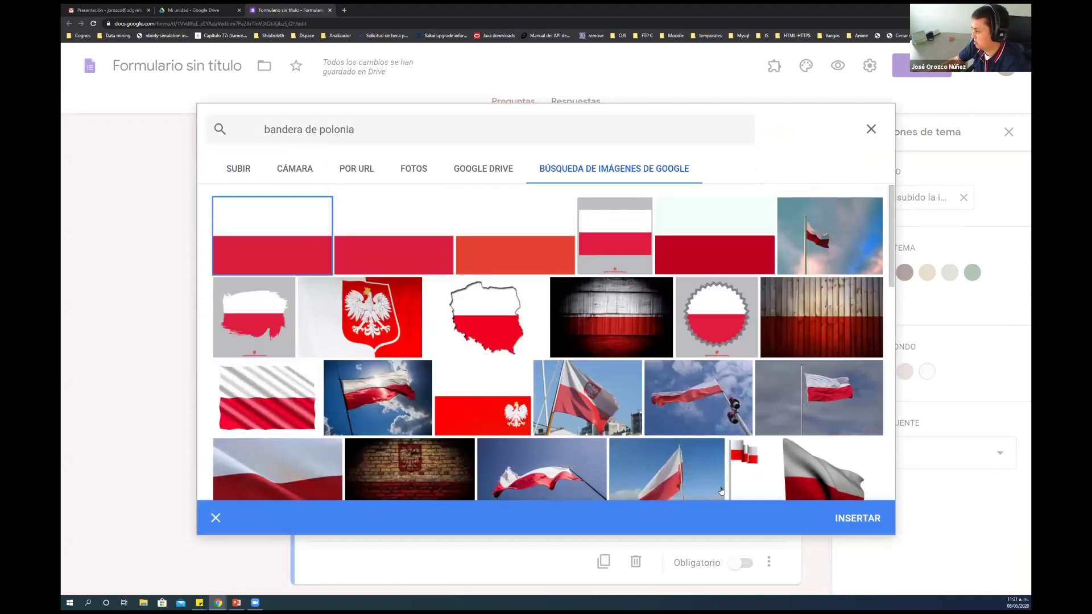
pyautogui.click(857, 518)
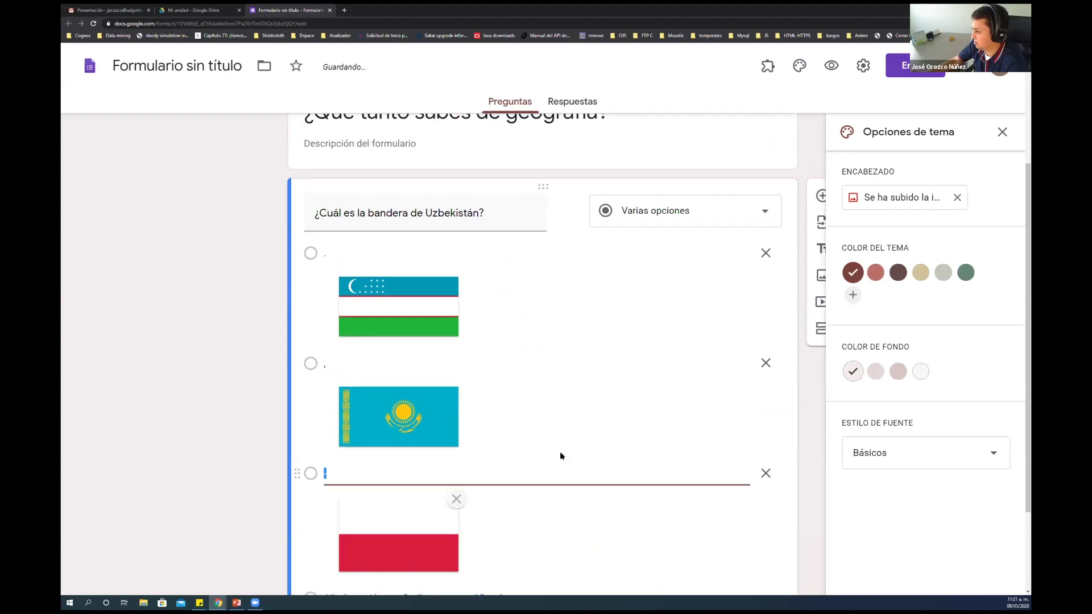
pyautogui.scroll(-2, 561, 456)
# Add a fourth option with a waving Mexico flag image from a Google Images search
pyautogui.click(461, 501)
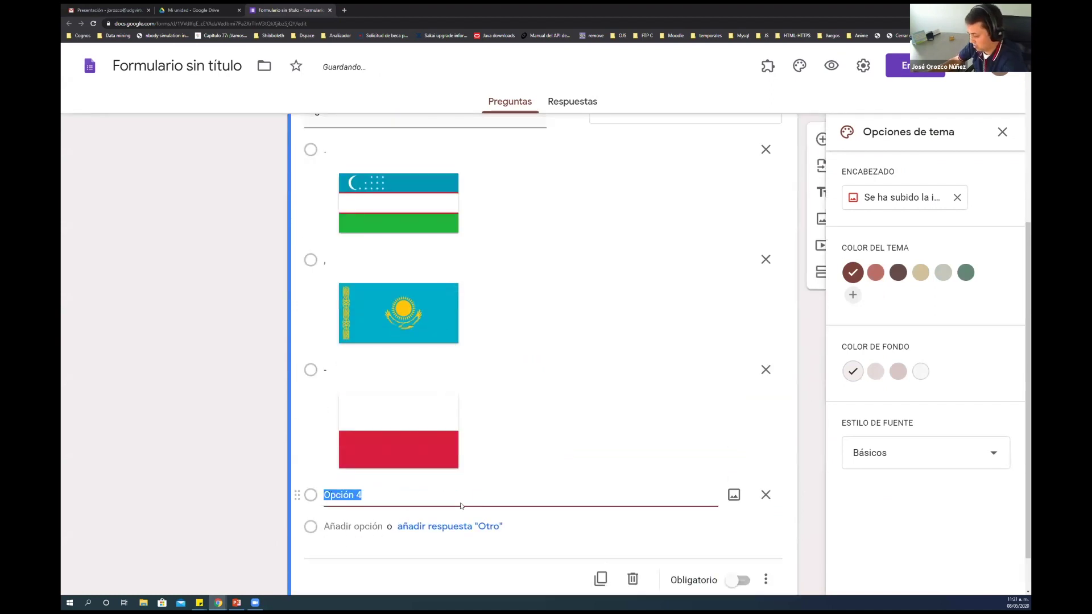
pyautogui.write("'")
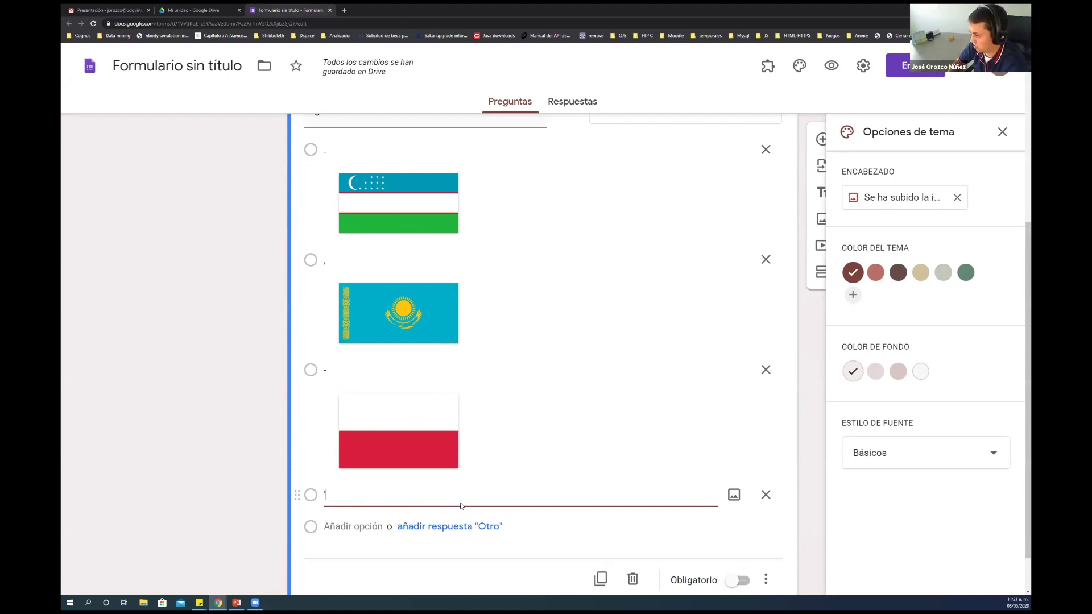
pyautogui.click(735, 495)
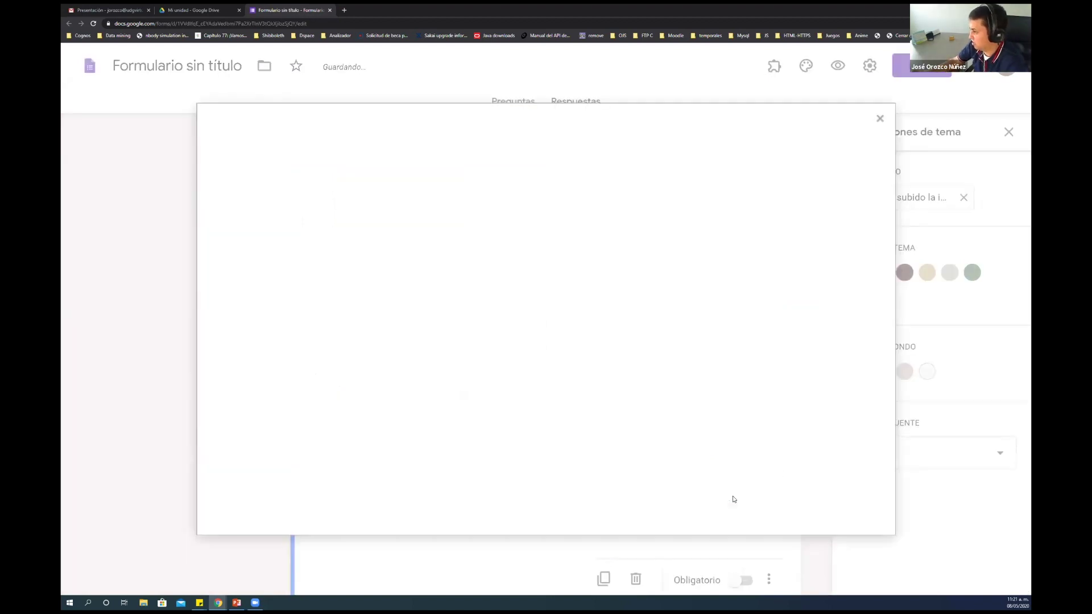
pyautogui.click(595, 170)
pyautogui.write('bandera de ')
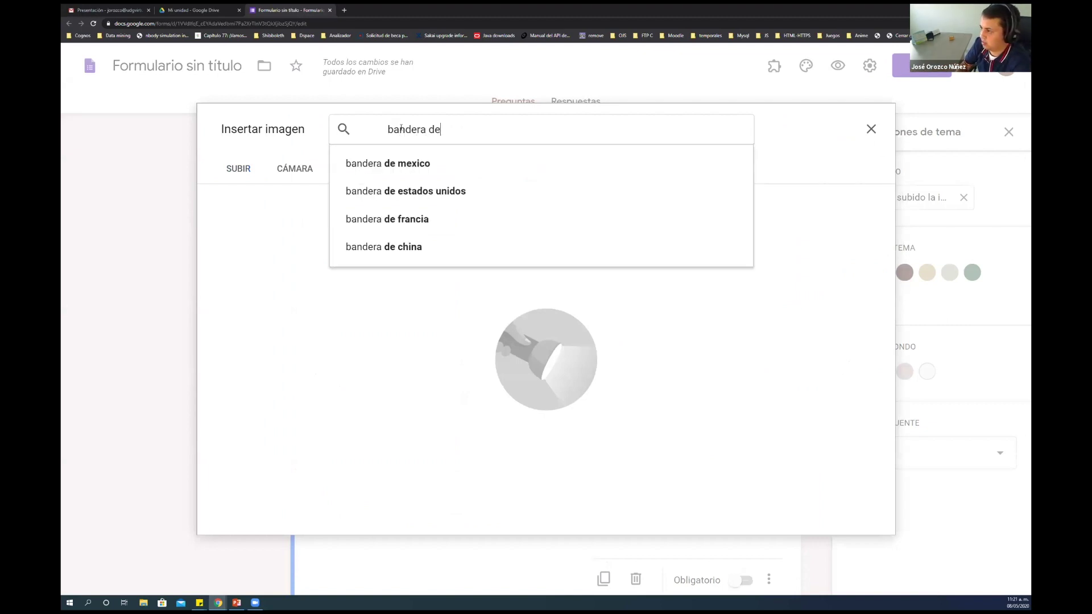
pyautogui.write('m')
pyautogui.press('Down')
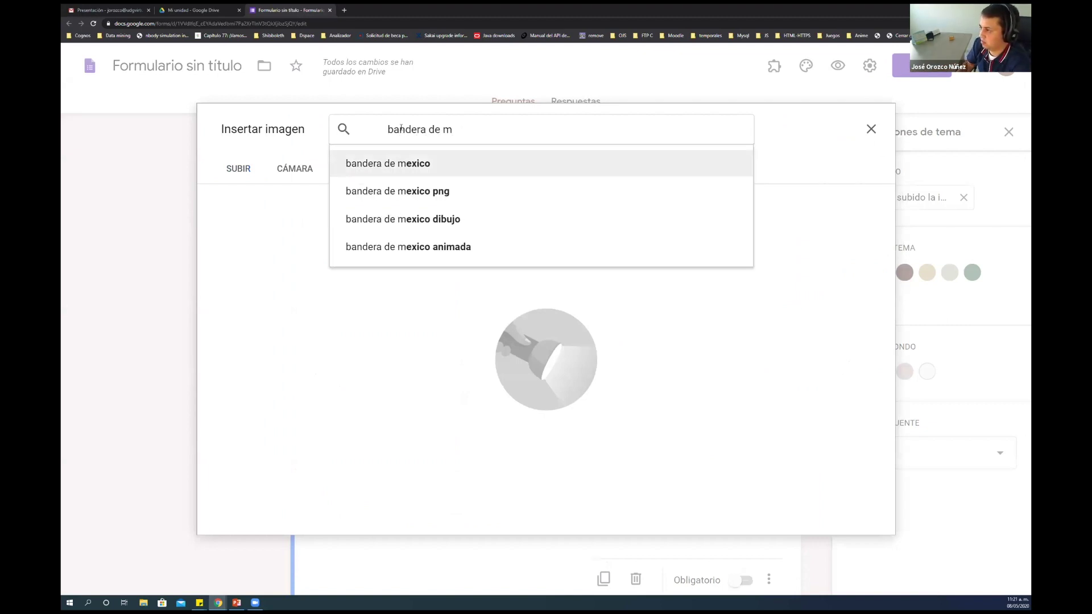
pyautogui.press('Return')
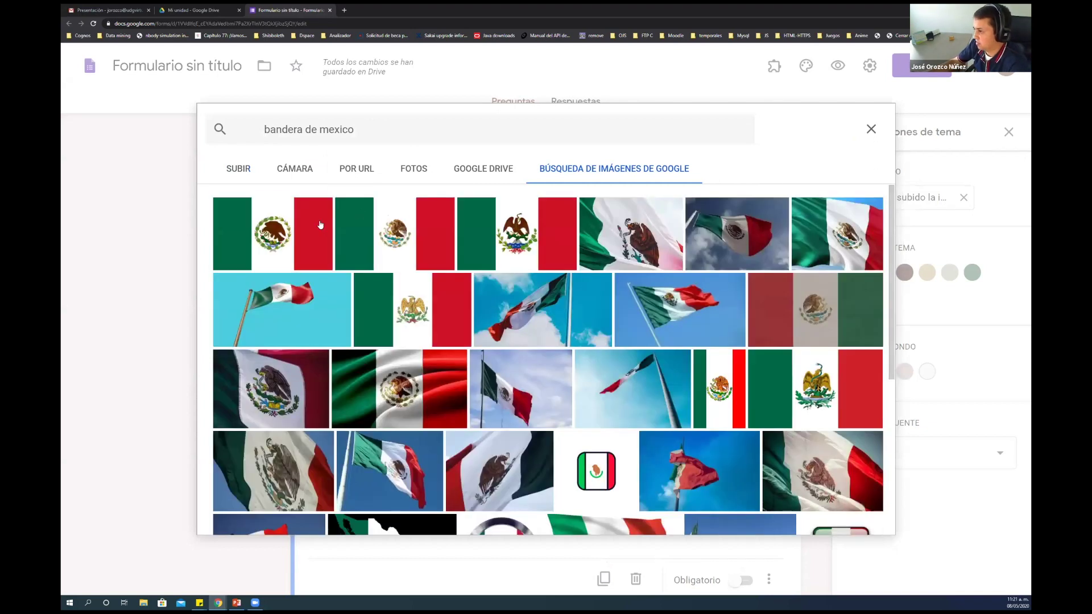
pyautogui.click(318, 228)
pyautogui.click(854, 521)
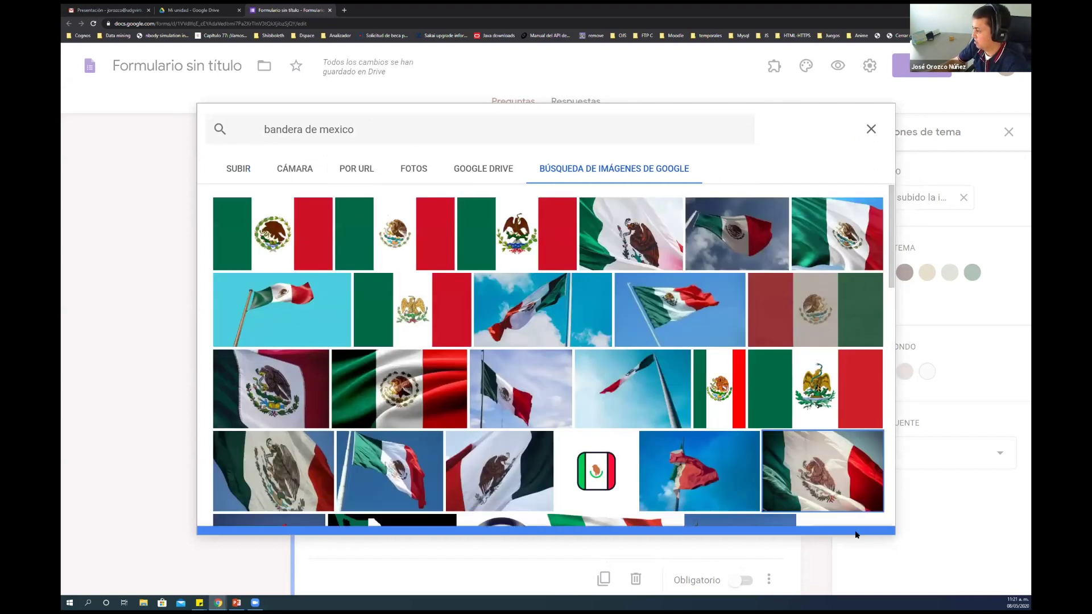
pyautogui.click(859, 522)
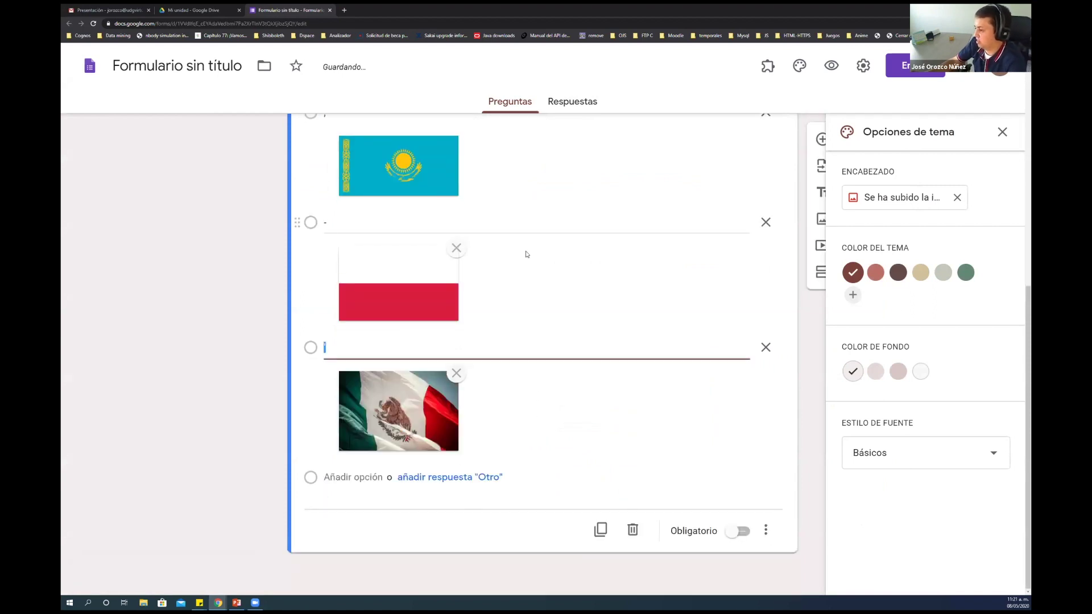
pyautogui.scroll(3, 537, 330)
pyautogui.scroll(-3, 538, 329)
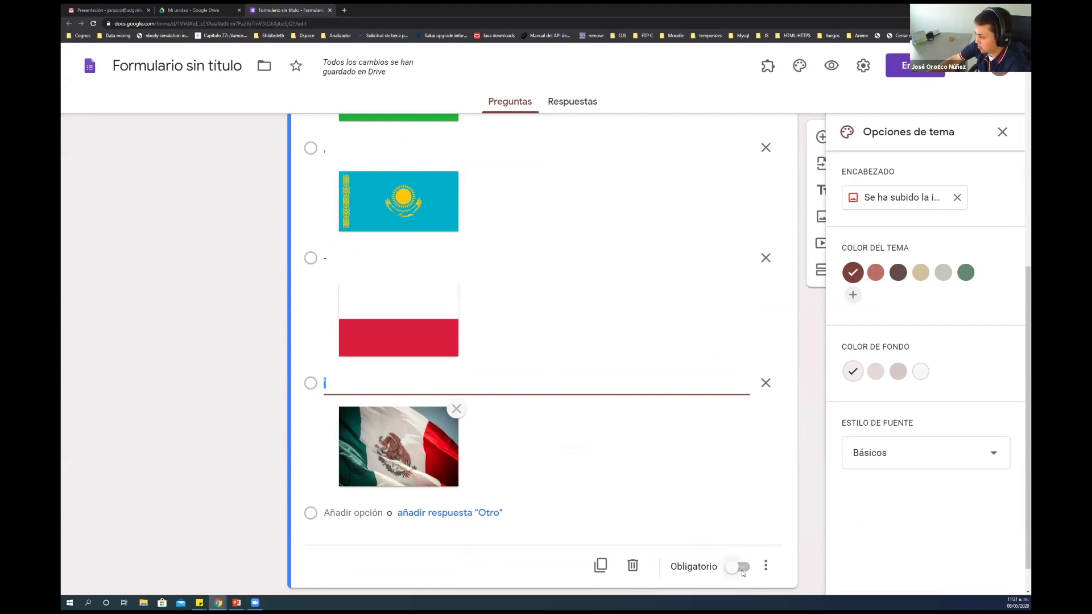
# Mark the Uzbekistan flag question as Obligatorio
pyautogui.scroll(-1, 742, 572)
pyautogui.click(737, 531)
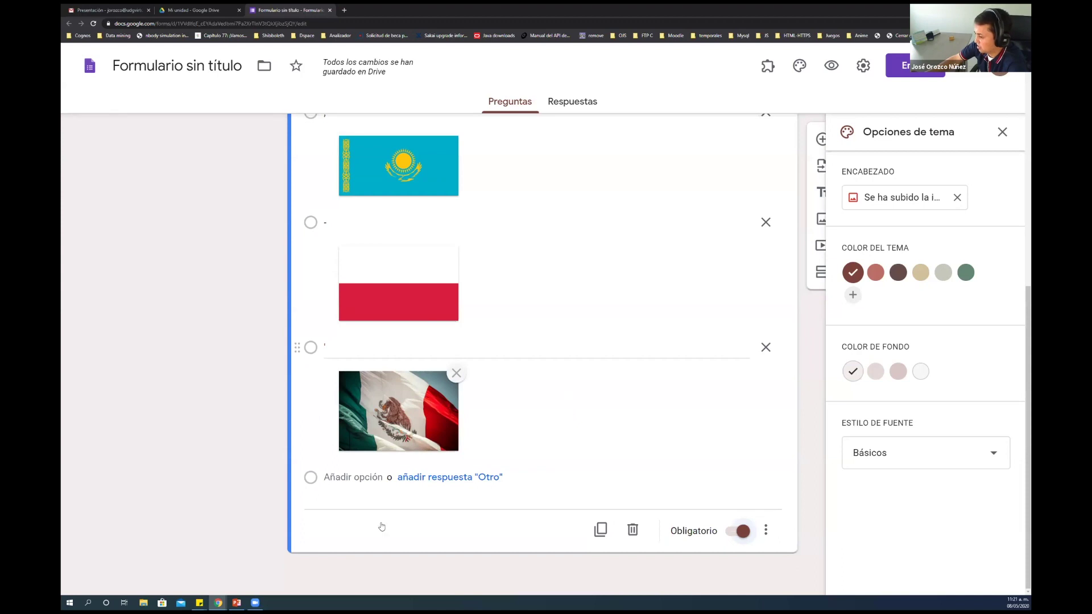
pyautogui.scroll(5, 385, 514)
pyautogui.click(525, 269)
pyautogui.scroll(-4, 525, 284)
pyautogui.scroll(4, 465, 188)
# Open the flag question's three-dot display options menu
pyautogui.click(465, 176)
pyautogui.scroll(-5, 510, 358)
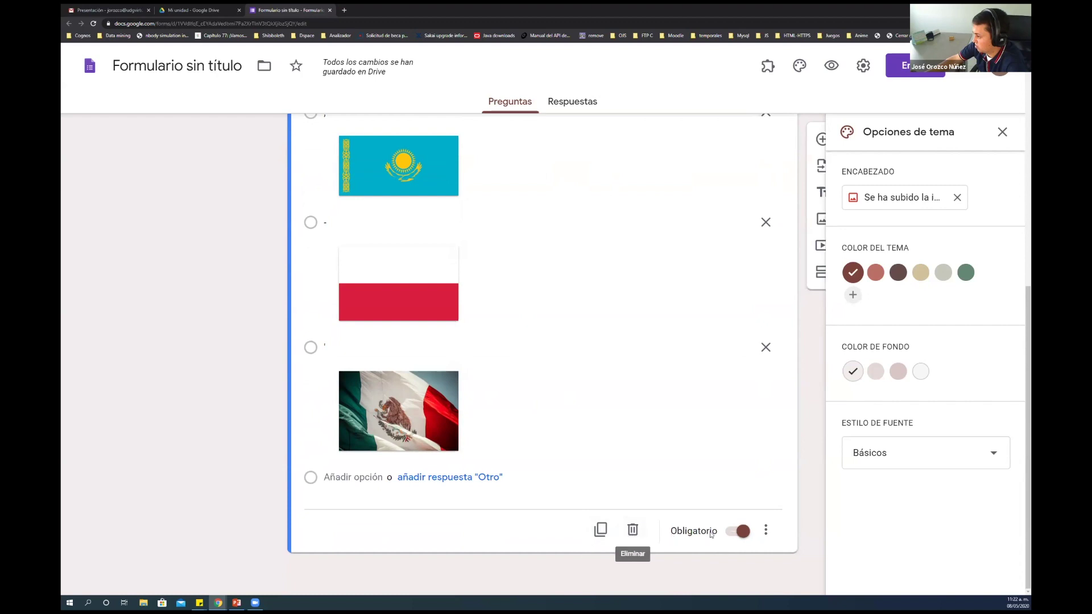
pyautogui.click(766, 531)
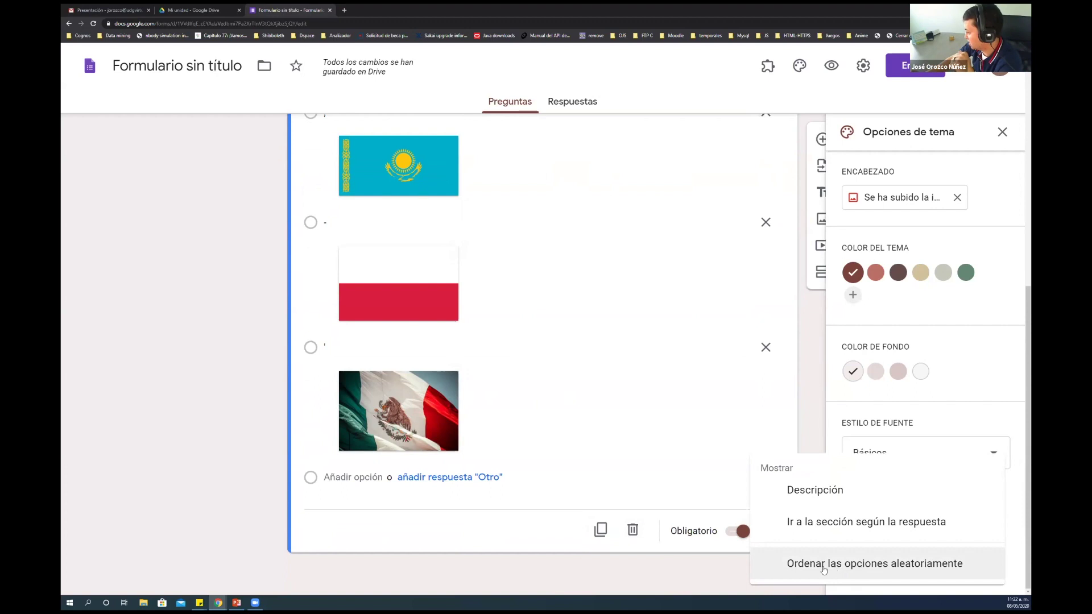
# Turn on 'Ordenar las opciones aleatoriamente' for the Uzbekistan flag question
pyautogui.click(767, 532)
pyautogui.click(767, 533)
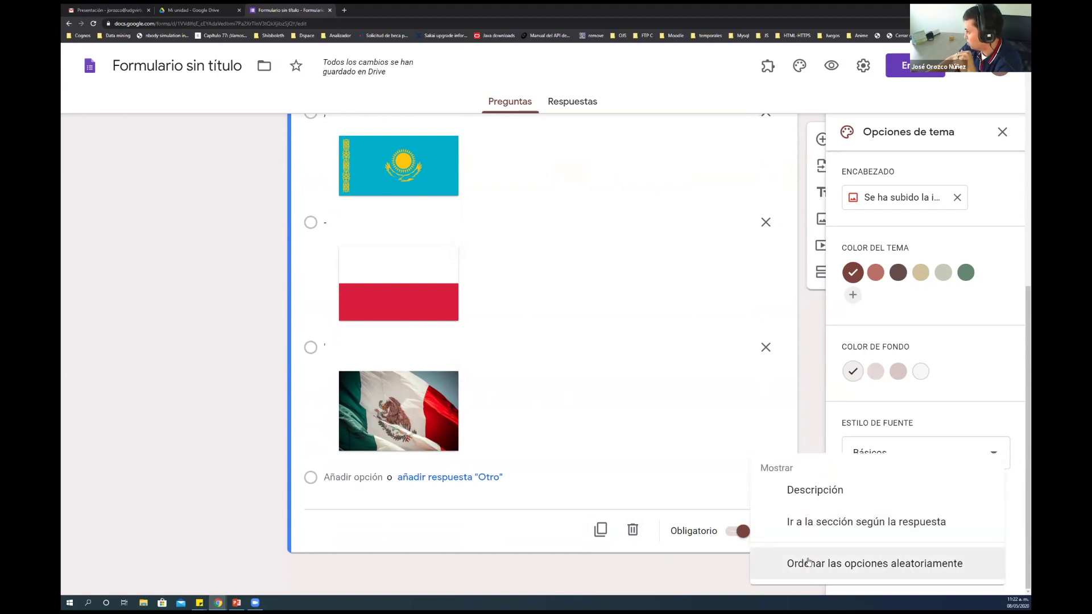
pyautogui.click(807, 562)
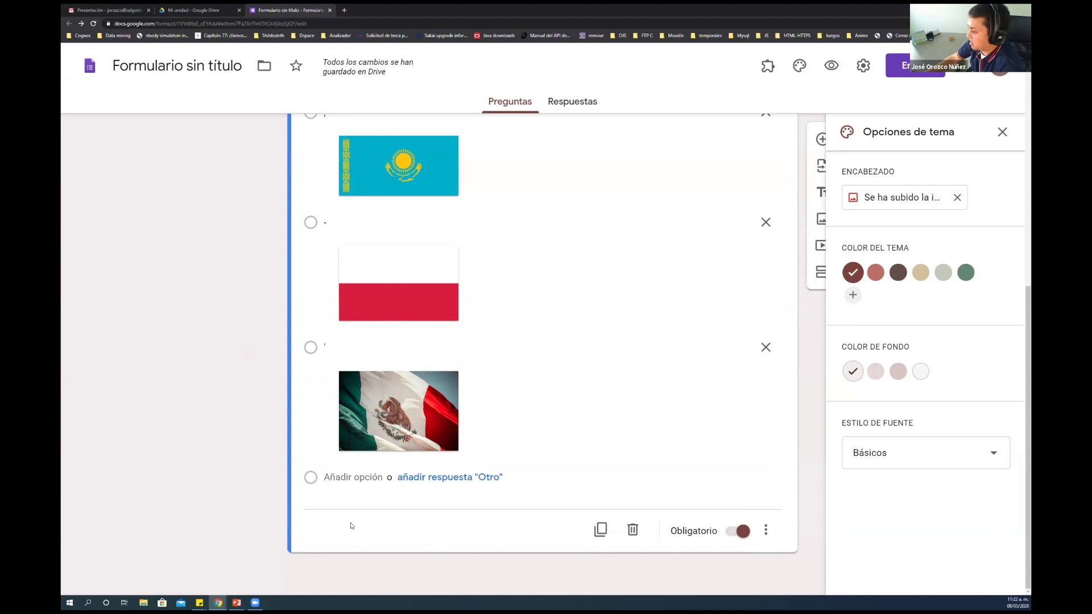
pyautogui.scroll(3, 476, 529)
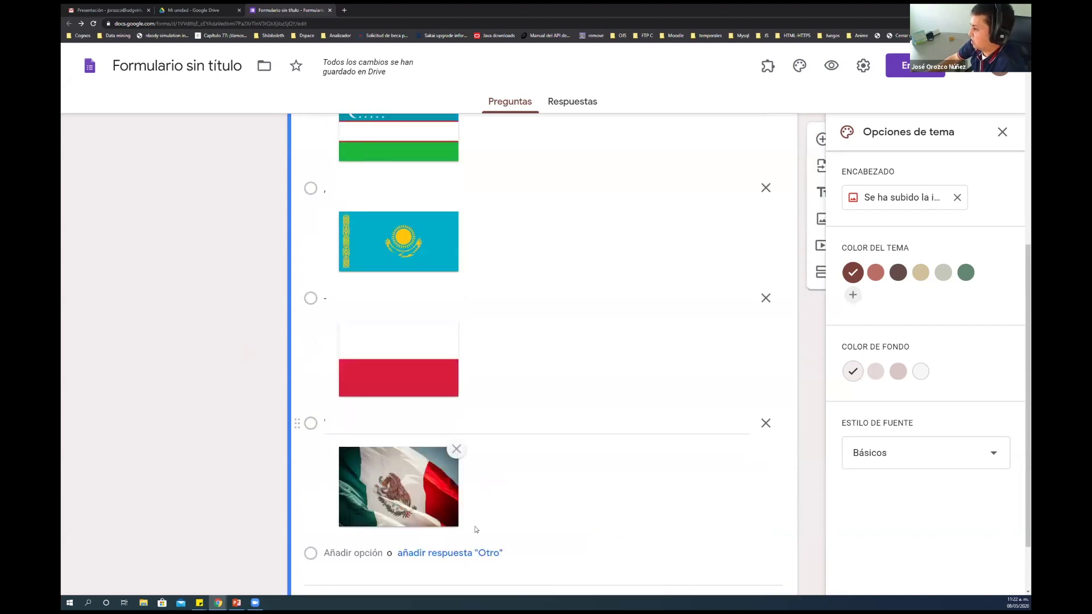
pyautogui.scroll(-2, 476, 529)
pyautogui.scroll(-1, 476, 530)
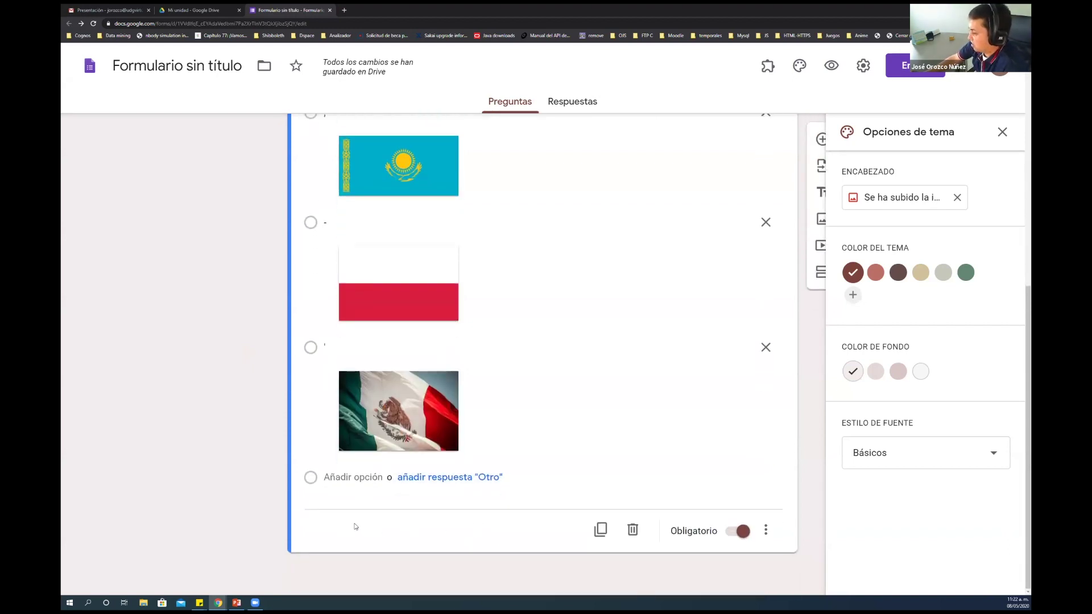
pyautogui.scroll(8, 412, 540)
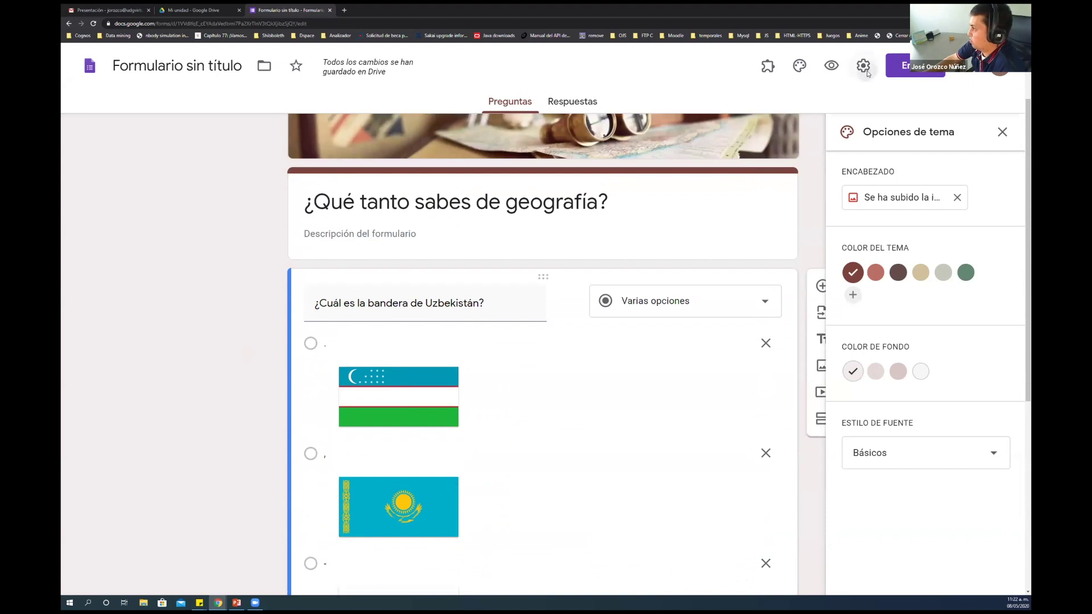
# Switch on 'Convertir en un cuestionario' in Cuestionarios settings with default options and save
pyautogui.click(863, 66)
pyautogui.click(674, 131)
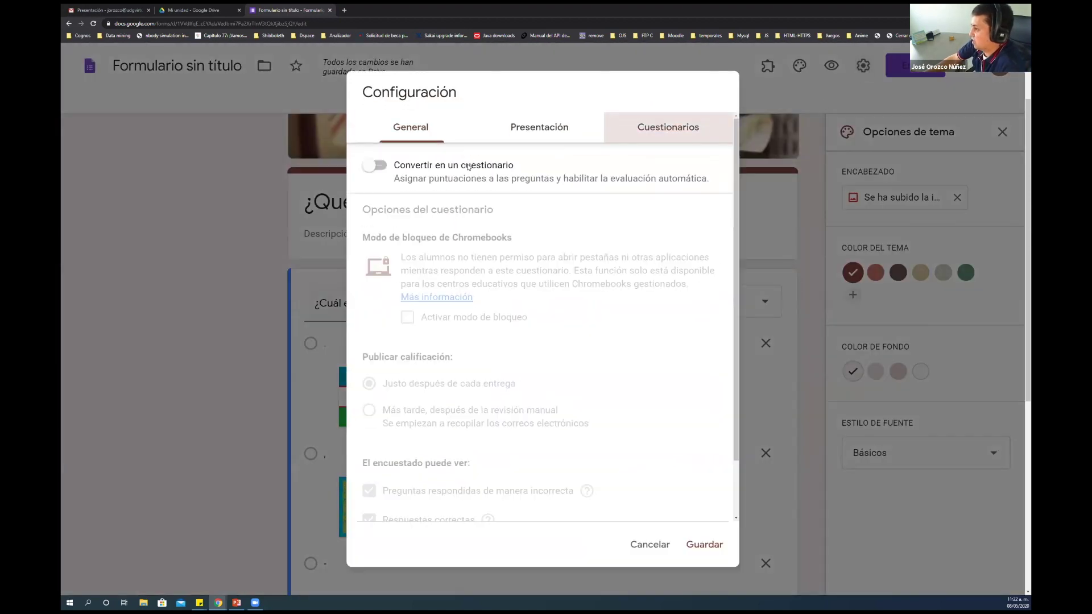
pyautogui.click(364, 165)
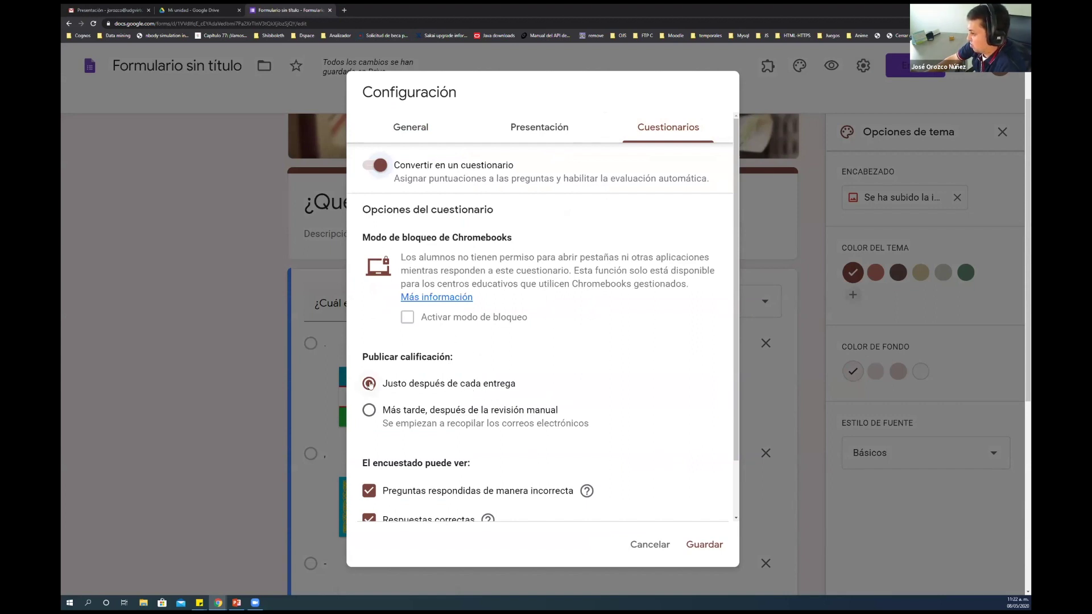
pyautogui.scroll(-1, 529, 364)
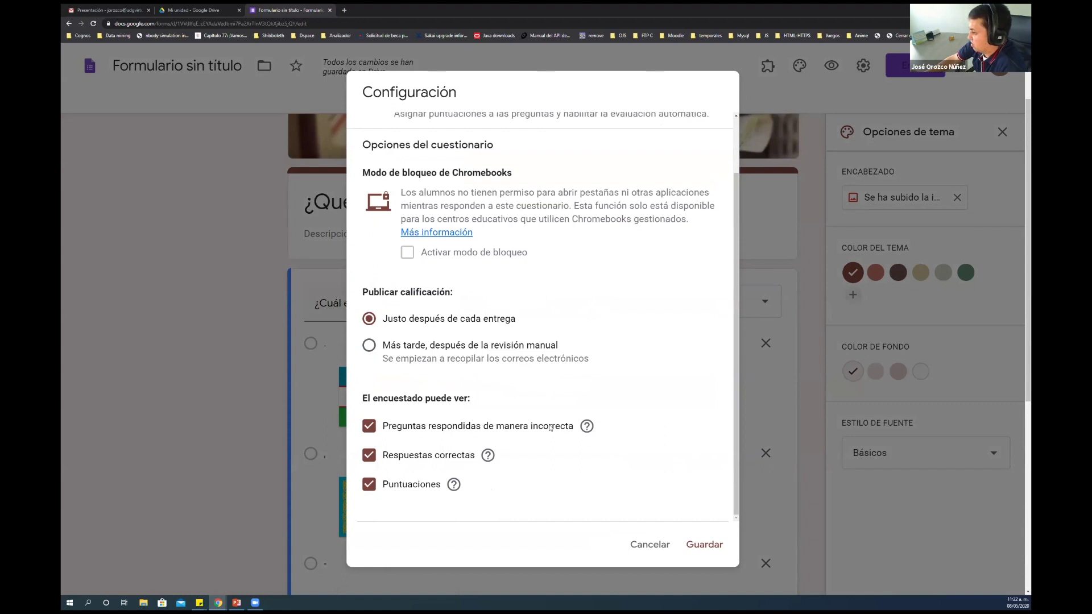
pyautogui.click(713, 551)
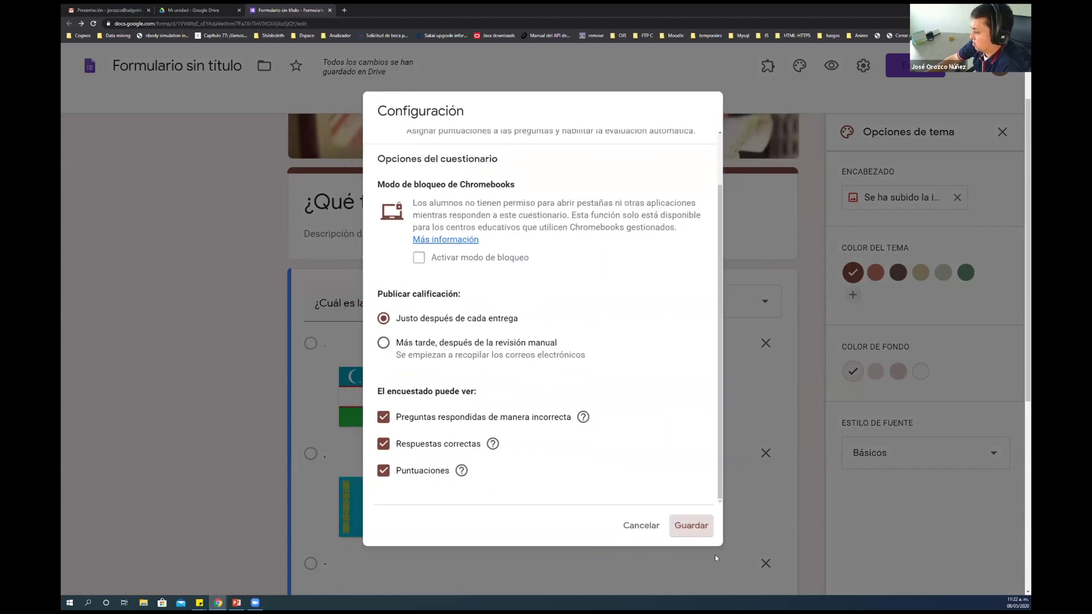
pyautogui.scroll(-5, 585, 464)
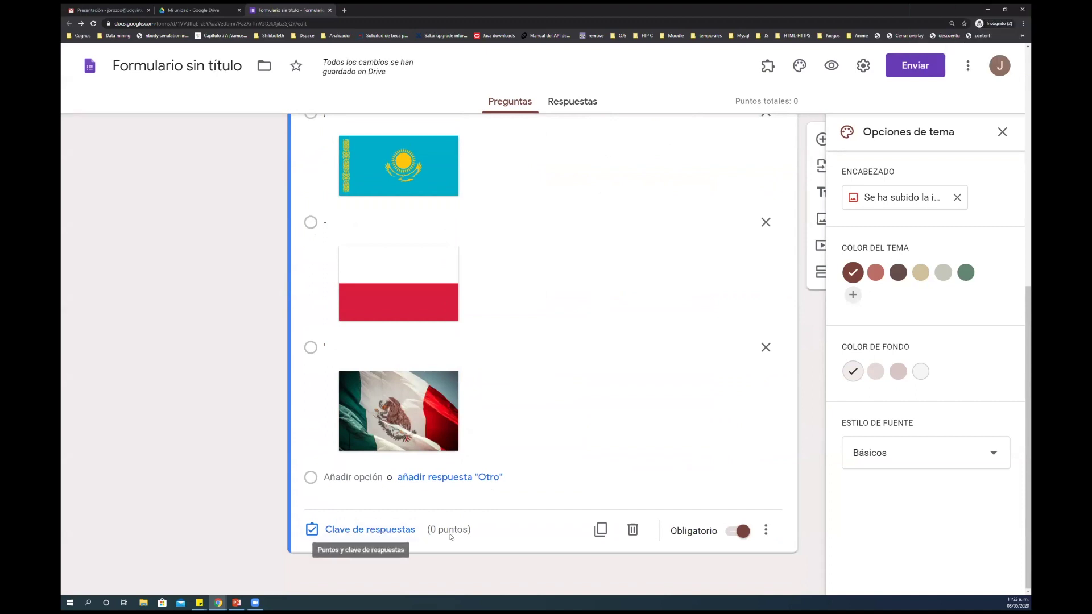
# Uncheck the organisation-only Restringir option in the form's General settings
pyautogui.scroll(4, 485, 514)
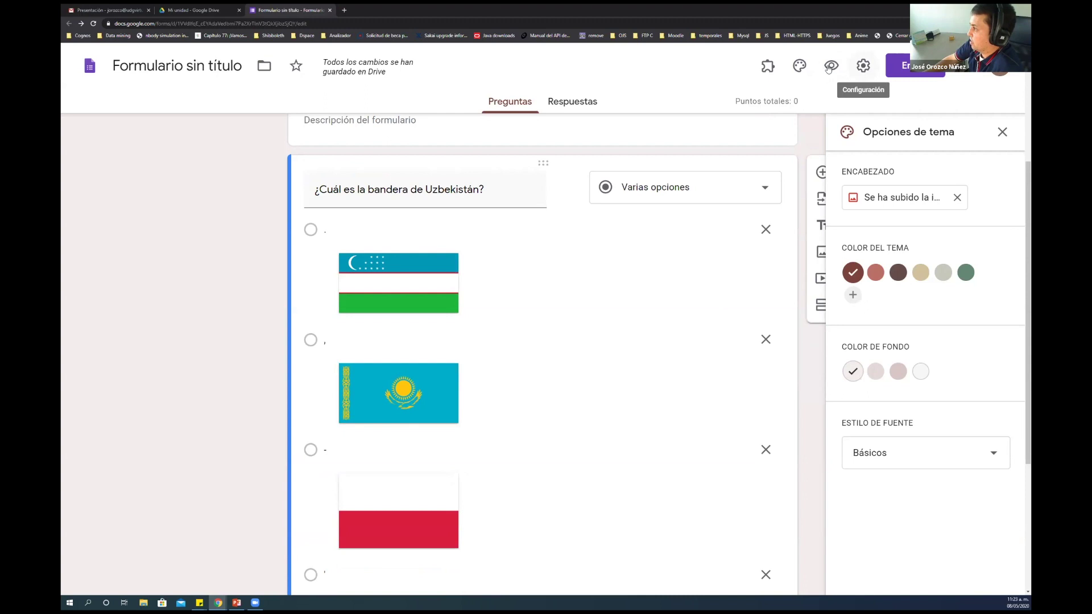
pyautogui.click(862, 67)
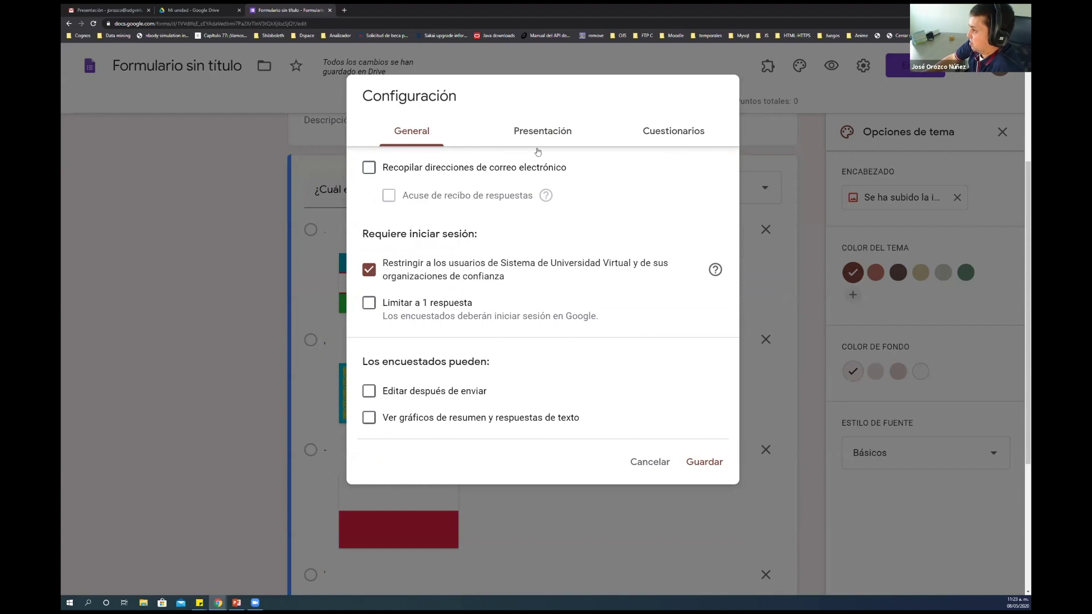
pyautogui.click(370, 272)
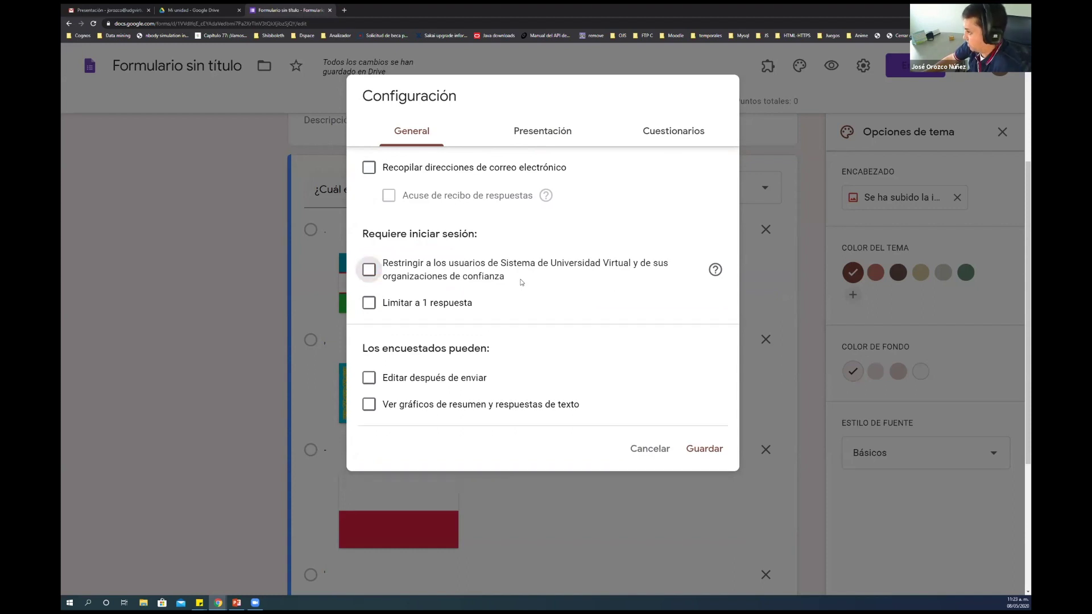
# Enable Mostrar barra de progreso and Orden de preguntas aleatorio, review Cuestionarios, and save
pyautogui.click(549, 132)
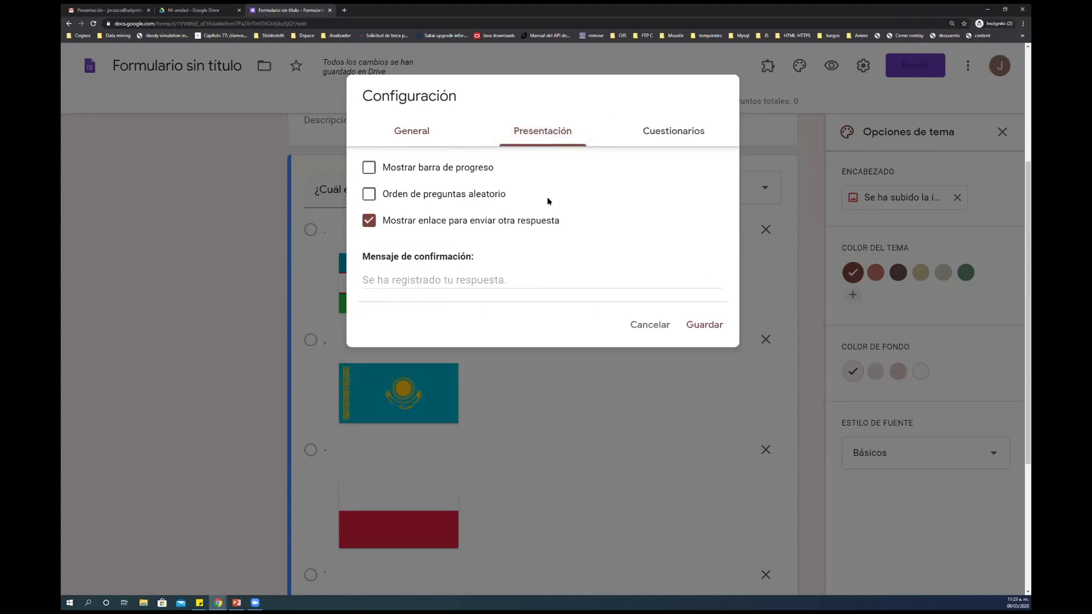
pyautogui.click(369, 168)
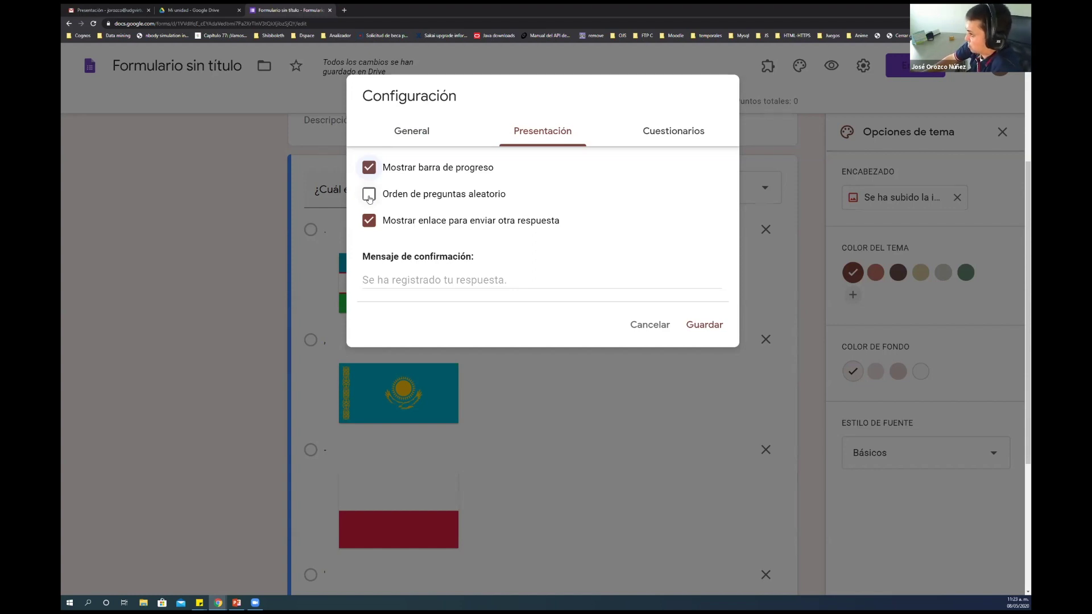
pyautogui.click(369, 195)
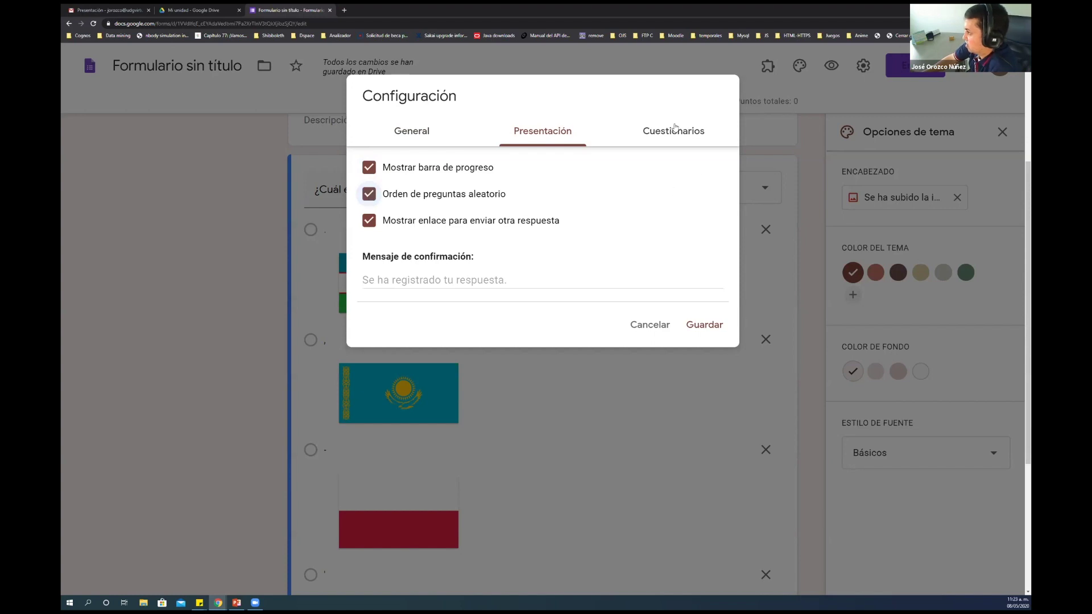
pyautogui.click(675, 128)
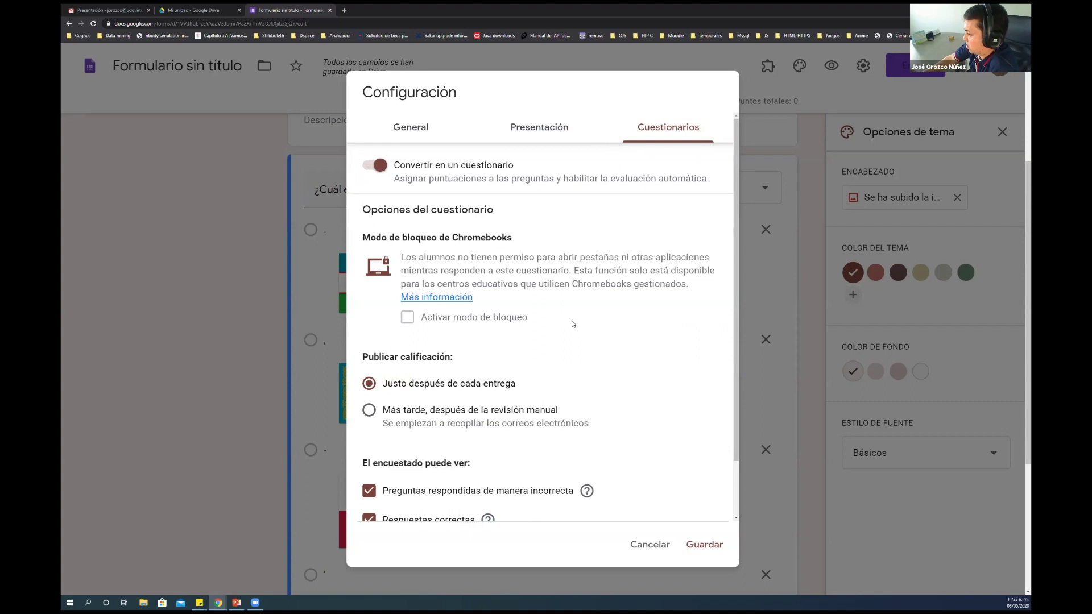
pyautogui.scroll(-2, 528, 341)
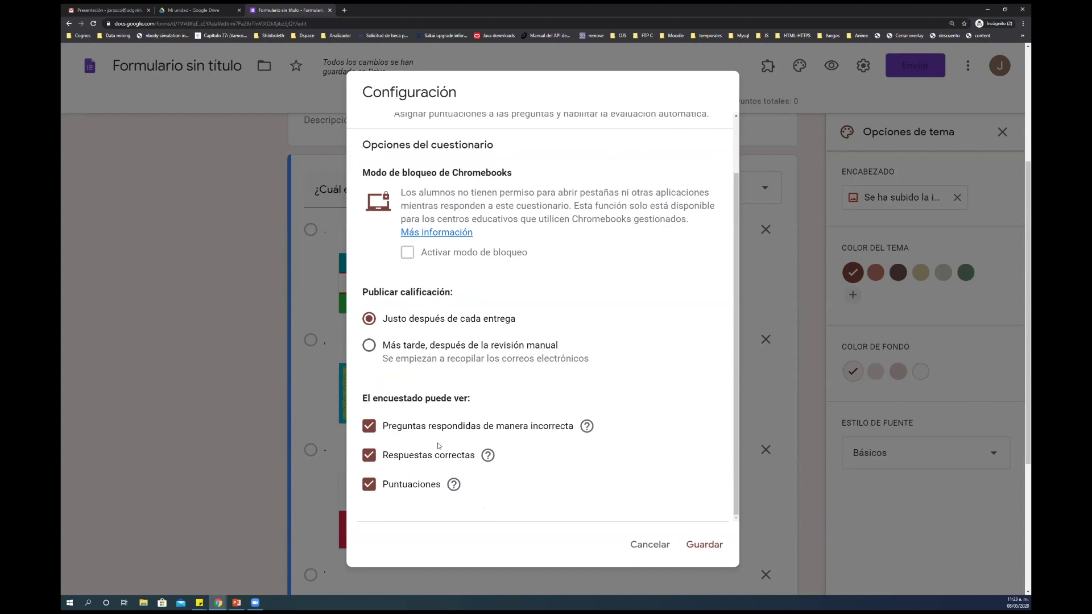
pyautogui.scroll(-1, 435, 446)
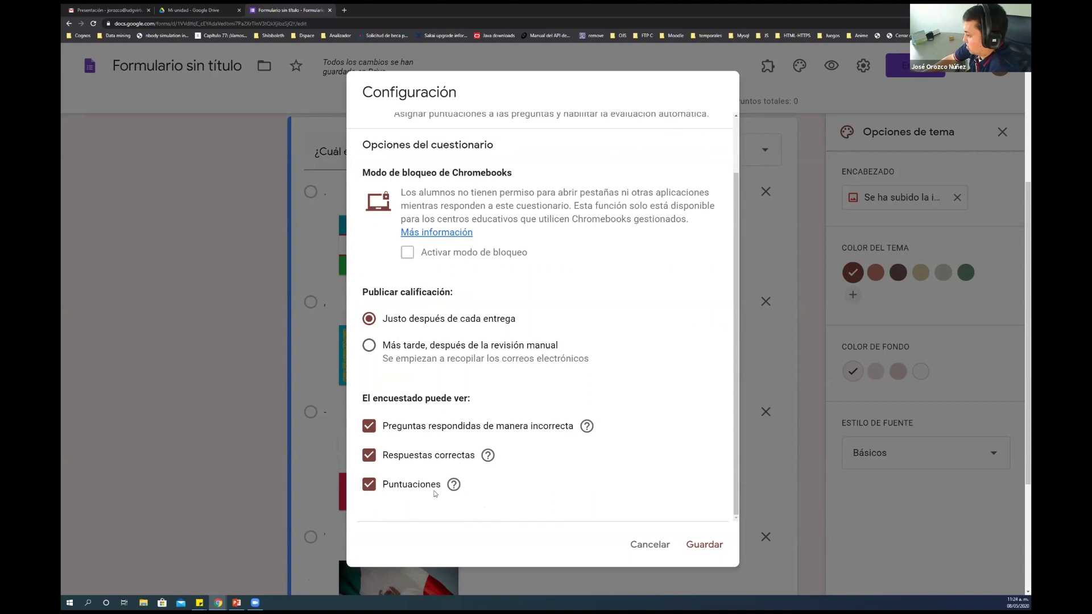
pyautogui.click(705, 545)
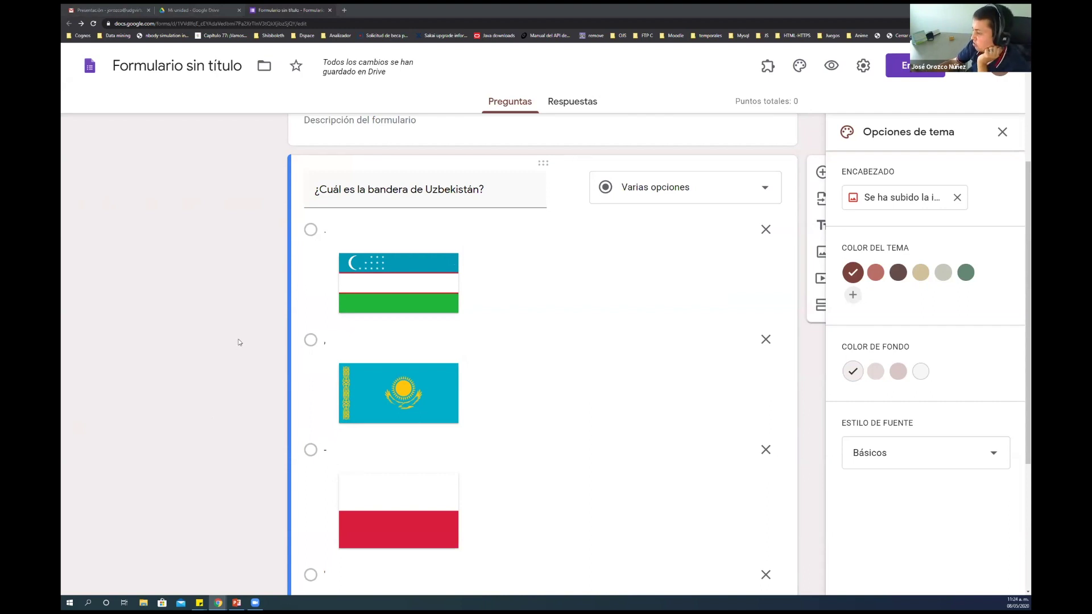
# Close the Opciones de tema panel and deselect the Uzbekistan flag question
pyautogui.scroll(-3, 239, 343)
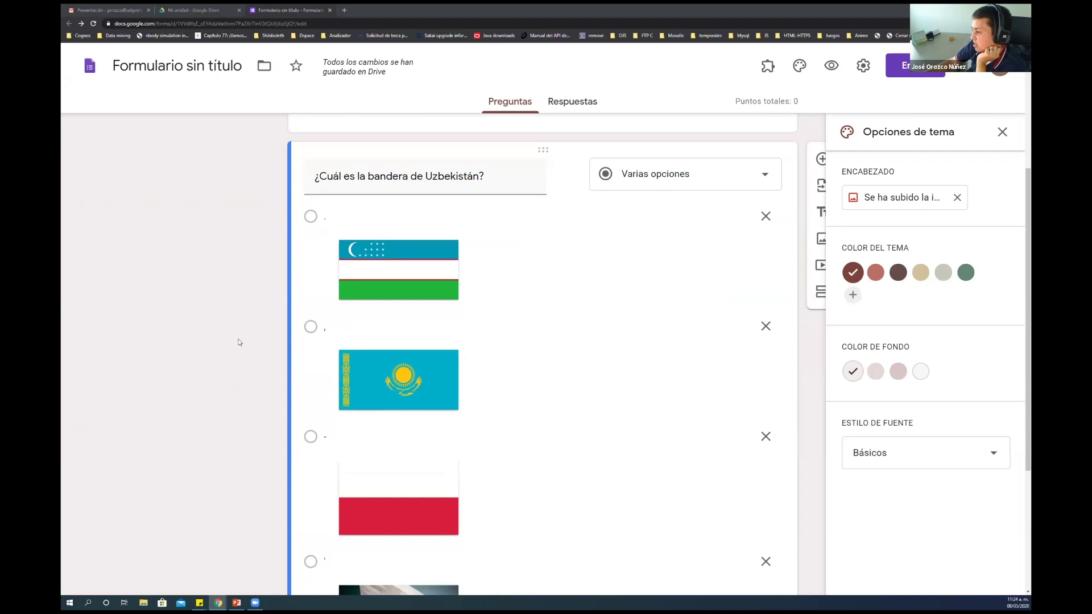
pyautogui.scroll(-2, 239, 342)
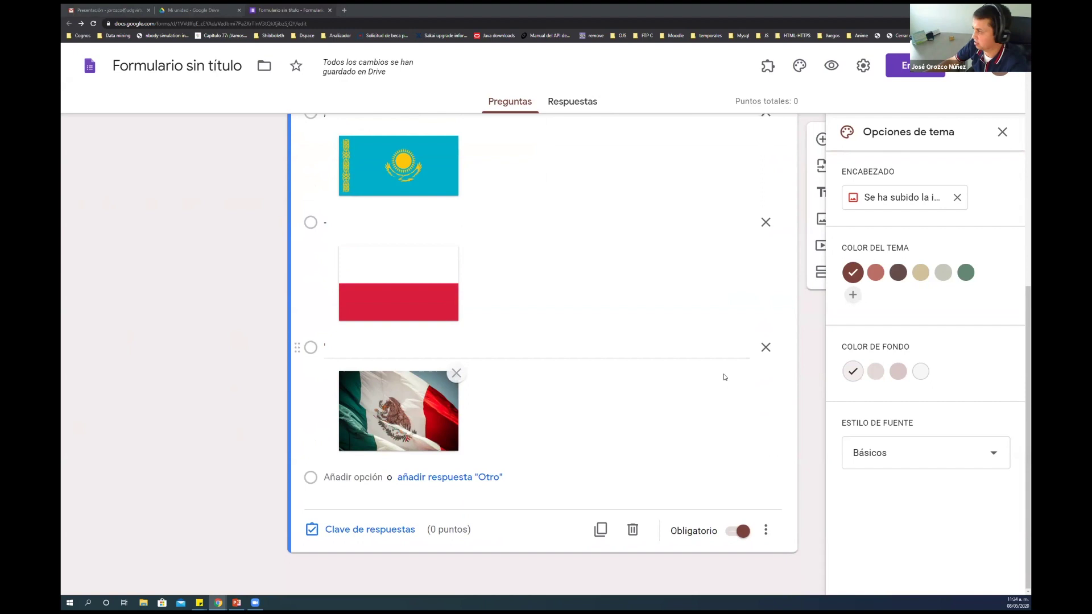
pyautogui.scroll(1, 722, 375)
pyautogui.scroll(2, 739, 216)
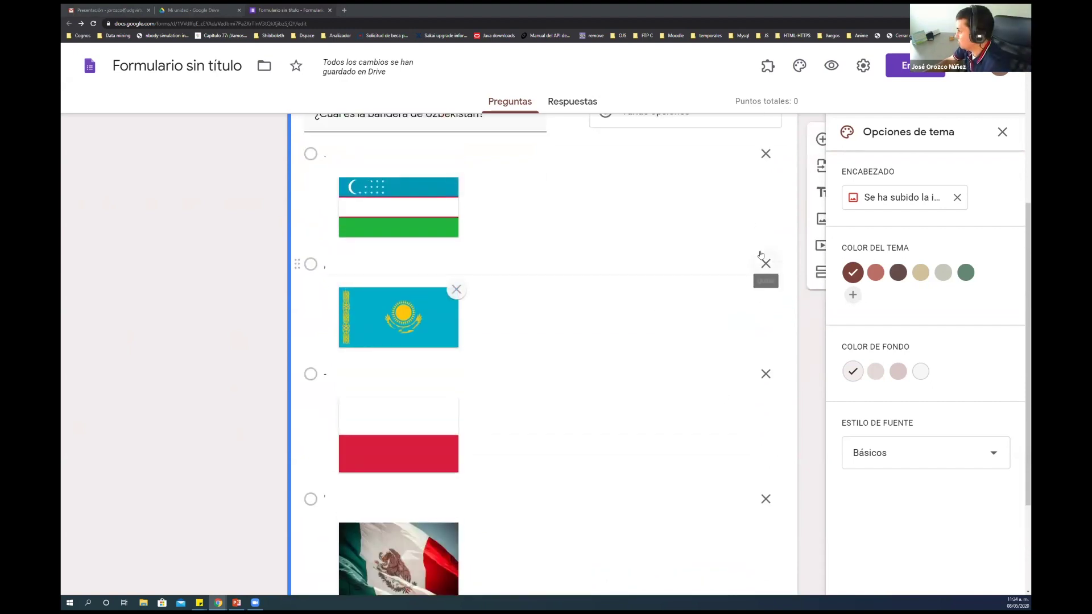
pyautogui.click(1002, 132)
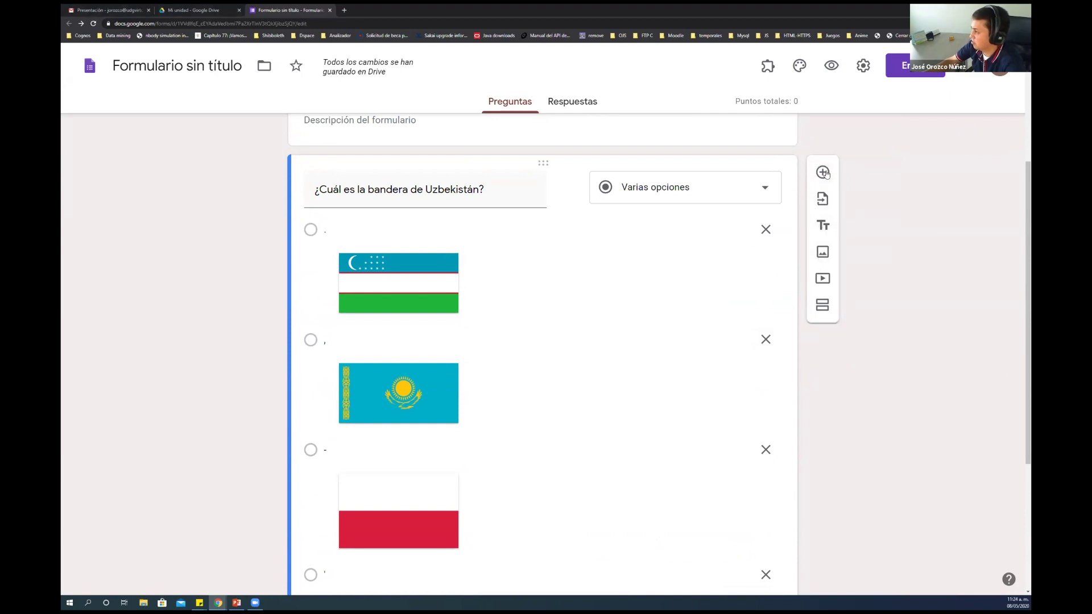
pyautogui.click(820, 199)
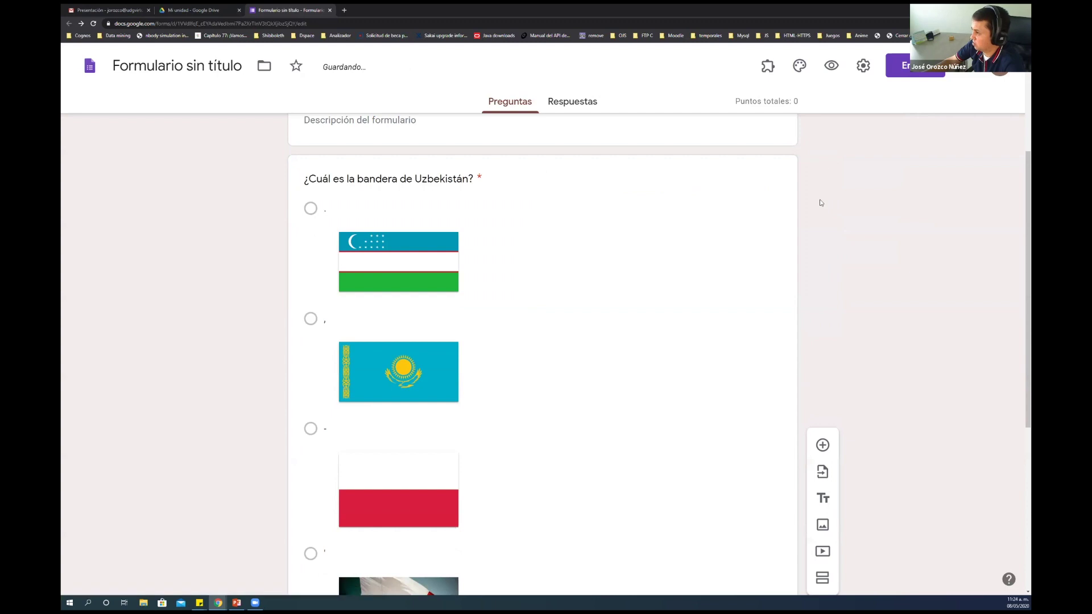
pyautogui.scroll(2, 820, 199)
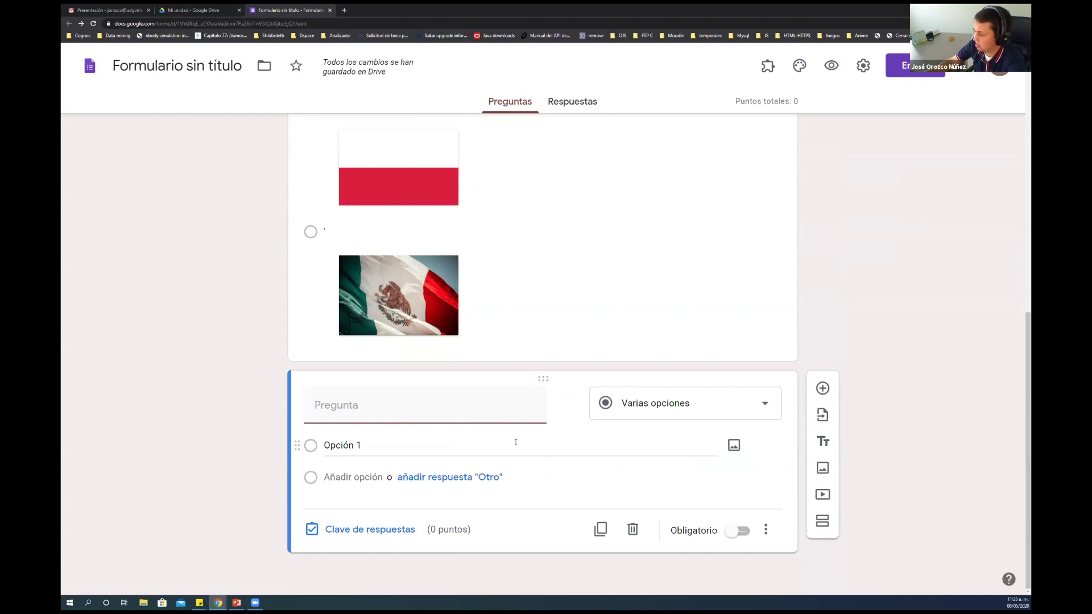
# Keep Varias opciones and paste the question ranking five countries 1–5 by area in Km²
pyautogui.click(654, 411)
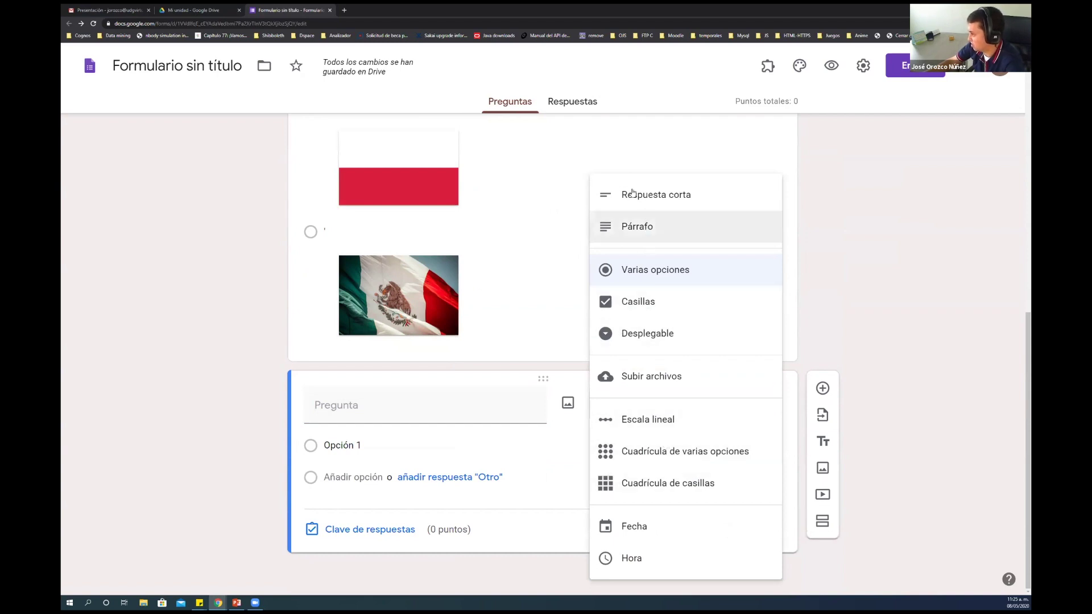
pyautogui.click(461, 418)
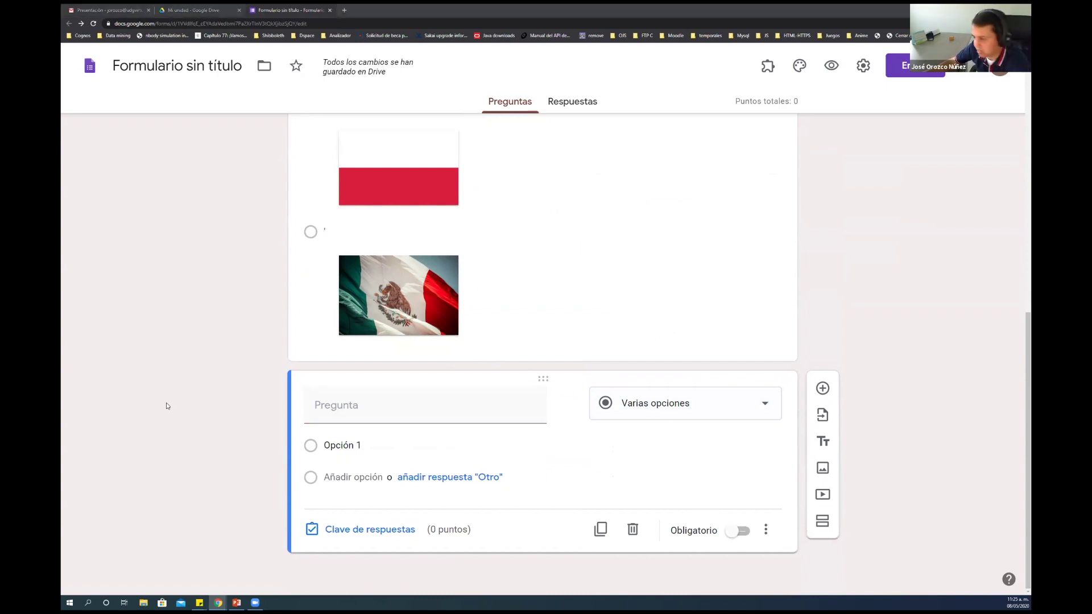
pyautogui.write('Ordena del 1 al 5 los países de la lista en base a su extensión territorial o superficie en Km² (1 el de mayor superficie, 5 el de menor superficie)')
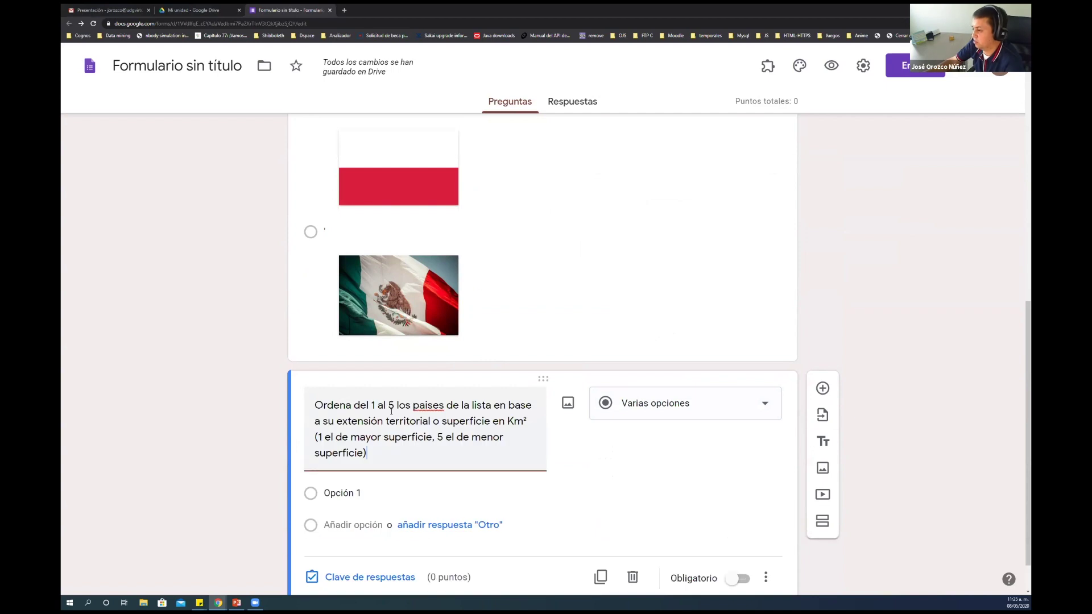
pyautogui.click(507, 361)
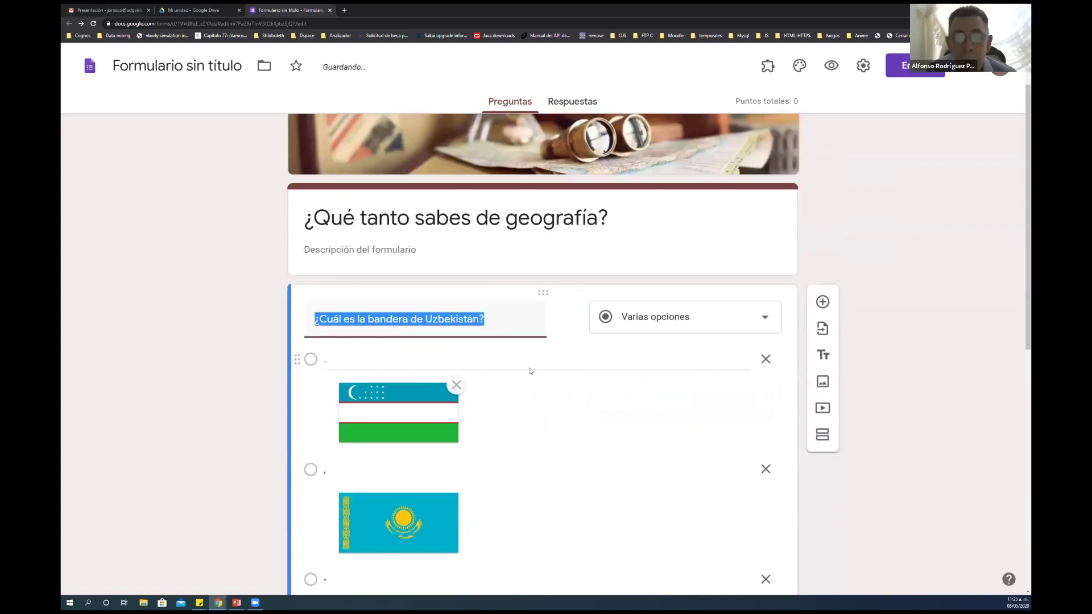
pyautogui.scroll(-10, 848, 424)
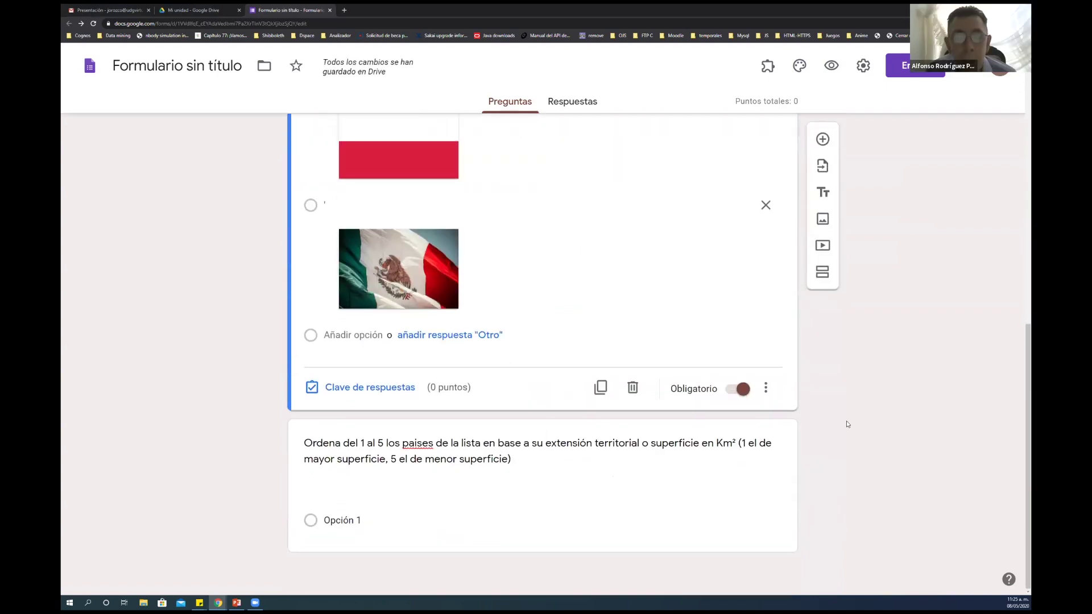
# Review the new ranking question and the Uzbekistán flag question in the editor
pyautogui.click(413, 438)
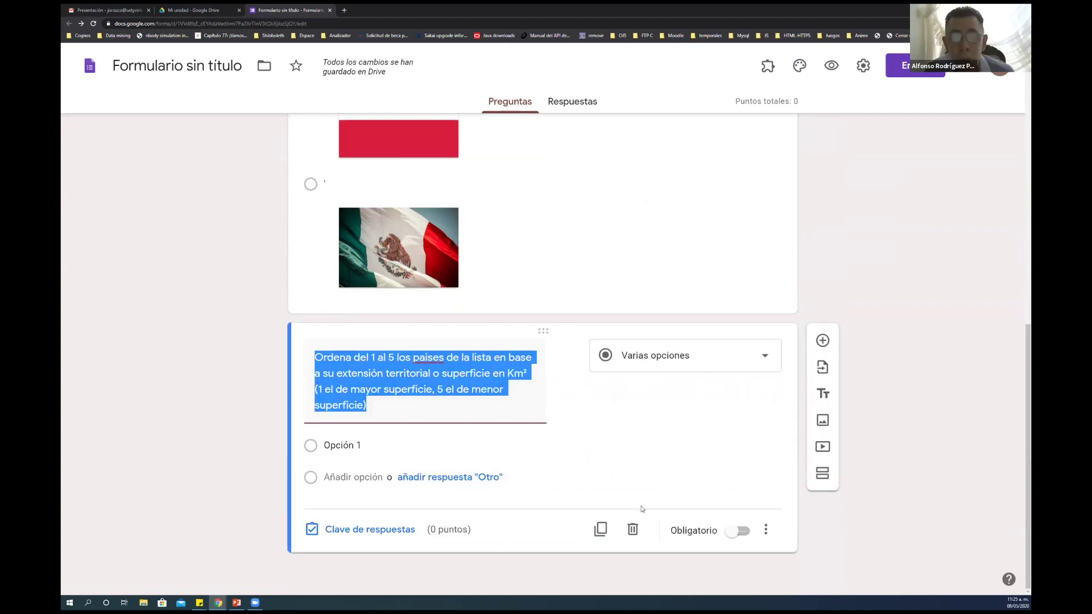
pyautogui.click(909, 472)
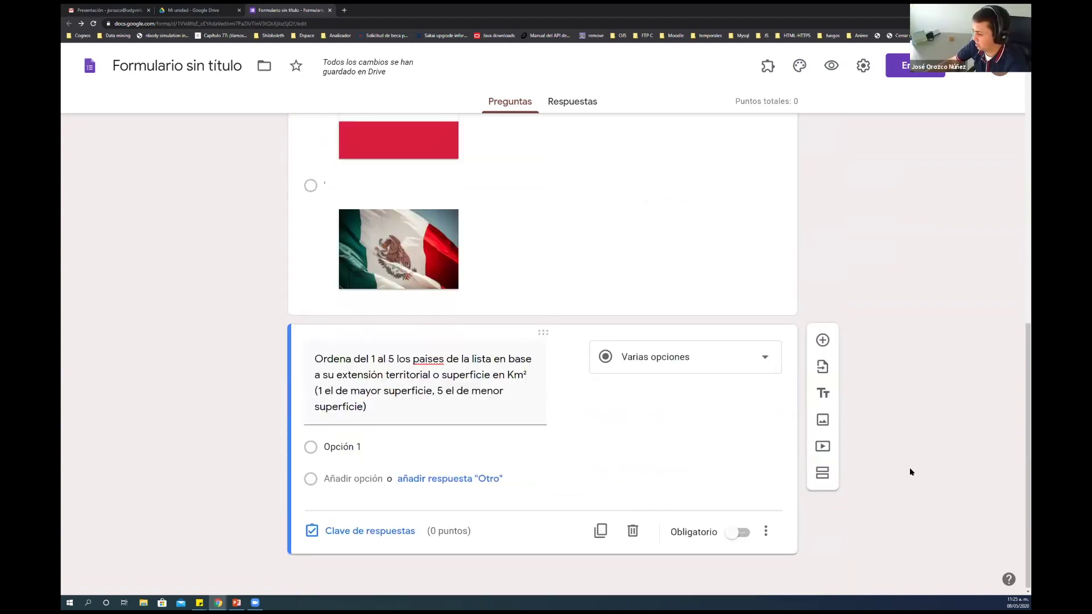
pyautogui.scroll(6, 893, 329)
pyautogui.scroll(3, 892, 329)
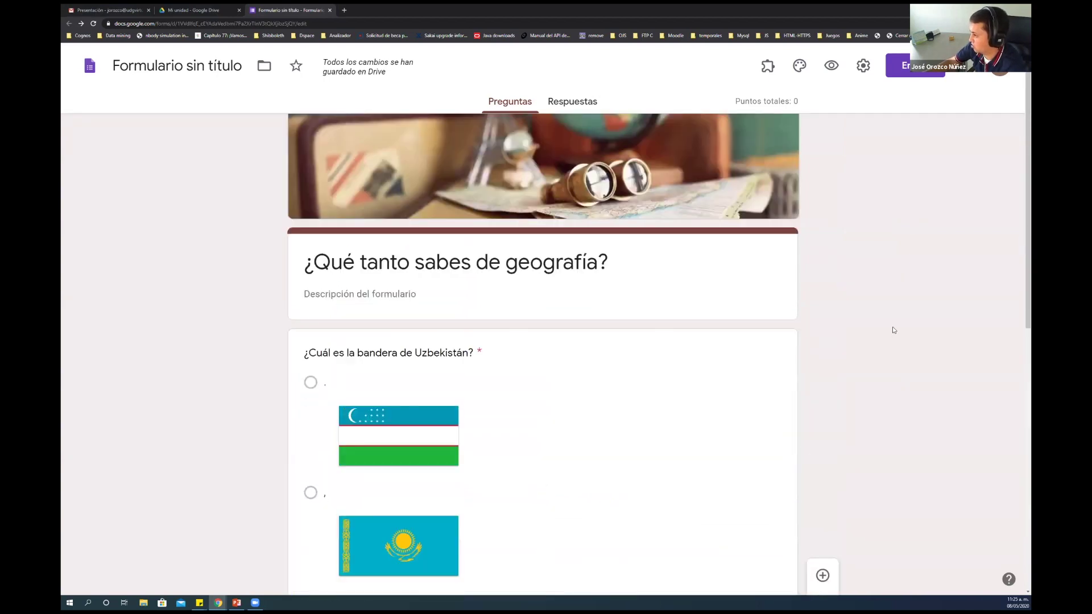
pyautogui.scroll(-2, 892, 329)
pyautogui.scroll(-1, 606, 291)
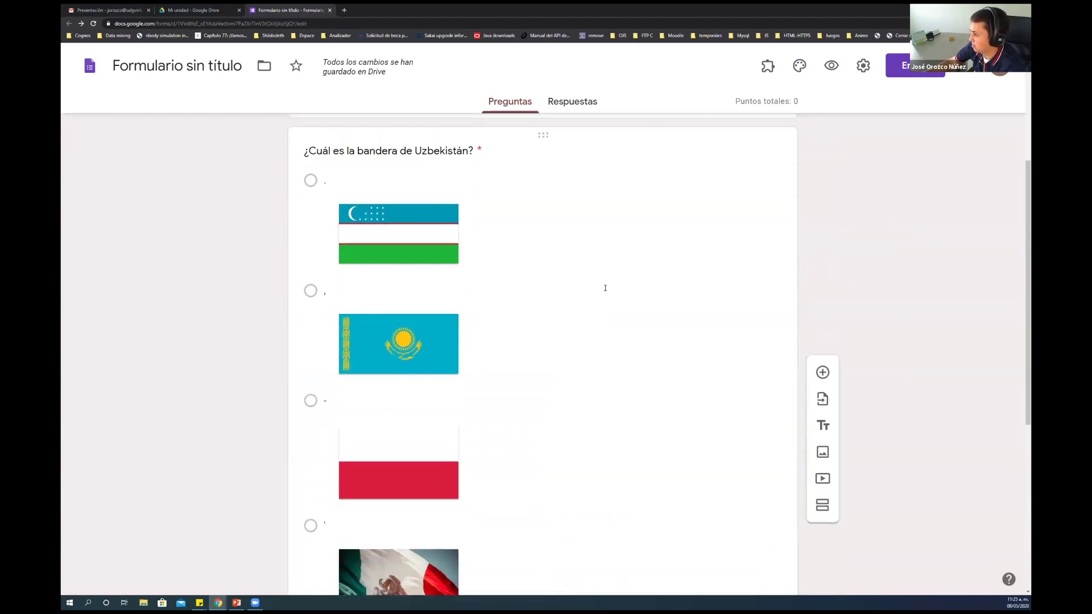
pyautogui.click(615, 223)
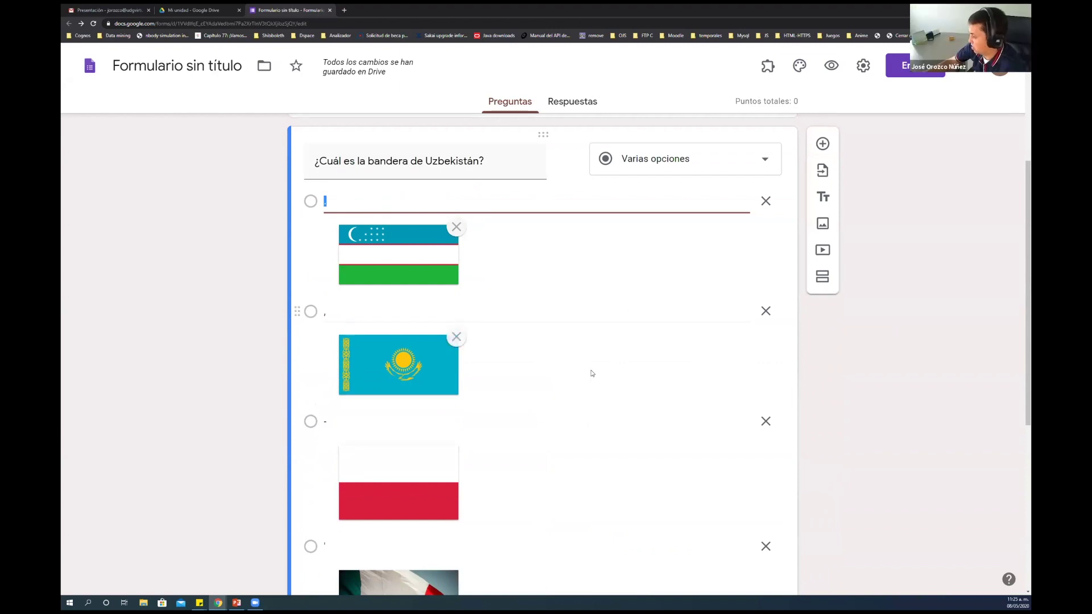
pyautogui.scroll(2, 591, 374)
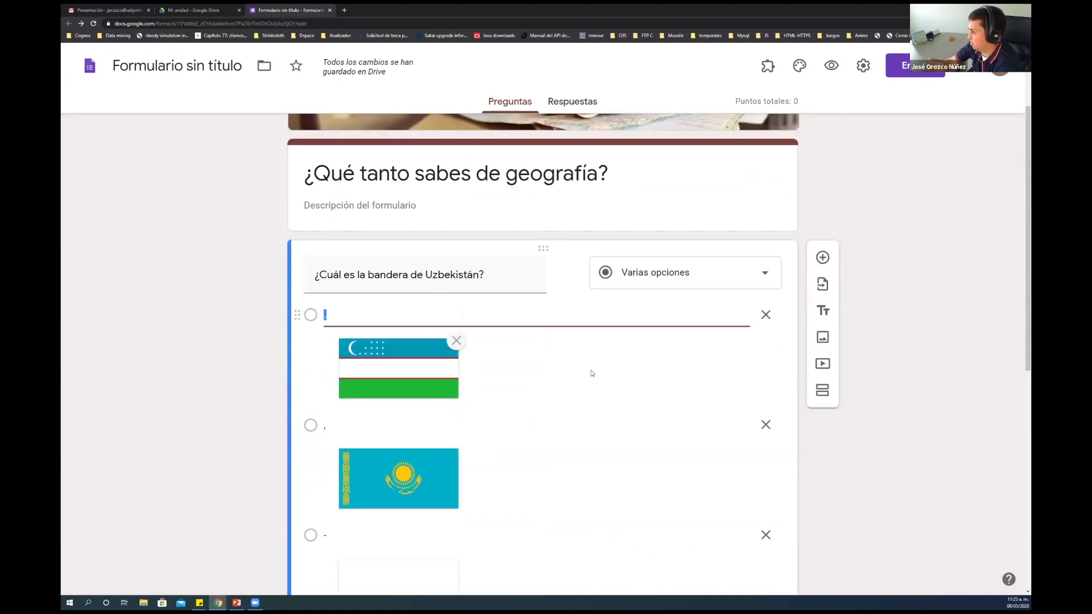
pyautogui.scroll(-7, 591, 373)
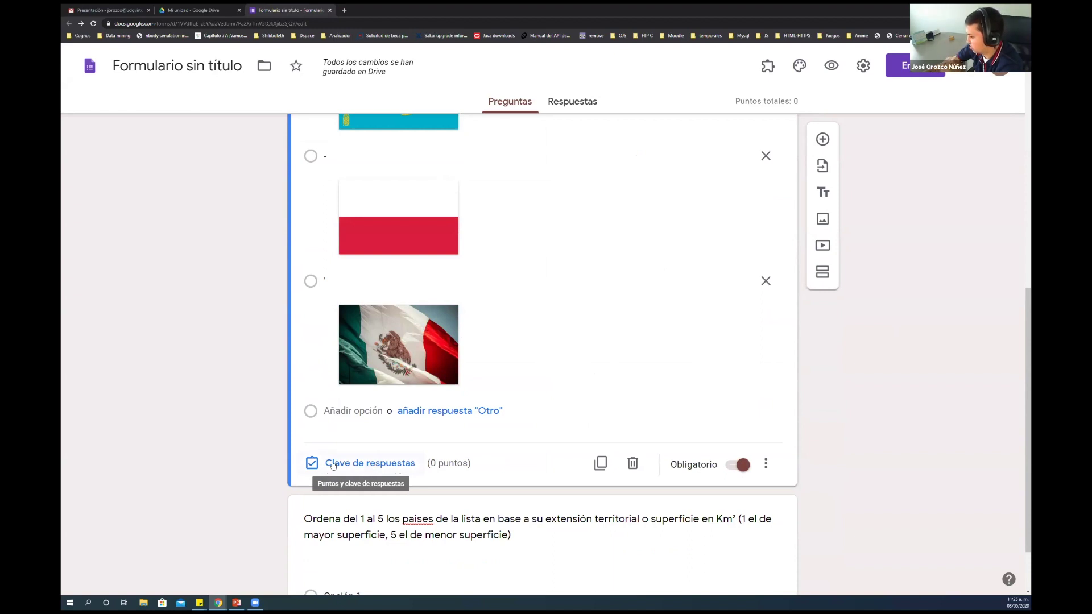
pyautogui.scroll(-2, 395, 341)
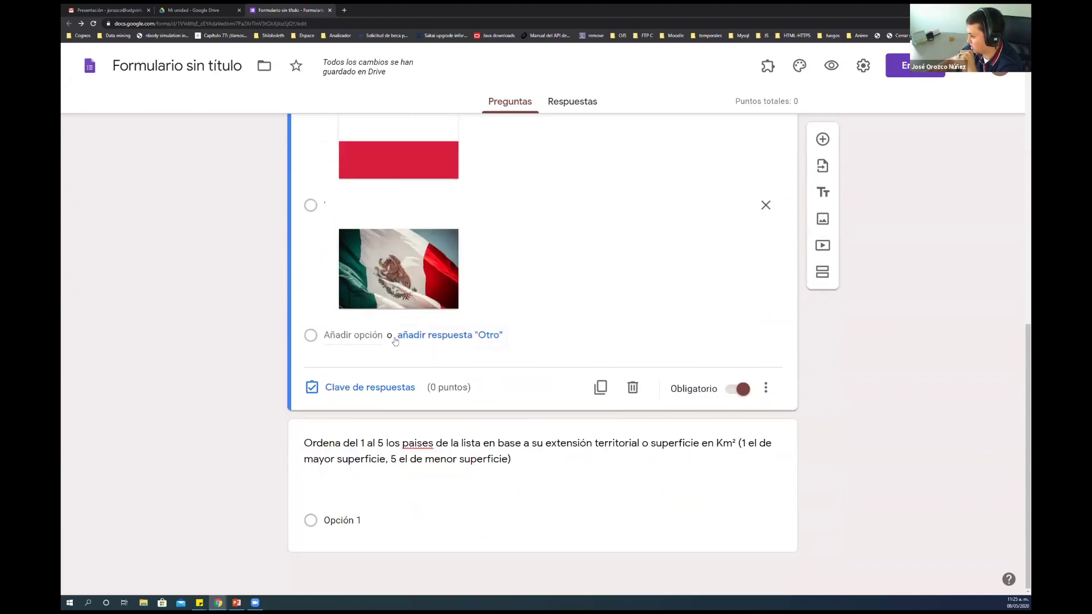
# Mark the Uzbekistan flag as the correct answer in the flag question's answer key
pyautogui.click(381, 391)
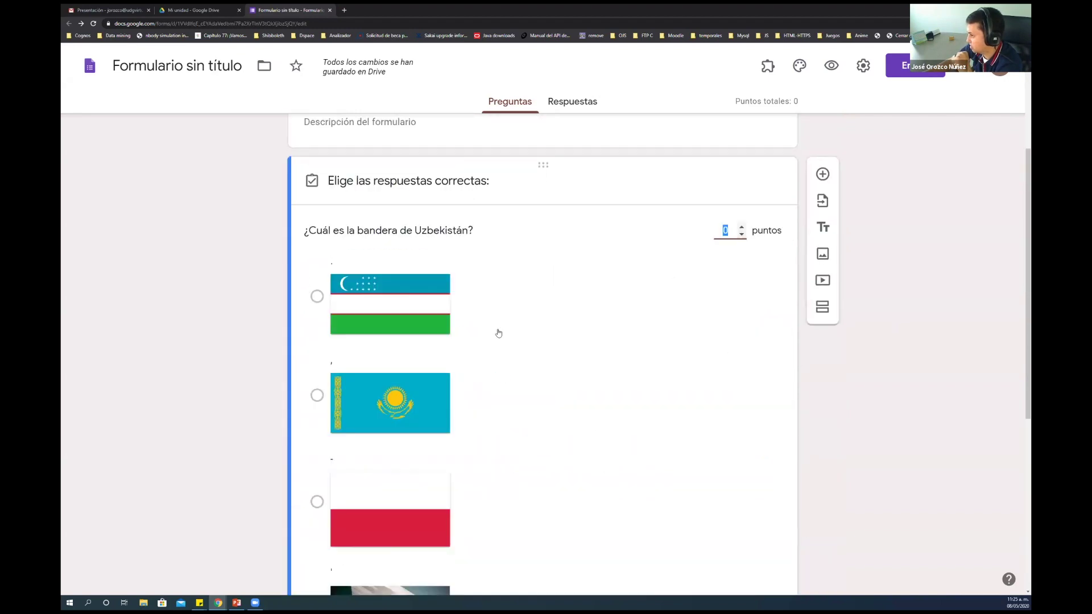
pyautogui.scroll(-2, 464, 349)
pyautogui.scroll(-3, 464, 349)
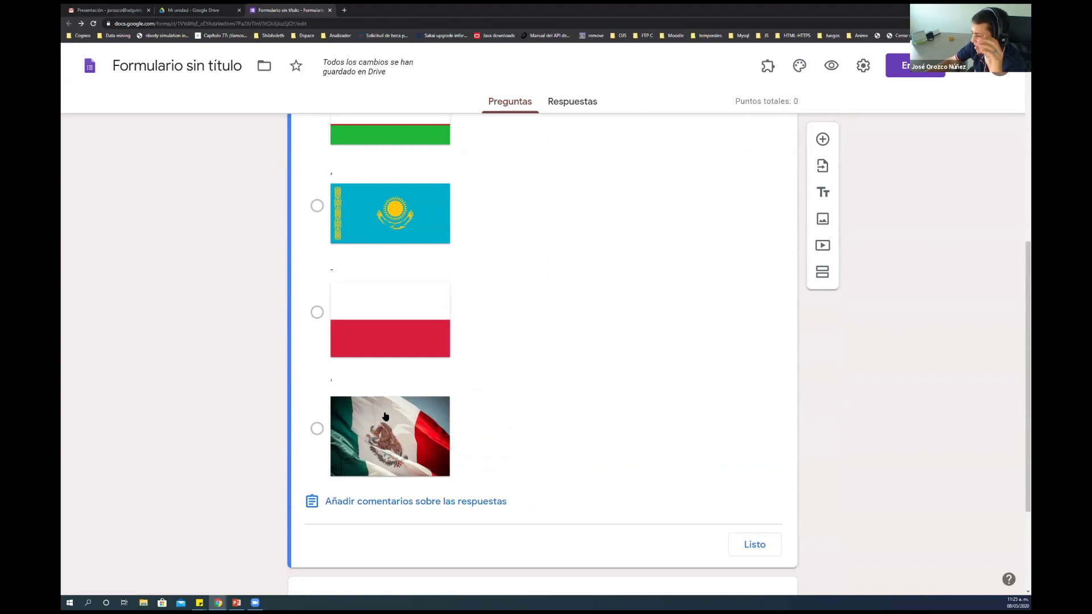
pyautogui.scroll(3, 385, 417)
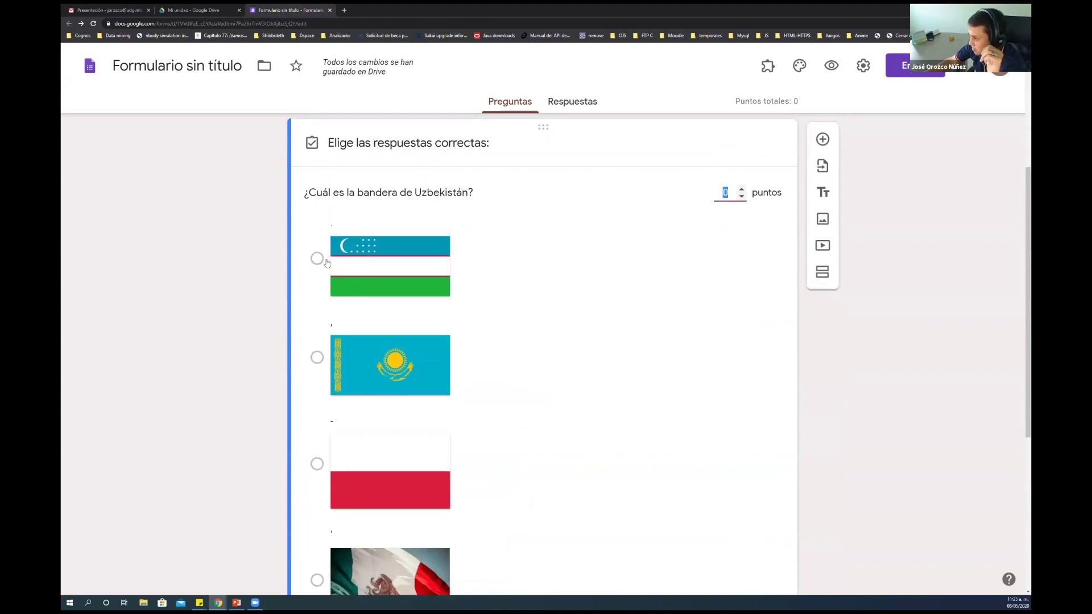
pyautogui.click(317, 259)
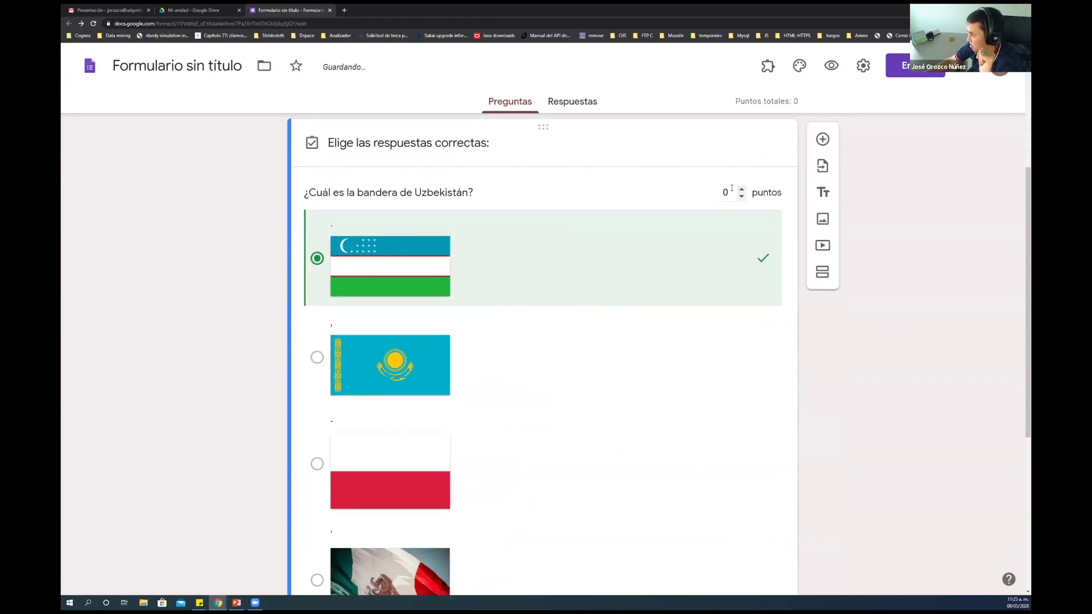
# Make the flag question worth 10 points
pyautogui.click(726, 192)
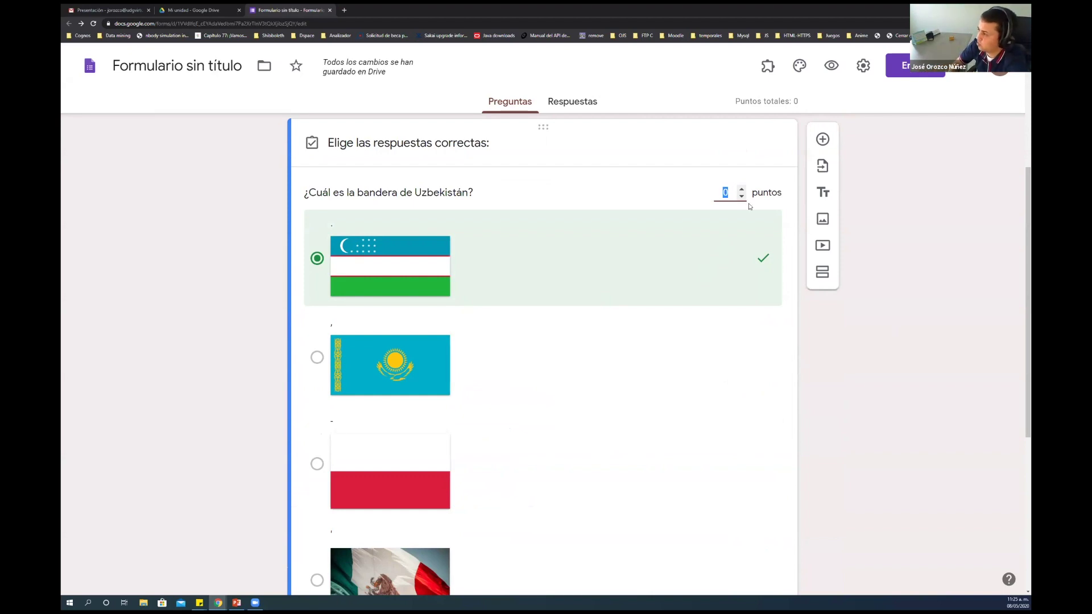
pyautogui.write('10')
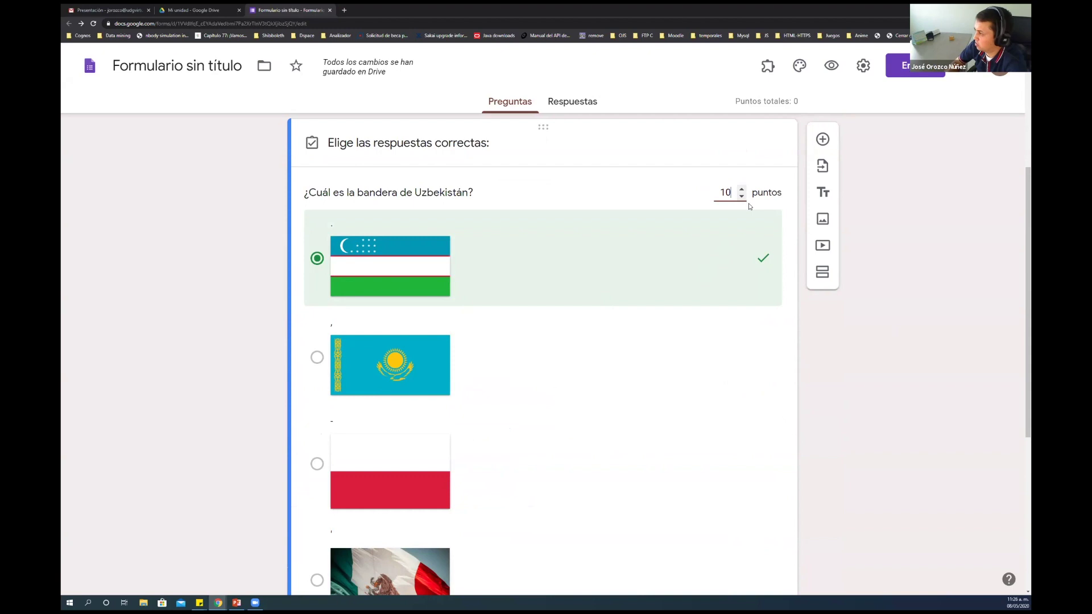
pyautogui.scroll(-1, 693, 277)
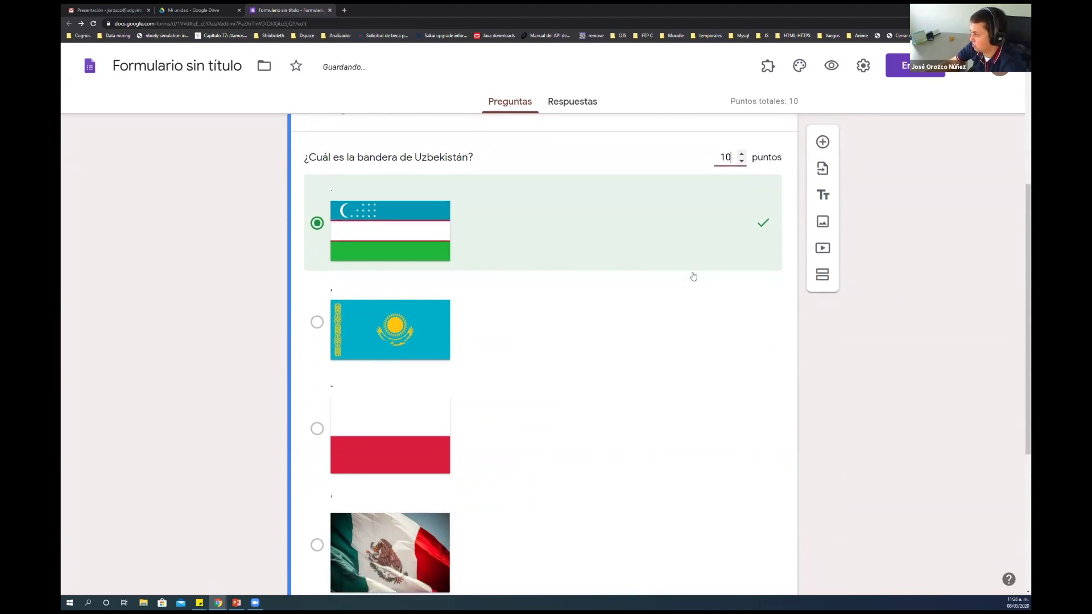
pyautogui.scroll(2, 688, 239)
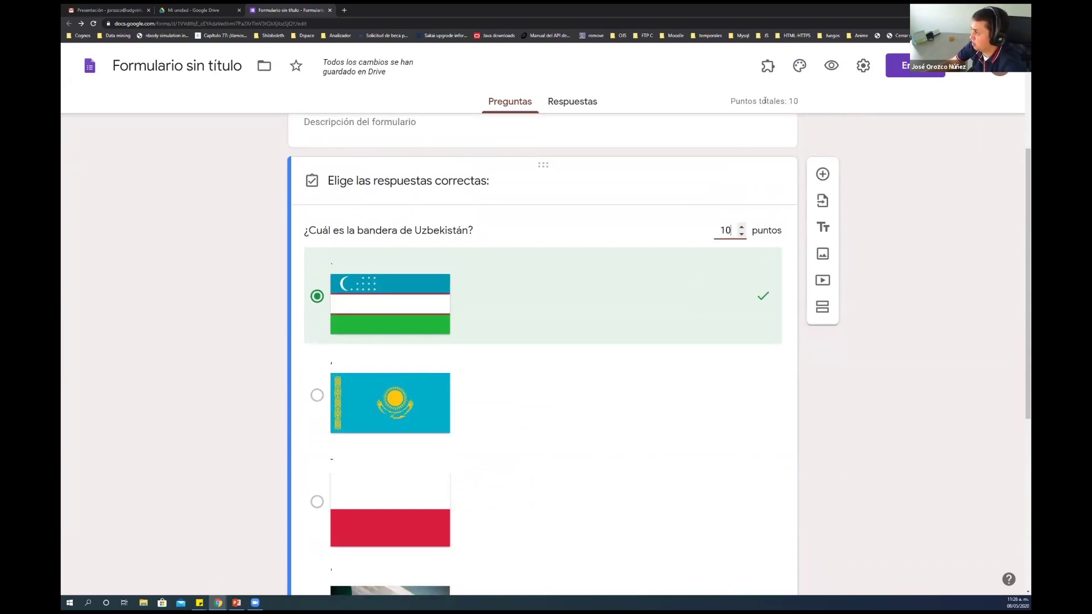
pyautogui.moveTo(775, 101); pyautogui.dragTo(796, 102)
pyautogui.click(800, 101)
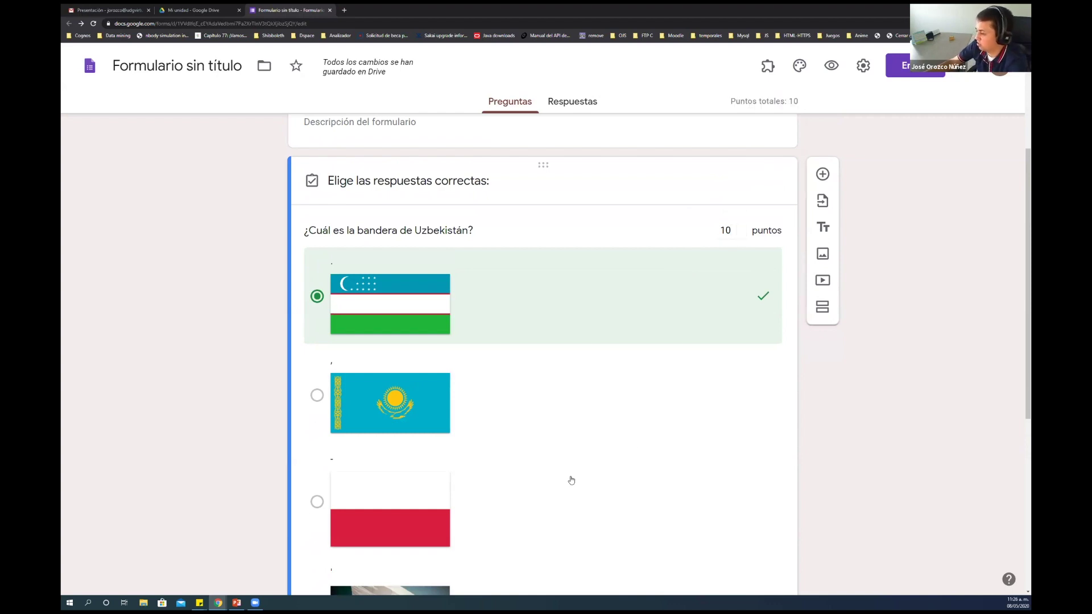
pyautogui.scroll(-1, 572, 481)
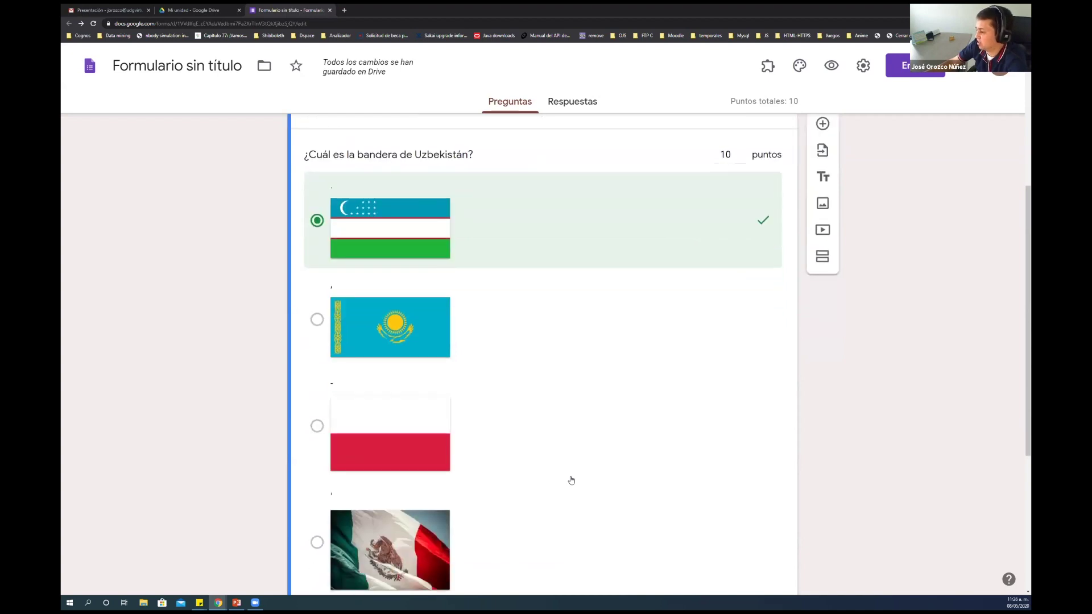
pyautogui.scroll(-1, 571, 481)
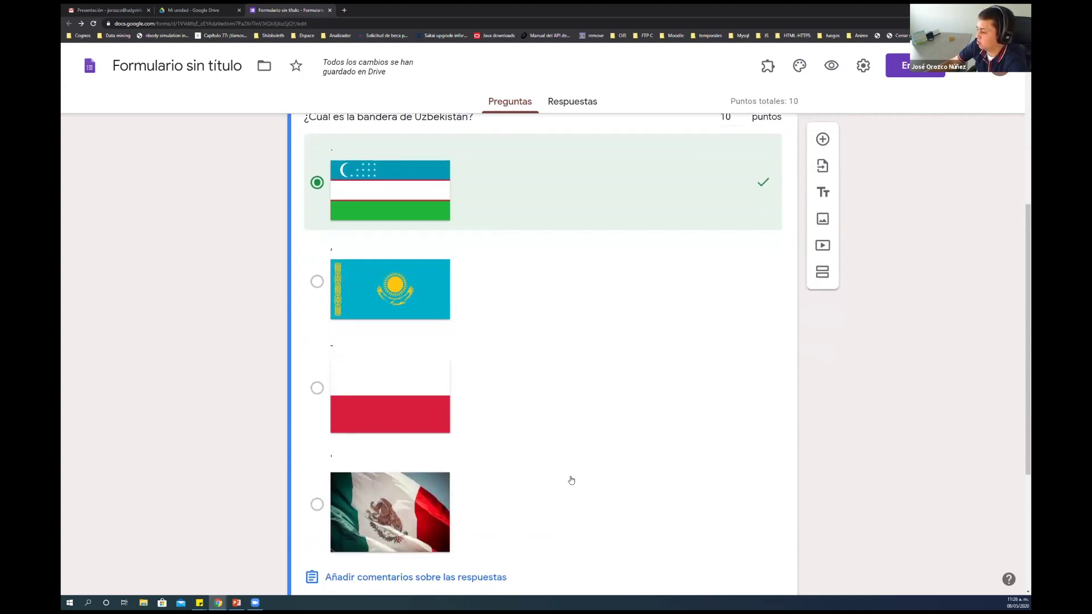
pyautogui.scroll(-1, 572, 480)
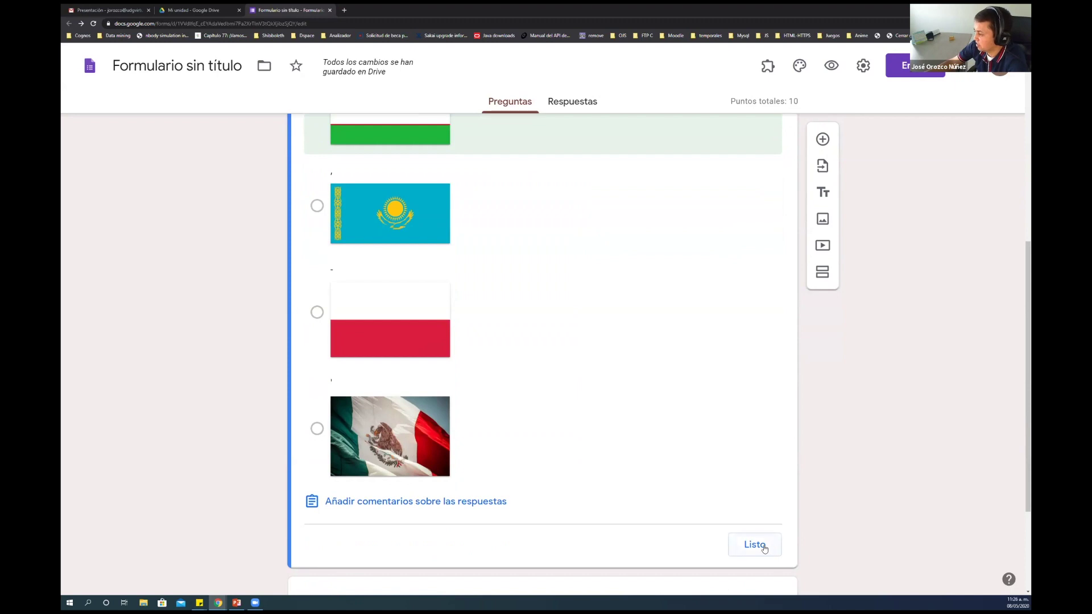
pyautogui.scroll(-2, 721, 407)
pyautogui.scroll(1, 721, 408)
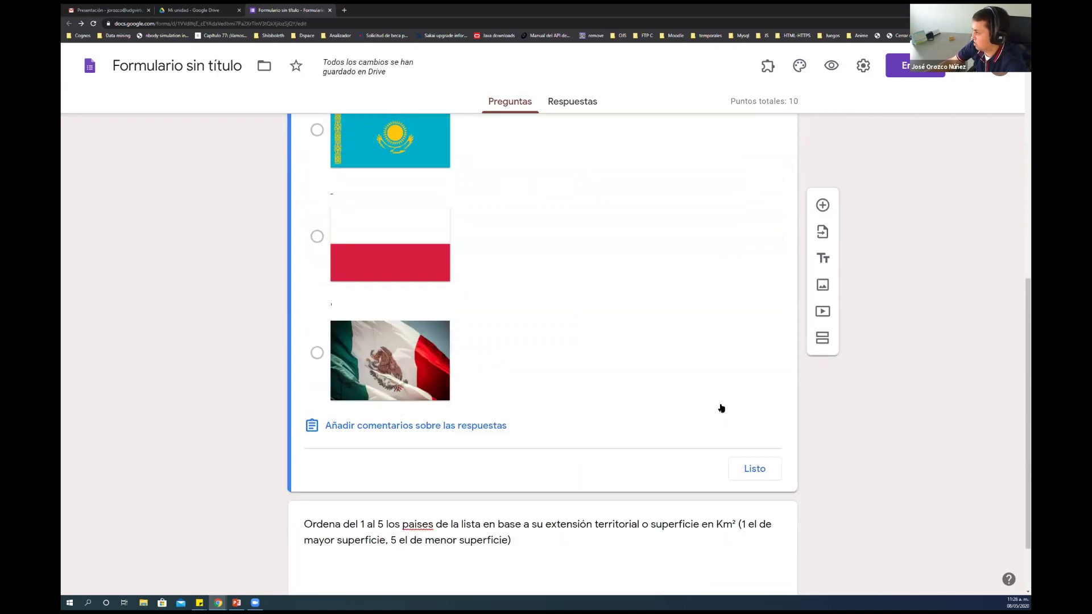
# Close the flag question's answer key, reopening it once to check it
pyautogui.click(755, 469)
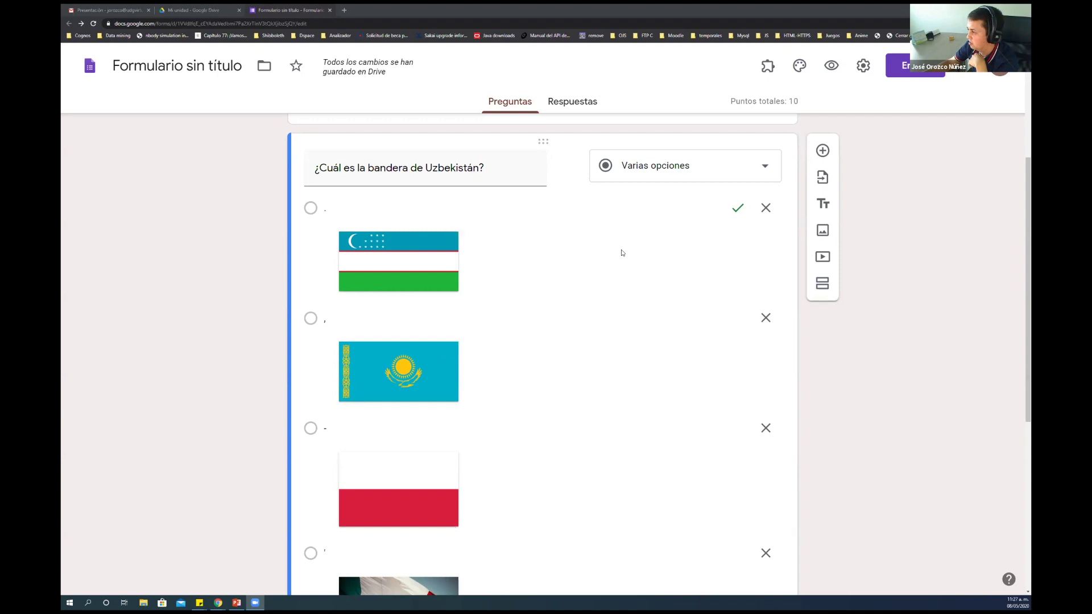
pyautogui.scroll(4, 658, 383)
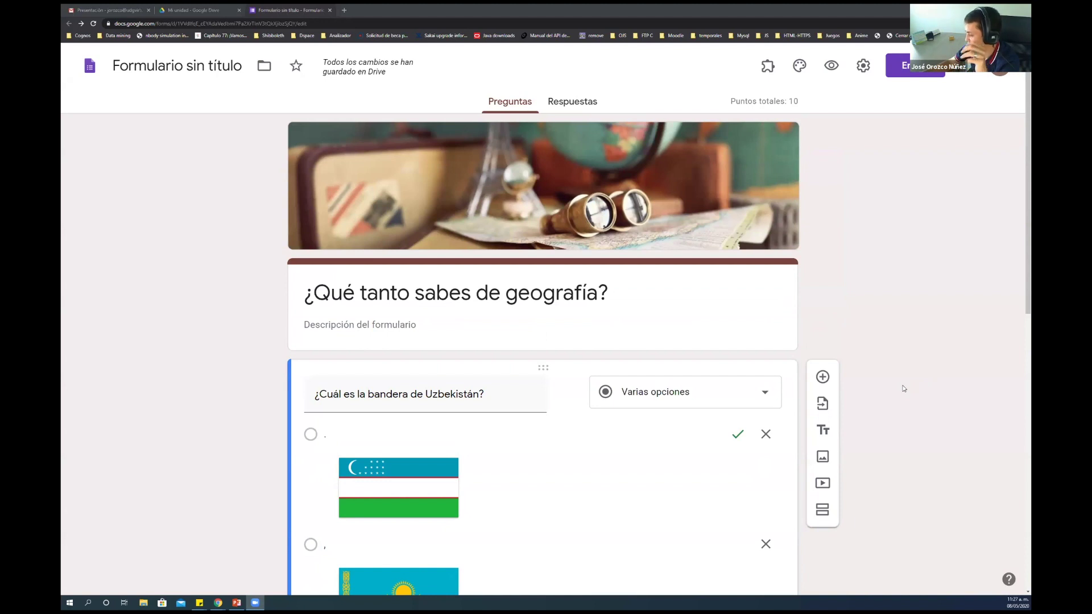
pyautogui.scroll(-5, 904, 388)
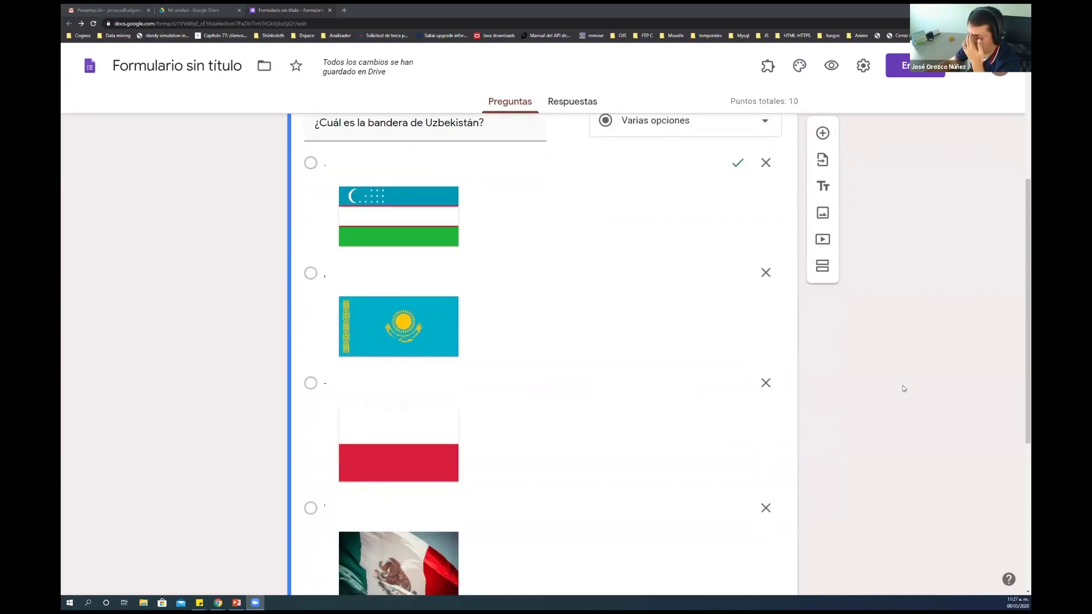
pyautogui.scroll(-5, 904, 388)
pyautogui.click(373, 394)
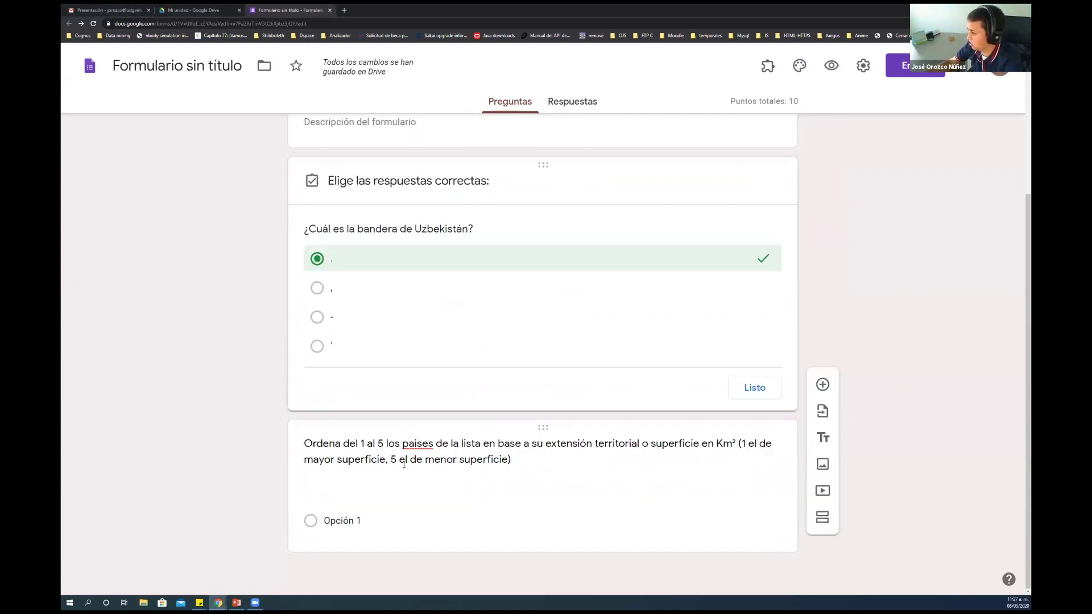
pyautogui.scroll(-5, 711, 338)
pyautogui.click(755, 387)
pyautogui.scroll(-6, 654, 381)
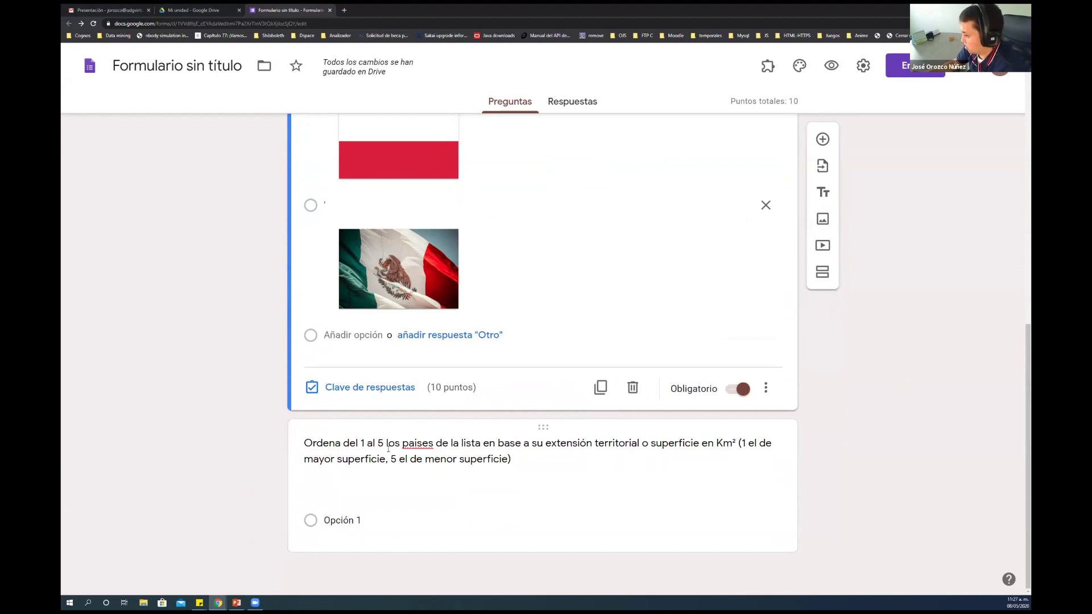
# Correct 'paises' to 'países' in the country-ranking question's title
pyautogui.click(420, 448)
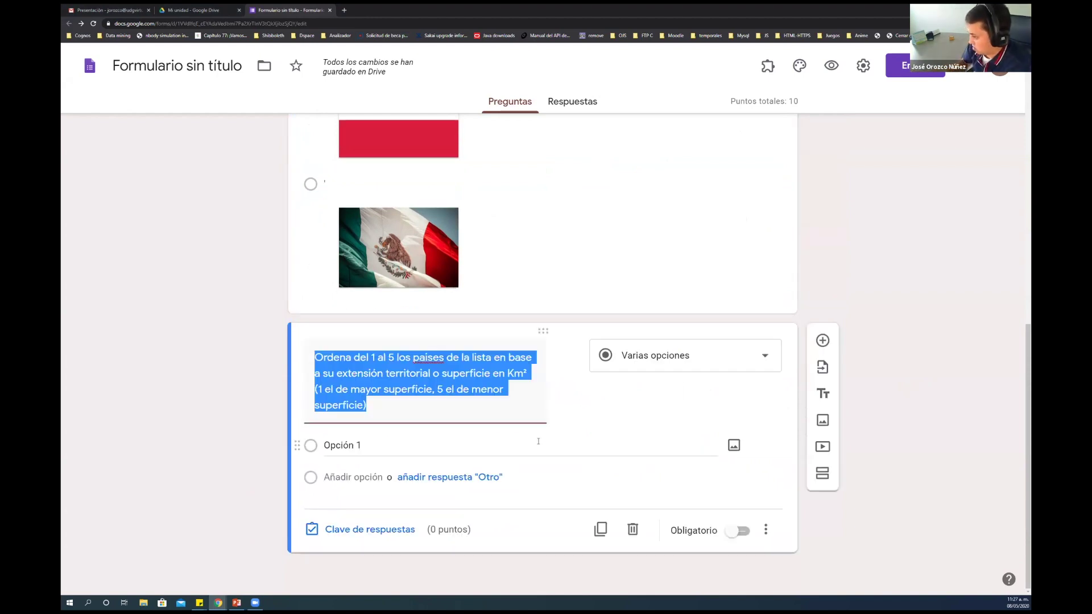
pyautogui.click(429, 359)
pyautogui.press('BackSpace')
pyautogui.write('í')
pyautogui.click(614, 302)
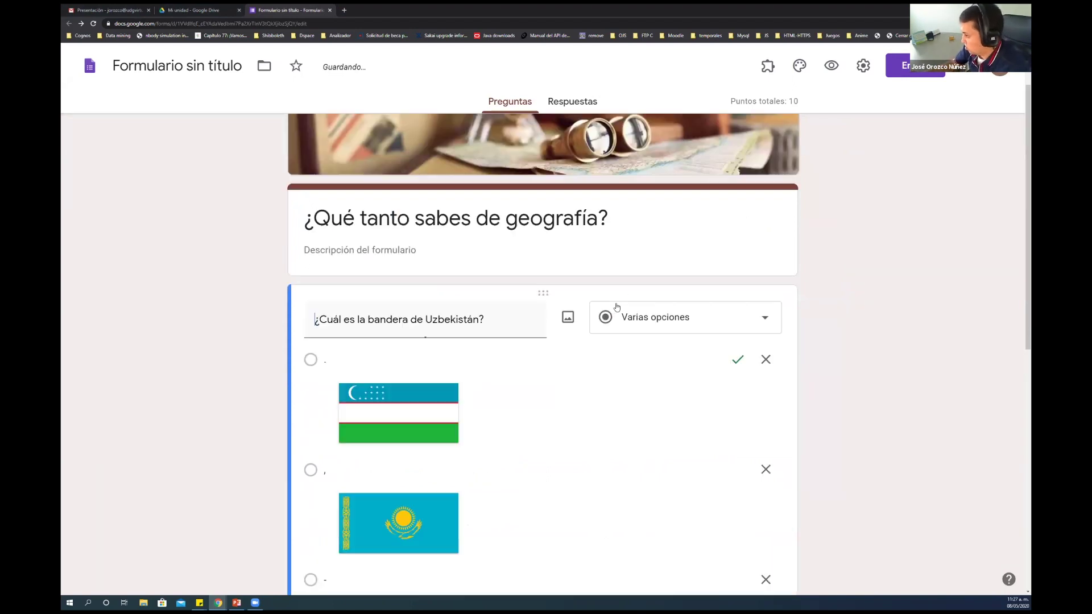
pyautogui.scroll(-8, 532, 431)
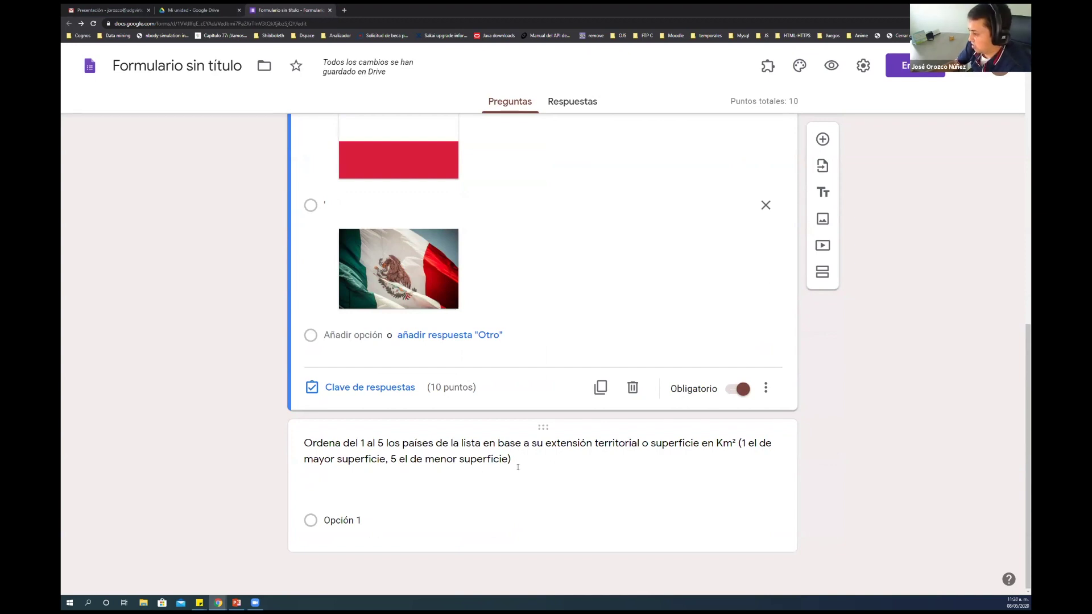
pyautogui.click(546, 467)
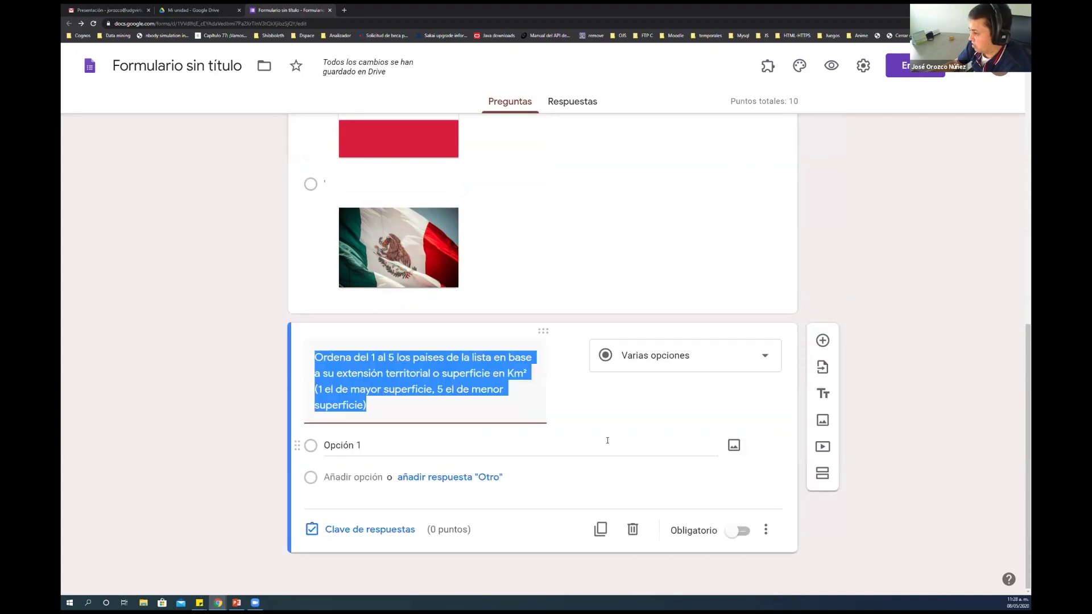
# Change the Km² ranking question's type to Cuadrícula de varias opciones
pyautogui.click(765, 362)
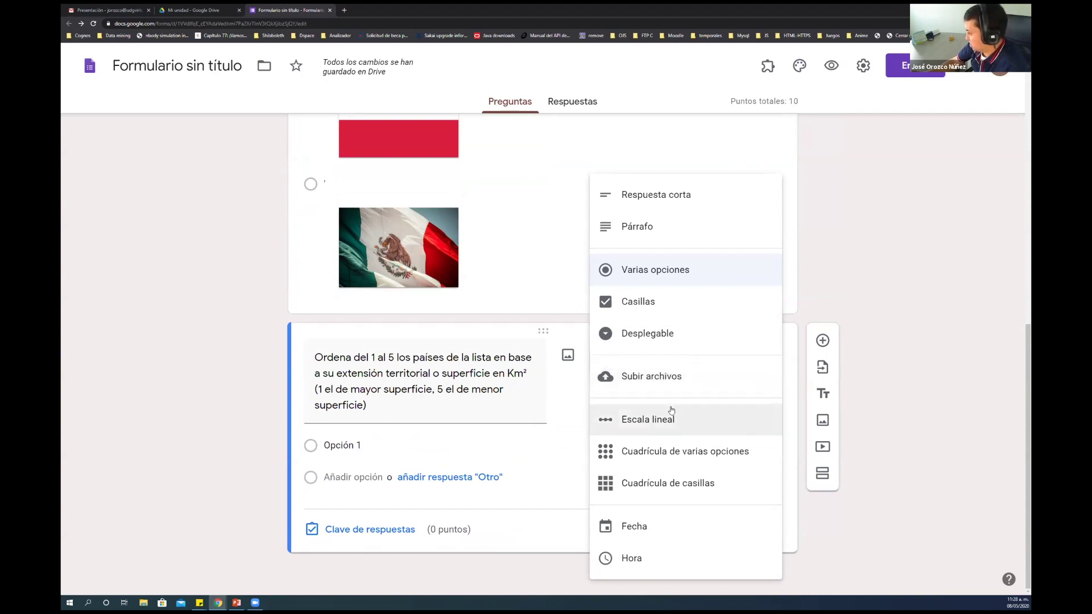
pyautogui.click(663, 452)
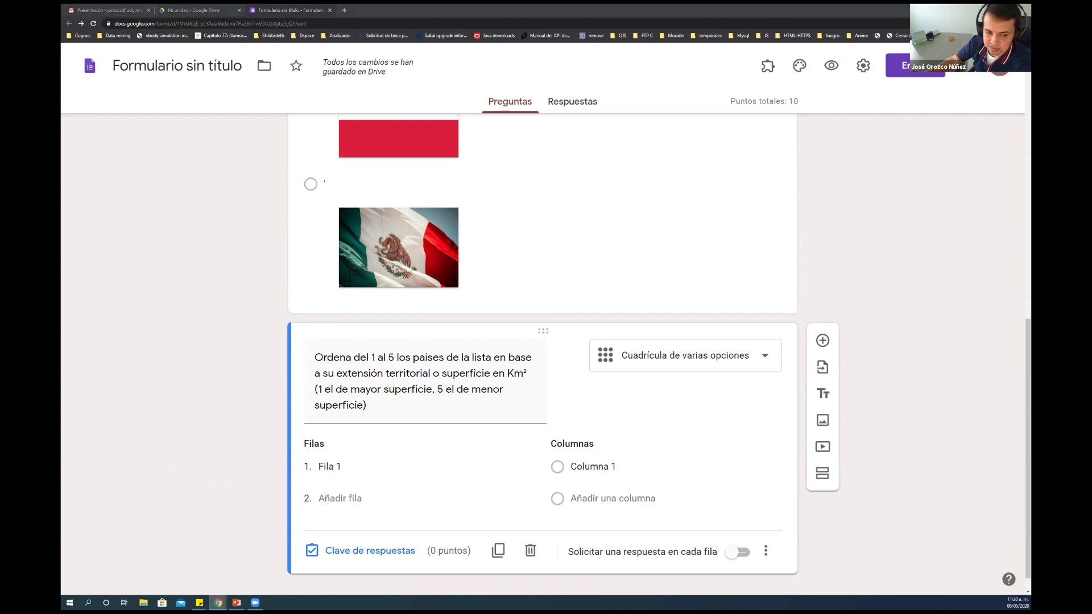
# Fill the grid rows with Rusia, China, USA, India and Canada
pyautogui.click(335, 467)
pyautogui.write('Rusia')
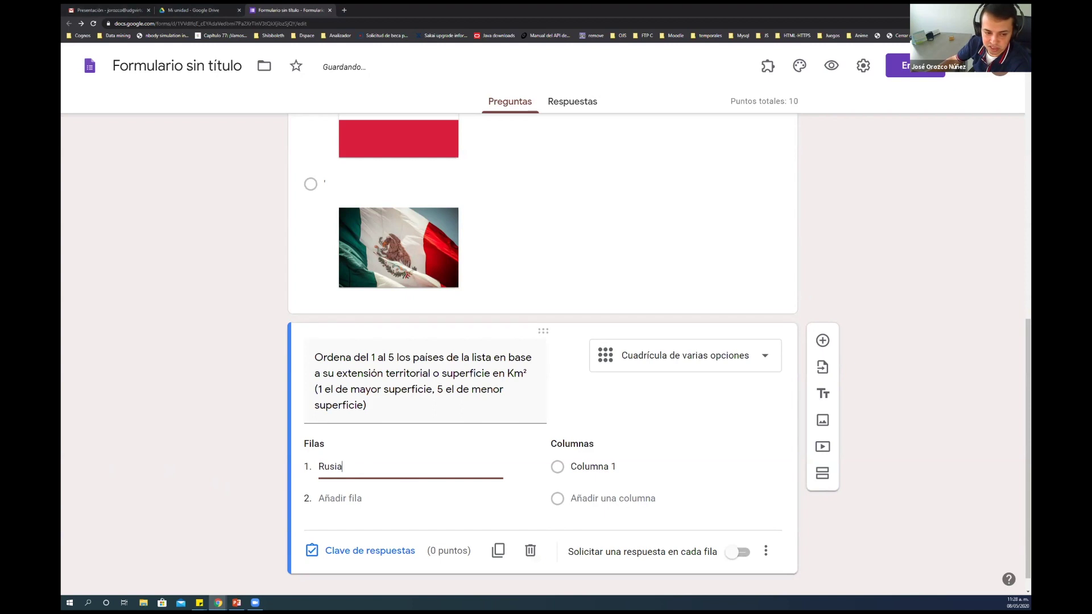
pyautogui.click(384, 494)
pyautogui.write('China')
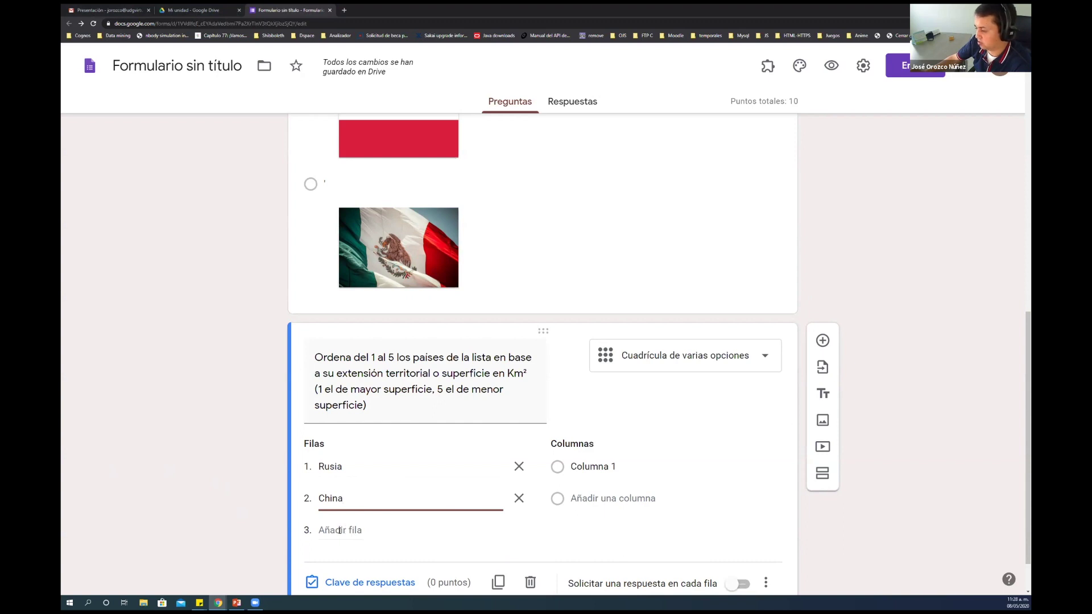
pyautogui.hotkey('alt', 'Tab')
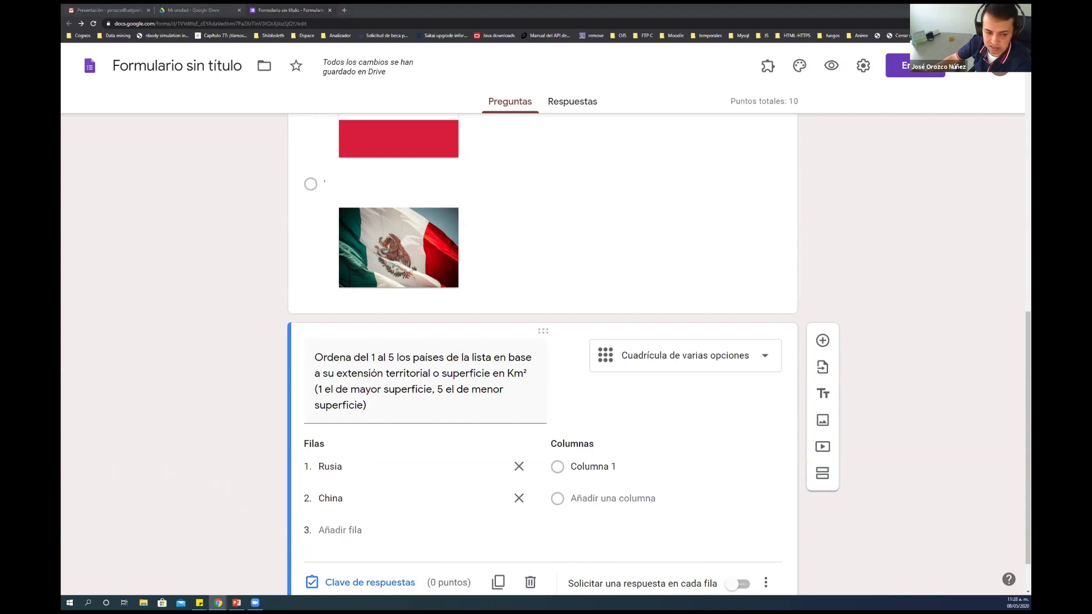
pyautogui.click(350, 529)
pyautogui.write('USA')
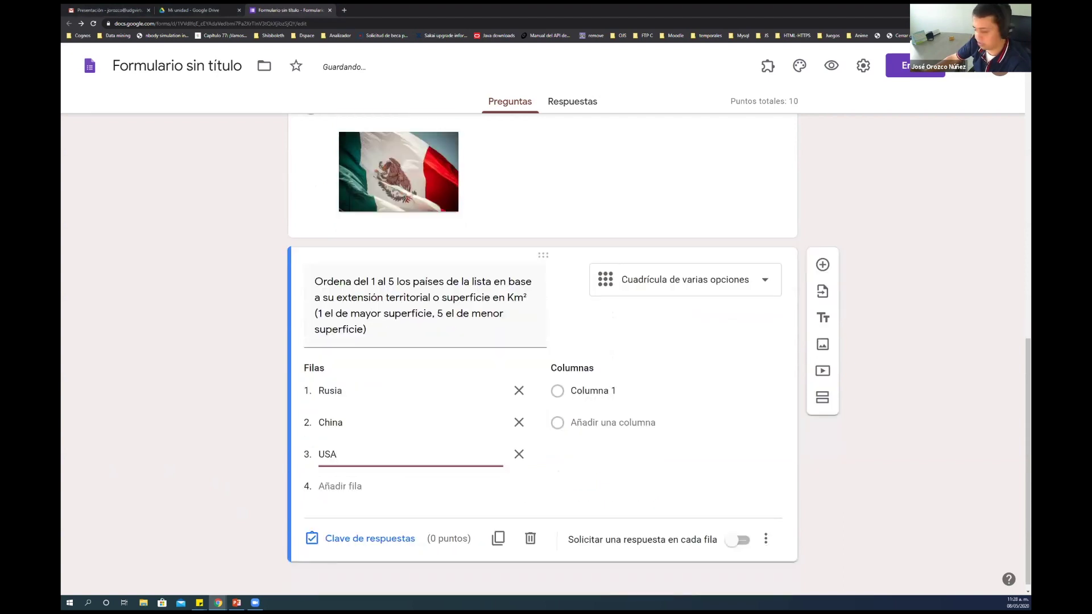
pyautogui.click(337, 486)
pyautogui.write('India')
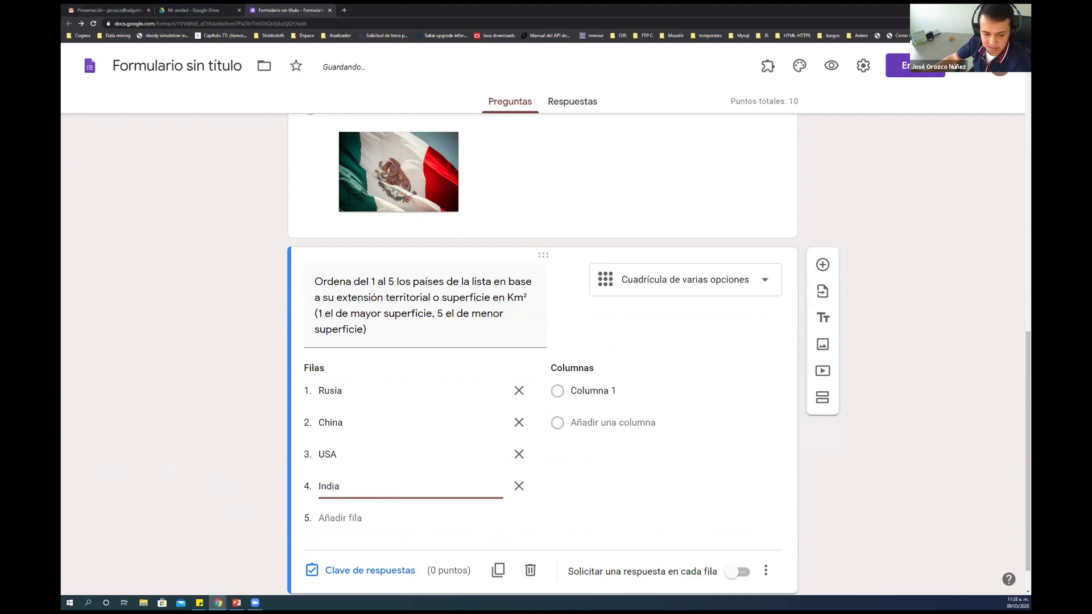
pyautogui.hotkey('alt', 'Tab')
pyautogui.click(319, 517)
pyautogui.write('Canada')
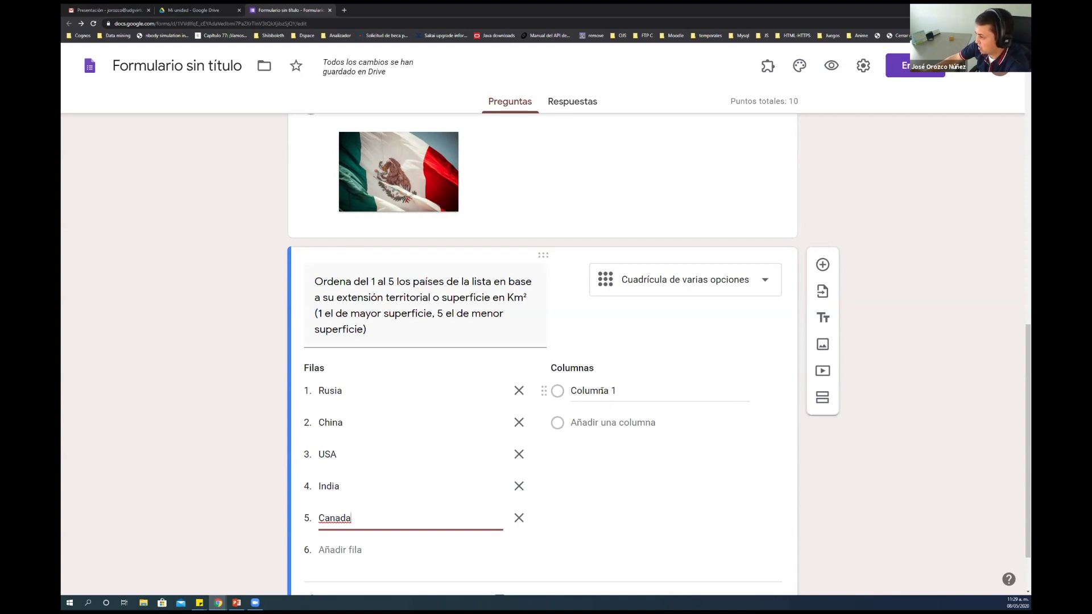
# Label the five grid columns 1, 2, 3, 4 and 5
pyautogui.click(602, 390)
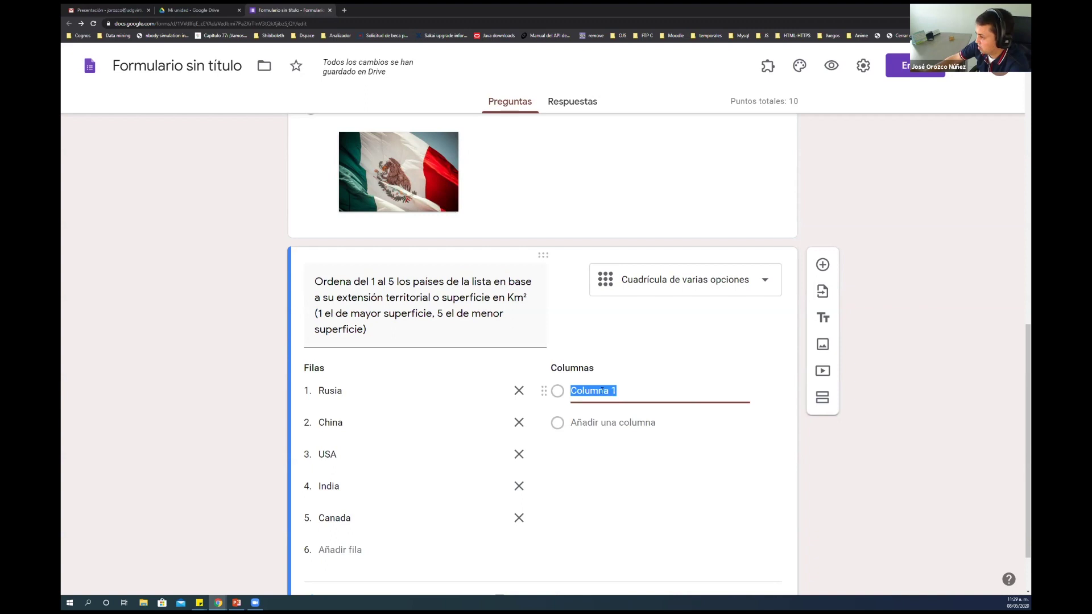
pyautogui.press('Return')
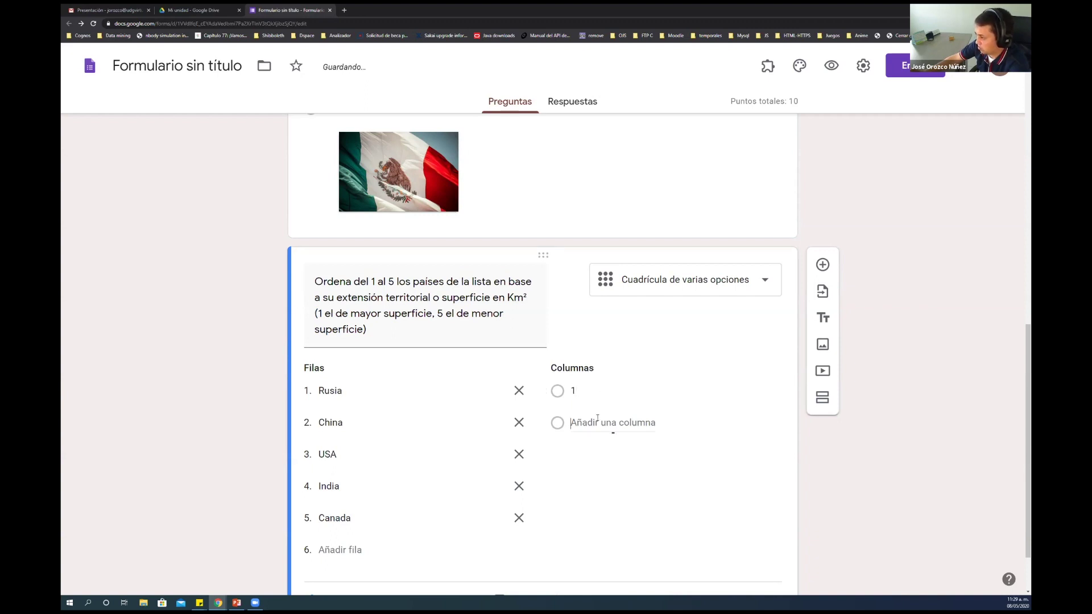
pyautogui.press('Return')
pyautogui.write('3')
pyautogui.press('Return')
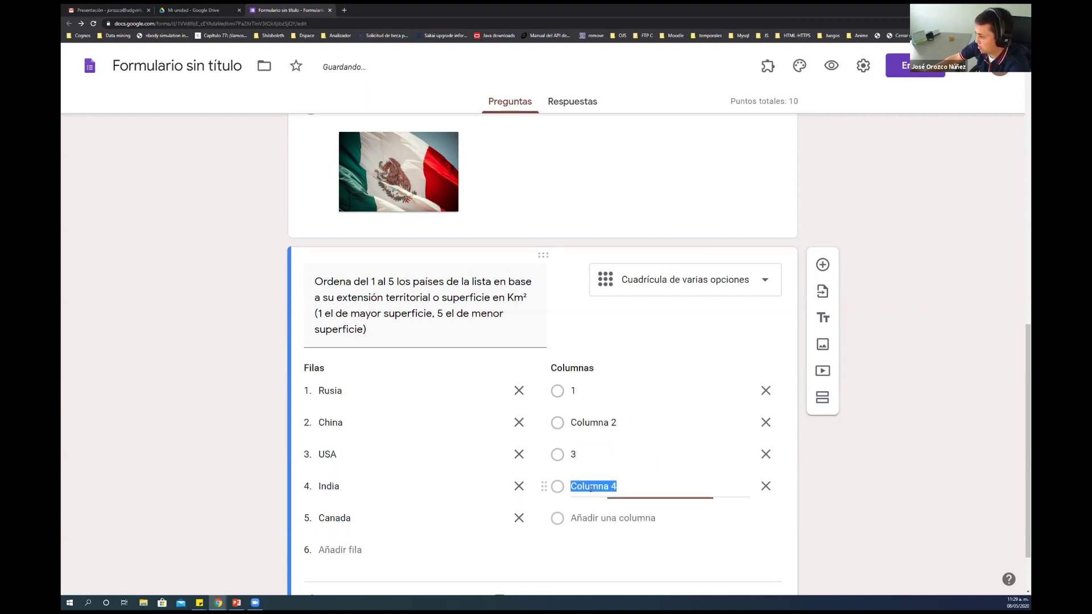
pyautogui.write('4')
pyautogui.press('Return')
pyautogui.write('5')
pyautogui.click(794, 468)
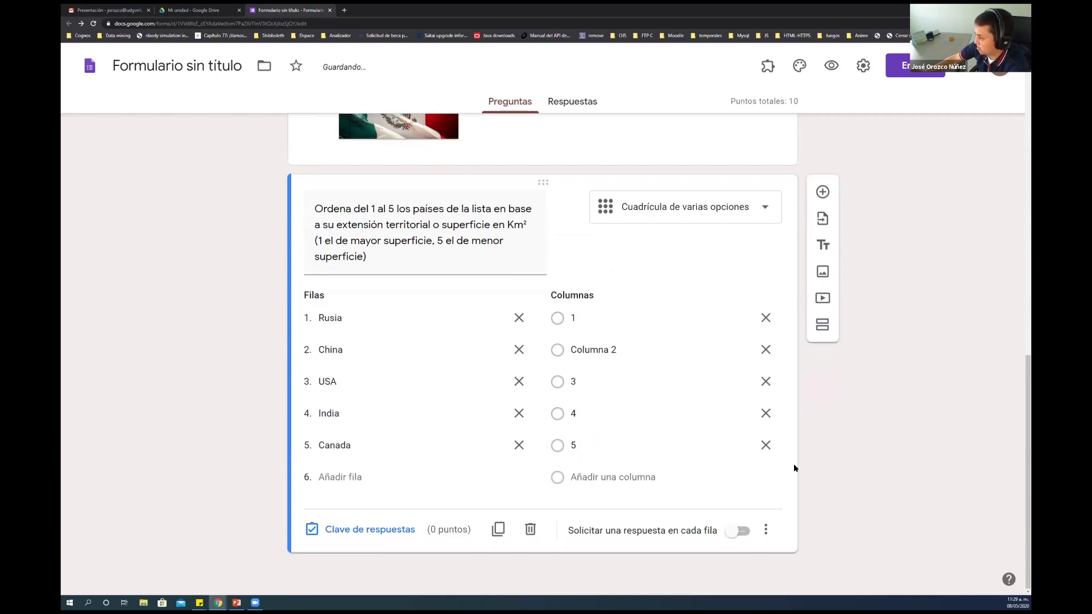
pyautogui.click(683, 350)
pyautogui.write('2')
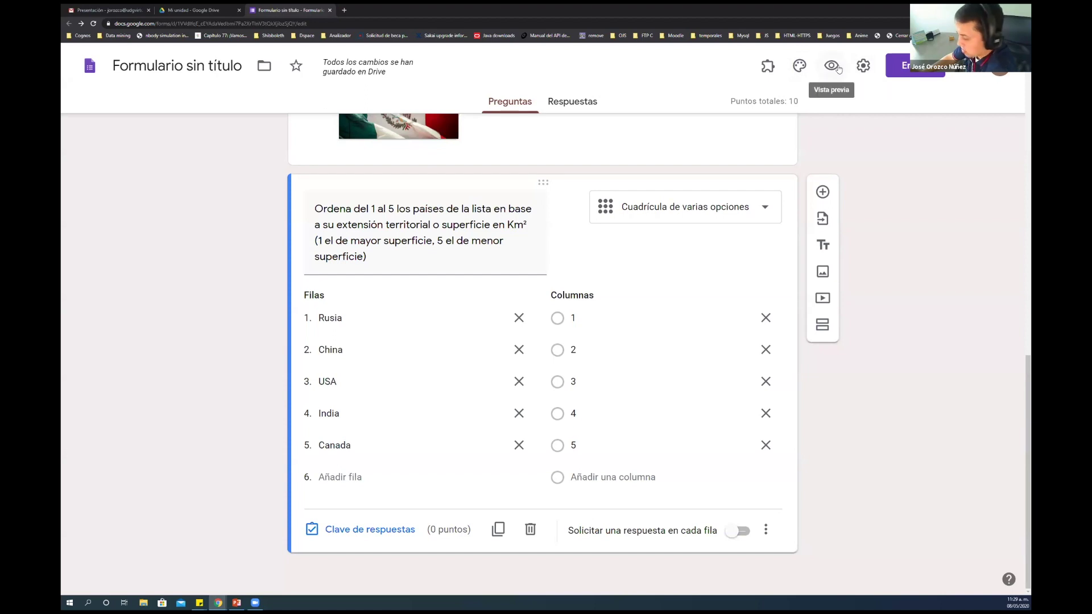
# Preview the form and rank every country at 1 in the grid
pyautogui.click(830, 67)
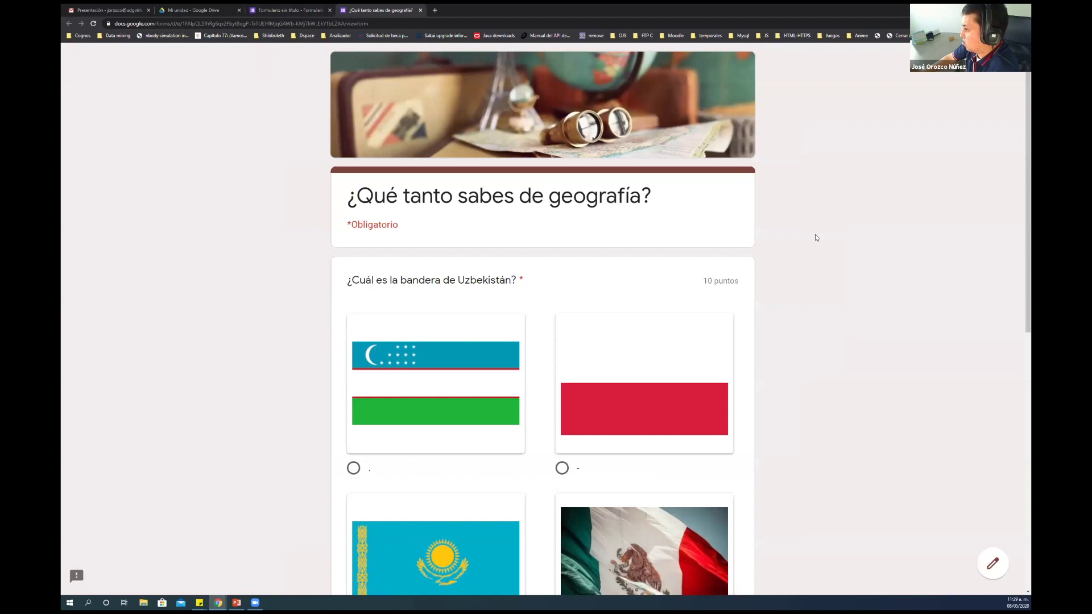
pyautogui.scroll(-7, 817, 237)
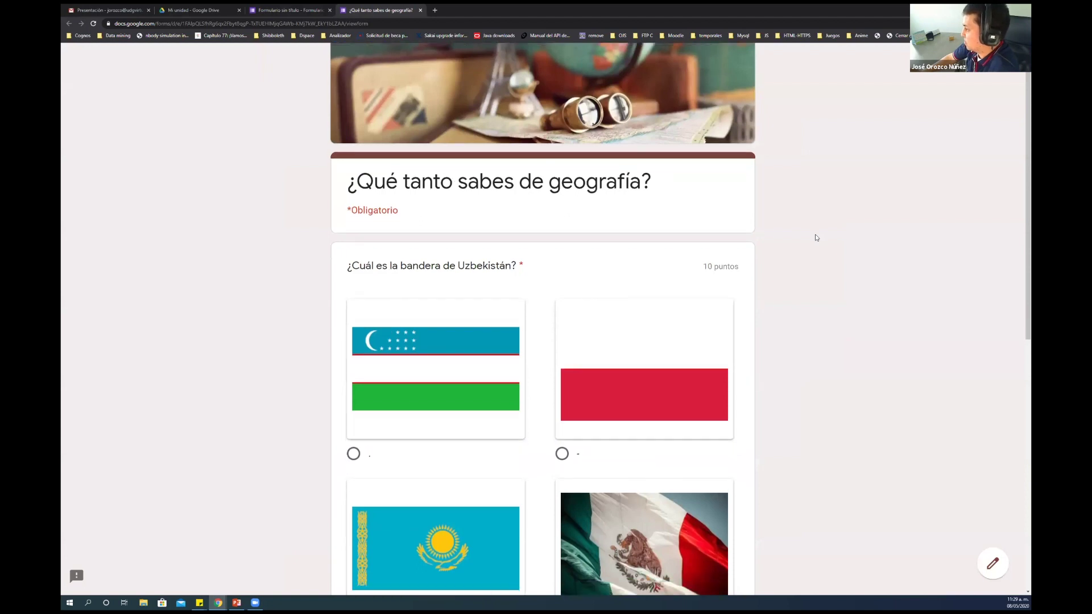
pyautogui.scroll(-2, 816, 238)
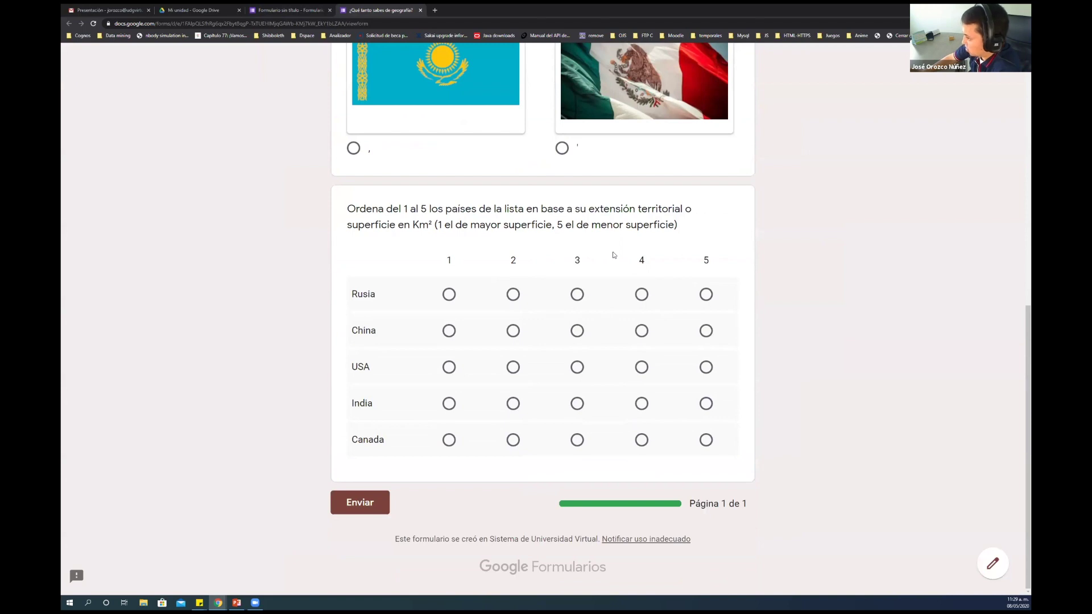
pyautogui.click(448, 297)
pyautogui.click(449, 331)
pyautogui.click(448, 368)
pyautogui.click(448, 405)
pyautogui.click(452, 441)
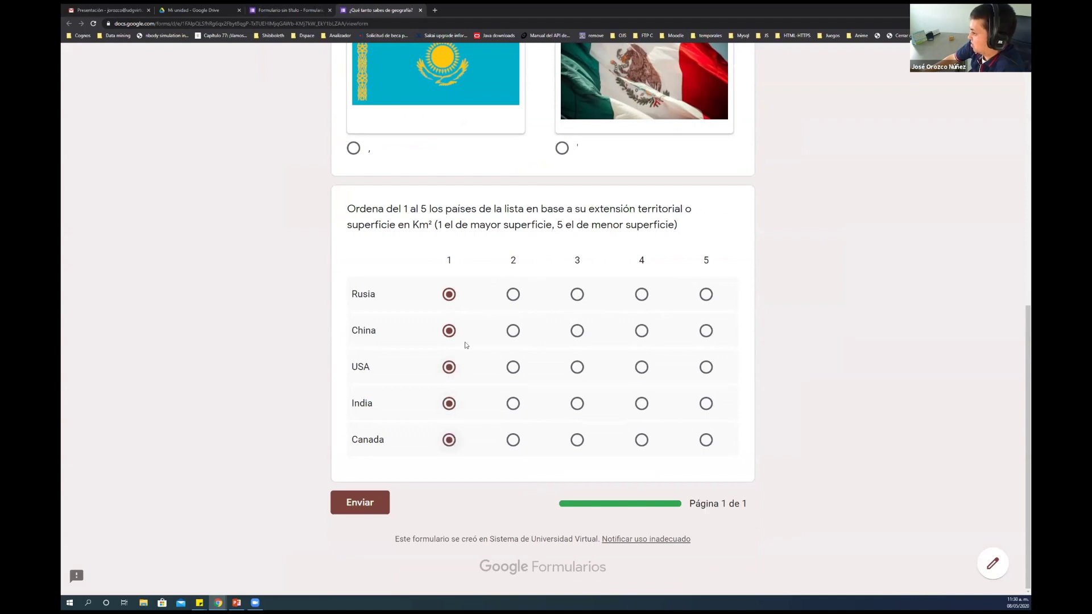
# Move Rusia, China, USA and India to rank 2 and Canada to 3, then close the preview
pyautogui.click(513, 295)
pyautogui.click(514, 335)
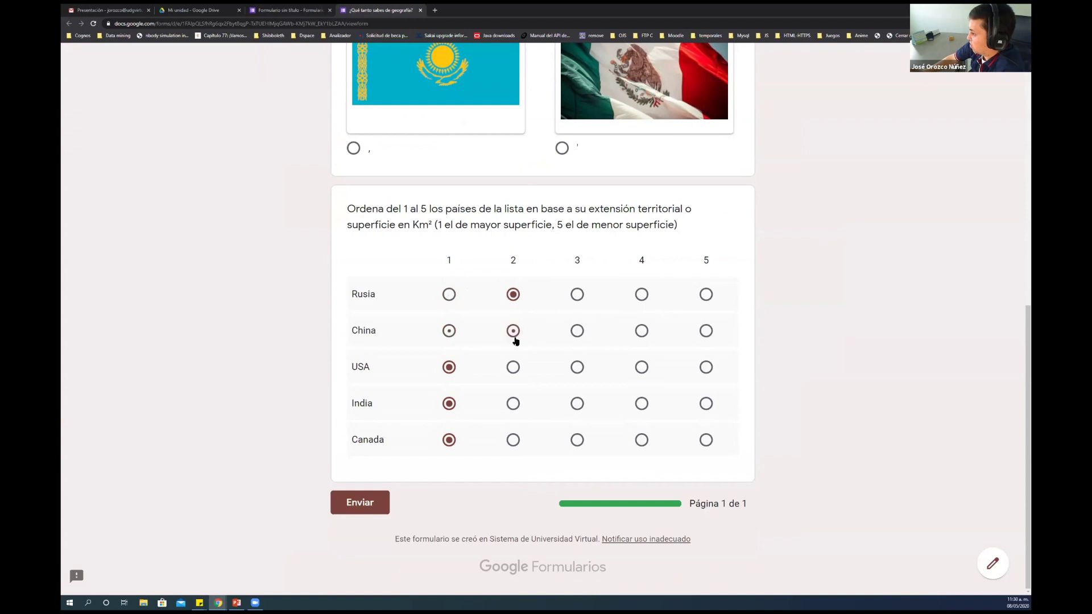
pyautogui.click(513, 369)
pyautogui.click(513, 404)
pyautogui.click(577, 442)
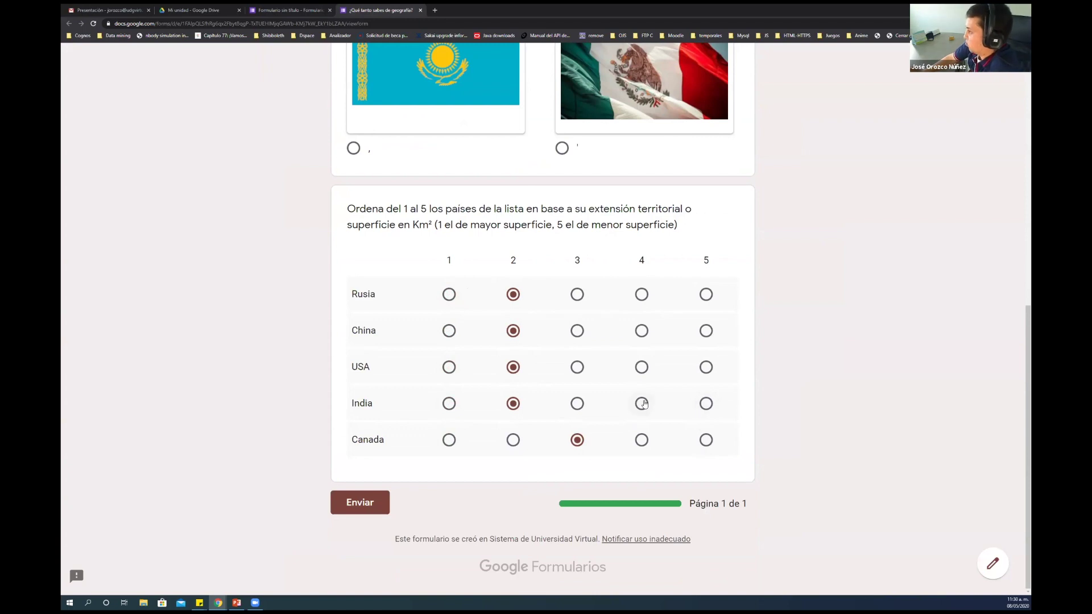
pyautogui.scroll(3, 643, 404)
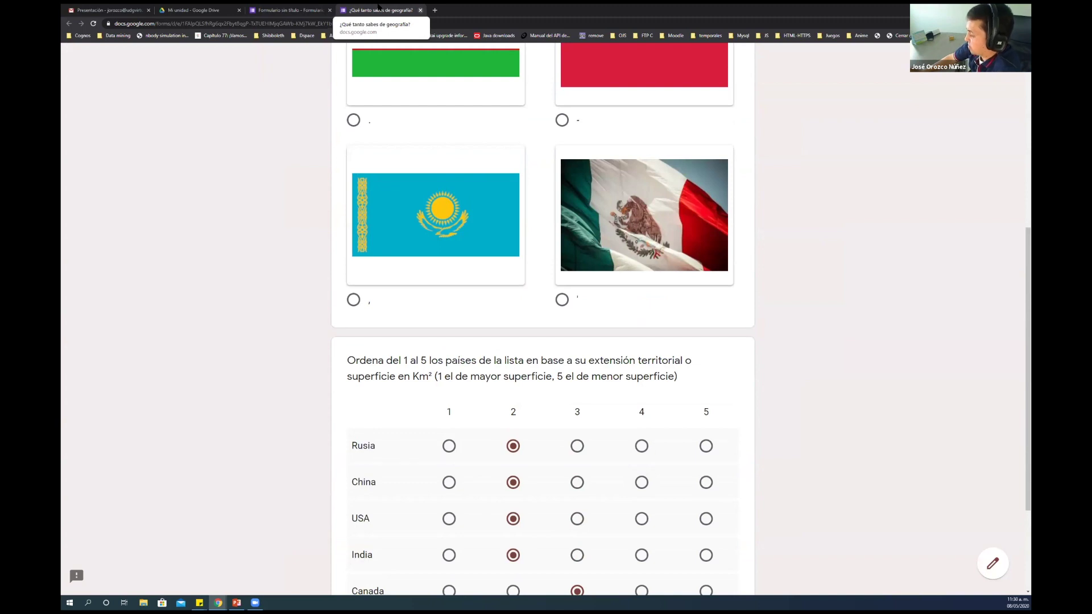
pyautogui.click(420, 10)
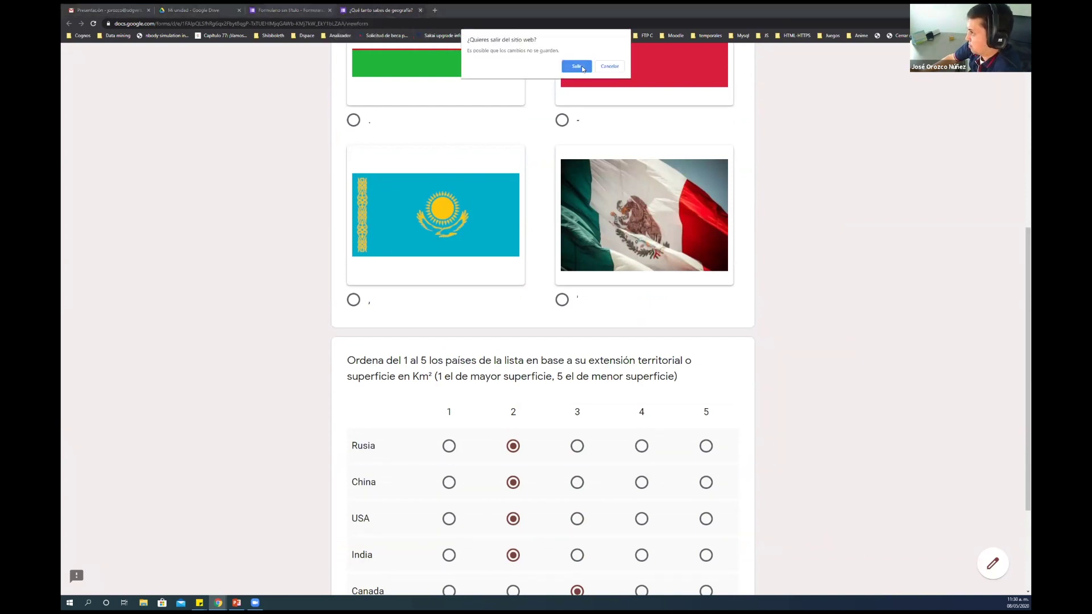
# Leave the preview and give each of the five grid rows 4 points in the answer key
pyautogui.click(576, 66)
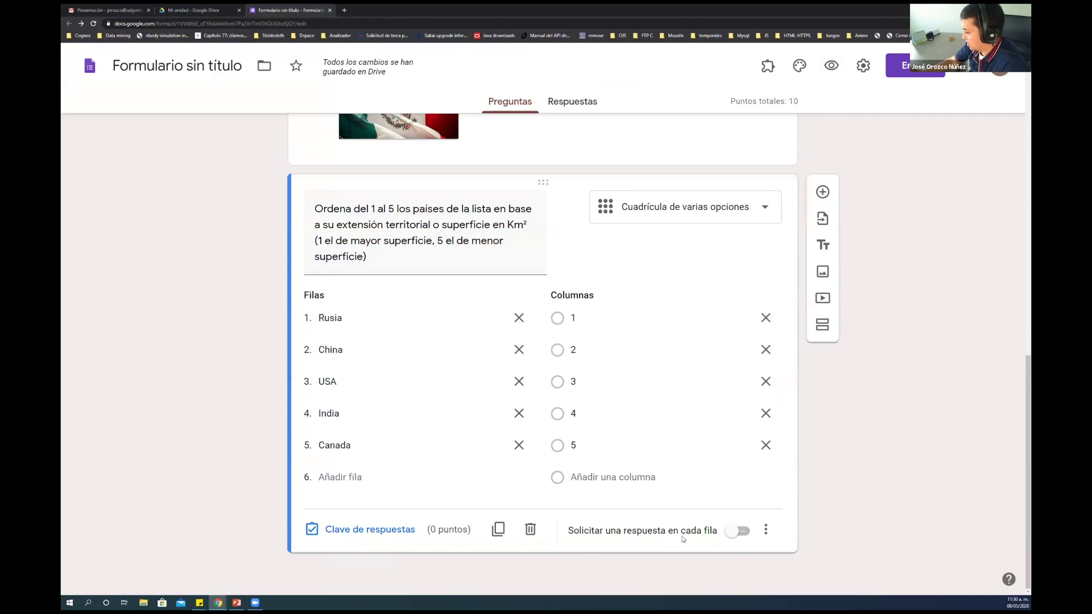
pyautogui.click(408, 531)
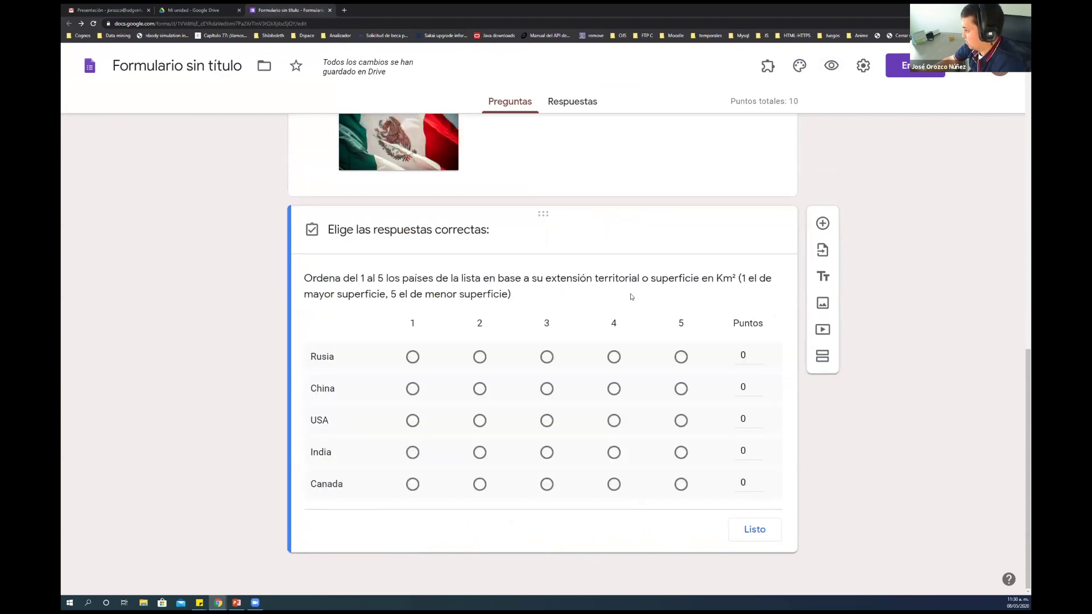
pyautogui.click(745, 356)
pyautogui.write('4')
pyautogui.click(746, 388)
pyautogui.write('4')
pyautogui.click(744, 420)
pyautogui.write('4')
pyautogui.click(744, 451)
pyautogui.write('4')
pyautogui.click(744, 483)
pyautogui.write('4')
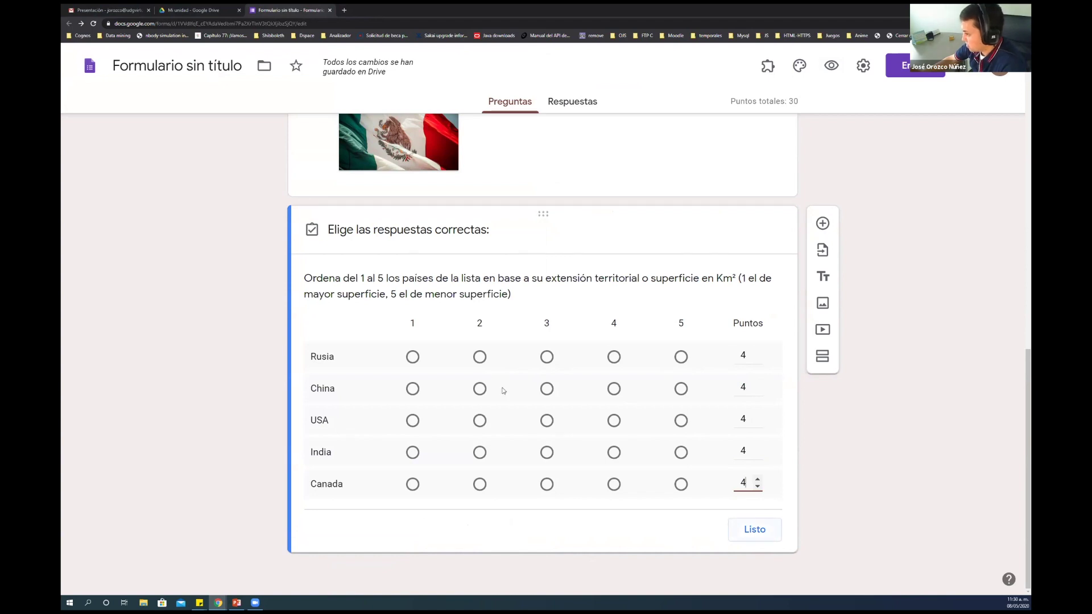
# Mark the correct ranks: Rusia 1, Canada 2, China 3, USA 4, India 5
pyautogui.click(413, 357)
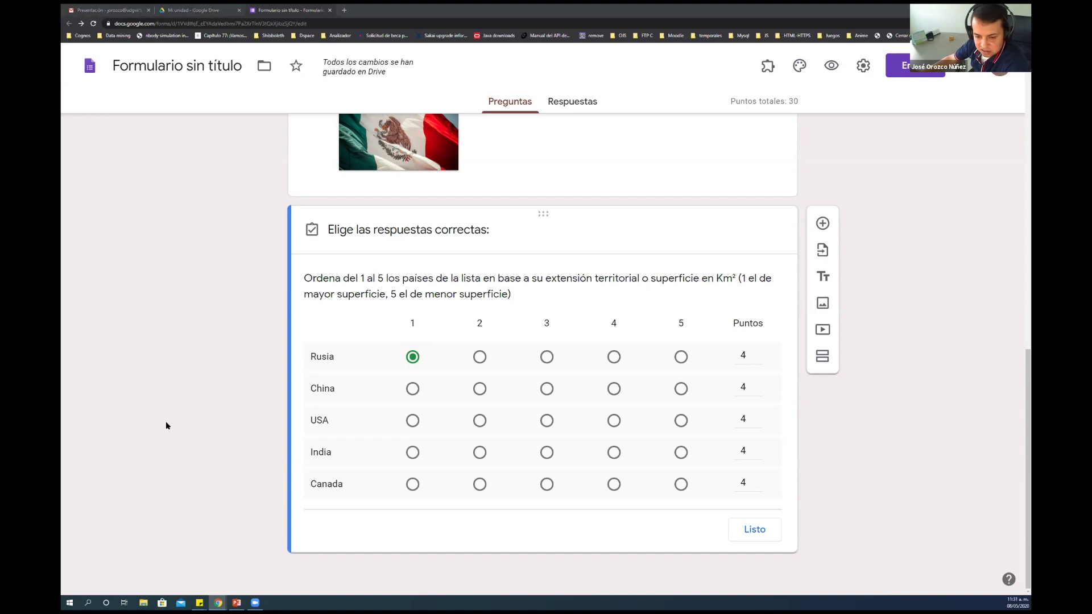
pyautogui.click(480, 485)
pyautogui.click(548, 390)
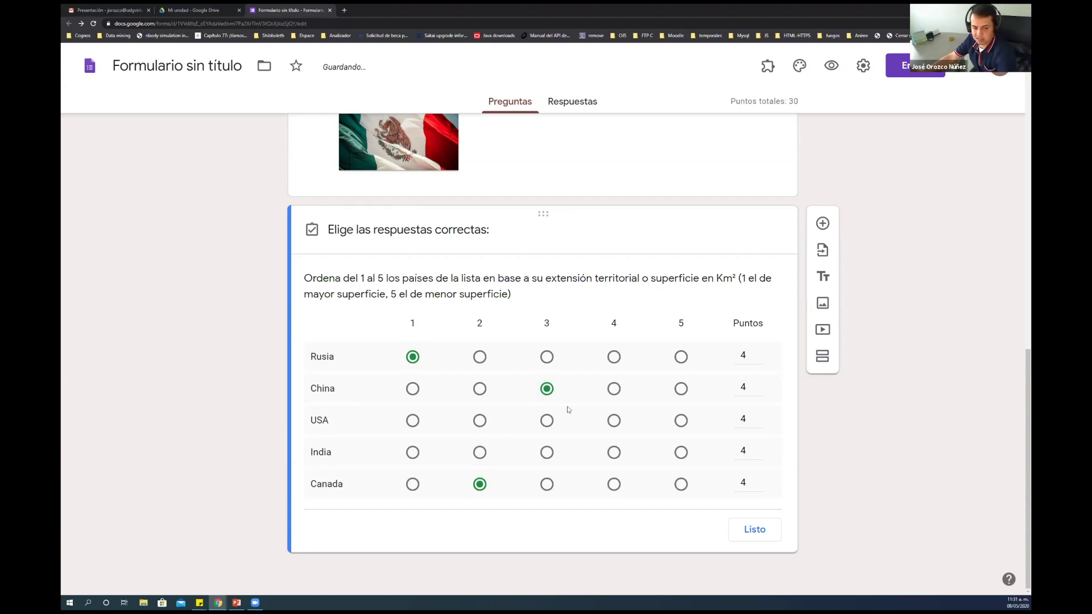
pyautogui.click(613, 421)
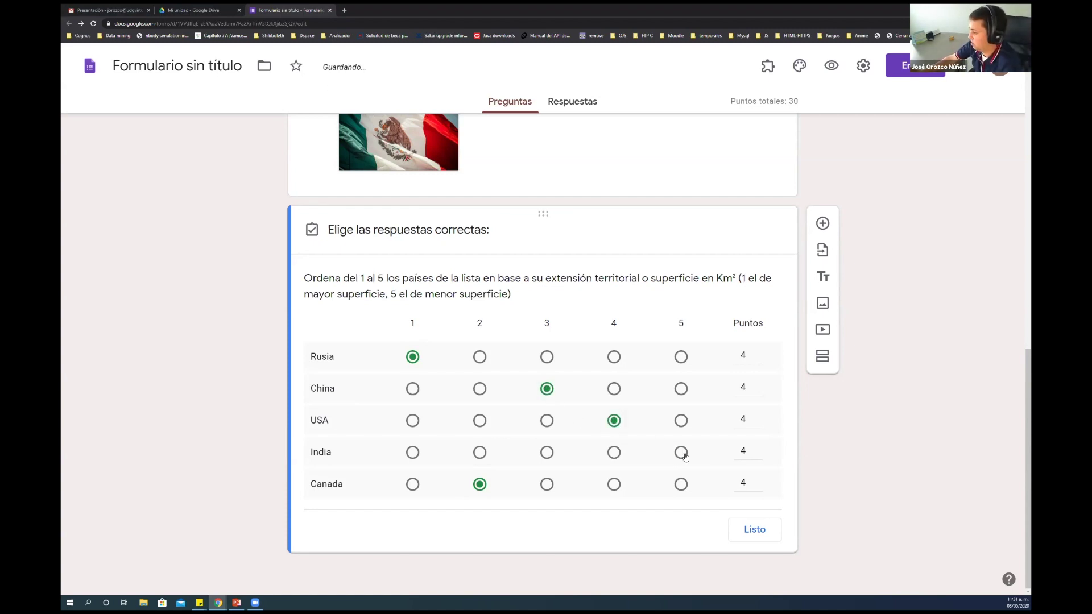
pyautogui.click(681, 453)
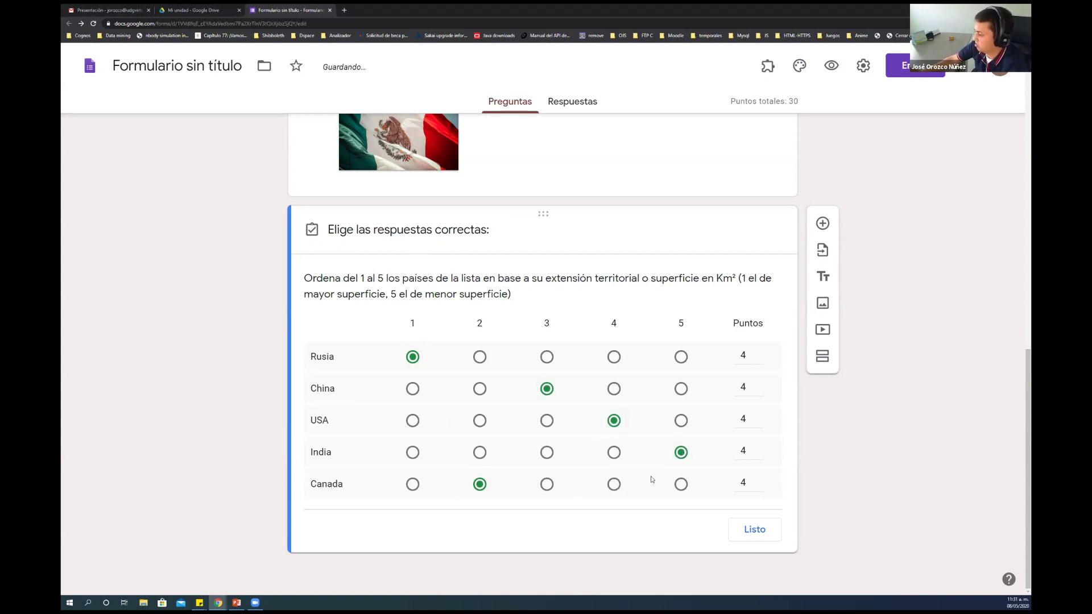
# Close the answer key, then enable Solicitar una respuesta en cada fila, Limitar a una respuesta por columna and row shuffling
pyautogui.click(755, 530)
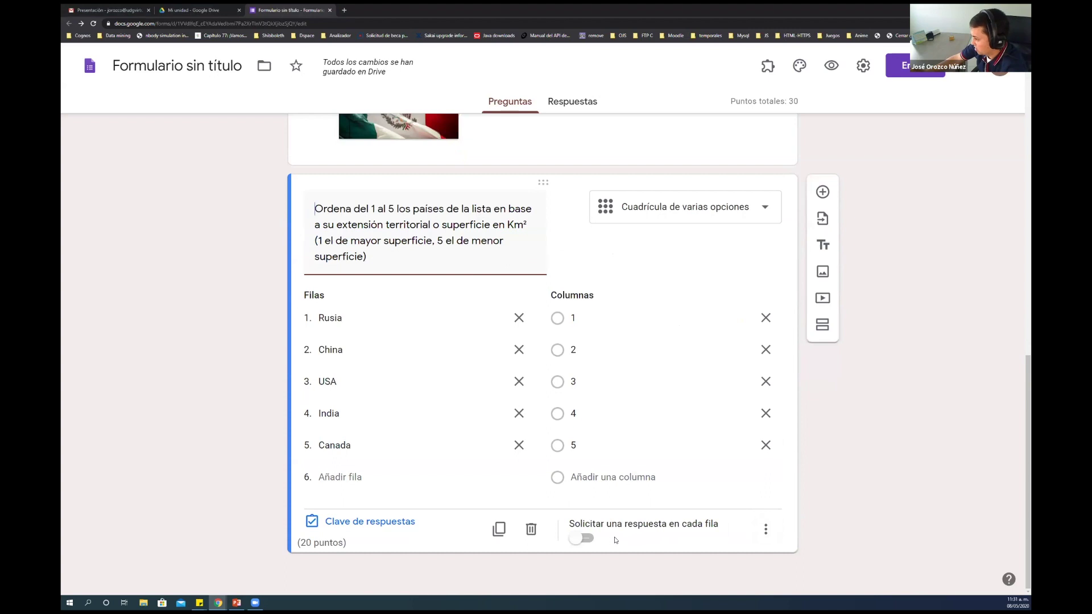
pyautogui.click(582, 539)
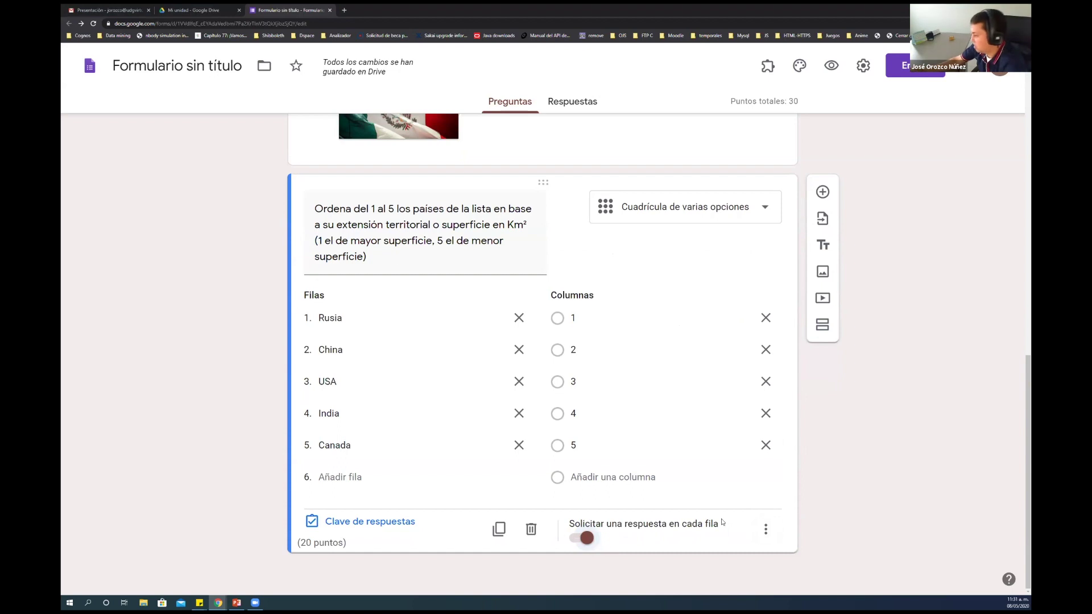
pyautogui.click(766, 528)
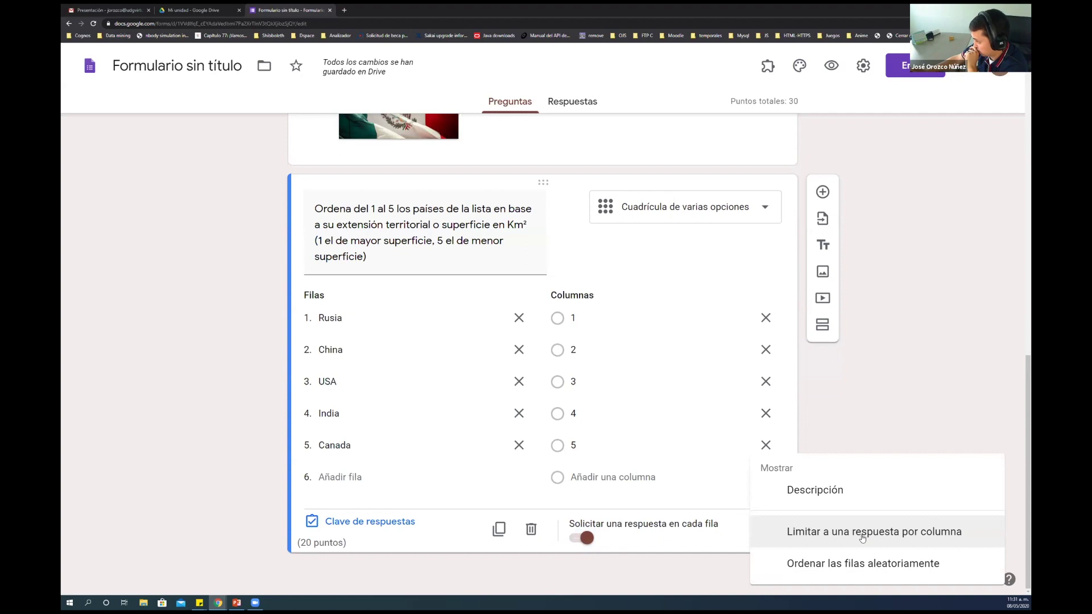
pyautogui.click(927, 534)
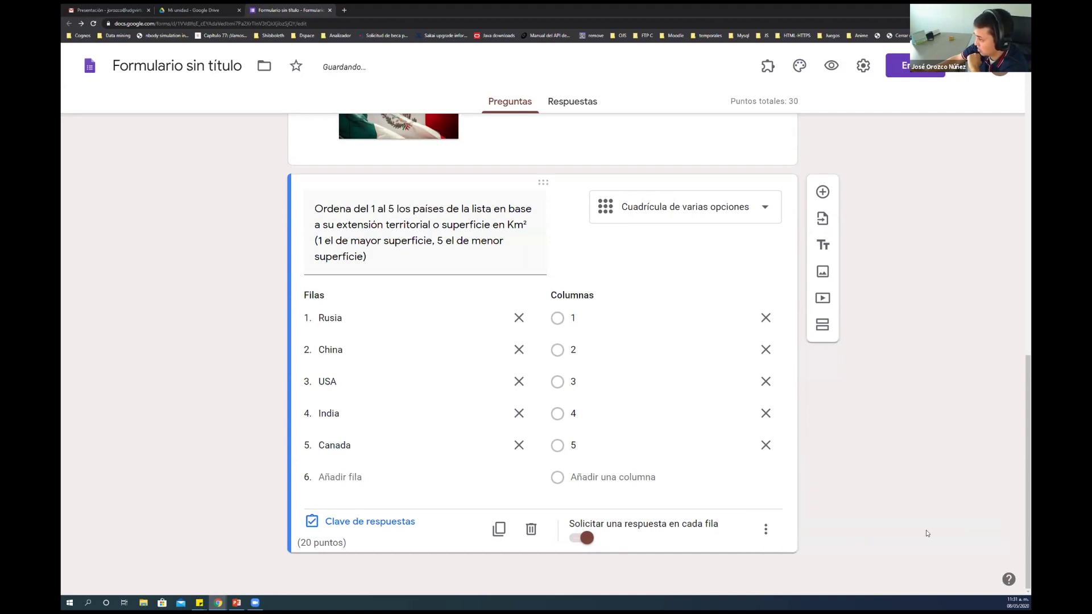
pyautogui.click(765, 529)
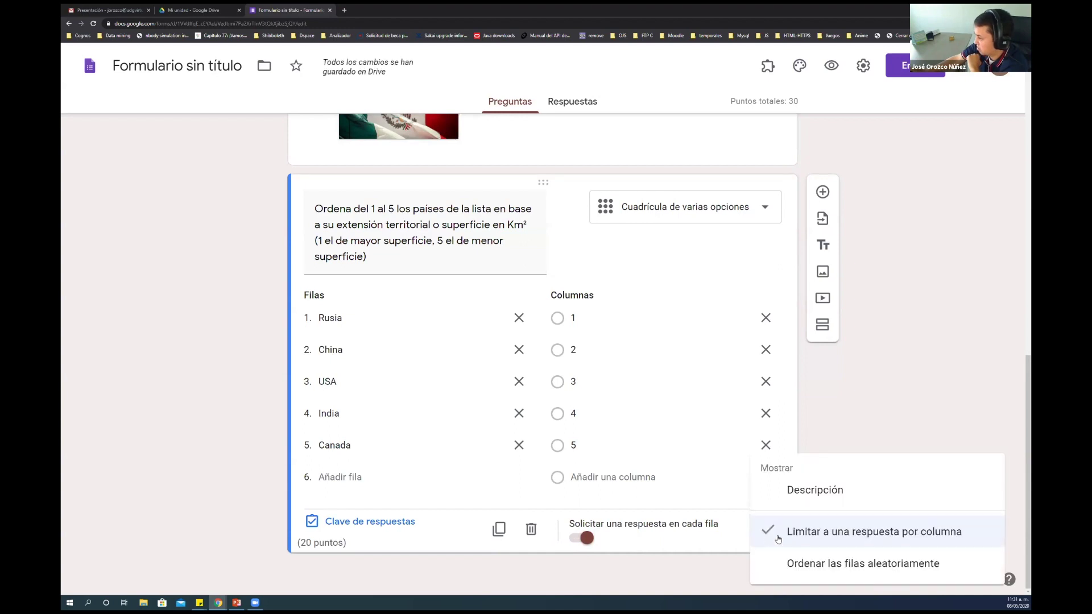
pyautogui.click(837, 565)
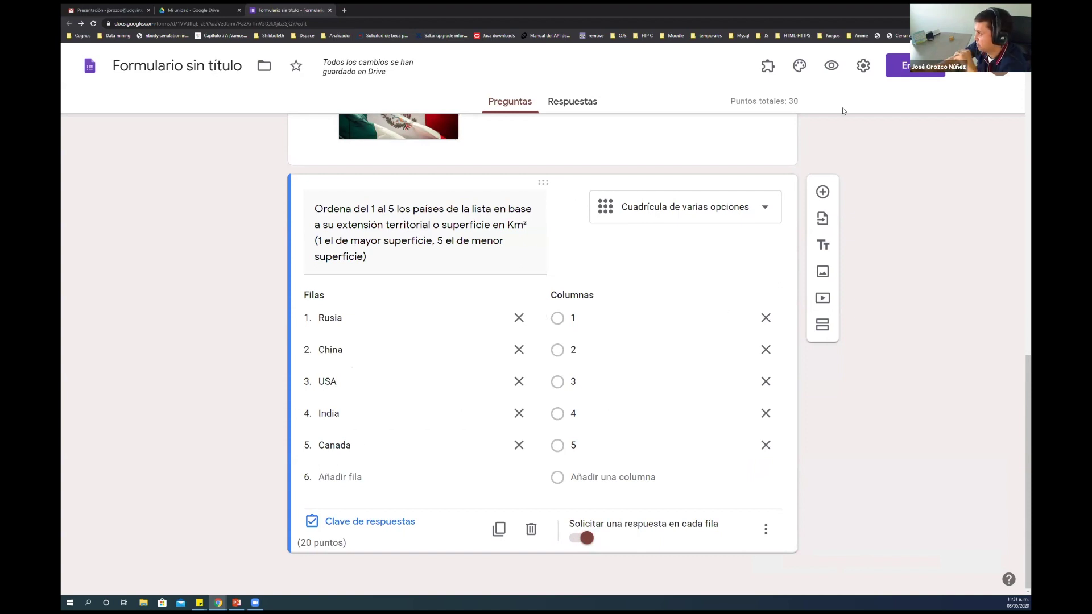
# Preview the grid and rank every country 1 to trigger the row and column warnings
pyautogui.click(832, 66)
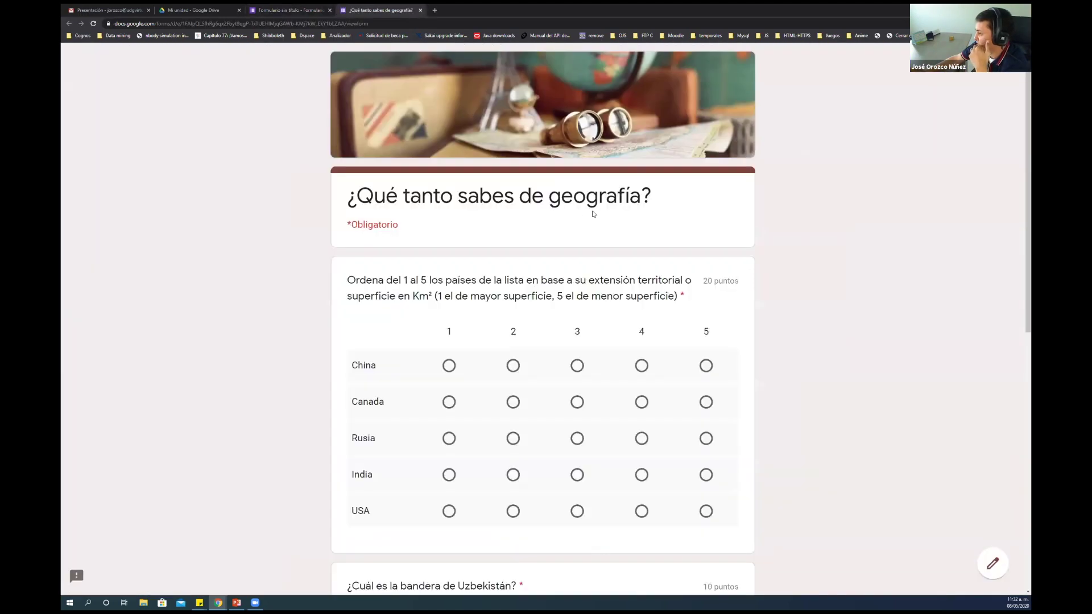
pyautogui.scroll(-2, 592, 214)
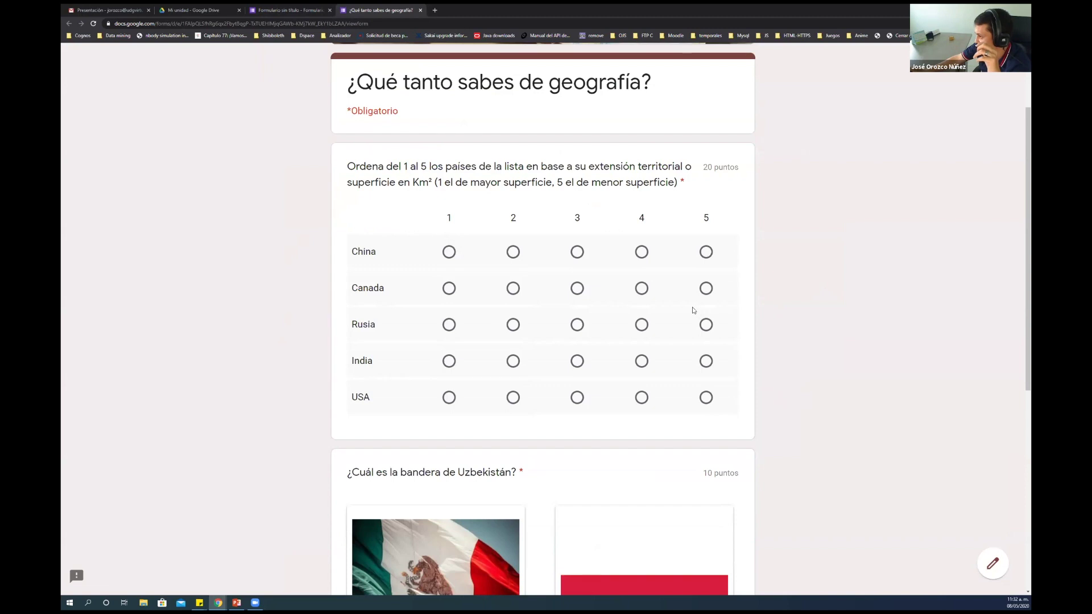
pyautogui.click(449, 252)
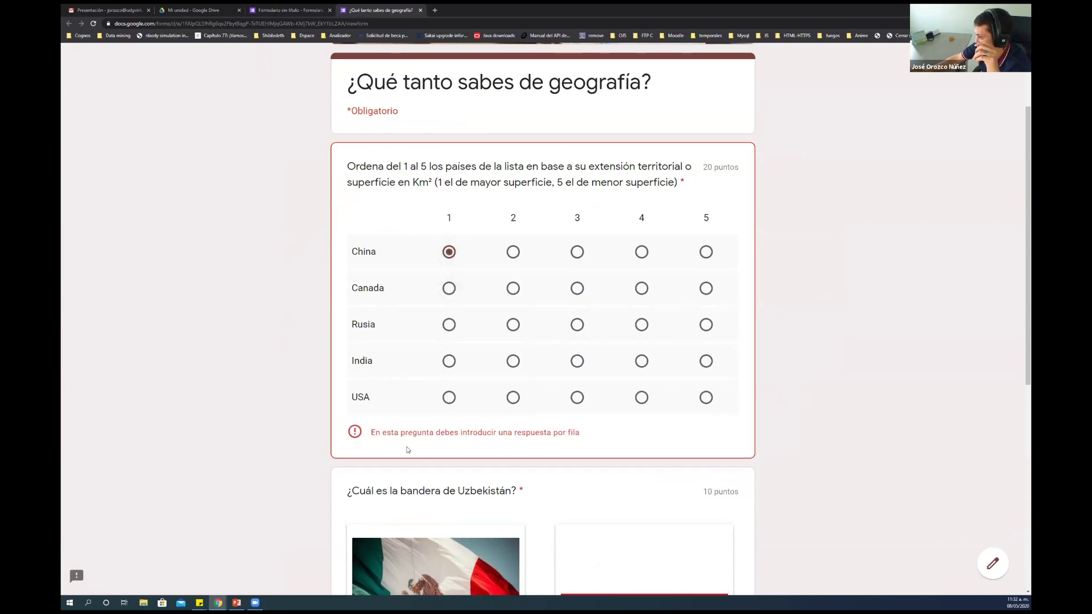
pyautogui.moveTo(370, 432); pyautogui.dragTo(589, 443)
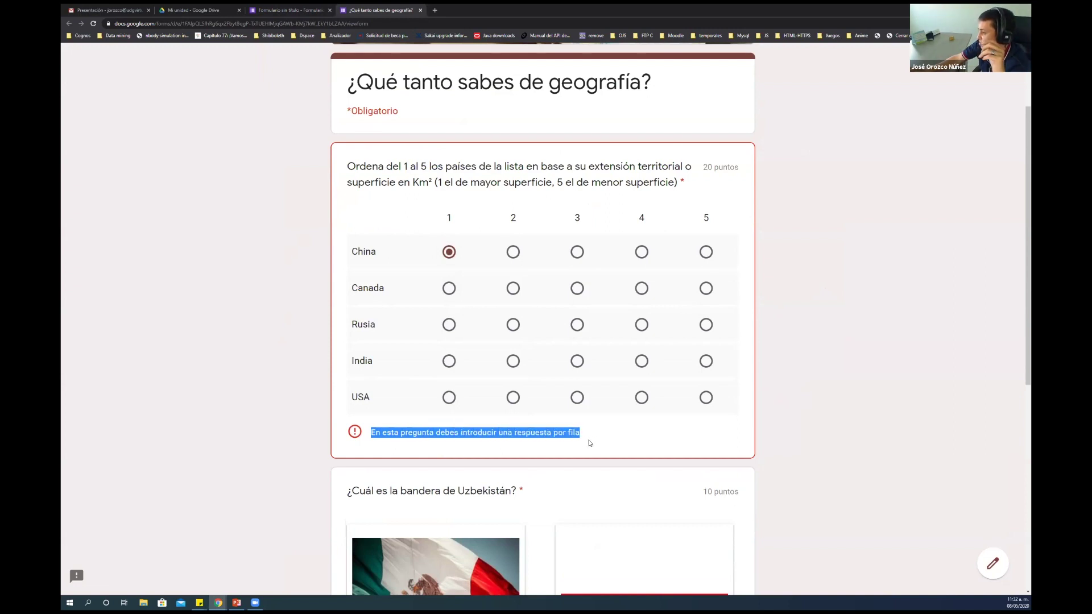
pyautogui.click(446, 288)
pyautogui.click(453, 326)
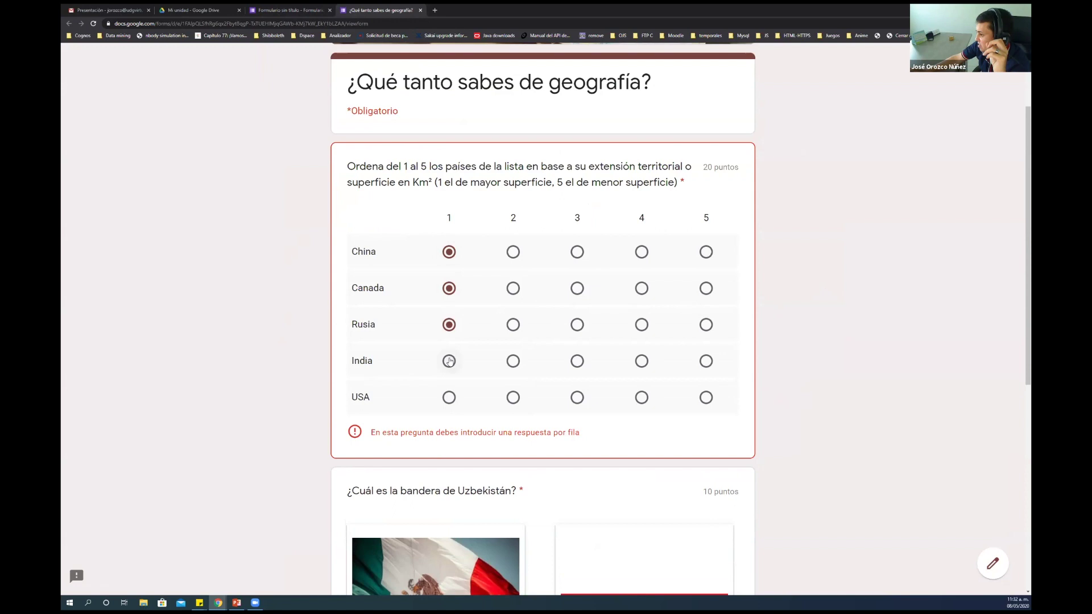
pyautogui.click(452, 365)
pyautogui.click(454, 404)
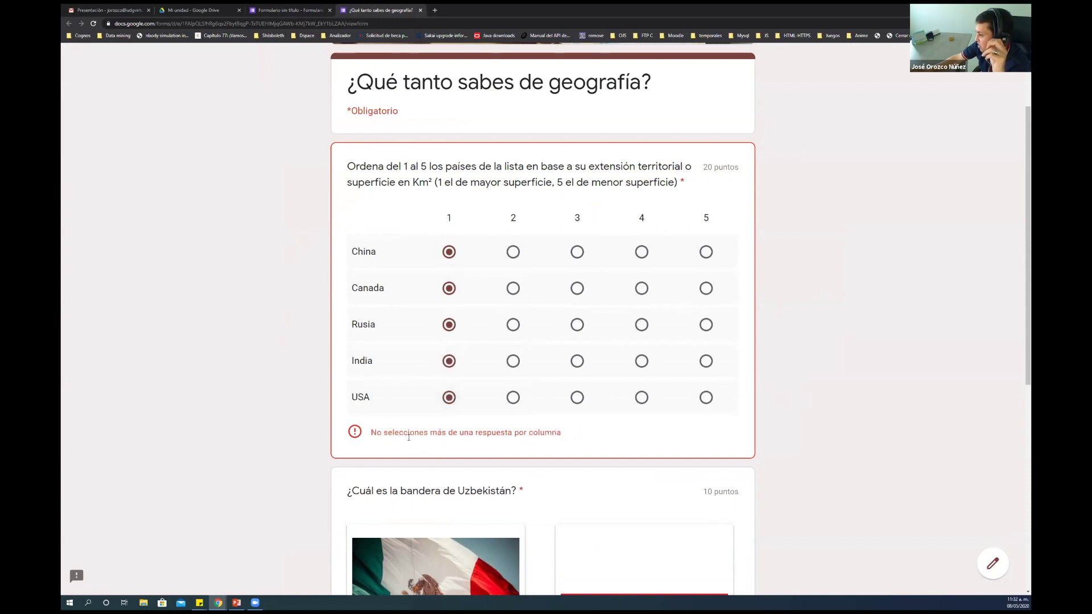
pyautogui.moveTo(374, 434); pyautogui.dragTo(546, 441)
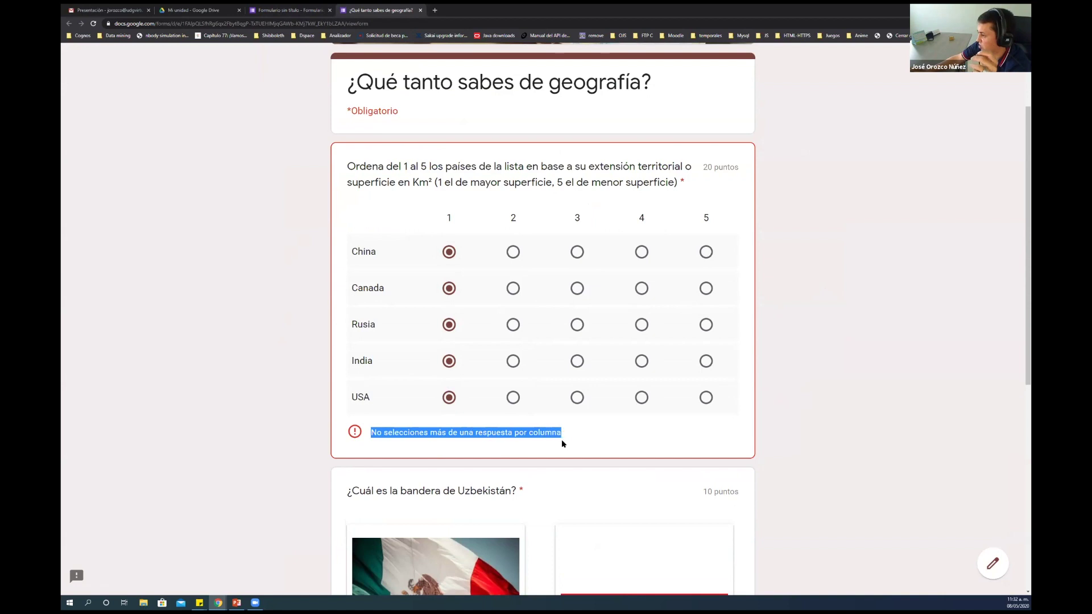
# Fix the answers to Canada 2, Rusia 3, India 4, USA 5, then leave the preview
pyautogui.click(512, 289)
pyautogui.click(577, 324)
pyautogui.click(642, 361)
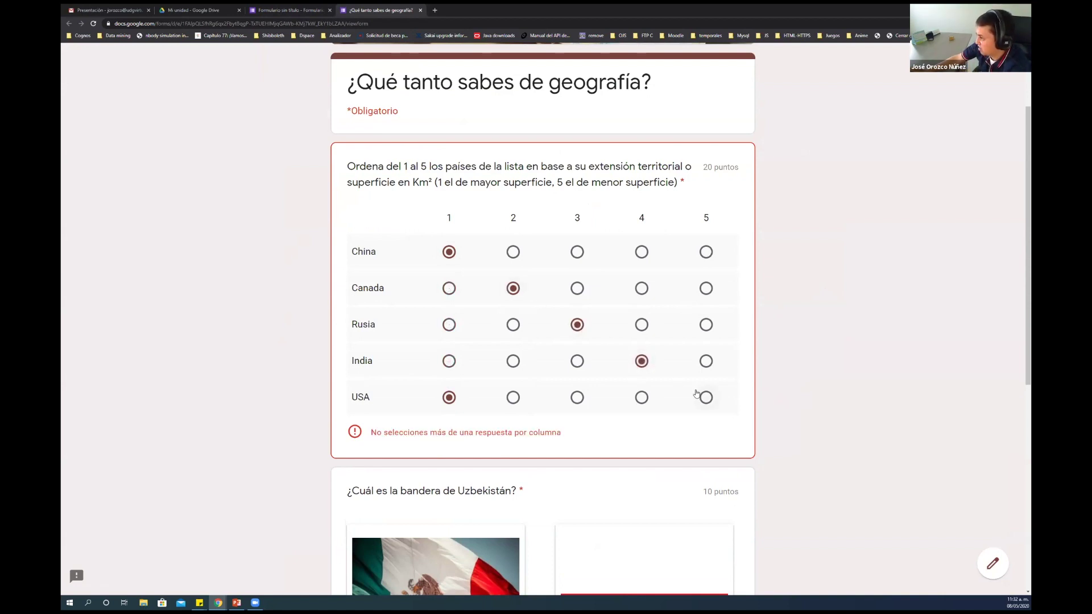
pyautogui.click(705, 397)
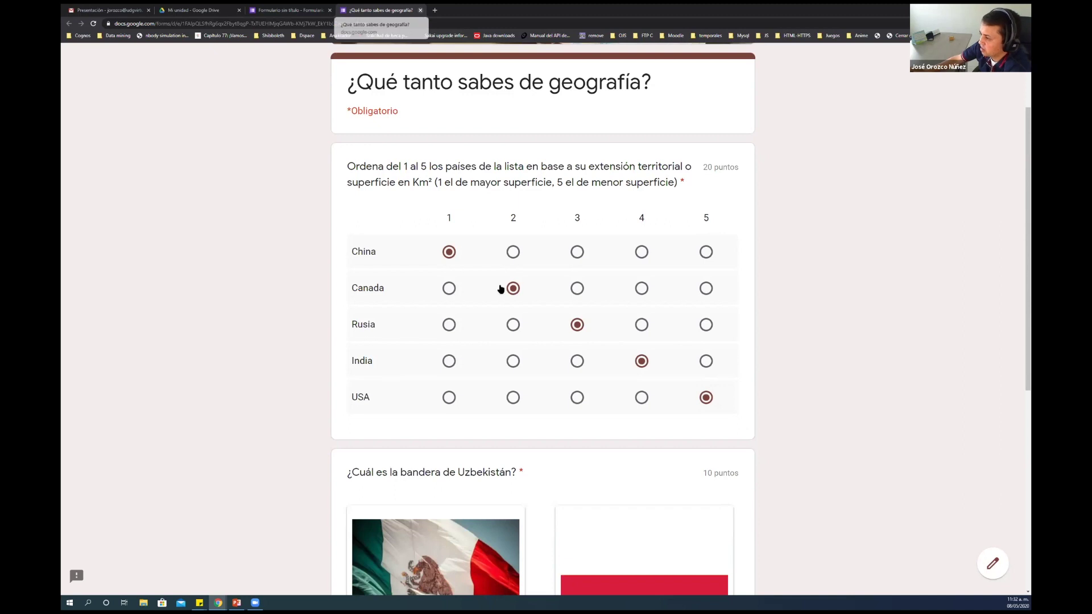
pyautogui.click(420, 10)
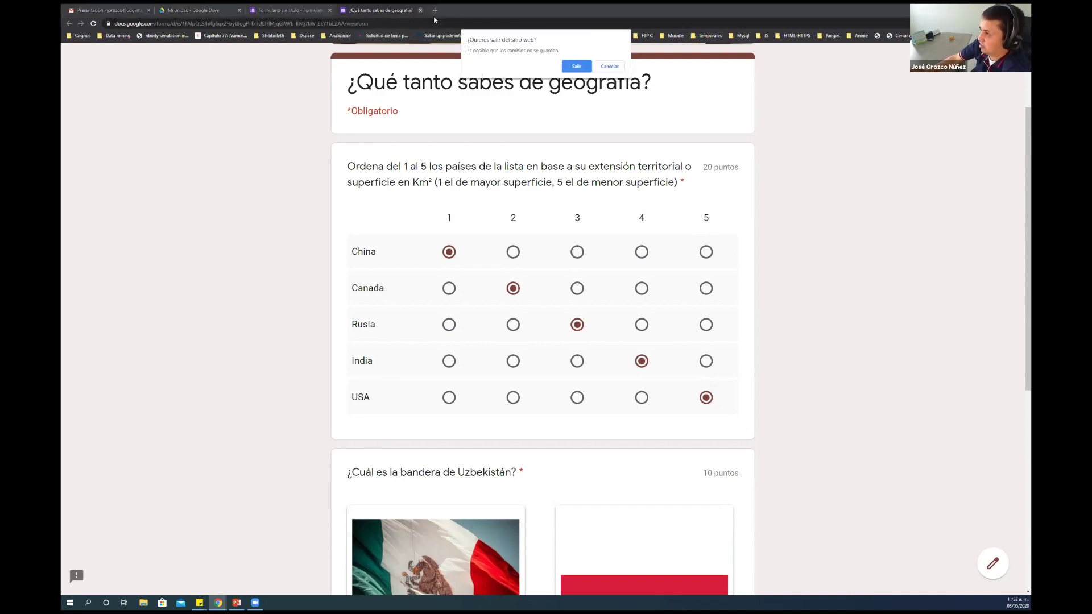
pyautogui.click(603, 66)
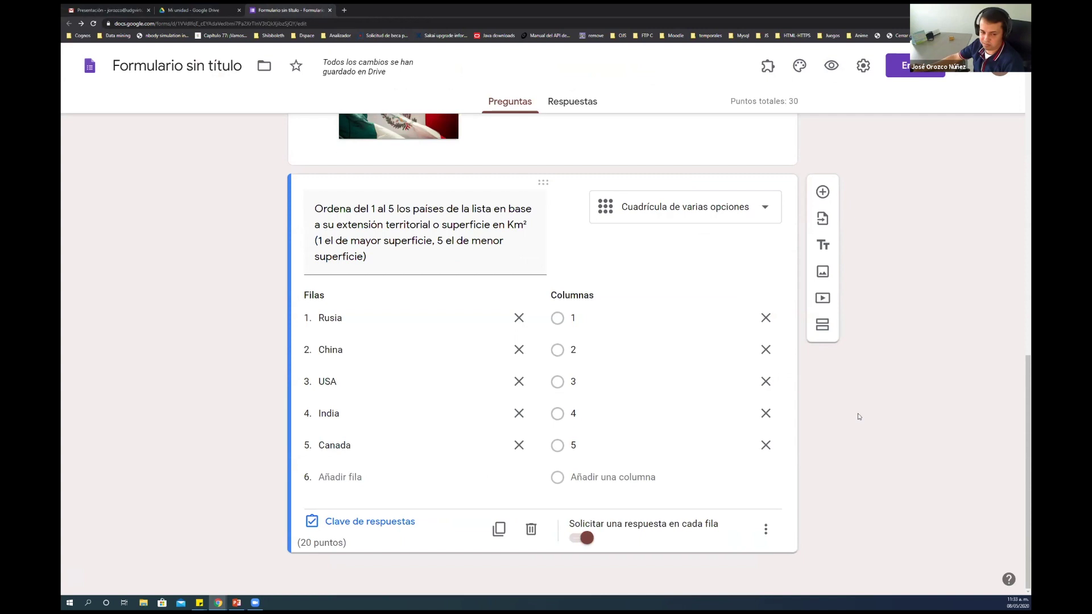
# Add a required short-answer question '¿Cuál es la capital de Bulgaria?' and open its answer key
pyautogui.click(821, 192)
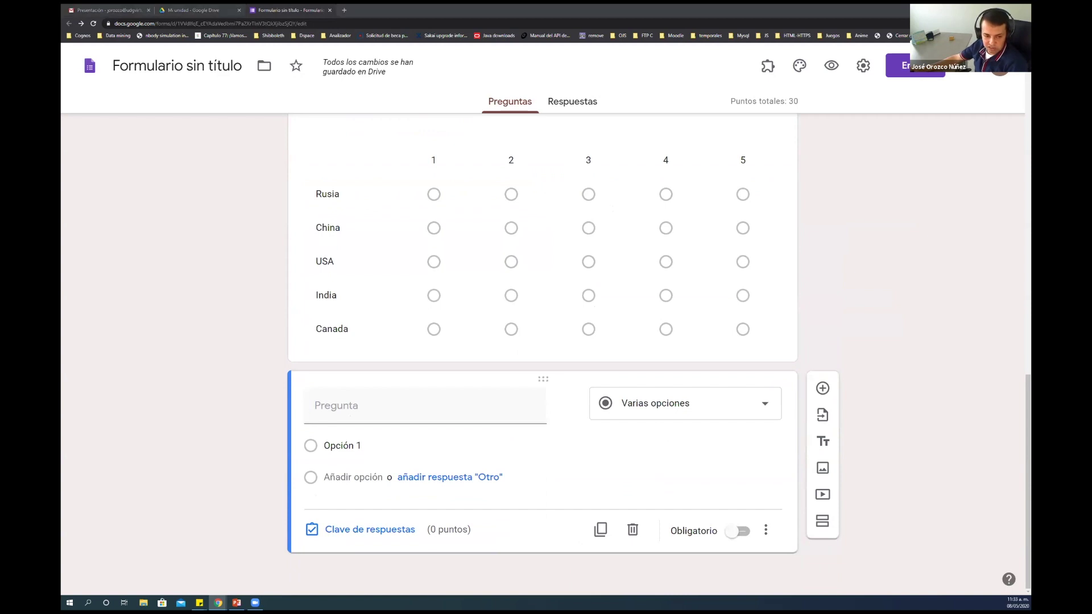
pyautogui.write('¿Cuál es la capital de Bulgaria?')
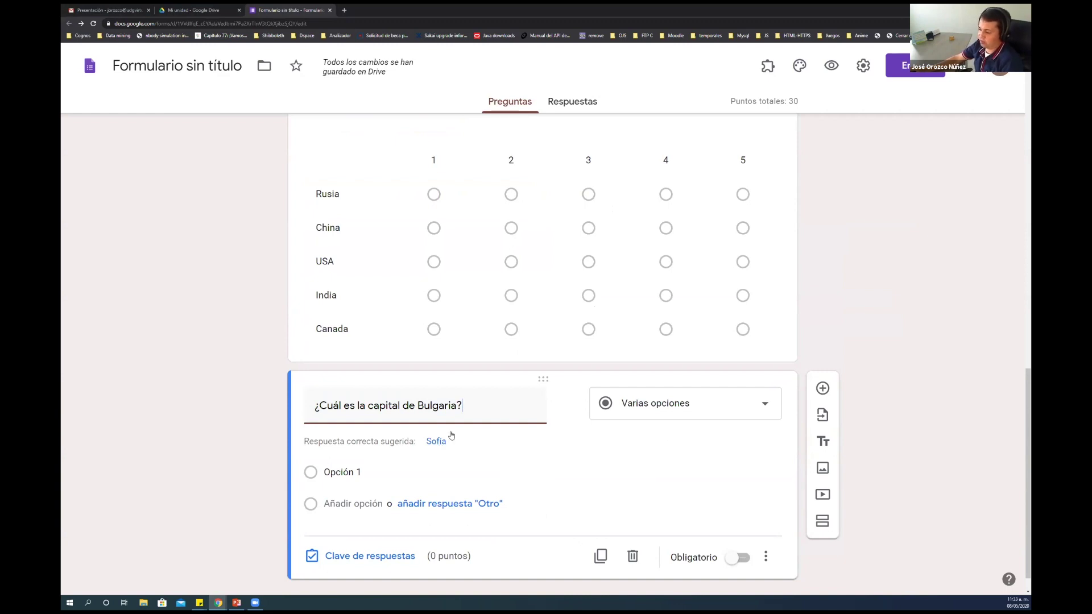
pyautogui.click(671, 403)
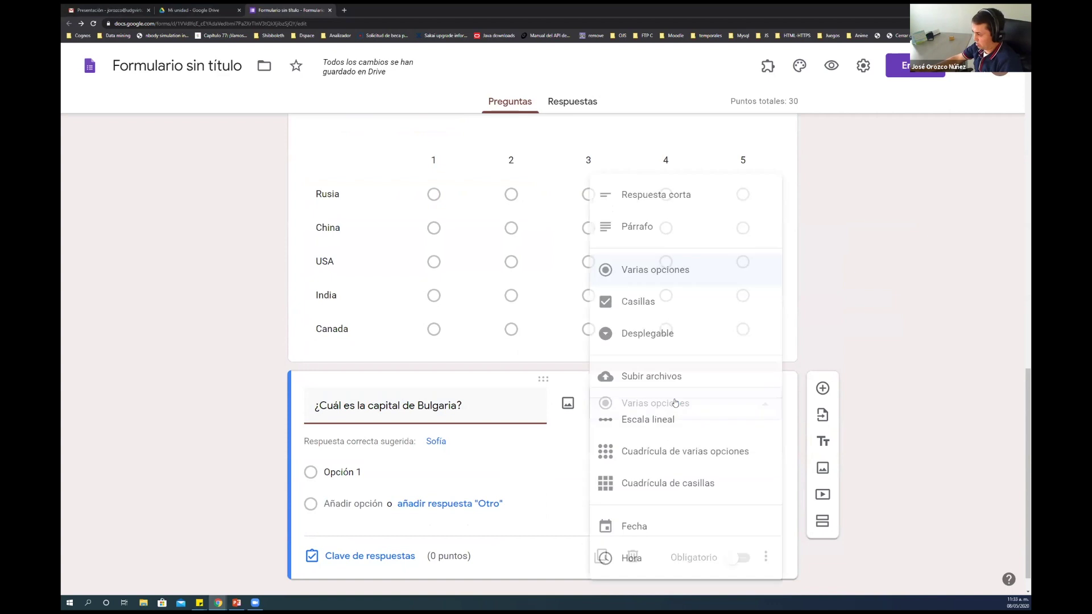
pyautogui.click(657, 197)
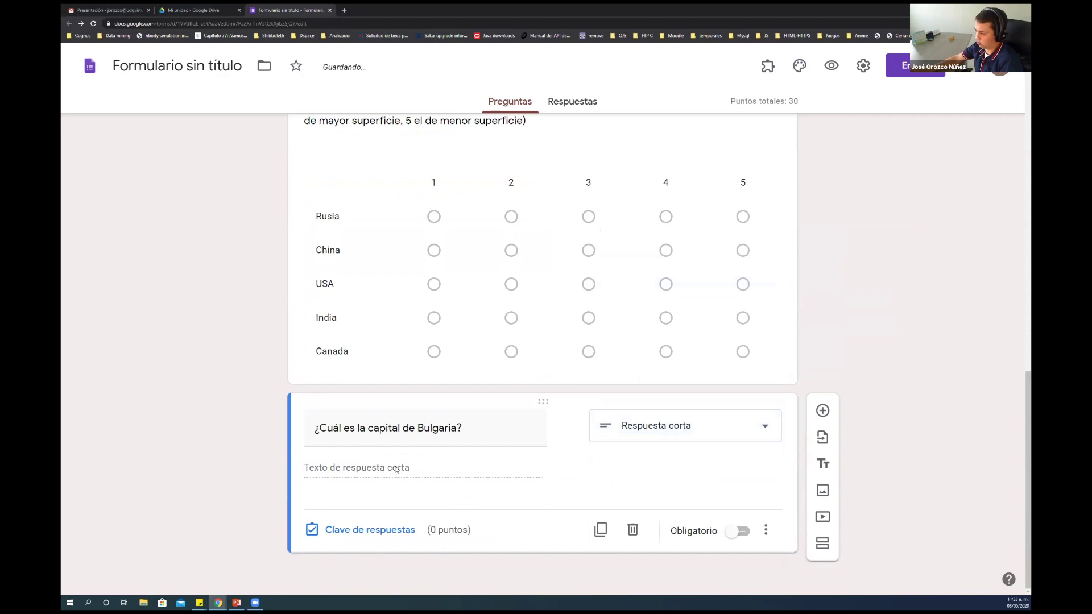
pyautogui.click(739, 533)
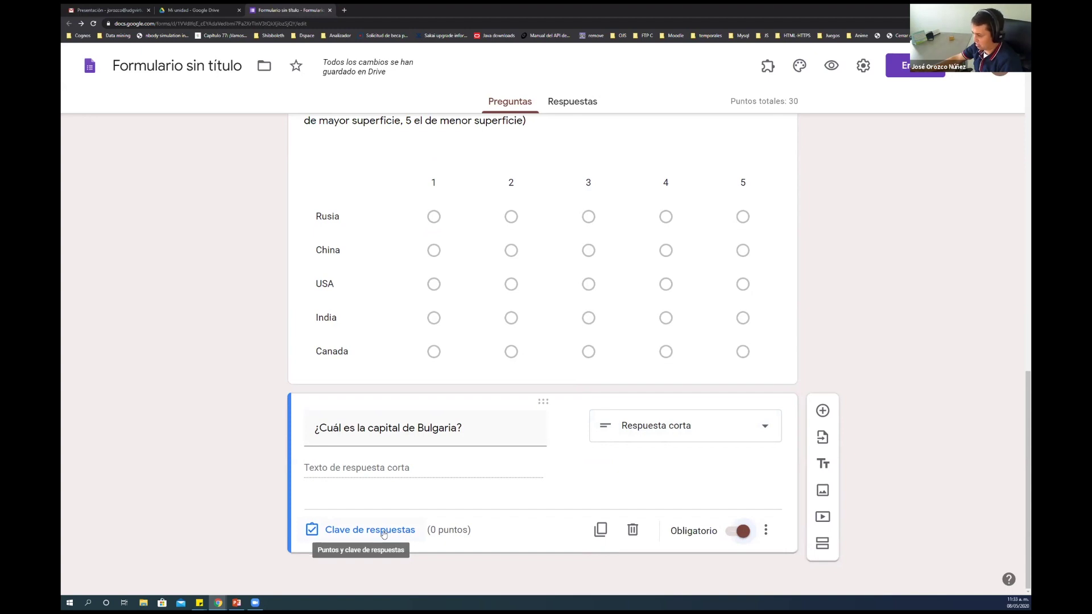
pyautogui.click(383, 531)
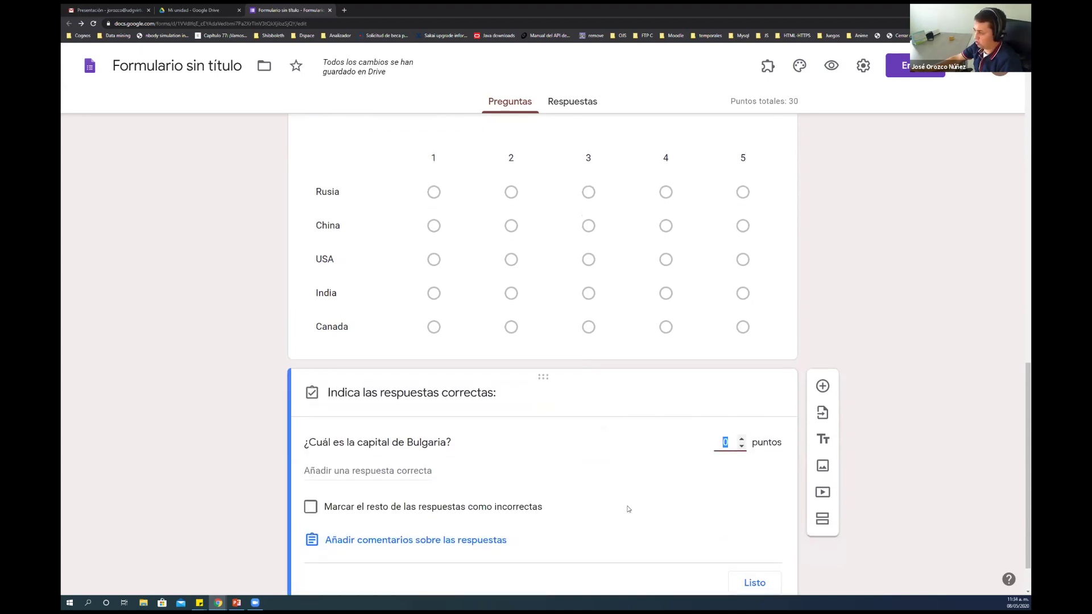
# Give the Bulgaria question 10 points and accept Sofia and SOFIA as correct answers
pyautogui.write('10')
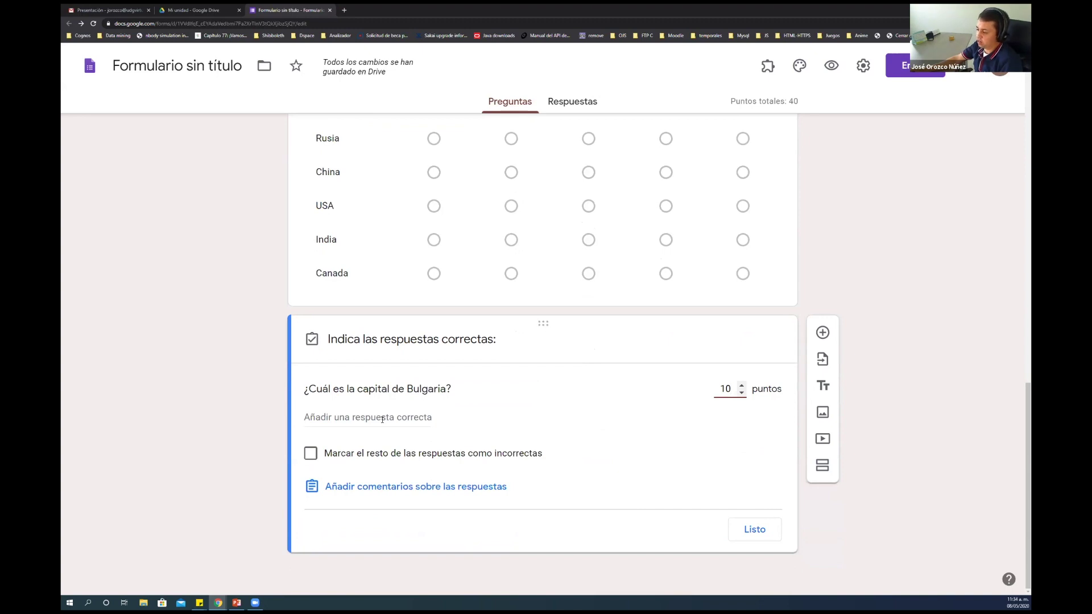
pyautogui.click(382, 418)
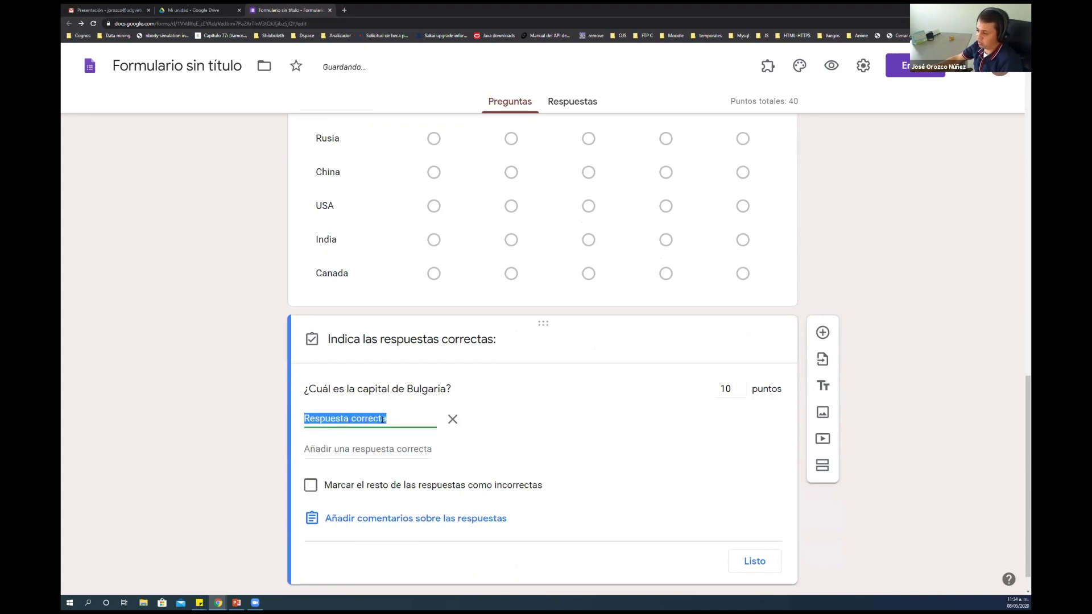
pyautogui.write('Sofia')
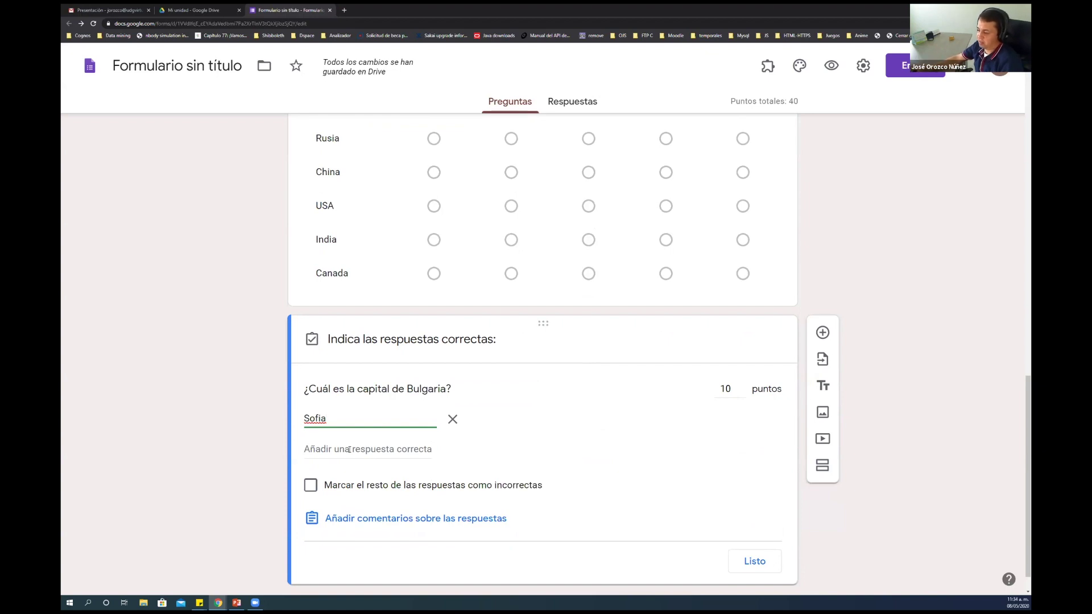
pyautogui.doubleClick(323, 415)
pyautogui.click(319, 449)
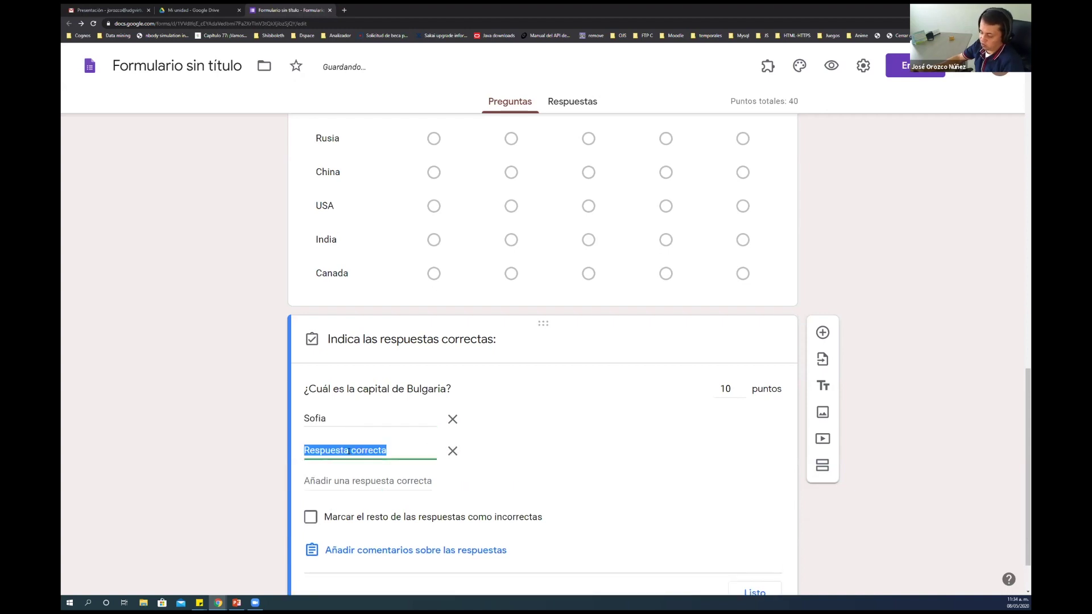
pyautogui.write('SOFIA')
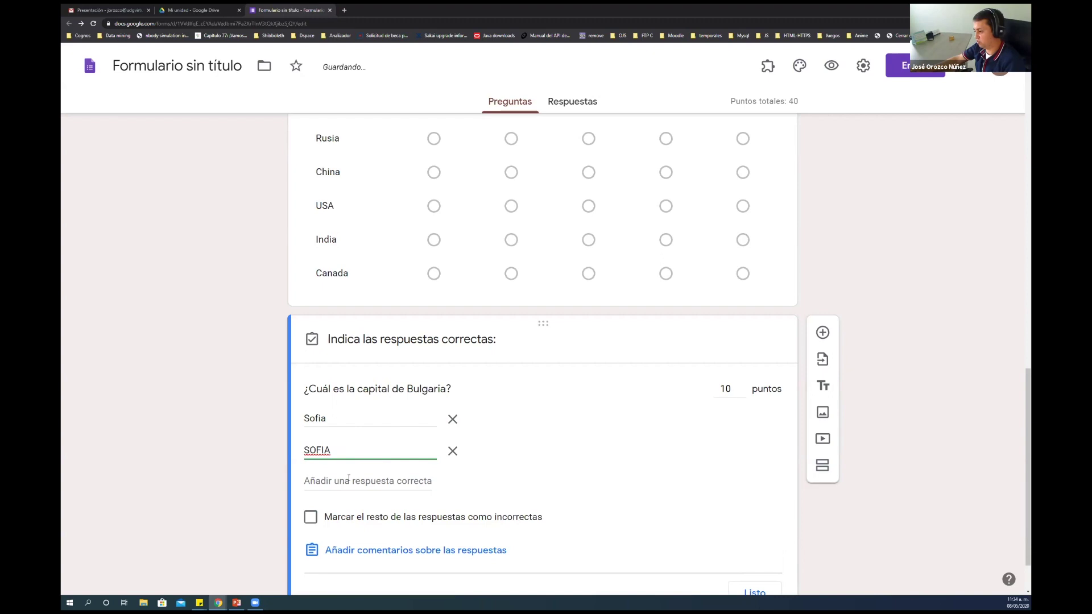
# Add Sofía and SOFÍA as further accepted answers, fixing the accented characters
pyautogui.click(349, 481)
pyautogui.write('So')
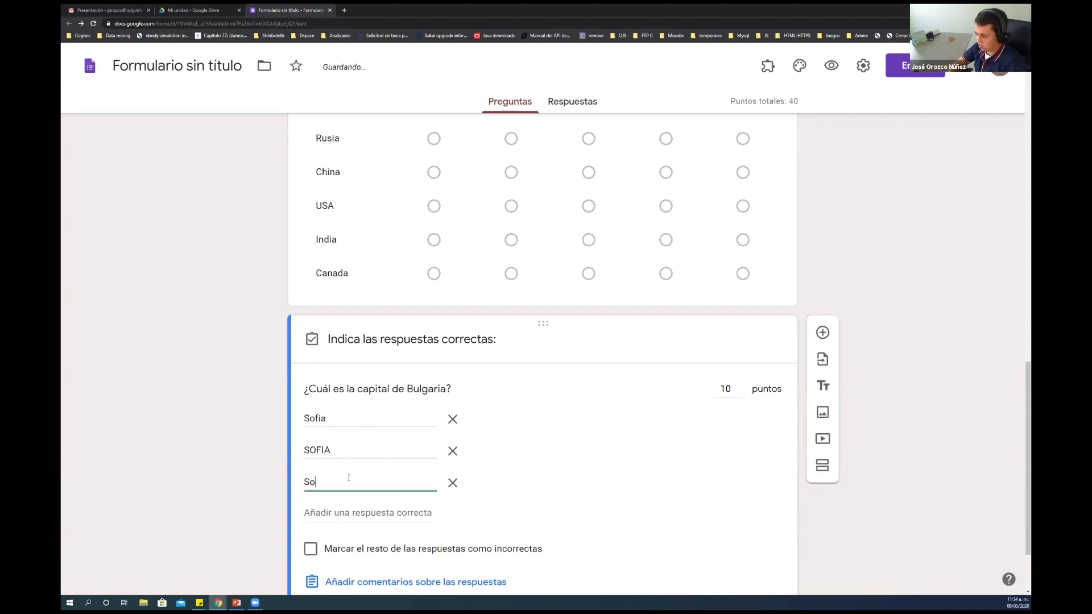
pyautogui.write('f{i')
pyautogui.press('BackSpace')
pyautogui.press('BackSpace')
pyautogui.write('{ia')
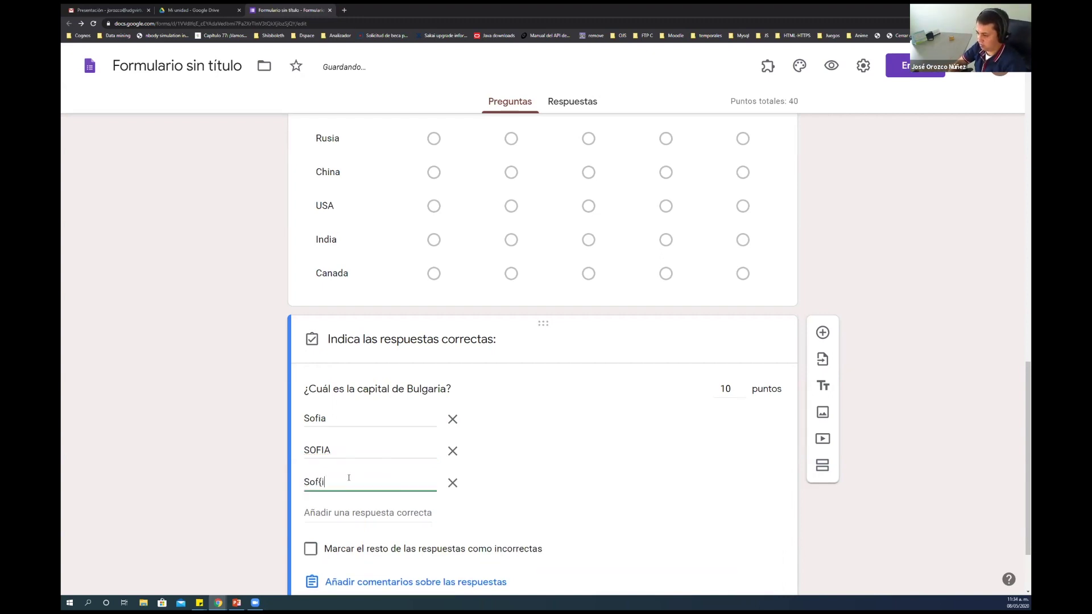
pyautogui.press('BackSpace')
pyautogui.press('BackSpace')
pyautogui.press('BackSpace')
pyautogui.write('{i')
pyautogui.press('BackSpace')
pyautogui.press('BackSpace')
pyautogui.write('{')
pyautogui.press('BackSpace')
pyautogui.press('BackSpace')
pyautogui.write('f{')
pyautogui.press('BackSpace')
pyautogui.write('ía')
pyautogui.click(346, 511)
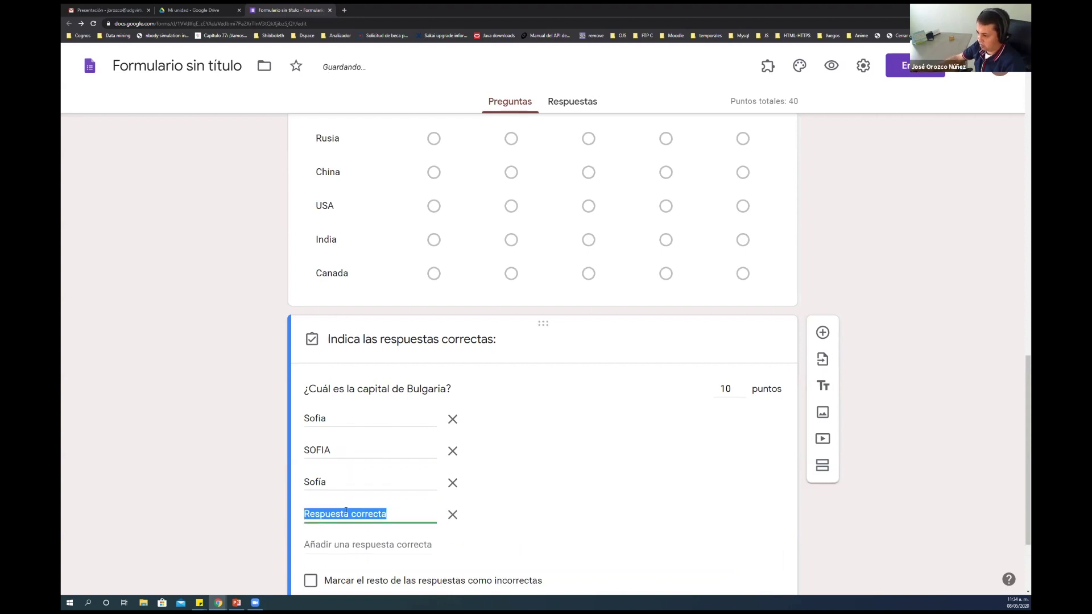
pyautogui.write('SOF{I')
pyautogui.press('BackSpace')
pyautogui.press('BackSpace')
pyautogui.write('{IA')
pyautogui.press('BackSpace')
pyautogui.press('BackSpace')
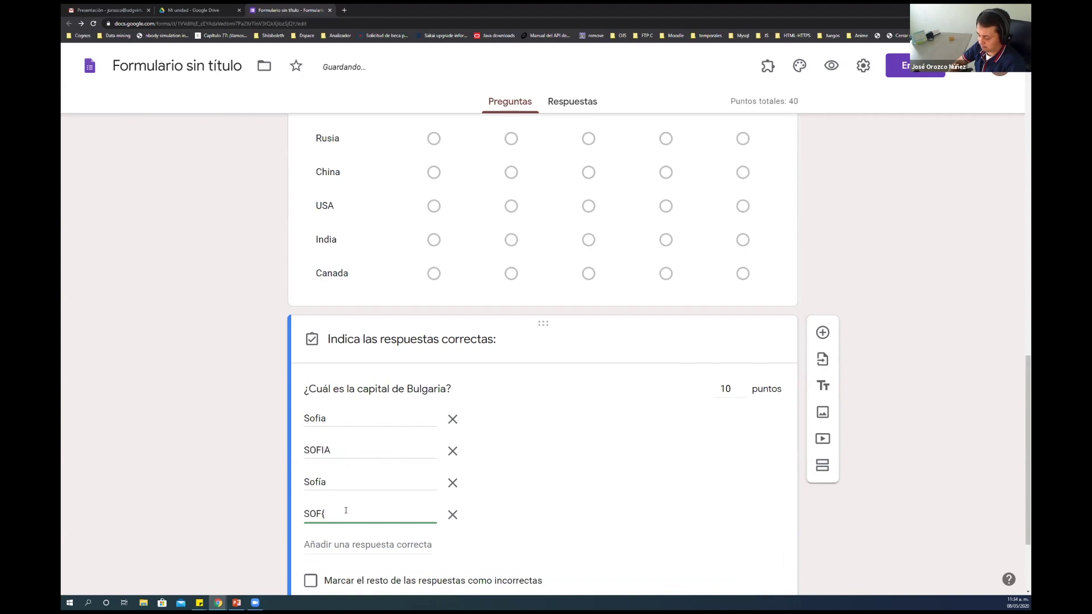
pyautogui.write('ÍA')
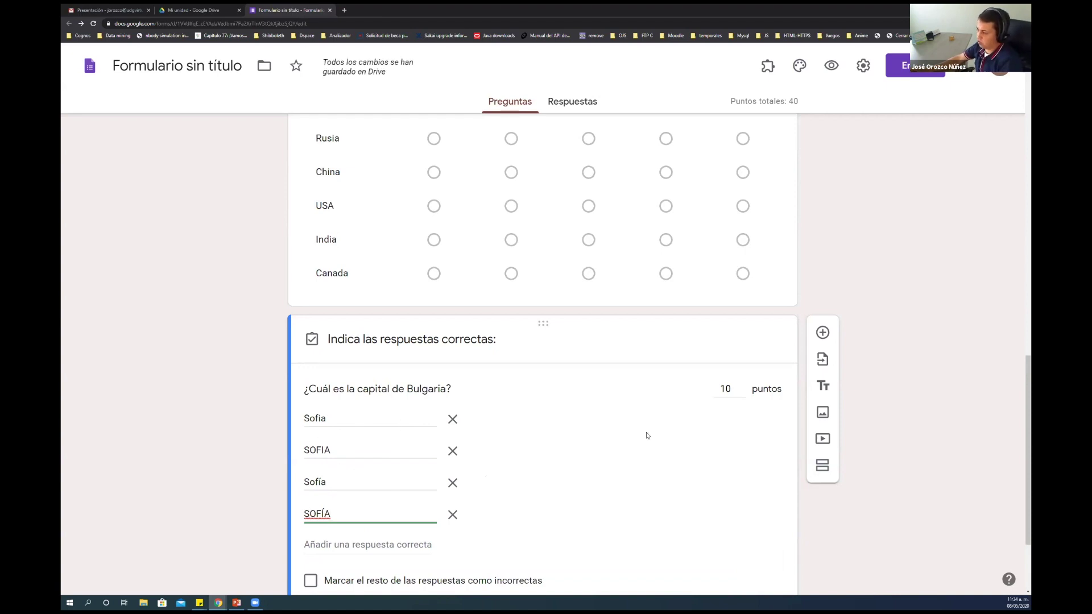
# Mark all other answers incorrect, finish the Bulgaria question, and add a new blank question
pyautogui.scroll(-1, 610, 452)
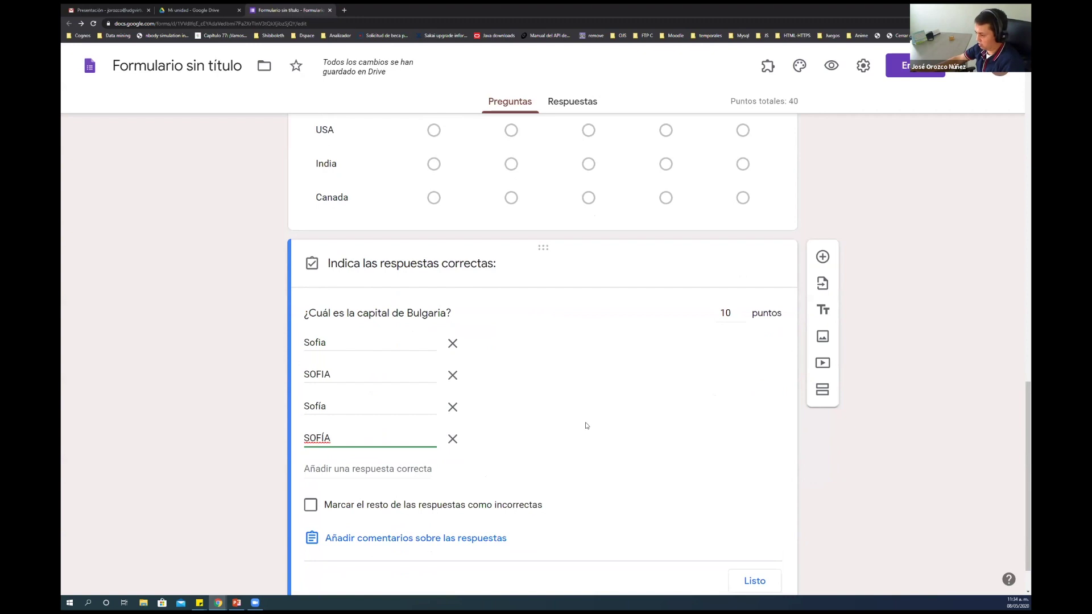
pyautogui.click(311, 505)
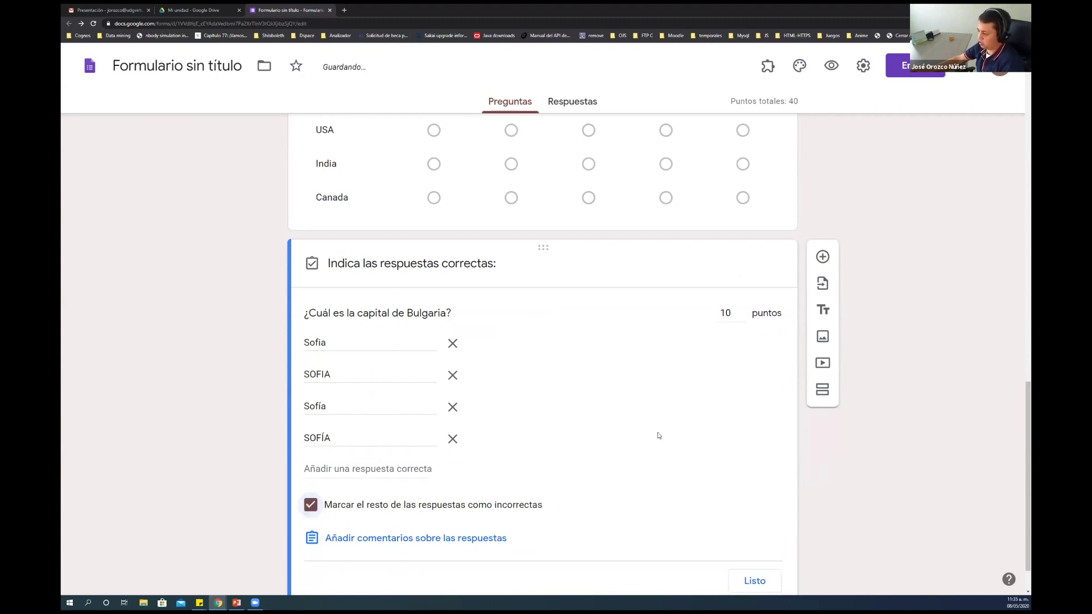
pyautogui.scroll(-1, 658, 436)
pyautogui.click(756, 528)
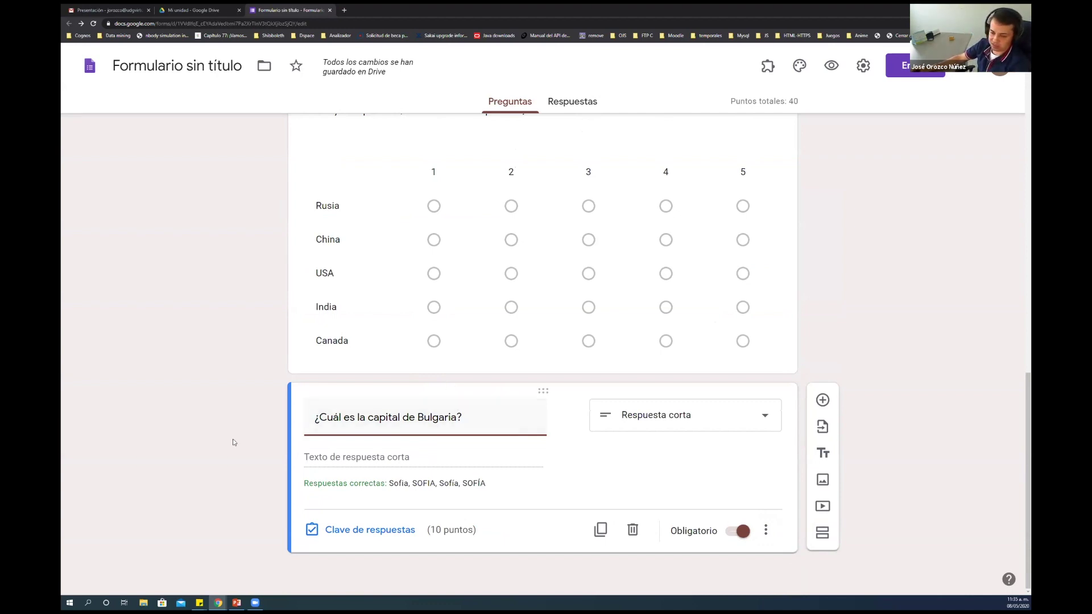
pyautogui.click(866, 362)
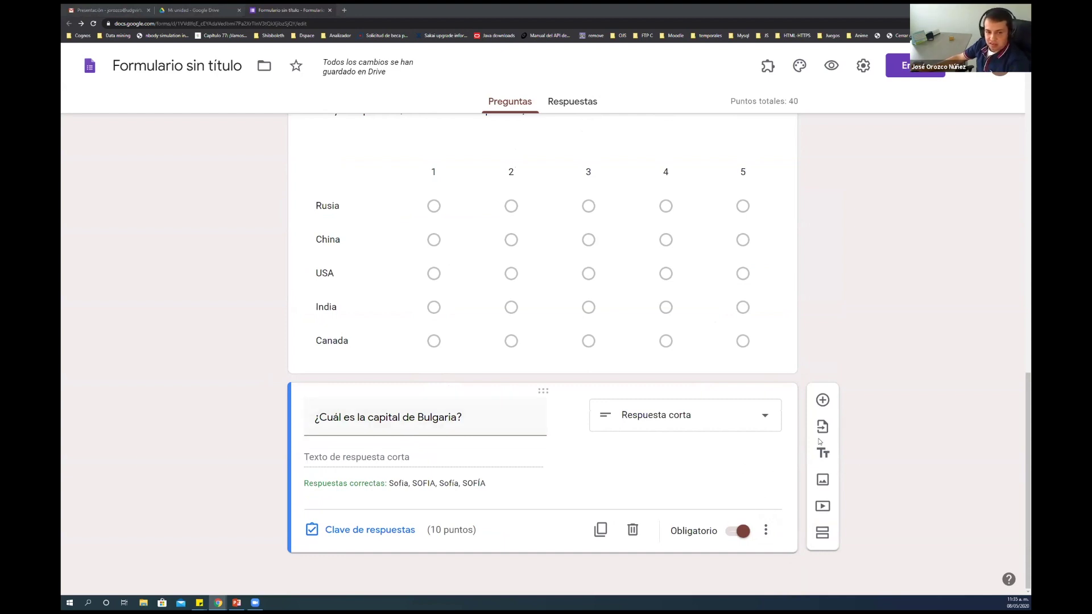
pyautogui.click(822, 400)
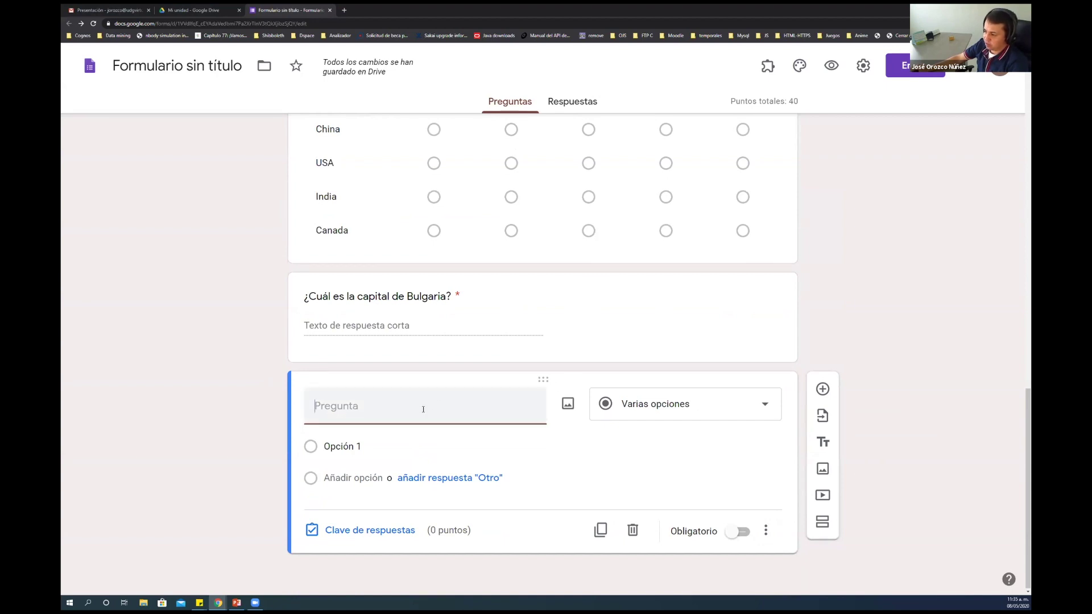
# Paste the question asking which countries lie in Asian territory and set its type to Casillas
pyautogui.click(497, 412)
pyautogui.write('Marca los países que se encuentran en territorio Asiático')
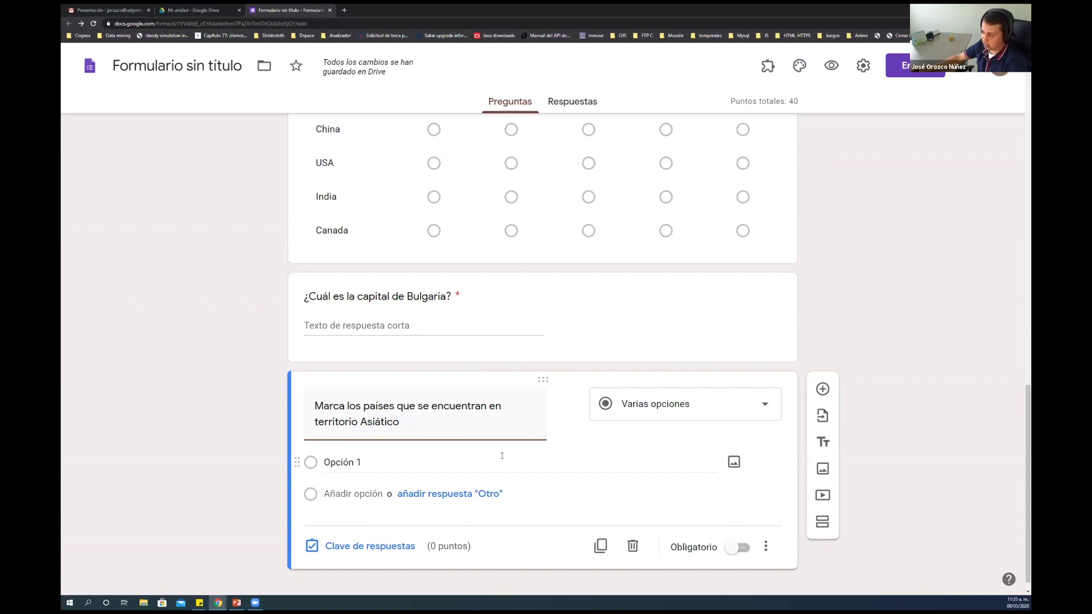
pyautogui.click(654, 409)
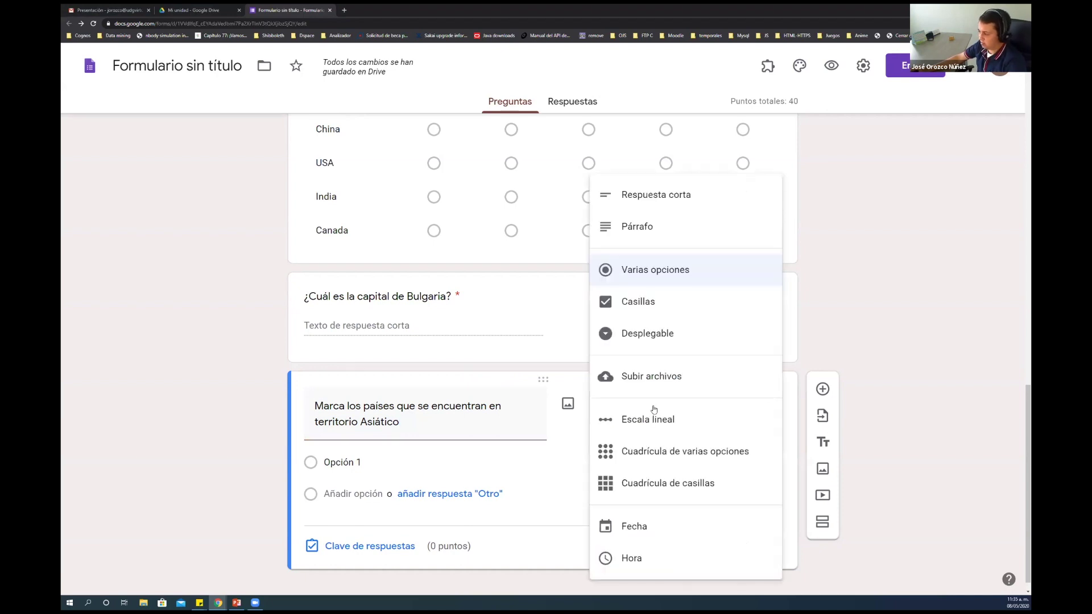
pyautogui.click(663, 304)
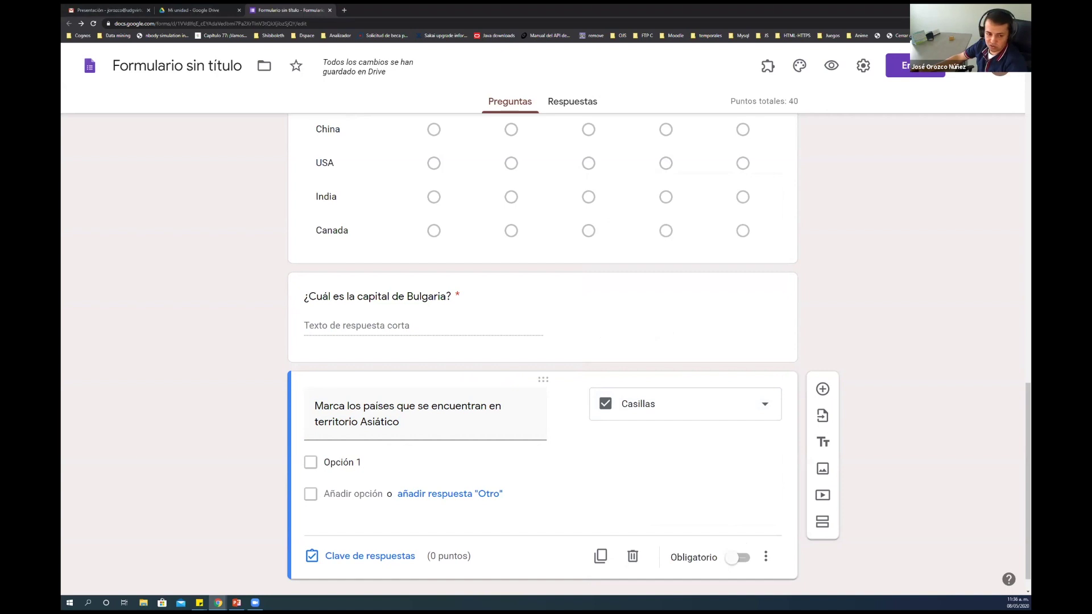
# Enter the options Turquia, Serbia, Japon, Arabia Saudita, Etiopía and Indonesia
pyautogui.click(360, 462)
pyautogui.write('Turquia')
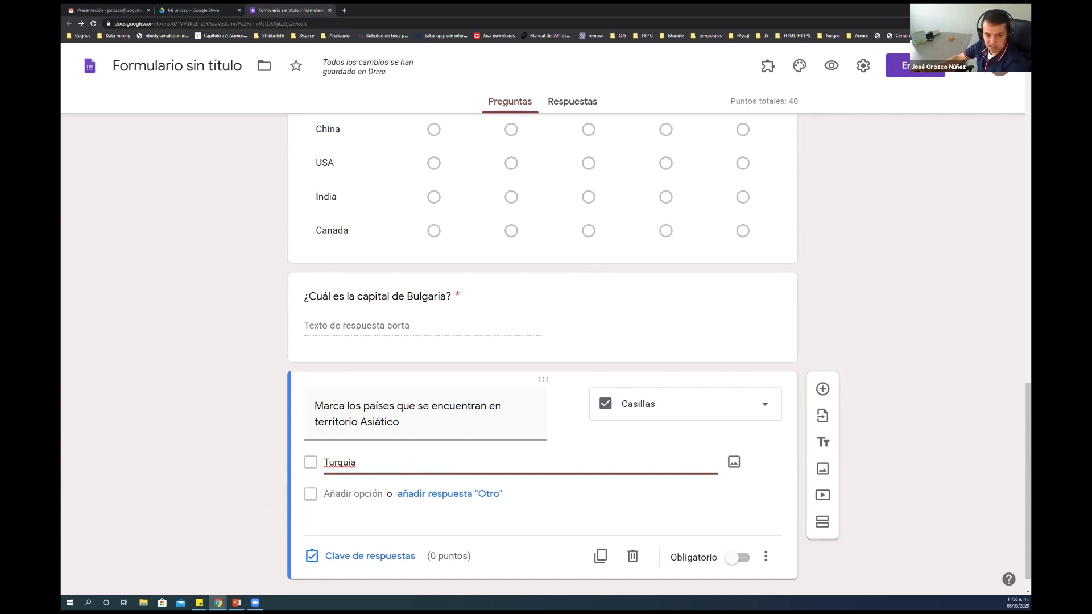
pyautogui.click(377, 494)
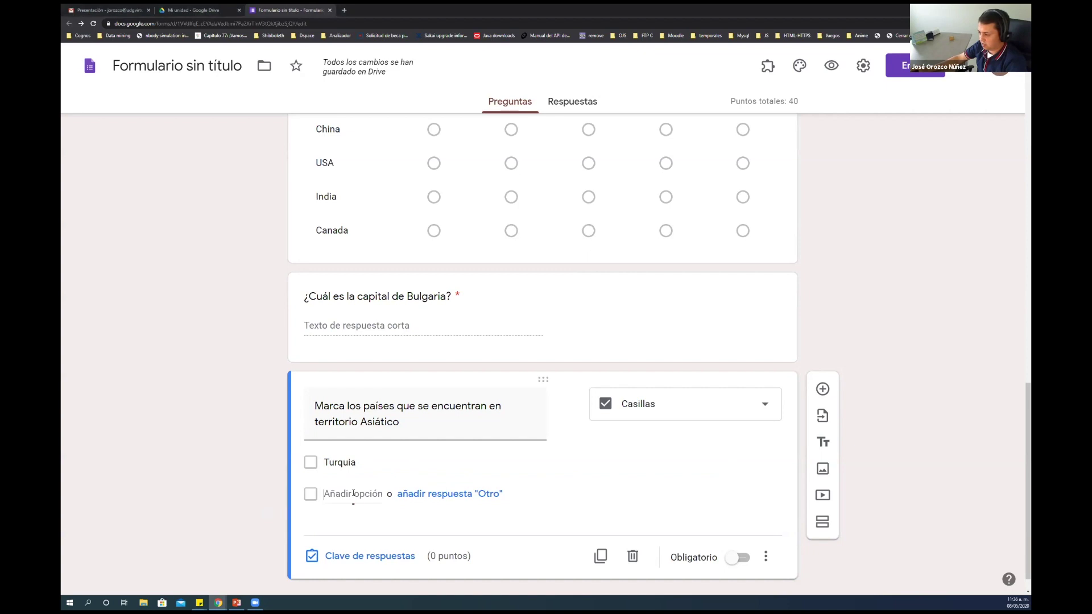
pyautogui.write('Serbia')
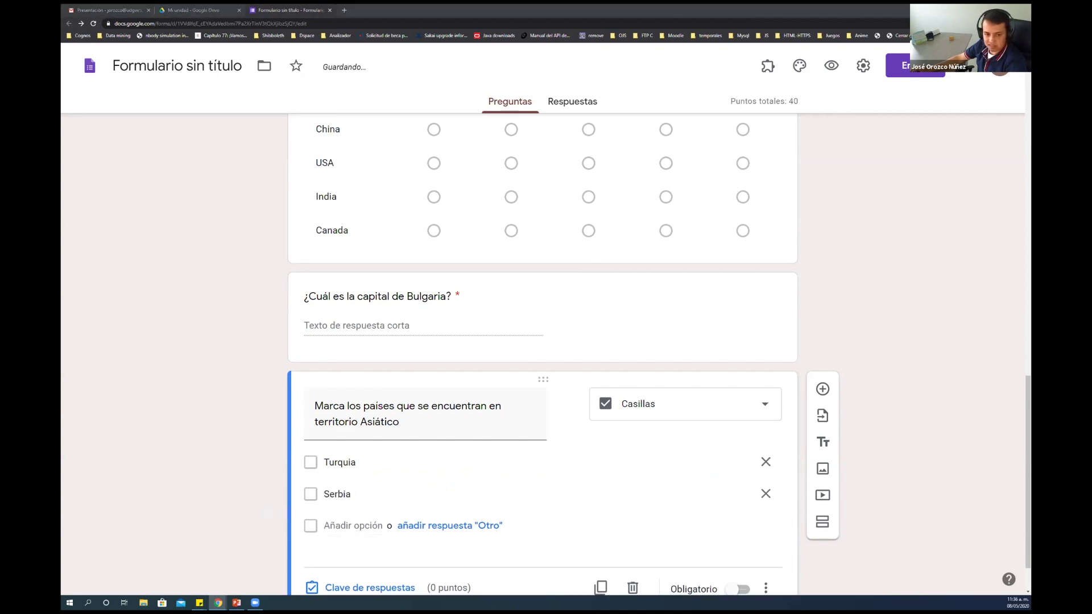
pyautogui.click(352, 526)
pyautogui.write('Japon')
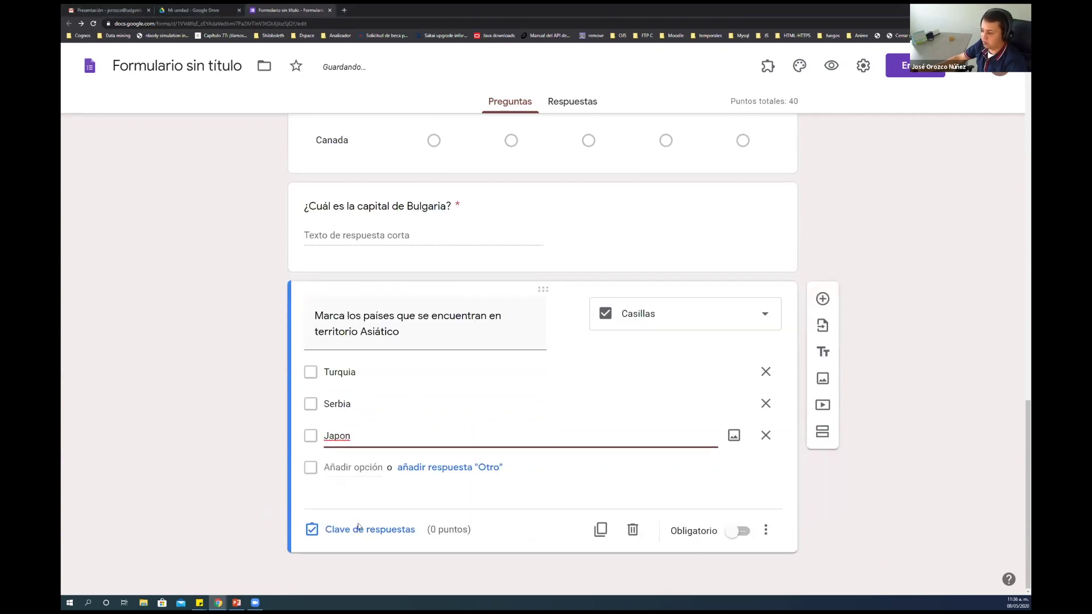
pyautogui.click(372, 469)
pyautogui.write('Arabia Saudita')
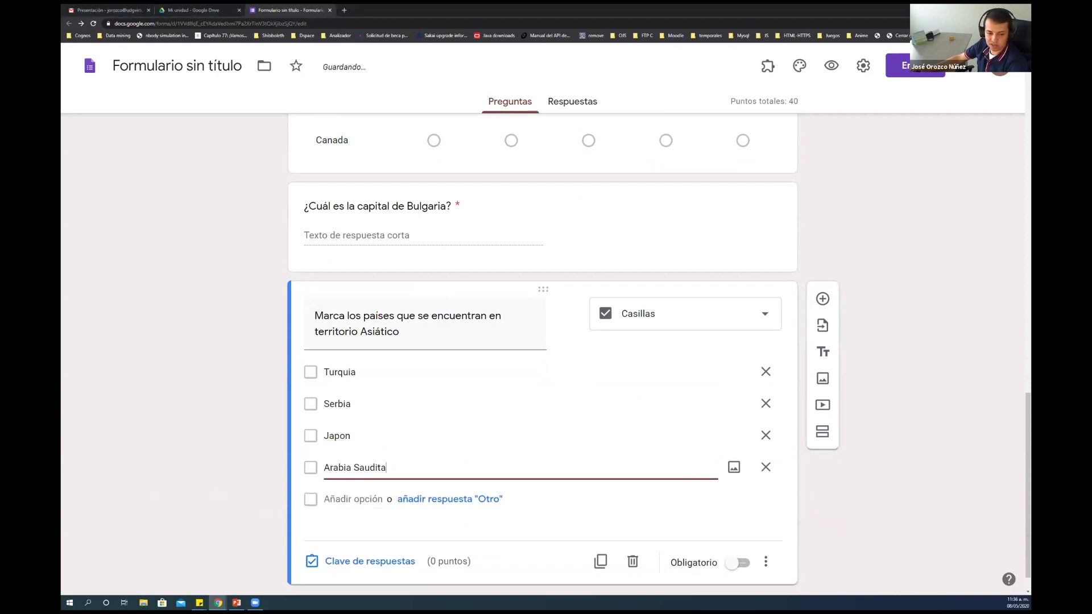
pyautogui.click(322, 488)
pyautogui.write('Etiopía')
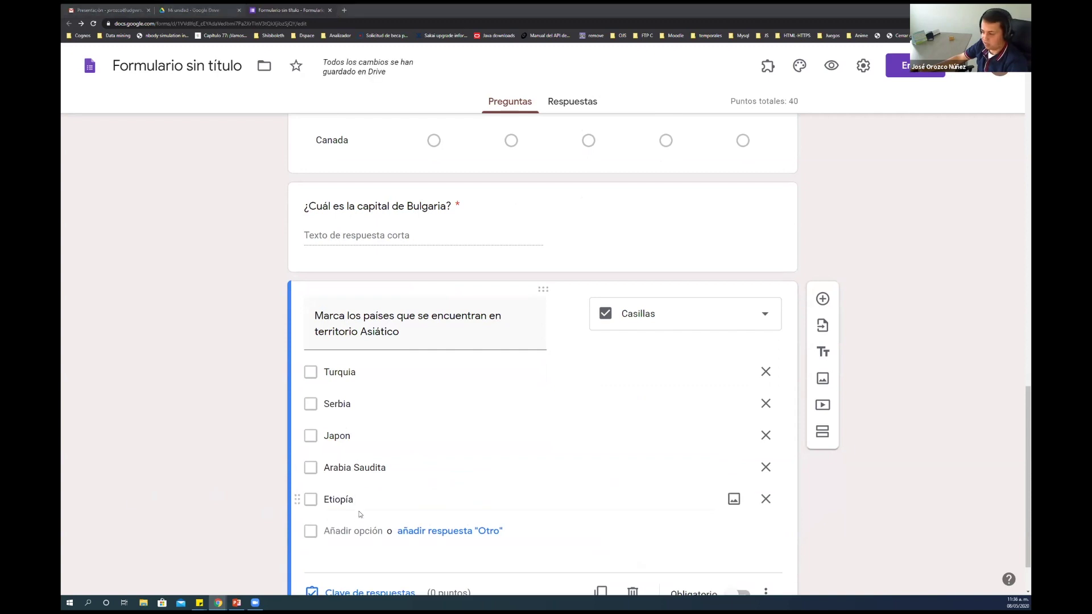
pyautogui.click(354, 531)
pyautogui.write('Indonesia')
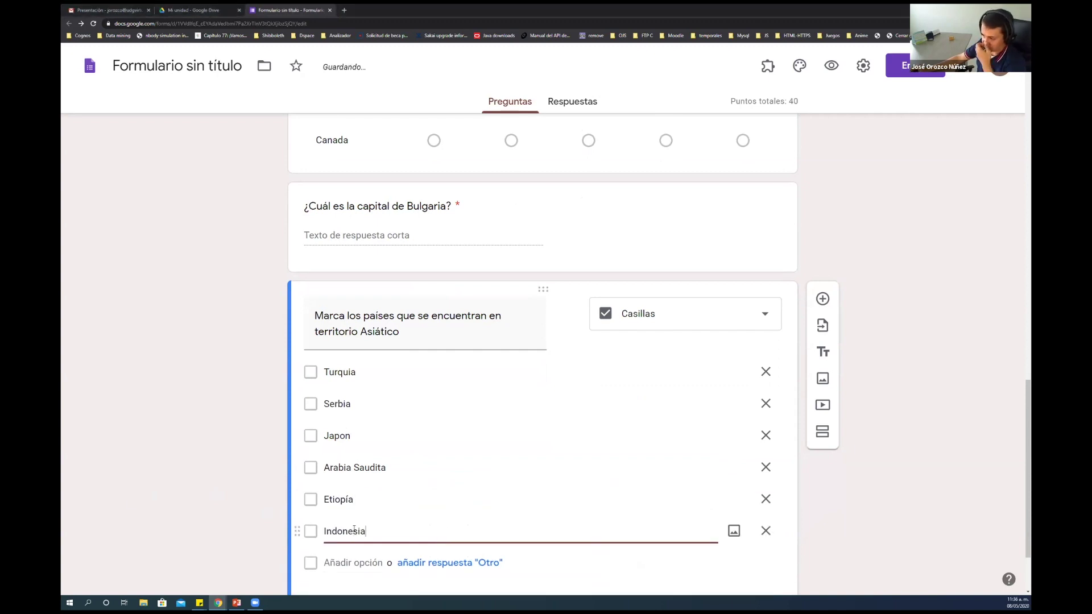
# Make the Asian-countries question required and open its answer key
pyautogui.scroll(-2, 353, 531)
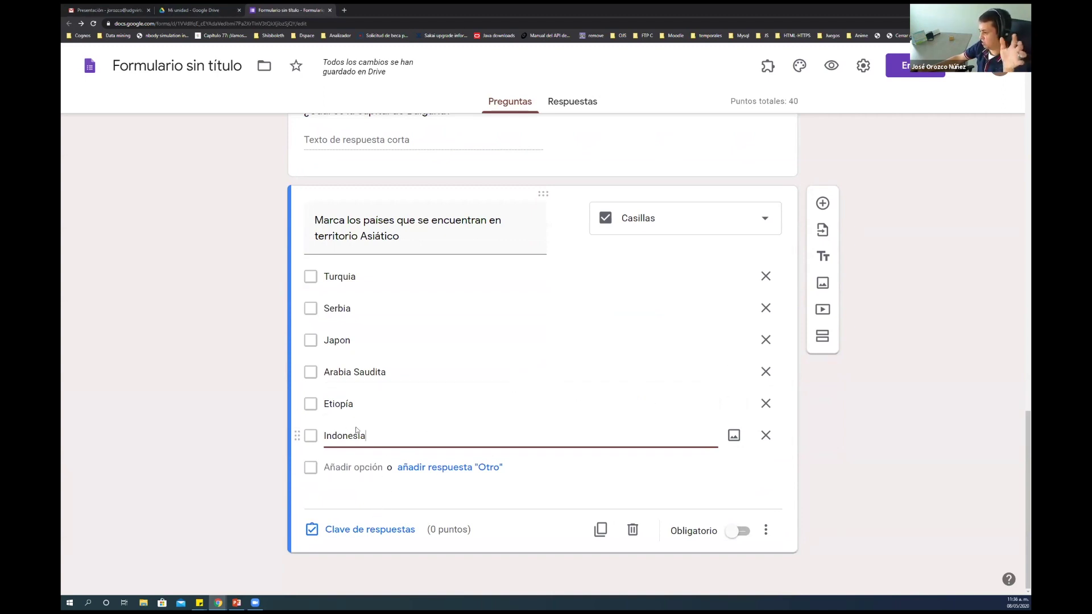
pyautogui.click(739, 531)
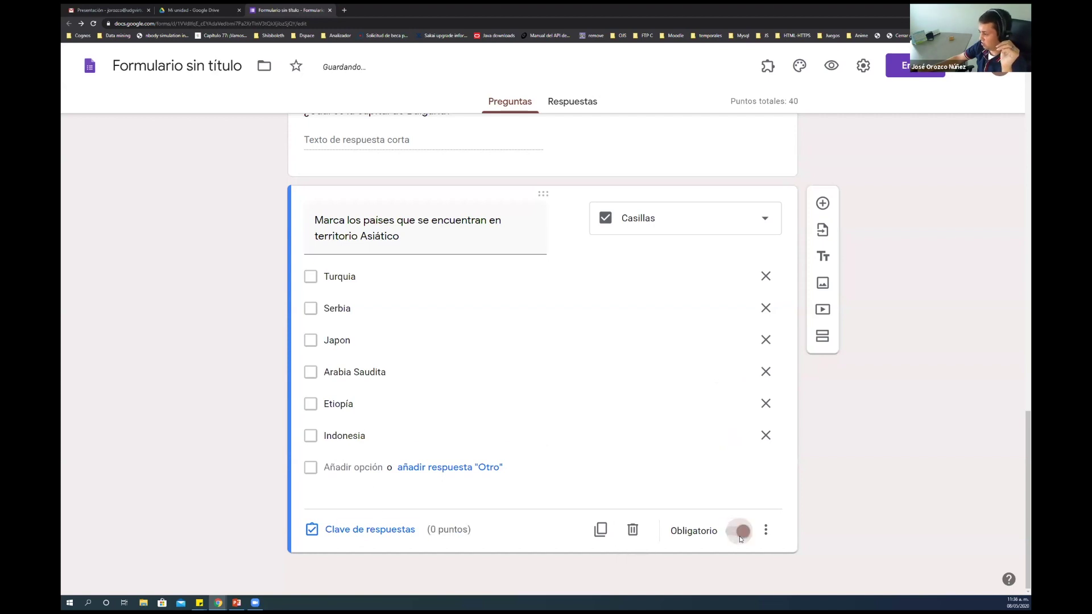
pyautogui.click(376, 529)
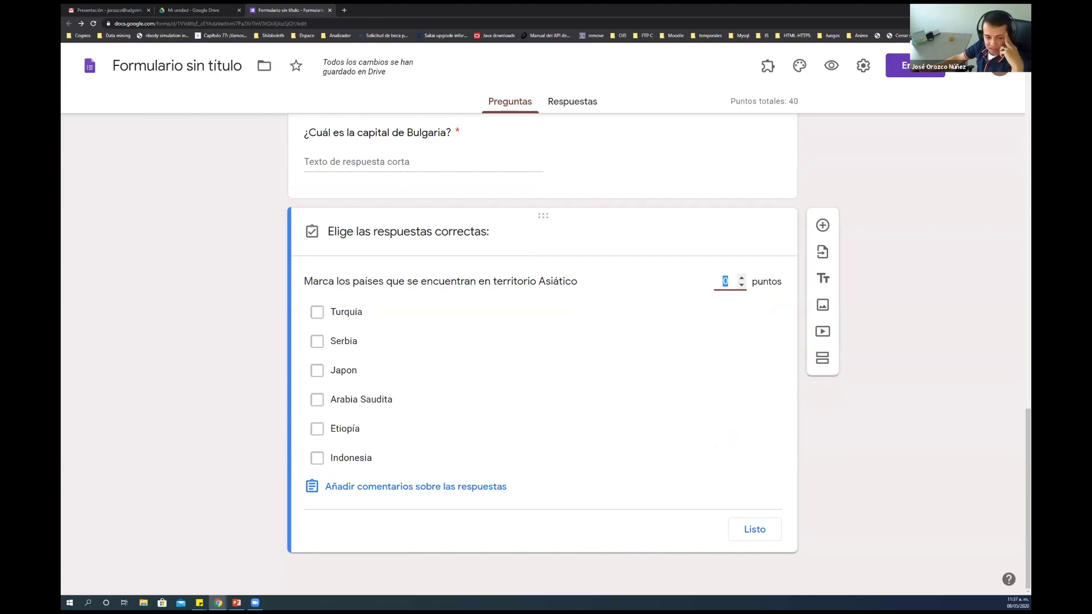
# Mark Turquia, Japon, Arabia Saudita and Indonesia as the correct answers
pyautogui.click(316, 312)
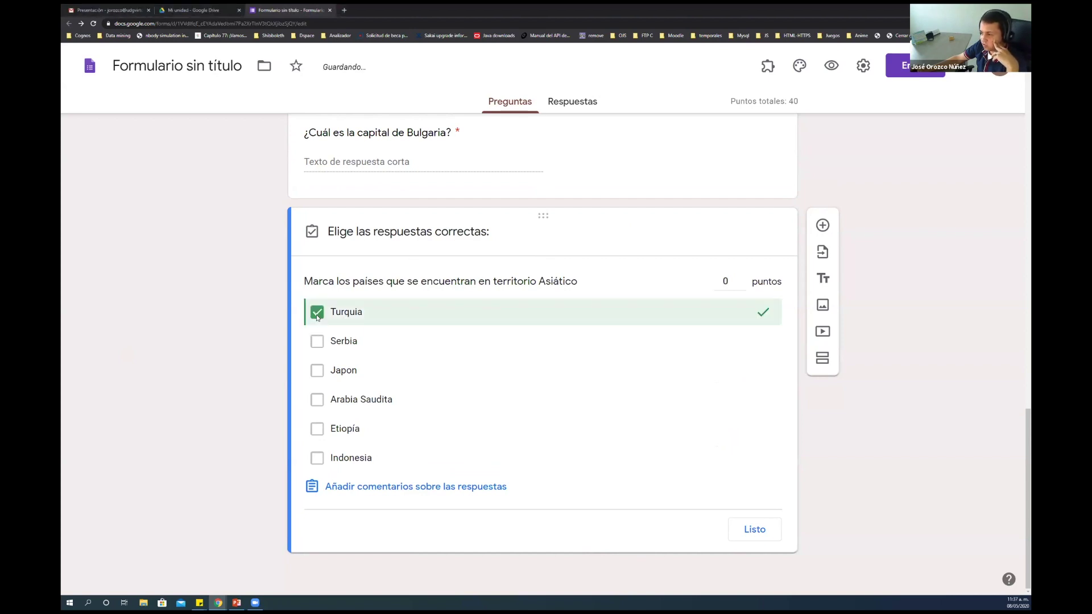
pyautogui.click(317, 371)
pyautogui.click(319, 405)
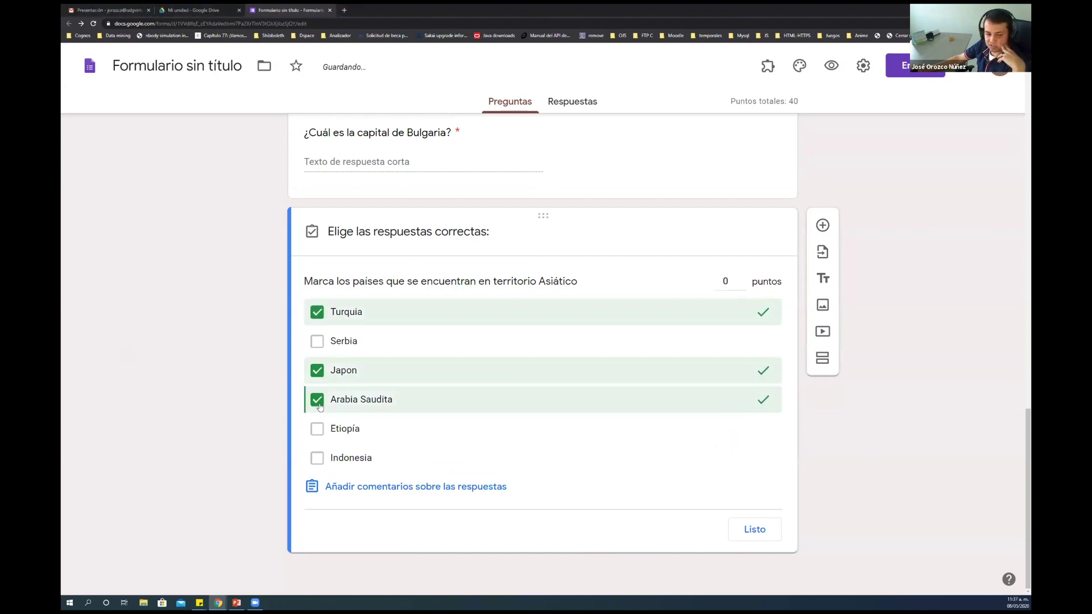
pyautogui.click(317, 457)
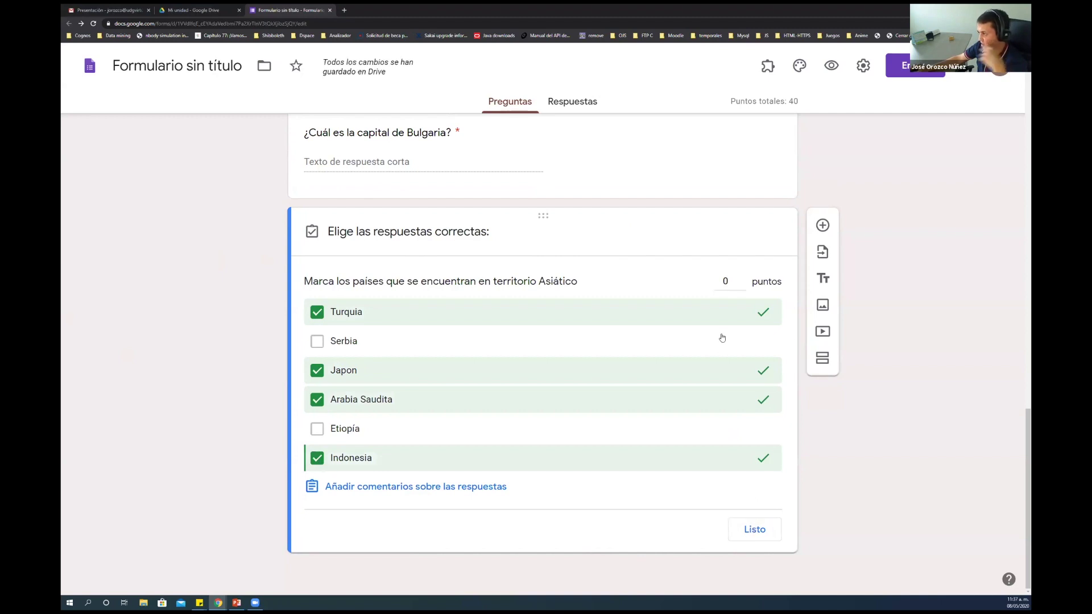
# Set the question to 20 points and confirm the quiz total of 60
pyautogui.click(728, 281)
pyautogui.write('20')
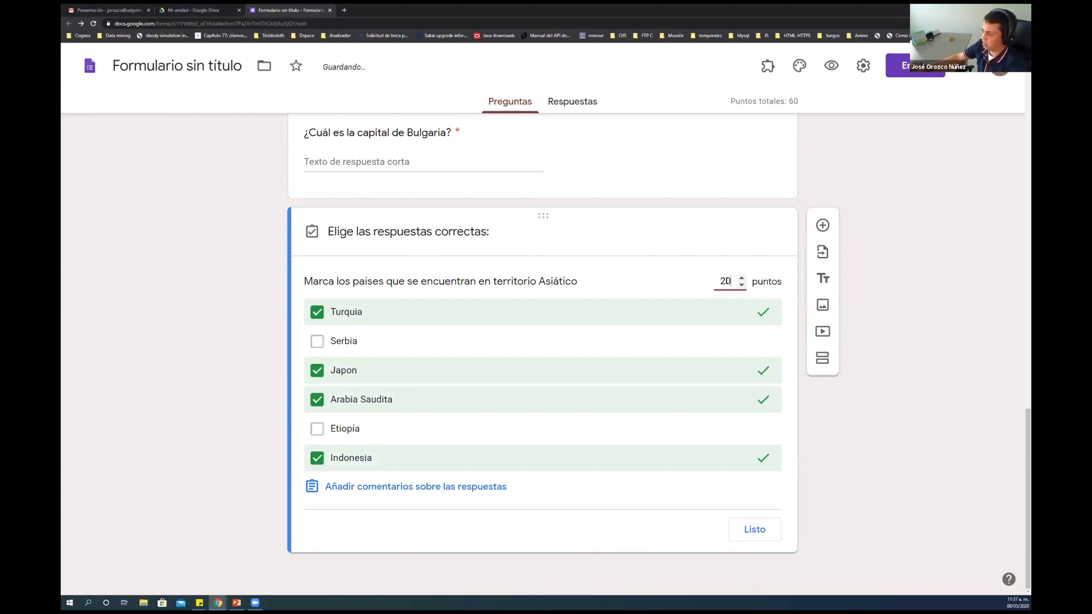
pyautogui.click(756, 538)
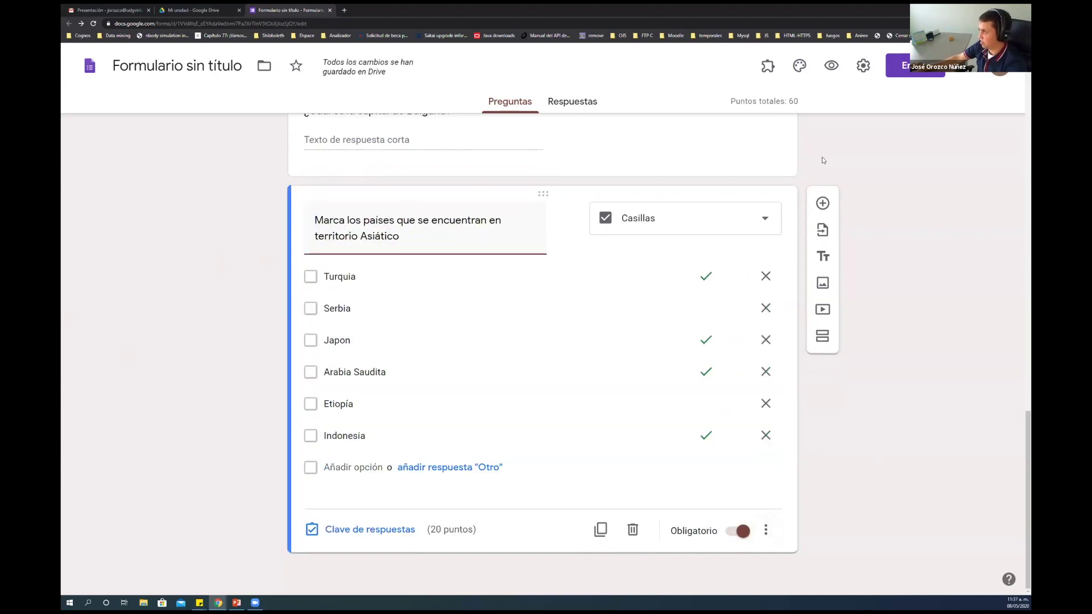
pyautogui.click(793, 99)
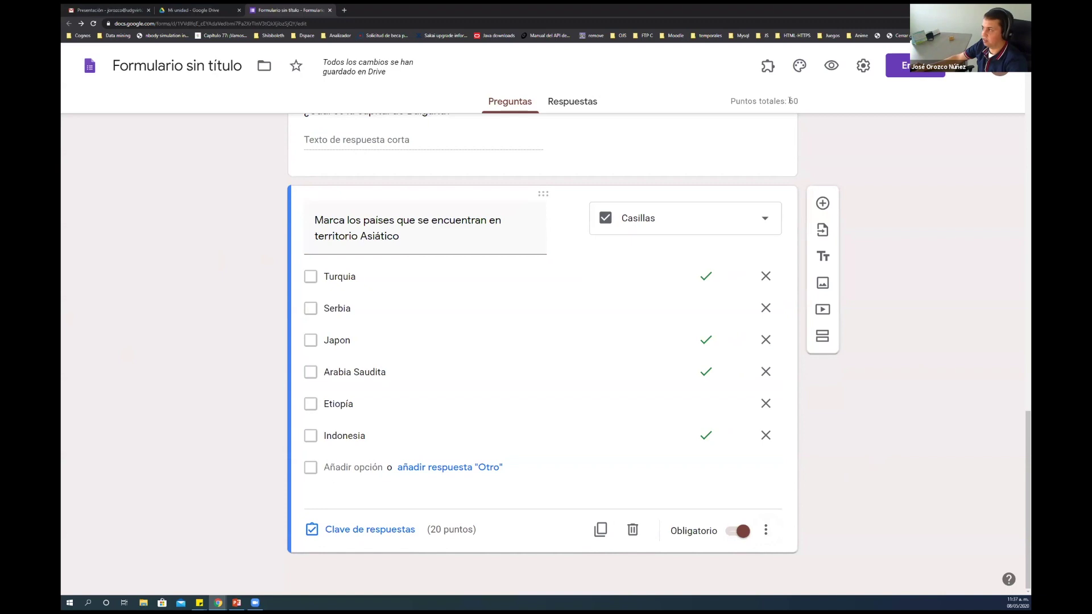
pyautogui.tripleClick(792, 100)
pyautogui.click(793, 105)
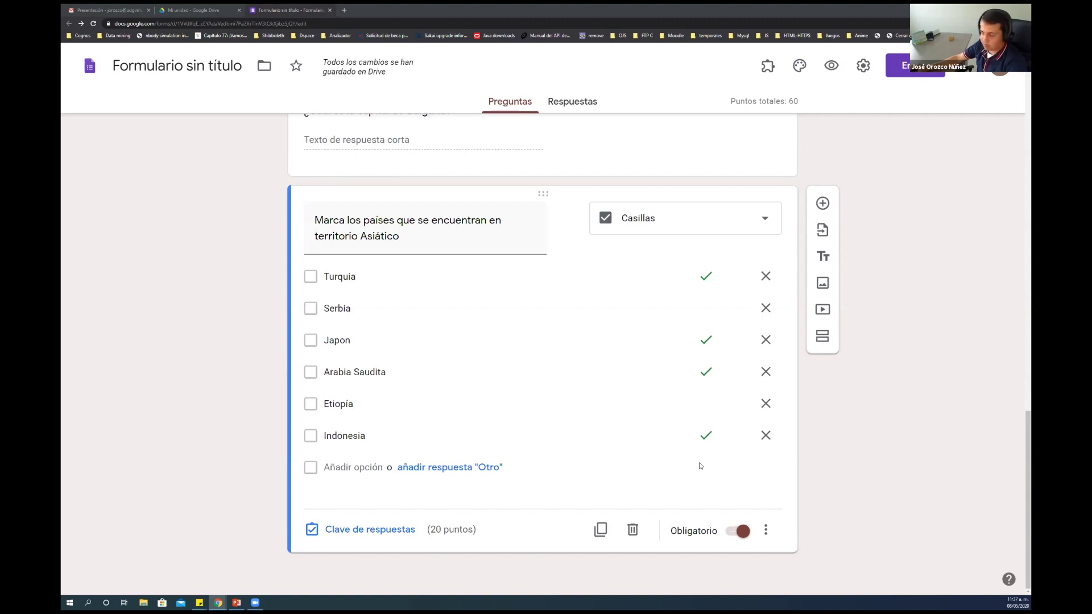
# Add a new question and paste the text asking to convert 60° 15' 38'' to decimal
pyautogui.click(822, 203)
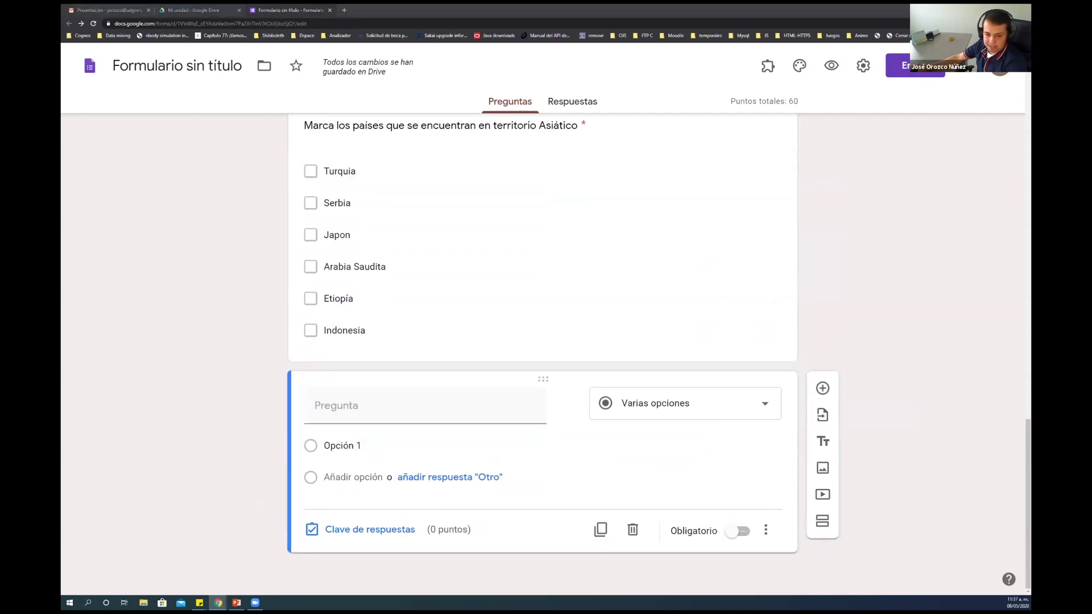
pyautogui.click(364, 406)
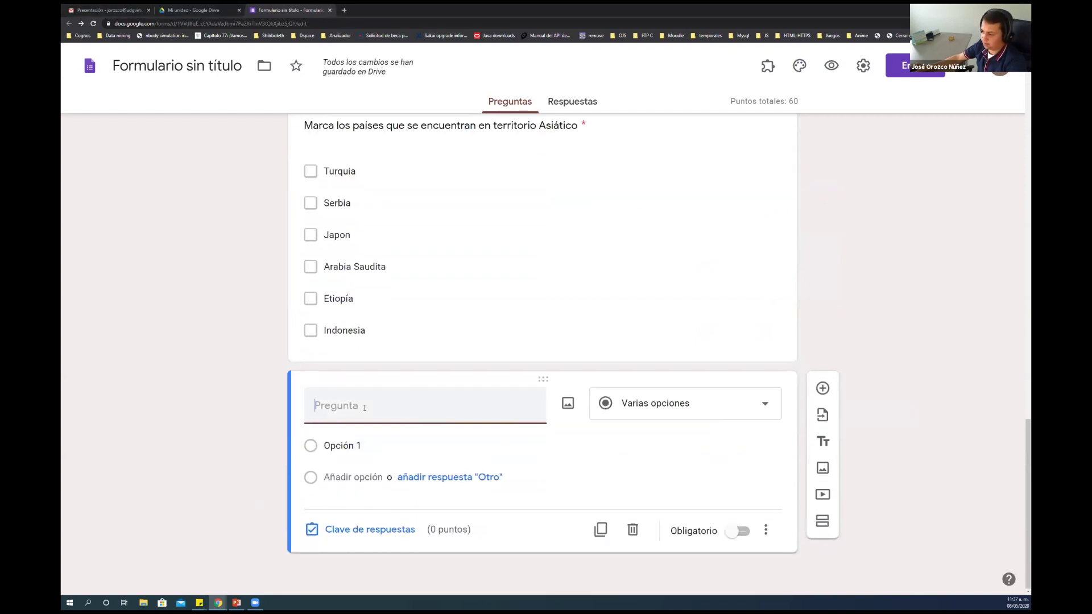
pyautogui.write('Convierte las siguientes coordenadas a su equivalente en decimal: 60° 15\' 38" : (Cortar a 4 decimales)')
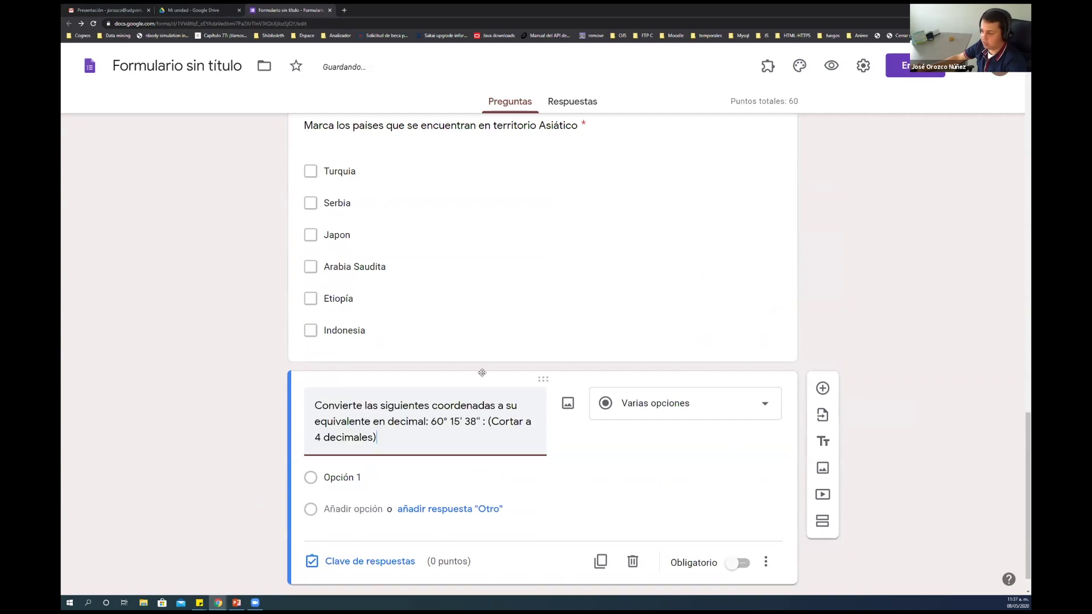
pyautogui.click(481, 354)
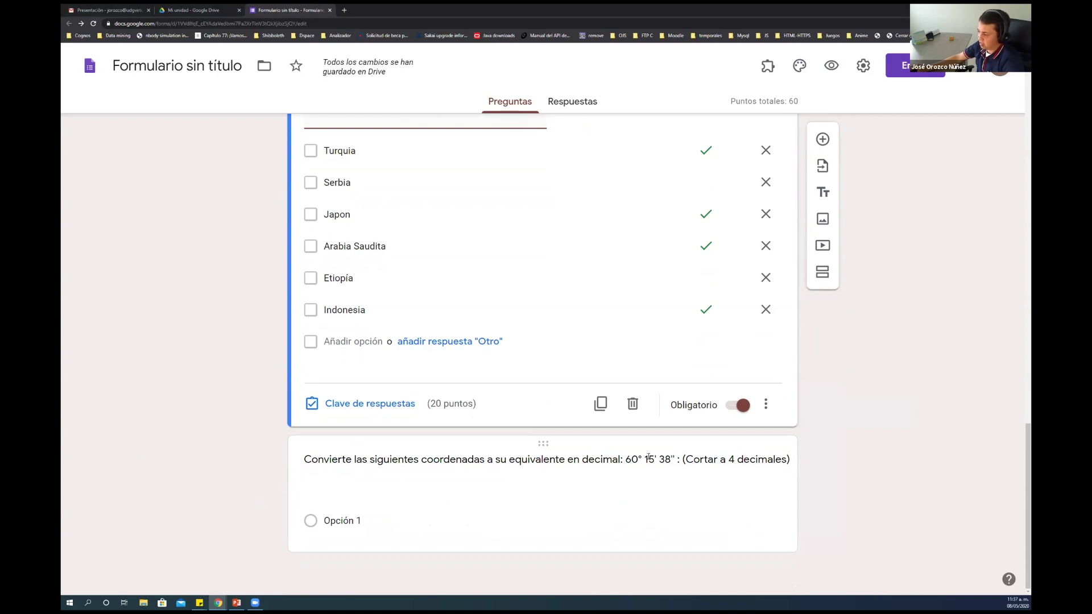
# Check the degree sign after 60 in the coordinate question's title
pyautogui.click(674, 459)
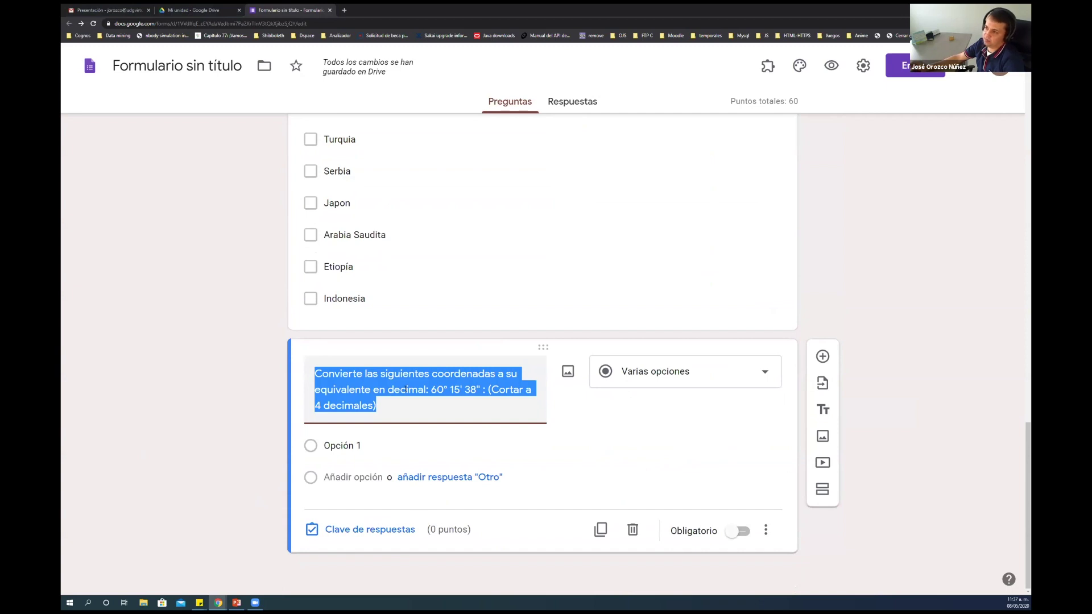
pyautogui.click(447, 389)
pyautogui.hotkey('shift', 'Right')
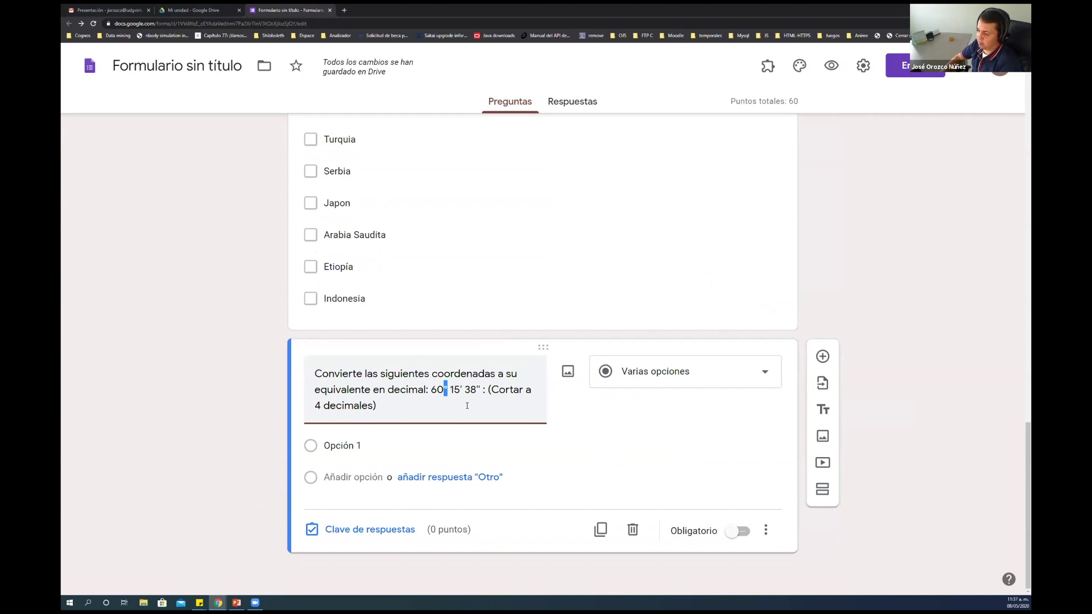
pyautogui.click(571, 339)
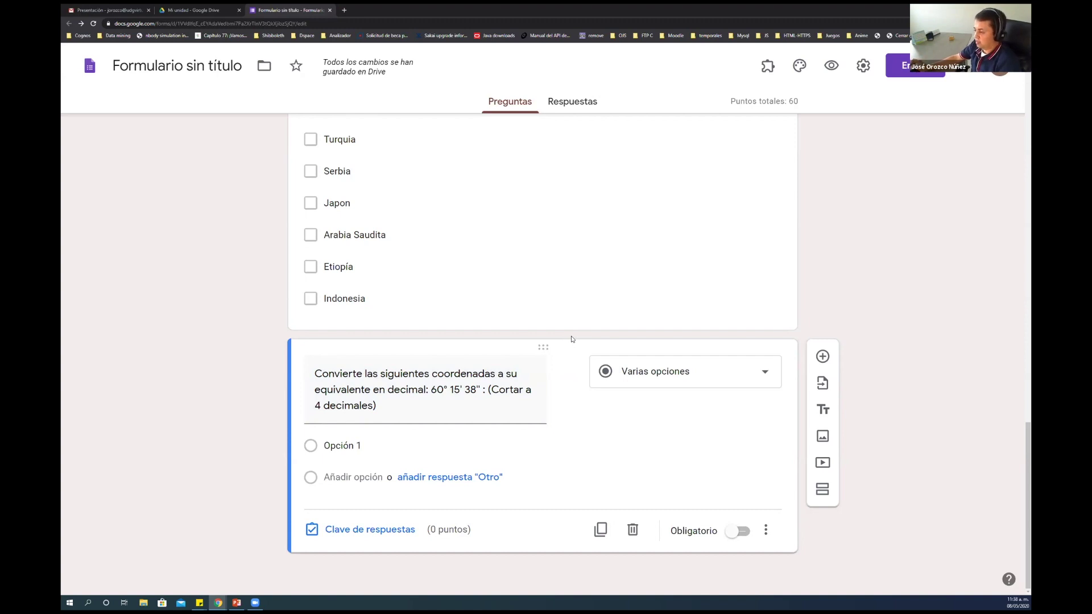
pyautogui.tripleClick(446, 388)
pyautogui.click(447, 388)
pyautogui.hotkey('shift', 'Left')
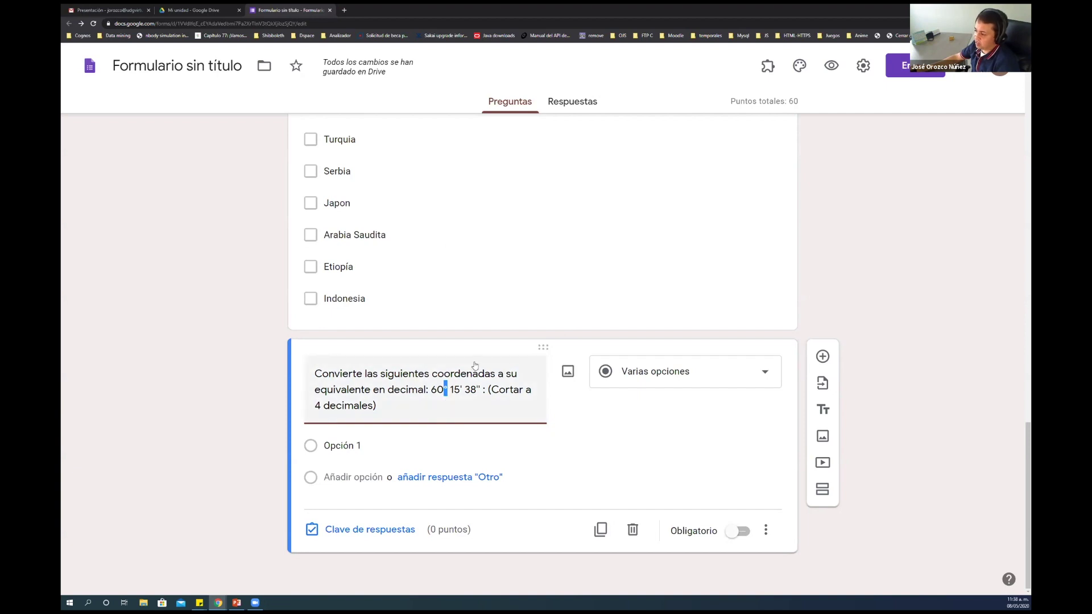
pyautogui.click(438, 403)
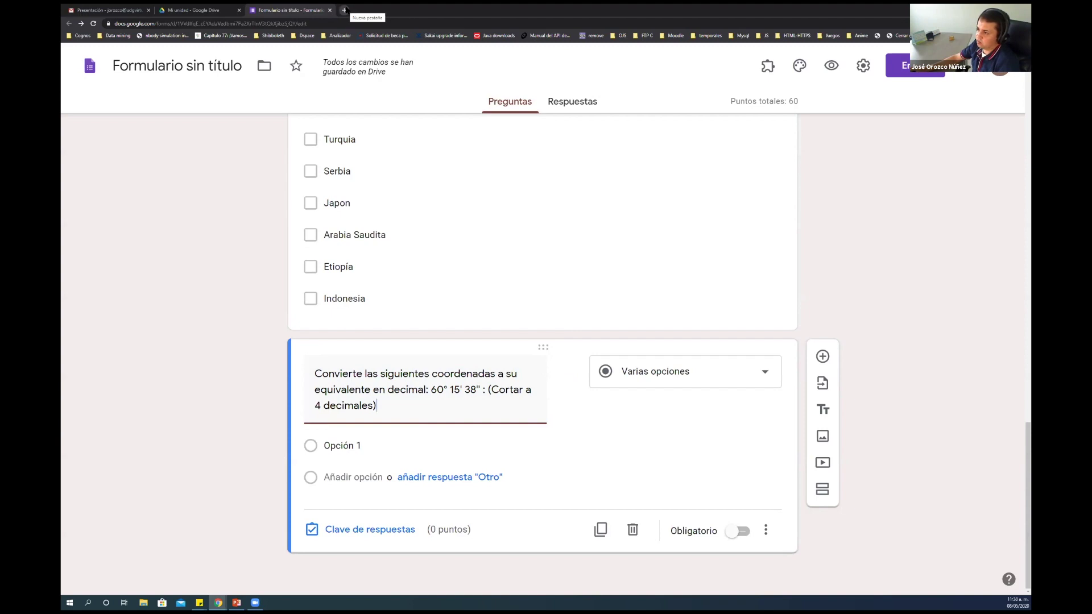
# Search Google for 'caractar sigma' in a new tab and select the Σ σ ς symbols
pyautogui.click(343, 10)
pyautogui.write('google.com')
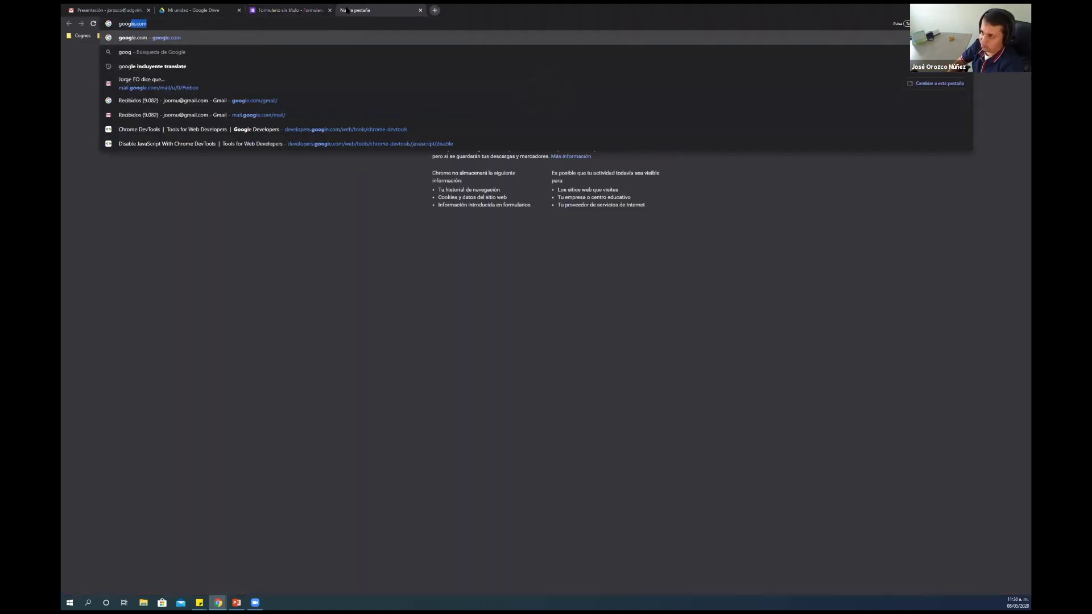
pyautogui.press('Return')
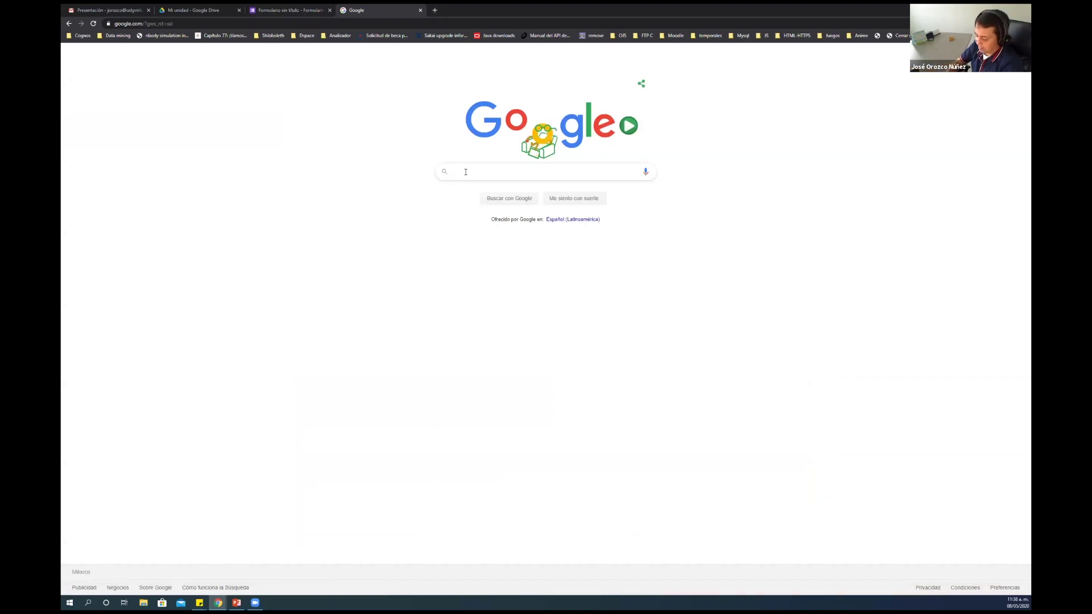
pyautogui.write('cara')
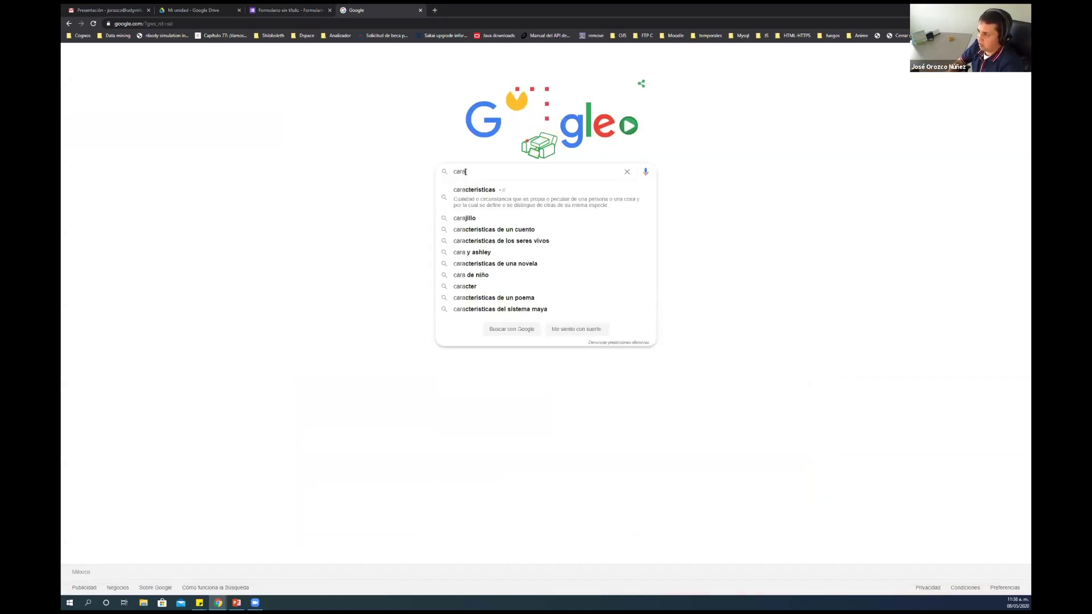
pyautogui.write('cterer')
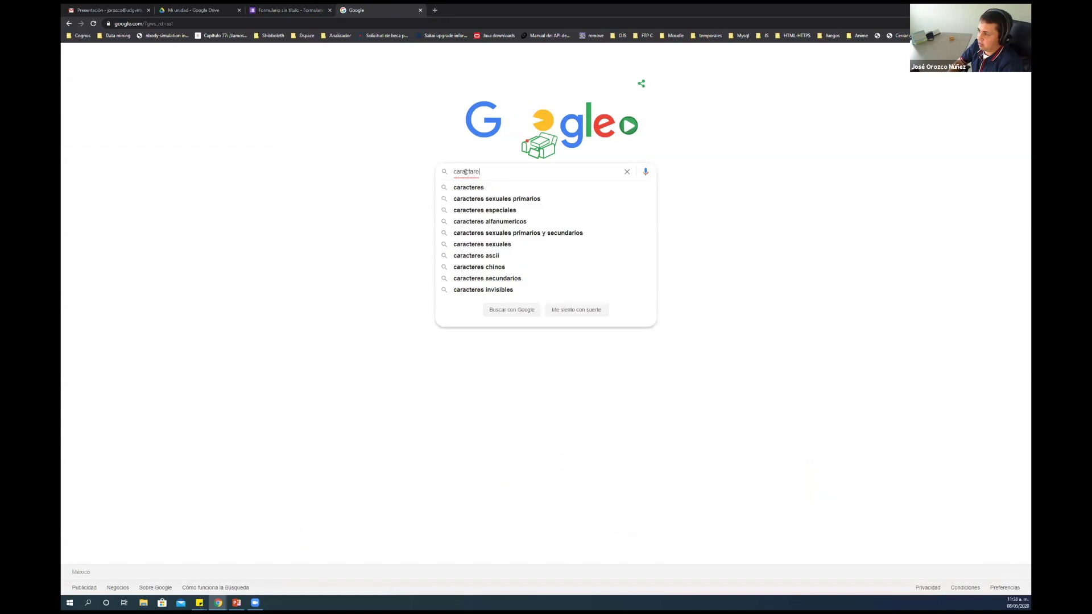
pyautogui.press('BackSpace')
pyautogui.press('BackSpace')
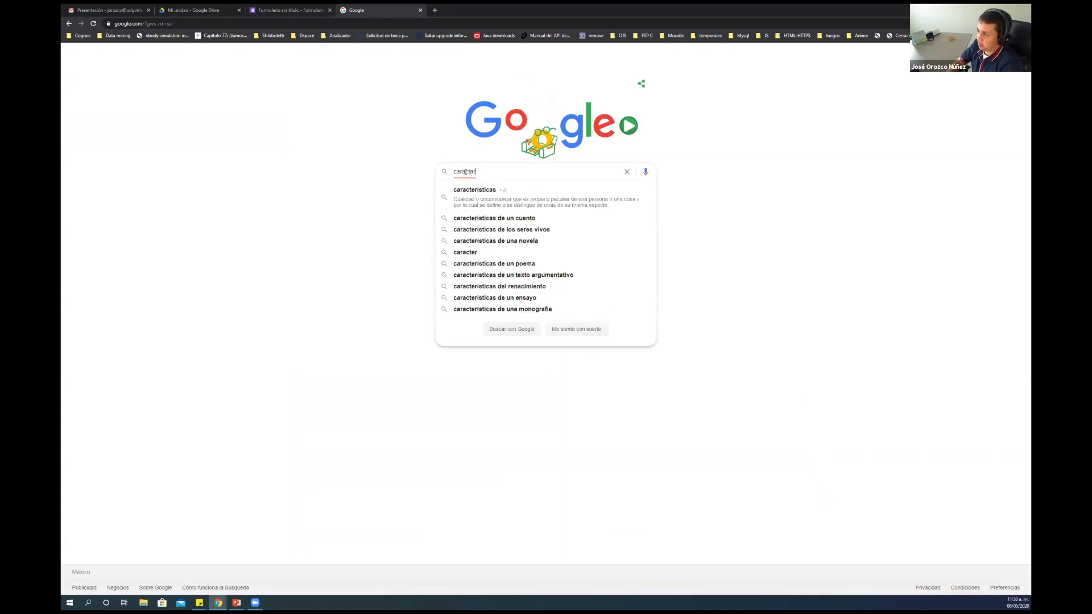
pyautogui.write('sigma')
pyautogui.press('Return')
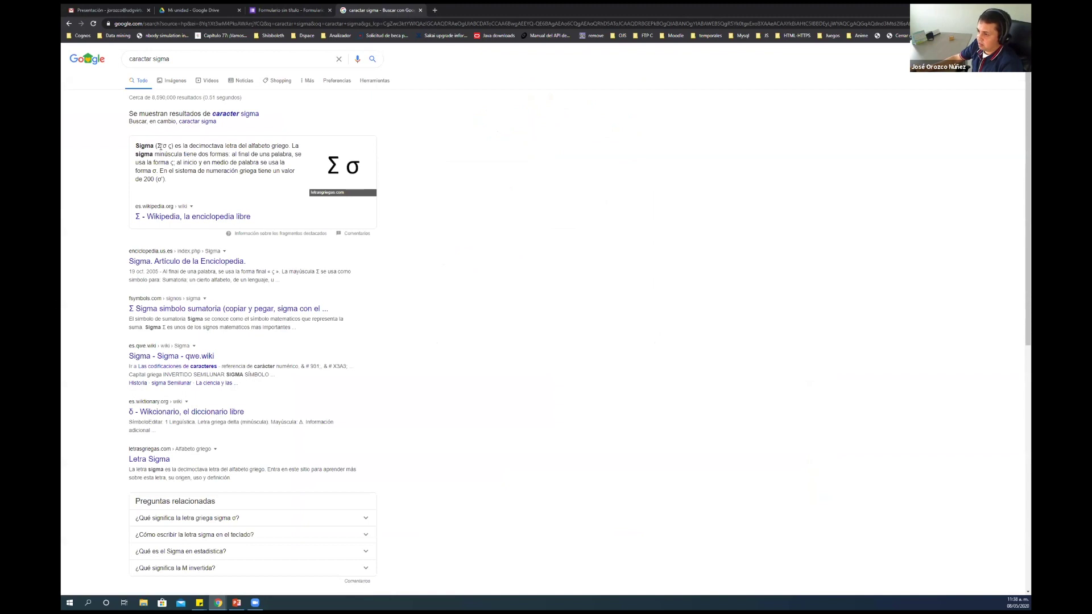
pyautogui.moveTo(159, 146); pyautogui.dragTo(172, 146)
pyautogui.hotkey('ctrl', 'c')
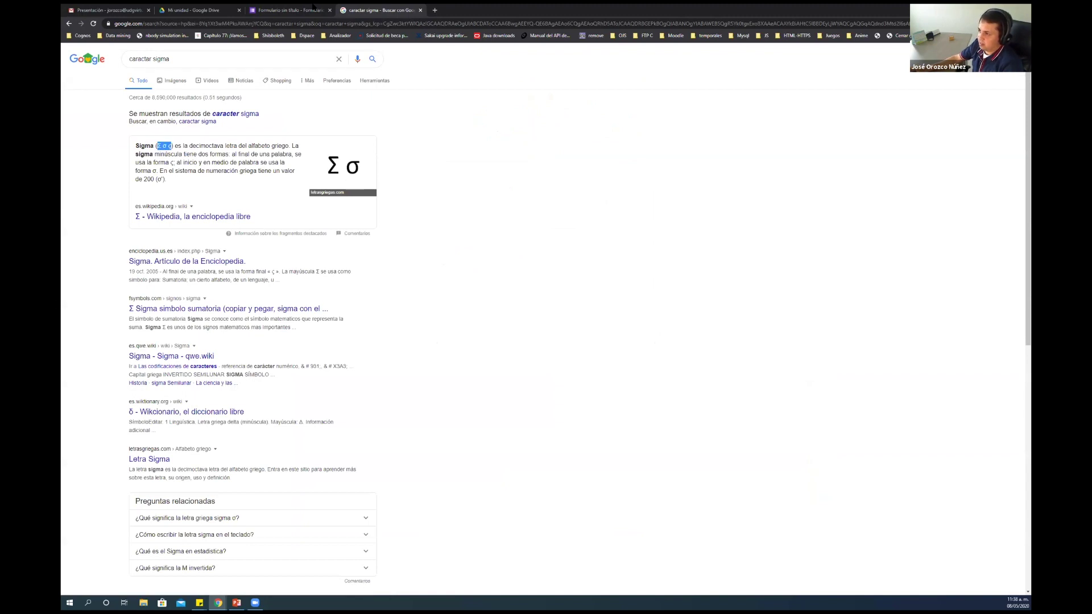
# Paste the Σ σ ς symbols at the end of the coordinate question's title, then delete them
pyautogui.click(313, 6)
pyautogui.click(430, 409)
pyautogui.hotkey('ctrl', 'v')
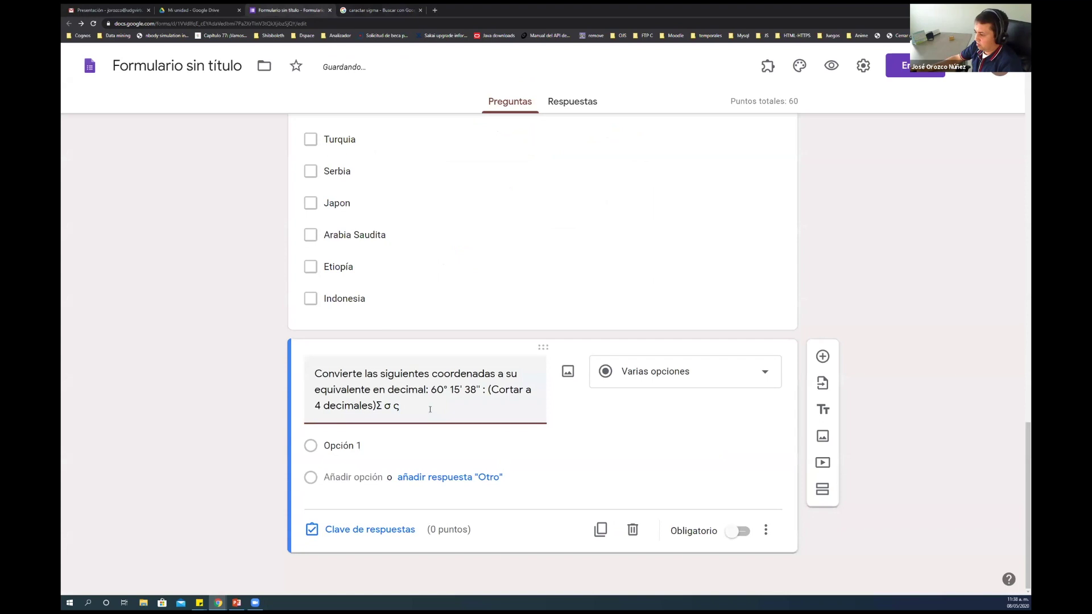
pyautogui.press('Left')
pyautogui.press('Left')
pyautogui.press('Left')
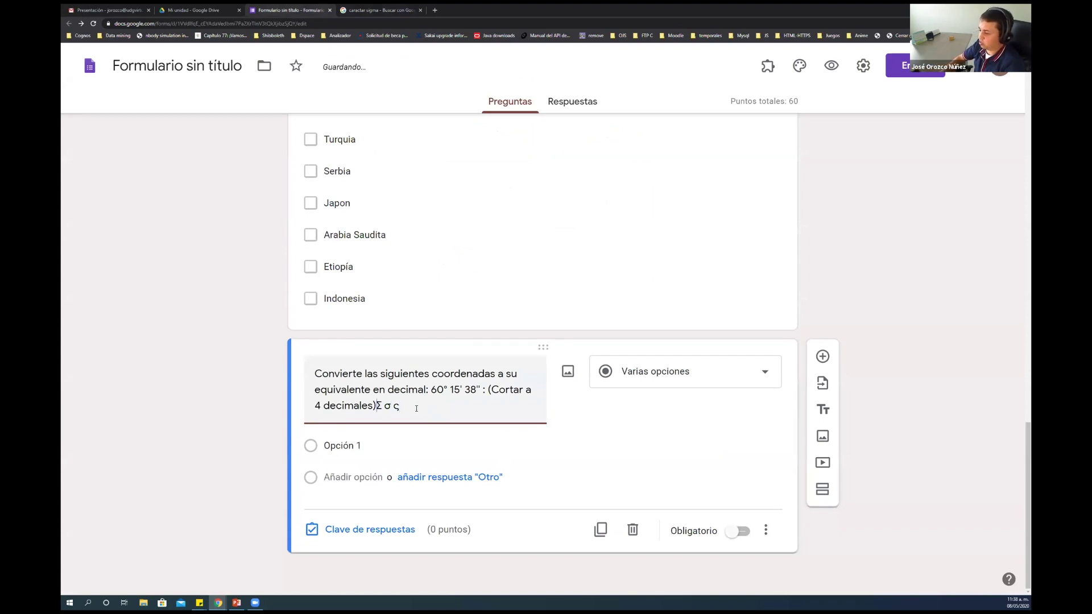
pyautogui.hotkey('shift', 'Right')
pyautogui.hotkey('shift', 'Right')
pyautogui.hotkey('shift', 'Right')
pyautogui.hotkey('shift', 'Right')
pyautogui.hotkey('shift', 'Right')
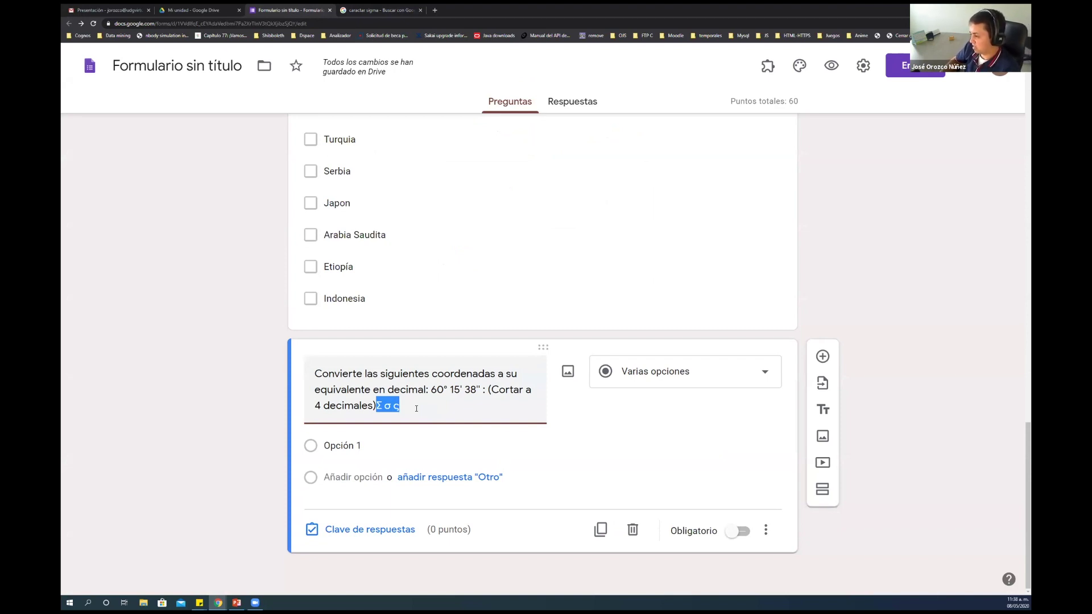
pyautogui.press('BackSpace')
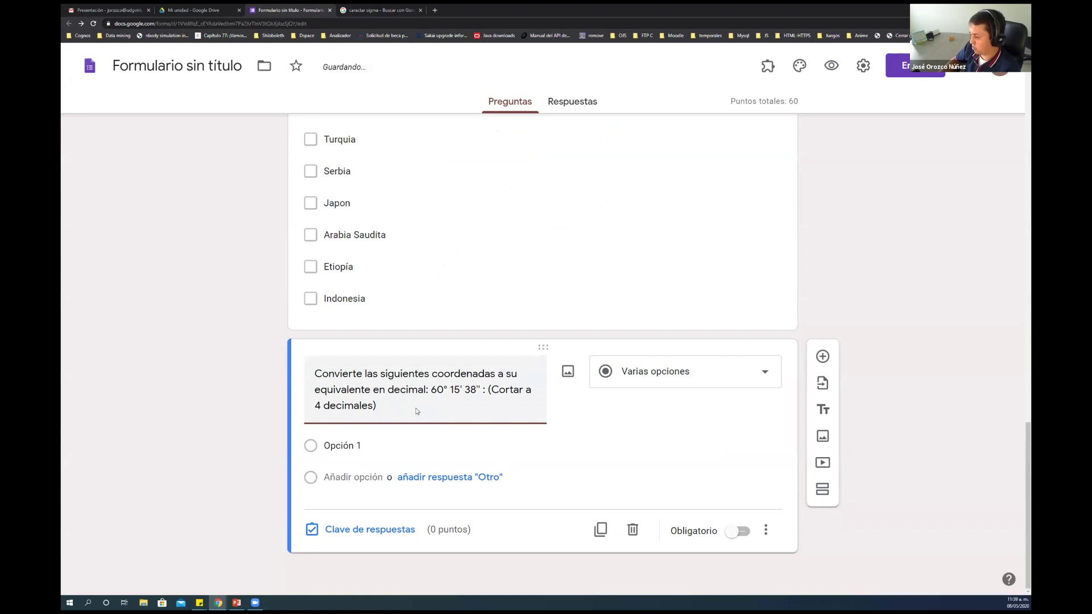
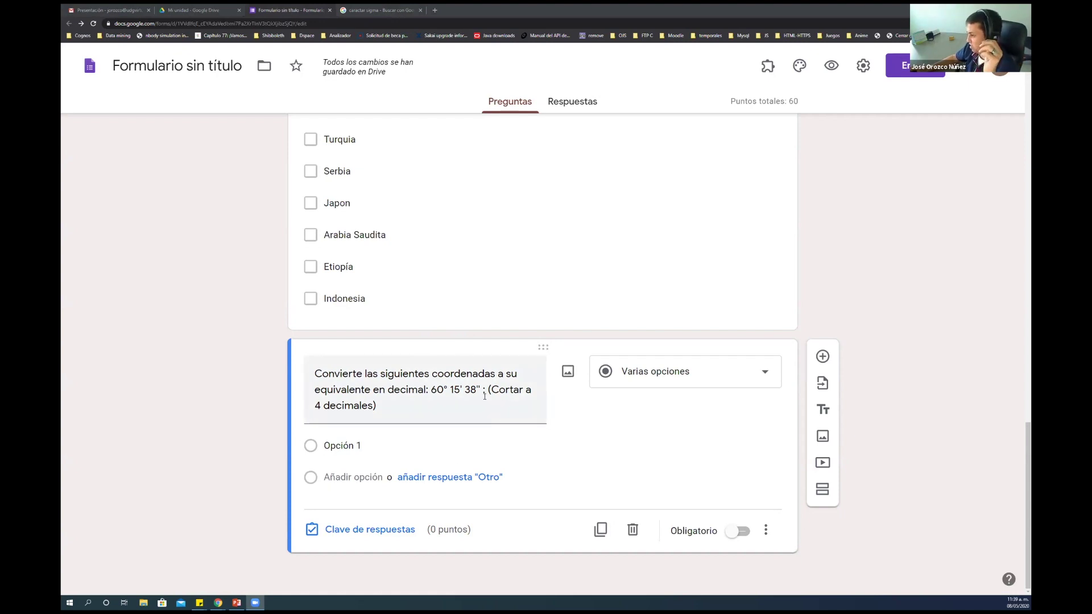
# Search the earlier results tab for 'generar ecuaciones online'
pyautogui.click(400, 409)
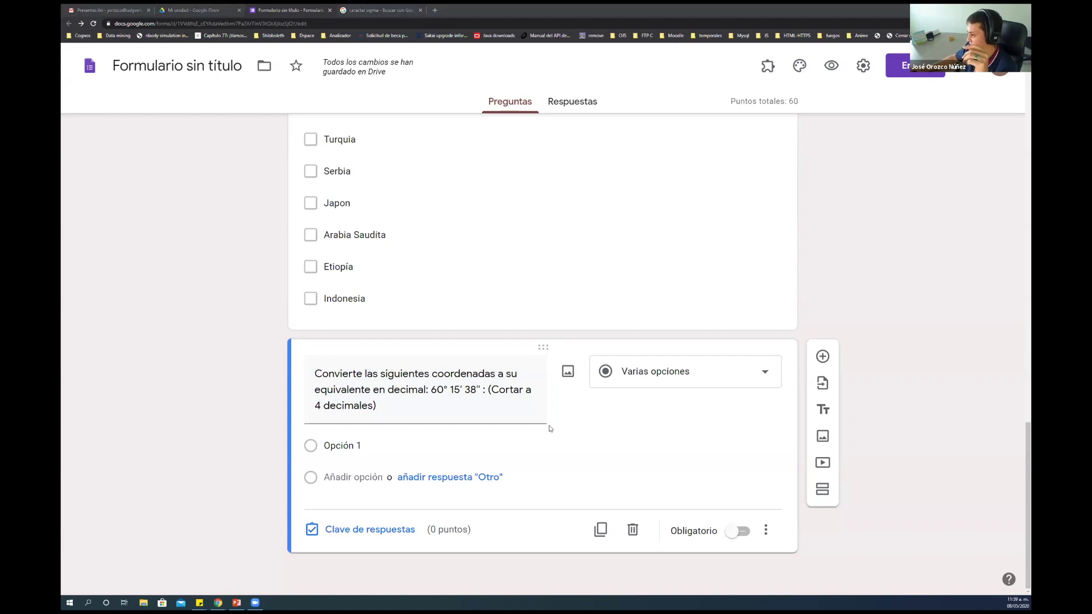
pyautogui.click(416, 410)
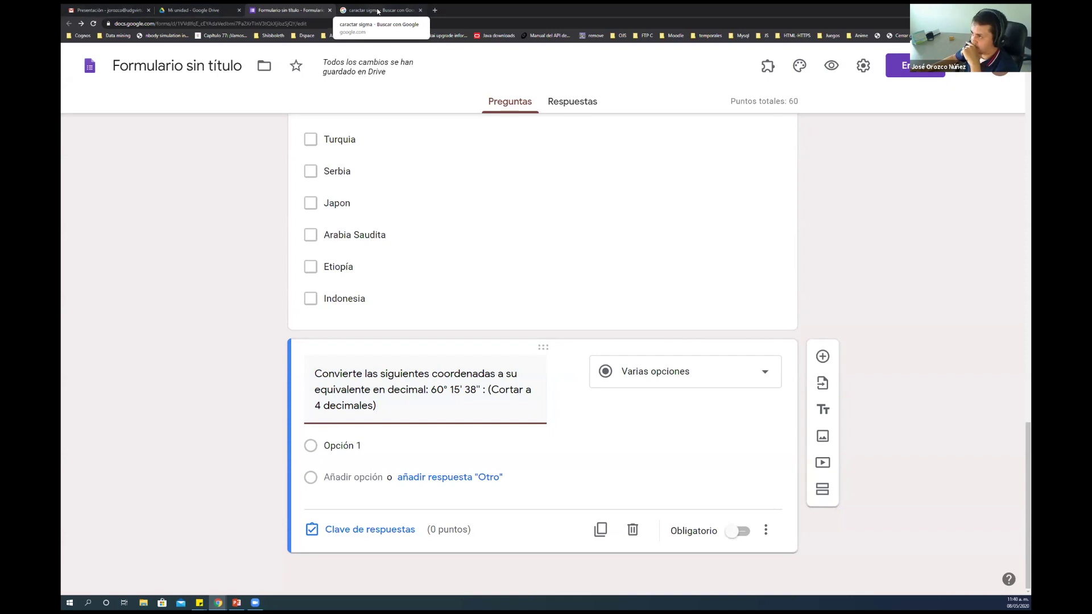
pyautogui.click(377, 12)
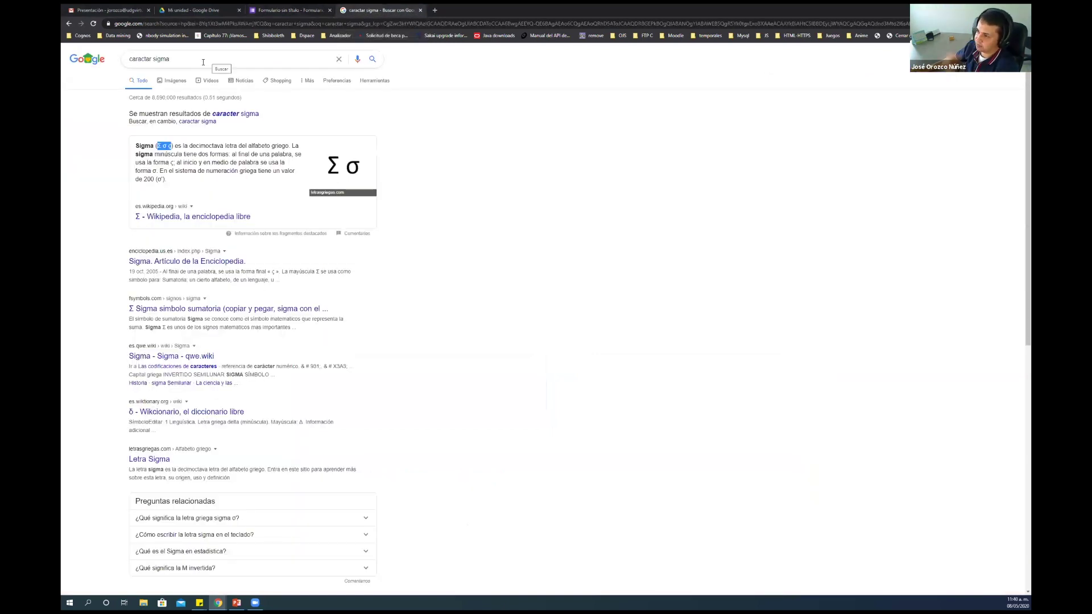
pyautogui.moveTo(171, 59); pyautogui.dragTo(131, 56)
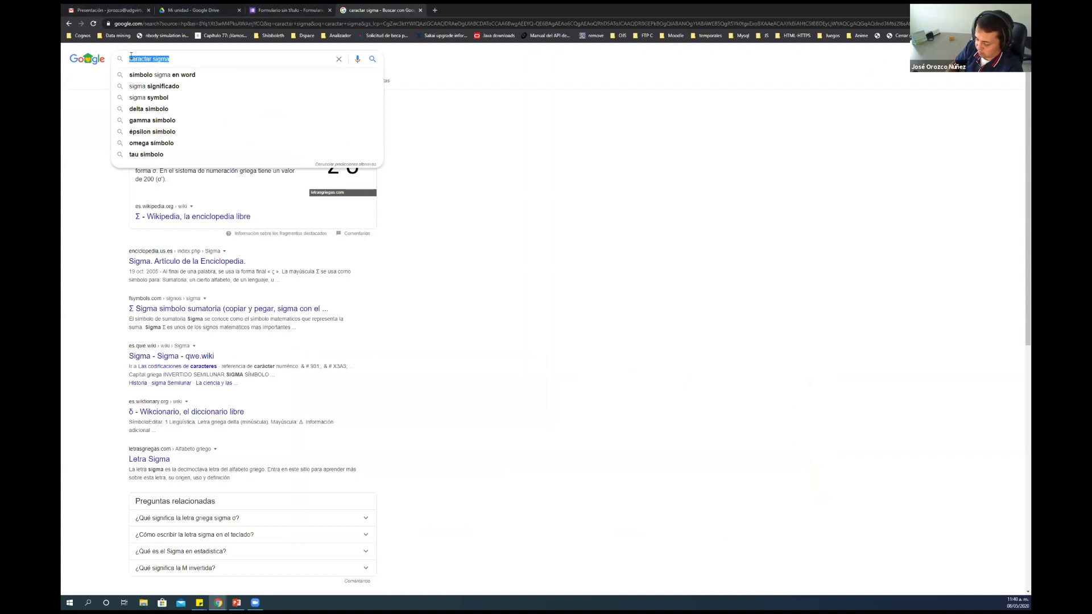
pyautogui.write('ecuacio')
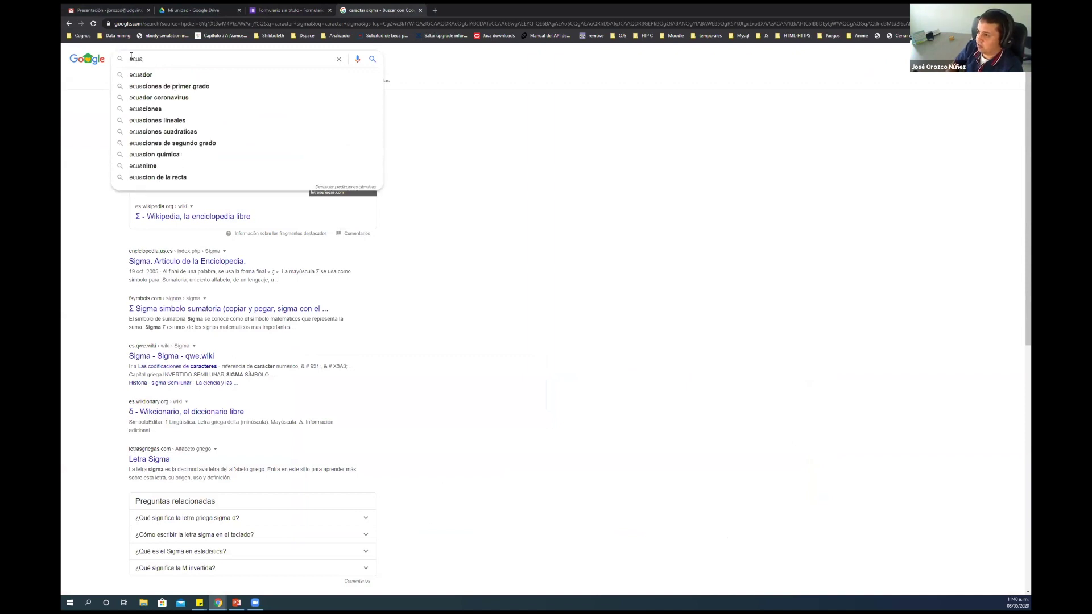
pyautogui.press('BackSpace')
pyautogui.press('BackSpace')
pyautogui.press('BackSpace')
pyautogui.press('BackSpace')
pyautogui.press('BackSpace')
pyautogui.press('BackSpace')
pyautogui.press('BackSpace')
pyautogui.write('generar ecuaciones online')
pyautogui.press('Return')
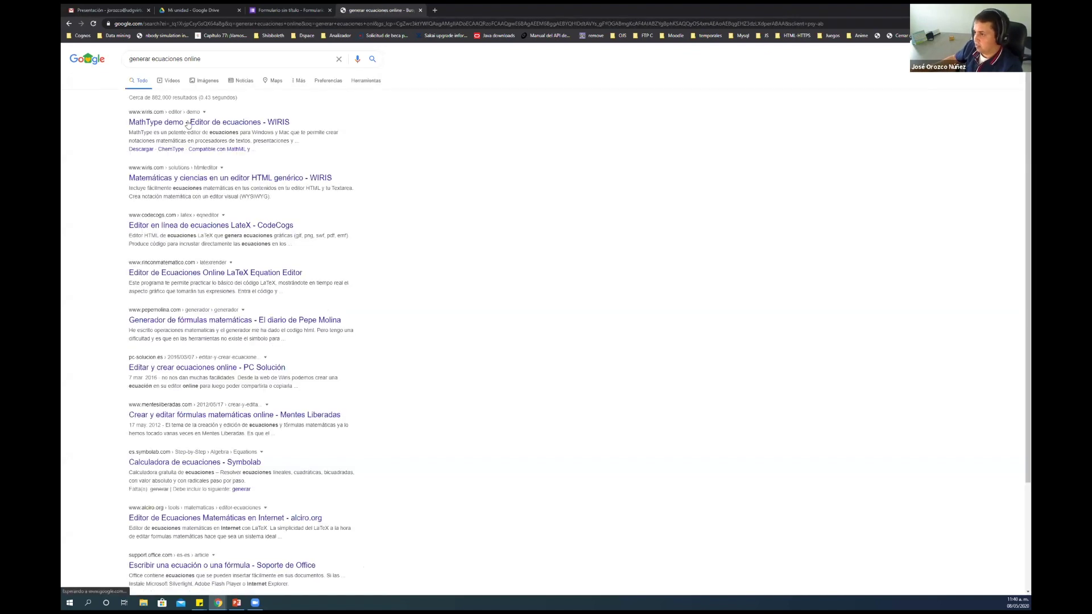
# Preview the MathType equation editor demo, then close its tab to return to the form
pyautogui.click(188, 123)
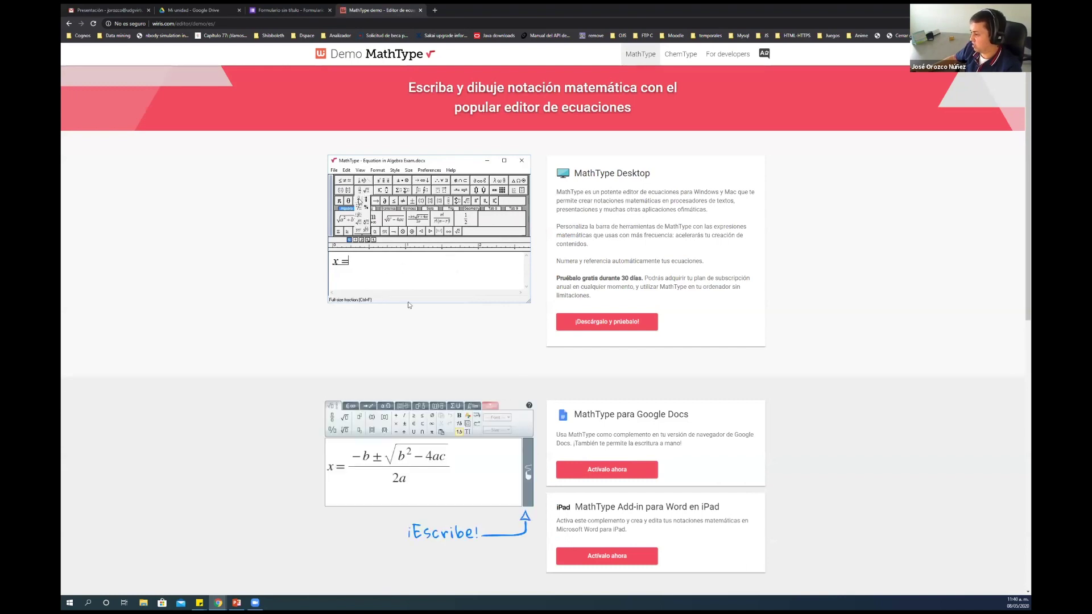
pyautogui.scroll(-3, 408, 302)
pyautogui.scroll(3, 410, 305)
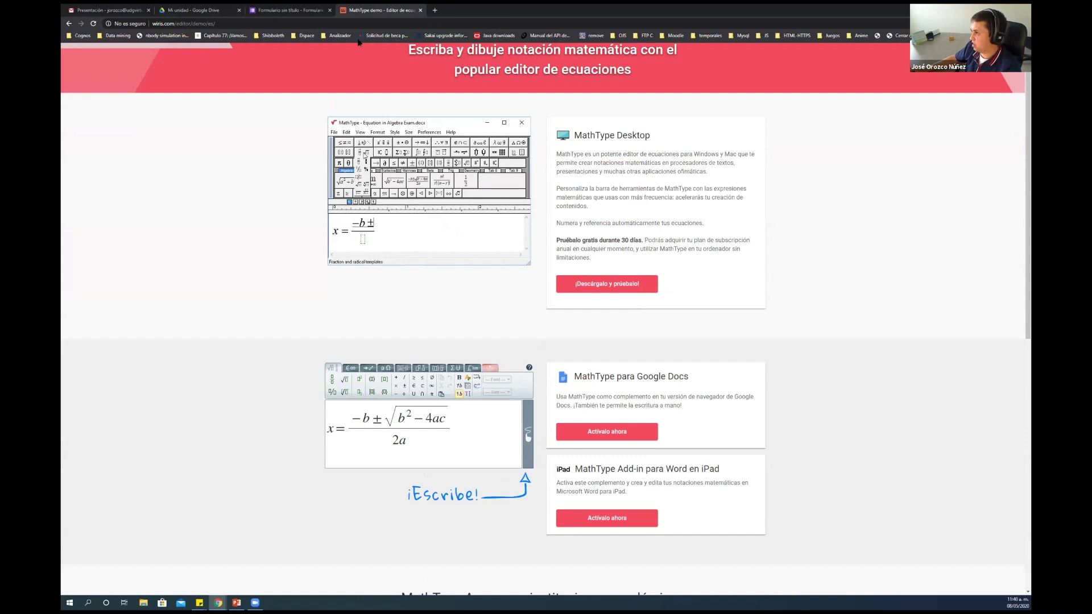
pyautogui.moveTo(379, 13); pyautogui.dragTo(96, 13)
pyautogui.click(148, 9)
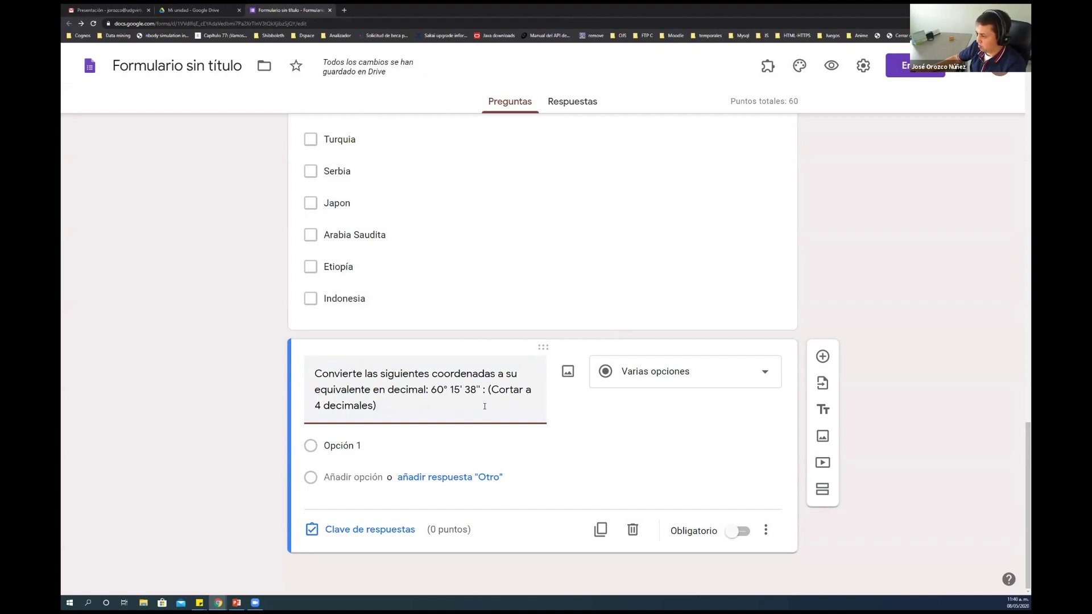
# Make the coordinates question a required Respuesta corta question
pyautogui.click(754, 370)
pyautogui.click(686, 196)
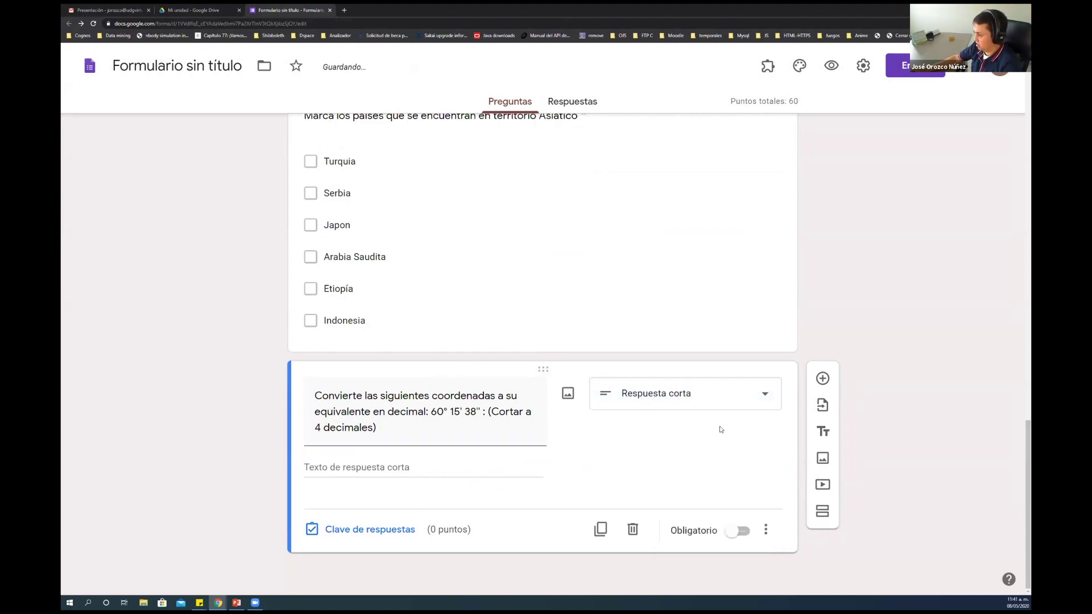
pyautogui.click(736, 531)
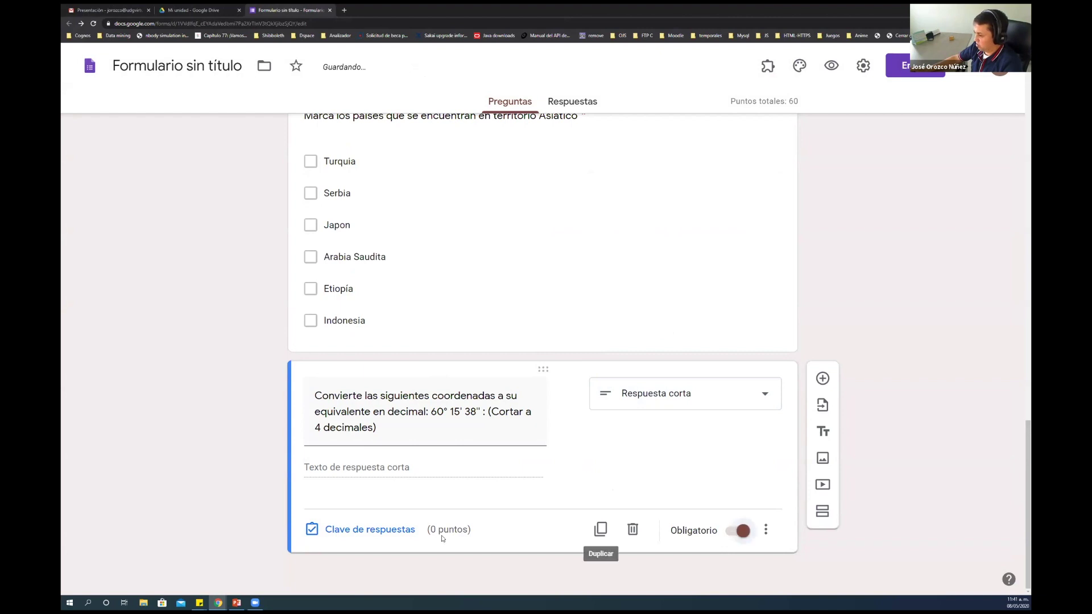
# In its answer key, set 20 points and correct answer 60.2605
pyautogui.click(404, 535)
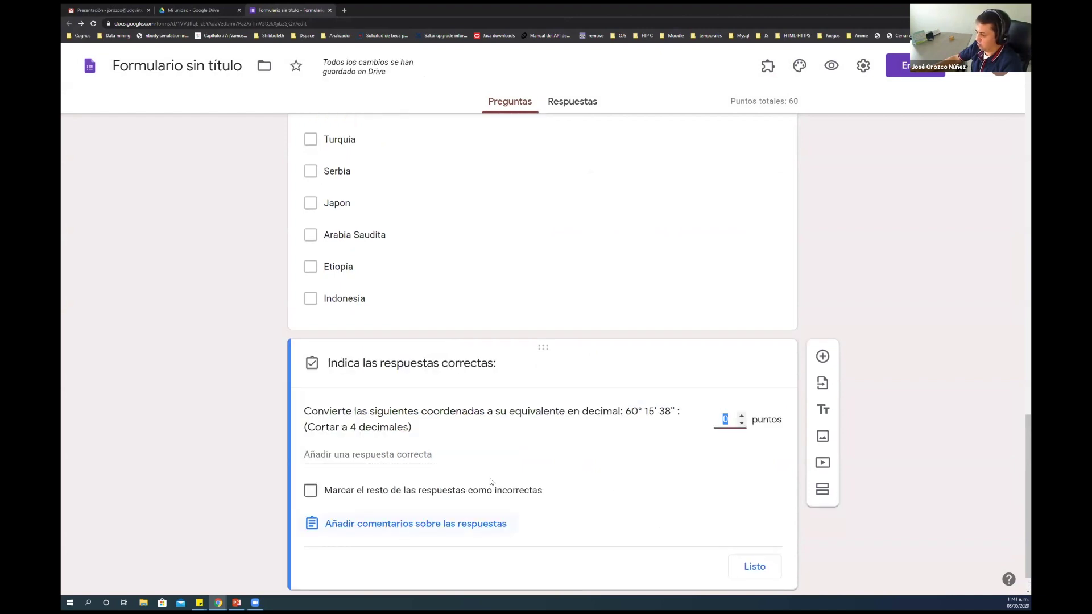
pyautogui.write('20')
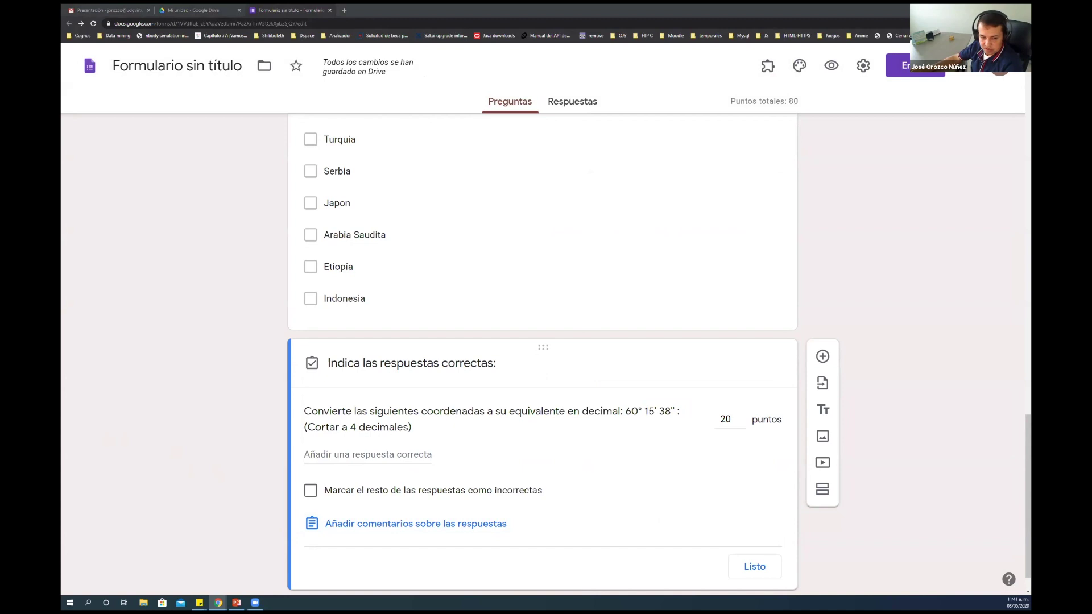
pyautogui.click(364, 464)
pyautogui.write('60.2605')
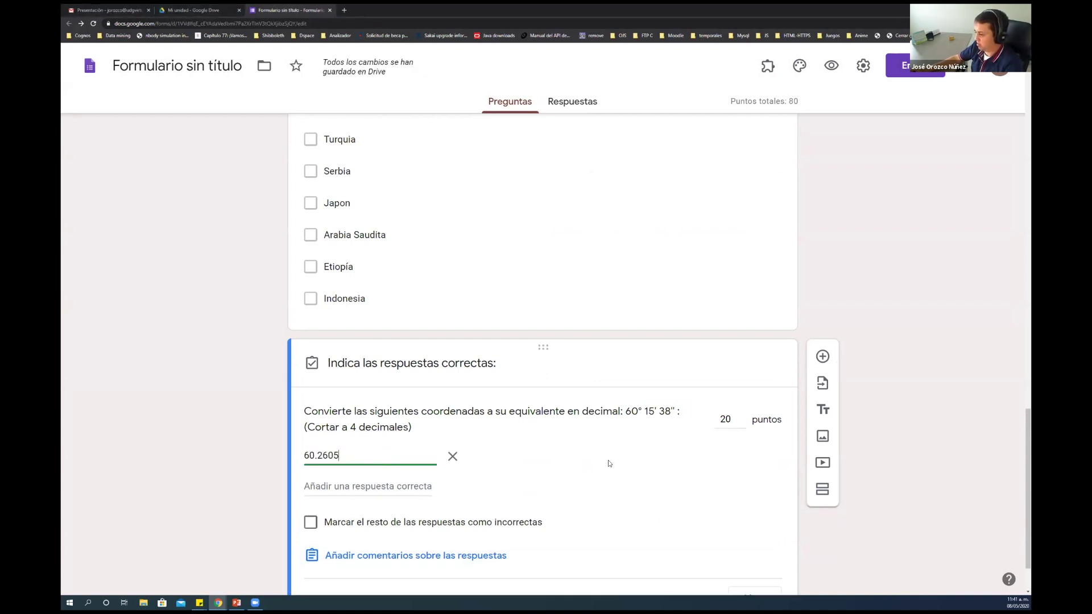
pyautogui.click(663, 336)
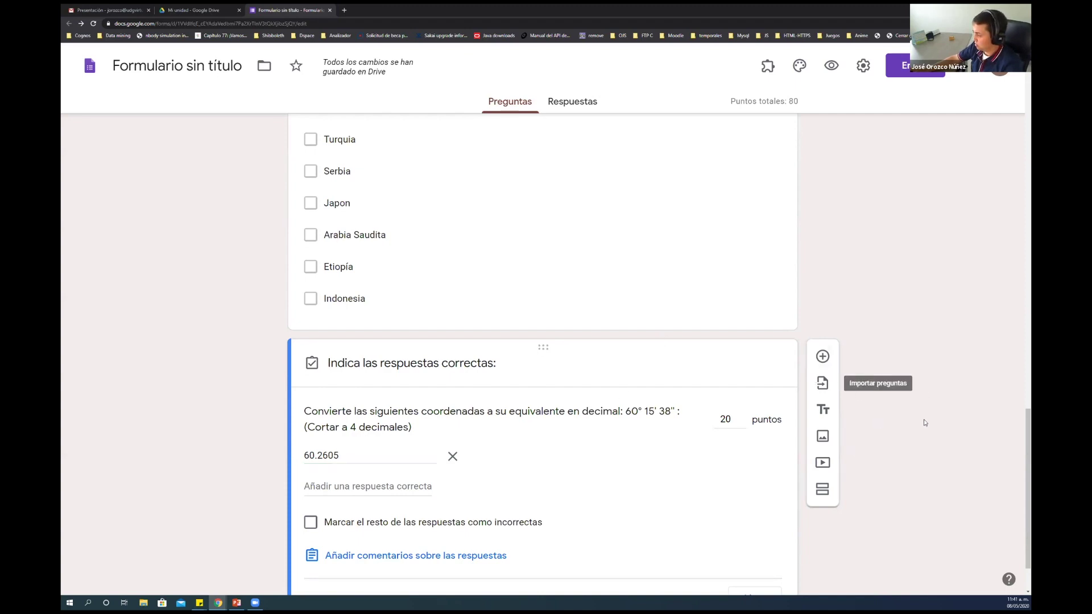
pyautogui.scroll(-2, 923, 423)
pyautogui.click(754, 528)
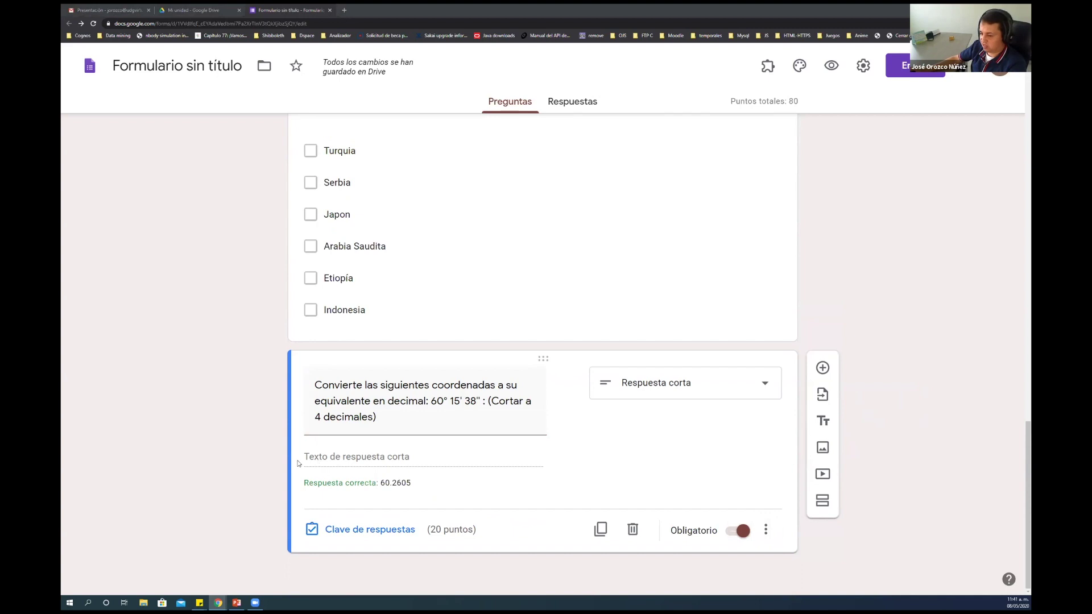
# Add a Párrafo question 'Escribe un ensayo sobre los Ecosistemas en México'
pyautogui.click(823, 368)
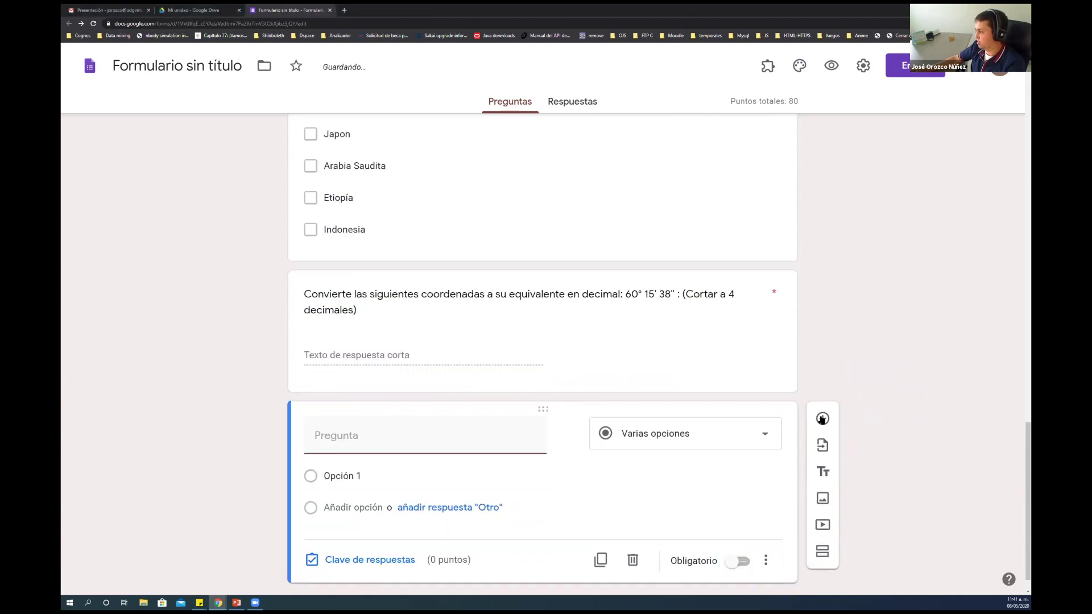
pyautogui.click(715, 444)
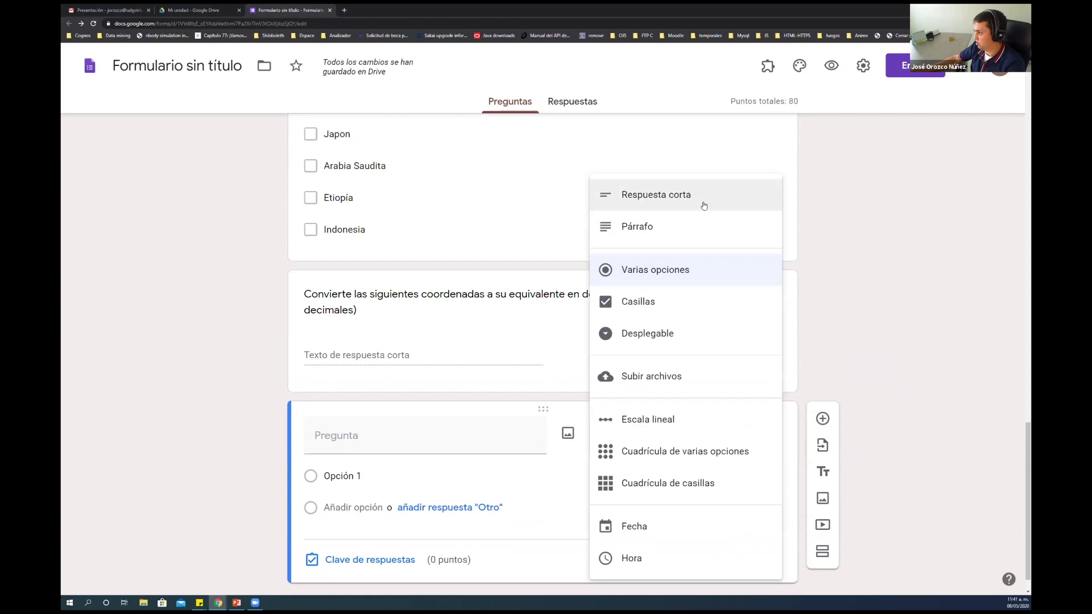
pyautogui.click(688, 235)
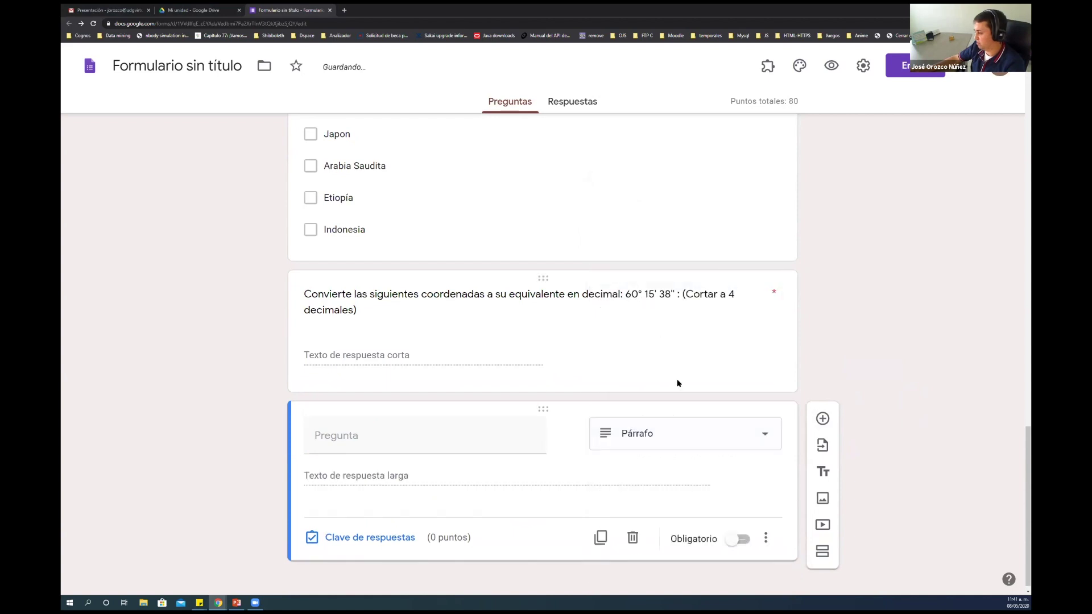
pyautogui.click(468, 440)
pyautogui.write('Escribe un ensayo sobre los Ecosistemas en México')
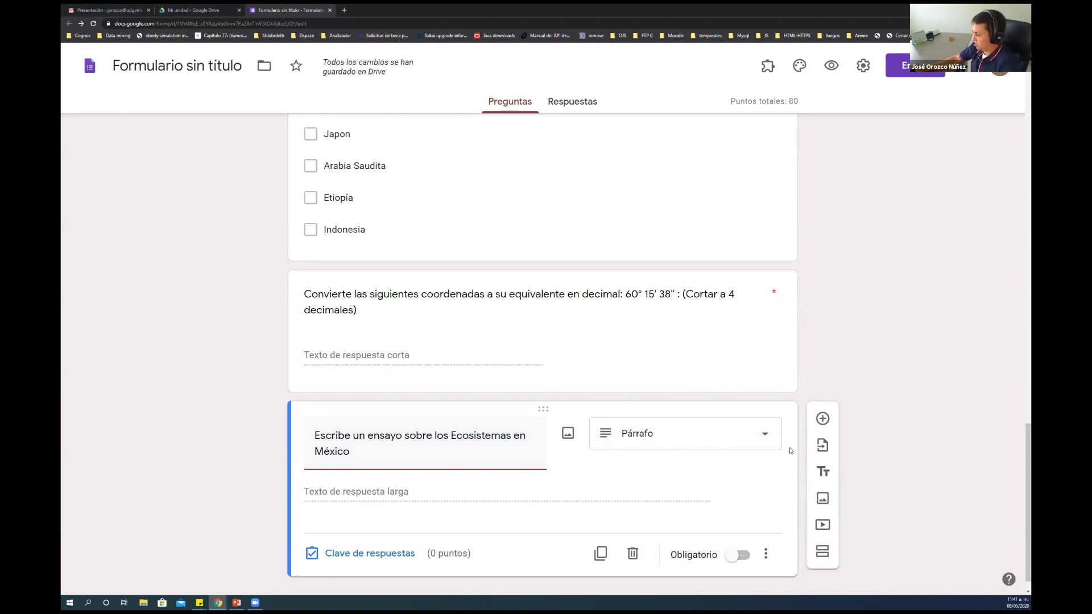
# Make the essay question required and worth 20 points in its answer key
pyautogui.click(738, 555)
pyautogui.click(384, 555)
pyautogui.doubleClick(723, 474)
pyautogui.write('20')
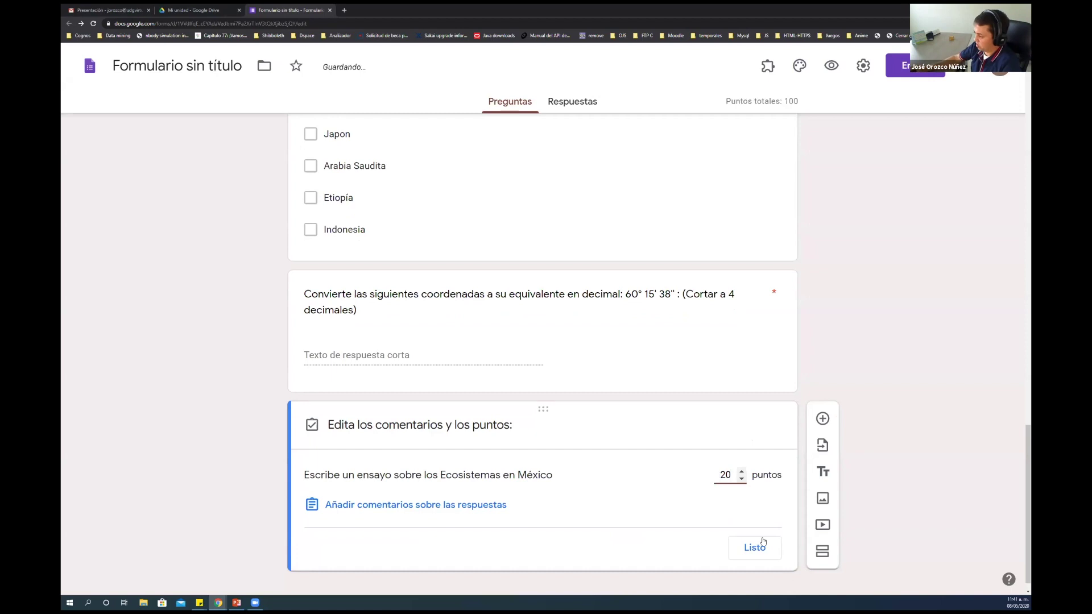
pyautogui.click(764, 545)
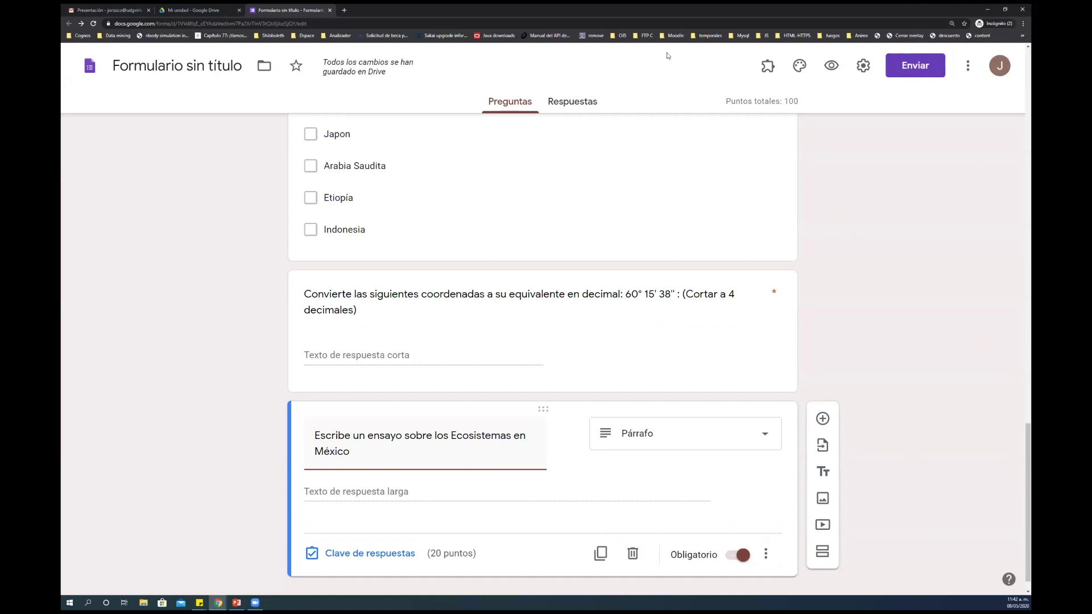
# Open the Insertar imagen window for the essay question and close it without inserting
pyautogui.click(904, 275)
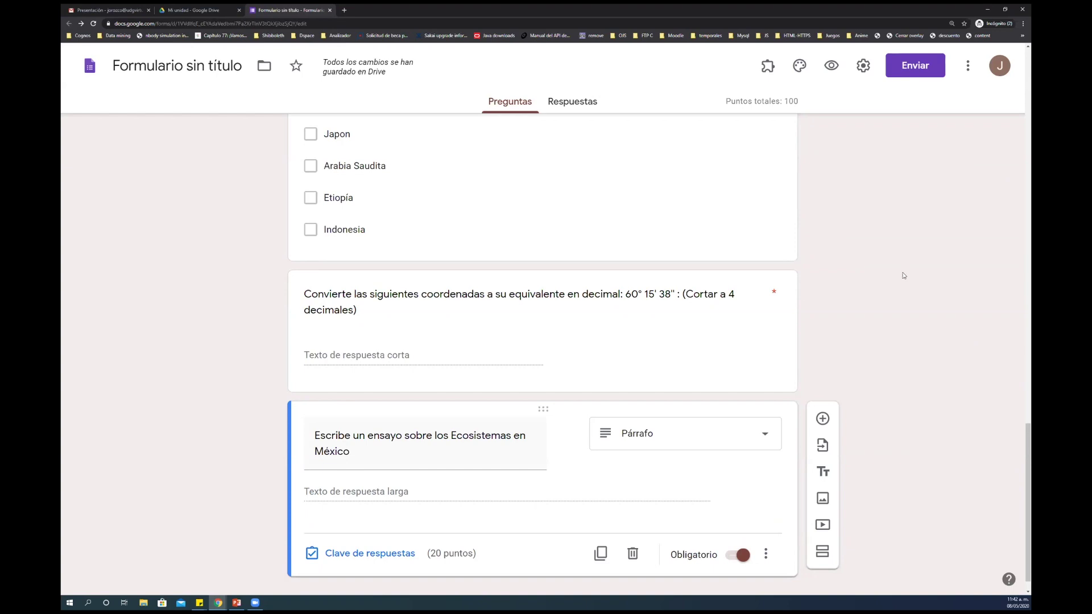
pyautogui.click(501, 456)
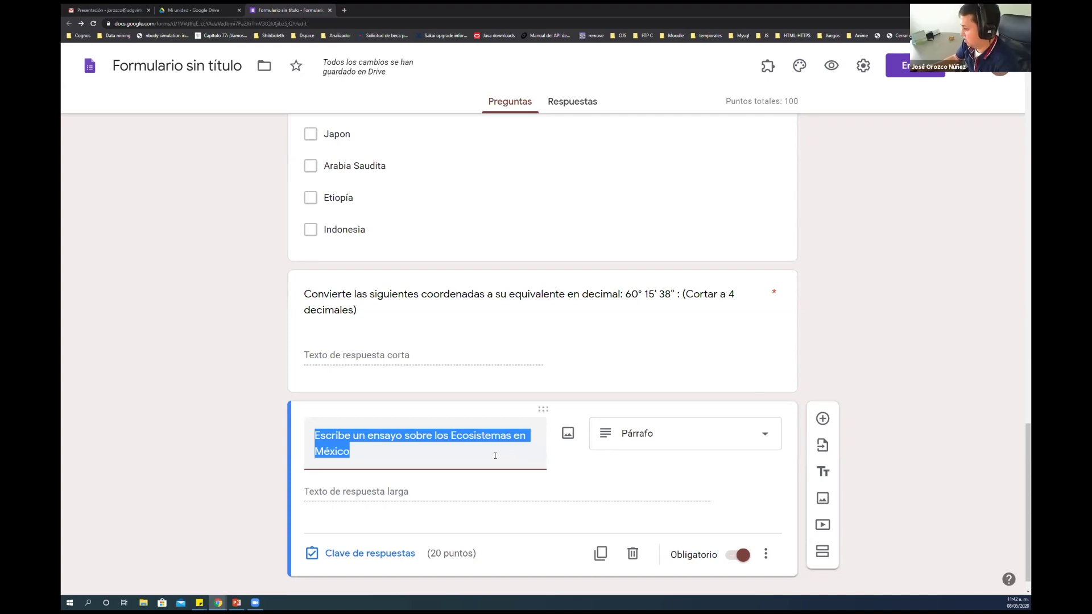
pyautogui.click(496, 456)
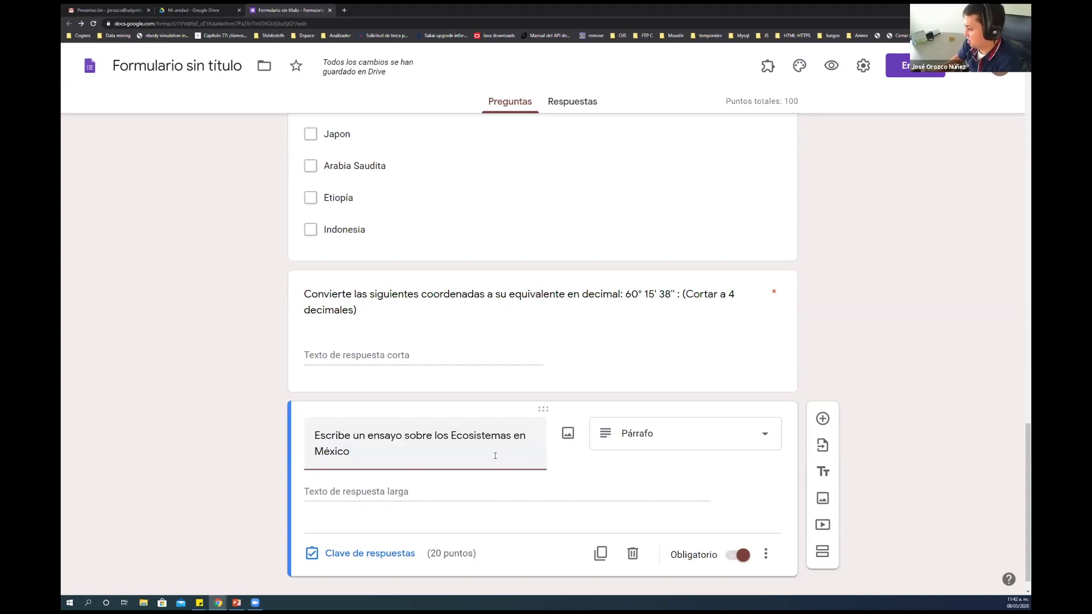
pyautogui.click(569, 434)
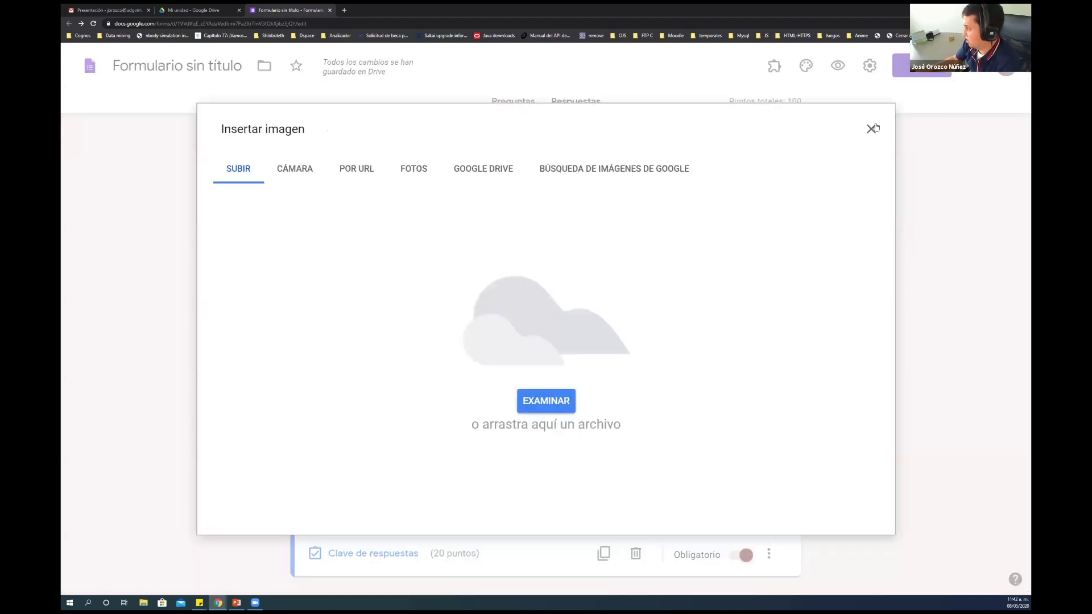
pyautogui.click(870, 127)
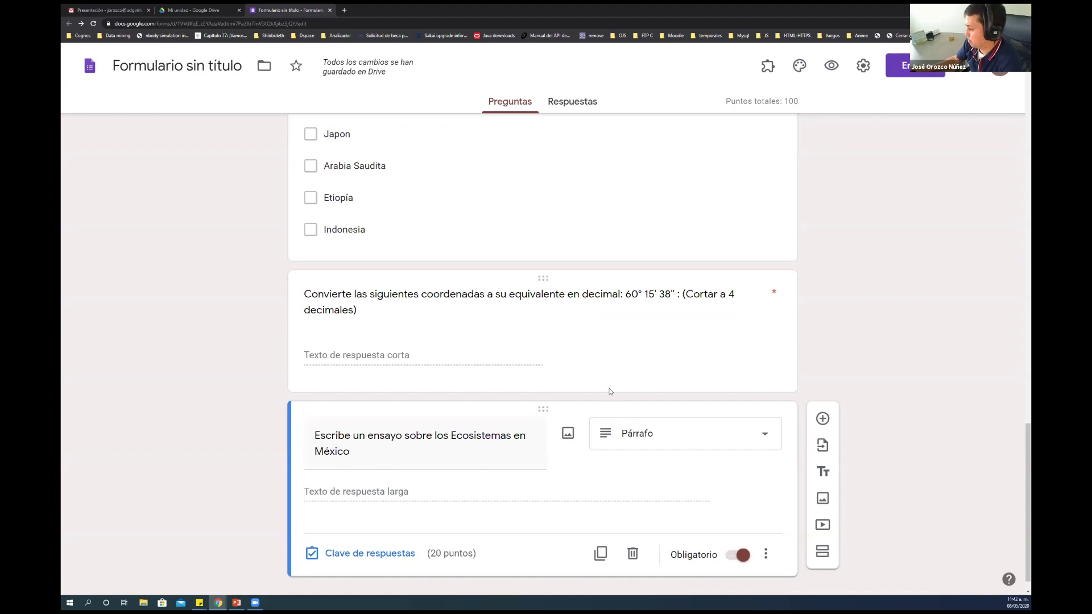
# Reopen Insertar imagen, view the Google image search and SUBIR options, then close it imageless
pyautogui.tripleClick(454, 441)
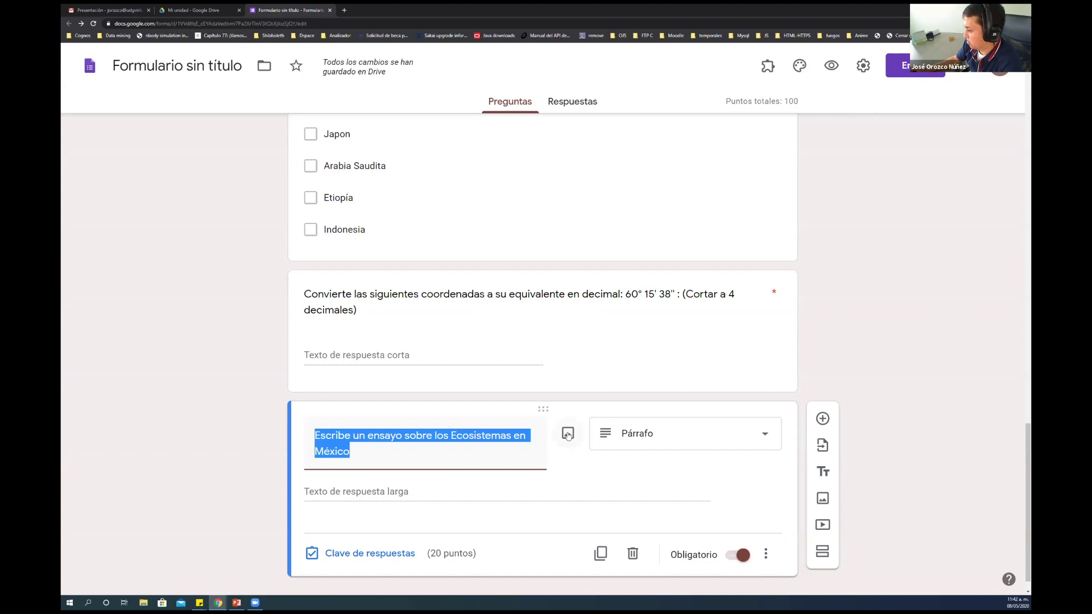
pyautogui.click(567, 435)
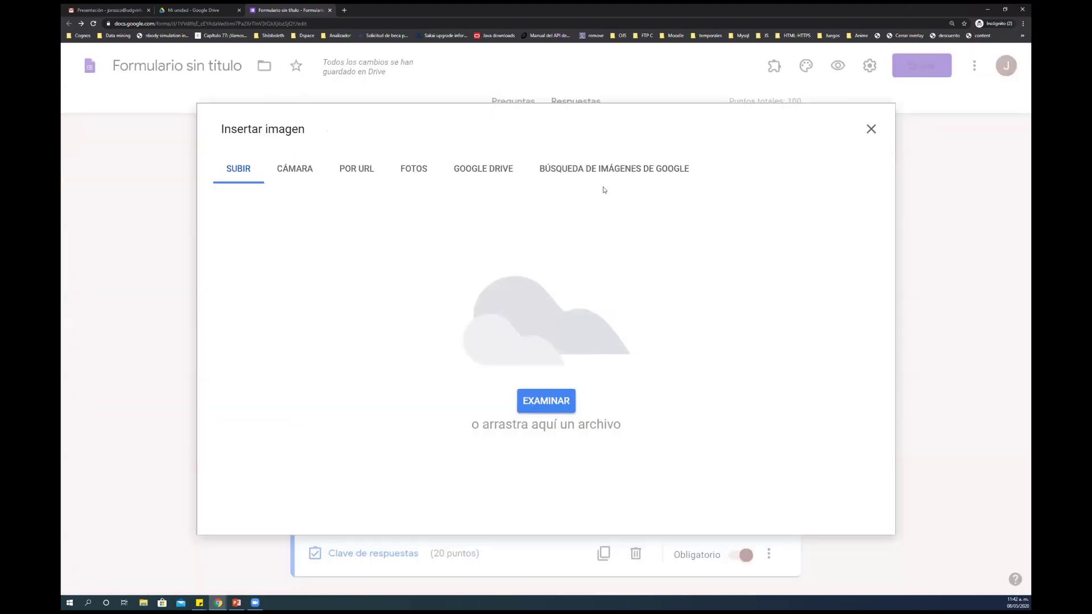
pyautogui.click(603, 174)
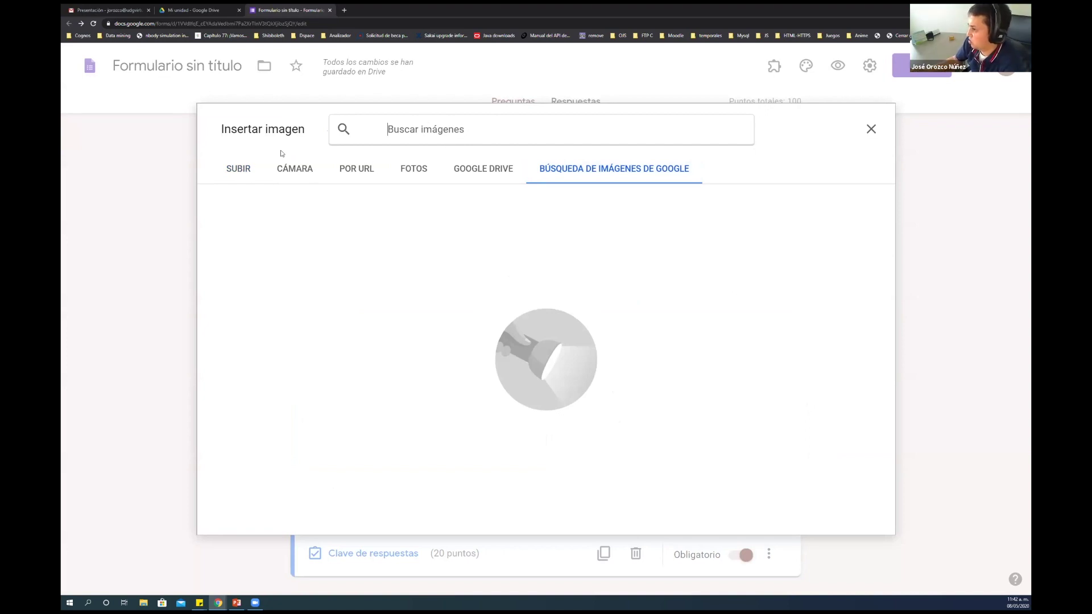
pyautogui.click(244, 173)
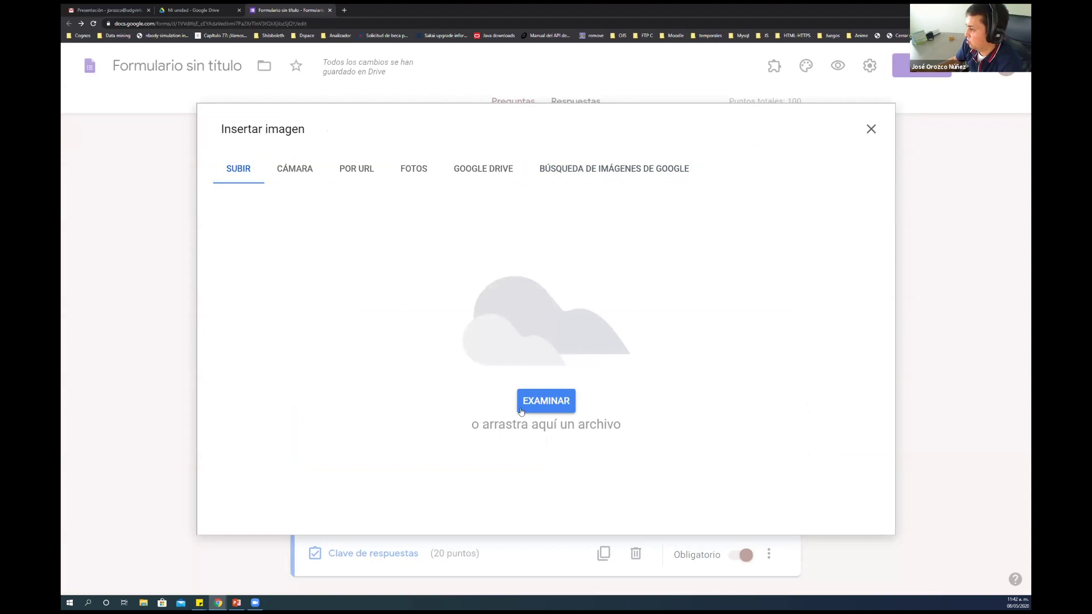
pyautogui.click(611, 169)
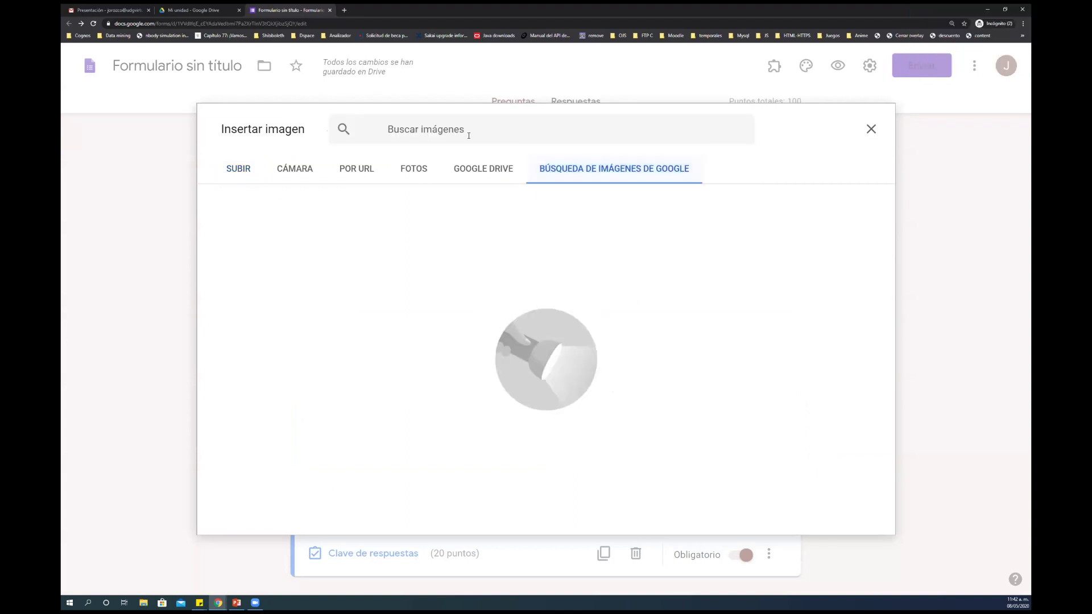
pyautogui.click(871, 129)
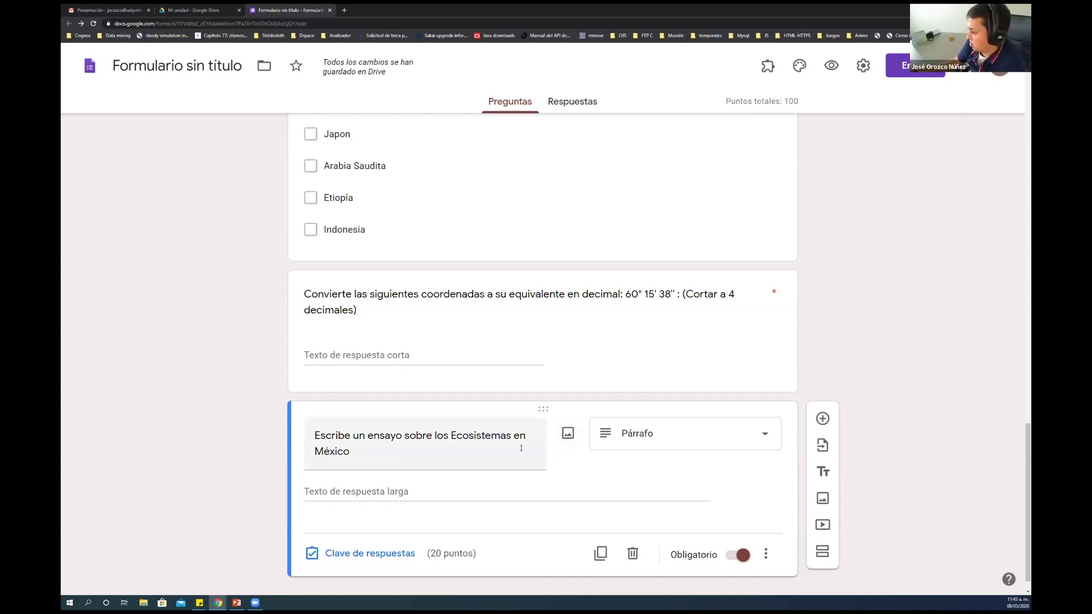
pyautogui.tripleClick(401, 446)
pyautogui.click(401, 446)
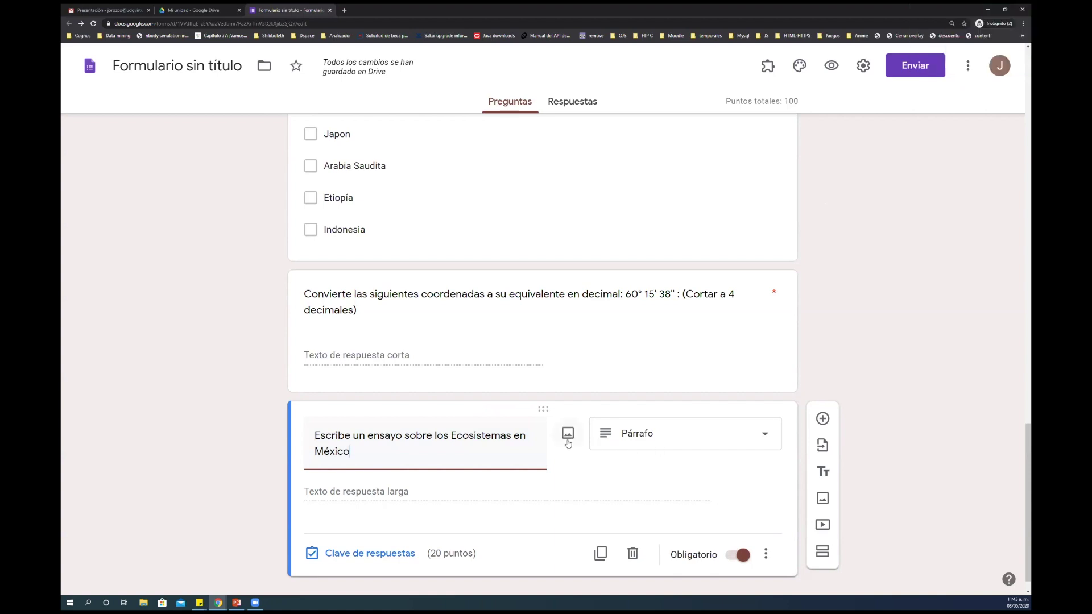
pyautogui.scroll(8, 844, 336)
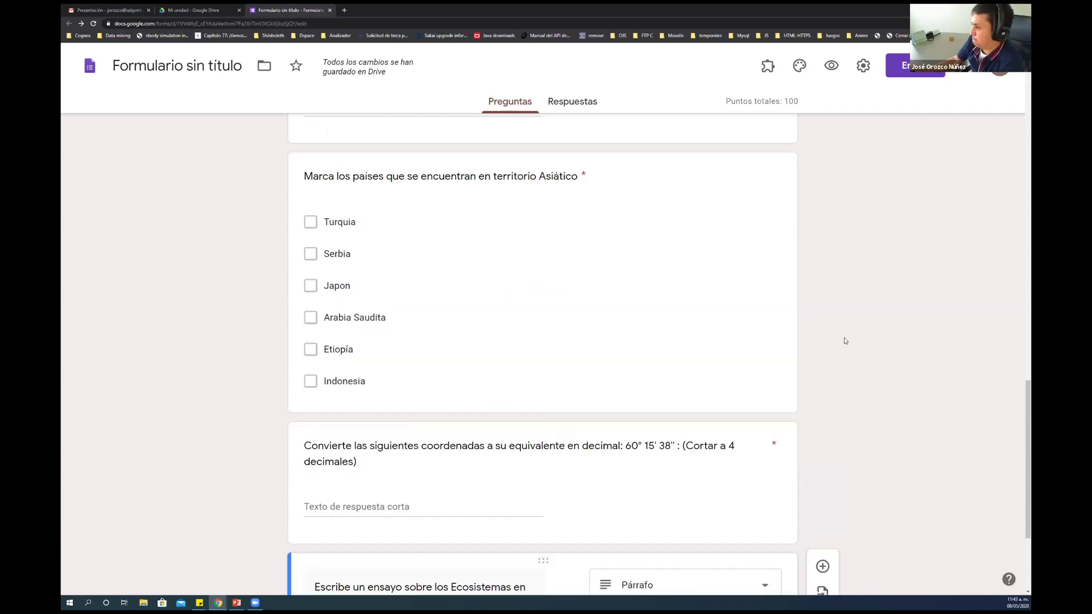
pyautogui.scroll(-2, 844, 337)
pyautogui.scroll(3, 940, 361)
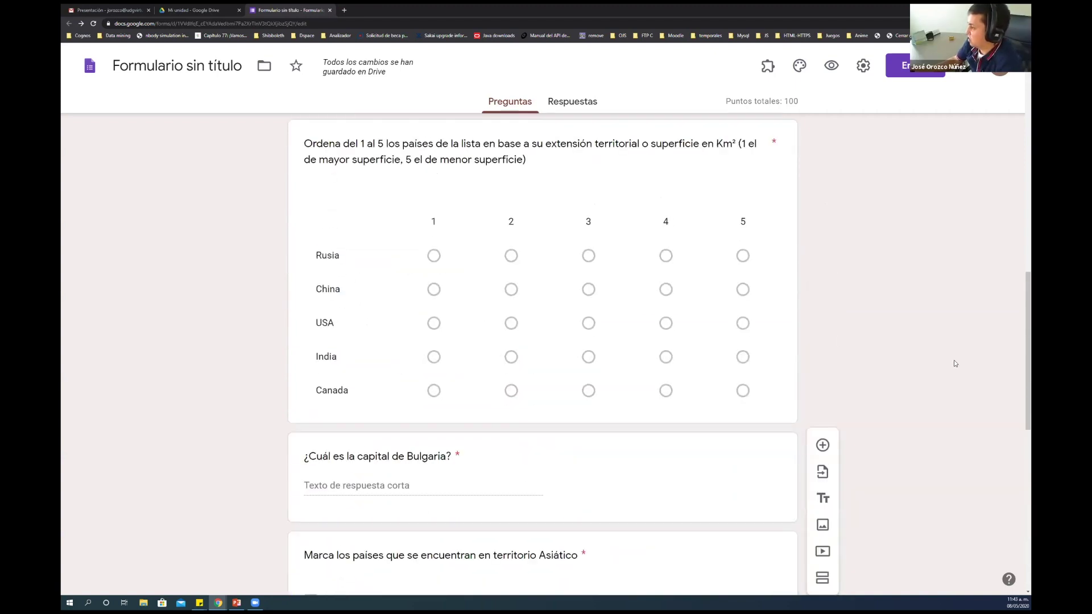
pyautogui.scroll(14, 954, 359)
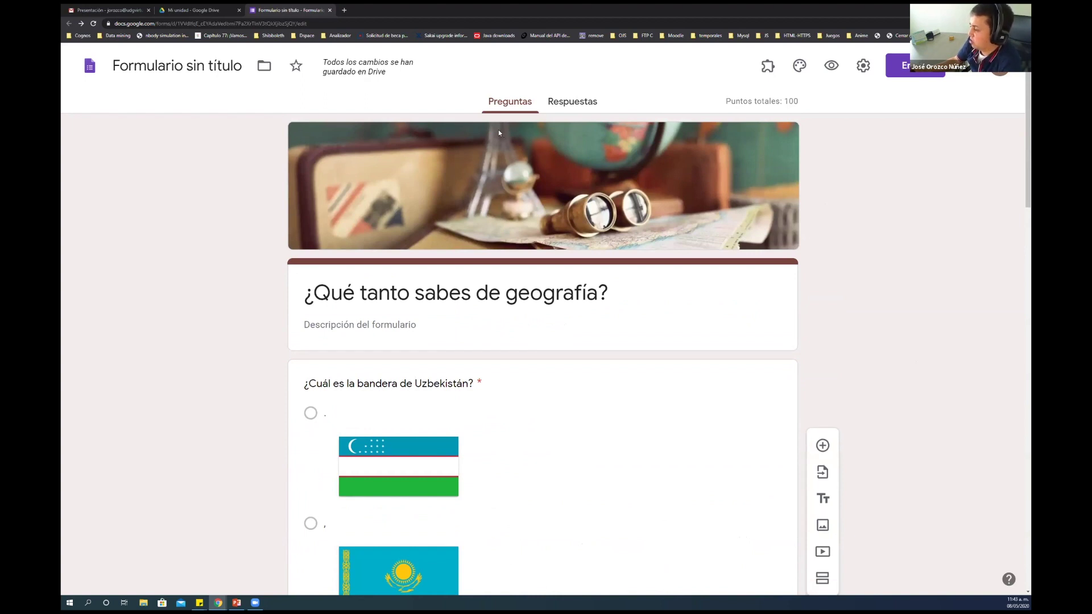
# Append ' v2' to the form name, making it '¿Qué tanto sabes de geografía? v2'
pyautogui.click(294, 76)
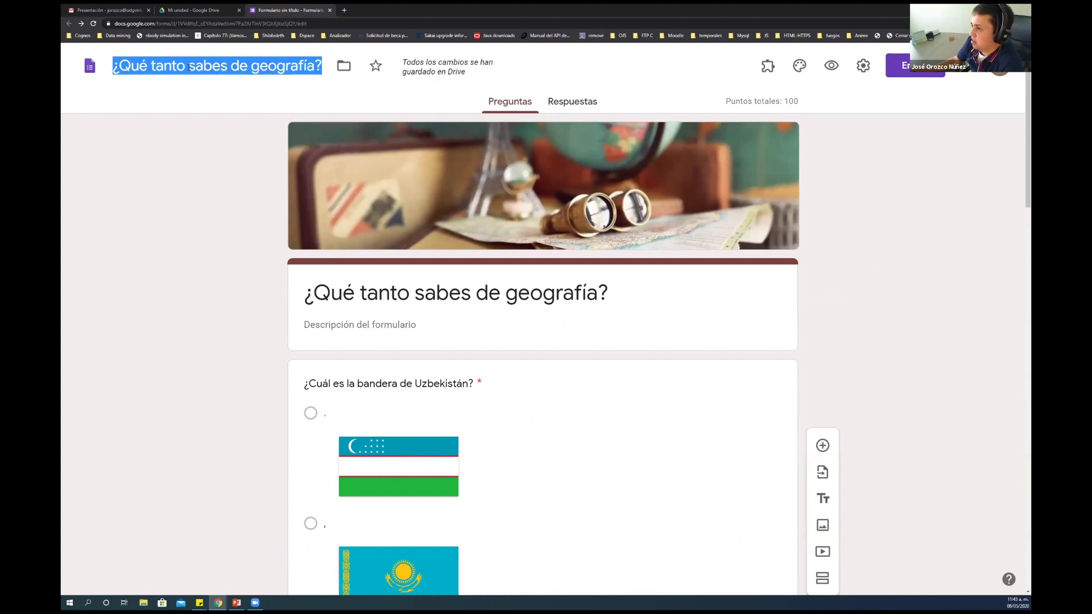
pyautogui.click(326, 65)
pyautogui.write('v2')
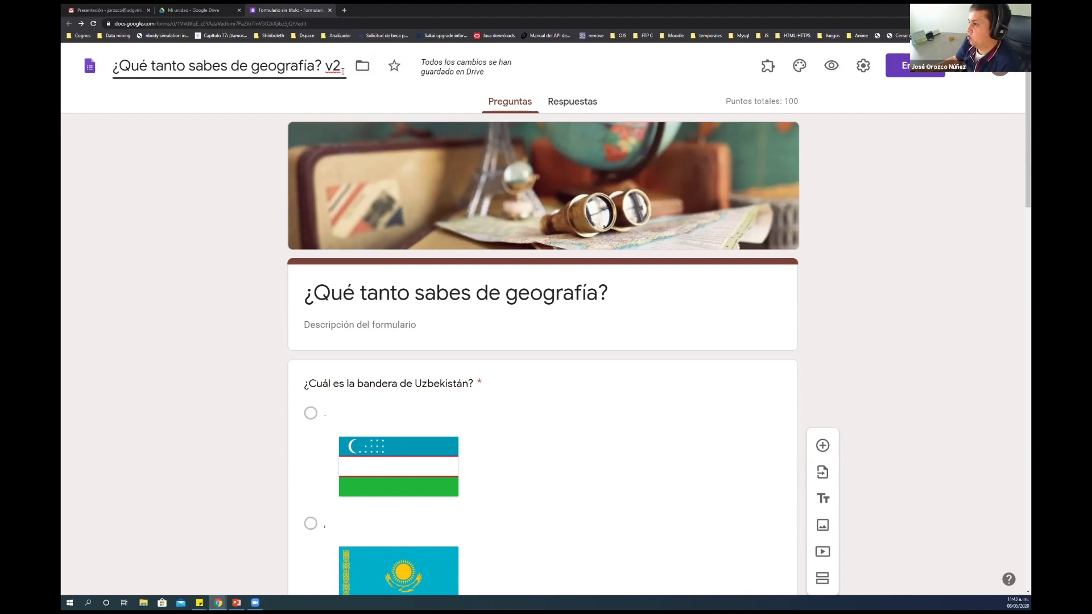
pyautogui.click(198, 109)
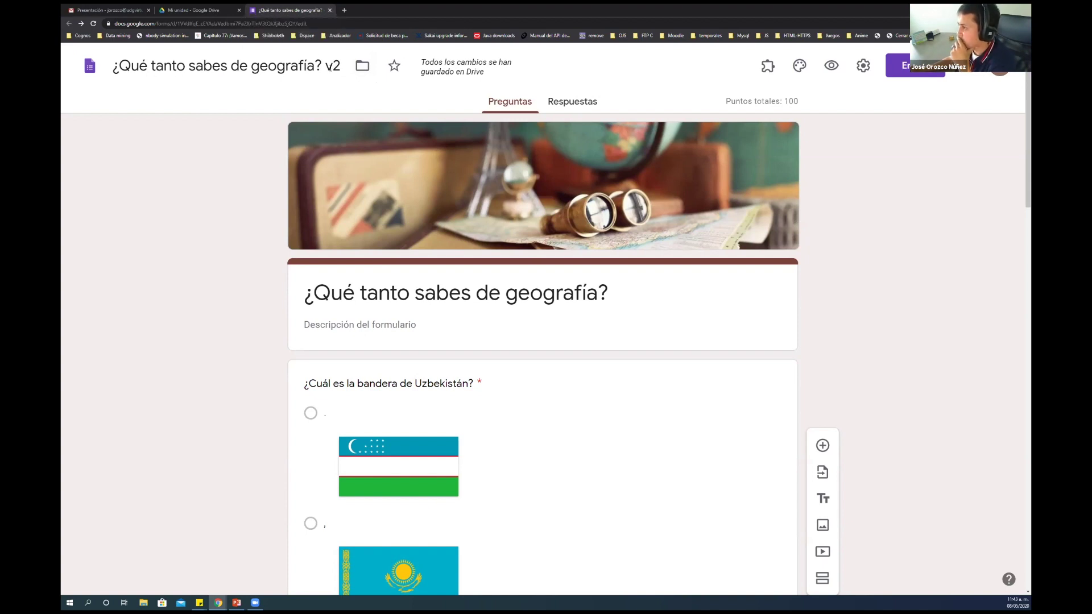
# Close the form tab and launch Classroom from the Google apps grid
pyautogui.click(329, 10)
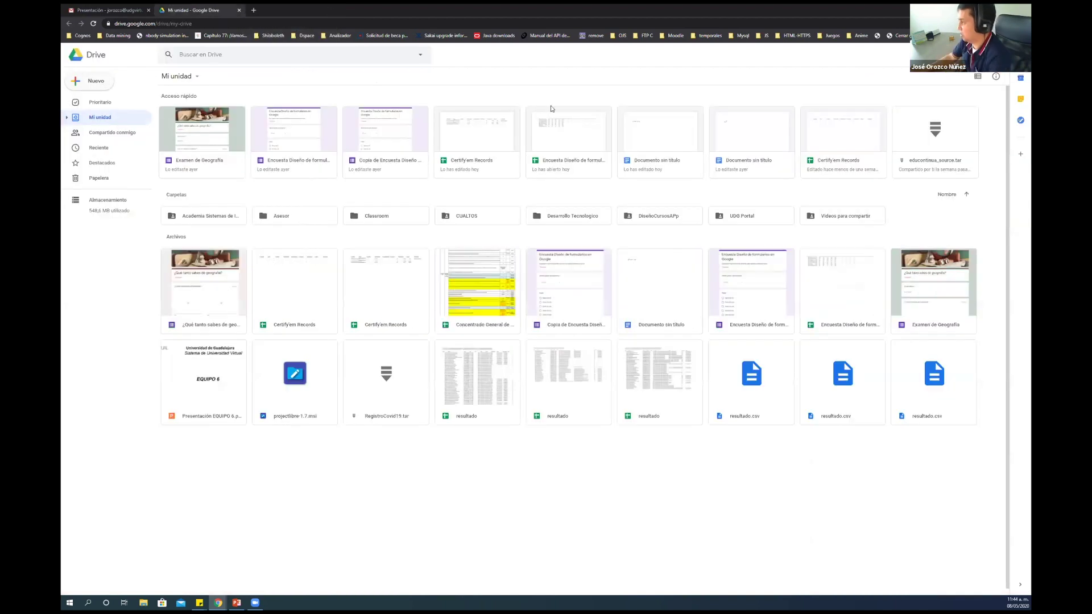
pyautogui.click(999, 55)
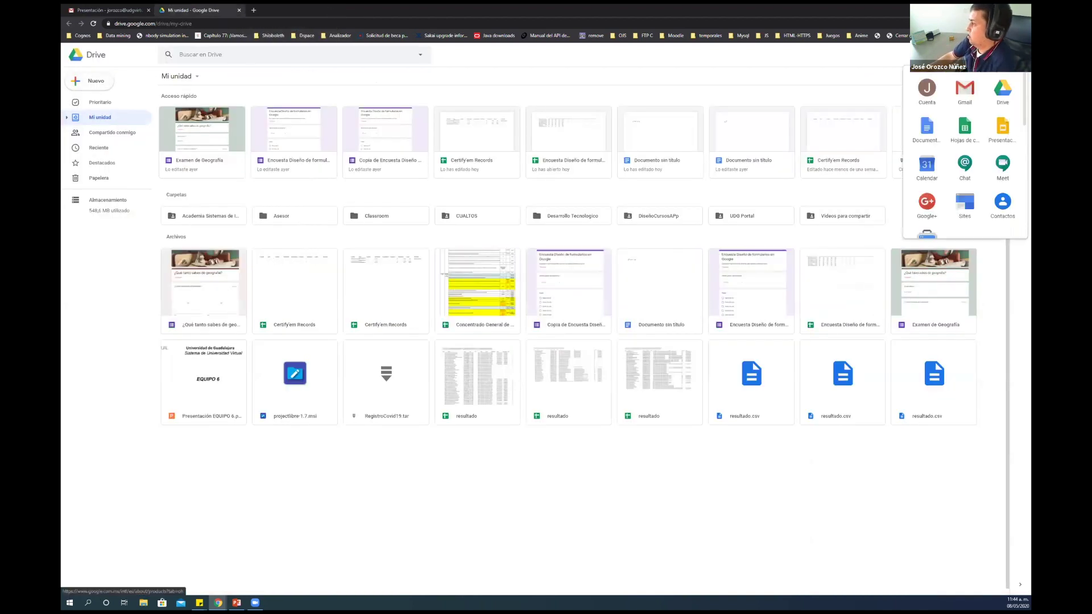
pyautogui.scroll(-3, 957, 146)
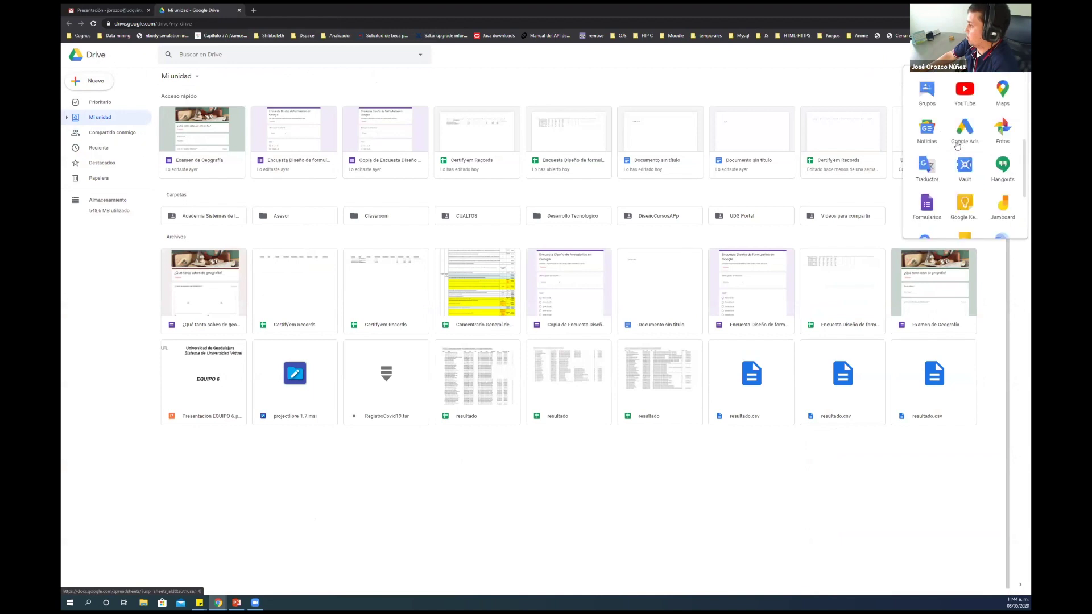
pyautogui.scroll(-3, 957, 146)
pyautogui.click(926, 176)
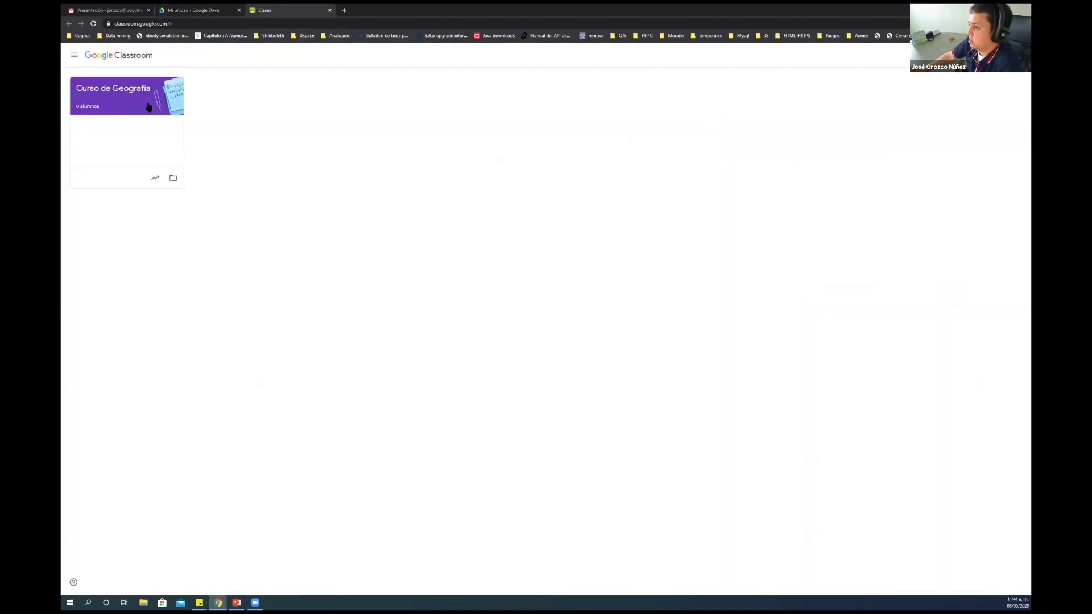
# Enter Curso de Geografía, dismiss the Meet notice, and open Crear on Trabajo de clase
pyautogui.click(139, 91)
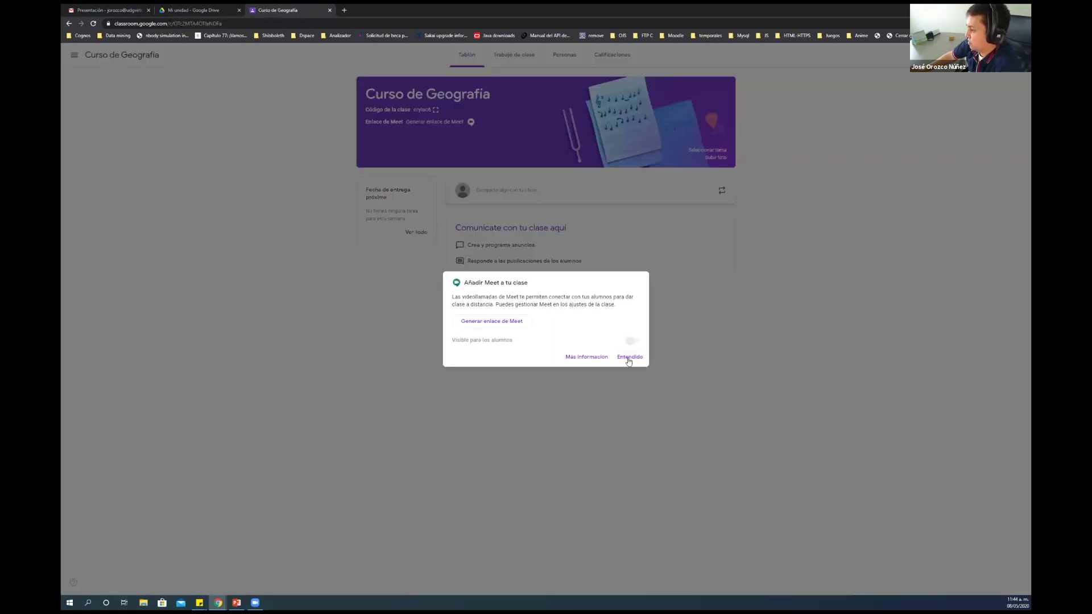
pyautogui.click(629, 358)
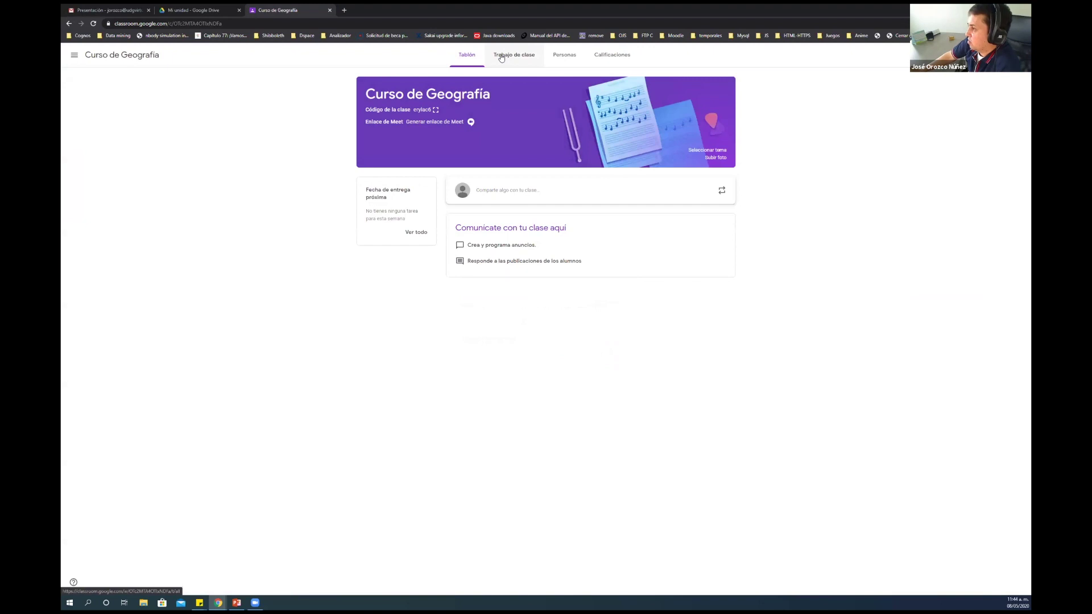
pyautogui.click(501, 57)
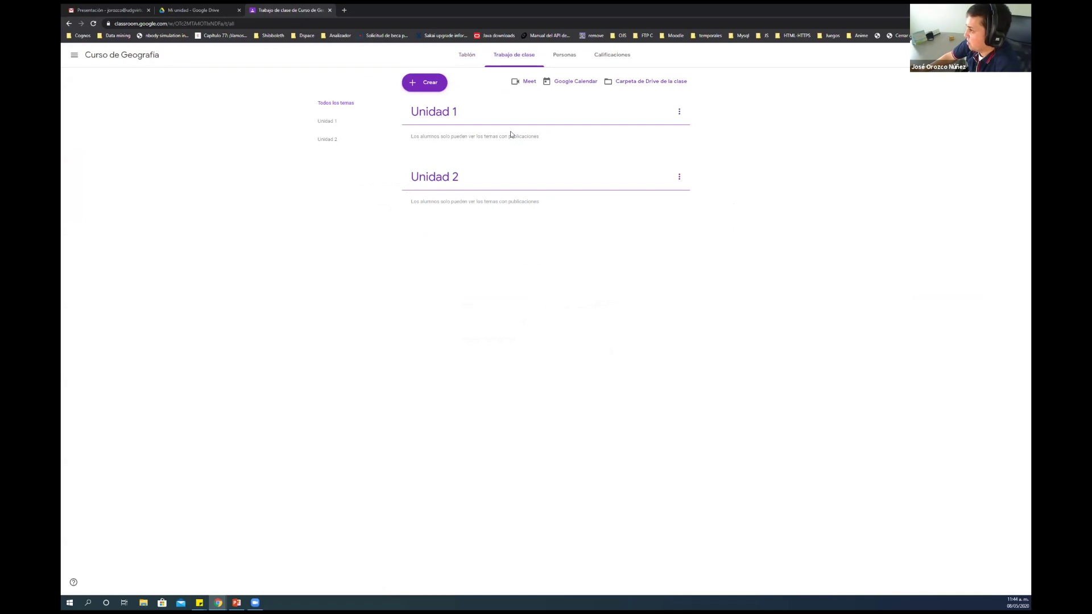
pyautogui.click(423, 84)
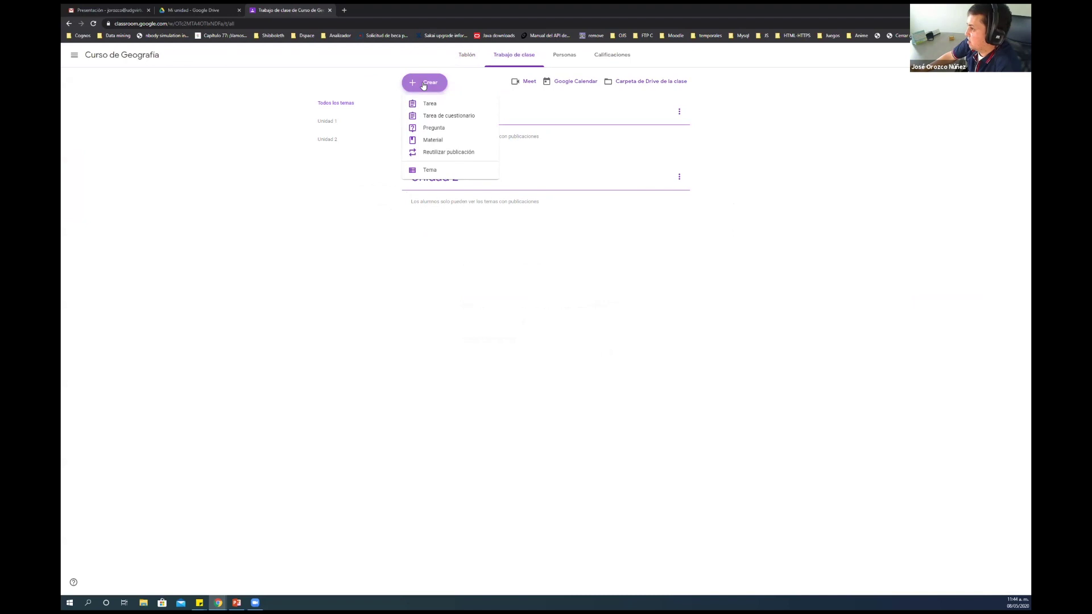
# Create a Tarea de cuestionario assignment and open its attached Blank Quiz form
pyautogui.click(442, 117)
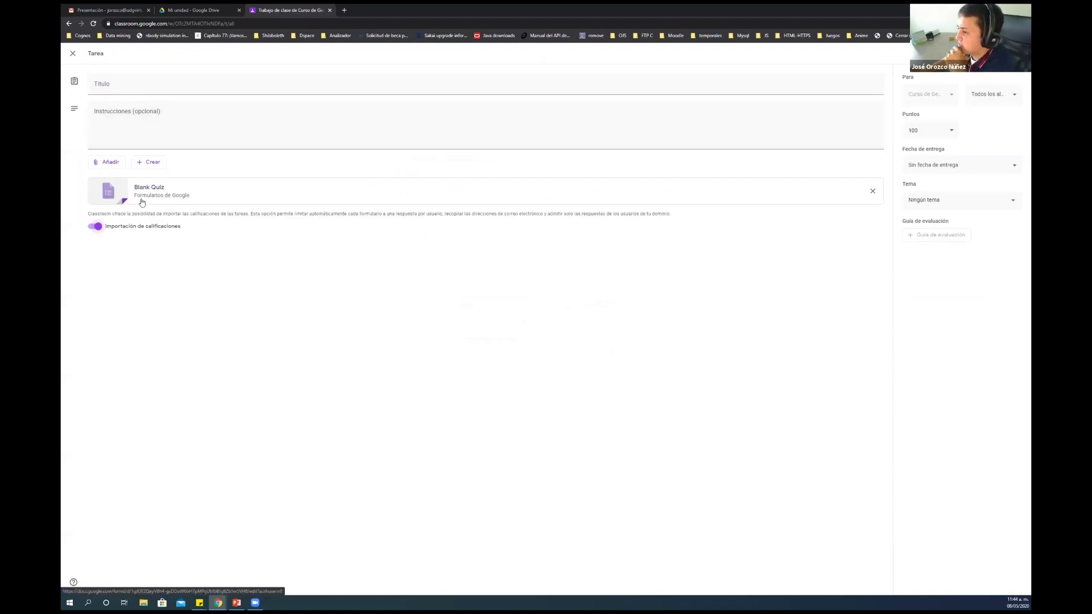
pyautogui.click(199, 10)
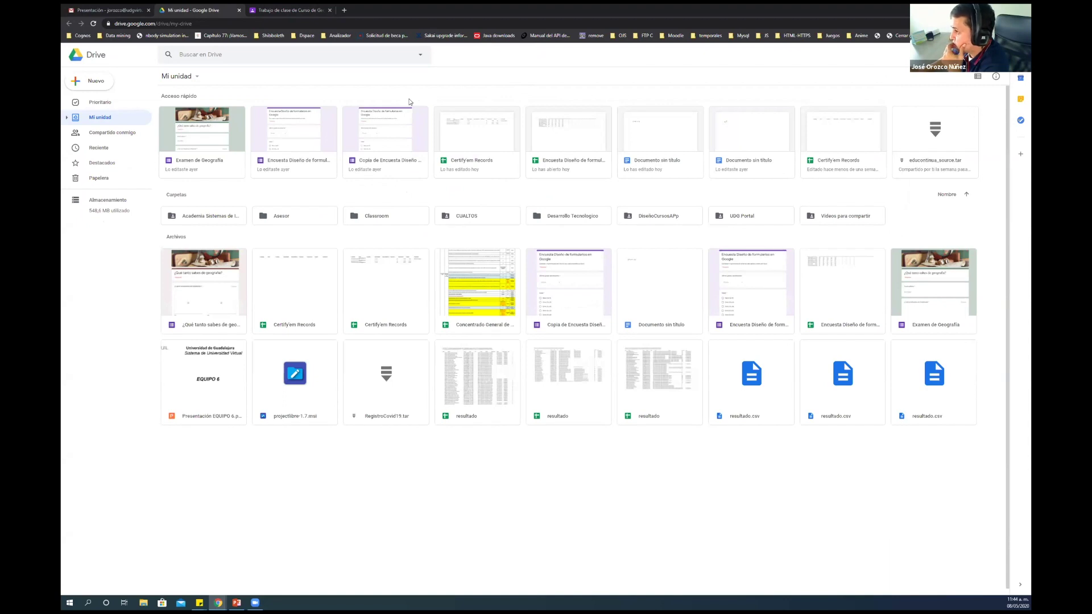
pyautogui.click(309, 12)
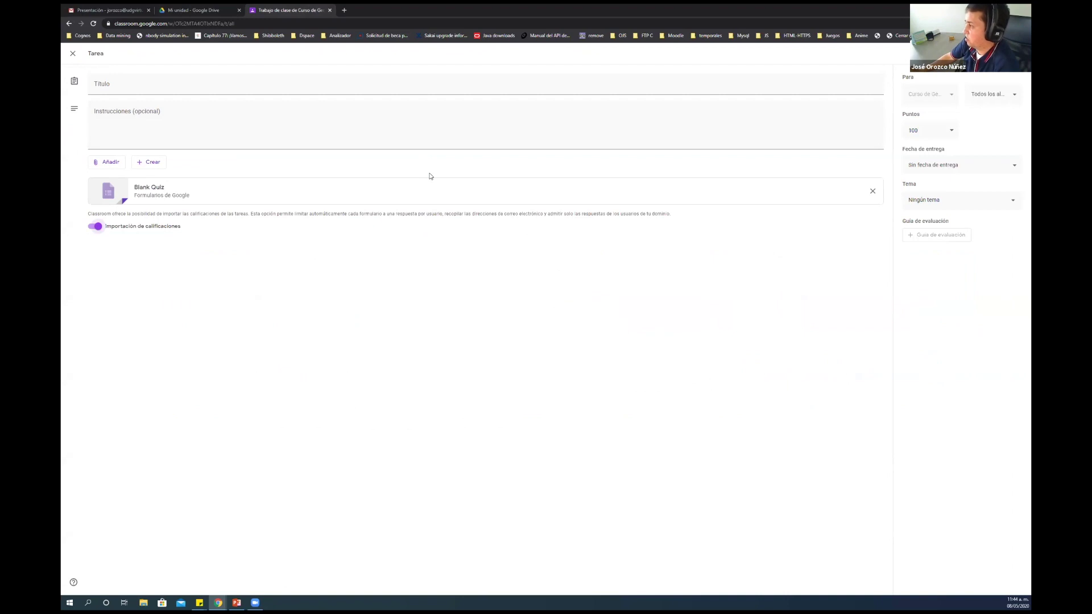
pyautogui.click(247, 186)
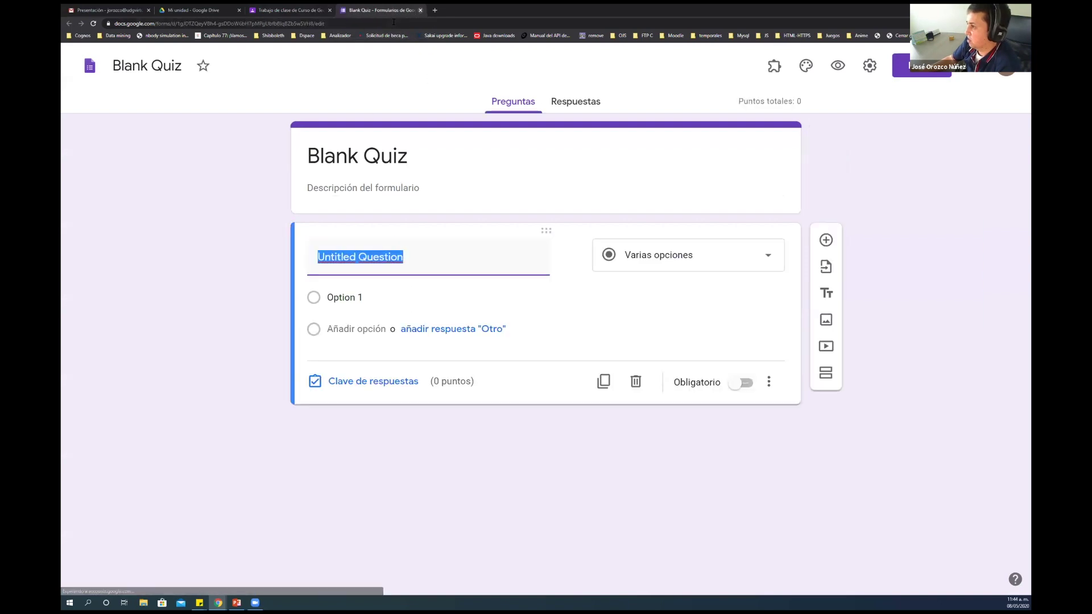
# Close the Blank Quiz form tab to get back to the Classroom draft
pyautogui.click(420, 10)
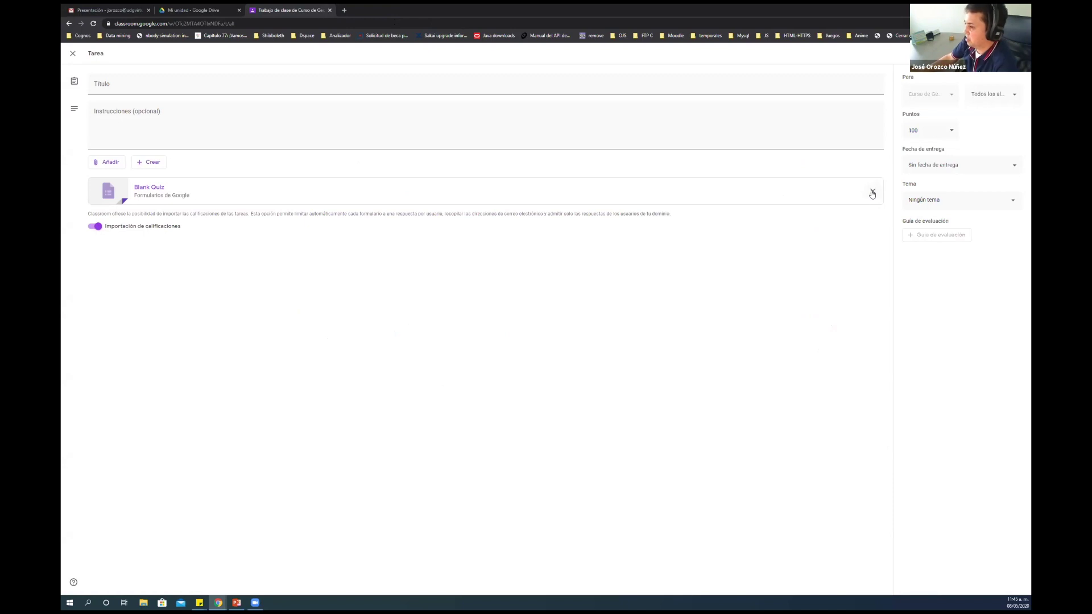
# Remove the Blank Quiz and a newly created untitled form from the draft, then open Añadir
pyautogui.click(872, 193)
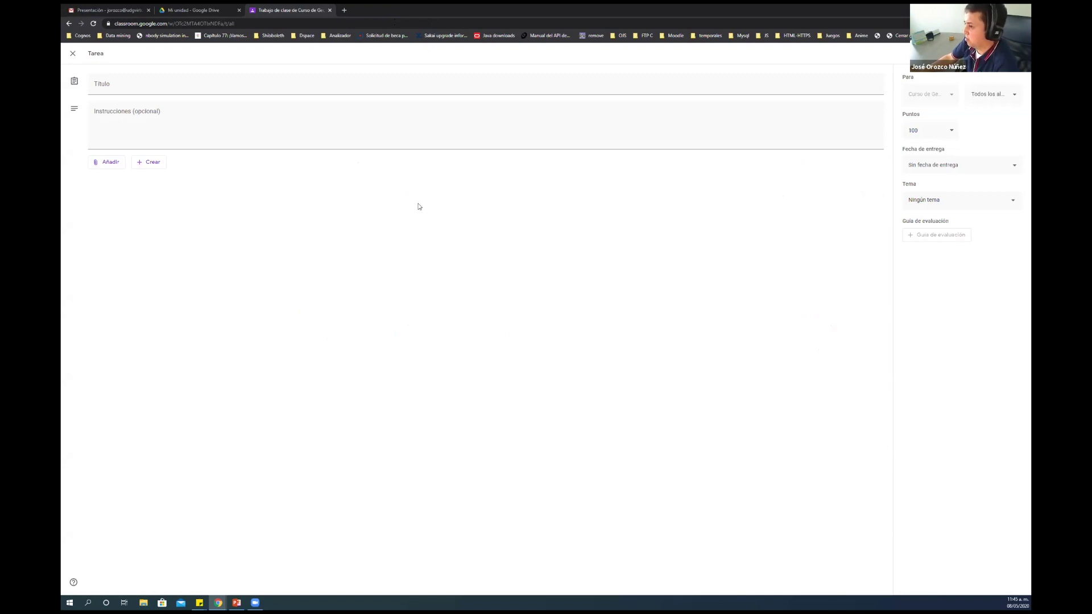
pyautogui.click(150, 162)
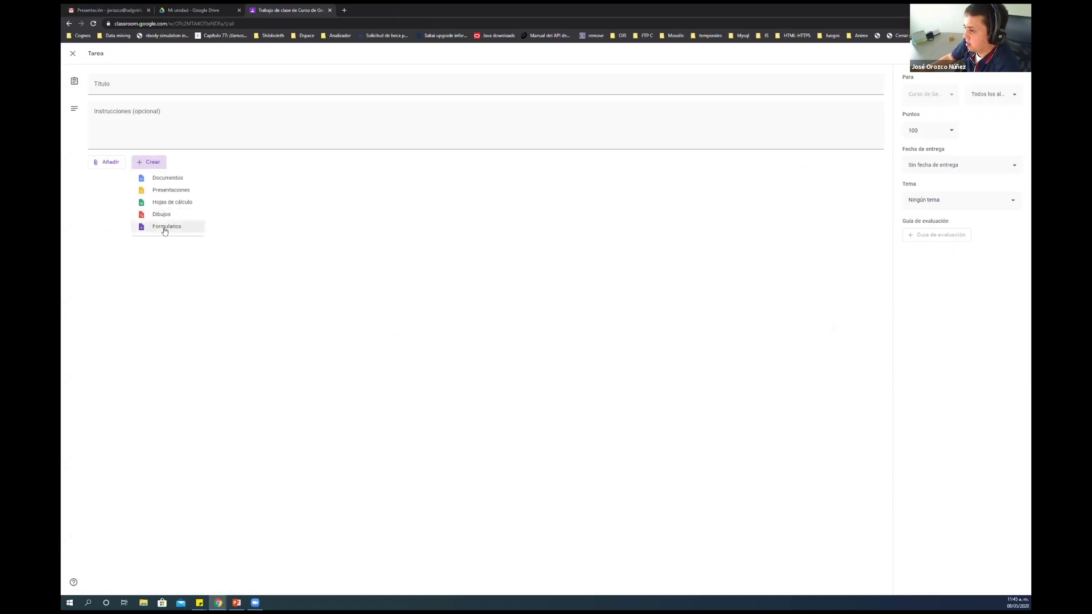
pyautogui.click(165, 227)
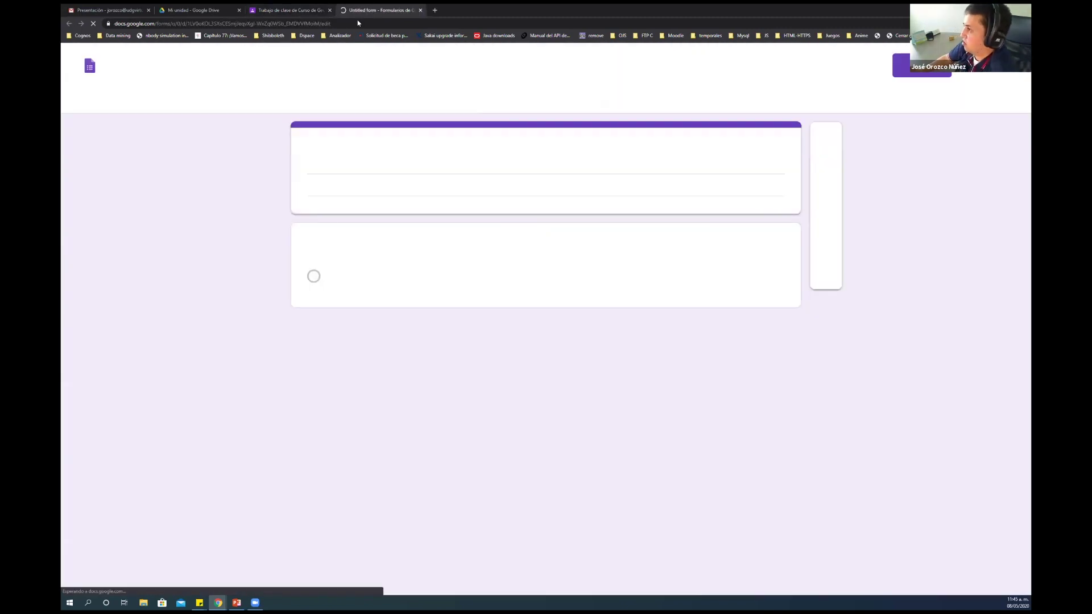
pyautogui.click(420, 10)
pyautogui.click(866, 194)
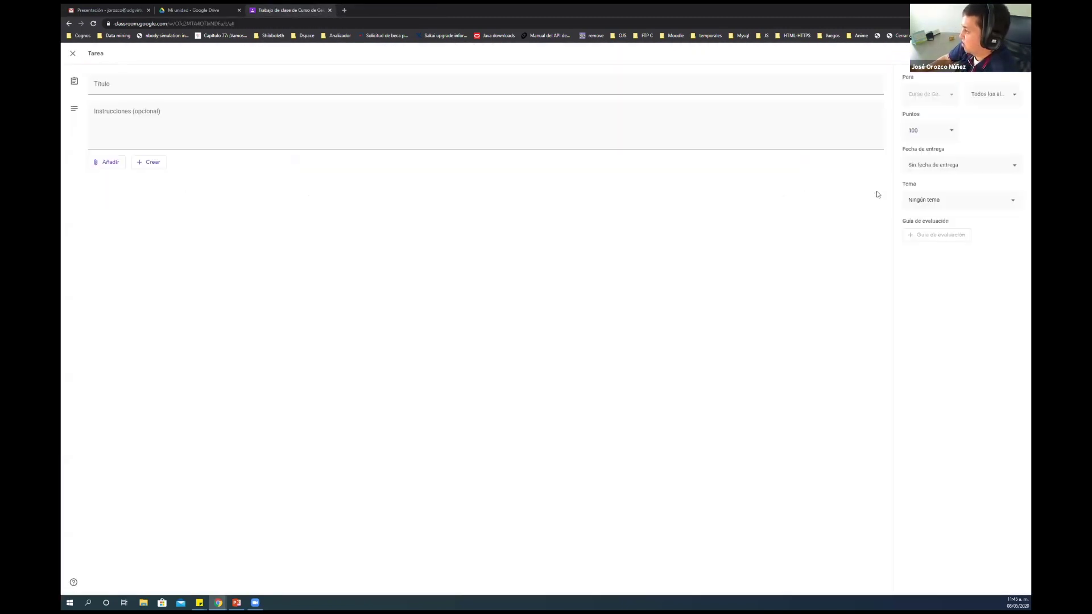
pyautogui.click(112, 165)
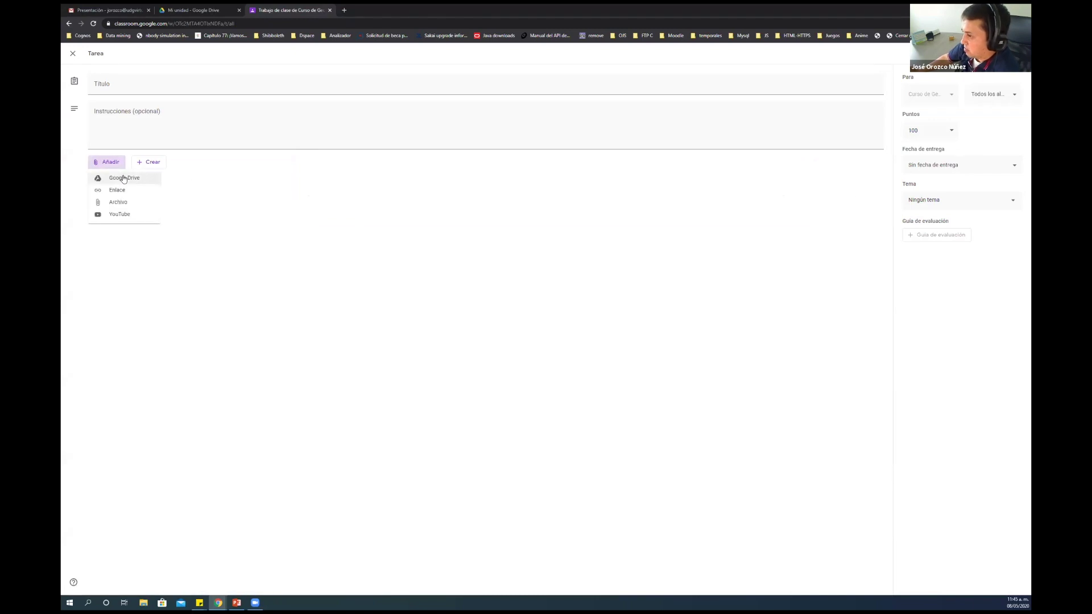
# Attach the '¿Qué tanto sabes de geografía? v2' form from Google Drive to the Tarea draft
pyautogui.click(132, 180)
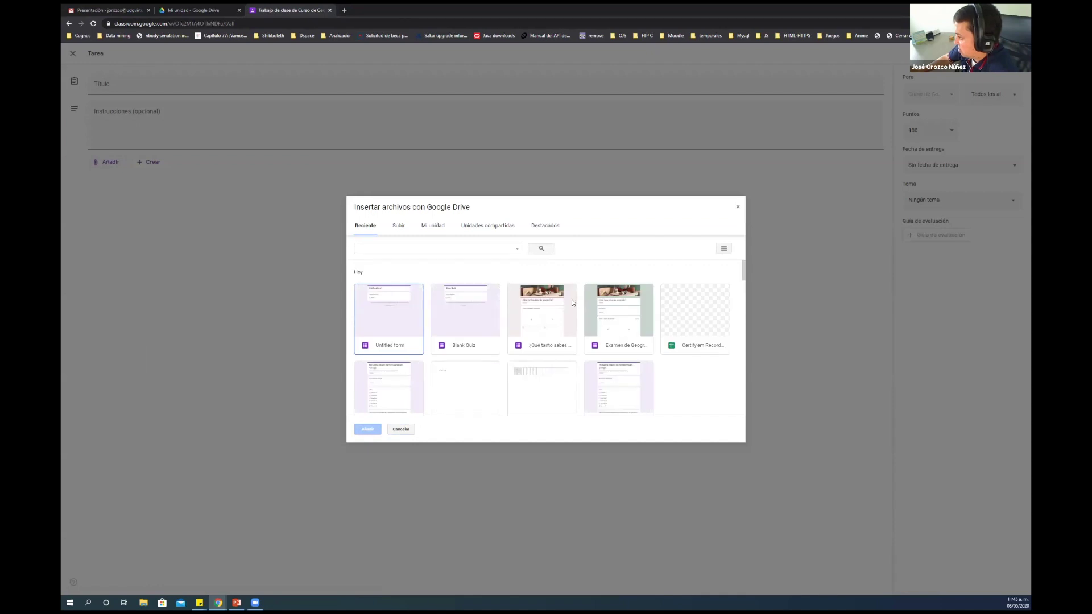
pyautogui.moveTo(742, 275); pyautogui.dragTo(742, 285)
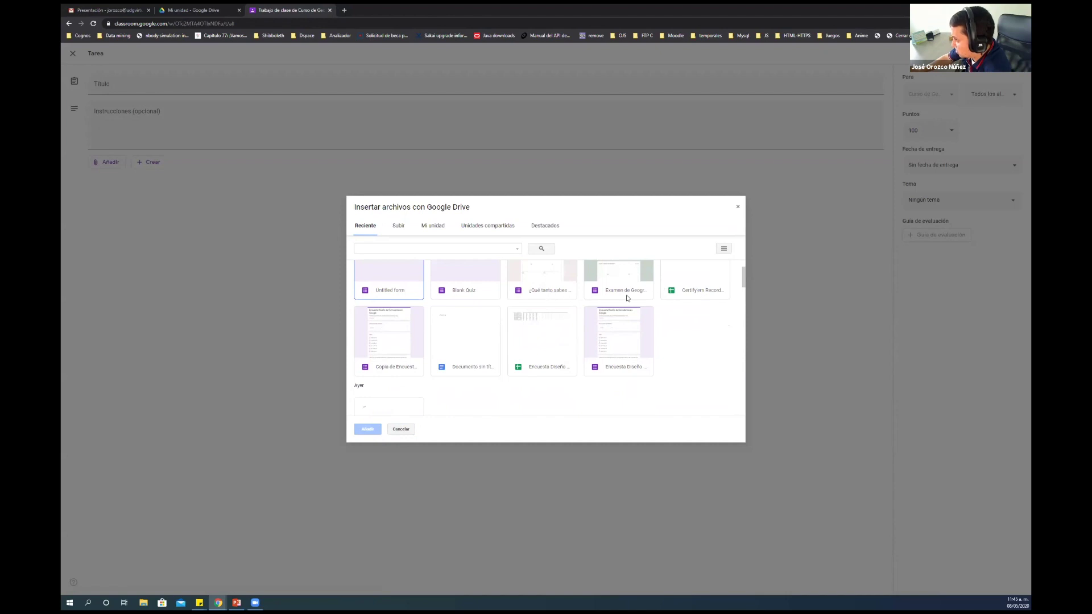
pyautogui.scroll(-2, 626, 294)
pyautogui.scroll(2, 626, 295)
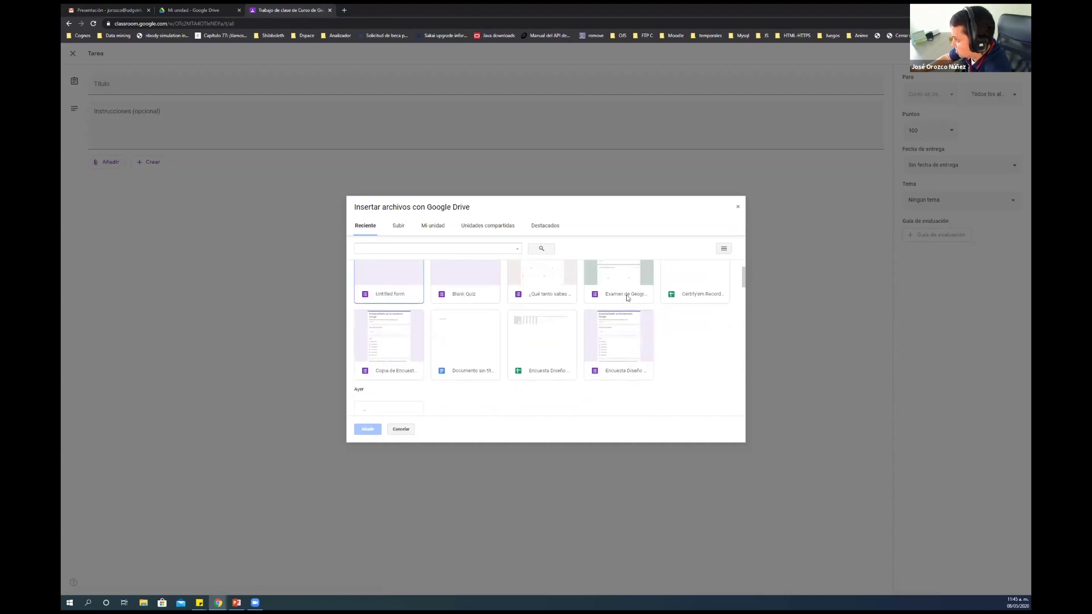
pyautogui.scroll(1, 626, 295)
pyautogui.click(547, 305)
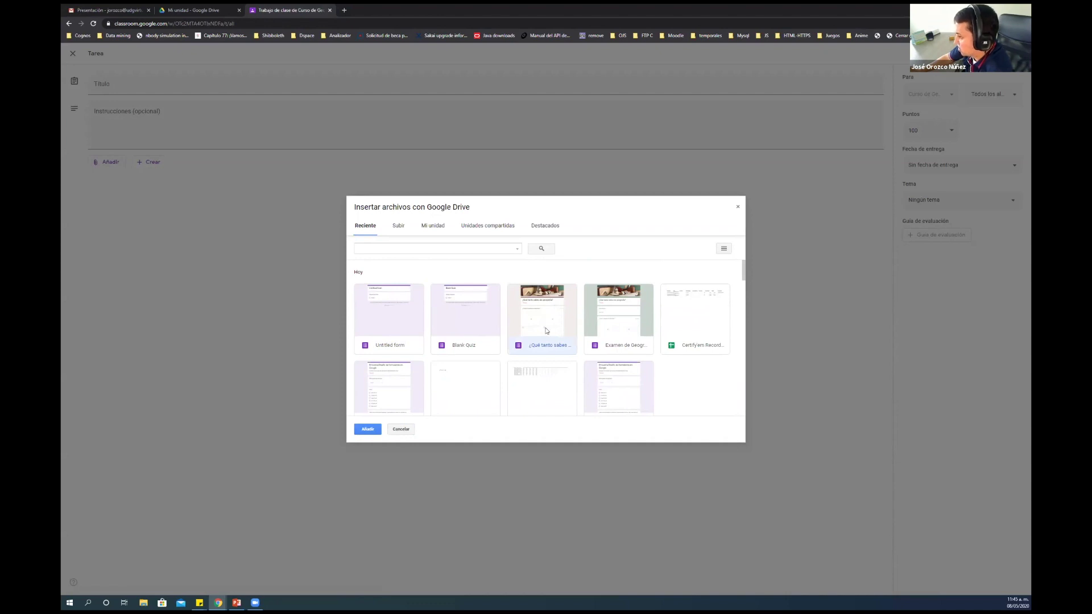
pyautogui.click(367, 430)
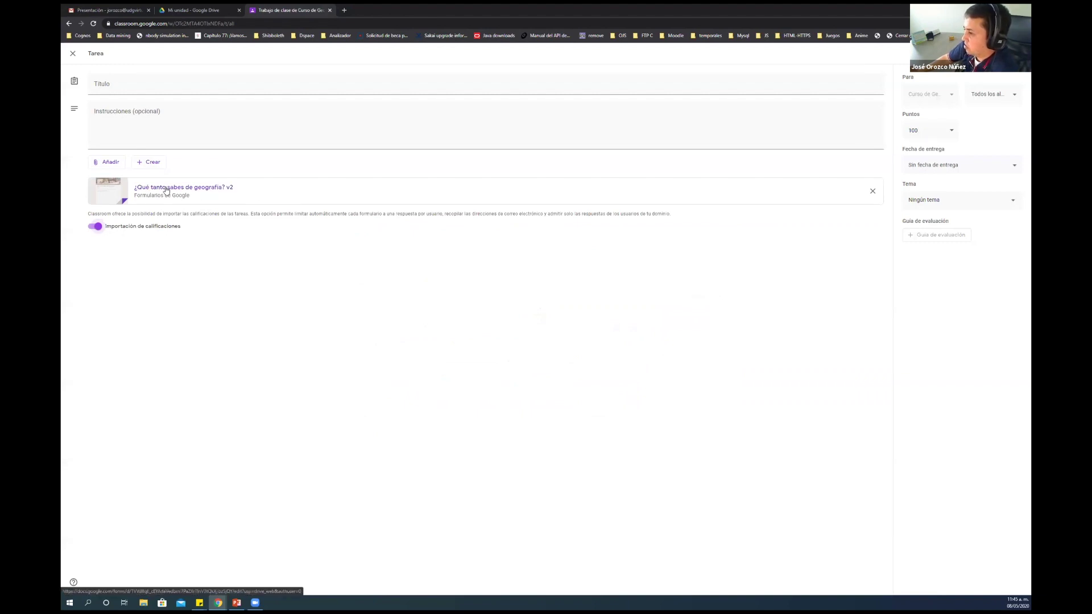
# Enter 'Exámen de Geografía' as the assignment's Título
pyautogui.click(128, 84)
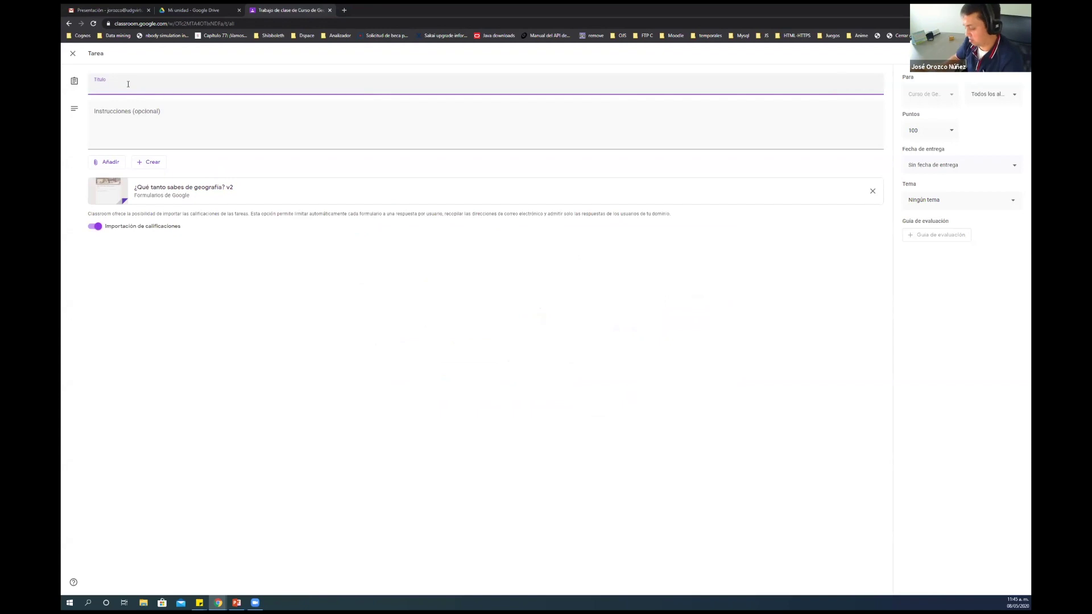
pyautogui.write('Examen')
pyautogui.press('BackSpace')
pyautogui.press('BackSpace')
pyautogui.write('ámen de')
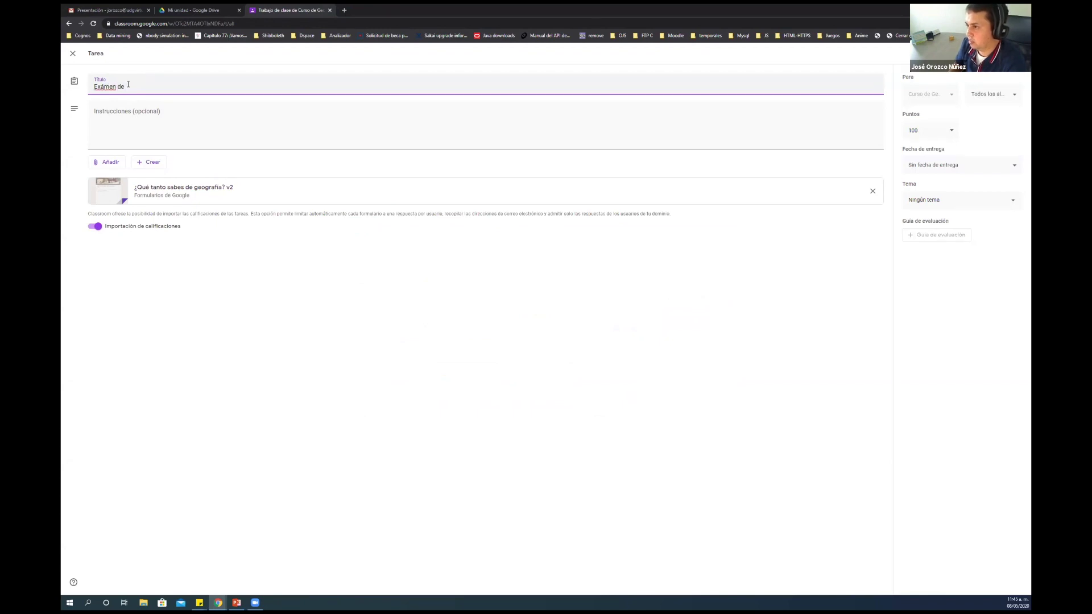
pyautogui.write(' Geografía')
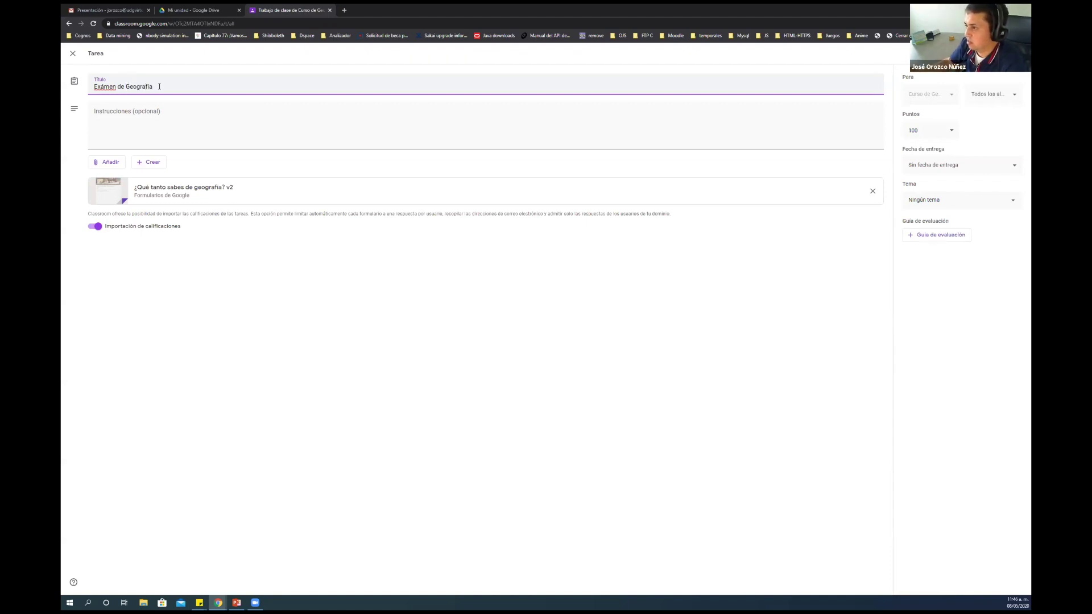
pyautogui.click(147, 118)
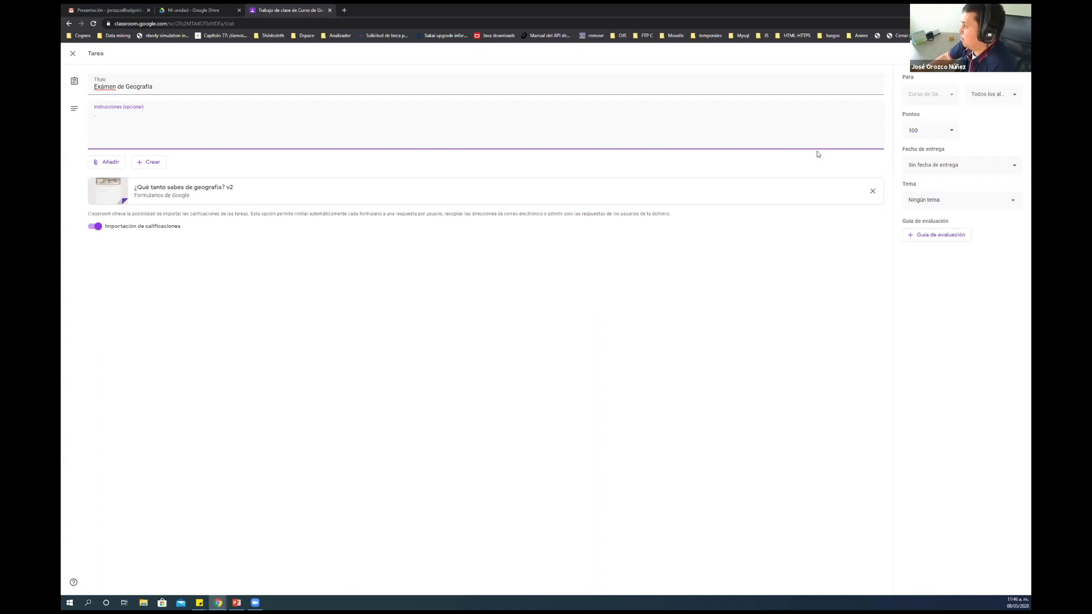
pyautogui.click(1015, 165)
# Set the assignment's Fecha de entrega to Sunday 10 May at 23:59
pyautogui.click(981, 197)
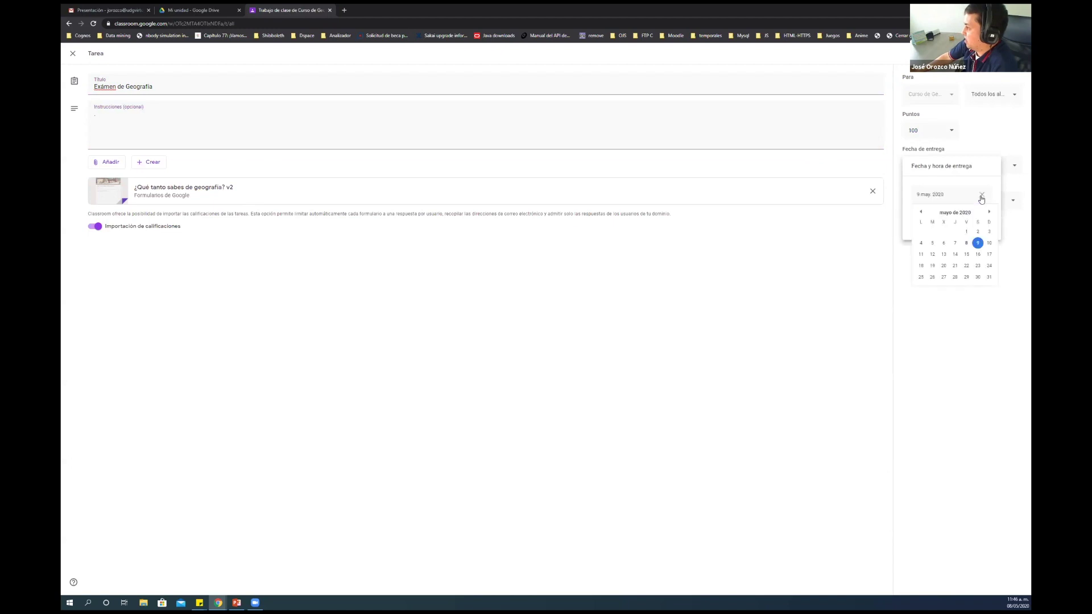
pyautogui.click(970, 173)
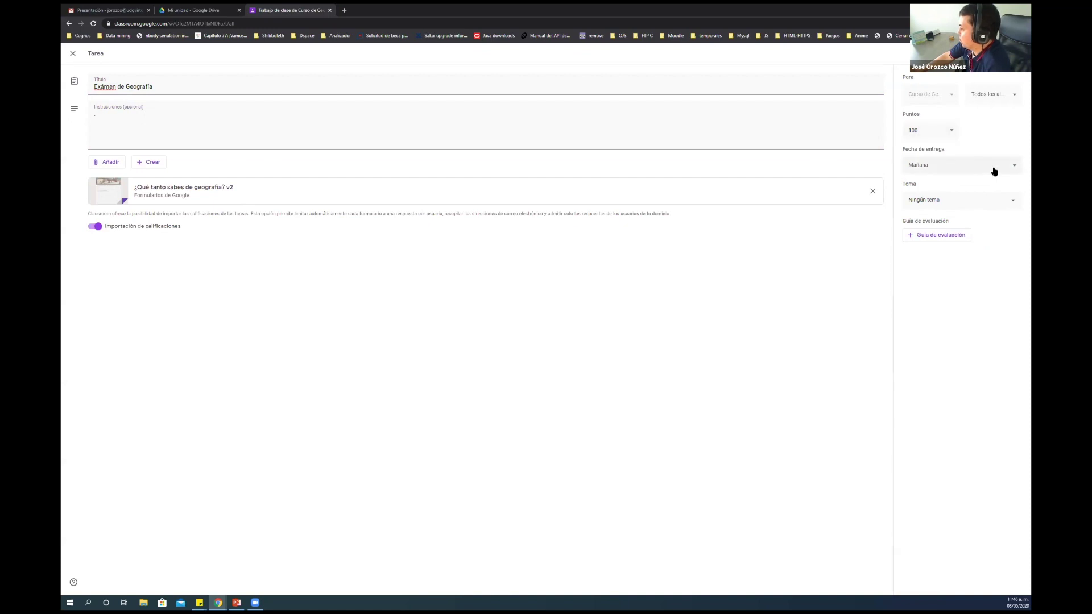
pyautogui.click(1015, 169)
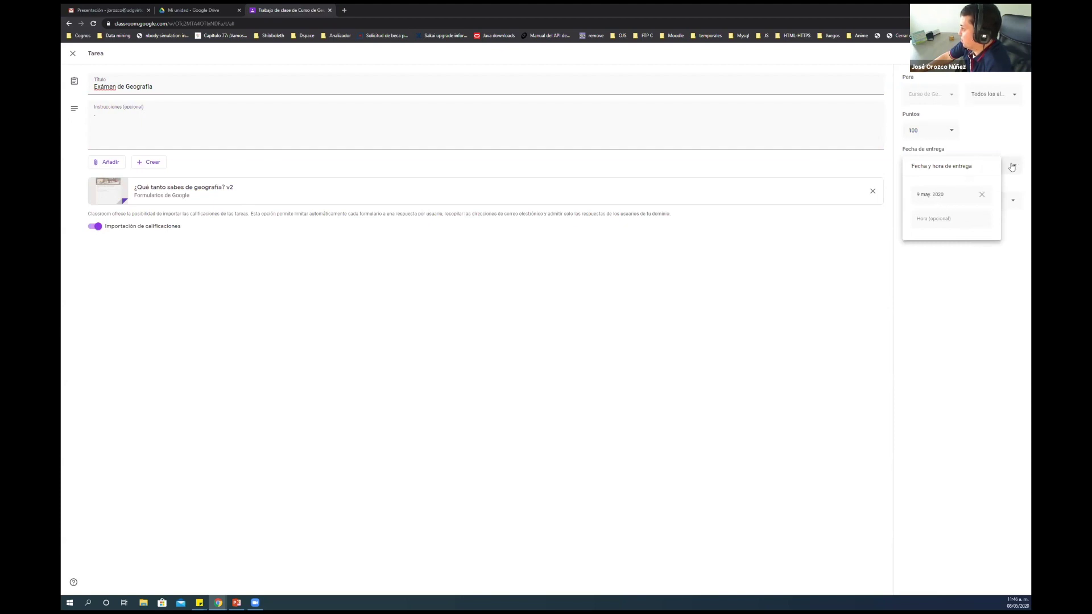
pyautogui.click(925, 197)
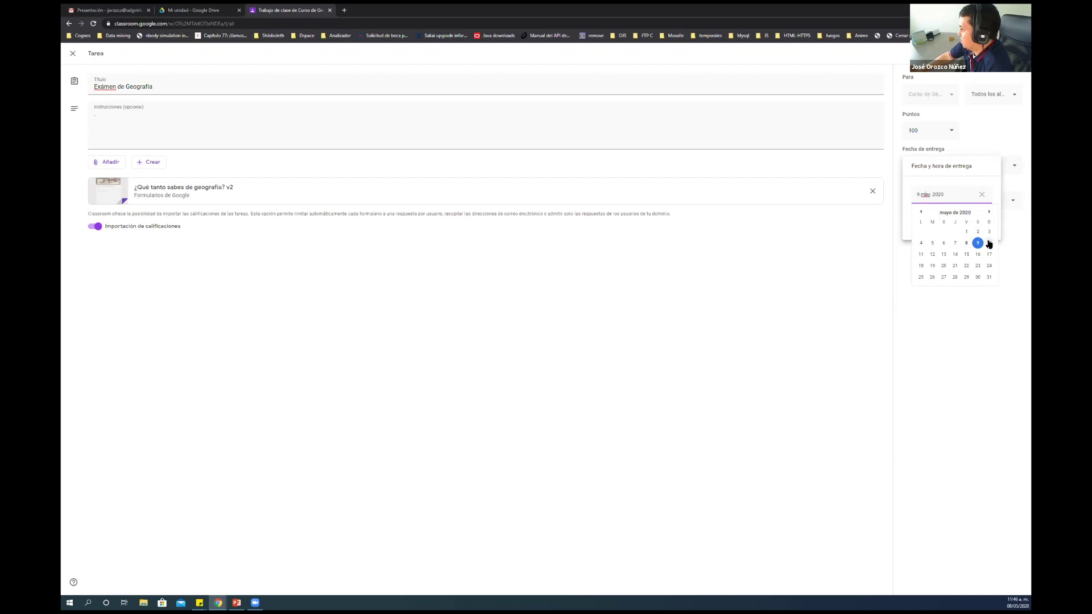
pyautogui.click(989, 244)
pyautogui.click(948, 216)
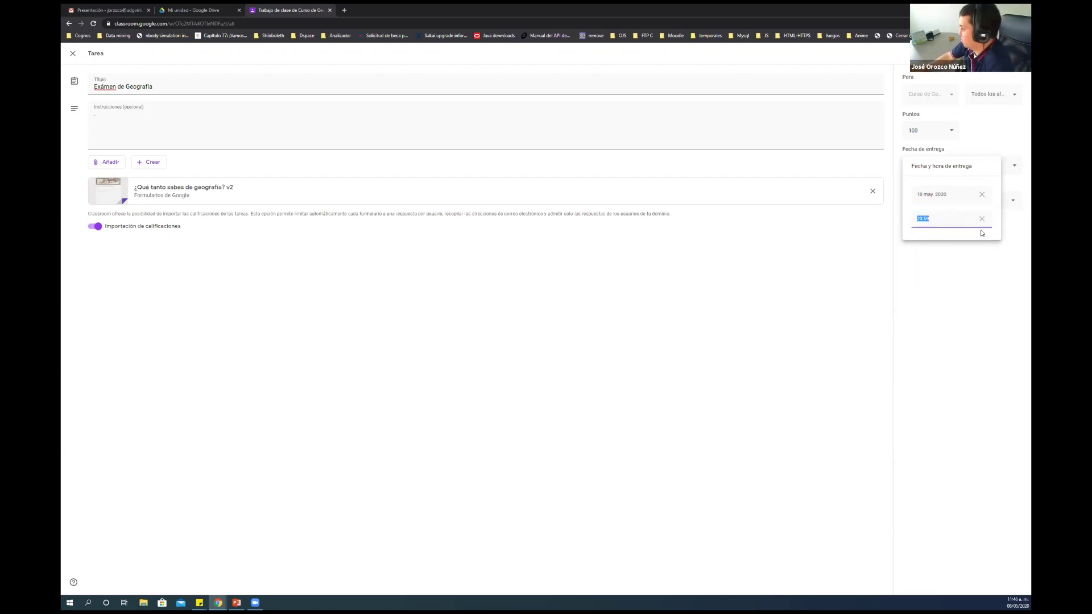
pyautogui.click(982, 251)
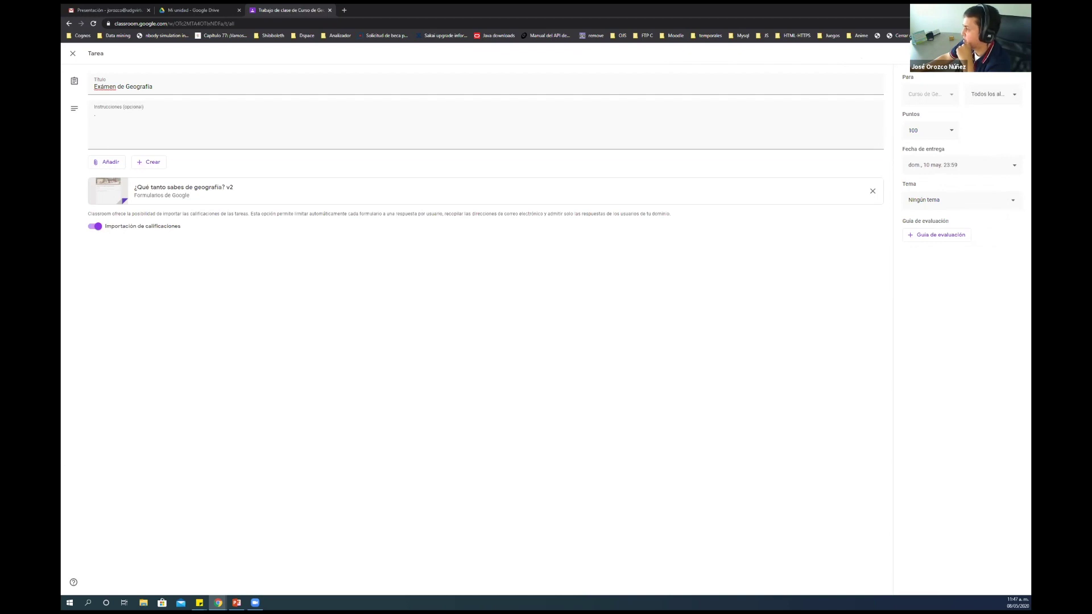
pyautogui.click(1018, 53)
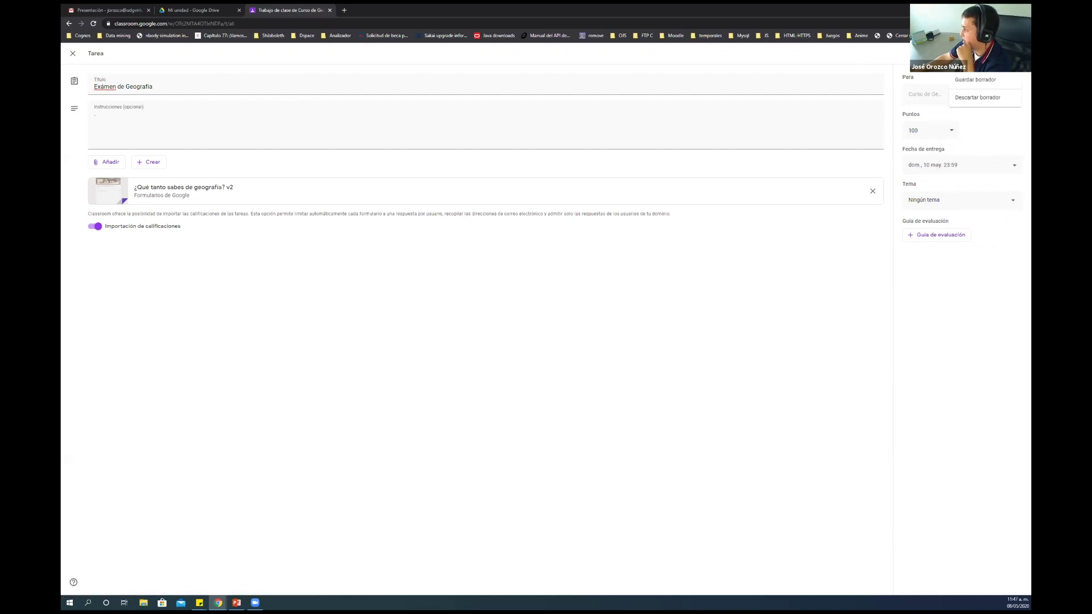
# Use Programar to schedule the assignment to post tomorrow at 0:00
pyautogui.click(975, 61)
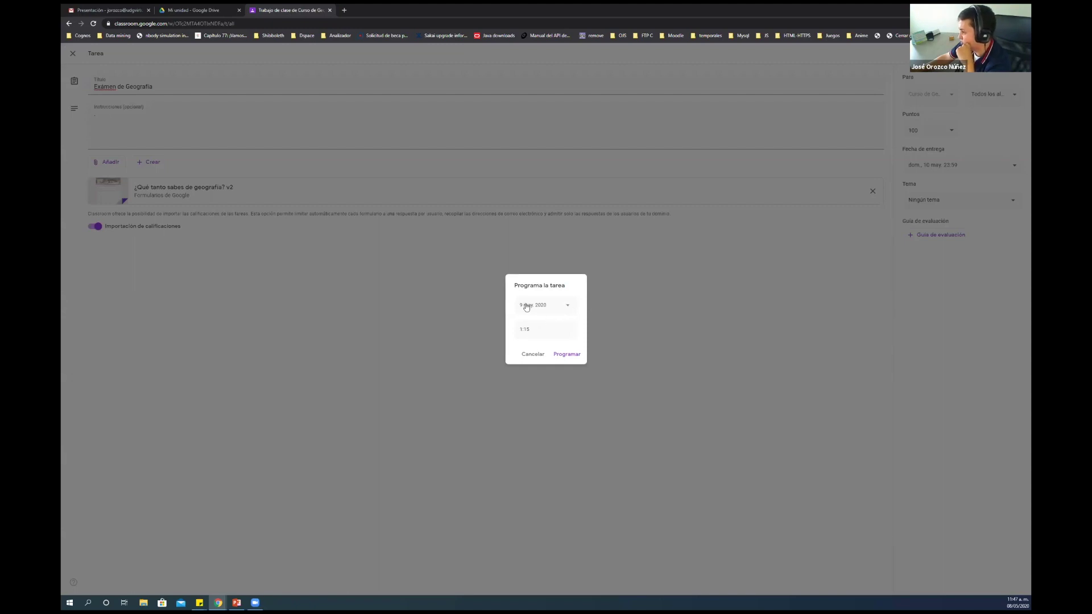
pyautogui.moveTo(535, 330); pyautogui.dragTo(507, 333)
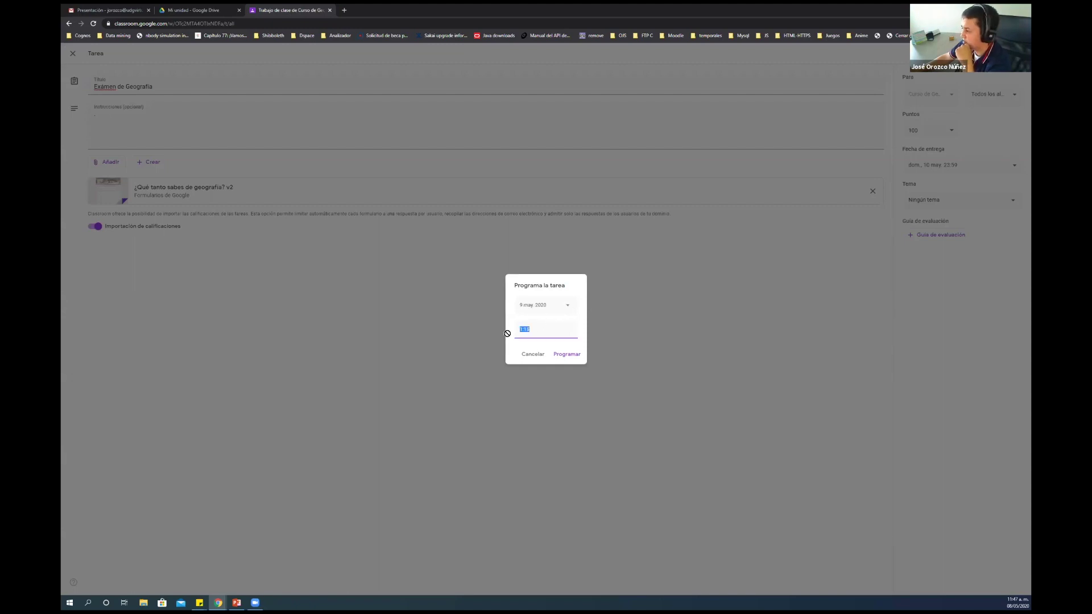
pyautogui.write('0:00')
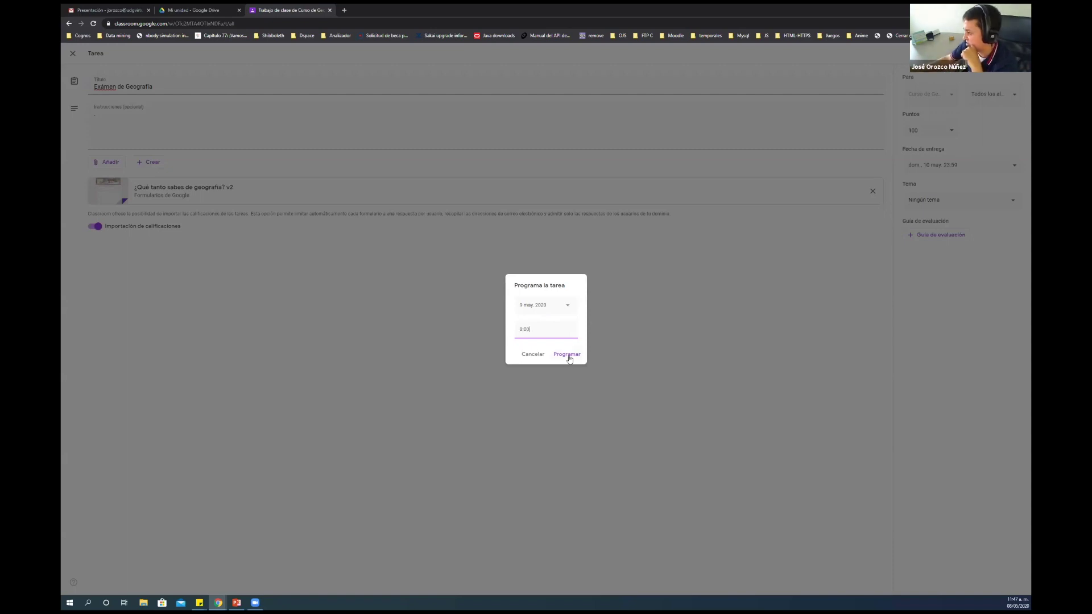
pyautogui.click(567, 354)
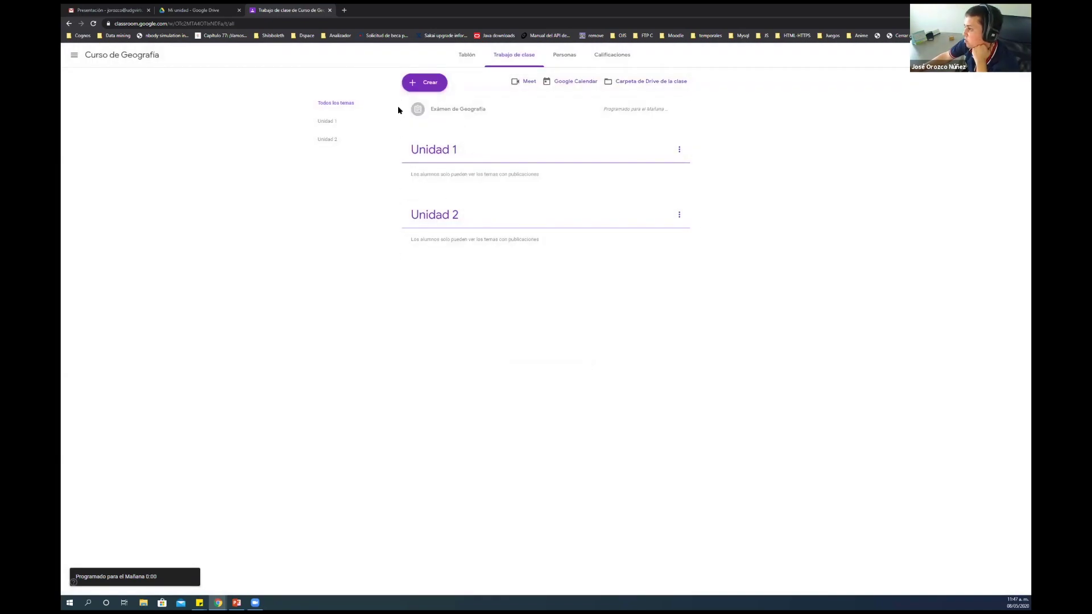
# Drag Exámen de Geografía into the Unidad 1 topic, then switch to the Temas a revisar slide
pyautogui.moveTo(559, 140); pyautogui.dragTo(461, 154)
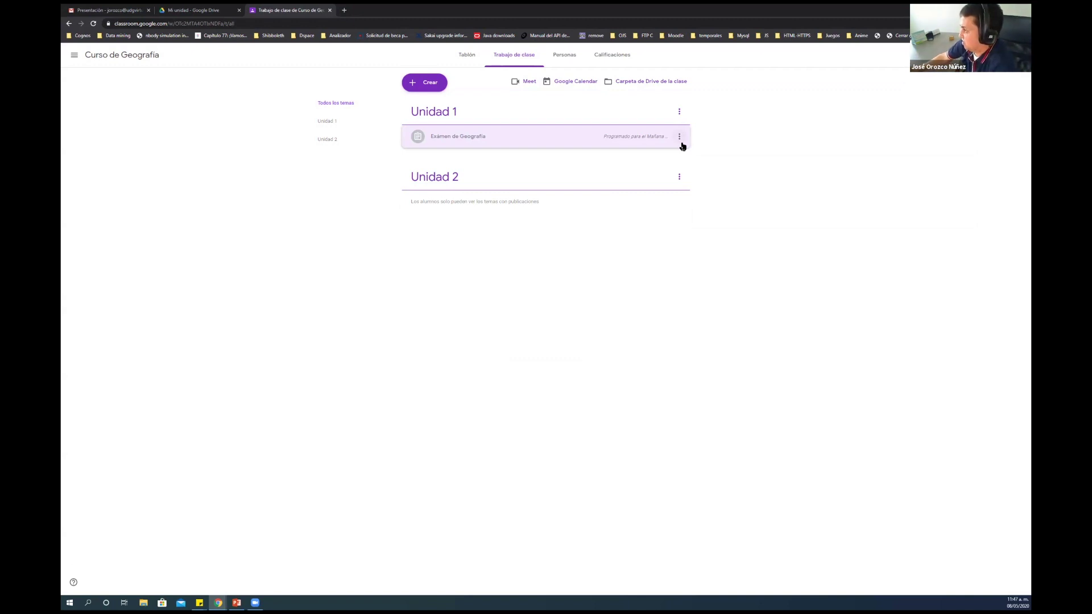
pyautogui.click(680, 138)
pyautogui.click(736, 154)
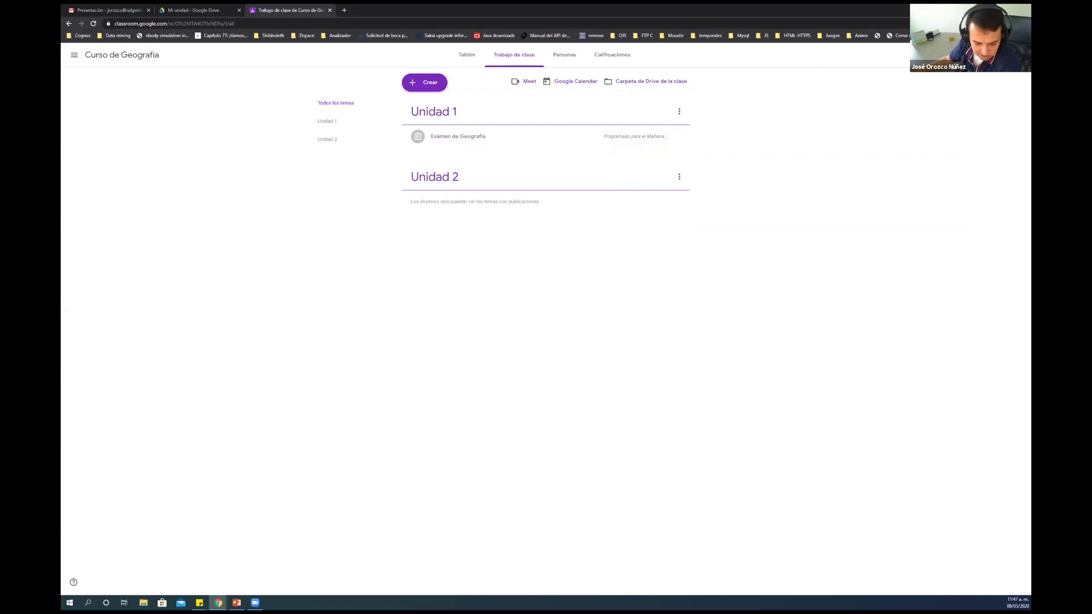
pyautogui.hotkey('alt', 'Tab')
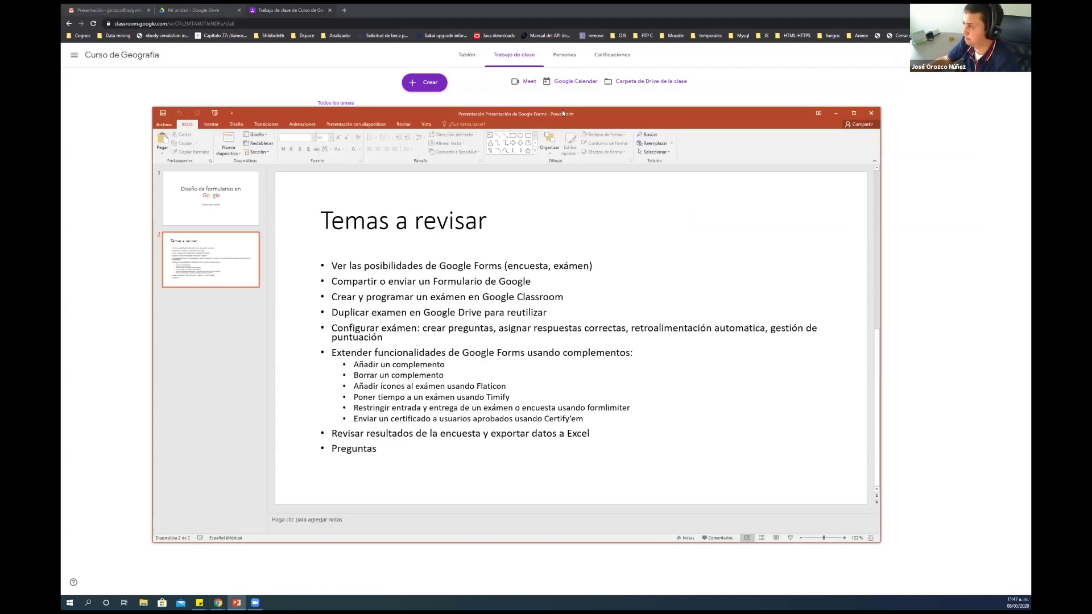
# Switch from PowerPoint back to the Classroom Trabajo de clase page
pyautogui.hotkey('alt', 'Tab')
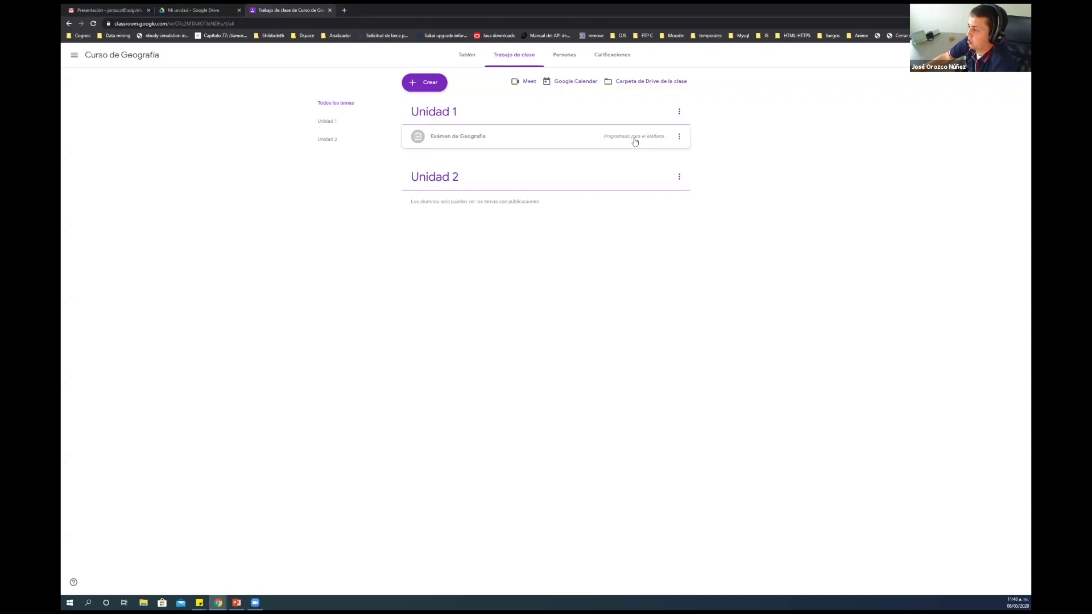
# Close the Classroom tab and make a copy of the Examen de Geografía form in Mi unidad
pyautogui.click(329, 11)
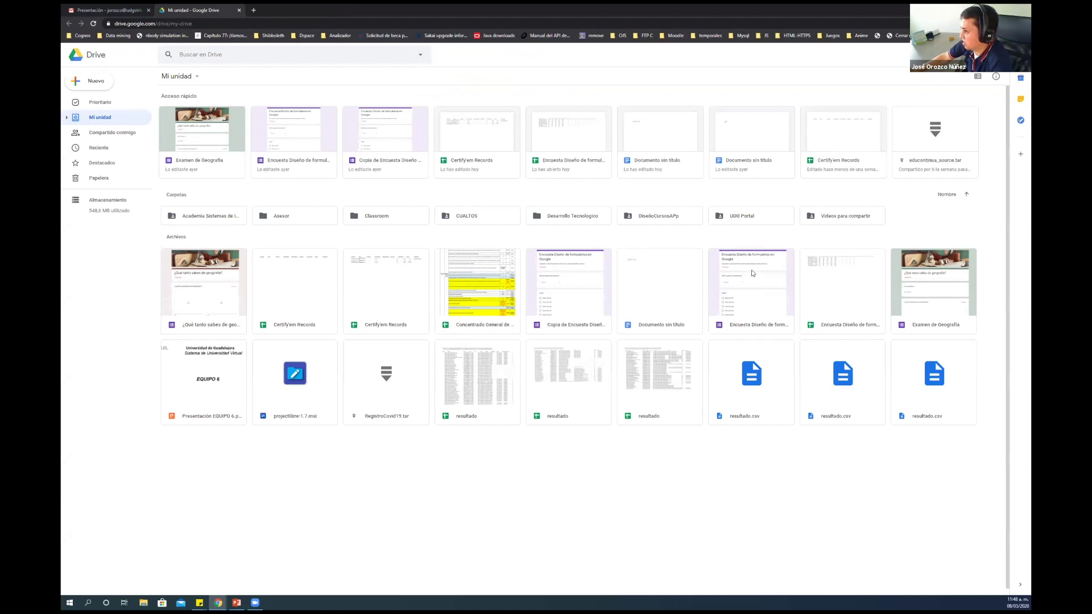
pyautogui.click(764, 289)
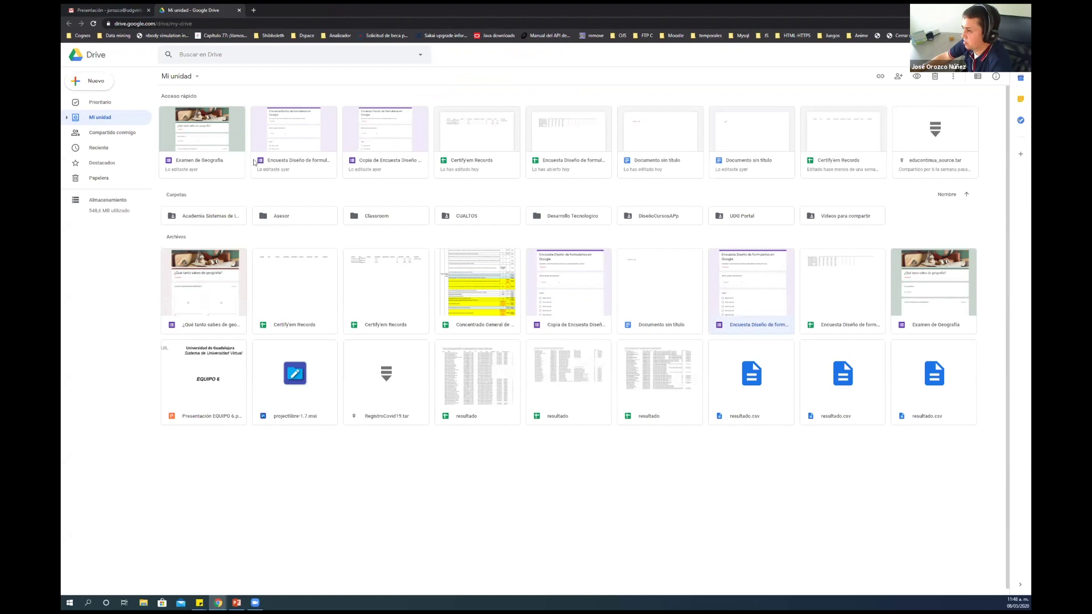
pyautogui.click(935, 289)
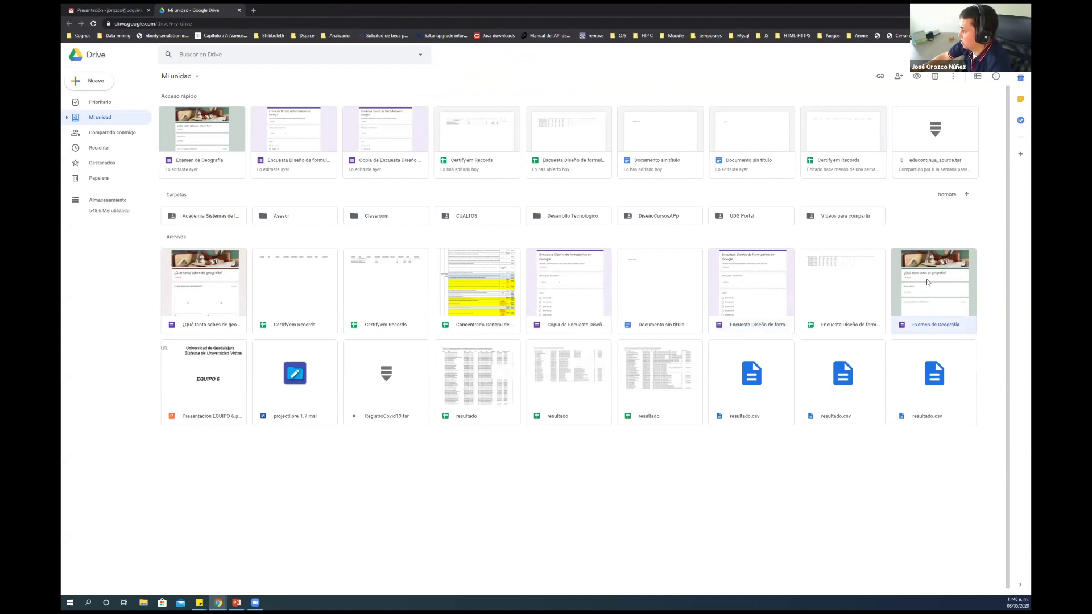
pyautogui.rightClick(927, 282)
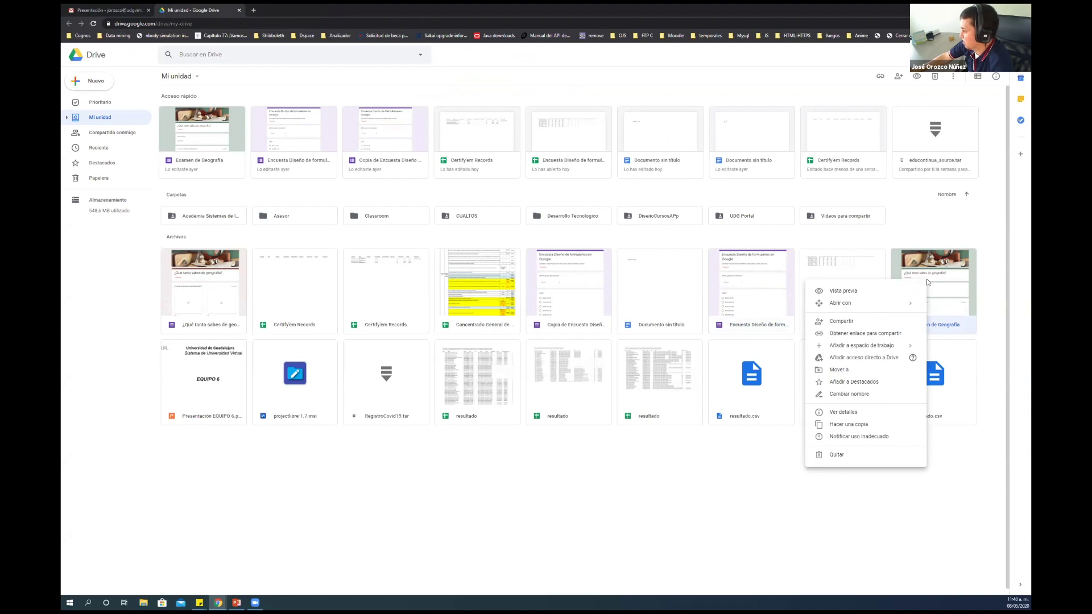
pyautogui.click(861, 426)
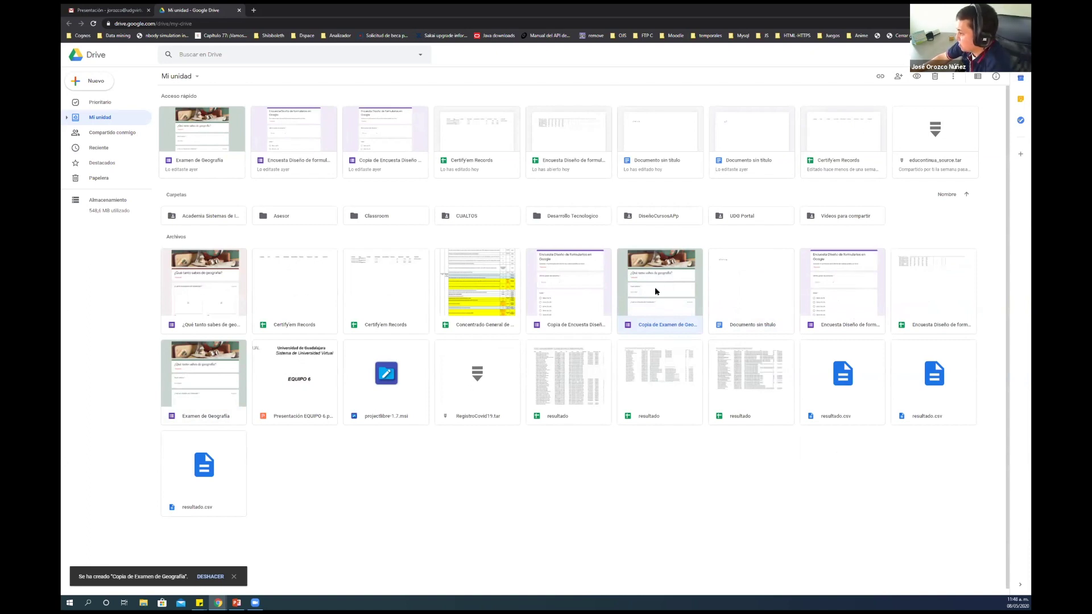
# Rename the copied geography form to 'Examen Geografia 2C'
pyautogui.rightClick(656, 317)
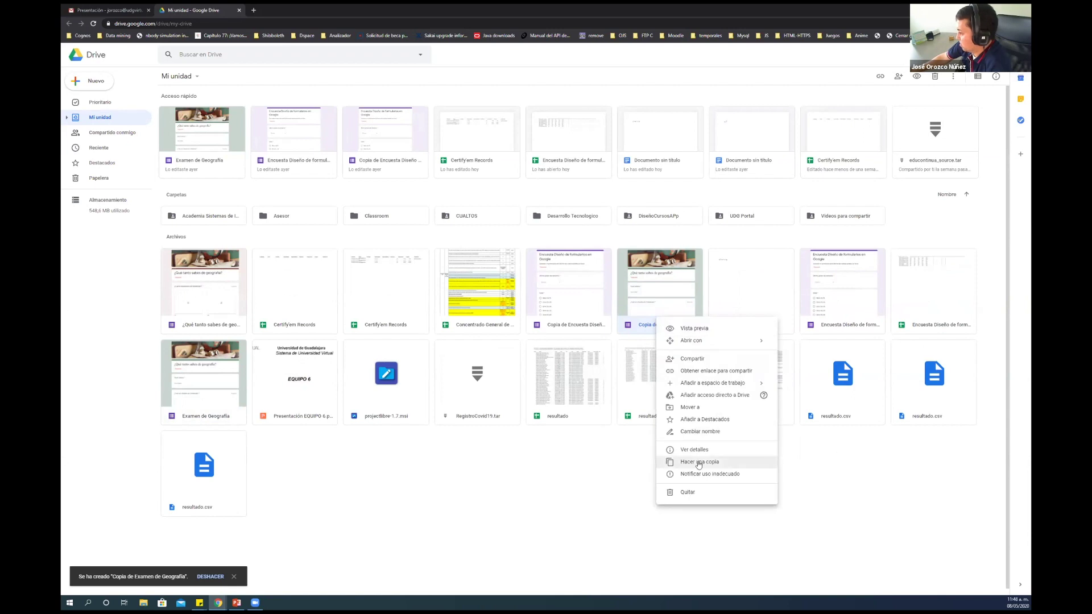
pyautogui.click(701, 432)
pyautogui.write('Examen ')
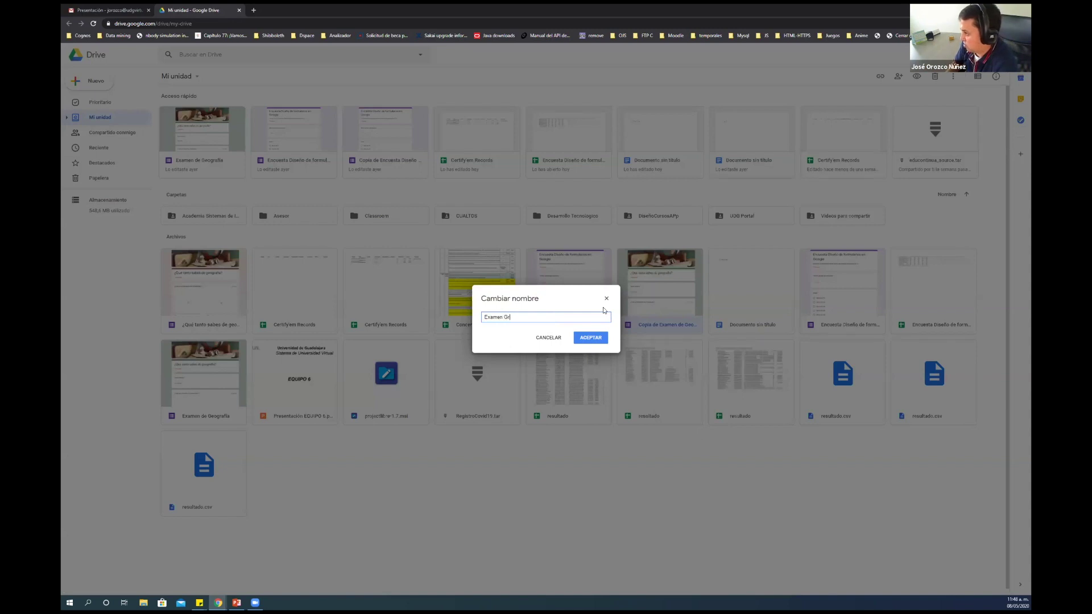
pyautogui.write('Geografica')
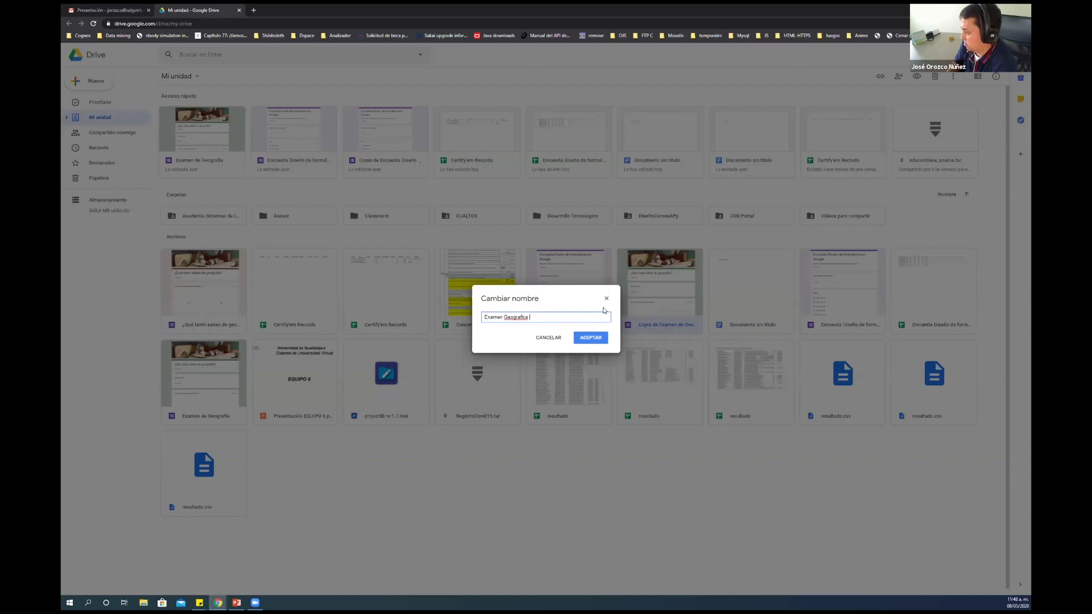
pyautogui.press('BackSpace')
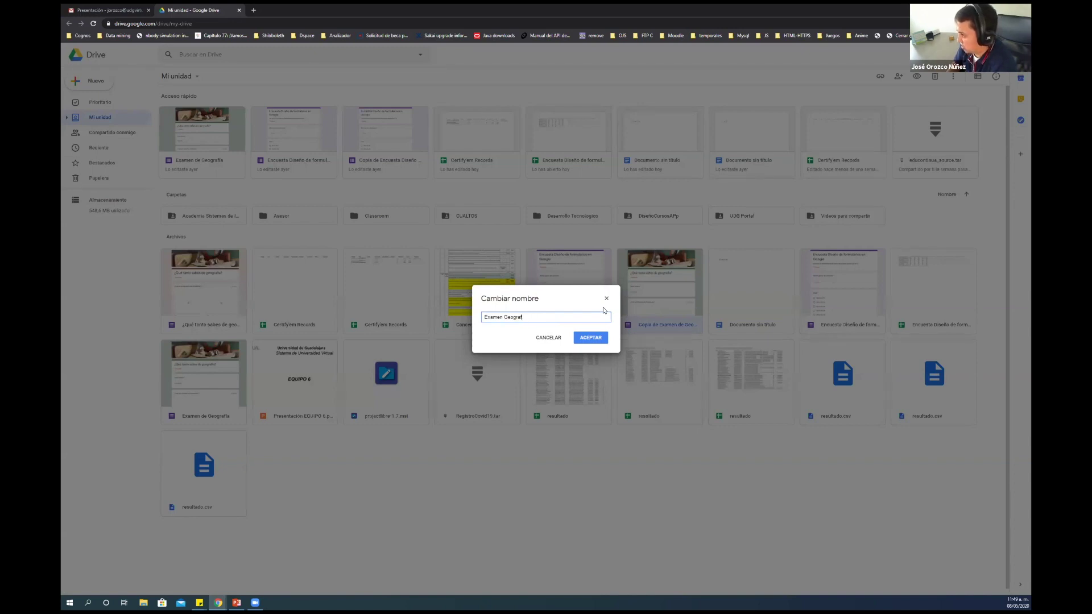
pyautogui.write('ia 2X')
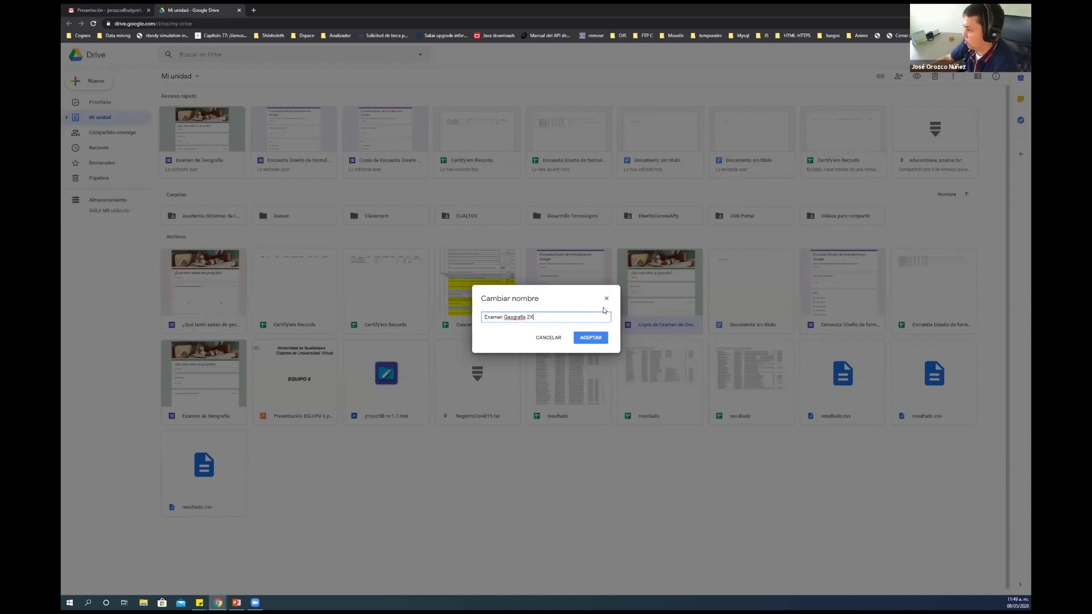
pyautogui.press('BackSpace')
pyautogui.write('C')
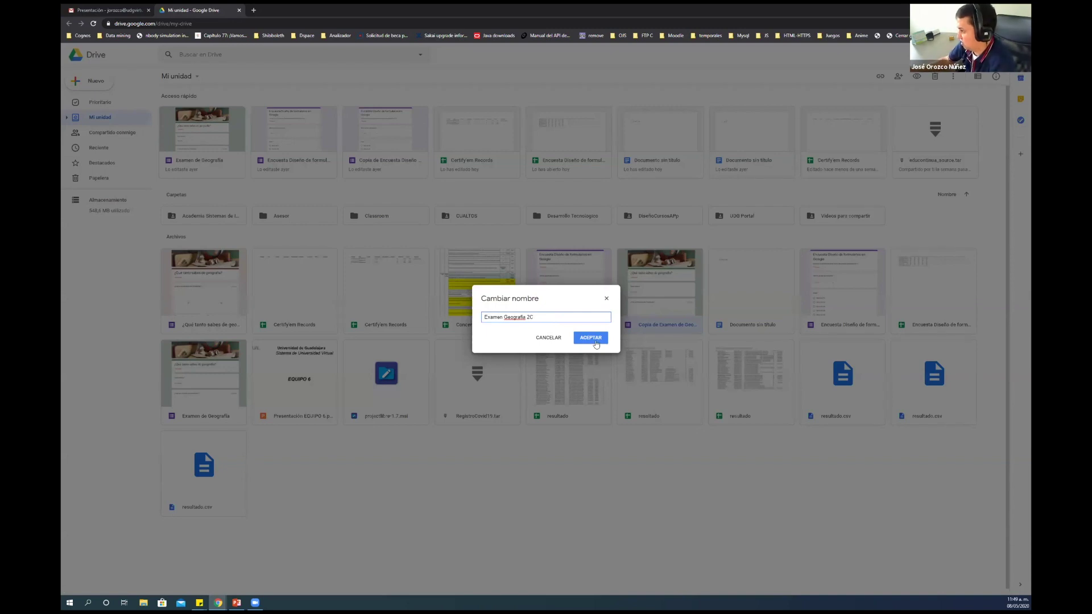
pyautogui.click(591, 338)
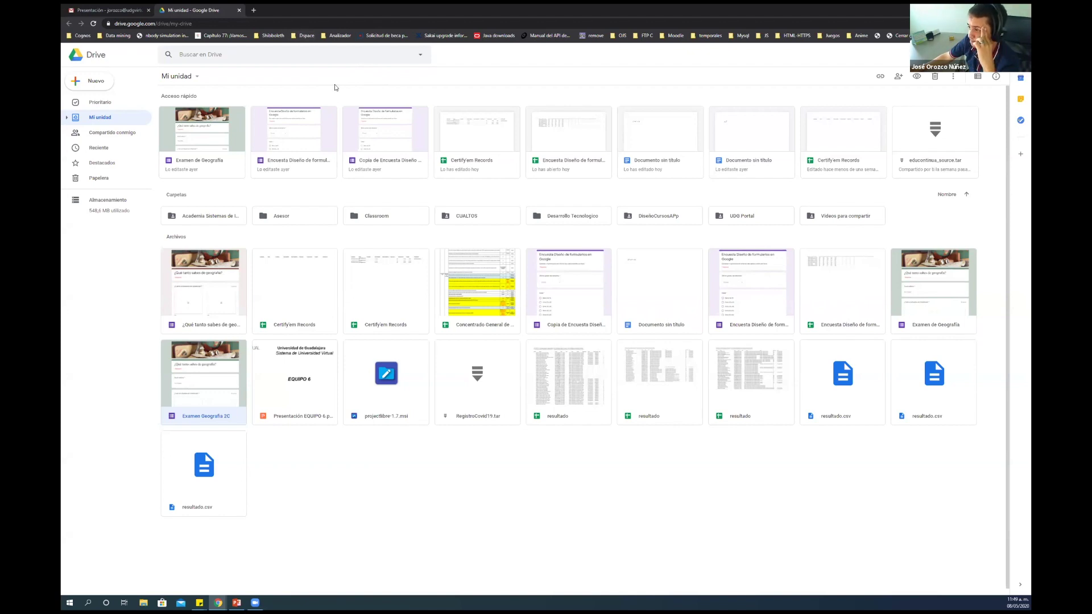
# Open the Examen de Geografía quiz editor from Acceso rápido, after closing the Encuesta form
pyautogui.click(320, 125)
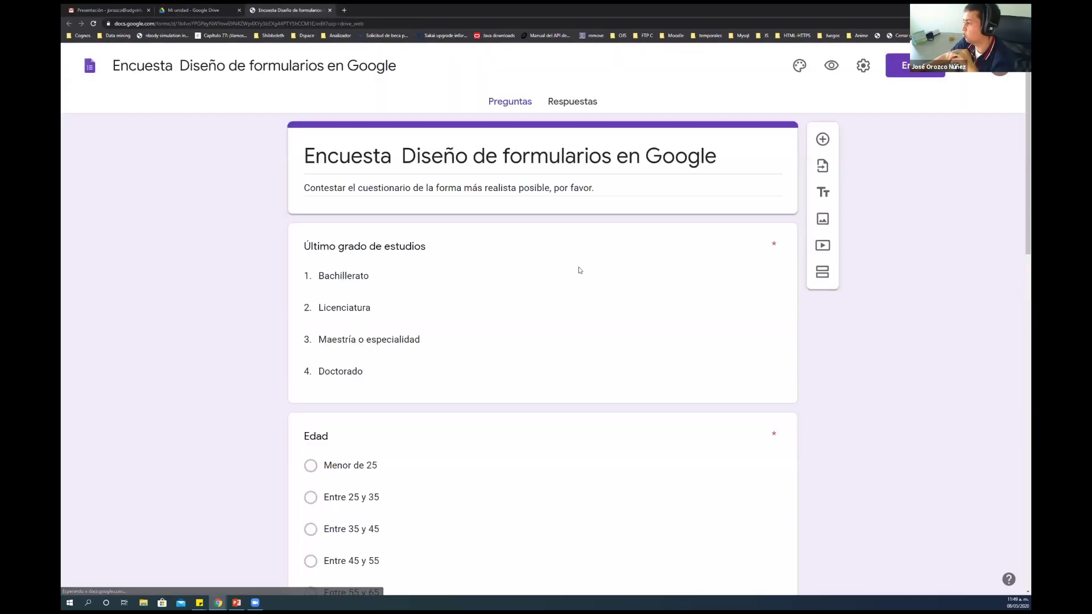
pyautogui.hotkey('ctrl', 'w')
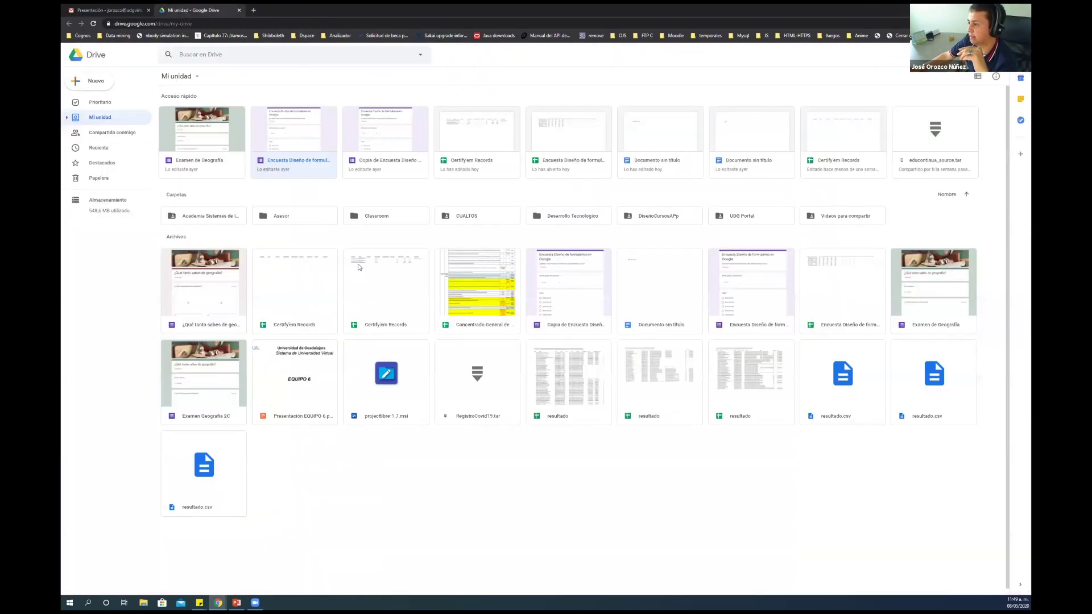
pyautogui.click(217, 142)
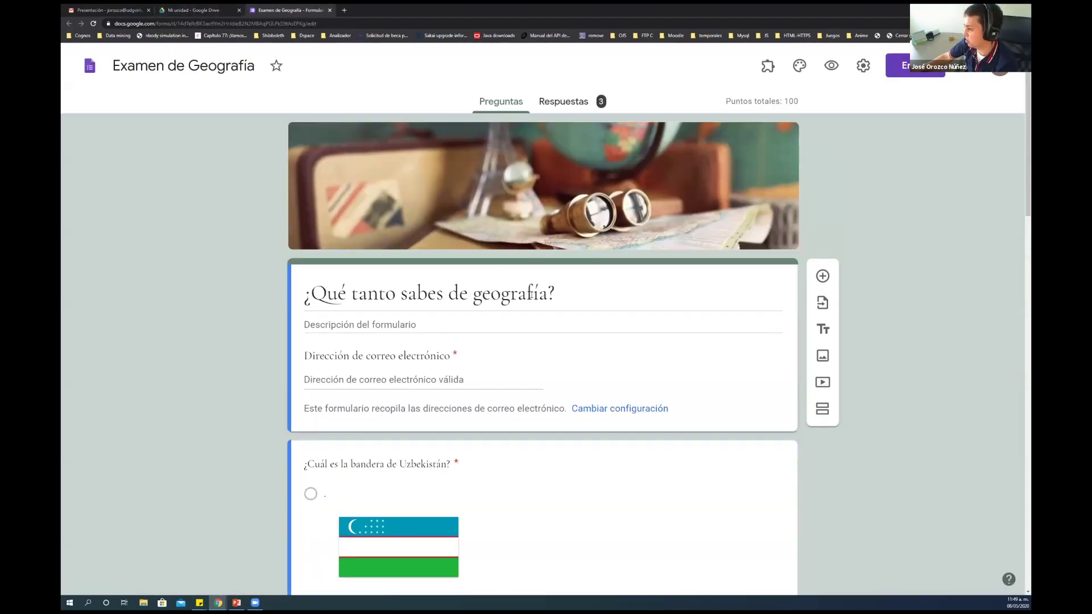
pyautogui.click(515, 300)
pyautogui.click(603, 287)
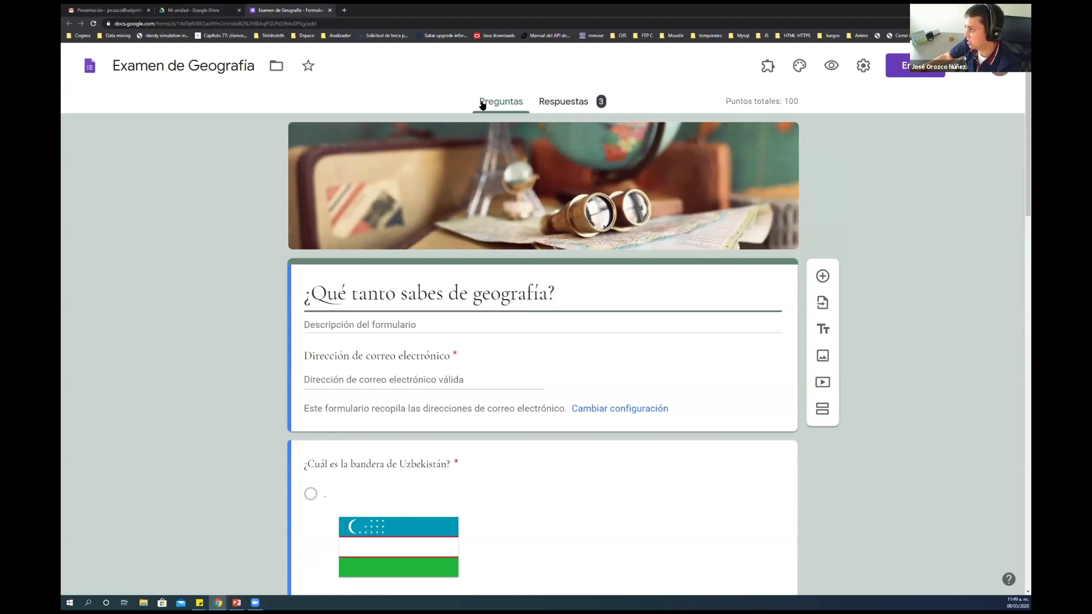
pyautogui.click(411, 100)
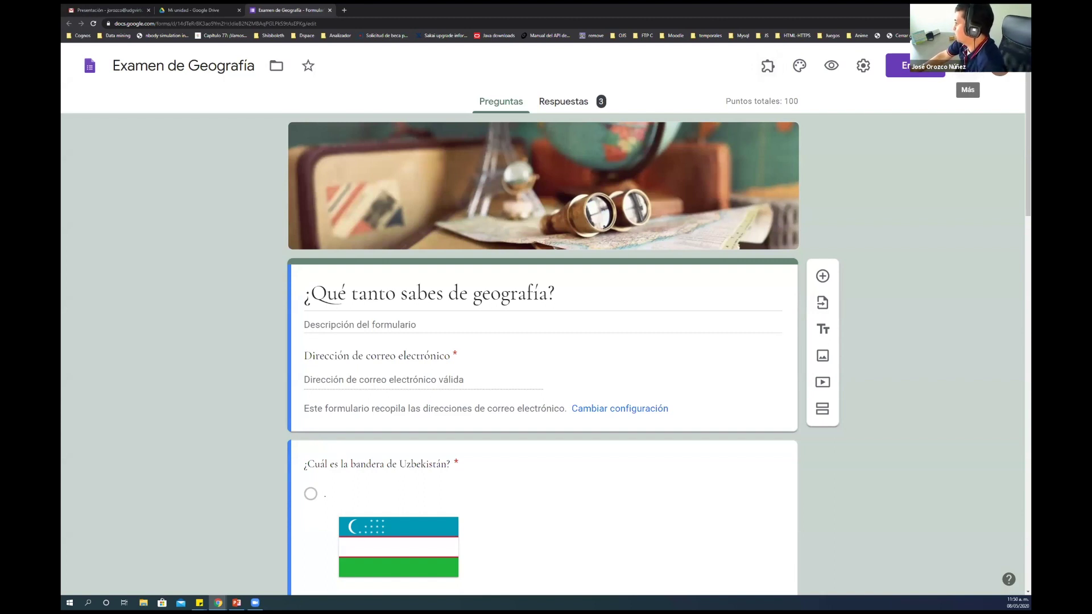
# Open the Complementos marketplace from the form's Más menu and browse the add-on listings
pyautogui.click(968, 68)
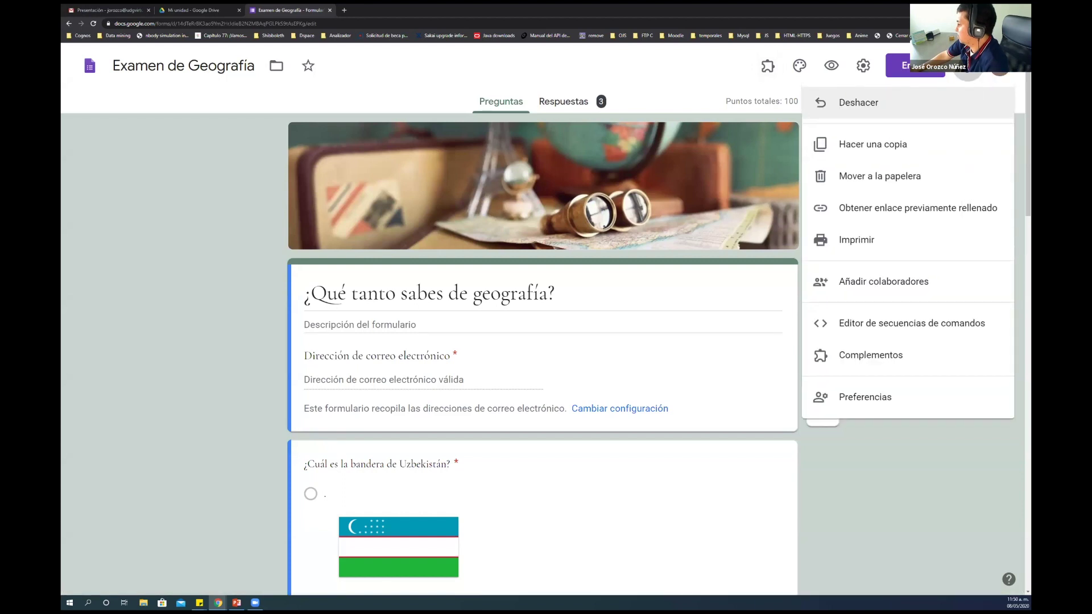
pyautogui.click(908, 356)
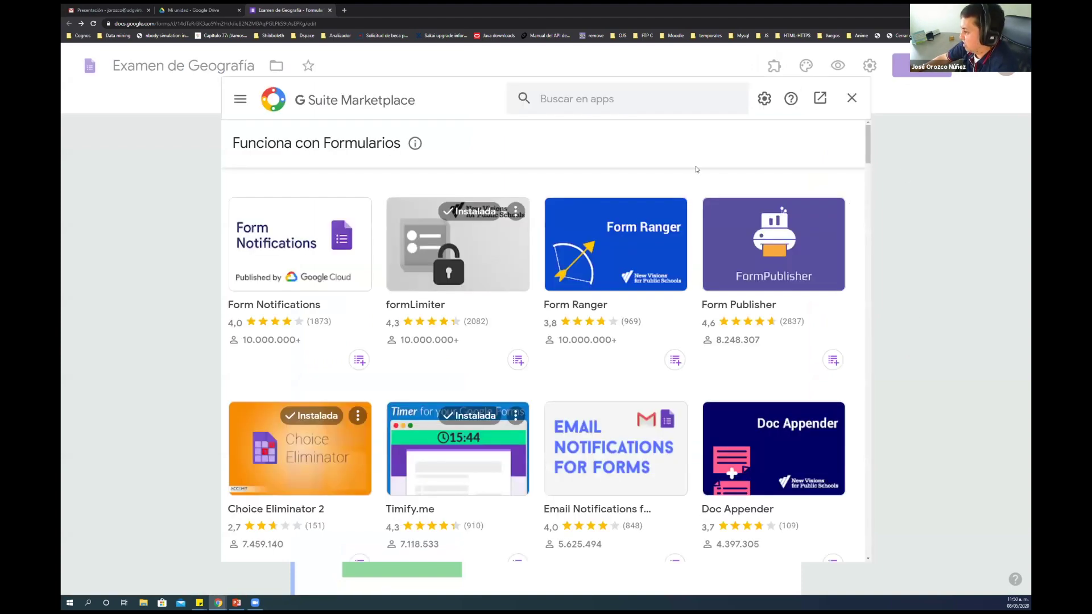
pyautogui.scroll(-2, 490, 482)
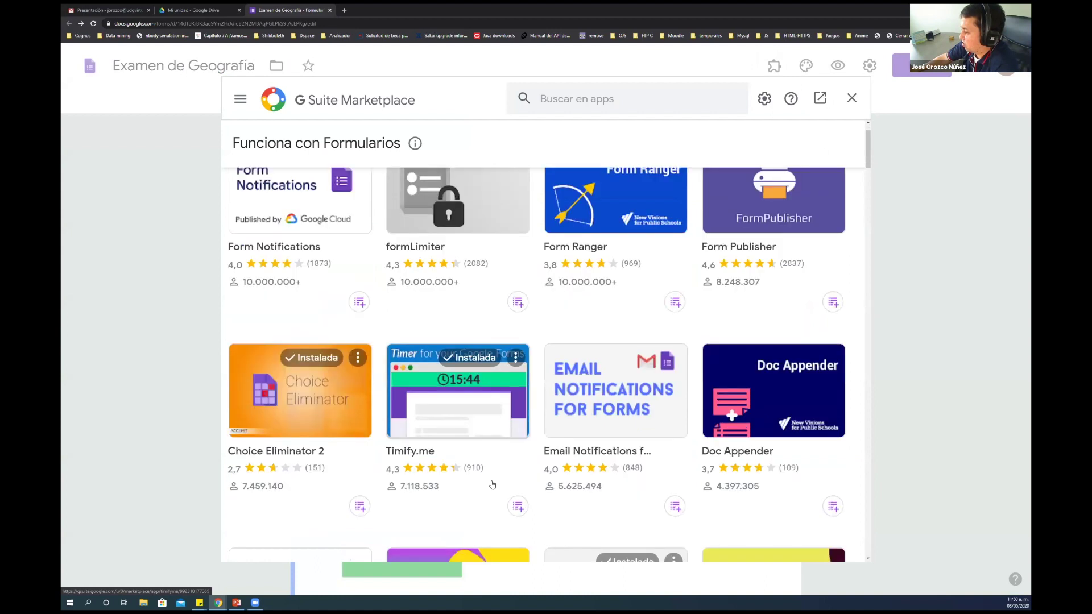
pyautogui.scroll(-4, 492, 484)
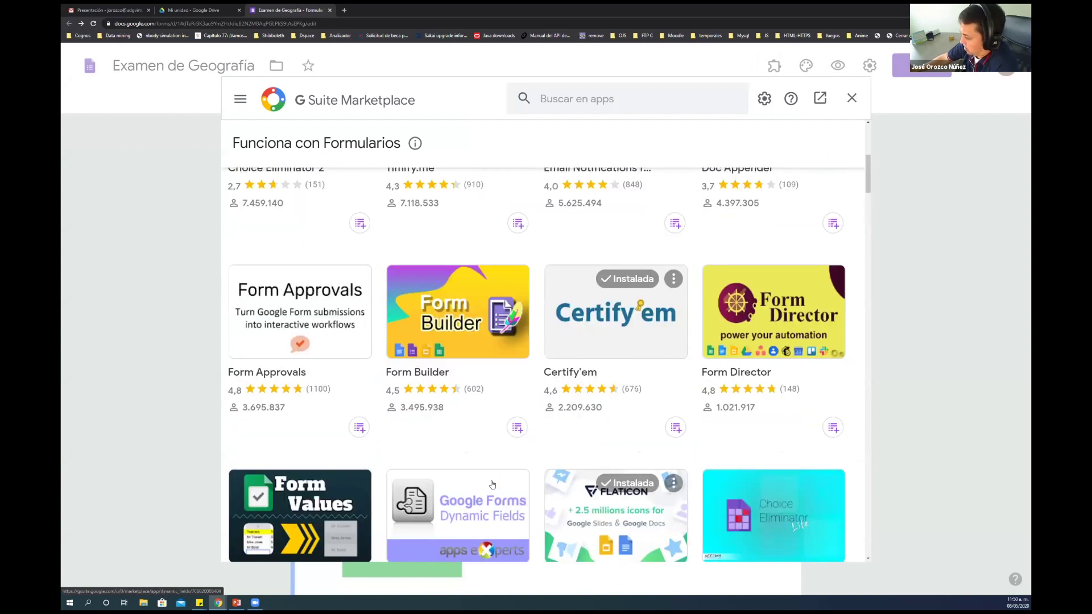
pyautogui.scroll(6, 548, 455)
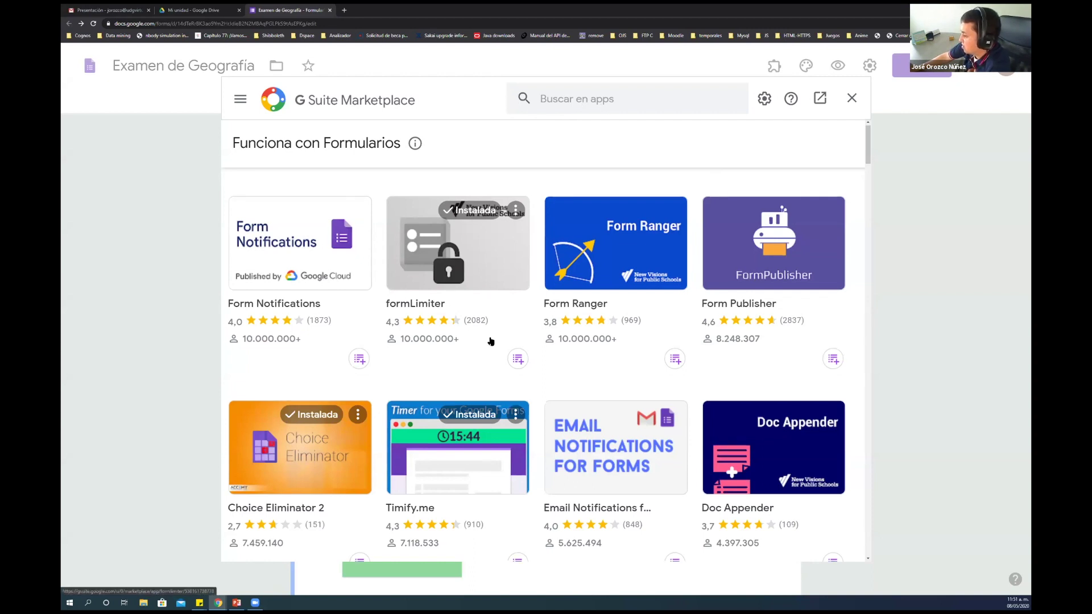
pyautogui.scroll(-1, 602, 405)
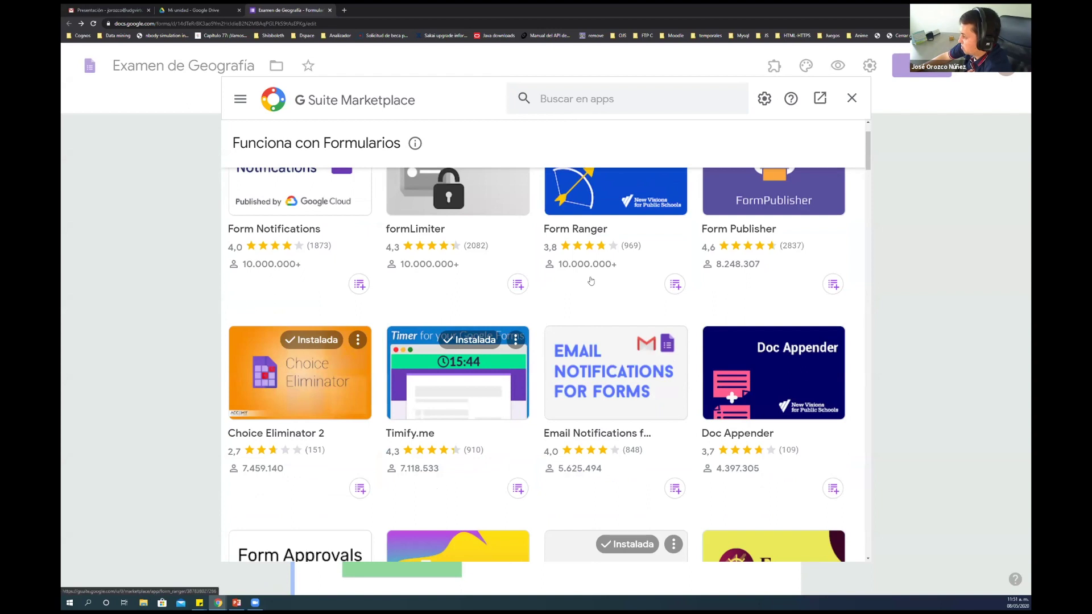
pyautogui.scroll(-2, 614, 265)
pyautogui.scroll(-2, 614, 261)
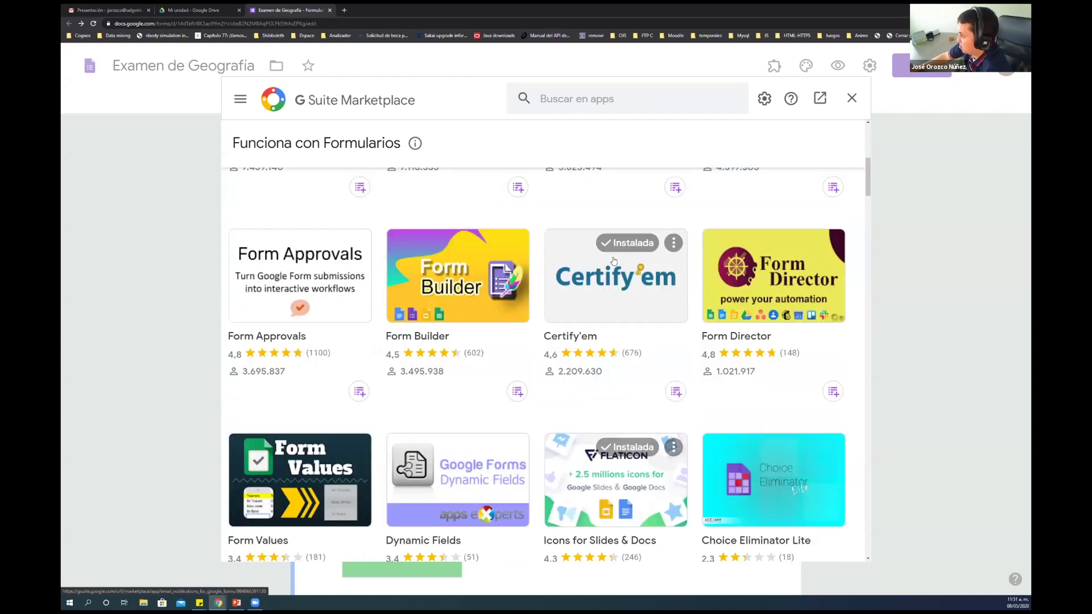
pyautogui.scroll(1, 603, 228)
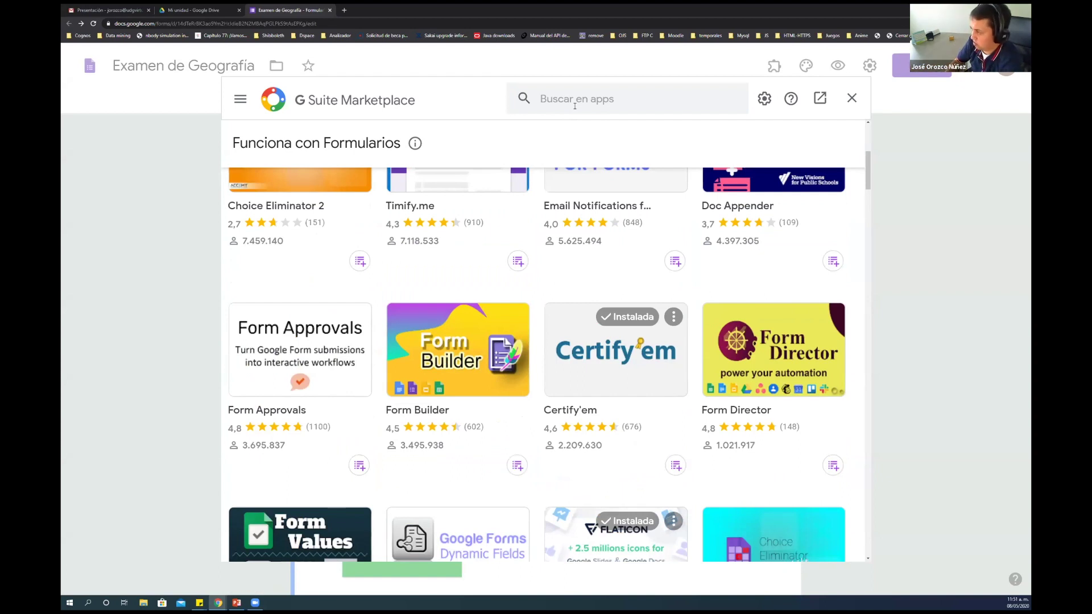
# Search the marketplace for 'survey' and open the SurveyMonkey for Google Forms details page
pyautogui.click(576, 103)
pyautogui.write('donkey')
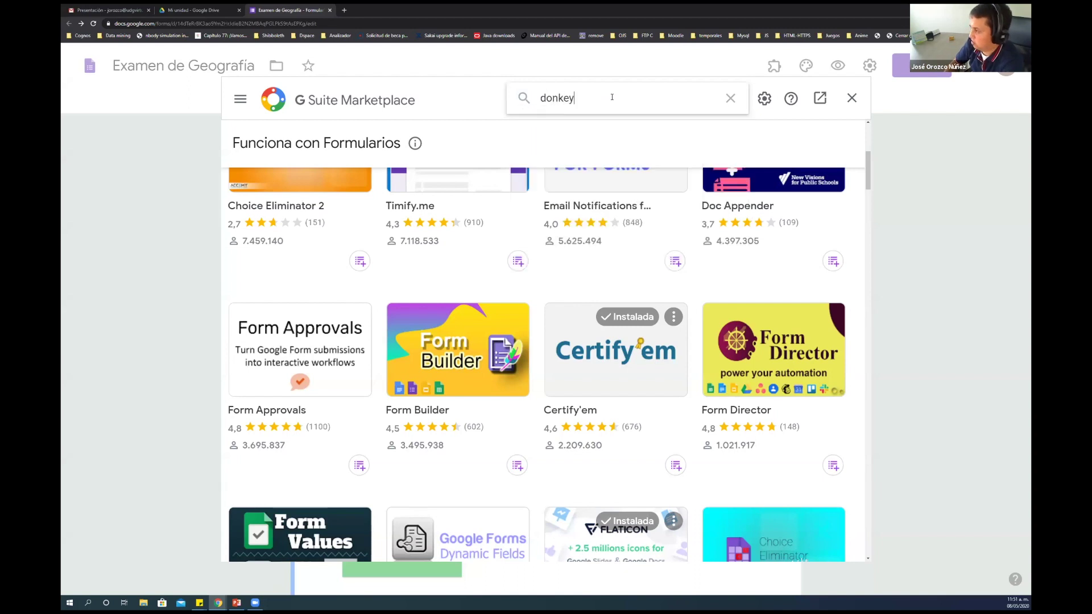
pyautogui.press('Return')
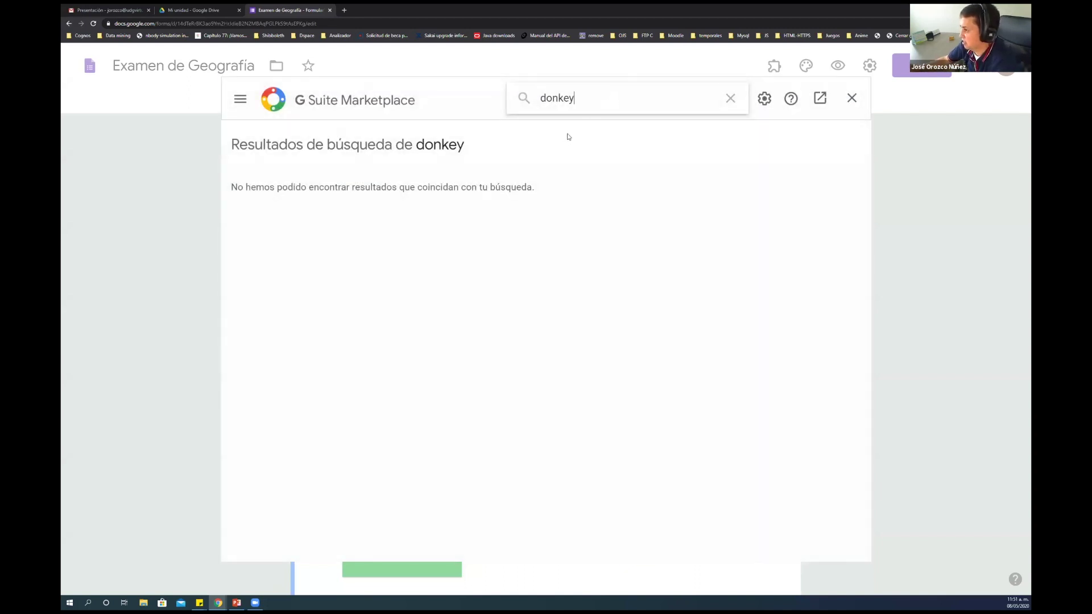
pyautogui.hotkey('ctrl', 'a')
pyautogui.write('rve')
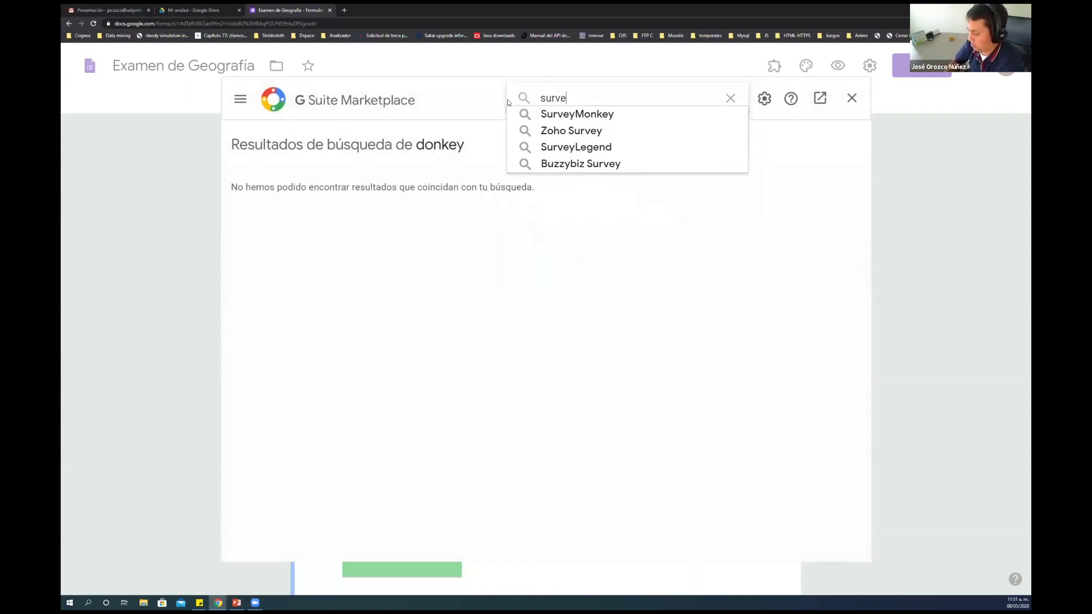
pyautogui.press('Return')
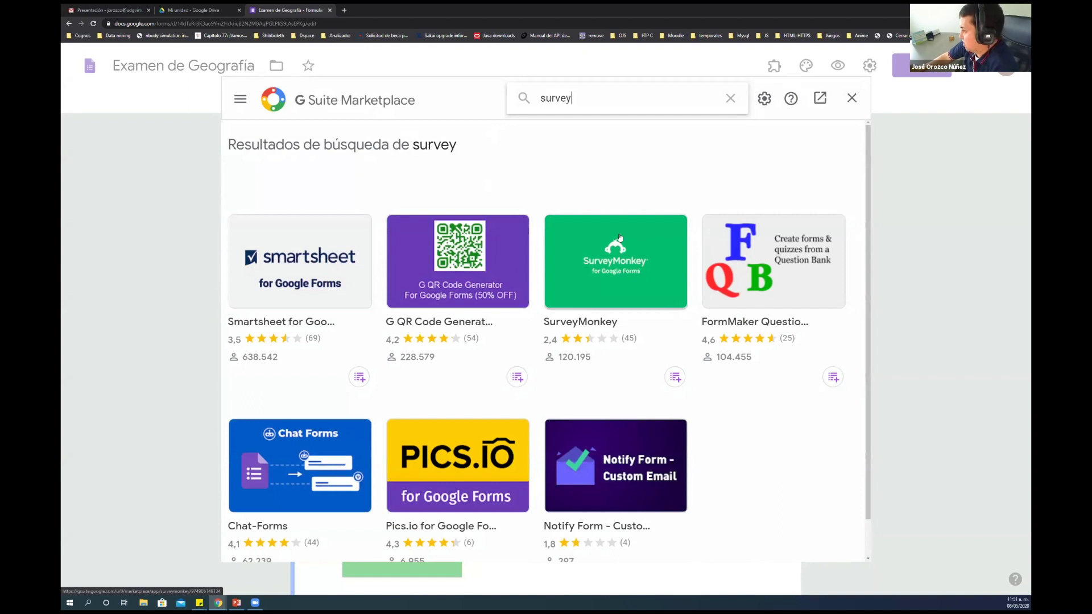
pyautogui.click(594, 273)
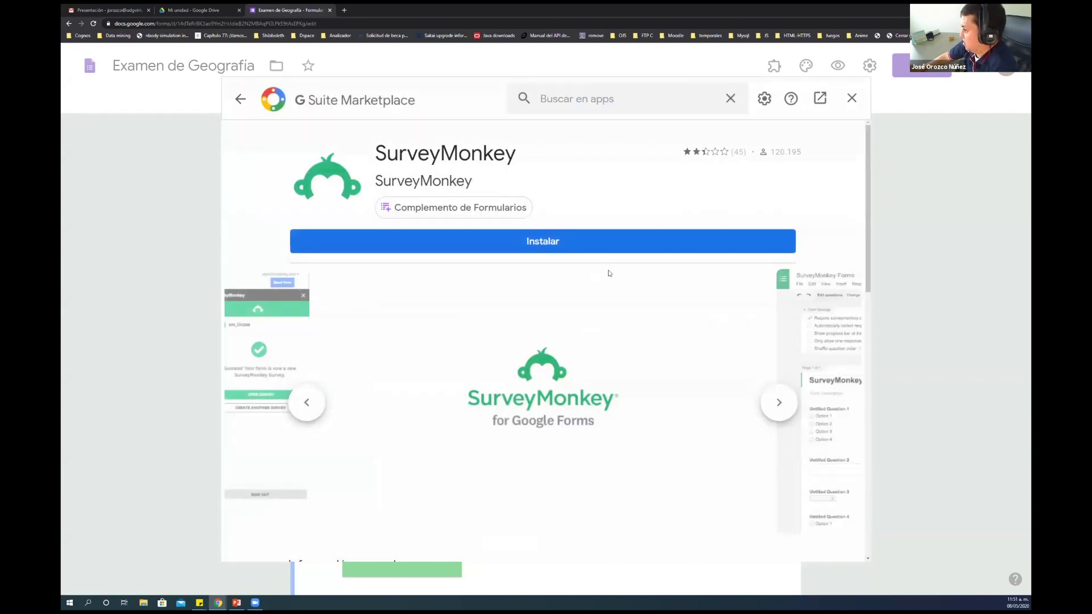
# Install the SurveyMonkey add-on, authorizing it with the Google account, and close the Marketplace
pyautogui.click(521, 249)
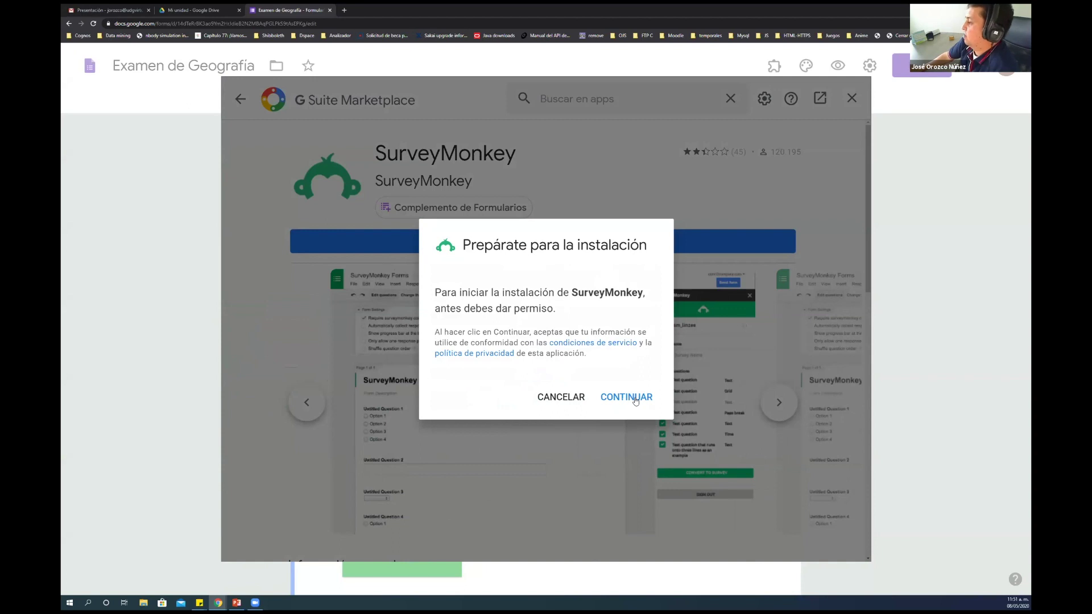
pyautogui.click(636, 398)
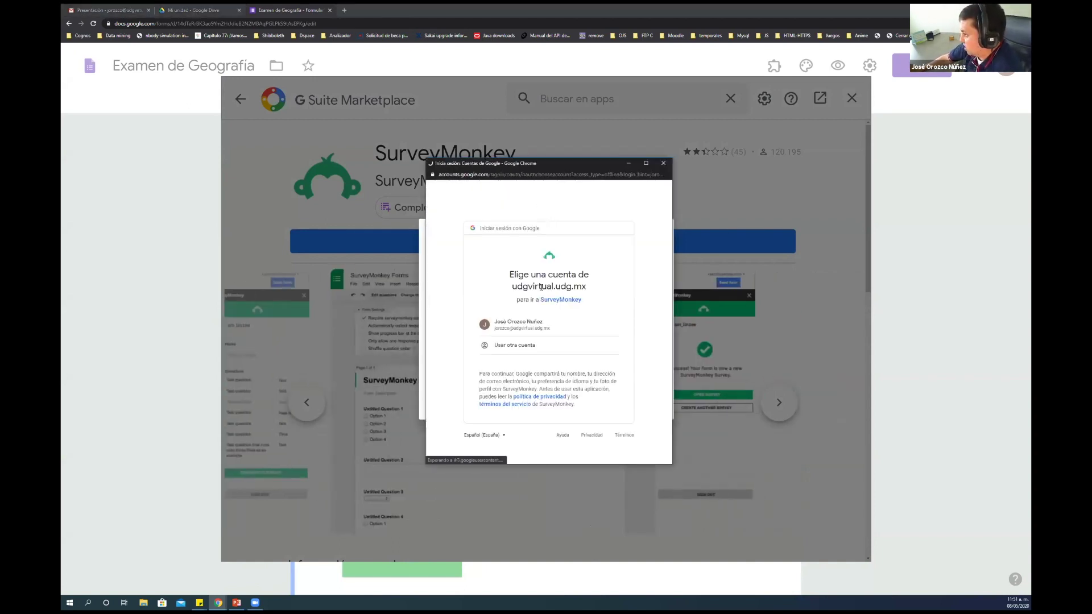
pyautogui.click(549, 328)
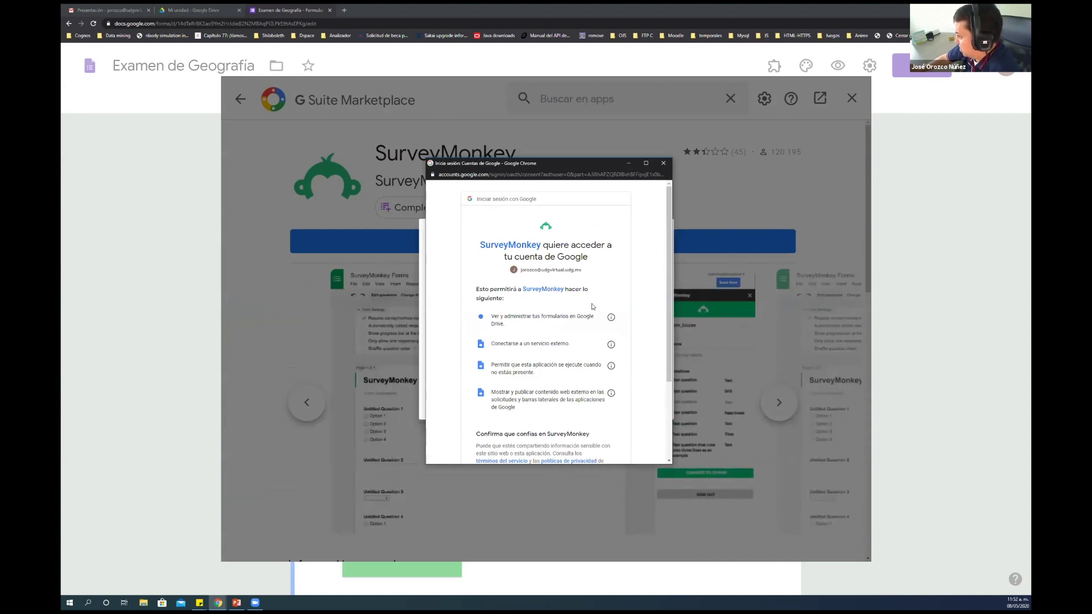
pyautogui.scroll(-3, 592, 306)
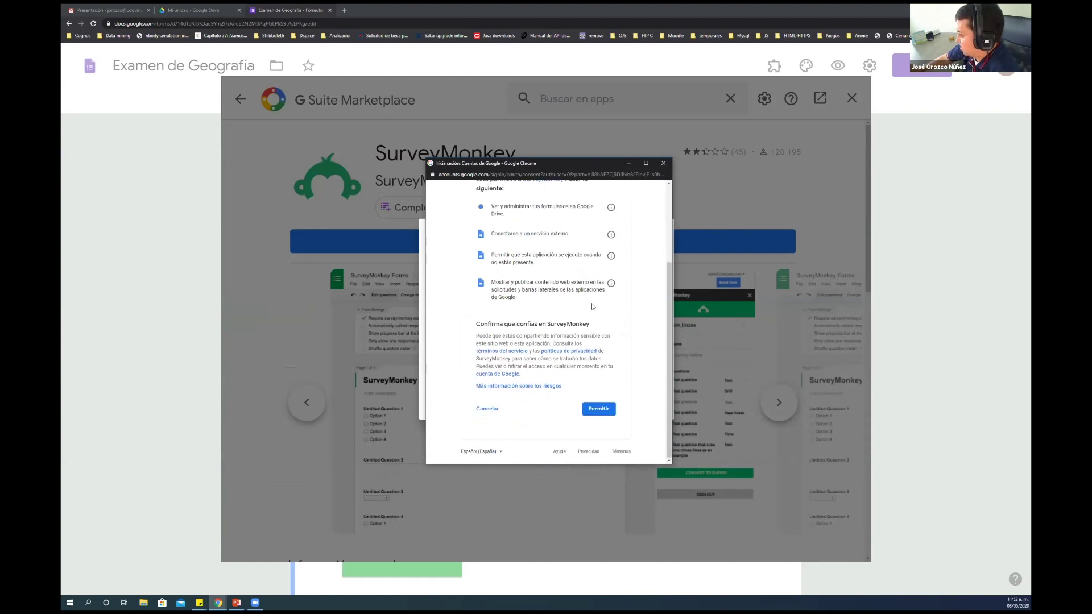
pyautogui.click(595, 410)
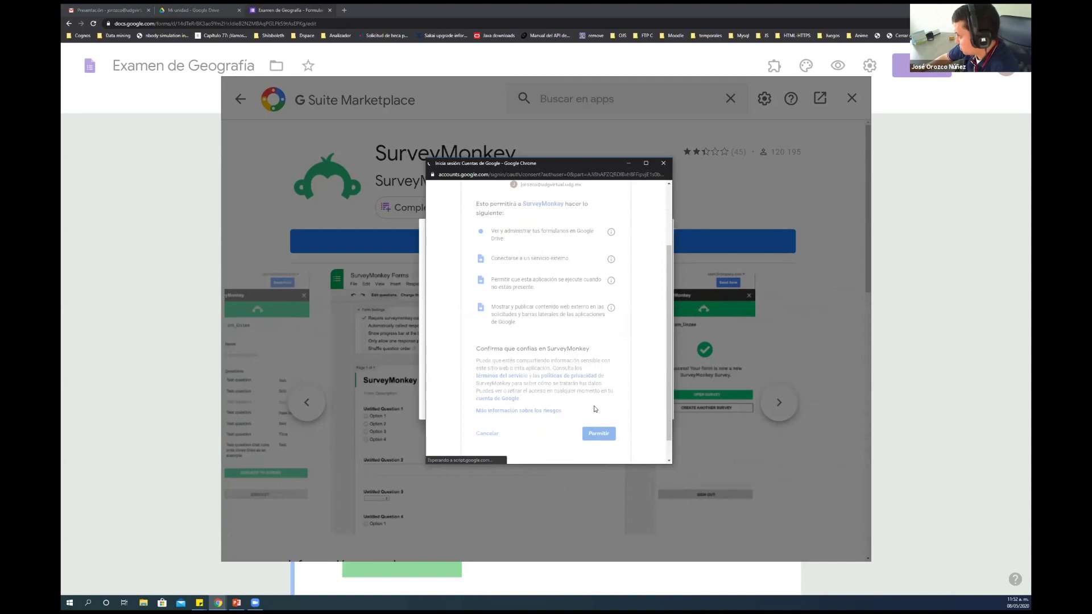
pyautogui.click(617, 398)
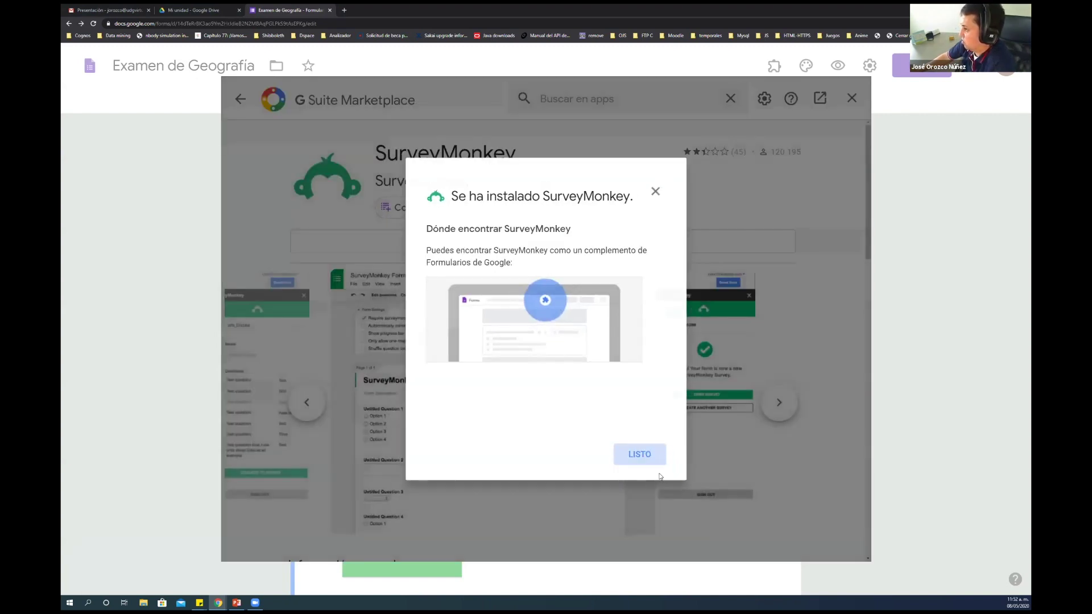
pyautogui.click(648, 458)
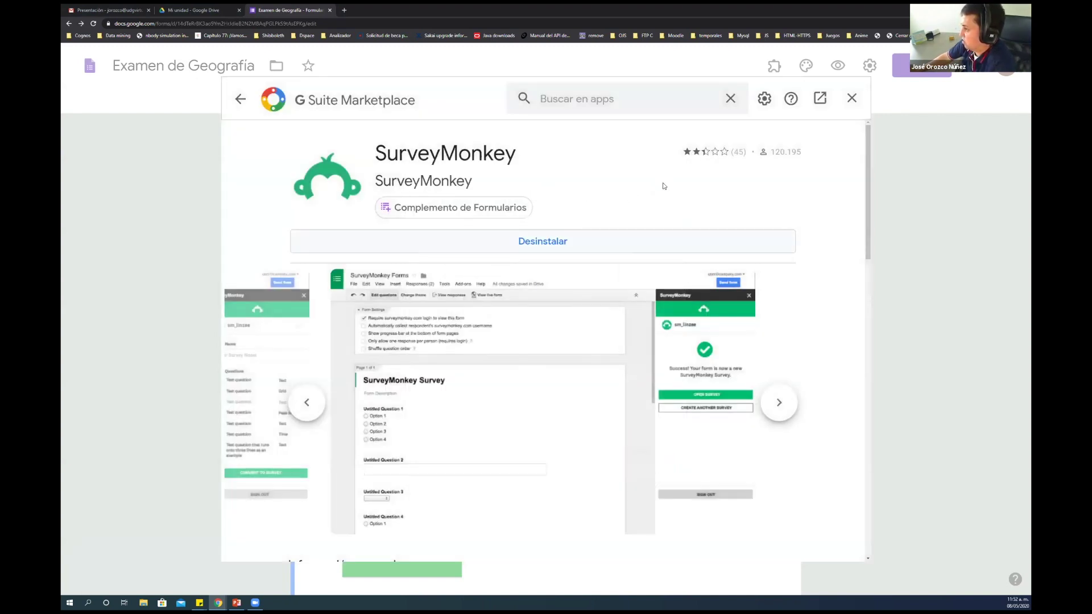
pyautogui.click(851, 99)
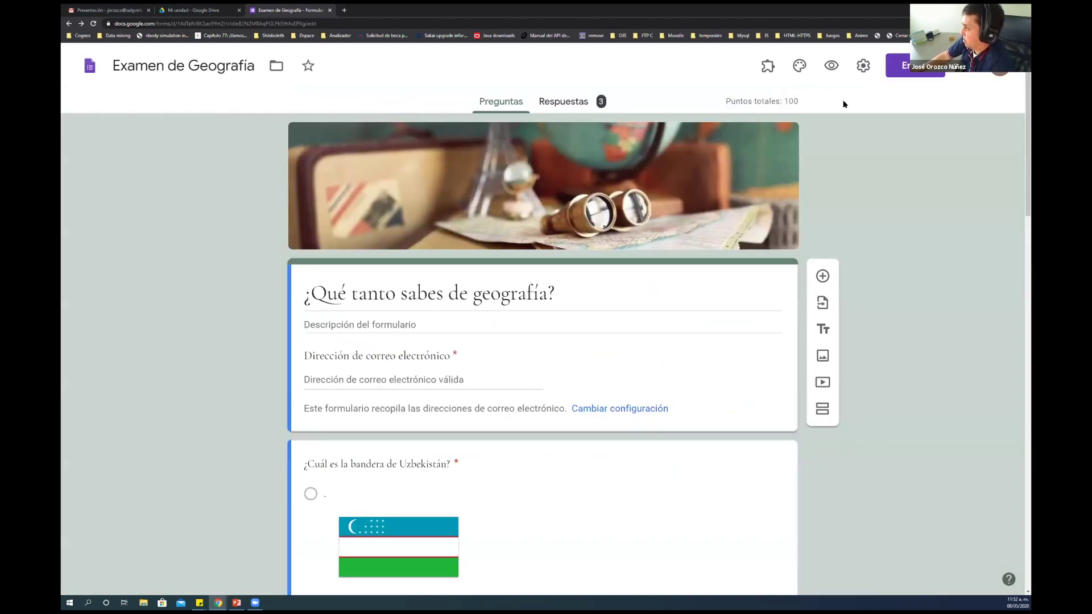
# Check the installed add-ons list and the form's presentation settings, closing both unchanged
pyautogui.click(767, 66)
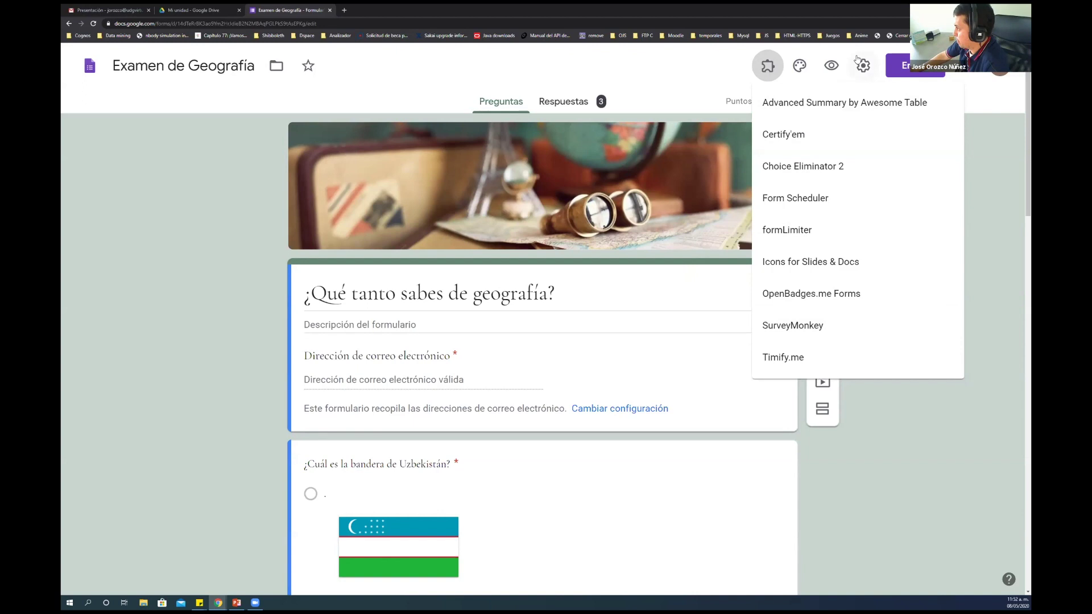
pyautogui.click(872, 64)
pyautogui.click(863, 65)
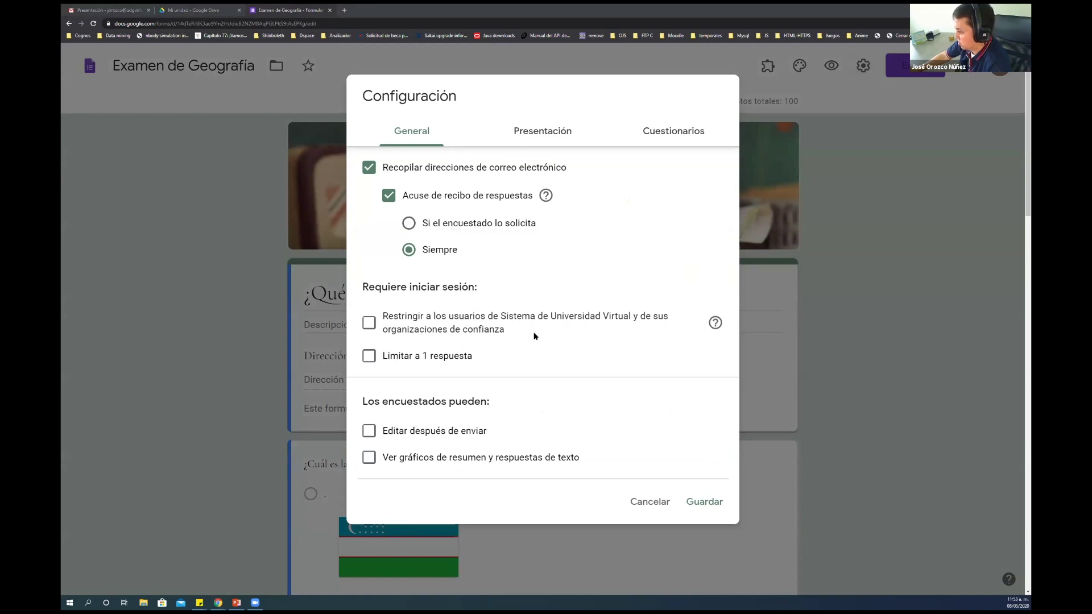
pyautogui.click(556, 137)
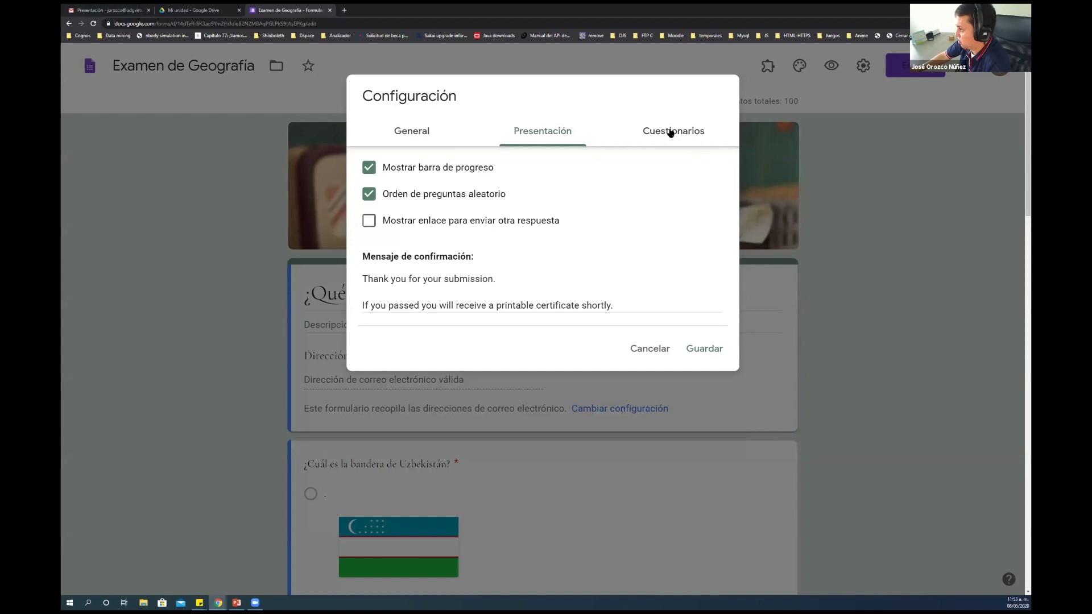
pyautogui.click(651, 349)
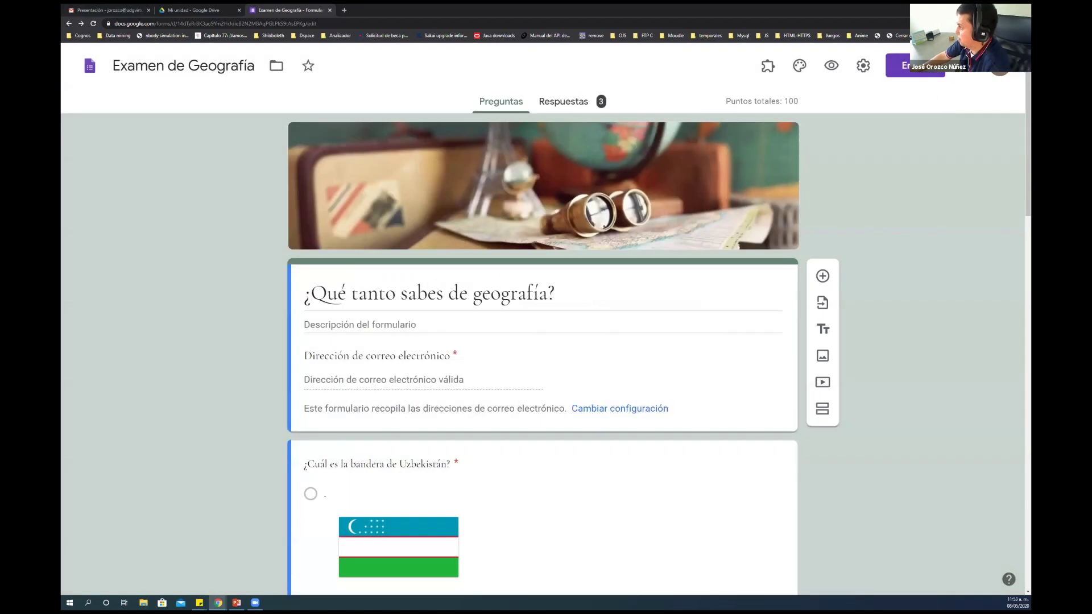
pyautogui.click(967, 66)
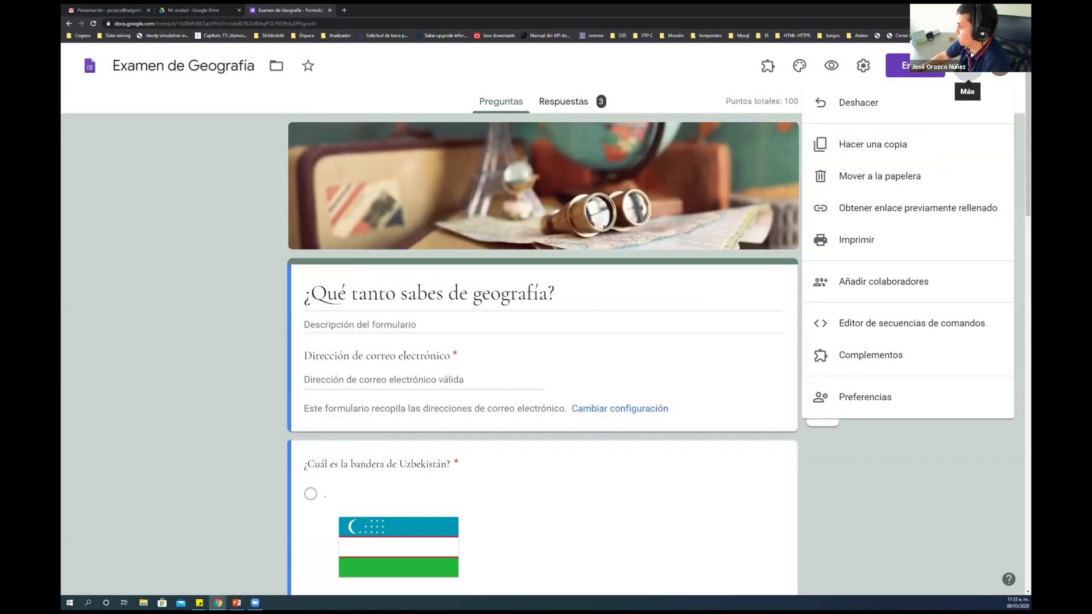
# Review the Preferencias defaults for new forms (email collection off, 0 default points) and cancel
pyautogui.click(854, 396)
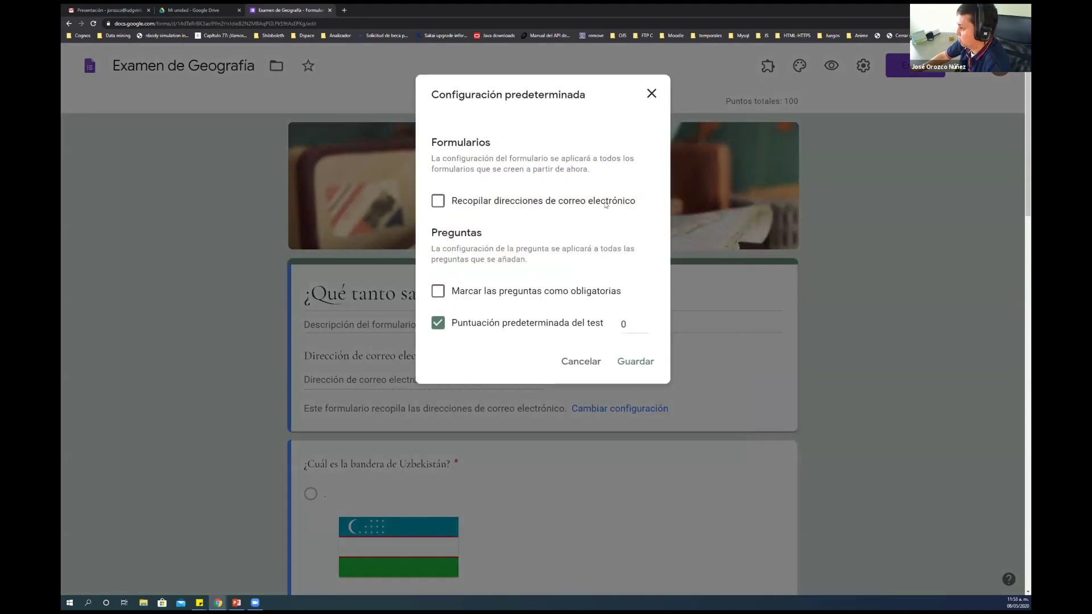
pyautogui.click(575, 366)
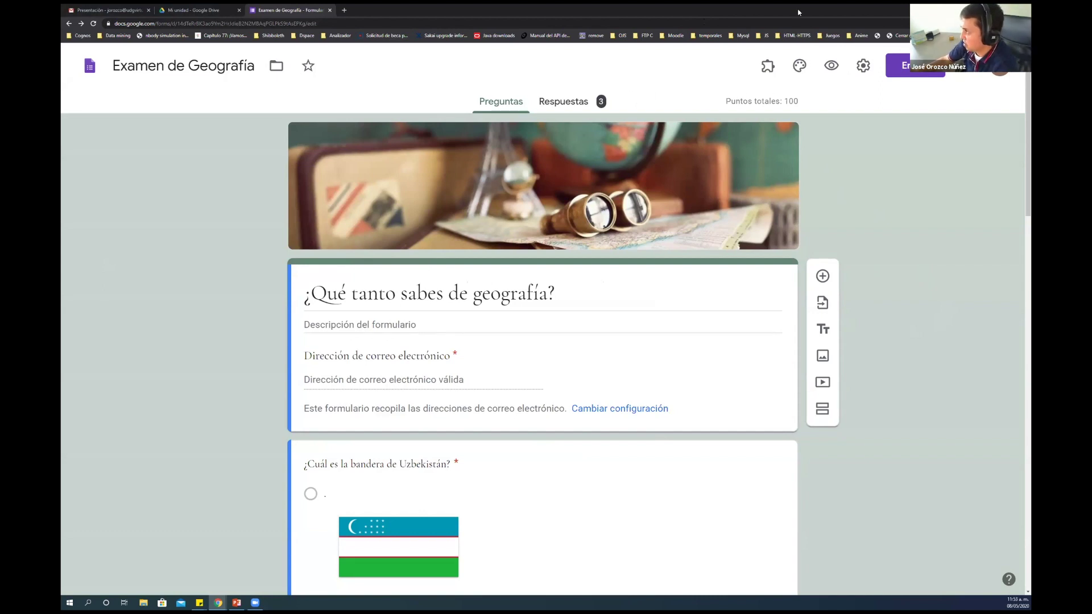
# Show the installed add-ons list (Certify'em, formLimiter, SurveyMonkey) after cancelling the settings dialog
pyautogui.click(776, 76)
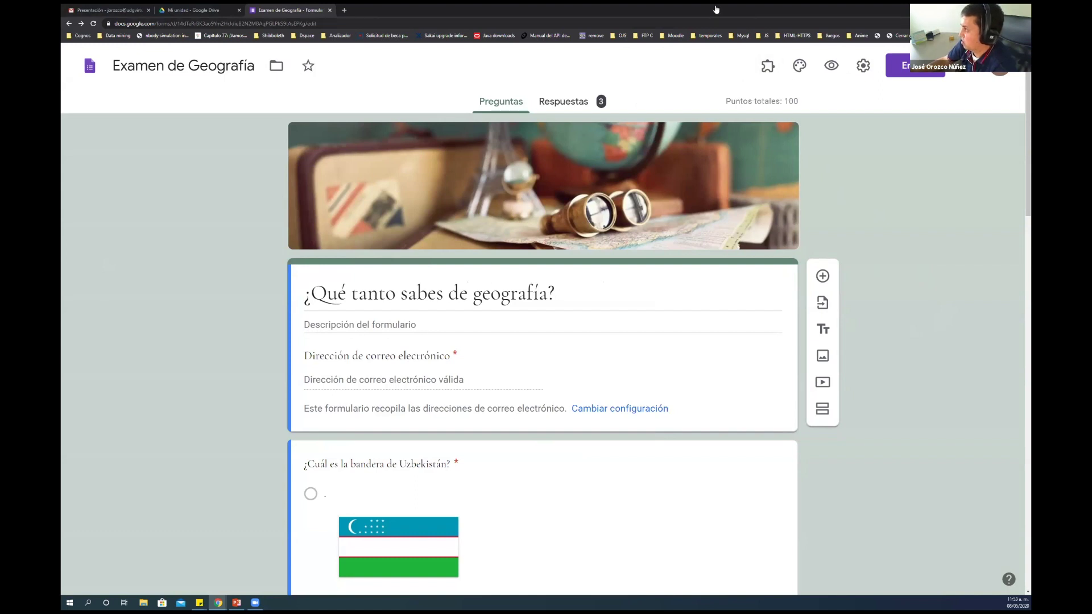
pyautogui.click(768, 68)
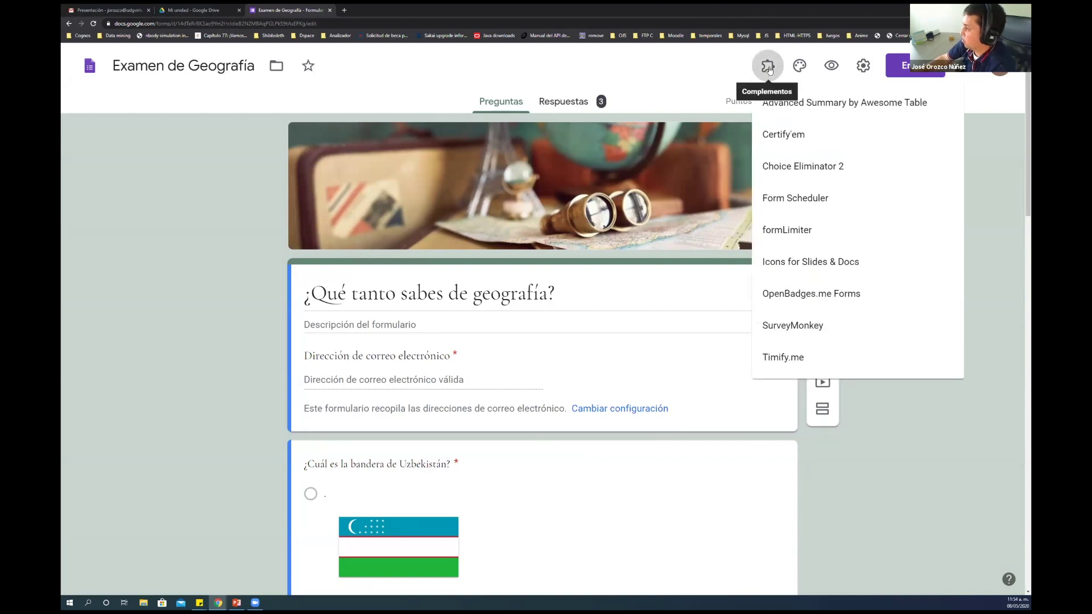
pyautogui.click(819, 234)
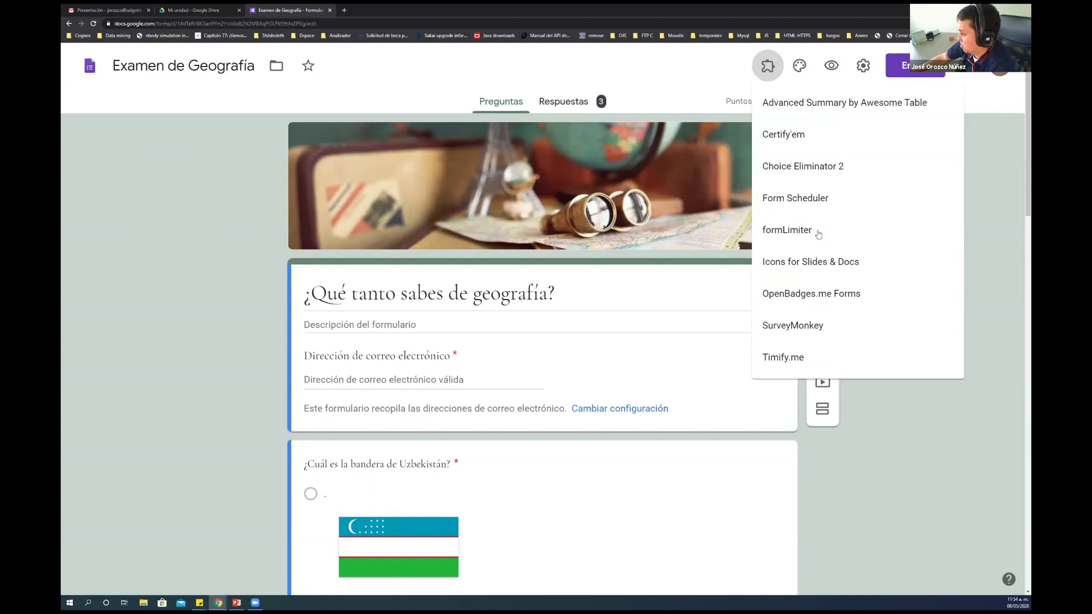
pyautogui.click(863, 67)
pyautogui.click(863, 69)
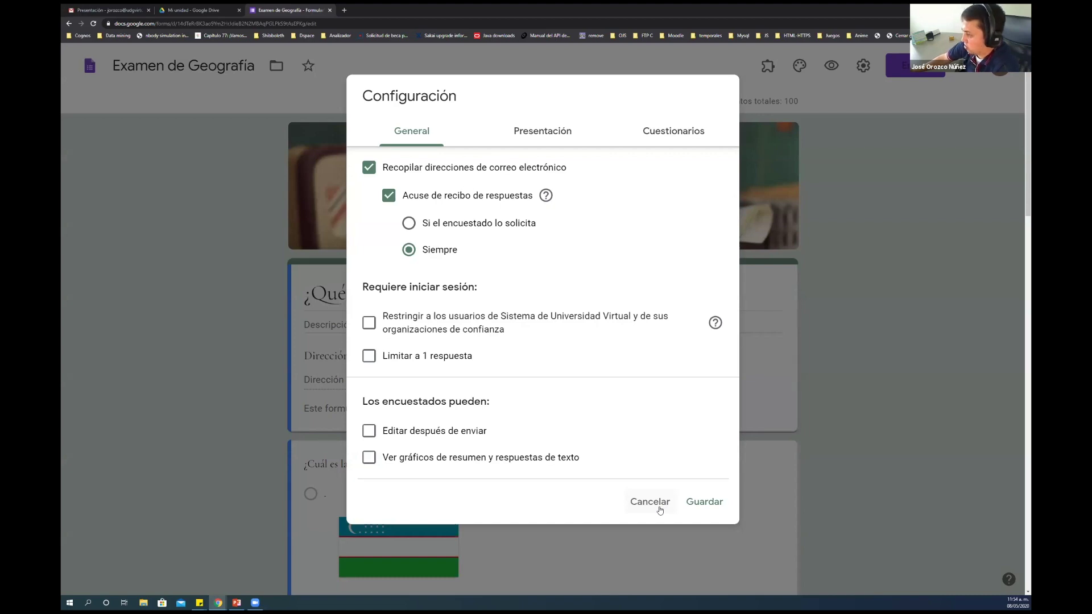
pyautogui.click(660, 507)
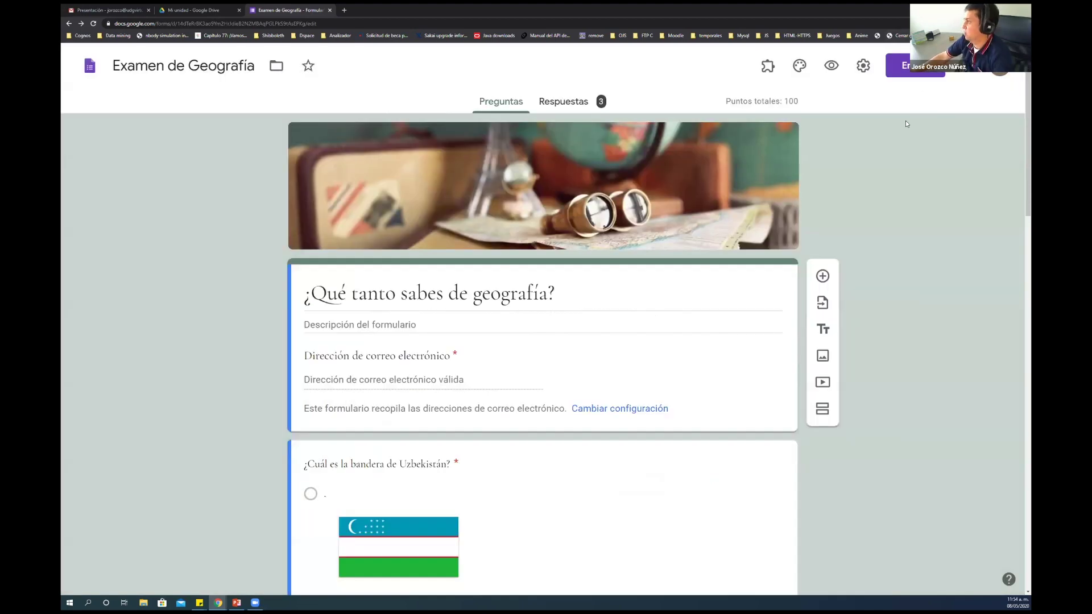
pyautogui.click(765, 66)
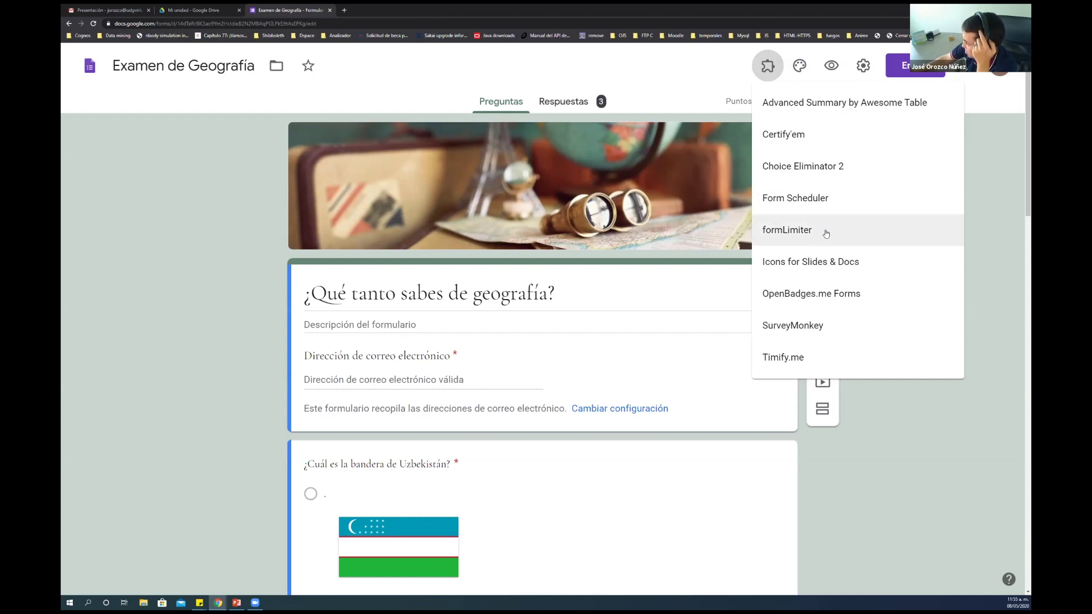
# Dismiss formLimiter's Ayuda dialog, close the form tab, and reopen Examen de Geografía from Drive
pyautogui.click(805, 233)
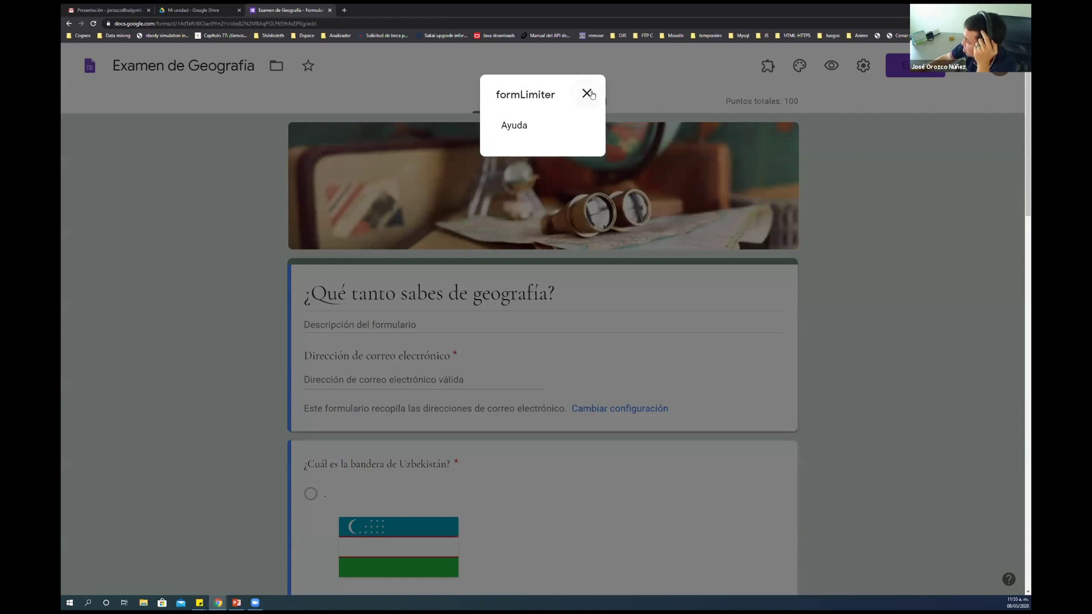
pyautogui.click(588, 93)
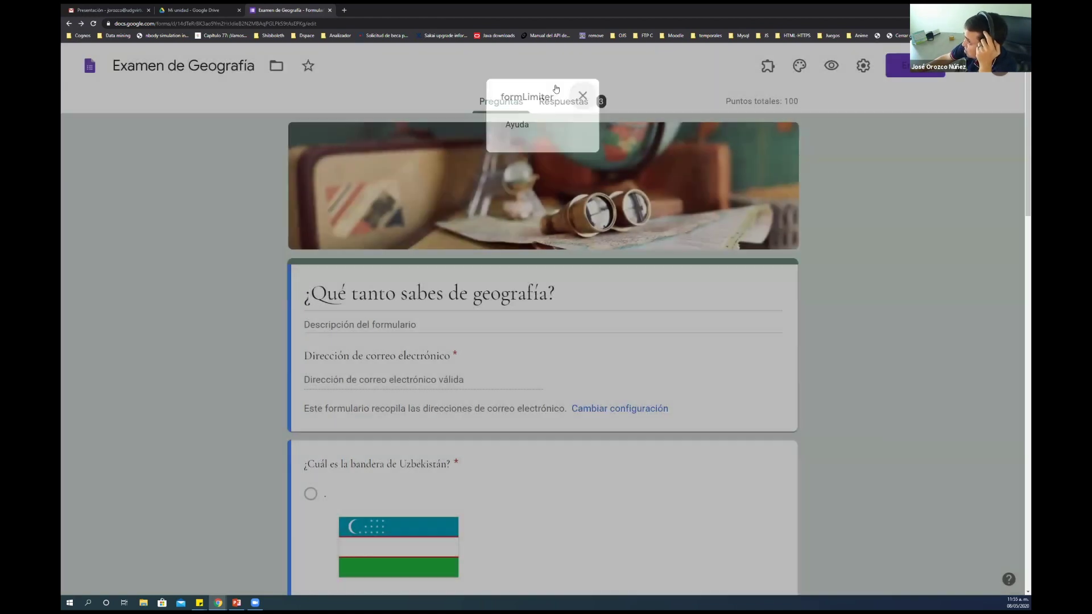
pyautogui.click(330, 10)
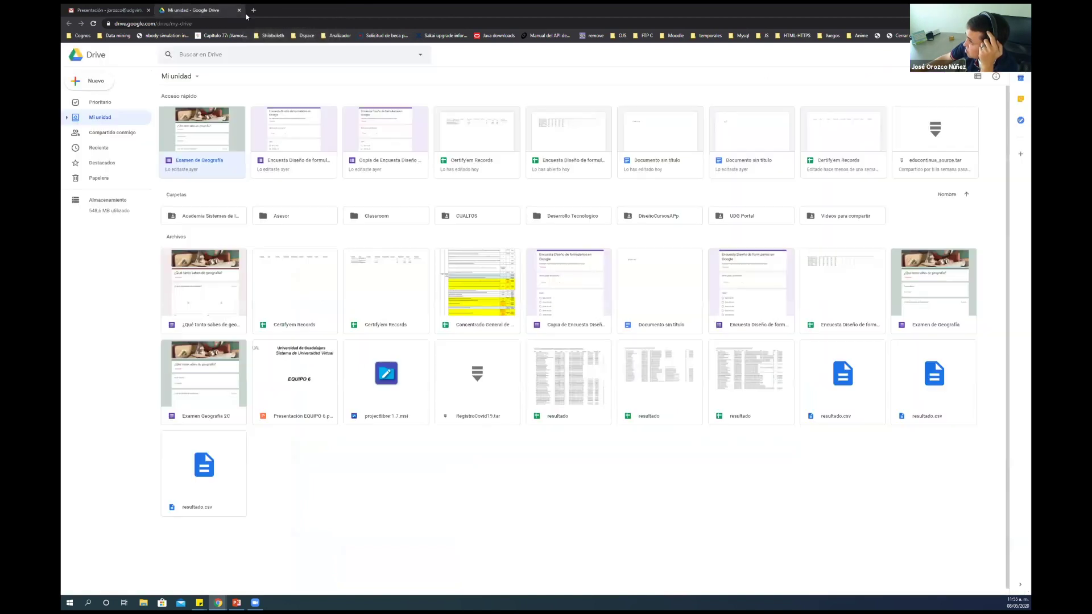
pyautogui.click(228, 143)
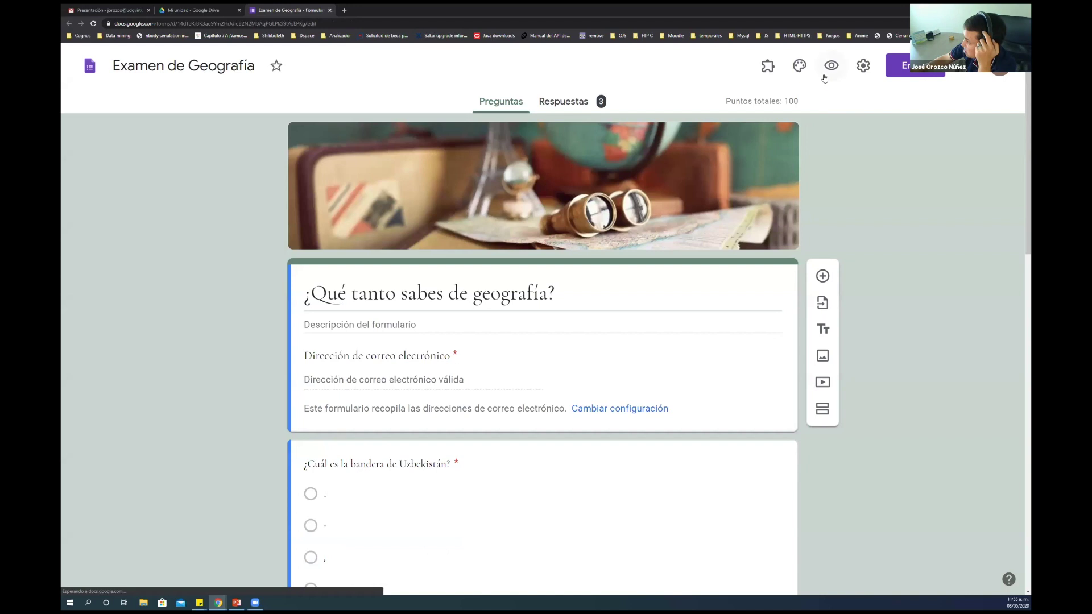
# Open the Set limit panel of the formLimiter -- PROD add-on
pyautogui.click(768, 66)
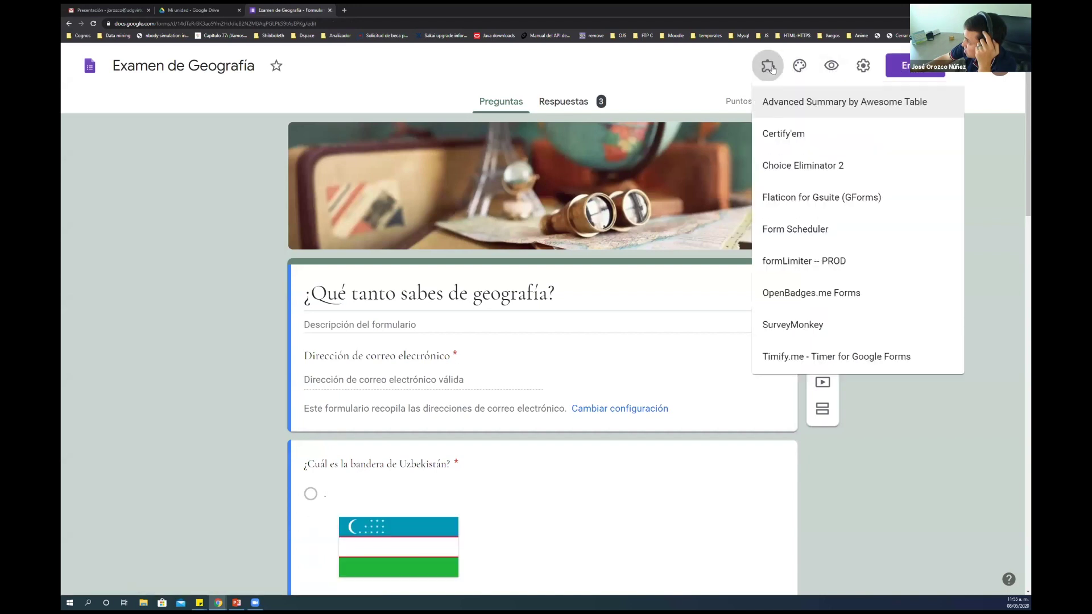
pyautogui.click(816, 263)
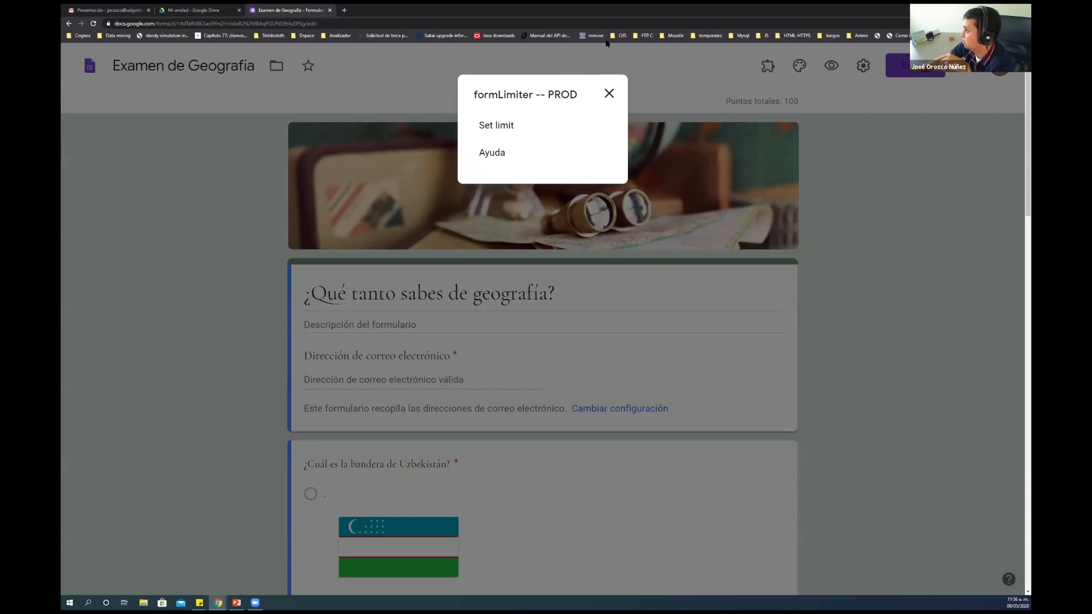
pyautogui.click(511, 129)
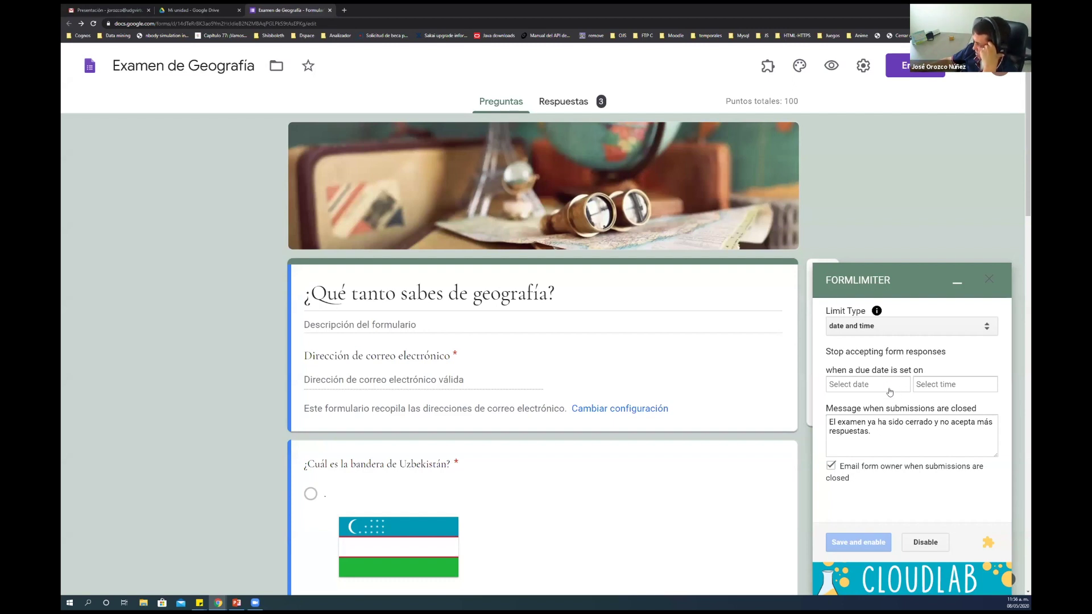
# Select the closed-submissions message text in the formLimiter sidebar
pyautogui.moveTo(877, 435); pyautogui.dragTo(813, 421)
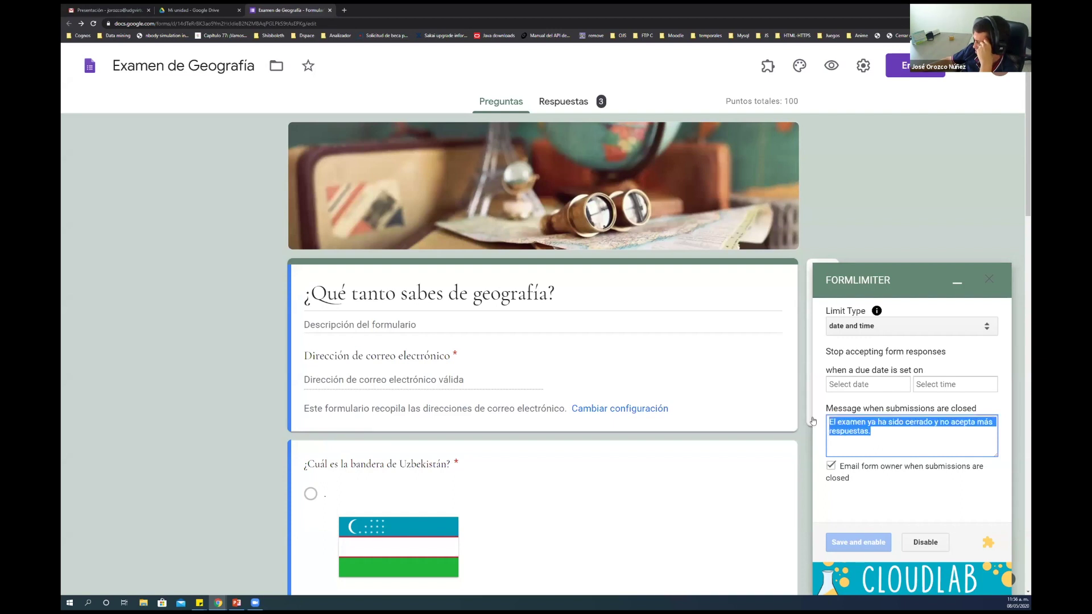
pyautogui.click(890, 433)
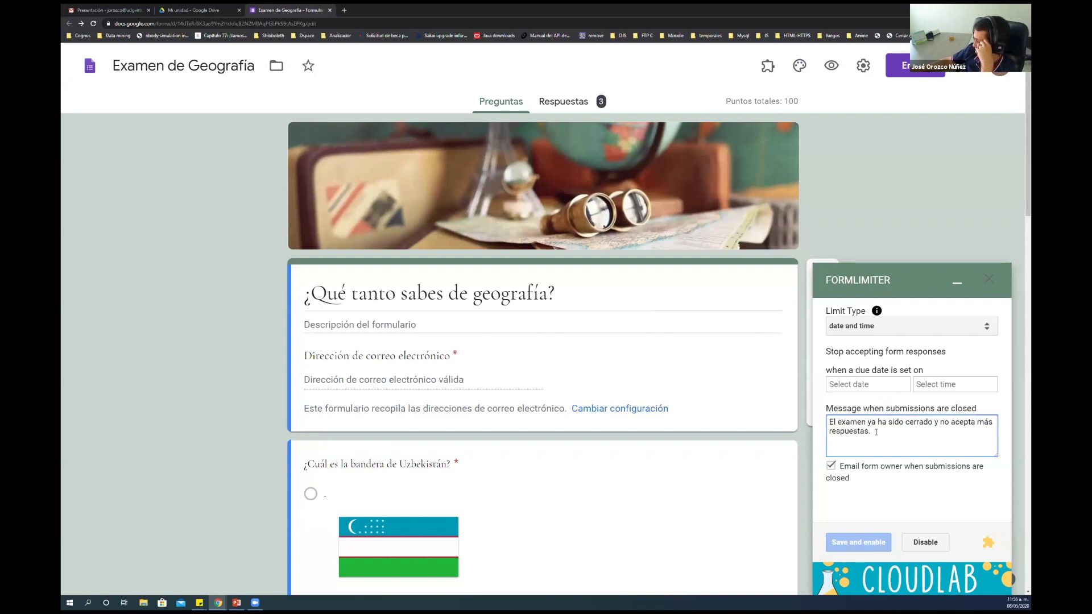
pyautogui.moveTo(871, 432); pyautogui.dragTo(828, 421)
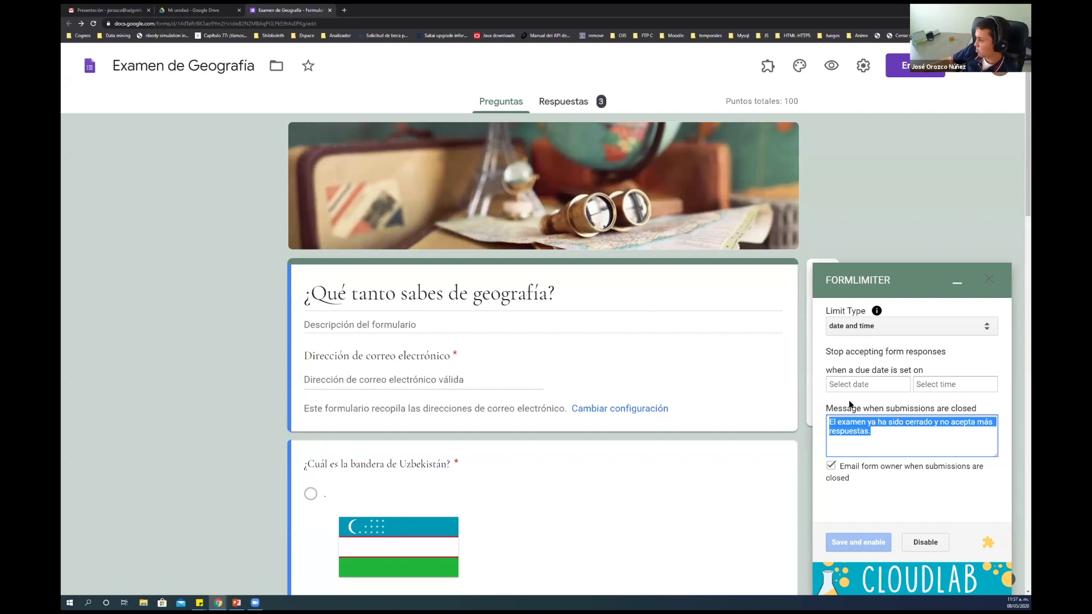
pyautogui.click(884, 431)
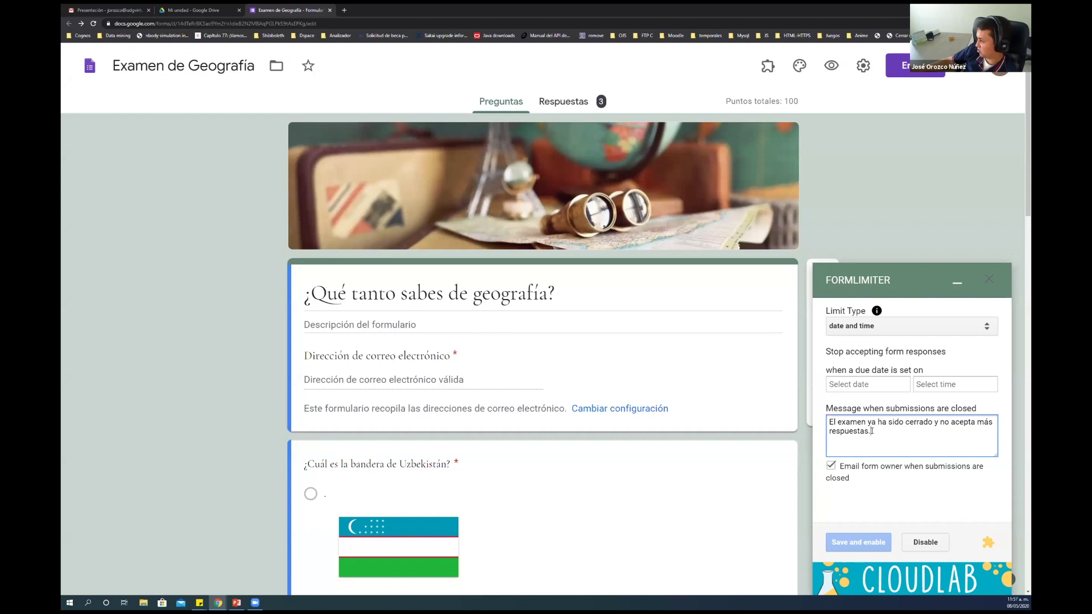
pyautogui.moveTo(870, 431); pyautogui.dragTo(827, 422)
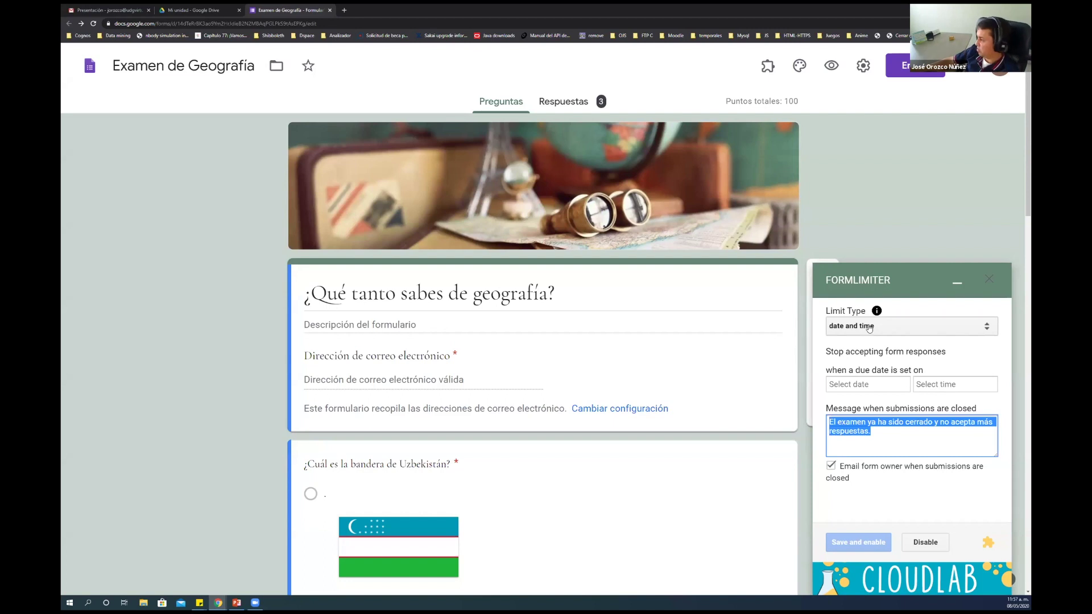
# Set the limit type to number of form responses with a limit of 100
pyautogui.click(898, 327)
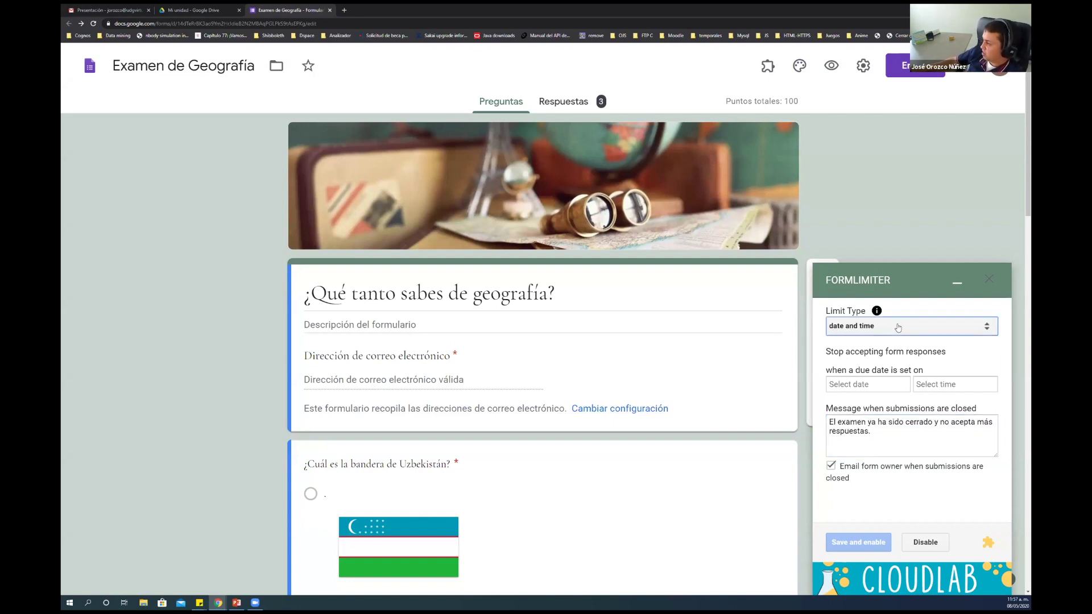
pyautogui.click(898, 328)
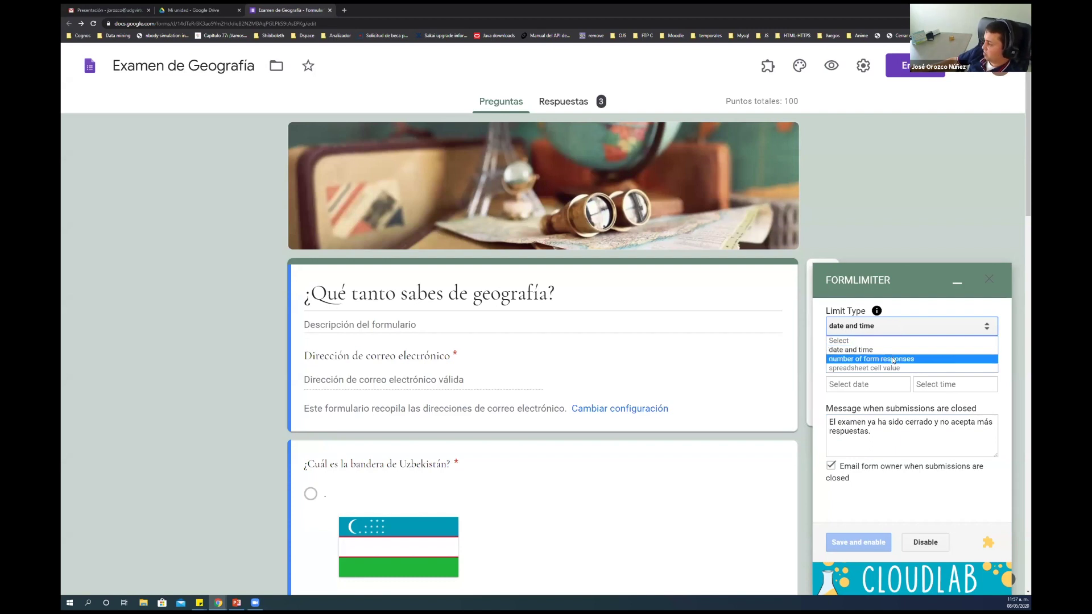
pyautogui.click(893, 360)
pyautogui.click(886, 384)
pyautogui.write('100')
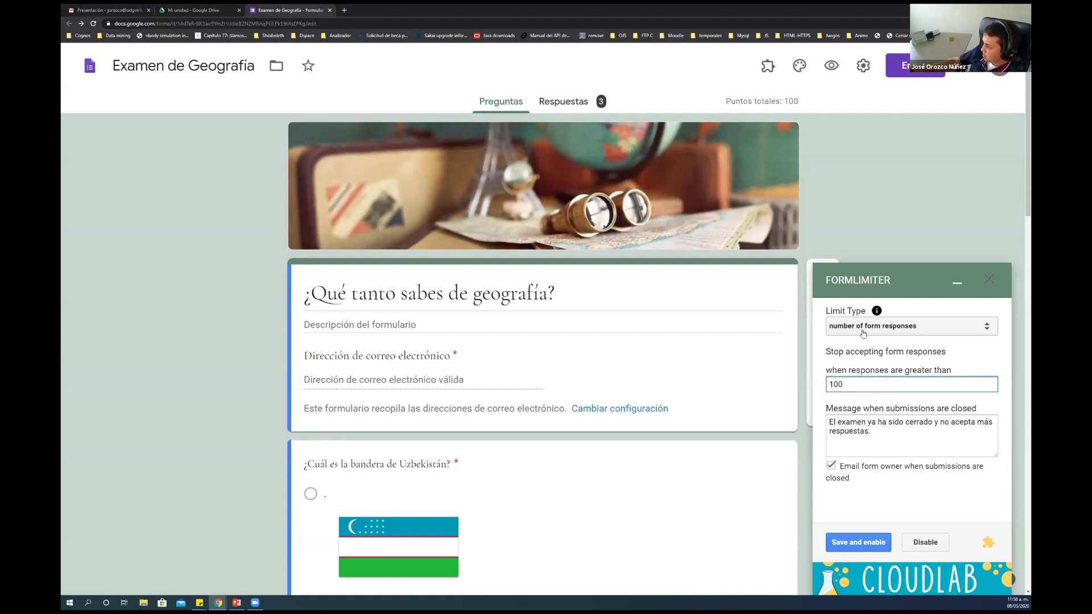
pyautogui.click(894, 328)
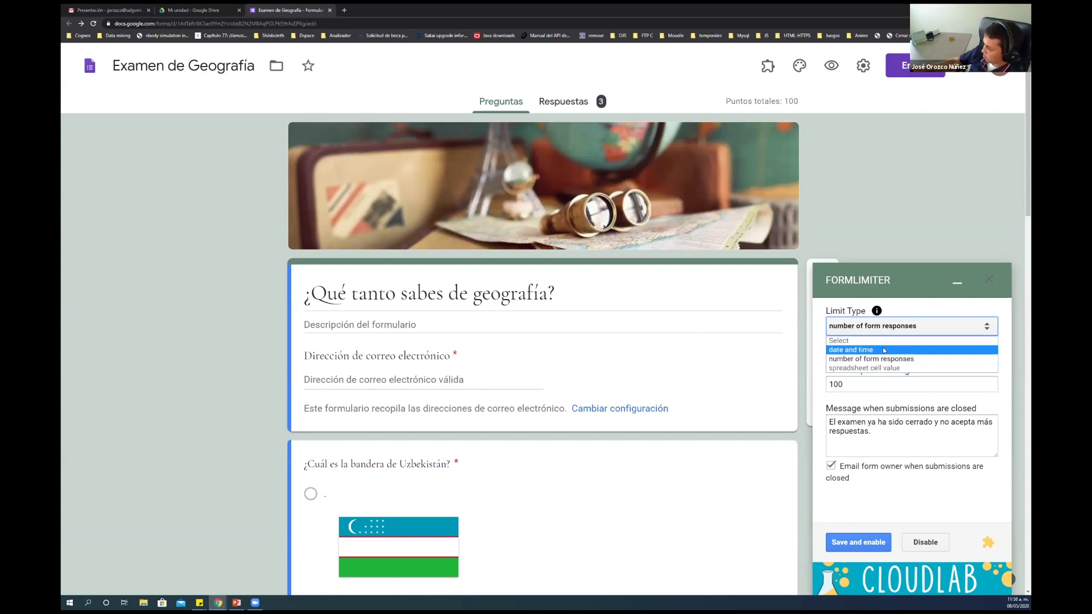
pyautogui.click(884, 351)
pyautogui.click(867, 385)
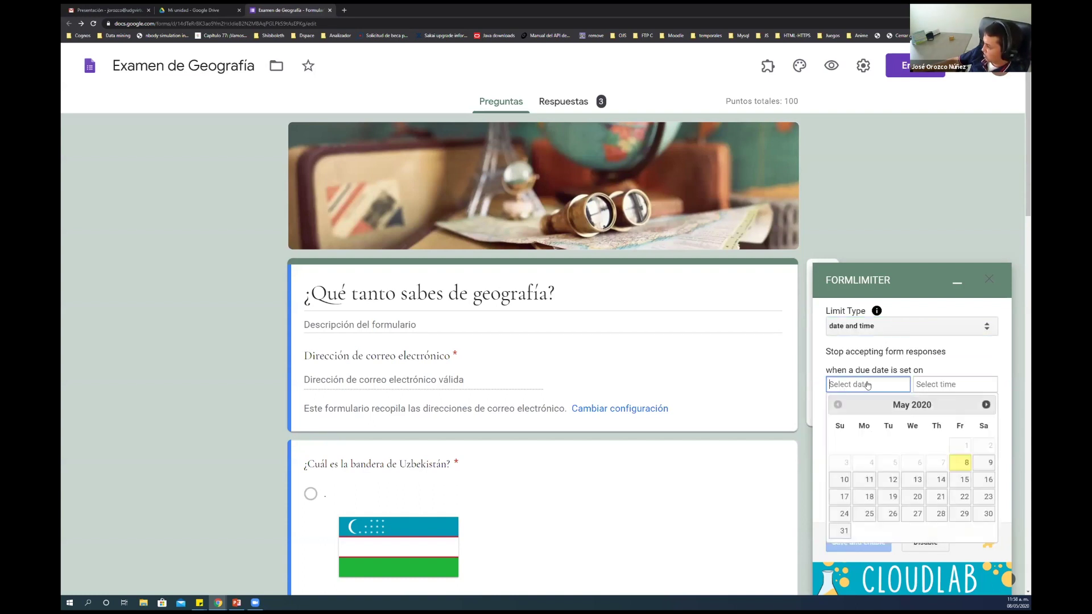
pyautogui.click(964, 481)
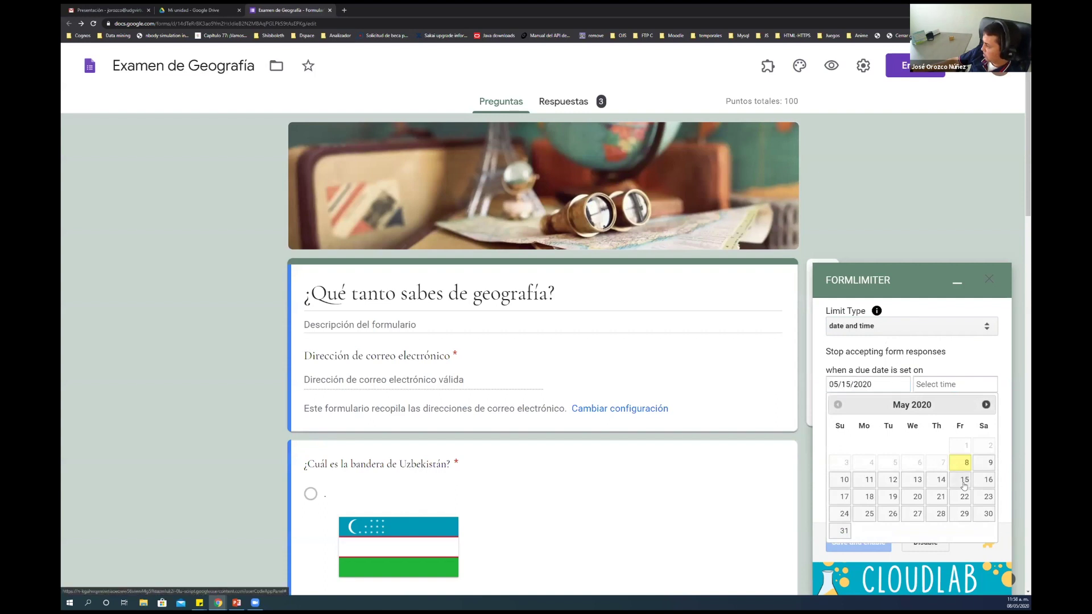
pyautogui.click(955, 384)
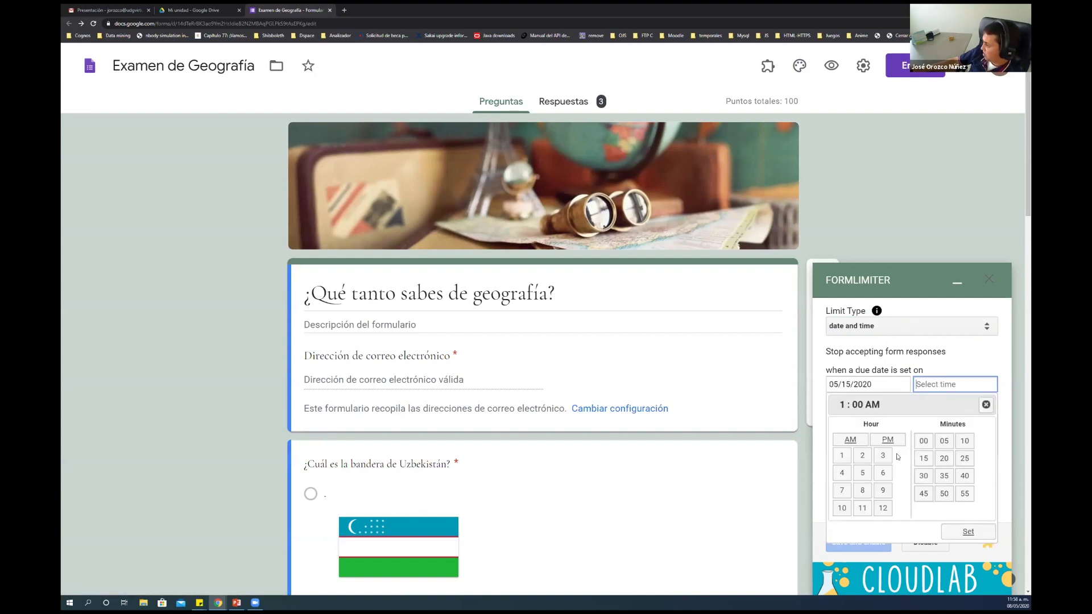
pyautogui.click(856, 441)
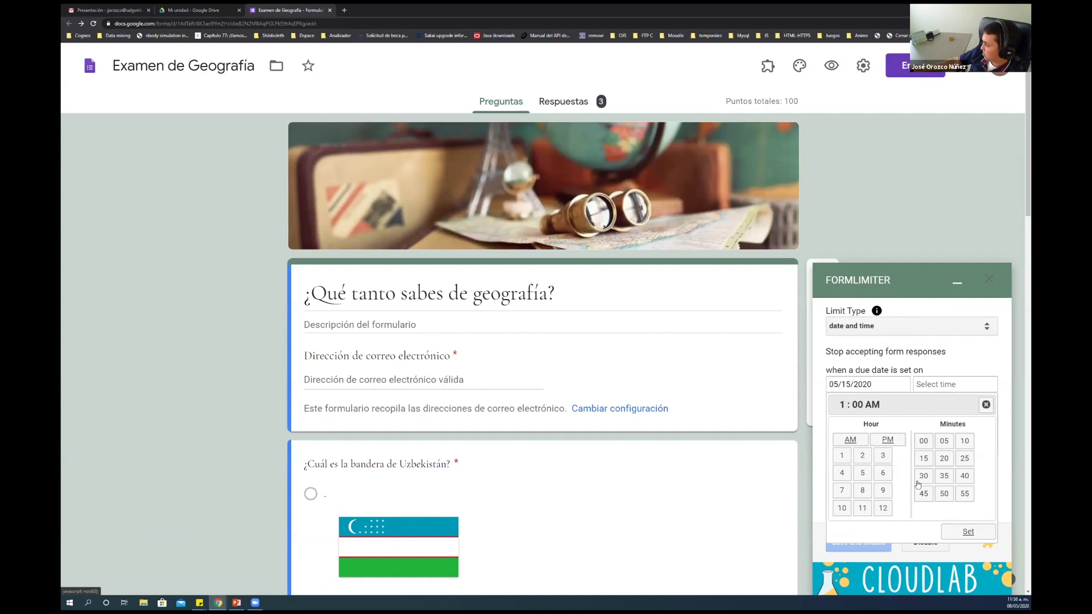
pyautogui.click(863, 456)
pyautogui.click(968, 532)
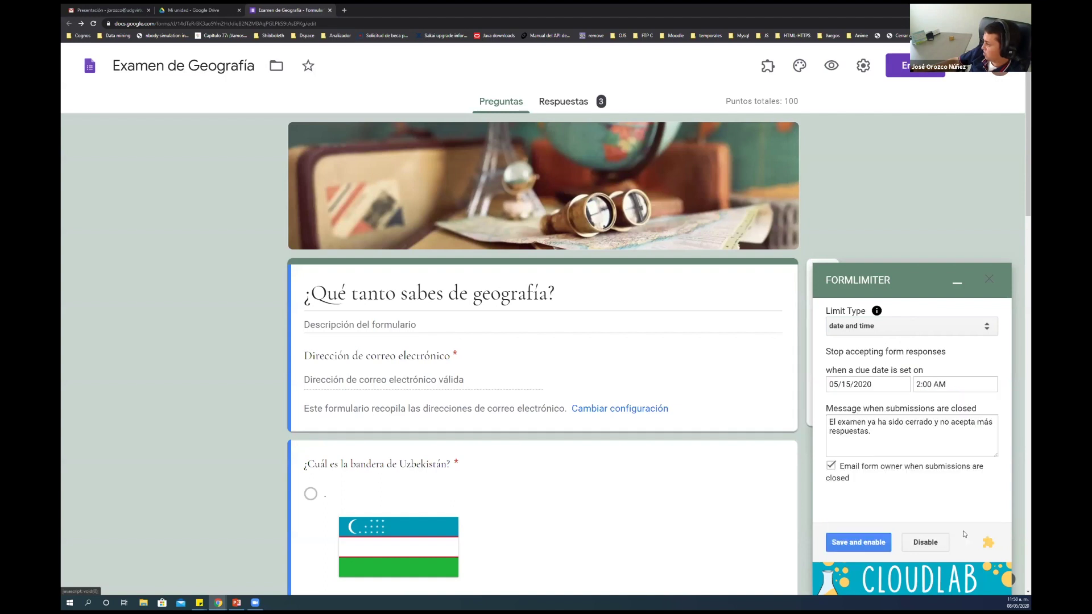
pyautogui.click(858, 544)
pyautogui.click(988, 281)
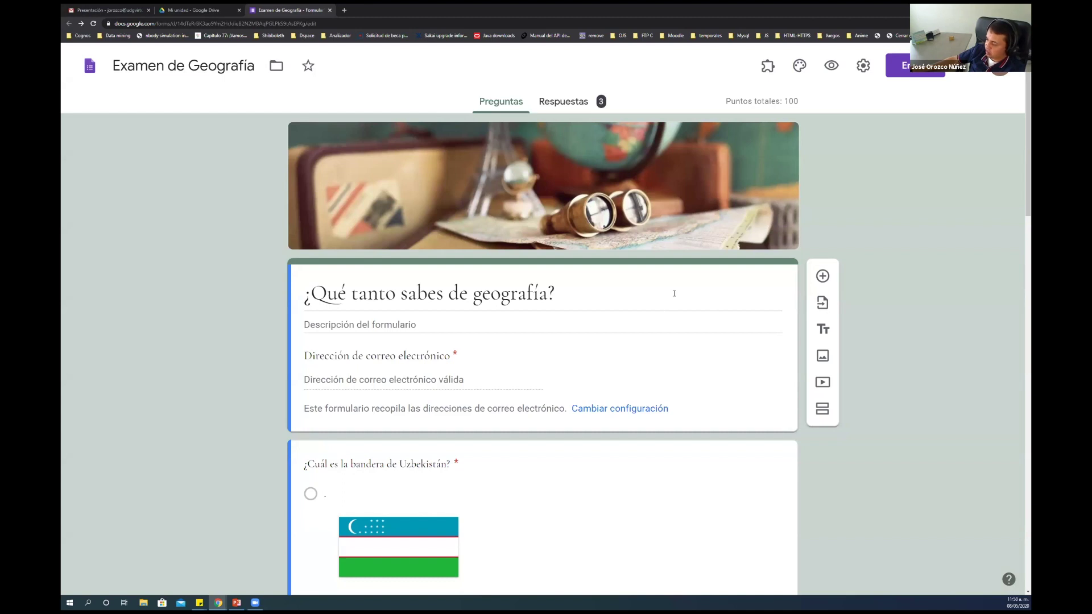
# Enable the Timify.me add-on for this form from Timify.me > Configure
pyautogui.click(768, 67)
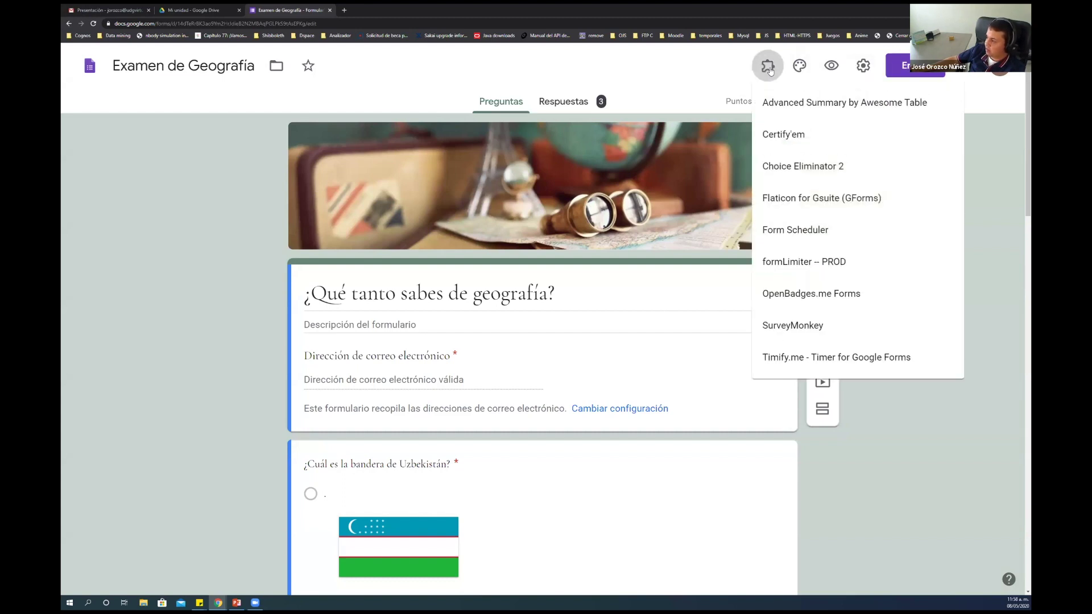
pyautogui.click(814, 357)
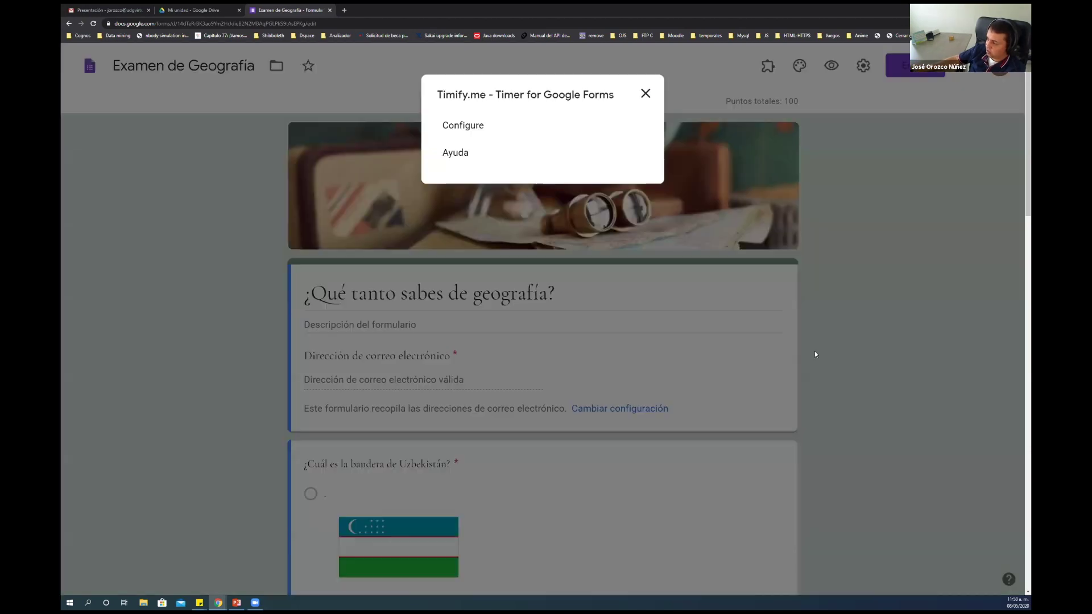
pyautogui.click(463, 125)
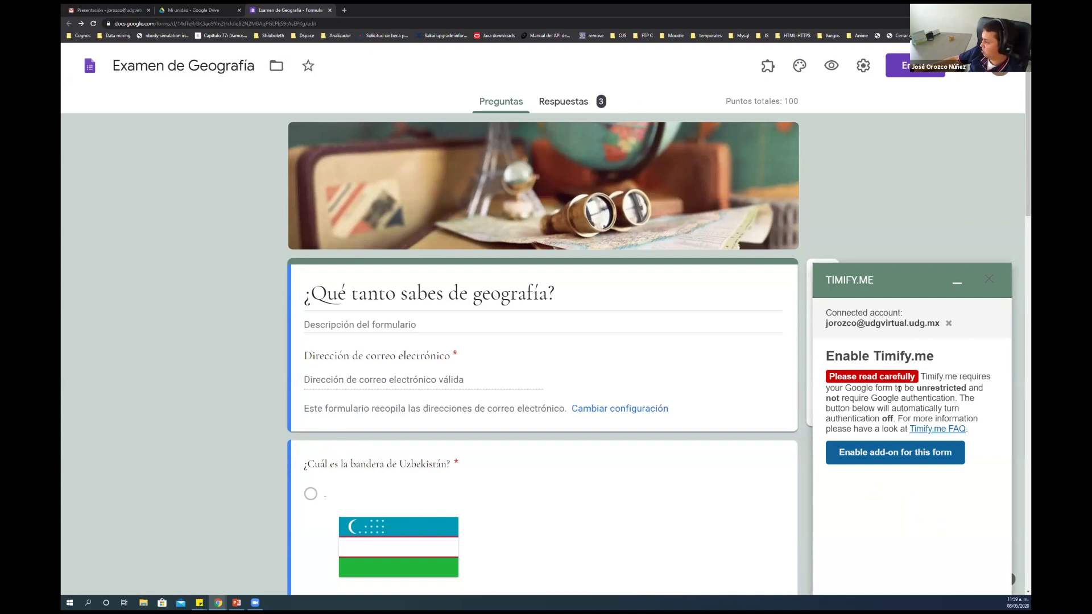
pyautogui.click(887, 455)
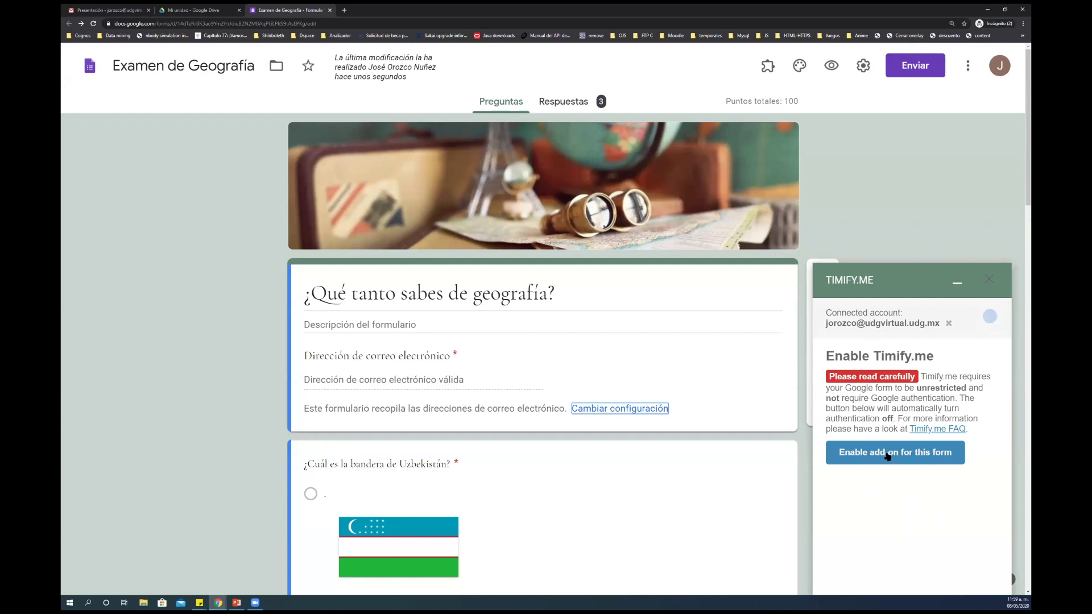
pyautogui.scroll(-3, 888, 456)
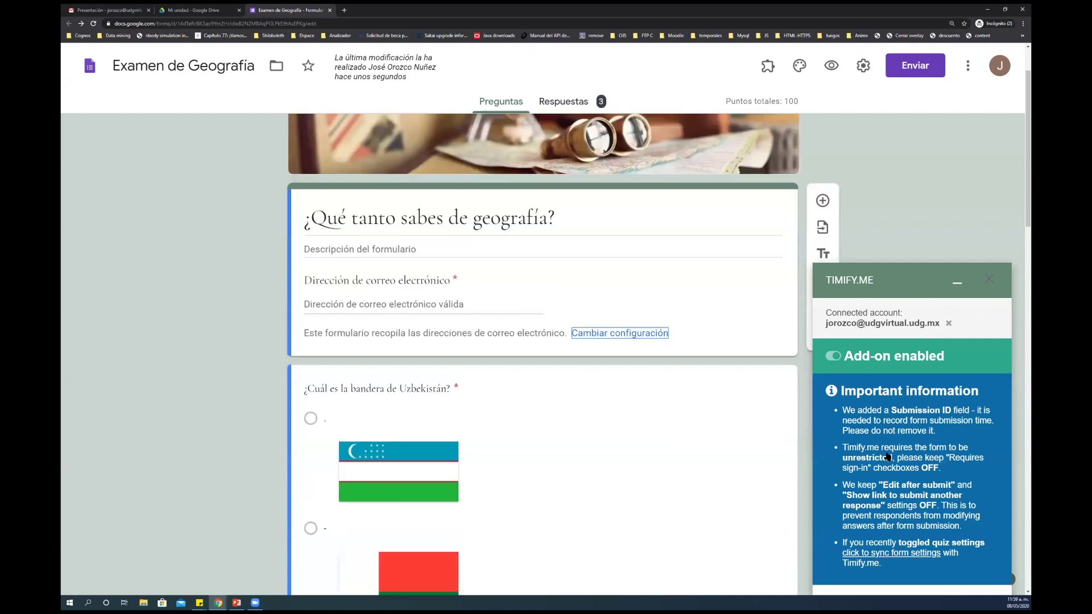
pyautogui.scroll(3, 887, 456)
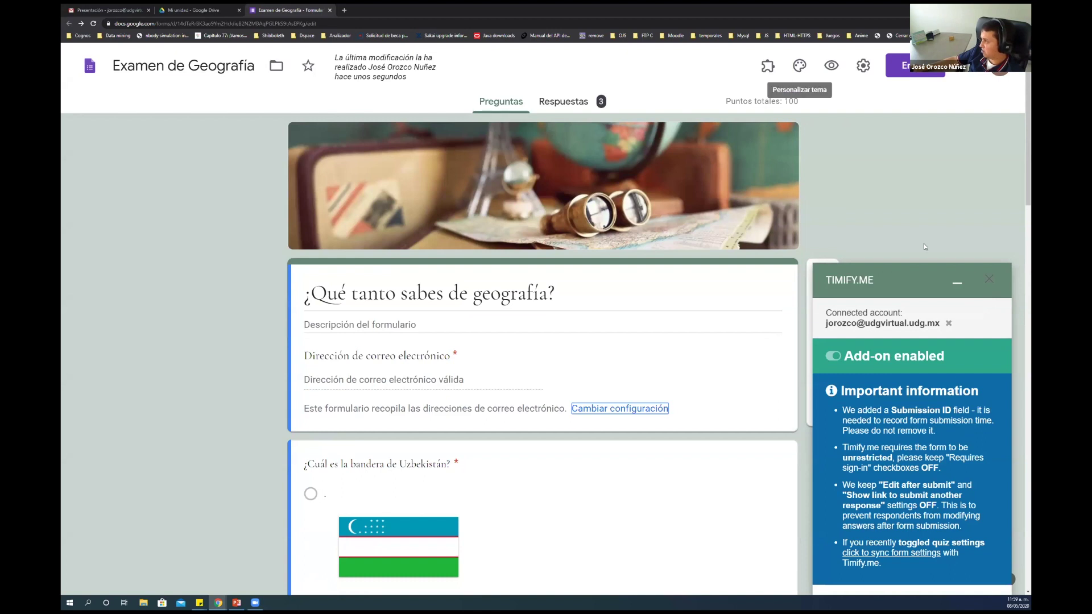
pyautogui.click(989, 279)
pyautogui.click(768, 66)
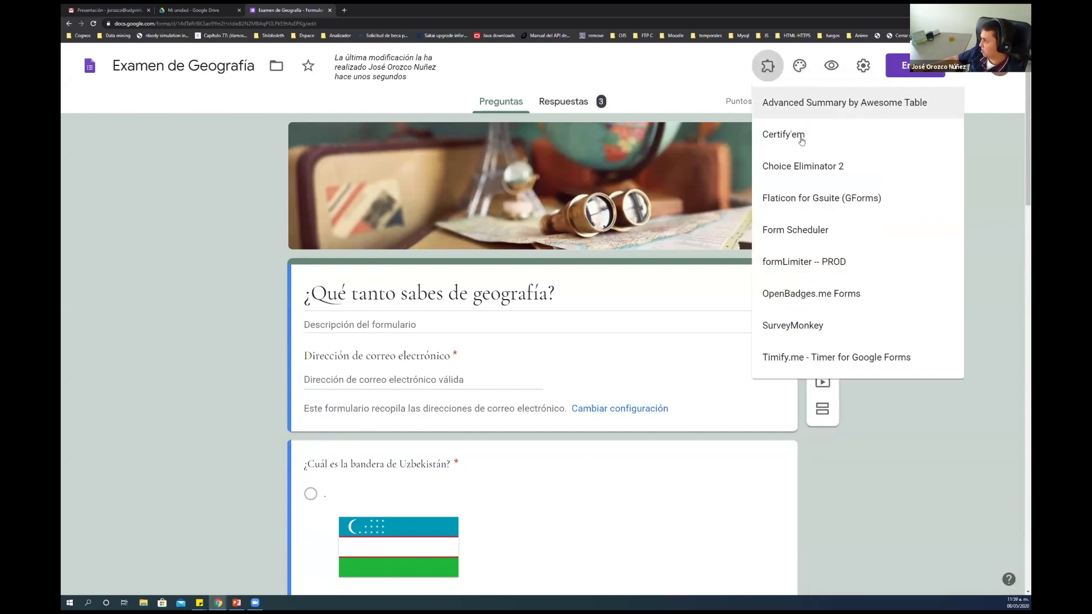
pyautogui.click(828, 265)
pyautogui.click(513, 124)
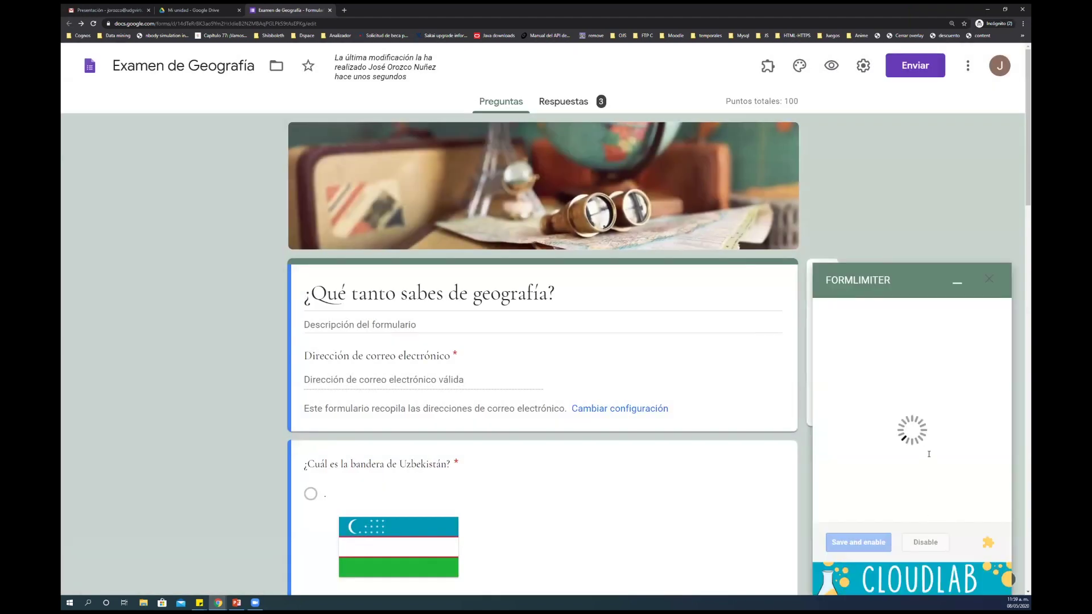
pyautogui.tripleClick(830, 421)
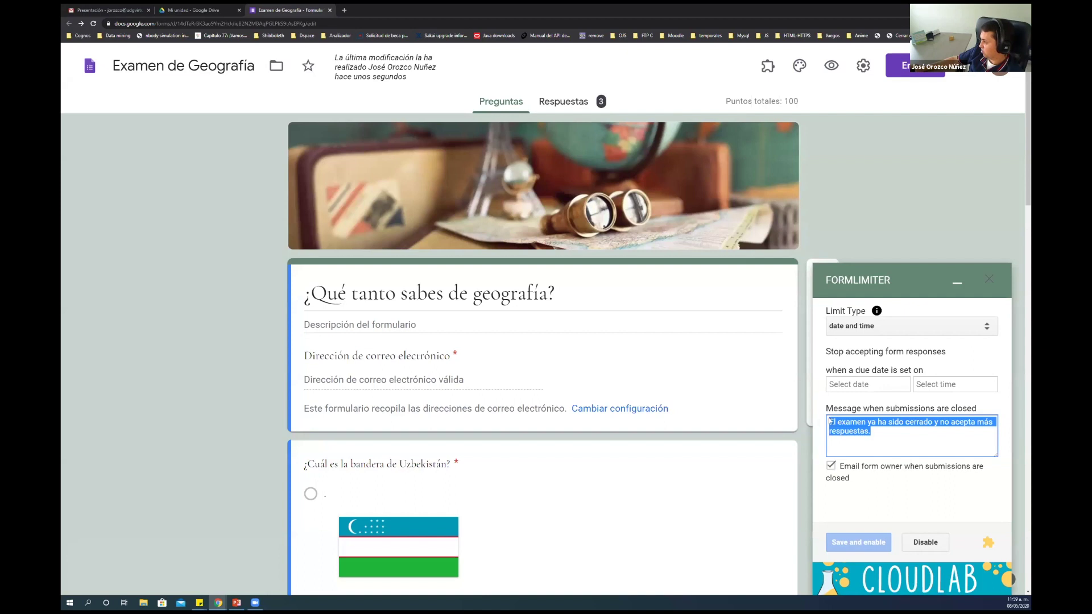
pyautogui.click(990, 279)
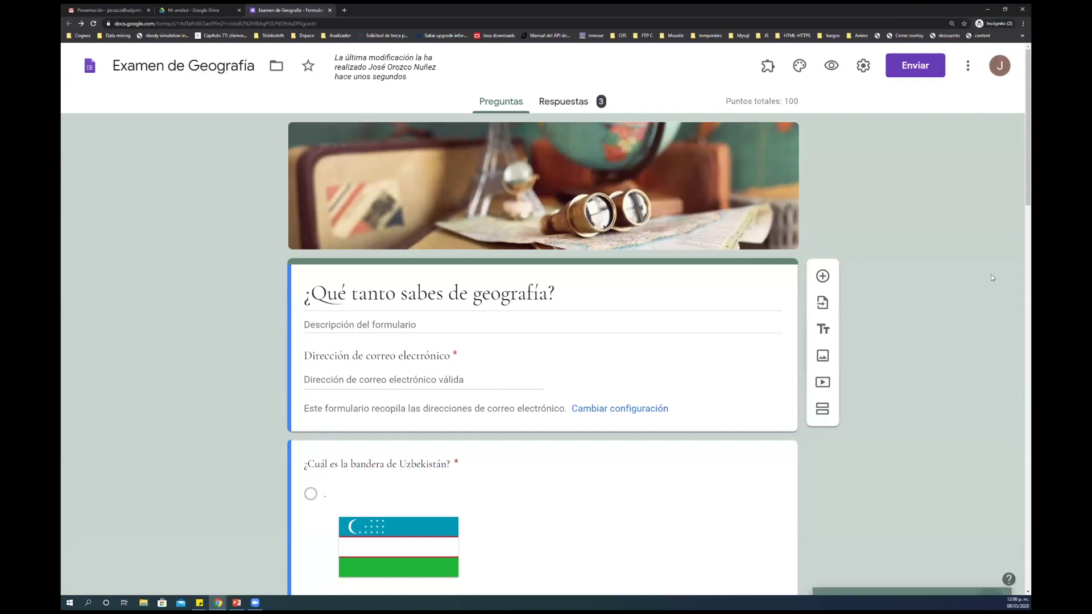
pyautogui.click(767, 66)
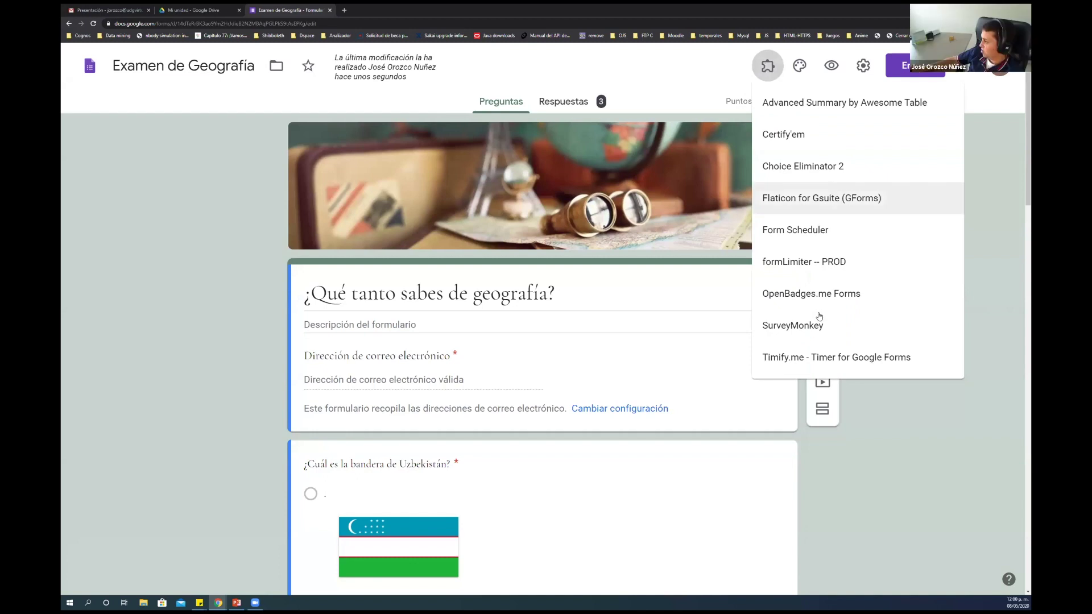
pyautogui.click(821, 361)
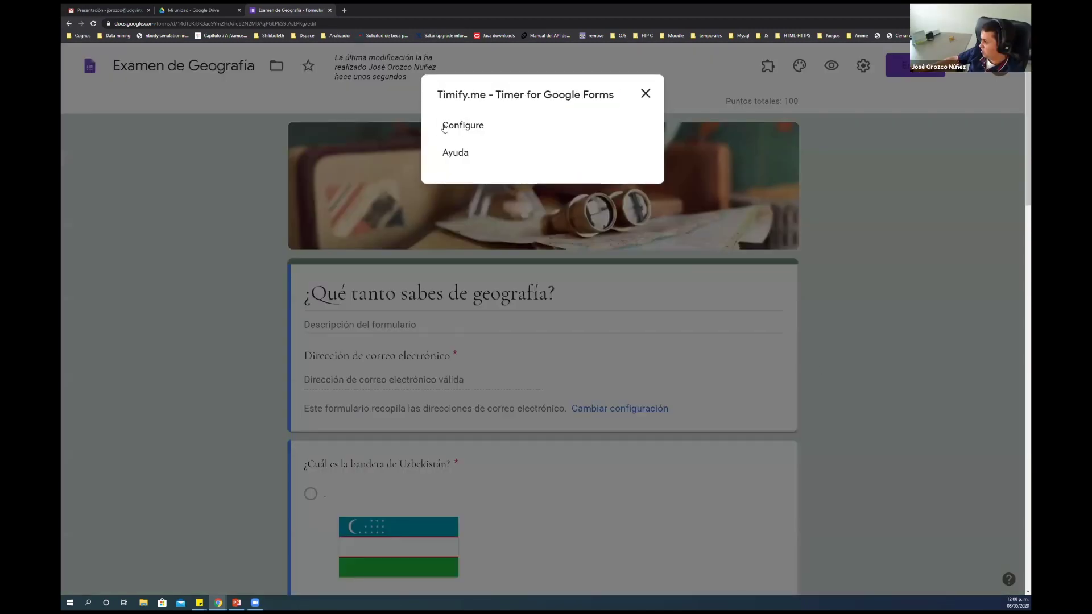
pyautogui.click(446, 125)
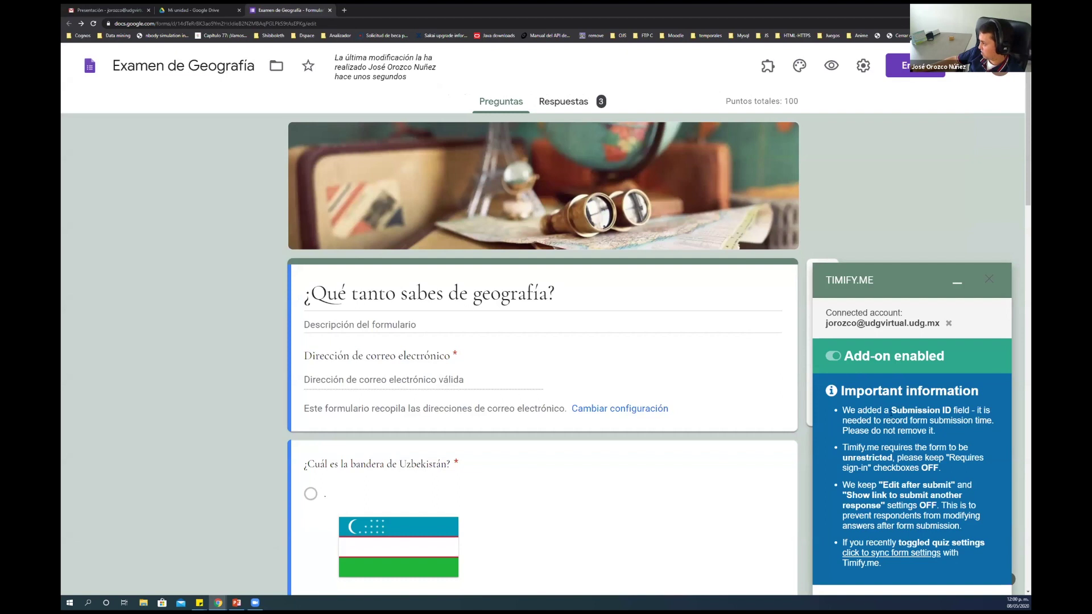
# Review the added Submission ID question, then sync the form settings with Timify.me
pyautogui.moveTo(931, 410); pyautogui.dragTo(951, 408)
pyautogui.scroll(-20, 764, 441)
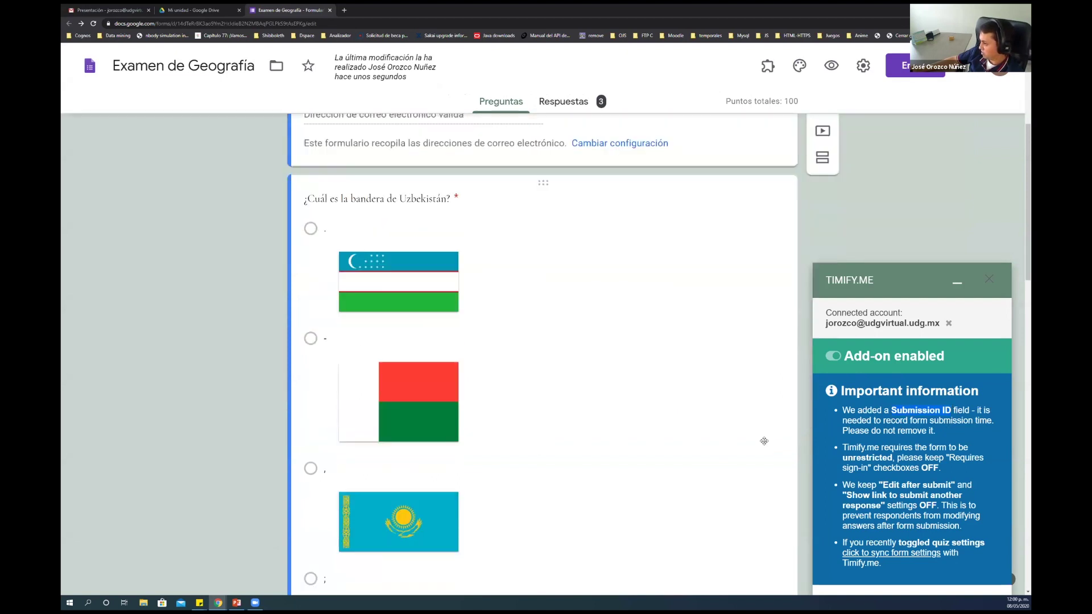
pyautogui.scroll(-1, 764, 441)
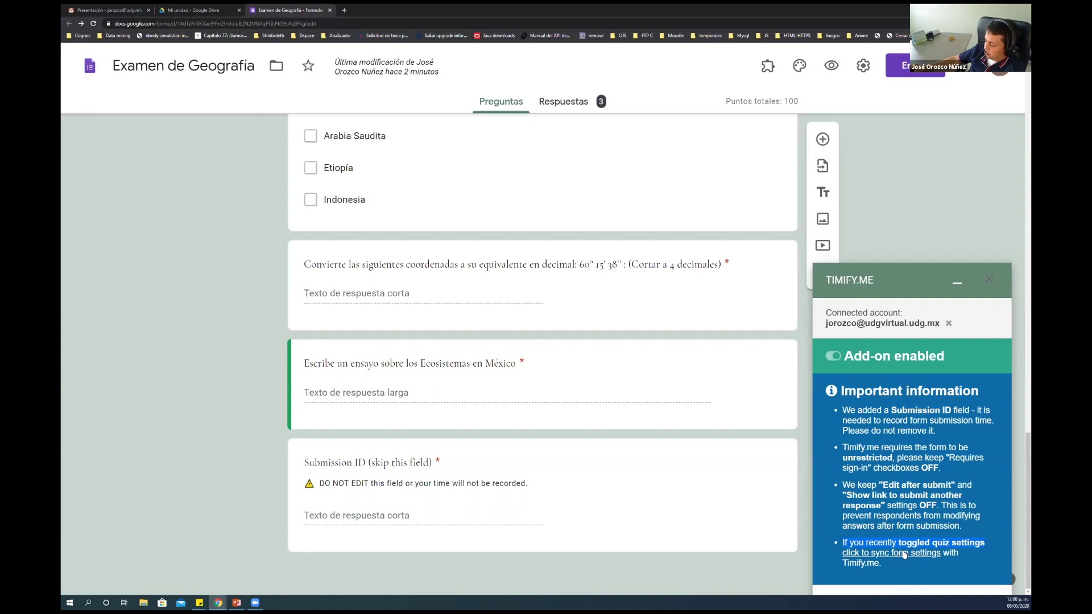
pyautogui.click(904, 554)
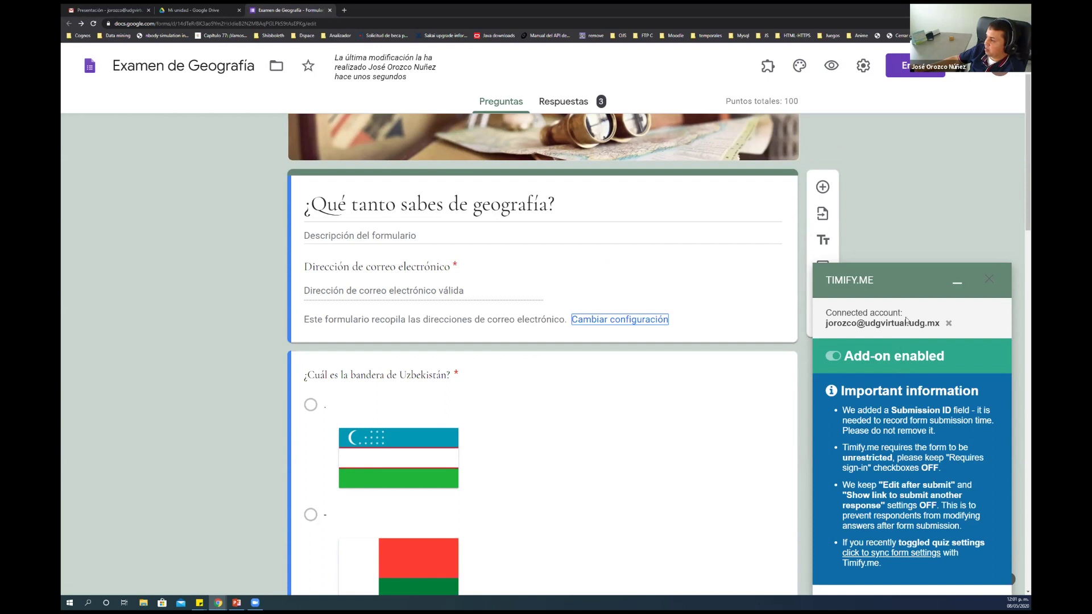
pyautogui.click(876, 282)
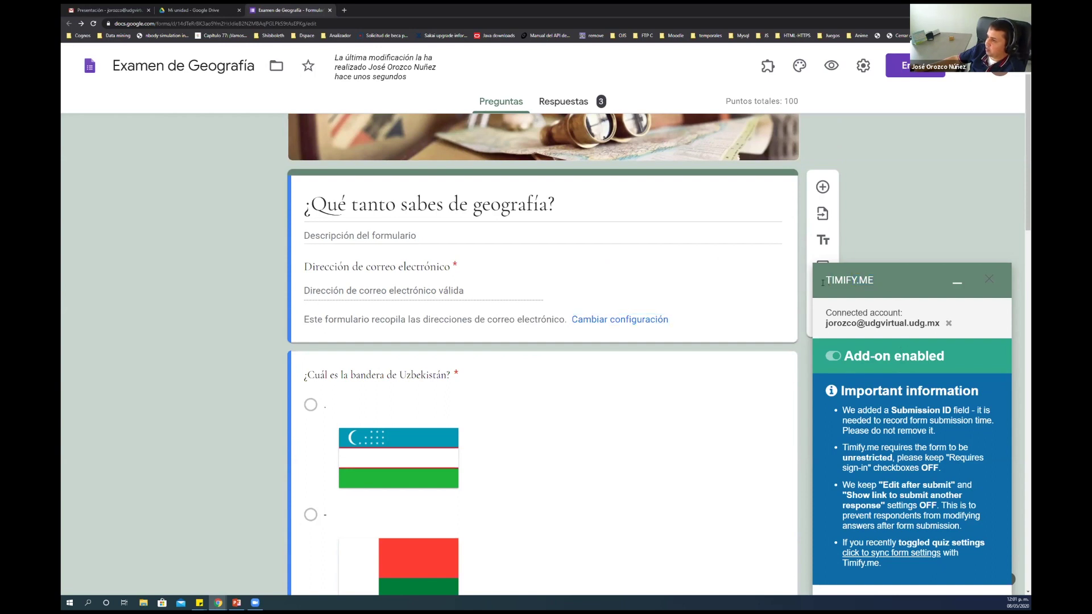
# Copy the add-on name TIMIFY.ME from the sidebar after a trial search in a new tab
pyautogui.click(344, 10)
pyautogui.write('Escribe un ensayo sobre los Ecosistemas en México')
pyautogui.press('Return')
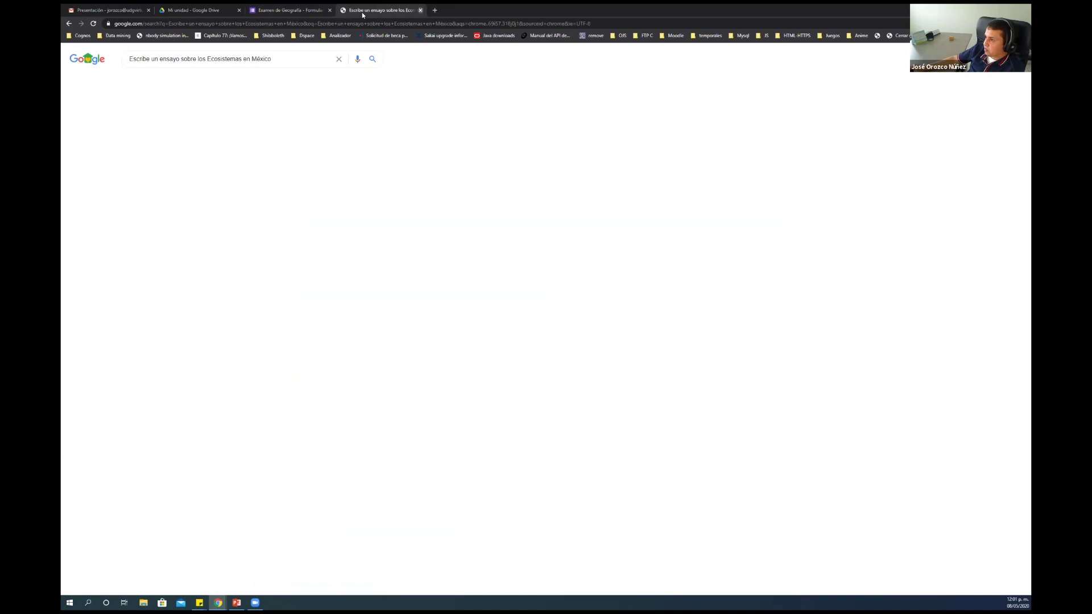
pyautogui.hotkey('ctrl', 'w')
pyautogui.moveTo(875, 282); pyautogui.dragTo(828, 280)
pyautogui.hotkey('ctrl', 'c')
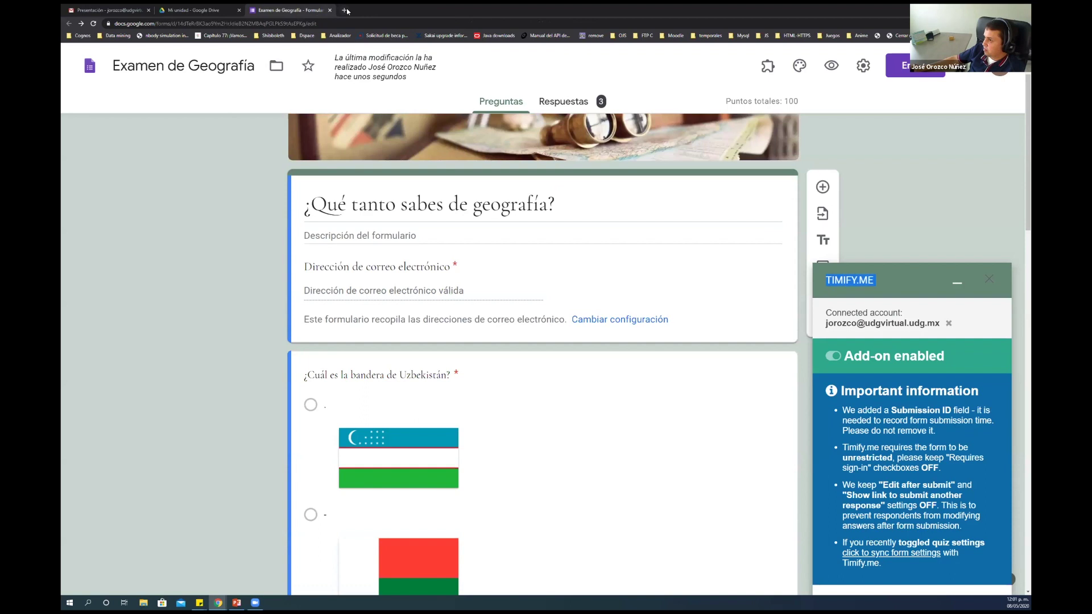
# Load timify.me in a new tab, sign in with Google, and open '¿Qué tanto sabes de geografía?'
pyautogui.click(344, 9)
pyautogui.hotkey('ctrl', 'v')
pyautogui.press('Return')
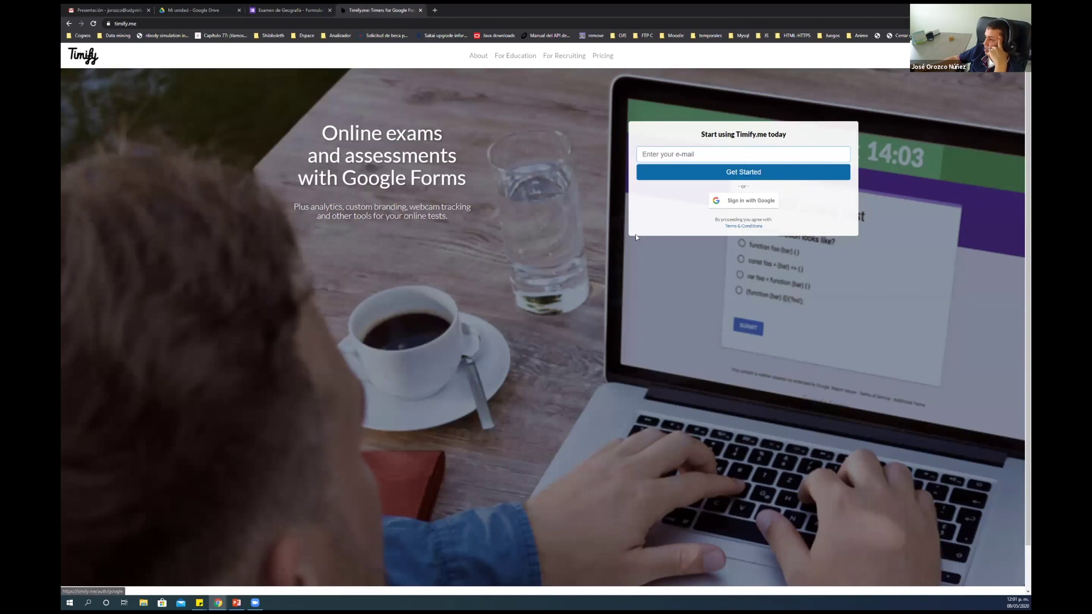
pyautogui.click(750, 203)
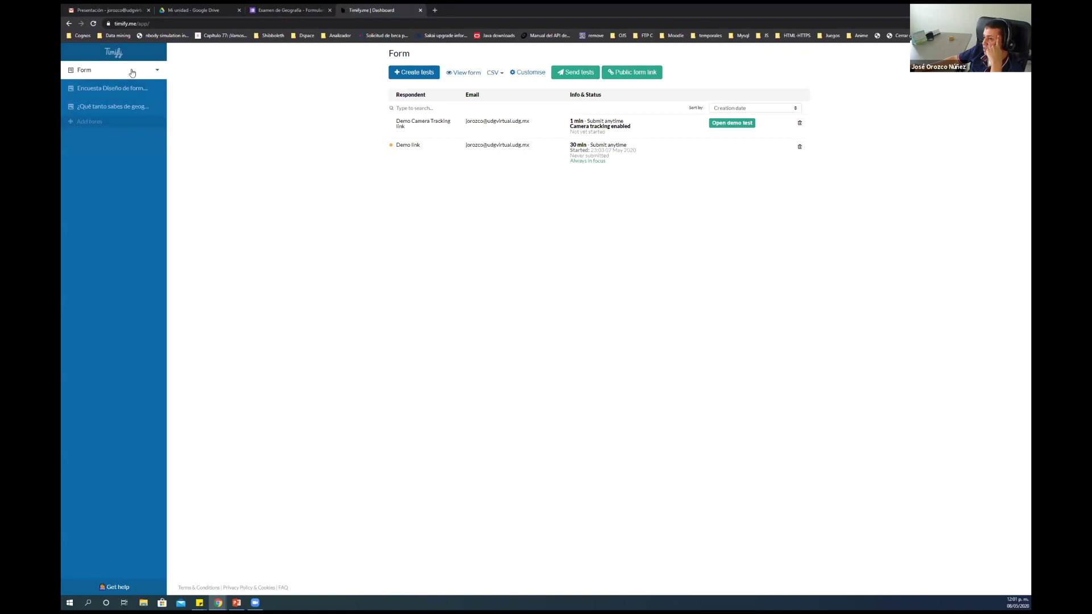
pyautogui.click(116, 108)
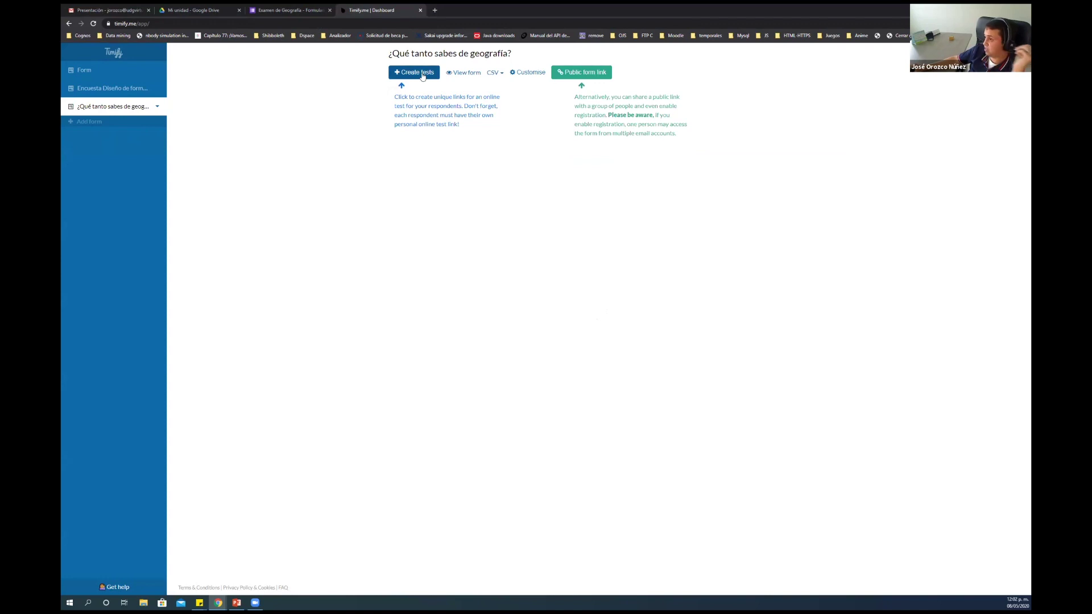
pyautogui.click(423, 75)
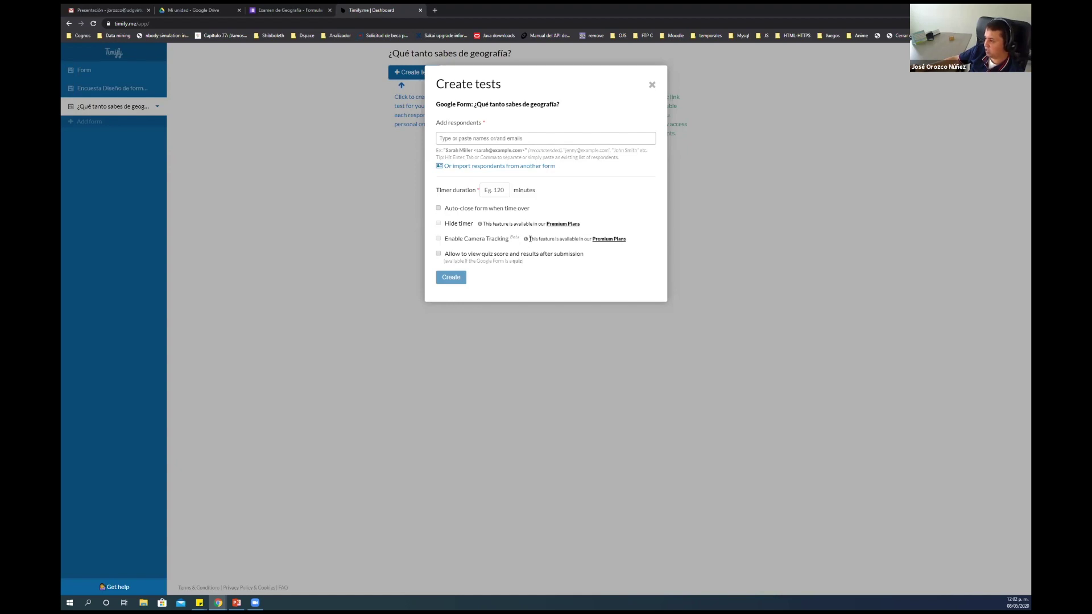
pyautogui.moveTo(530, 239); pyautogui.dragTo(588, 239)
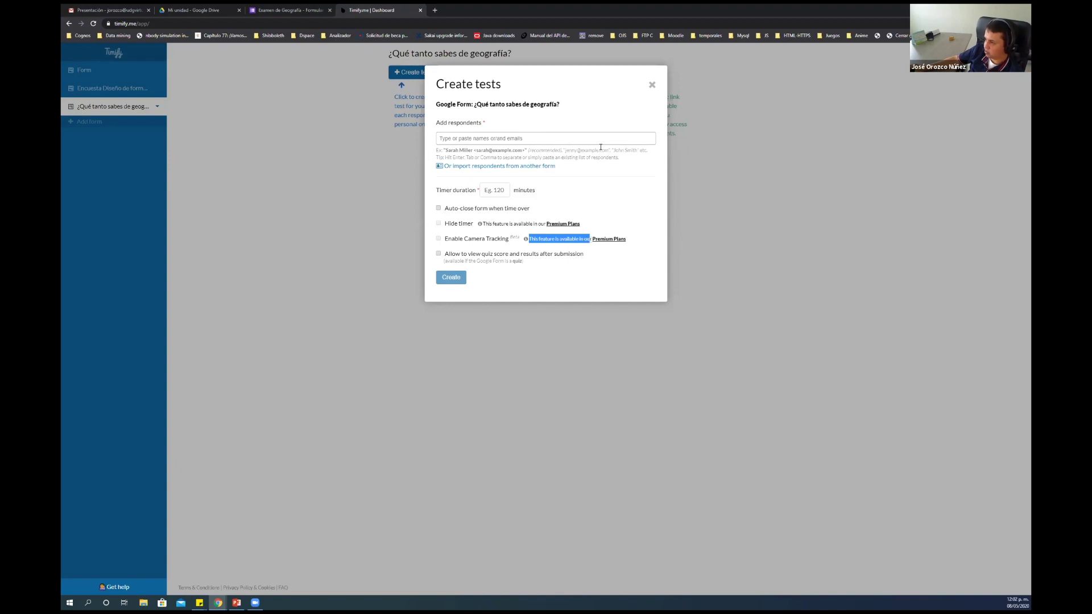
pyautogui.click(652, 84)
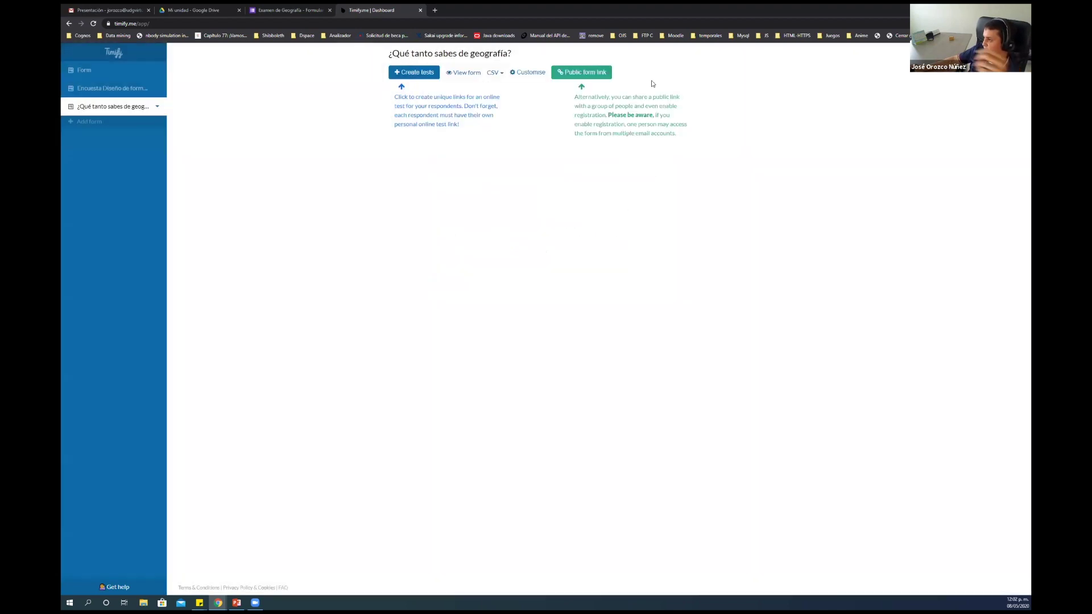
# Open the geography quiz's public form link and its default settings editor, showing a 30-minute timer
pyautogui.click(595, 74)
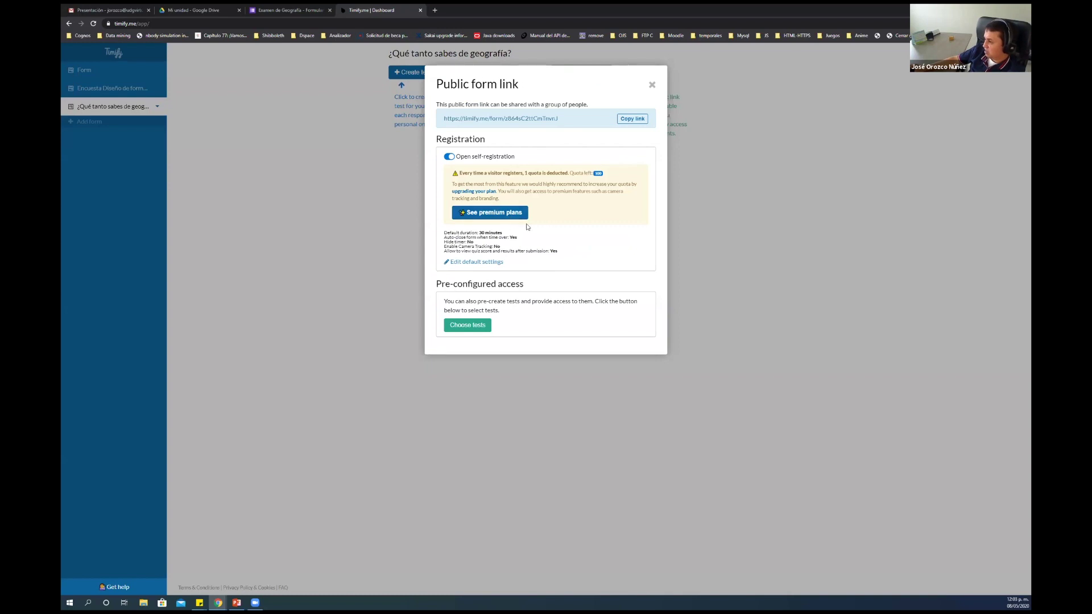
pyautogui.tripleClick(599, 173)
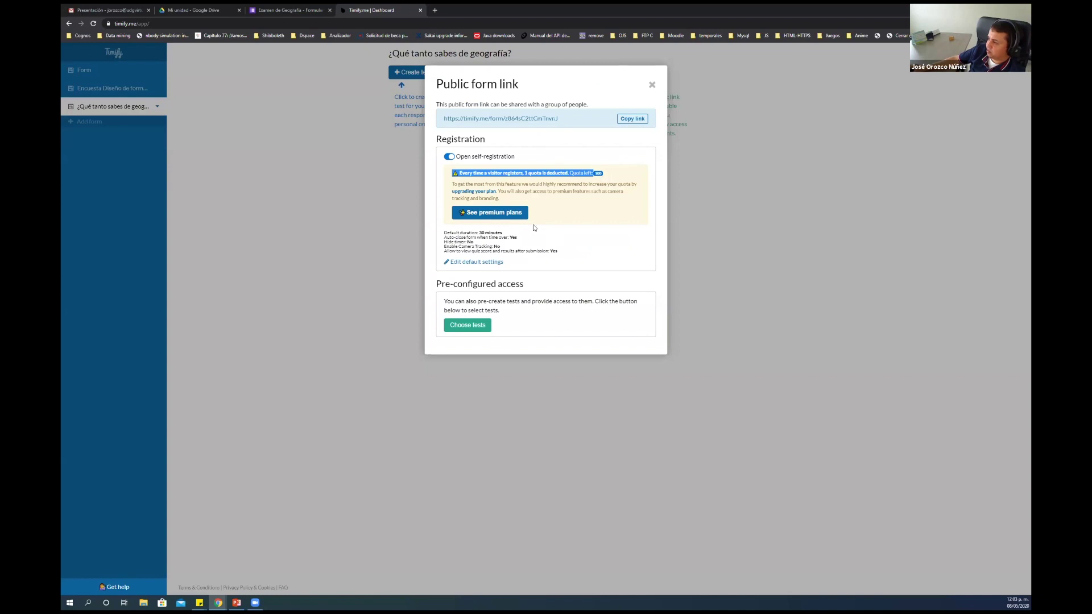
pyautogui.click(484, 262)
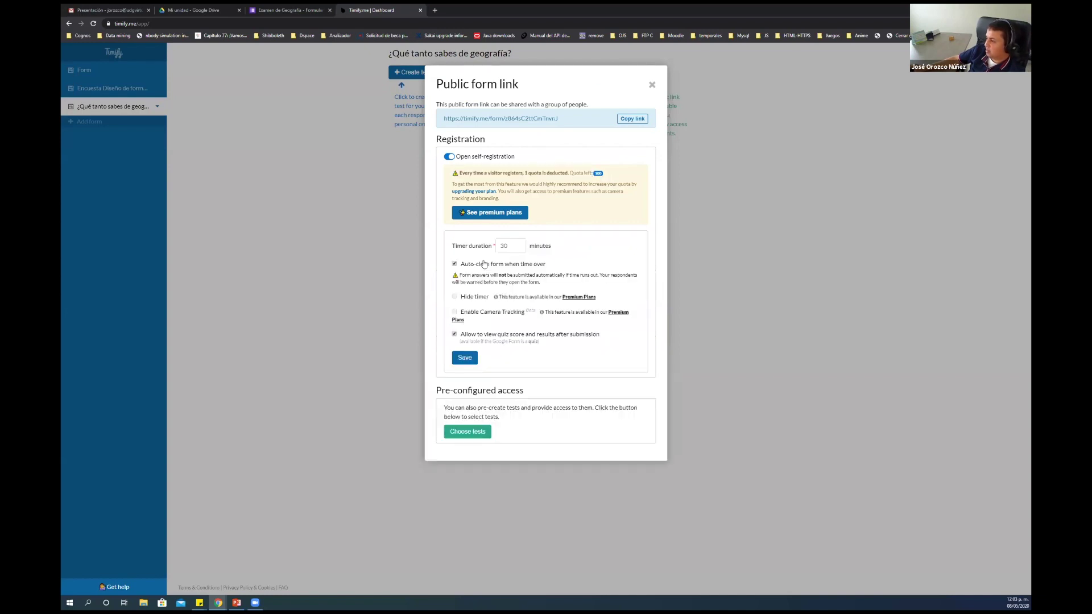
# Change the public link's default timer from 30 to 40 minutes and save
pyautogui.moveTo(515, 243); pyautogui.dragTo(489, 248)
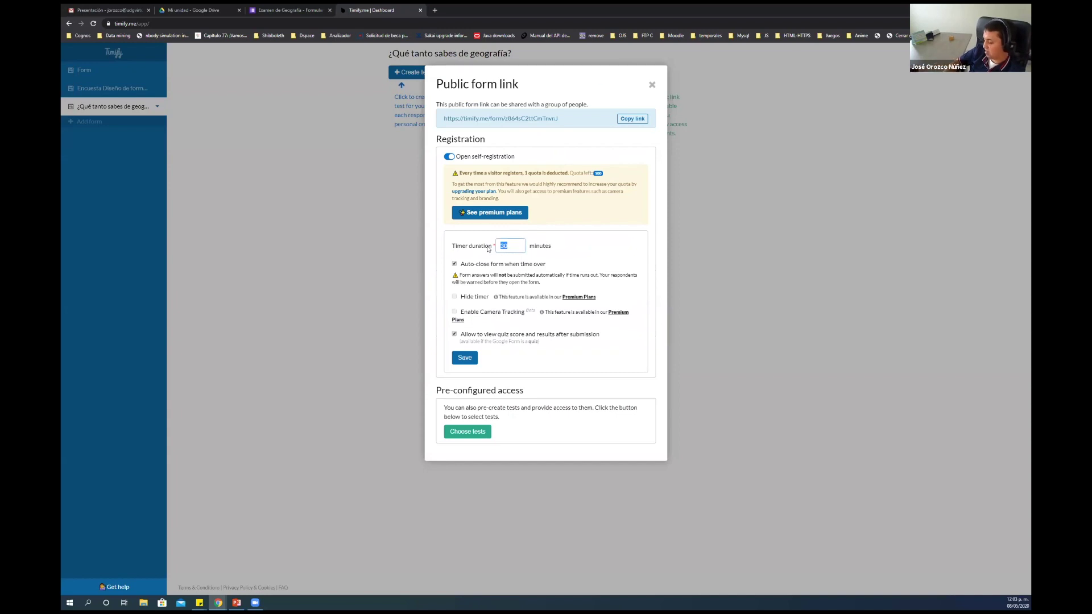
pyautogui.write('40')
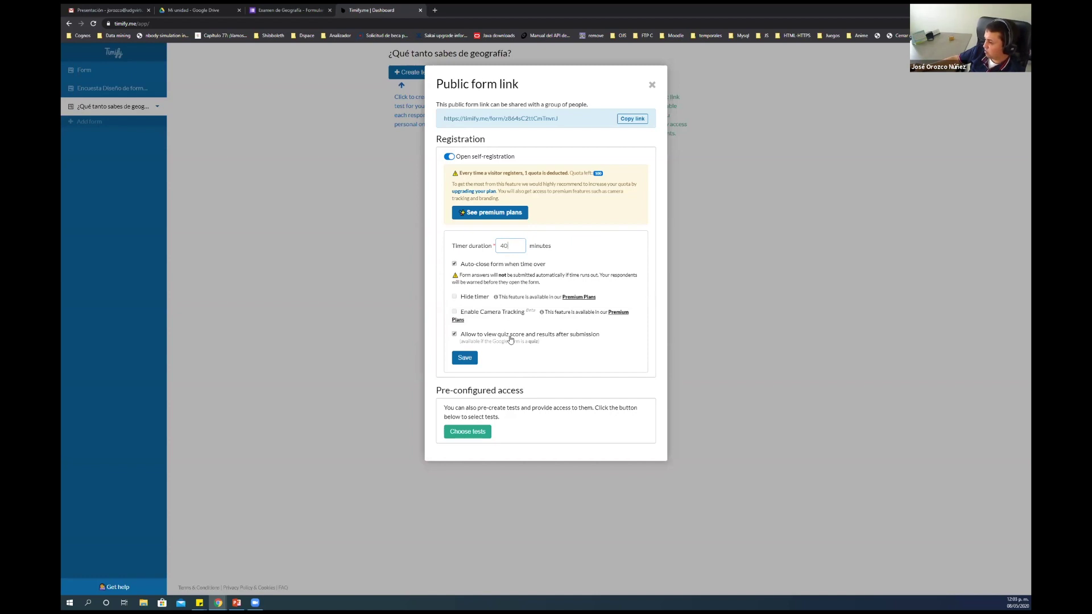
pyautogui.click(466, 358)
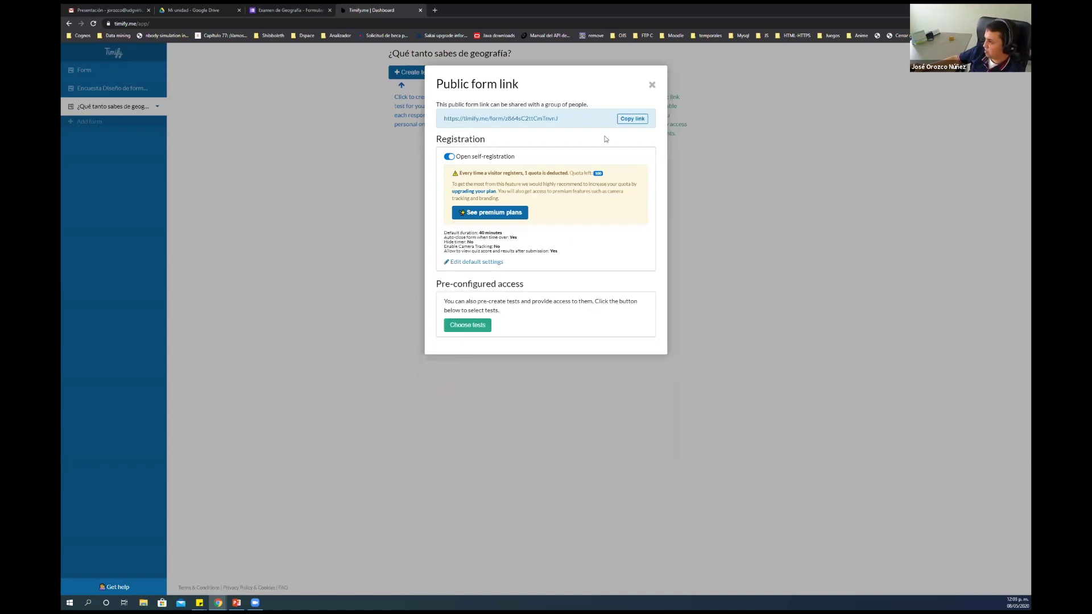
# Copy the public form link and open a new private browsing tab
pyautogui.click(630, 120)
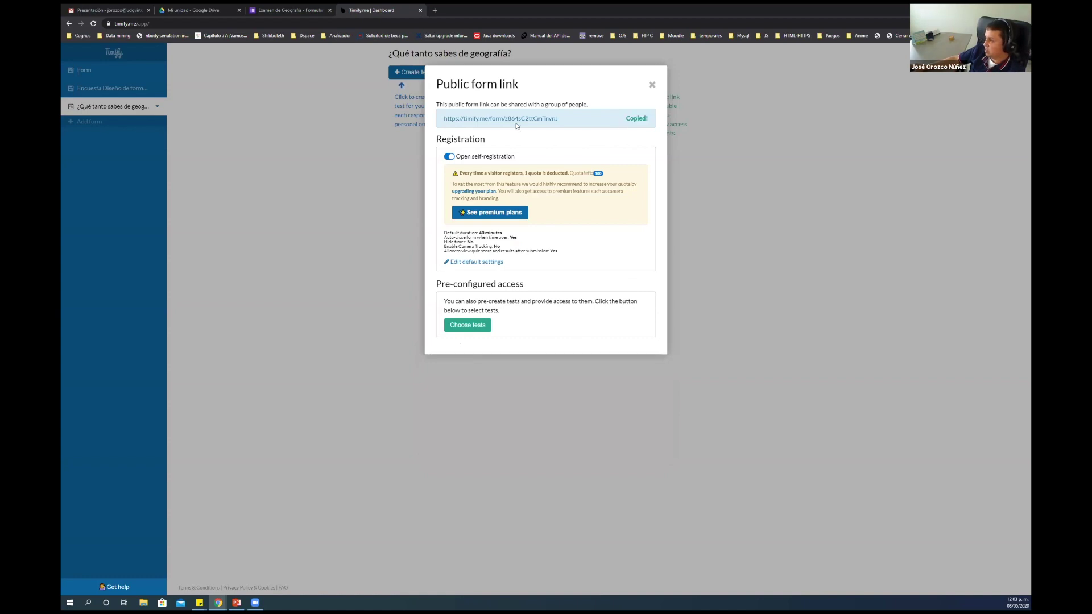
pyautogui.moveTo(444, 118); pyautogui.dragTo(563, 120)
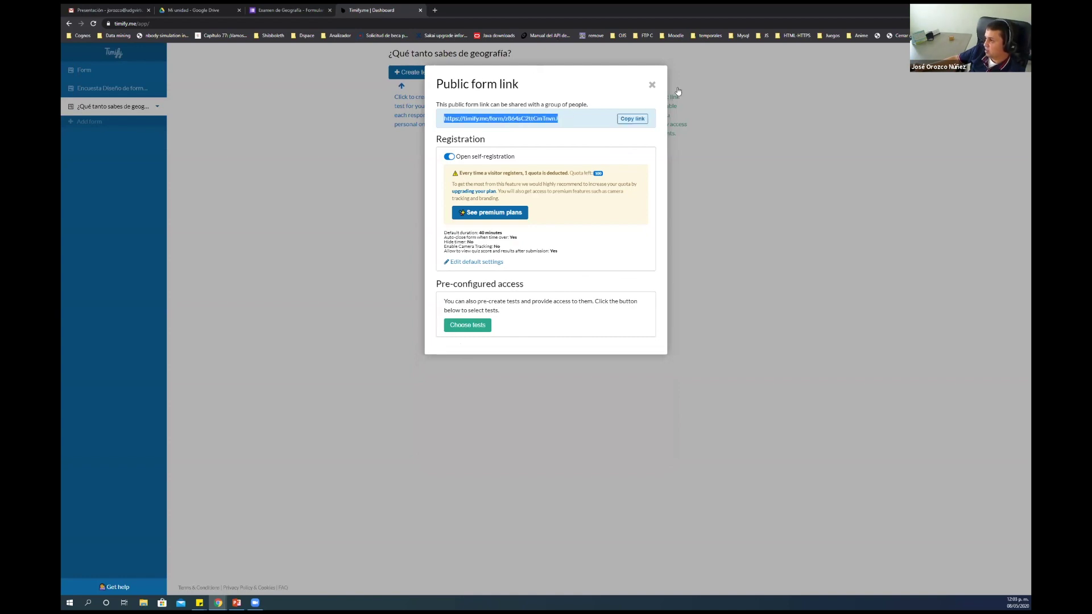
pyautogui.hotkey('ctrl', 't')
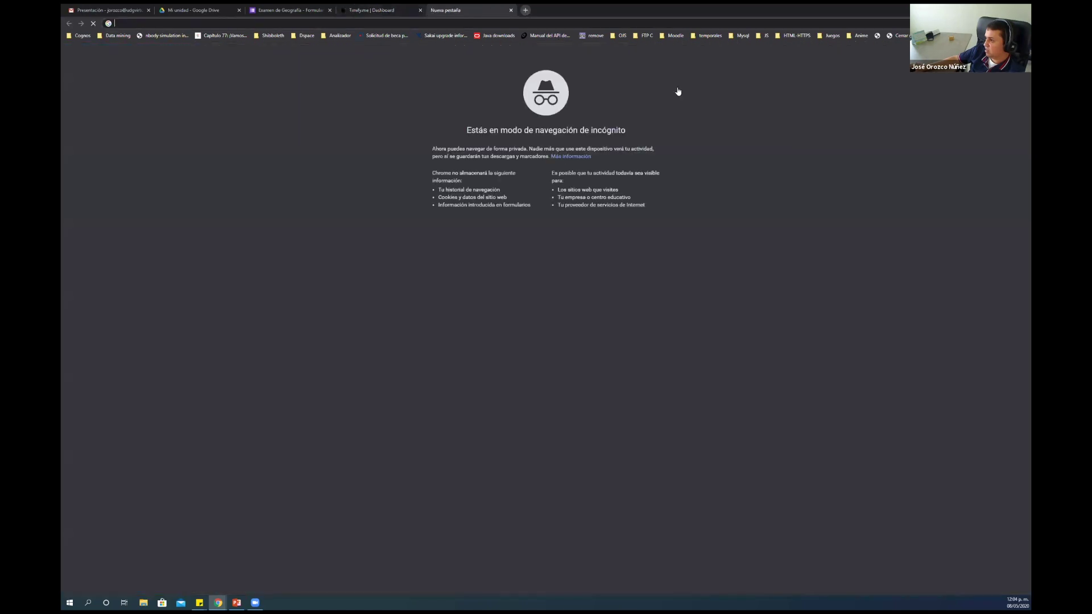
# Load the copied public link, sign in with Google, and start the 40-minute timed quiz
pyautogui.hotkey('ctrl', 'v')
pyautogui.press('Return')
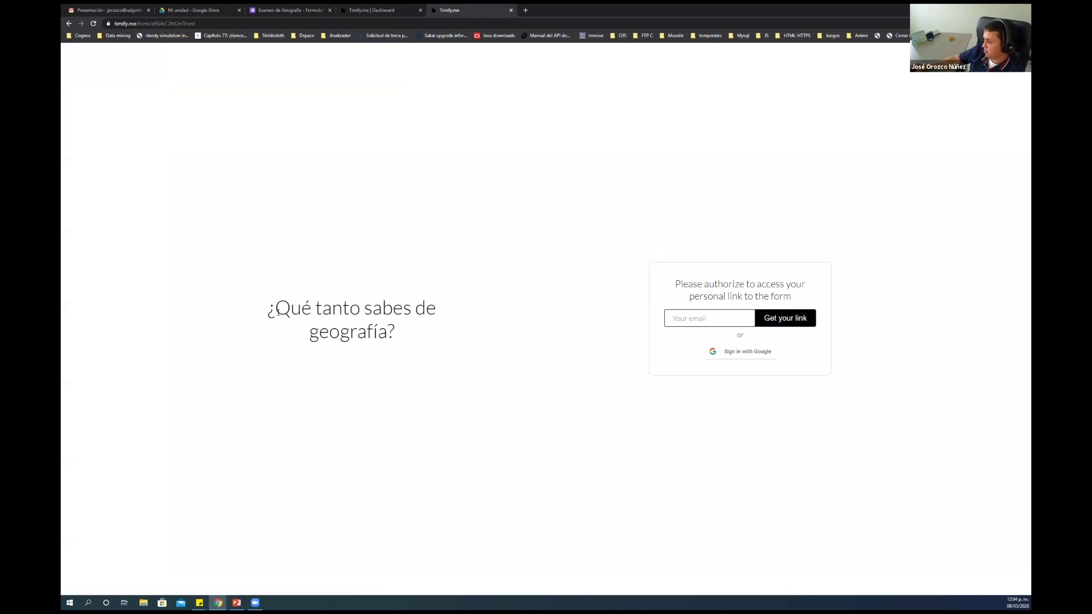
pyautogui.moveTo(268, 307); pyautogui.dragTo(398, 341)
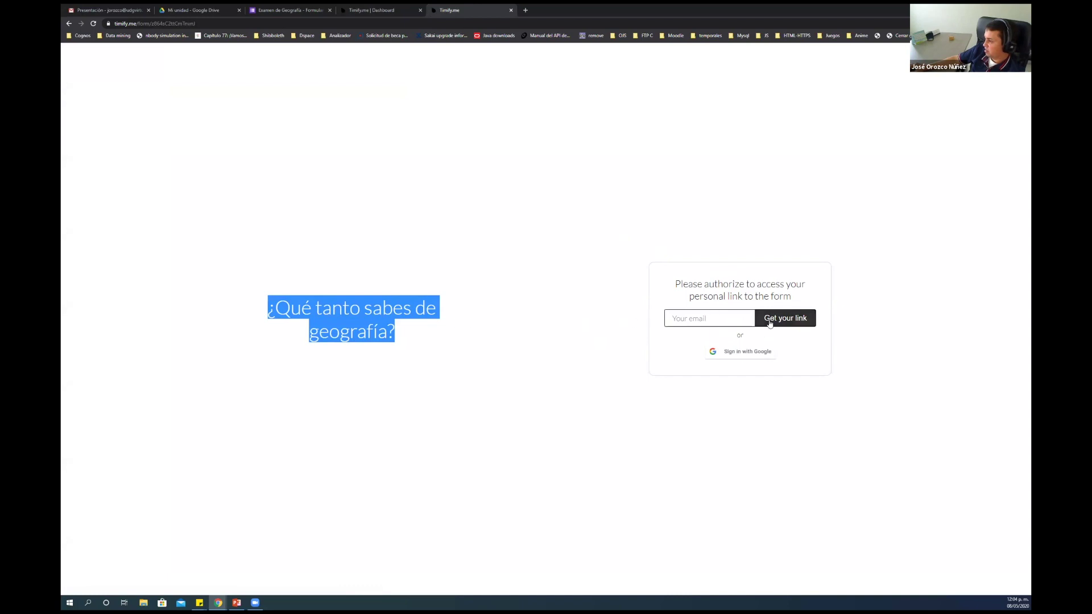
pyautogui.click(742, 352)
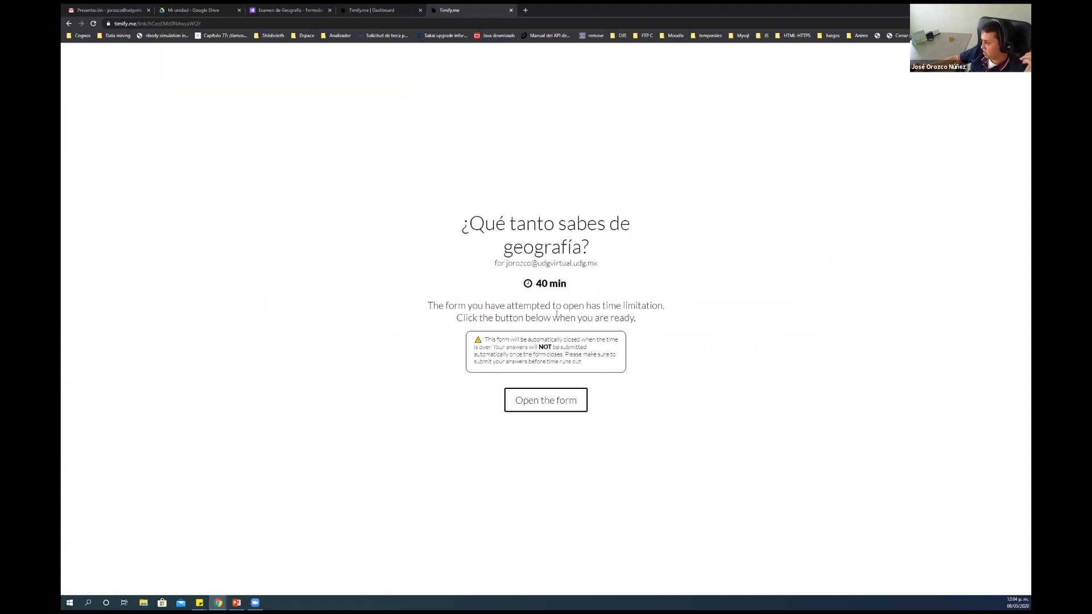
pyautogui.click(541, 404)
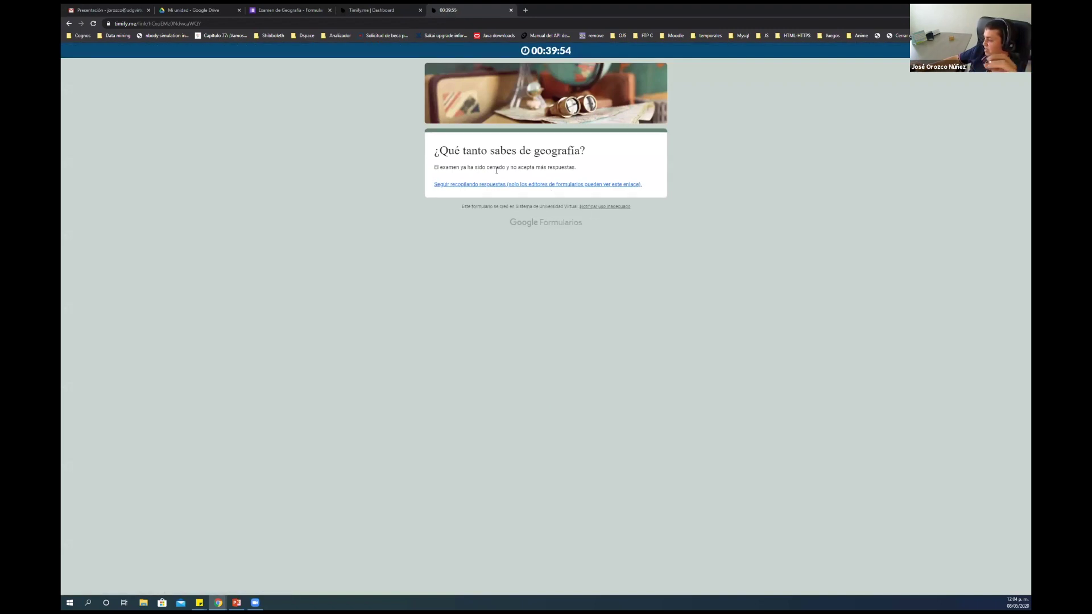
# Check the countdown and closed-exam message, then close the test and dashboard tabs
pyautogui.moveTo(559, 50); pyautogui.dragTo(578, 55)
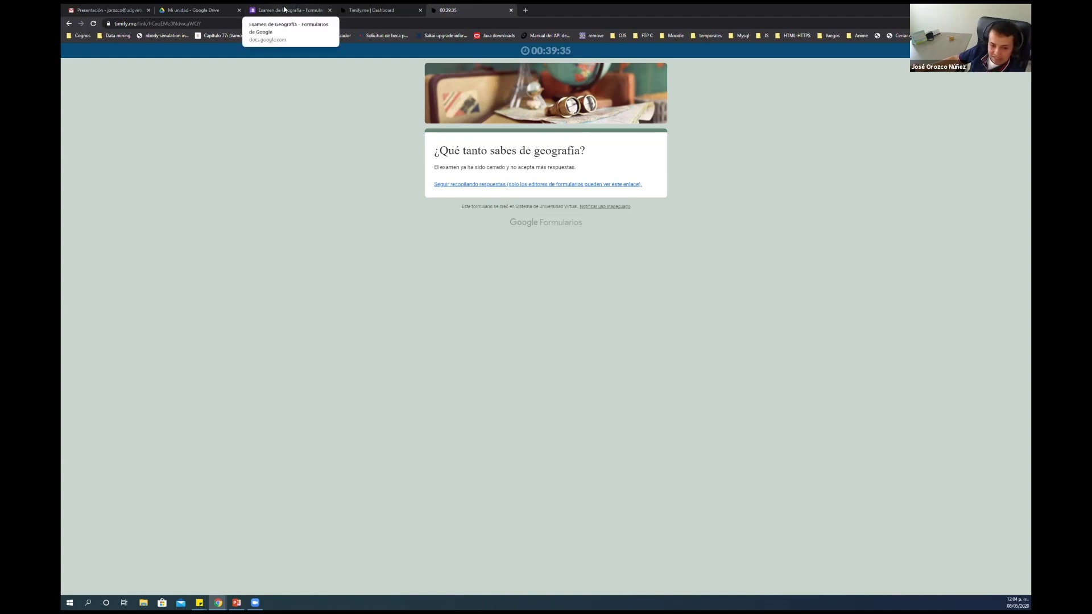
pyautogui.moveTo(577, 168); pyautogui.dragTo(434, 170)
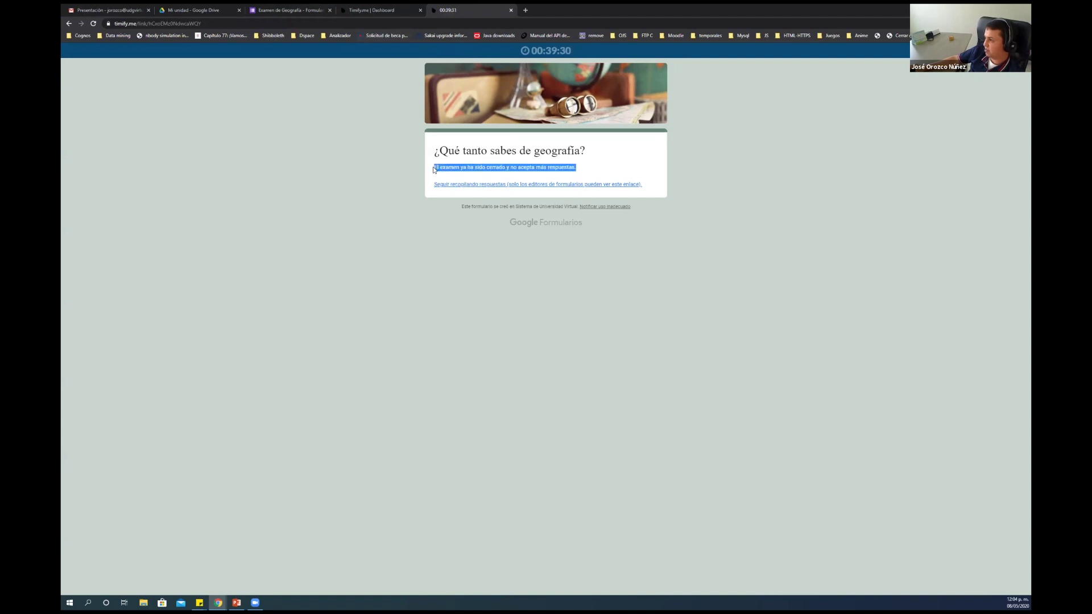
pyautogui.click(575, 50)
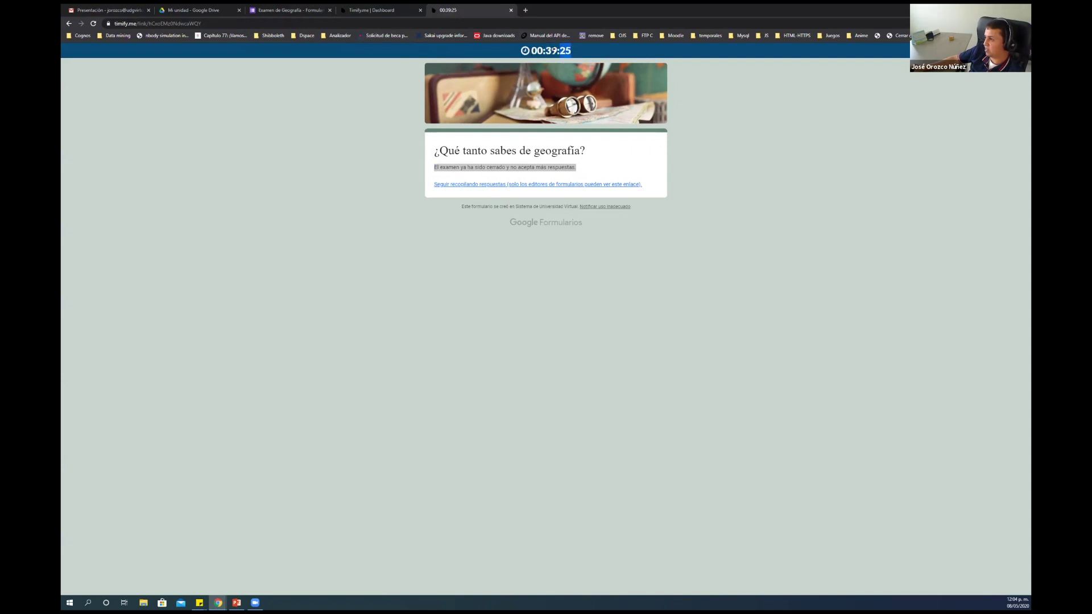
pyautogui.moveTo(532, 50); pyautogui.dragTo(572, 56)
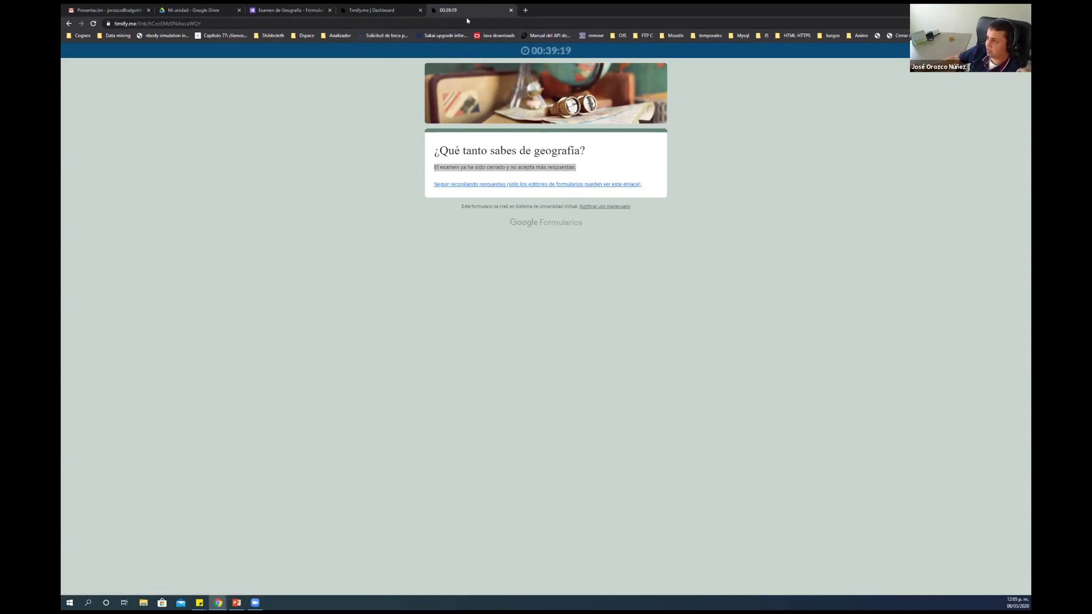
pyautogui.moveTo(466, 16); pyautogui.dragTo(380, 17)
pyautogui.middleClick(398, 15)
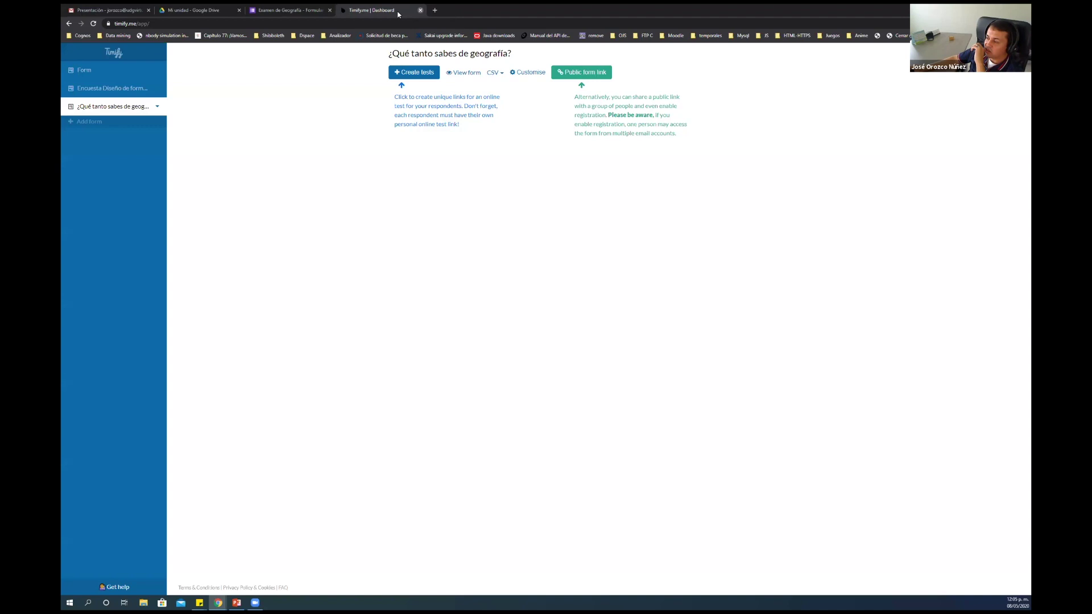
pyautogui.middleClick(398, 14)
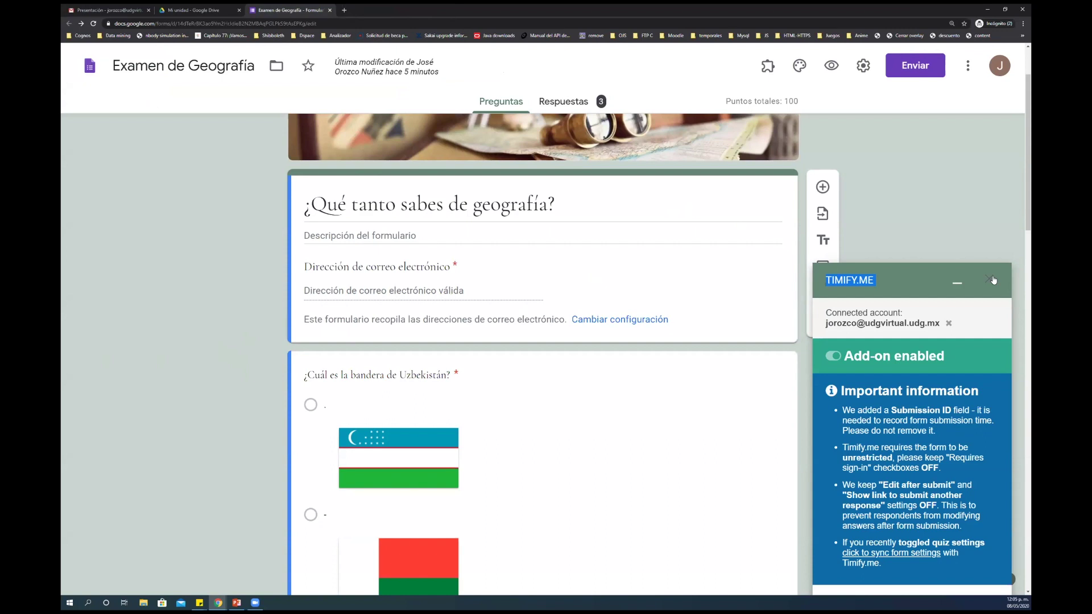
# Sync the form settings from the Timify.me add-on panel and return to the Timify dashboard
pyautogui.scroll(-3, 870, 395)
pyautogui.scroll(5, 870, 395)
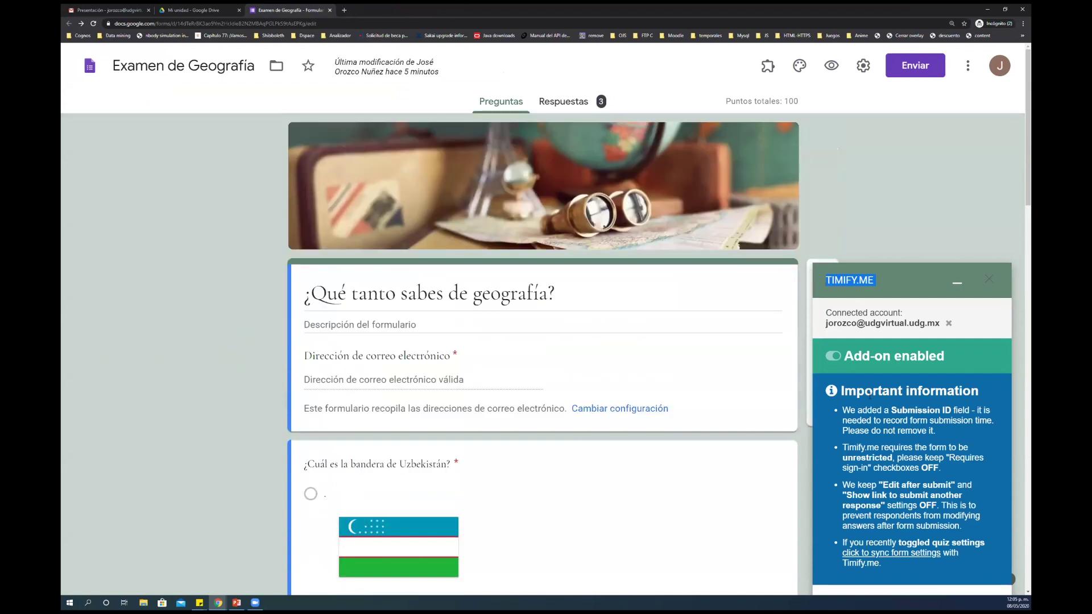
pyautogui.click(862, 554)
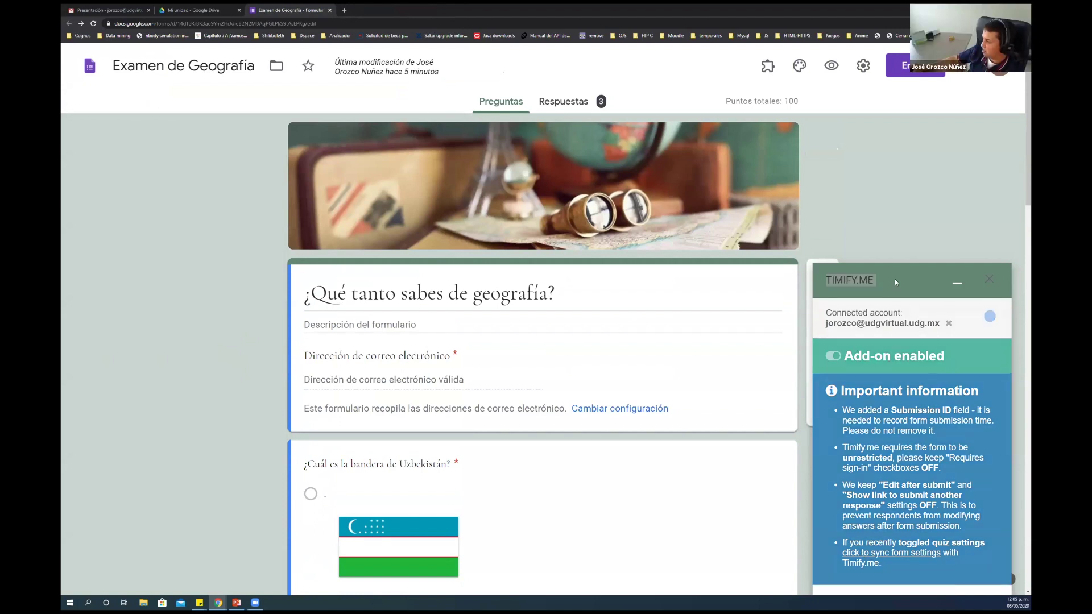
pyautogui.click(868, 290)
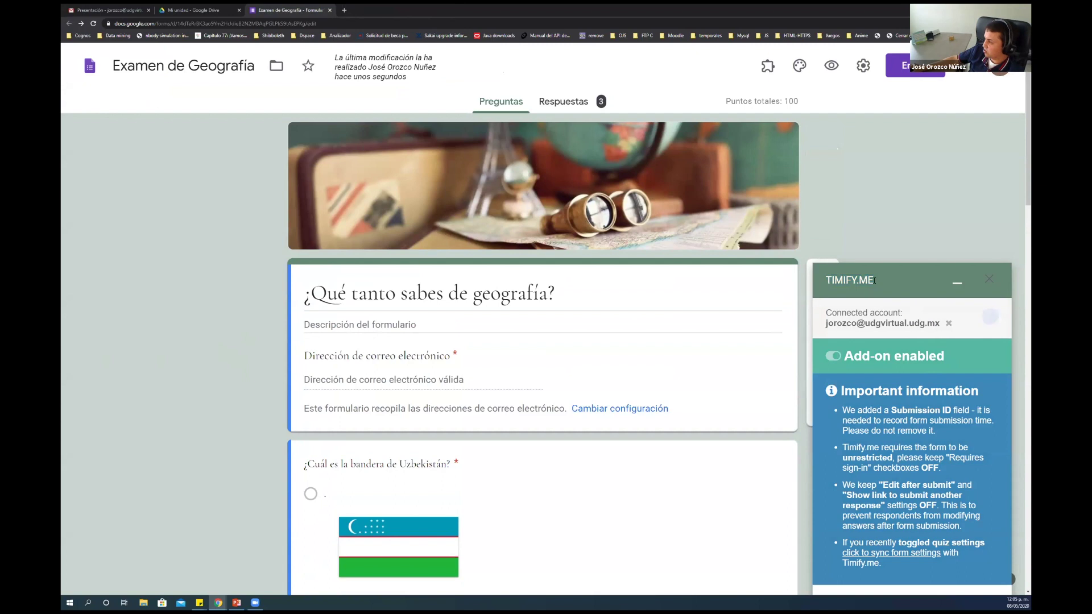
pyautogui.moveTo(826, 280); pyautogui.dragTo(876, 280)
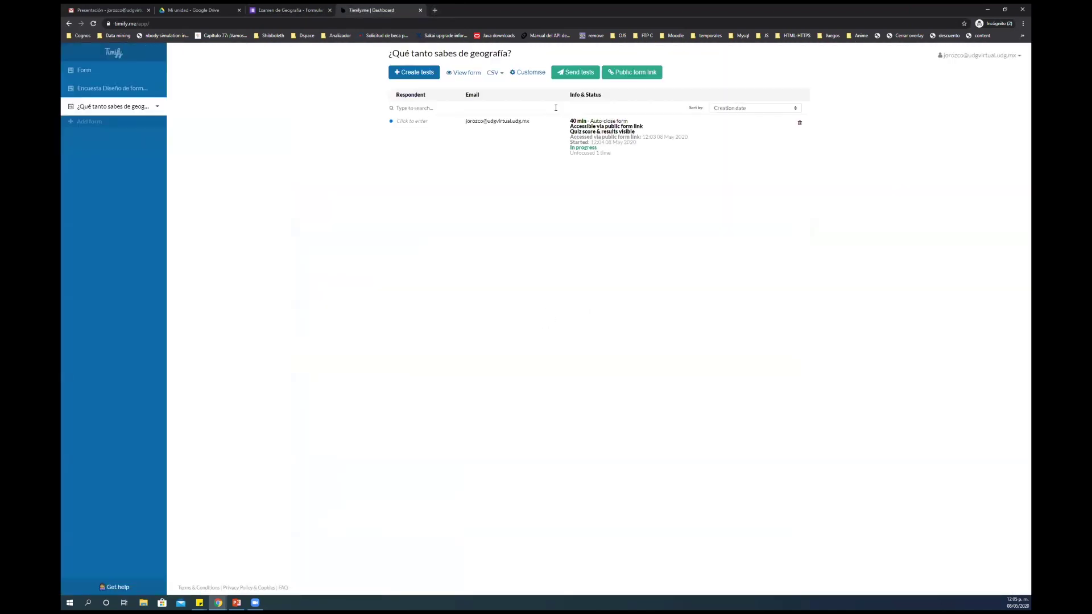
# Review and close the public link settings, then bring up Create tests for the geography form
pyautogui.click(623, 74)
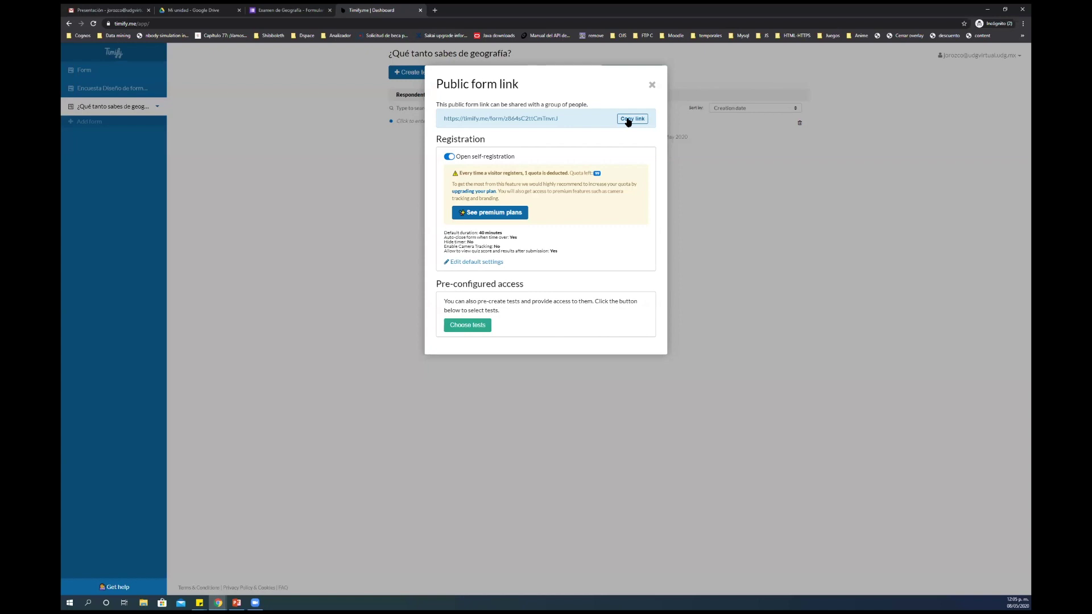
pyautogui.click(657, 88)
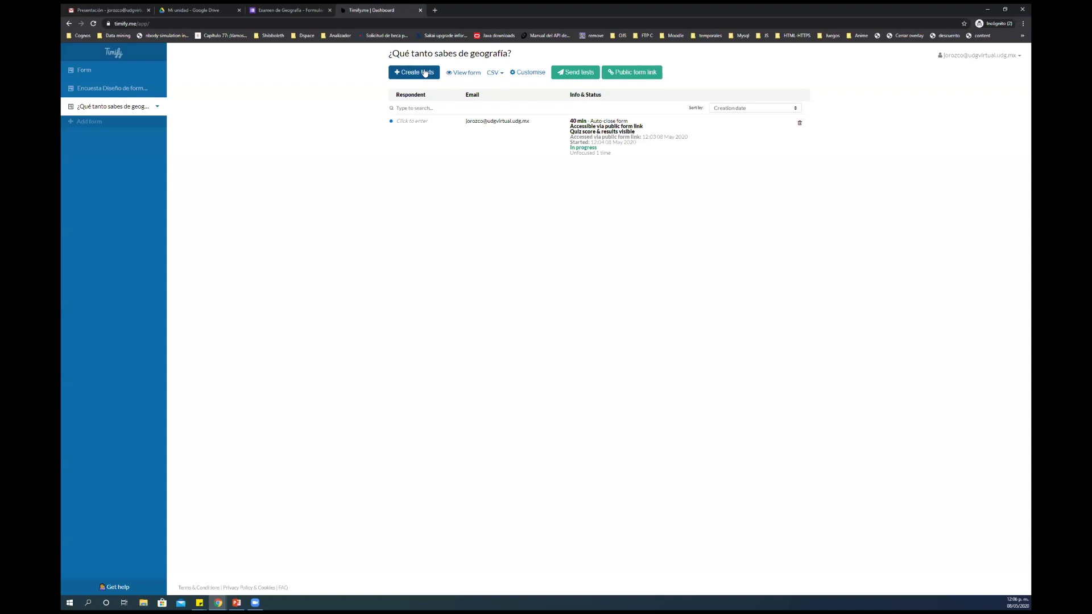
pyautogui.click(424, 73)
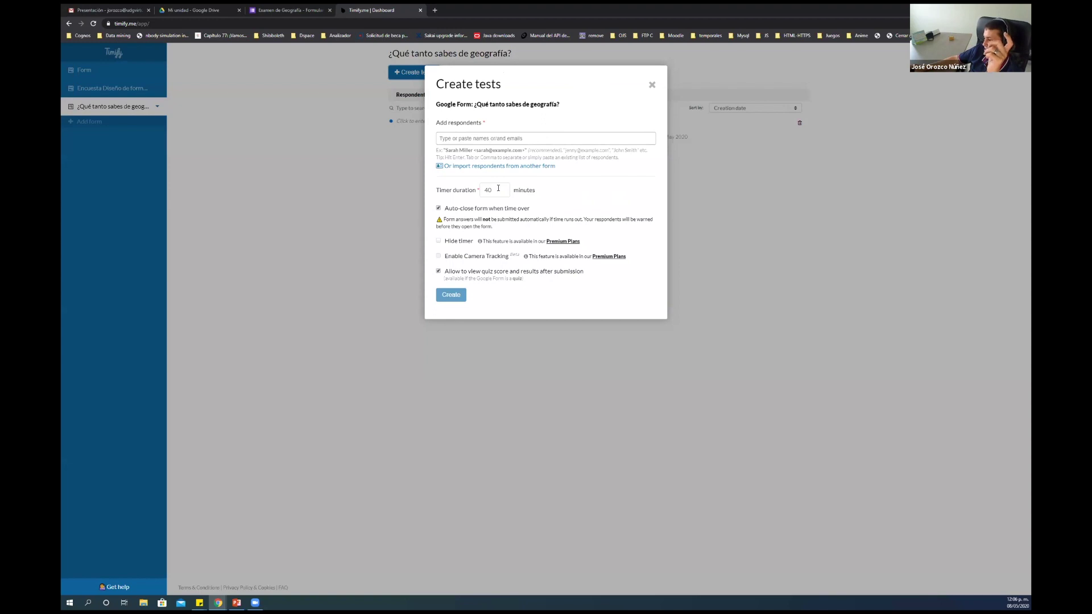
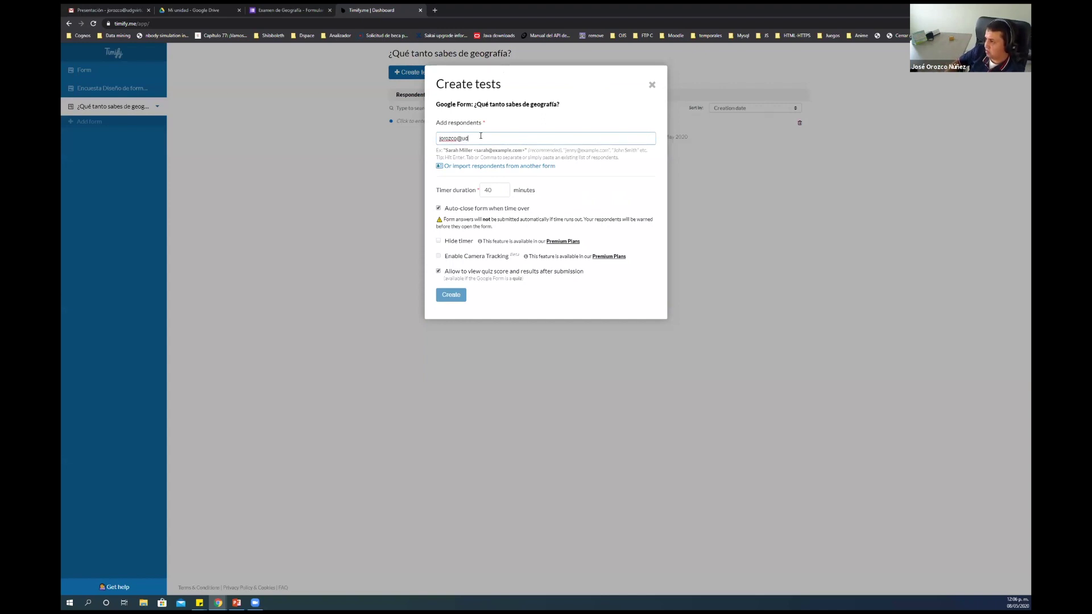
# Add a respondent's e-mail, discard the test without creating it, and show the CSV export options
pyautogui.press('Return')
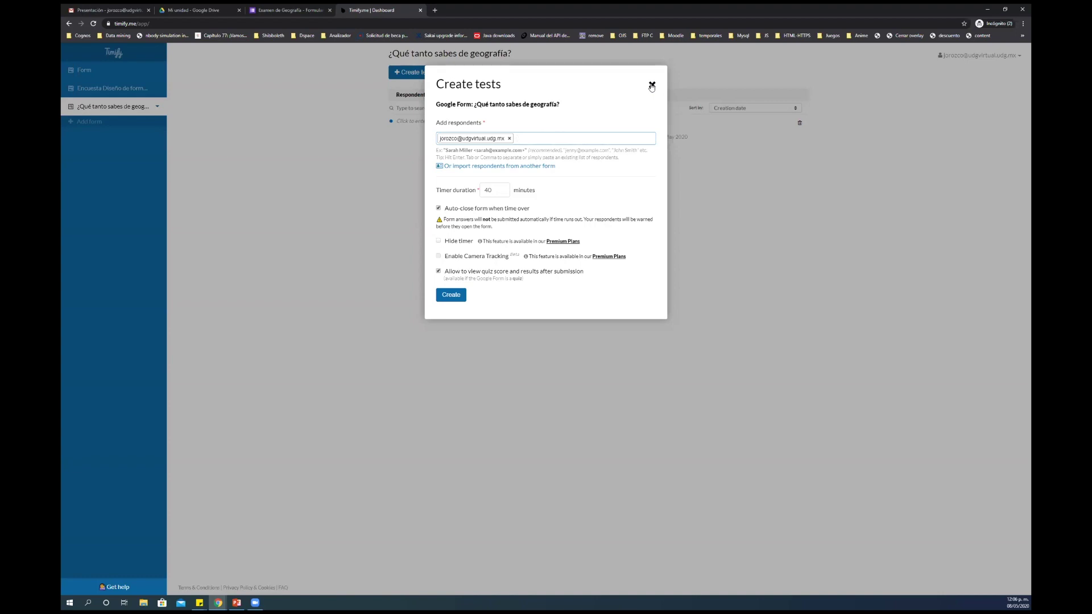
pyautogui.click(651, 85)
pyautogui.click(492, 72)
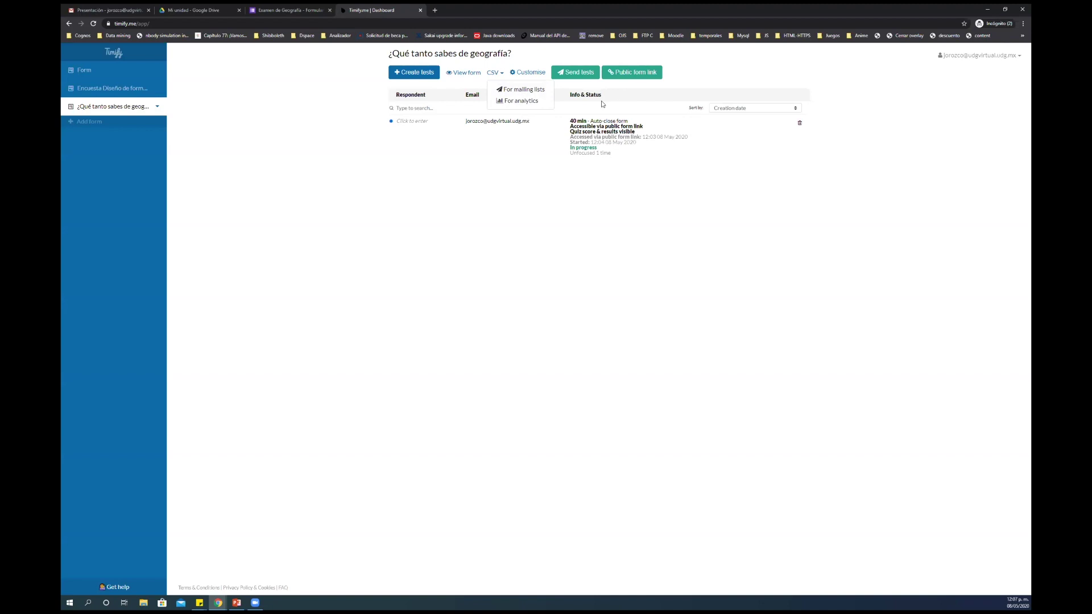
# Close the CSV export dropdown, reopen it, and dismiss it again, leaving the in-progress test listed
pyautogui.click(567, 87)
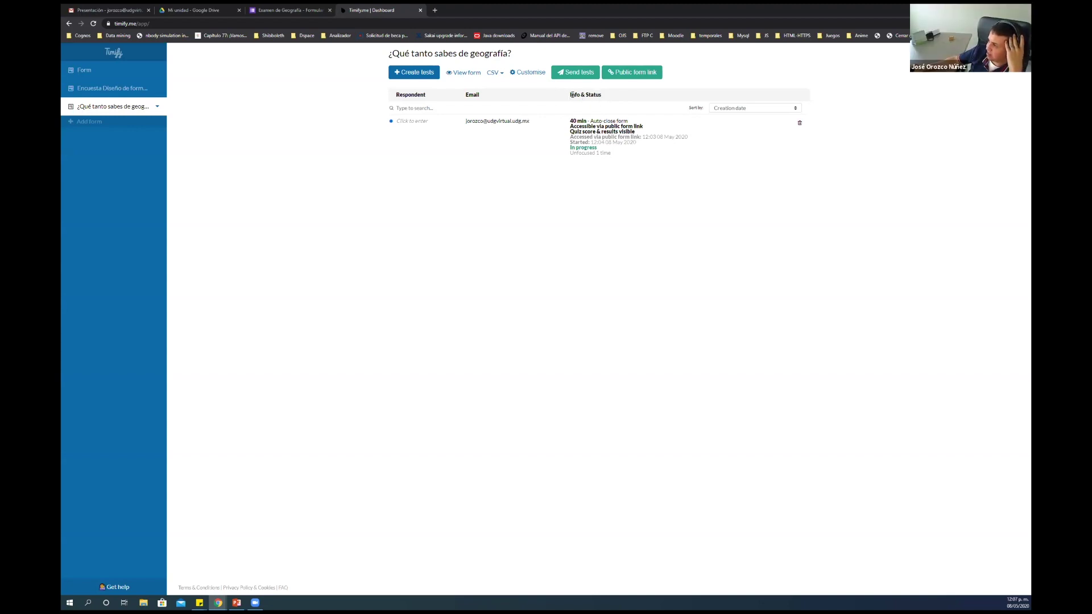
pyautogui.moveTo(571, 95); pyautogui.dragTo(604, 98)
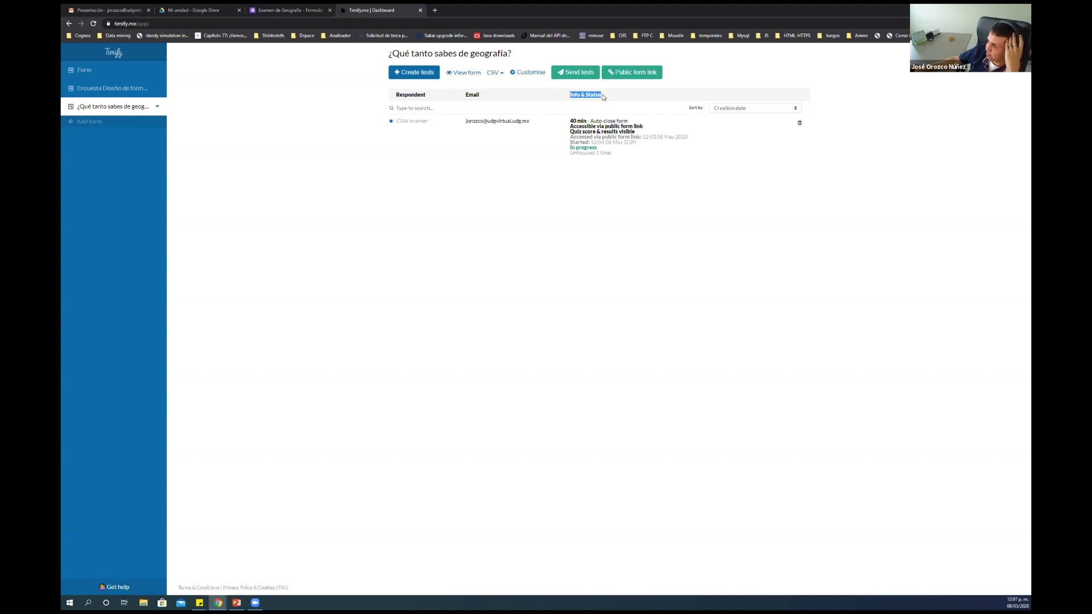
pyautogui.click(502, 75)
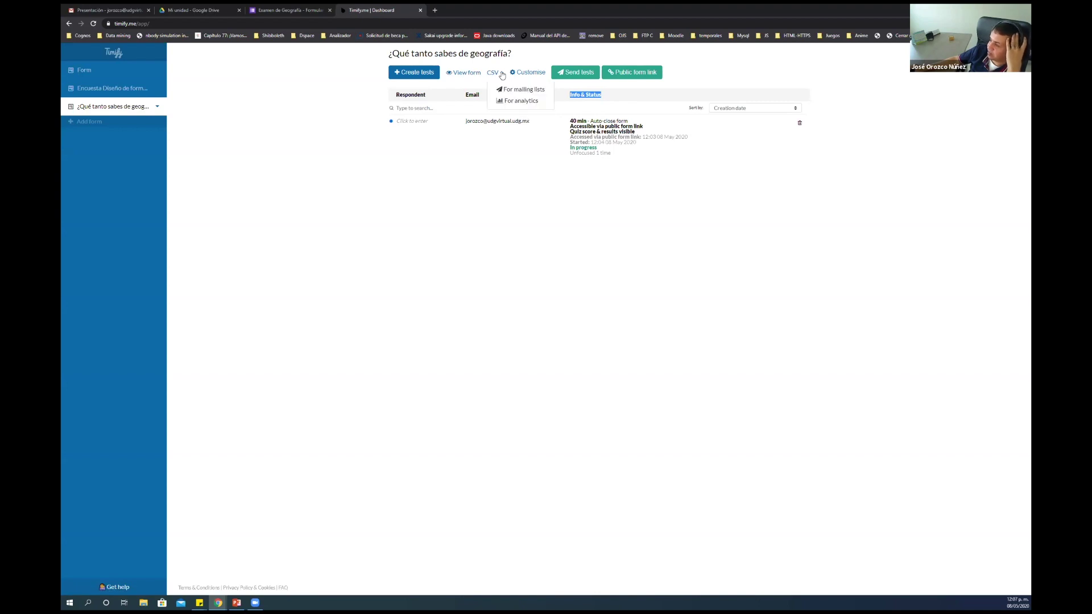
pyautogui.click(533, 55)
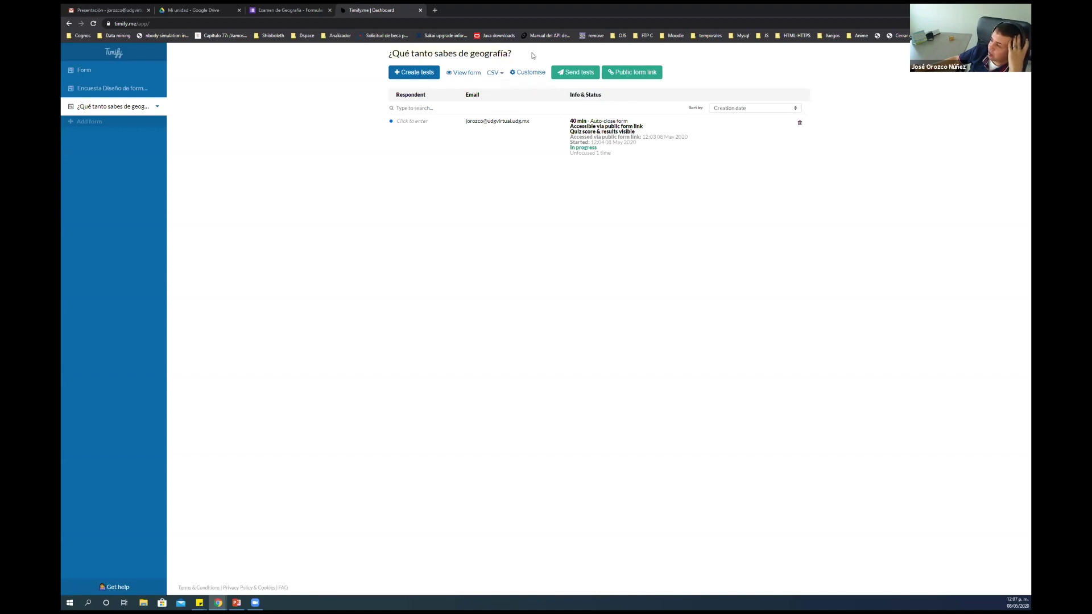
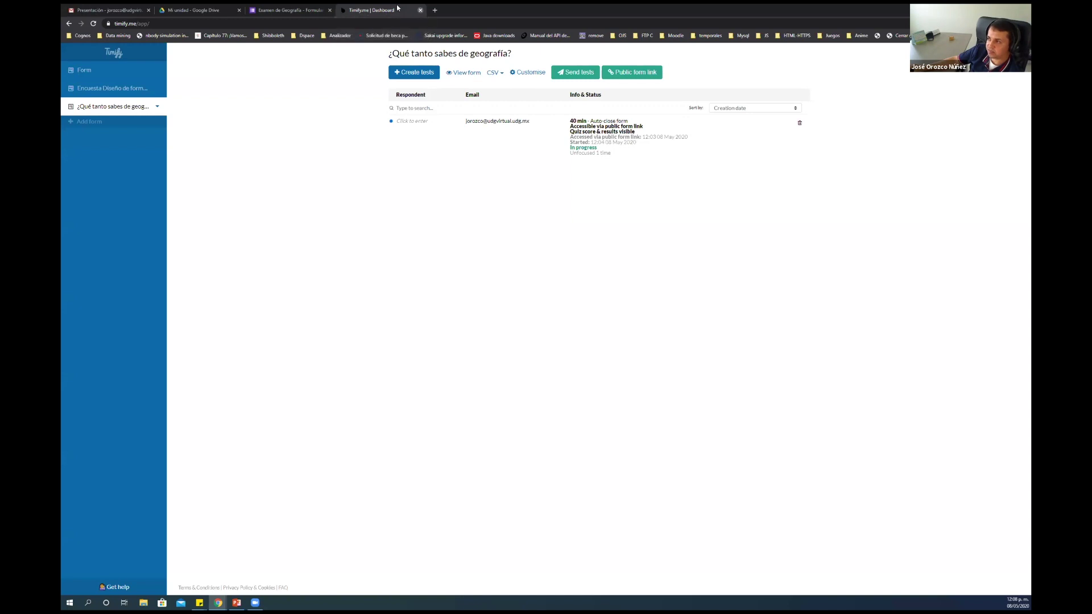
# On the Examen de Geografía form, close the Timify.me panel and launch Flaticon from Add-ons
pyautogui.click(421, 10)
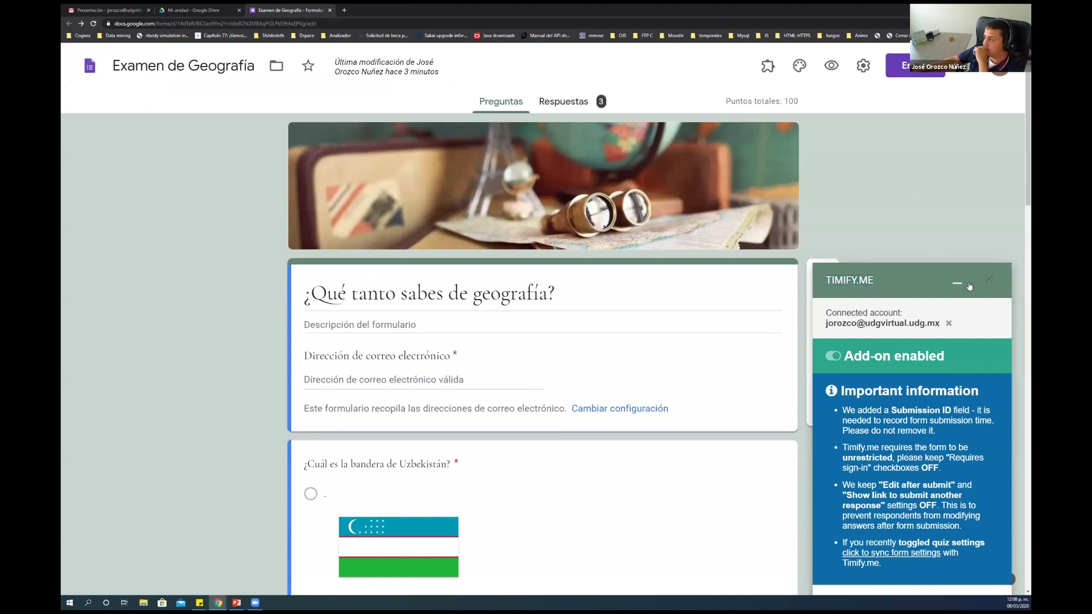
pyautogui.click(989, 281)
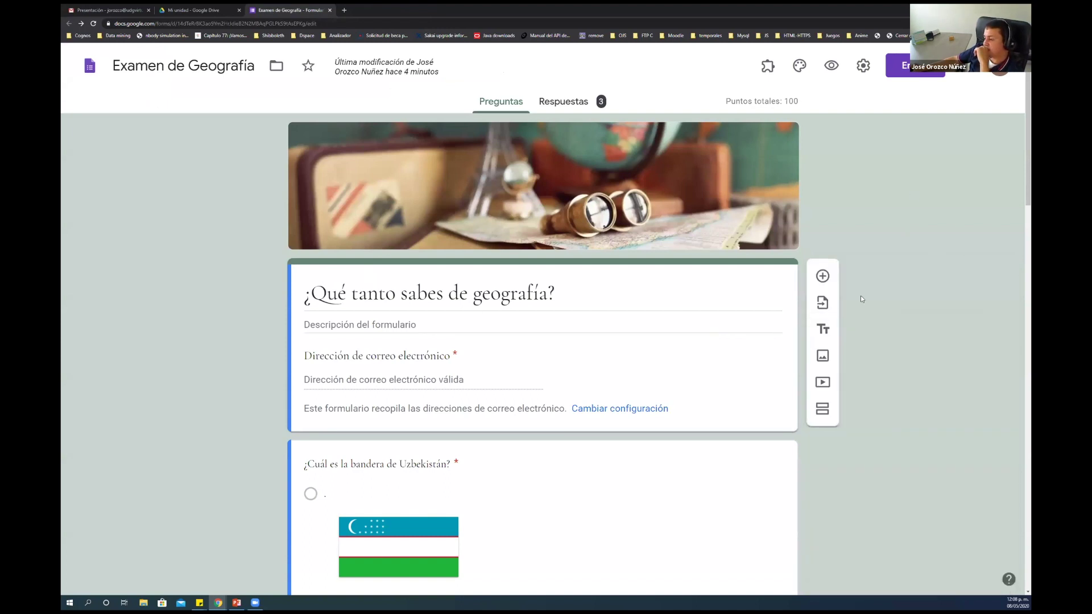
pyautogui.scroll(-20, 873, 310)
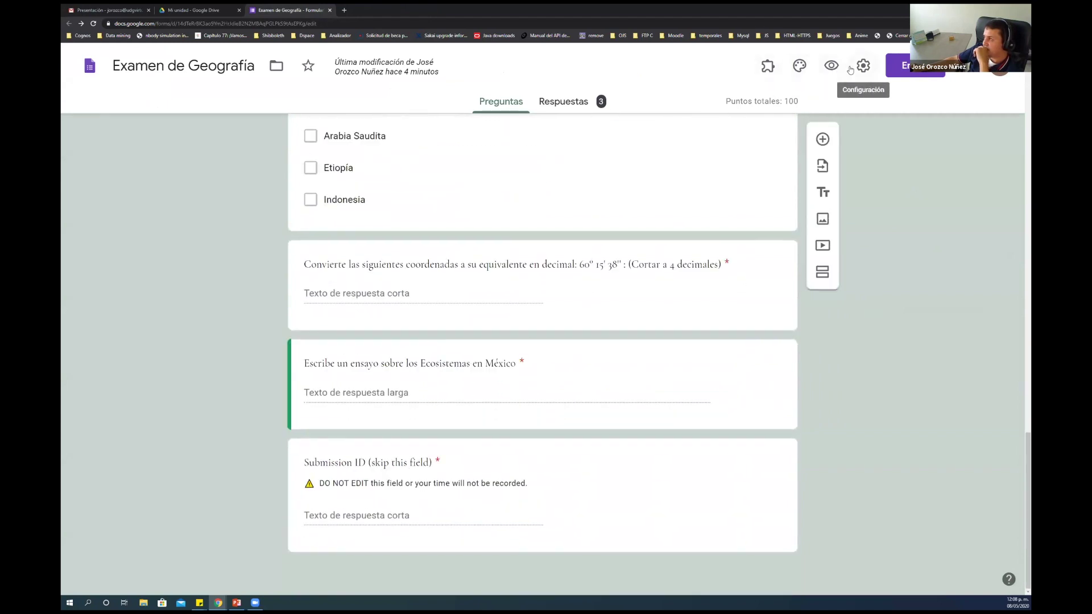
pyautogui.click(771, 66)
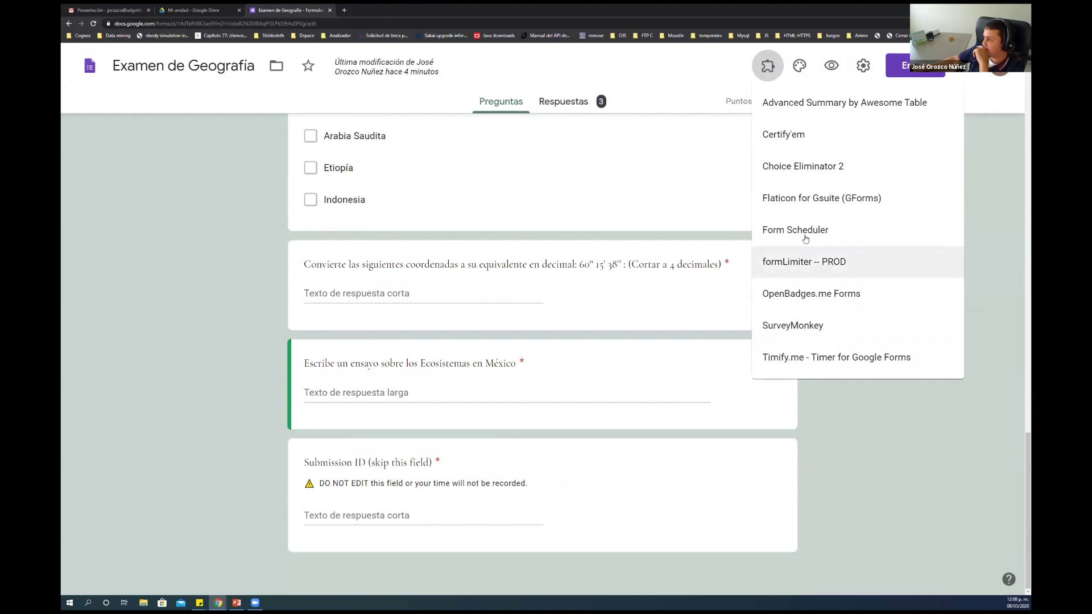
pyautogui.click(806, 196)
# Insert Flaticon's Facebook icon from Most popular as an image item at the end of the exam
pyautogui.click(474, 125)
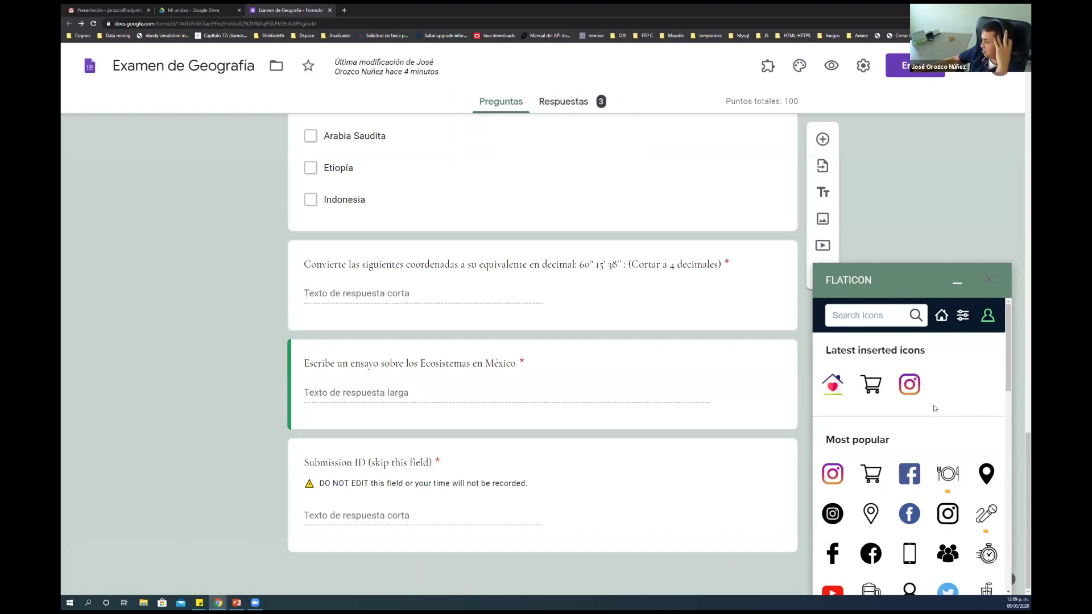
pyautogui.scroll(-3, 888, 496)
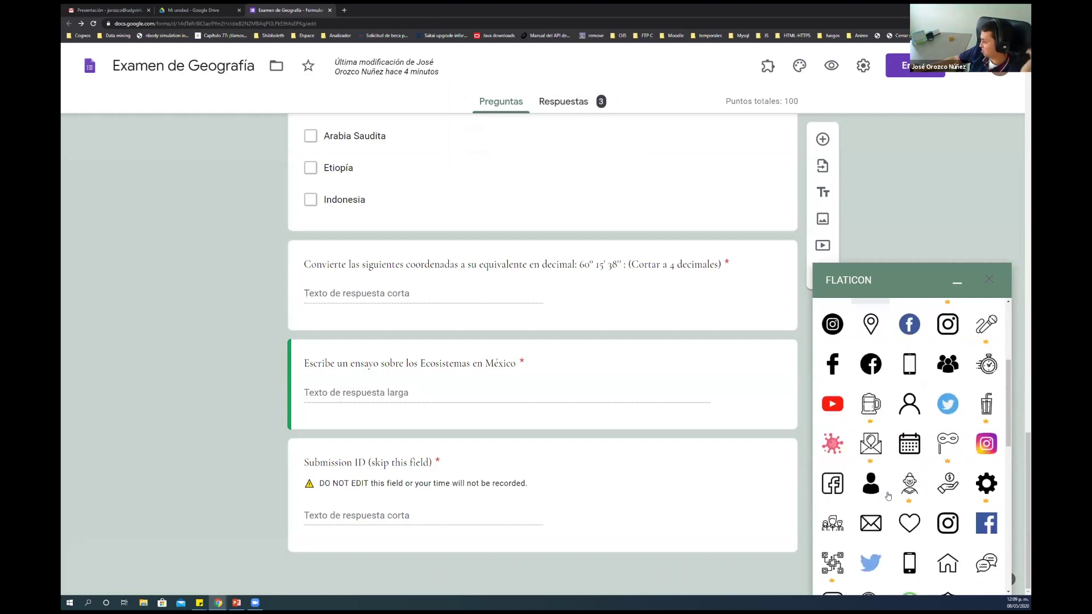
pyautogui.scroll(2, 888, 496)
pyautogui.scroll(2, 889, 496)
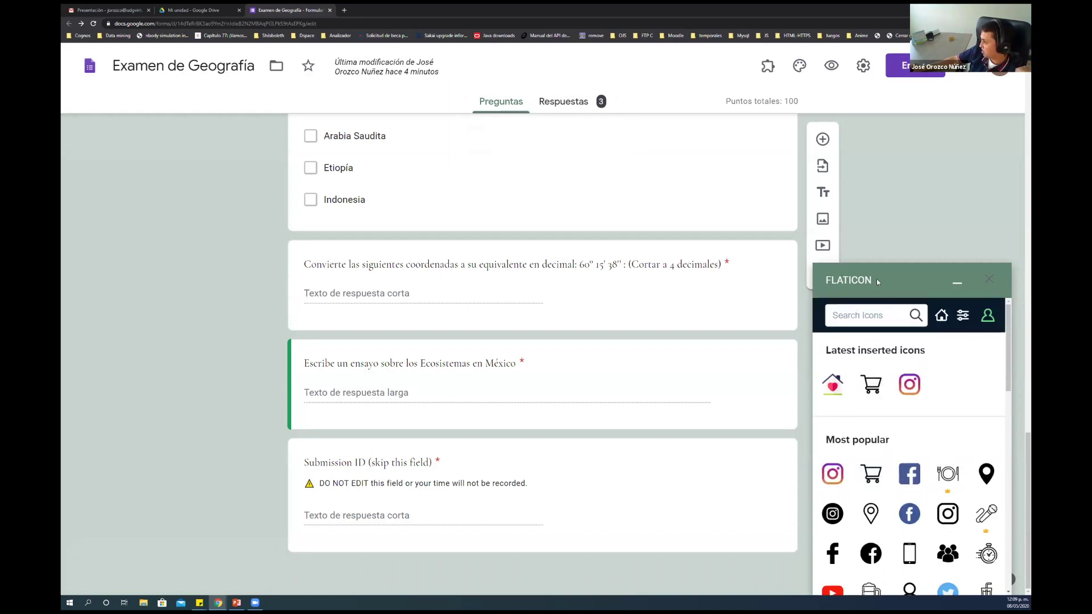
pyautogui.scroll(-2, 910, 501)
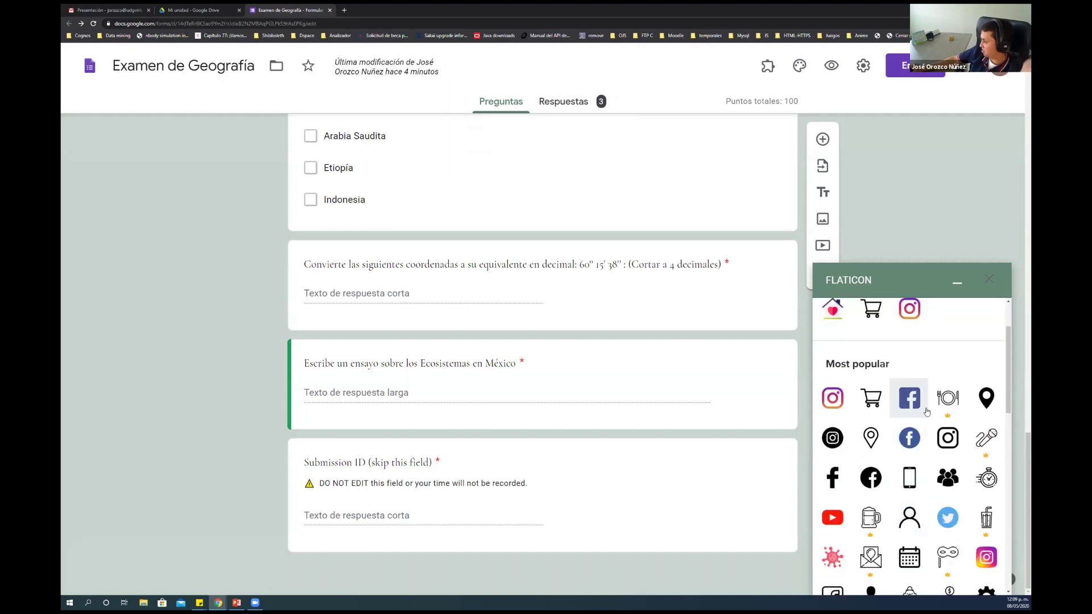
pyautogui.click(870, 480)
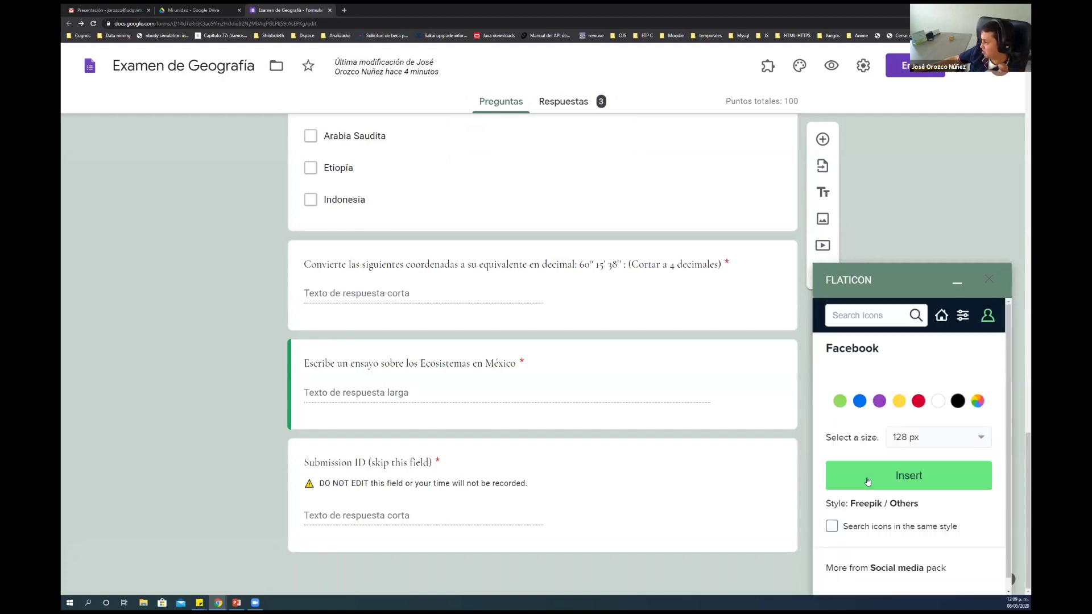
pyautogui.scroll(-3, 917, 402)
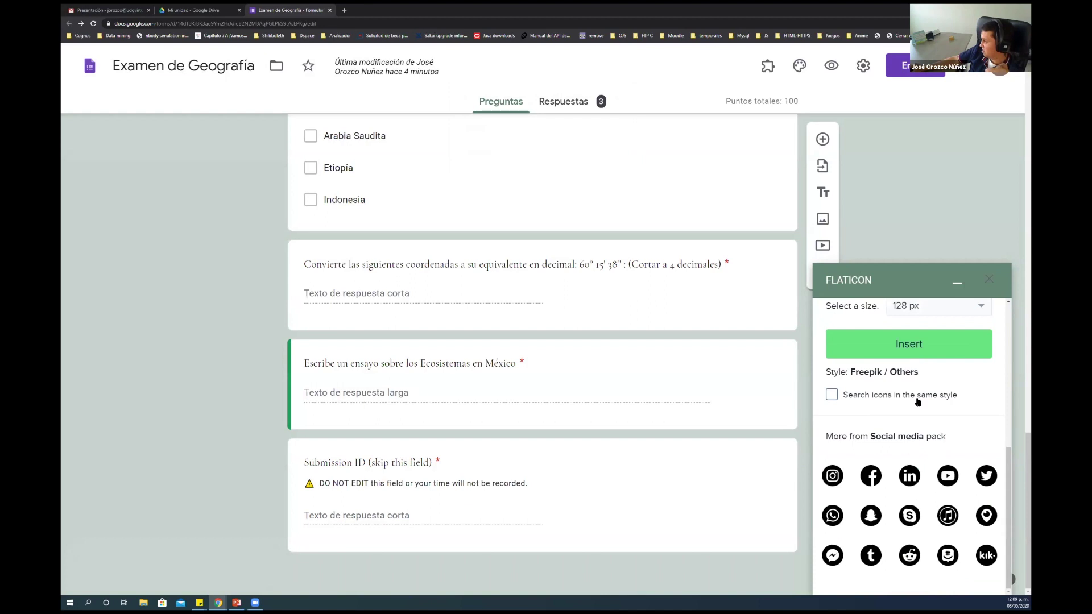
pyautogui.scroll(1, 917, 402)
pyautogui.click(895, 421)
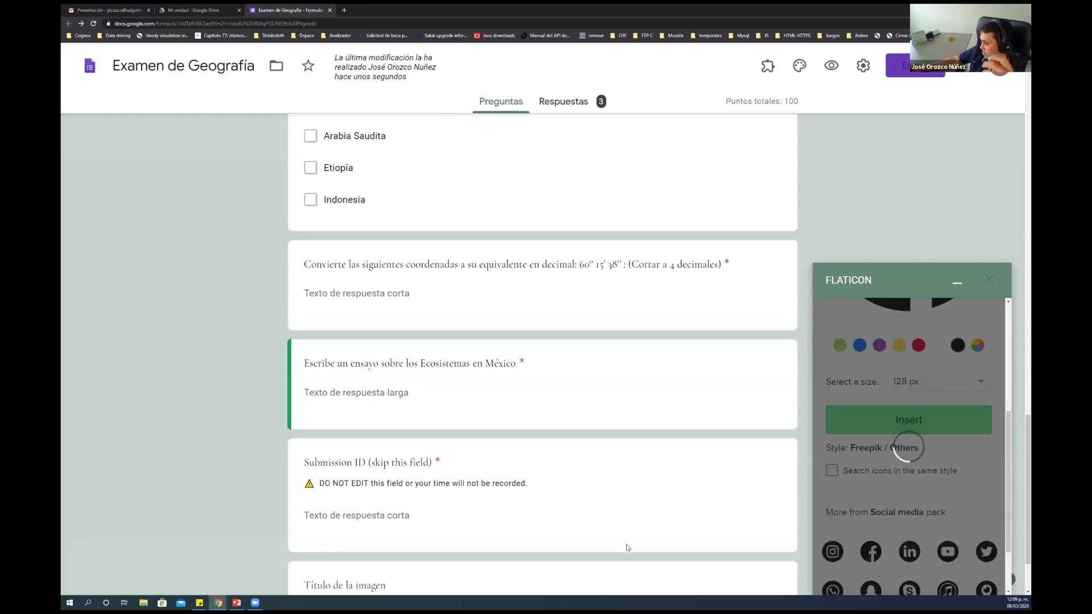
pyautogui.scroll(-2, 627, 548)
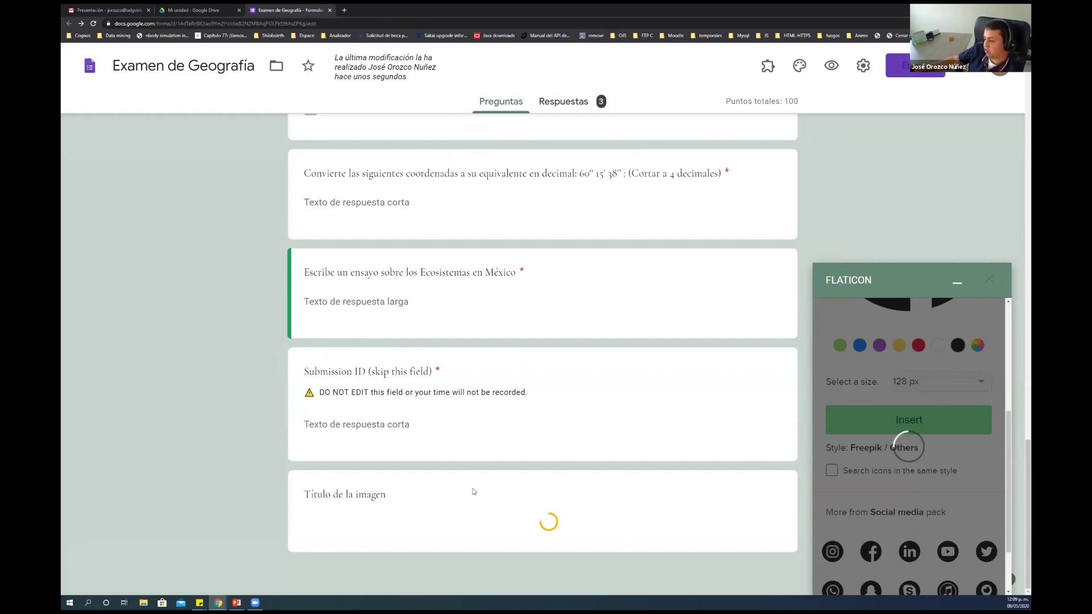
pyautogui.scroll(-4, 495, 472)
pyautogui.scroll(-15, 500, 465)
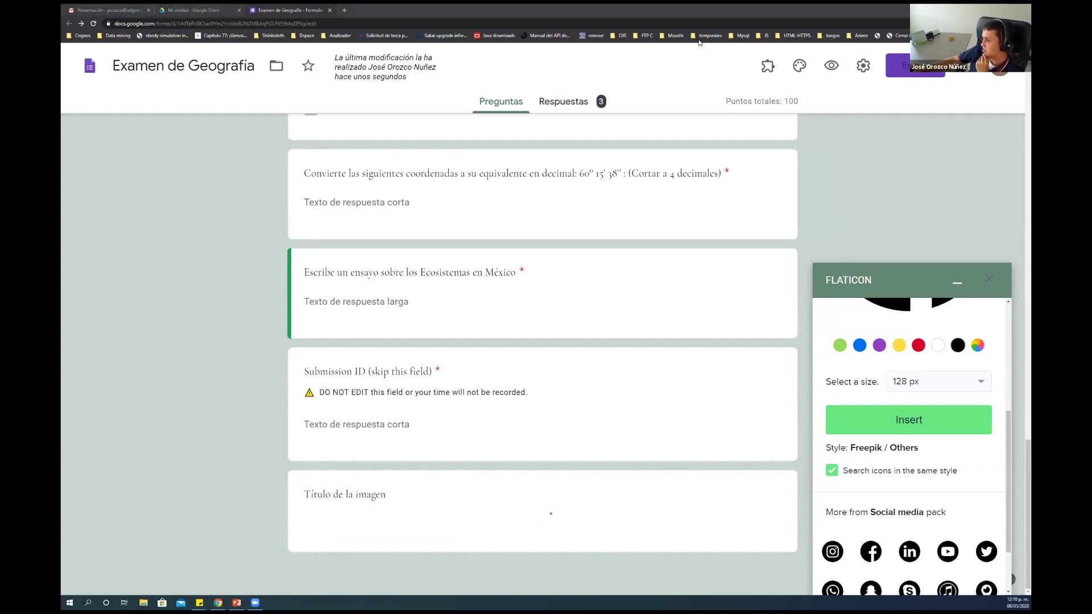
# Close the Flaticon panel, cancel out of Settings, and bring up the installed add-ons list
pyautogui.click(989, 279)
pyautogui.click(862, 67)
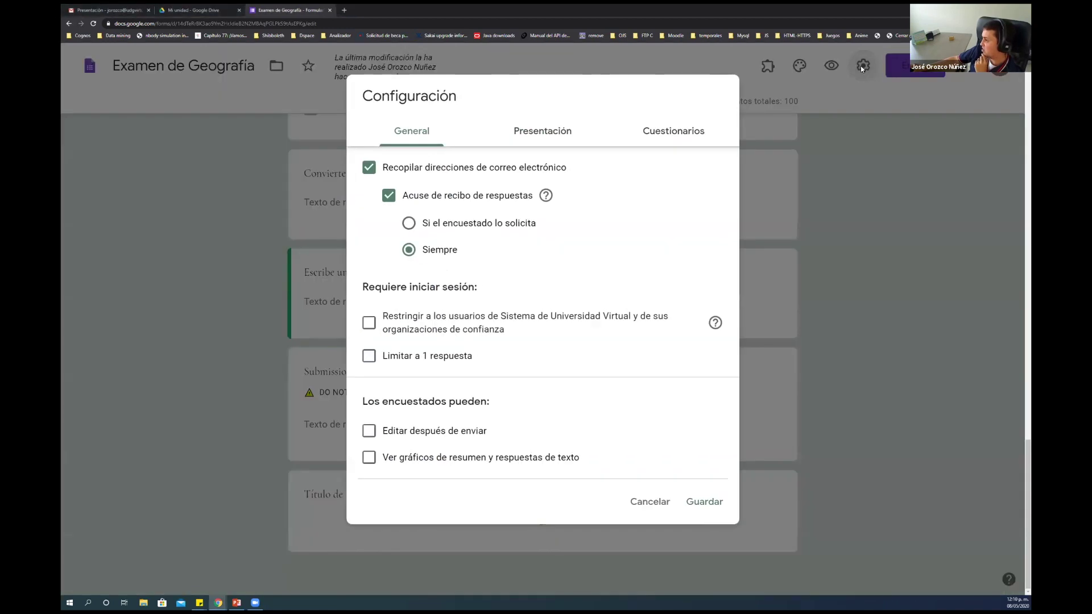
pyautogui.click(635, 505)
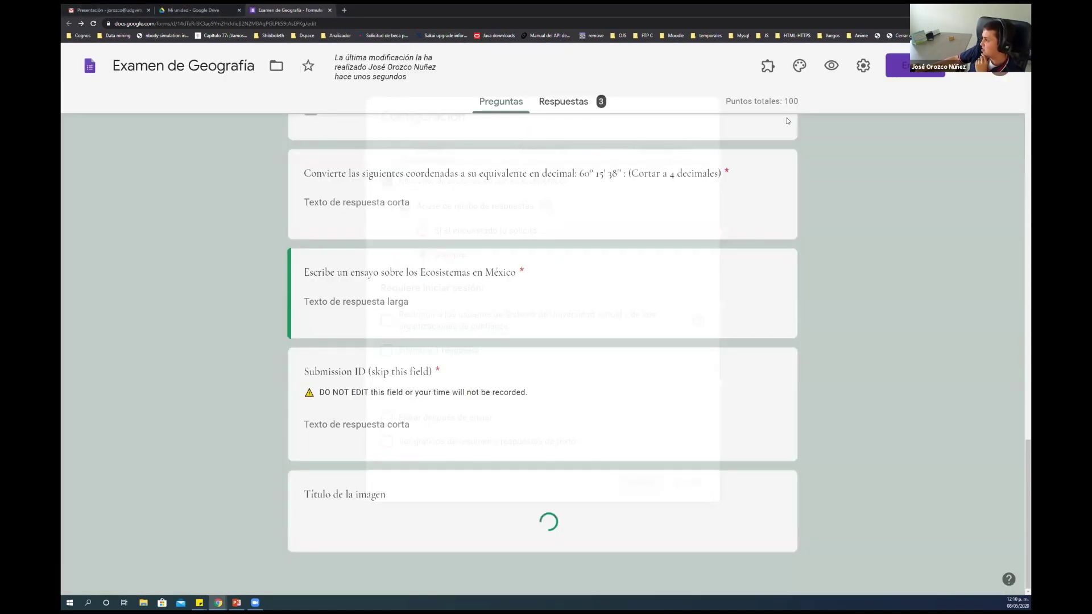
pyautogui.click(769, 66)
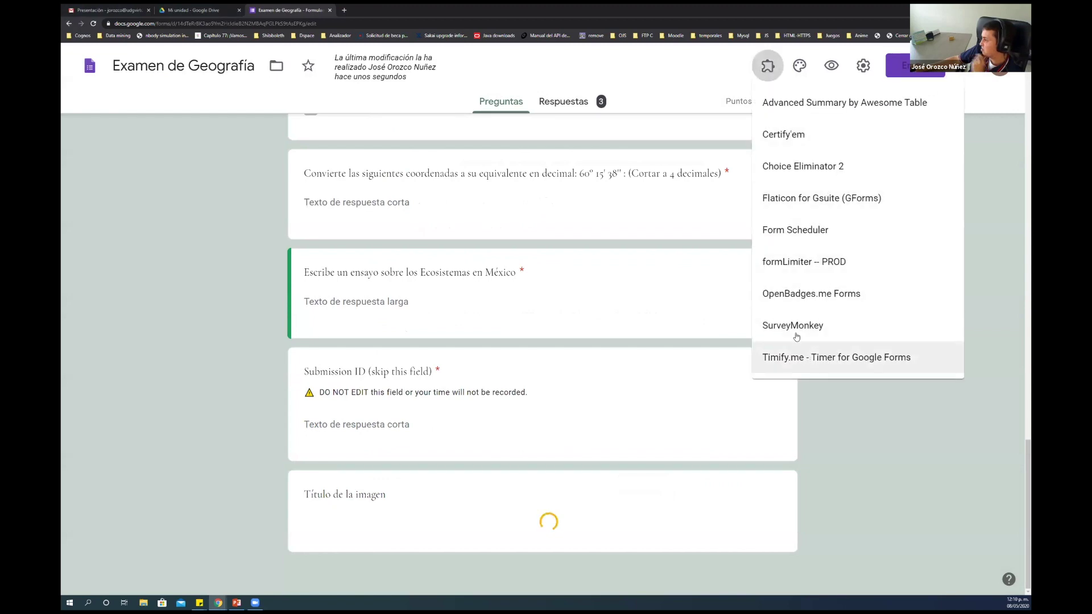
# Search Google for timify.me in a new browser tab
pyautogui.click(344, 10)
pyautogui.write('t')
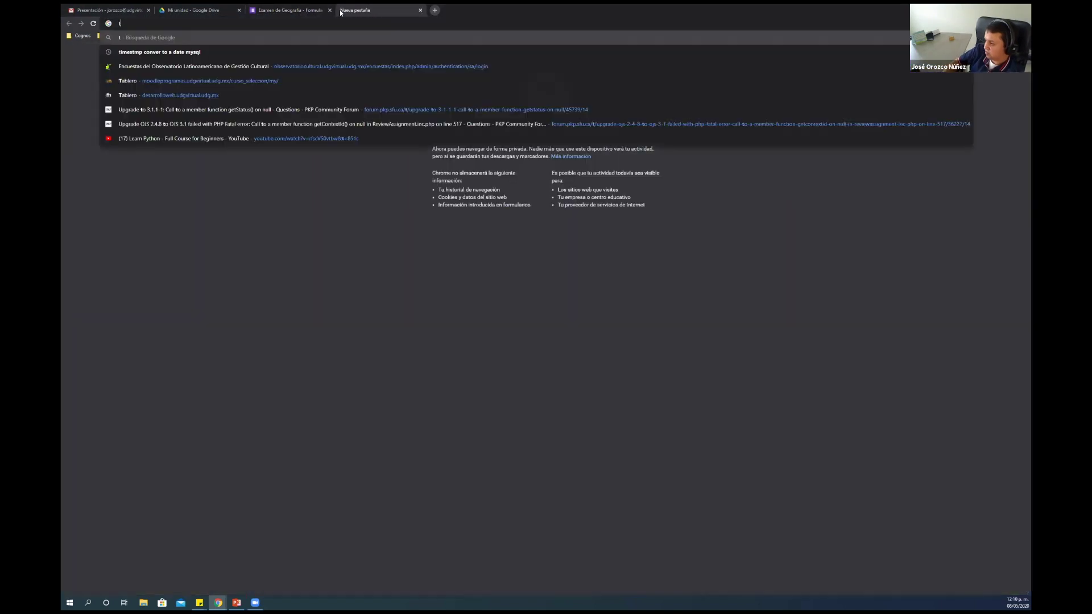
pyautogui.write('imify')
pyautogui.press('Return')
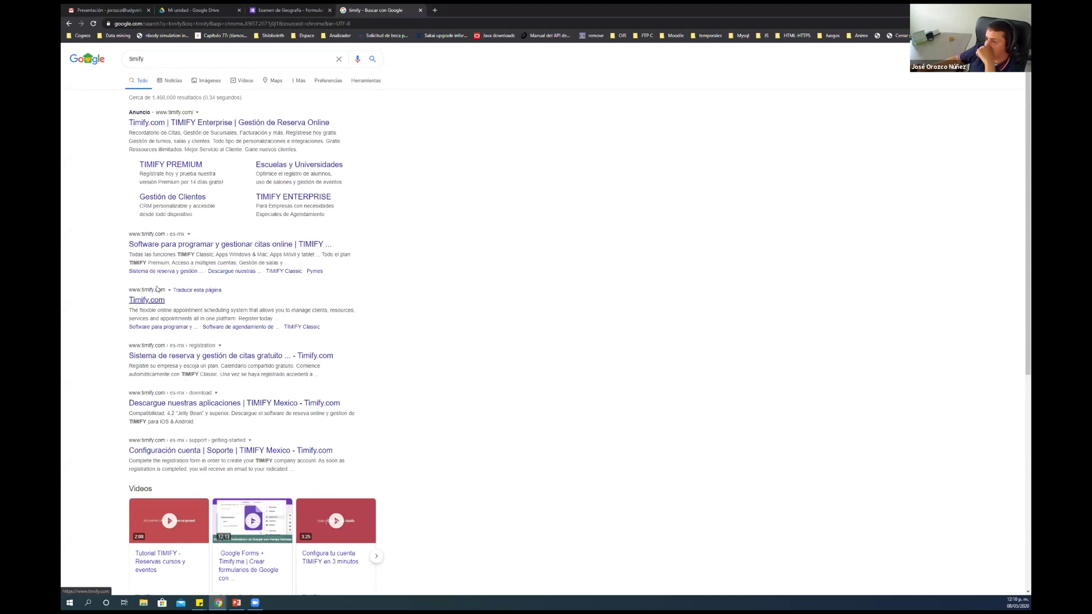
pyautogui.click(150, 55)
pyautogui.write('.me')
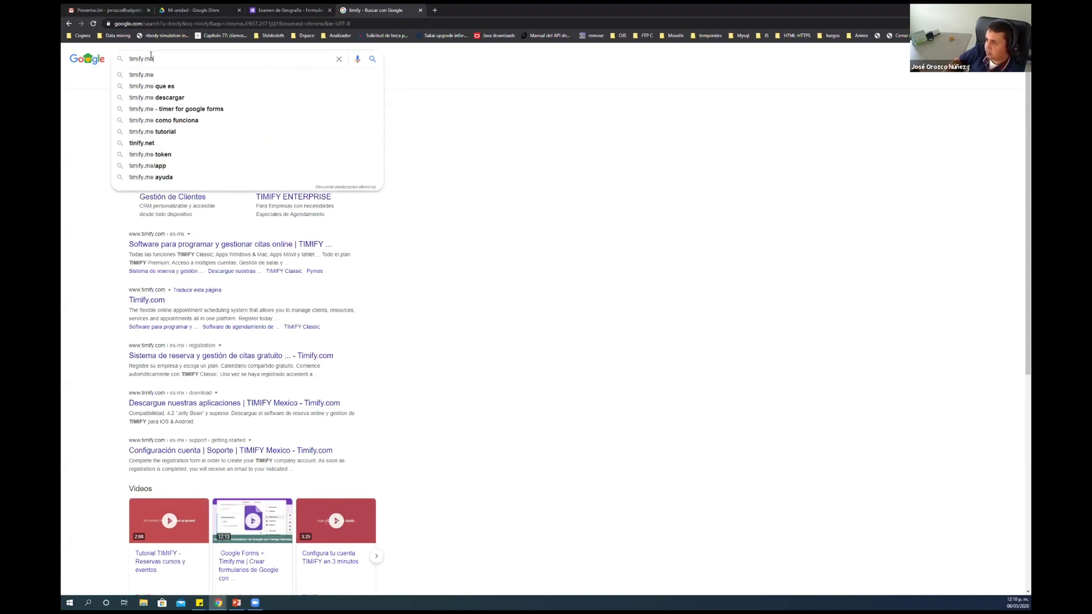
pyautogui.press('Return')
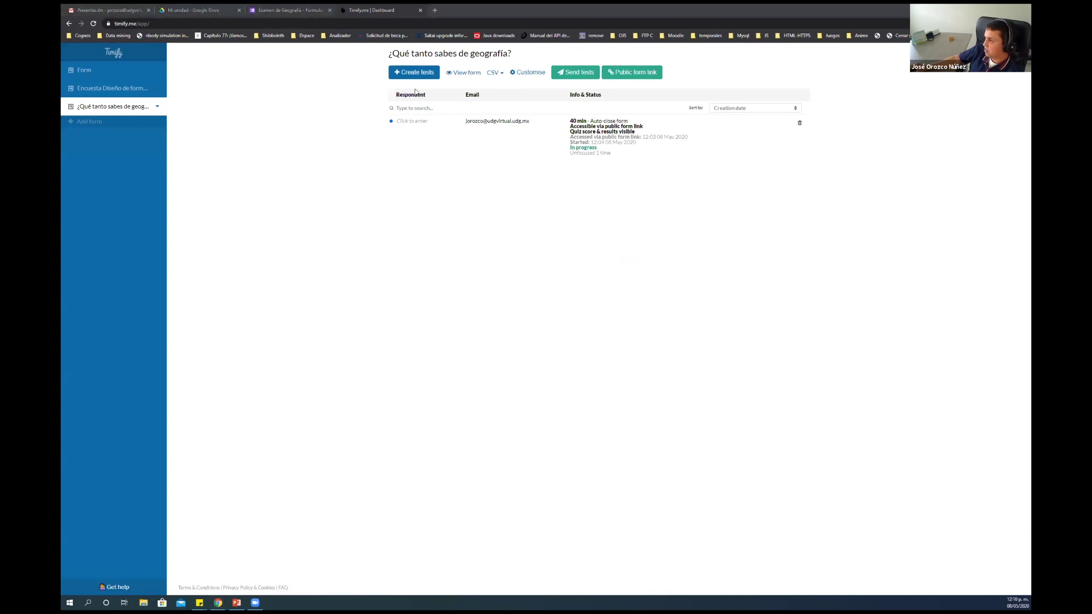
# Open Timify.me's Premium Plans and highlight the Starter price and paid plans' Tests quotas
pyautogui.click(409, 76)
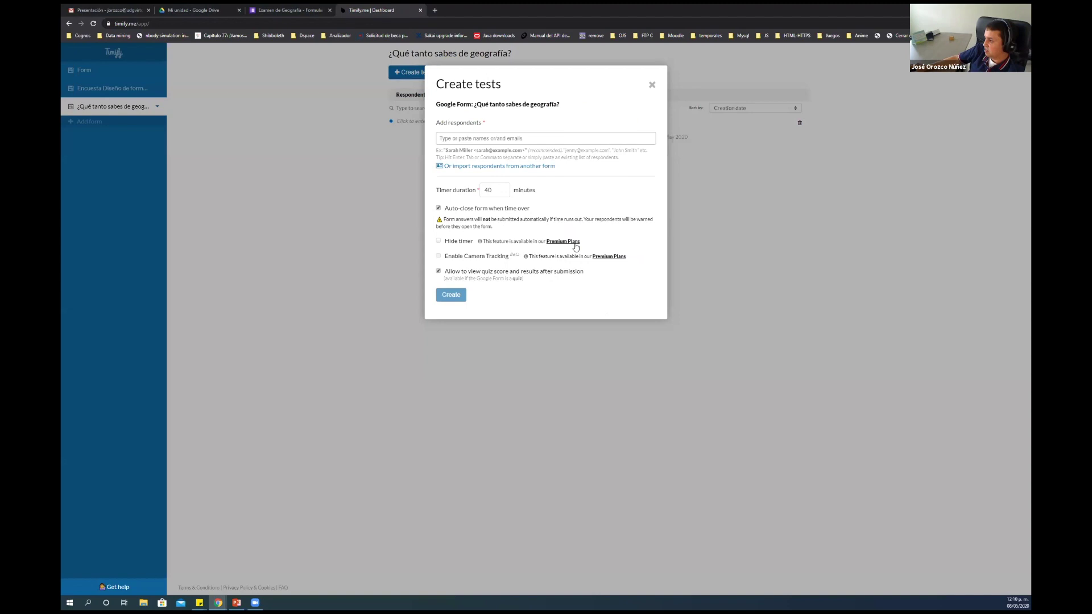
pyautogui.click(575, 242)
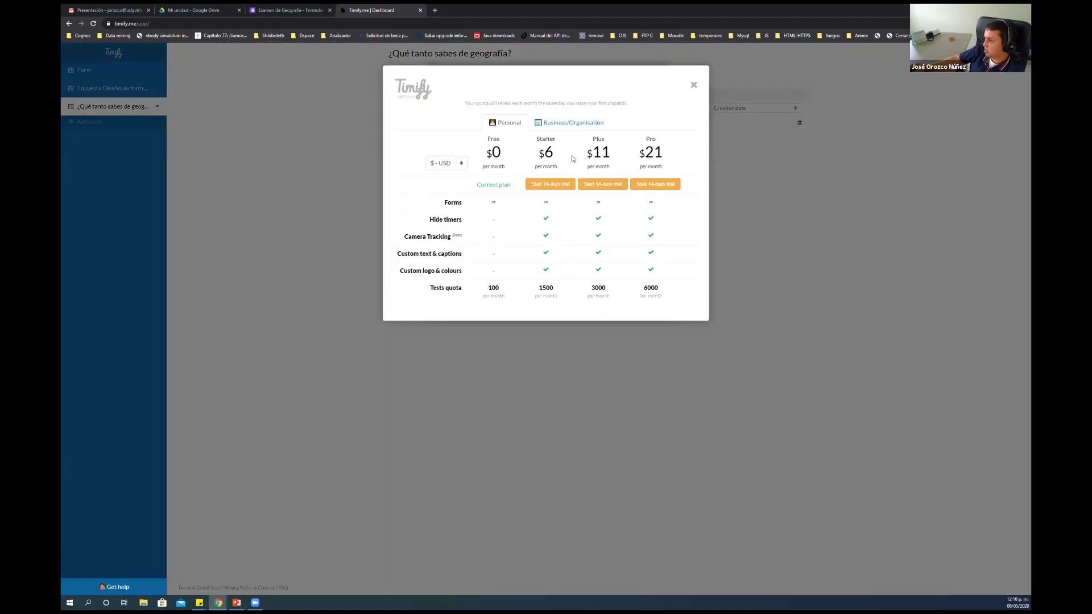
pyautogui.doubleClick(547, 152)
pyautogui.moveTo(537, 167); pyautogui.dragTo(556, 167)
pyautogui.click(555, 293)
pyautogui.moveTo(539, 286); pyautogui.dragTo(557, 298)
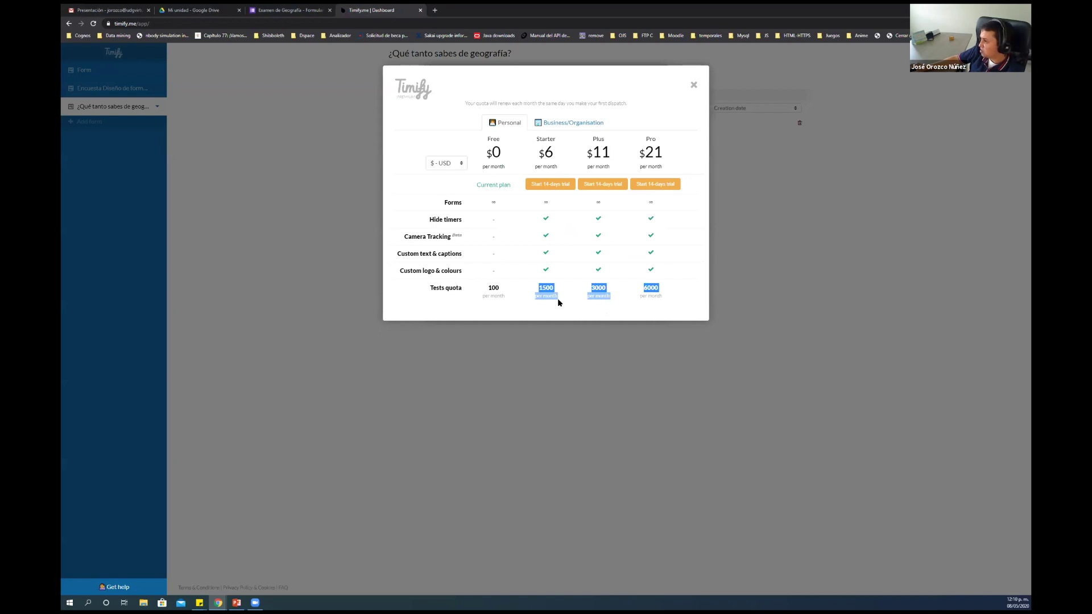
# Keep prices in USD, close the pricing plans, and close the Timify tab
pyautogui.click(461, 164)
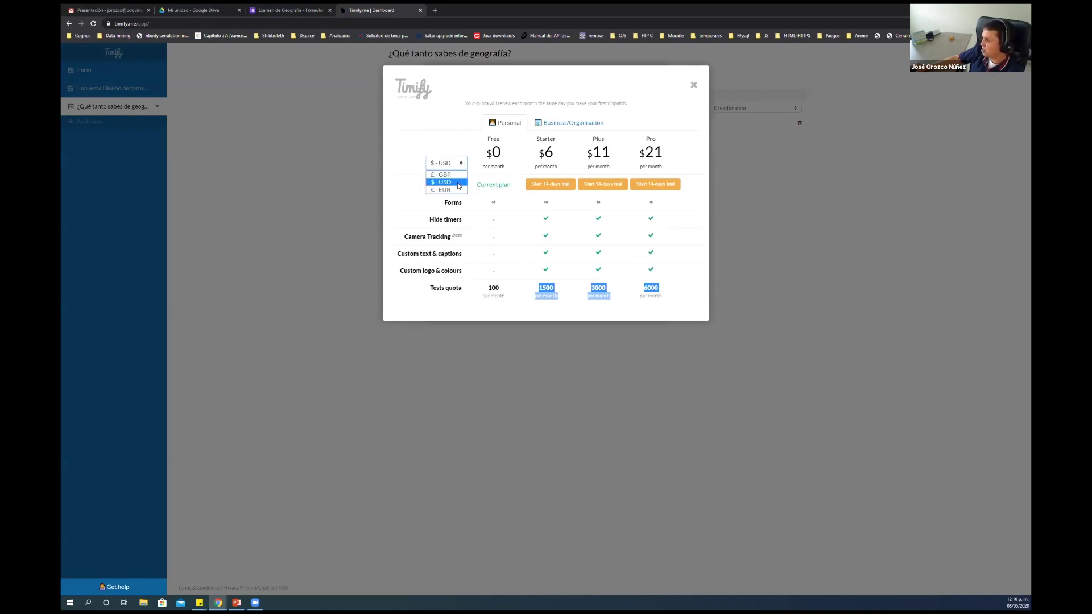
pyautogui.click(514, 163)
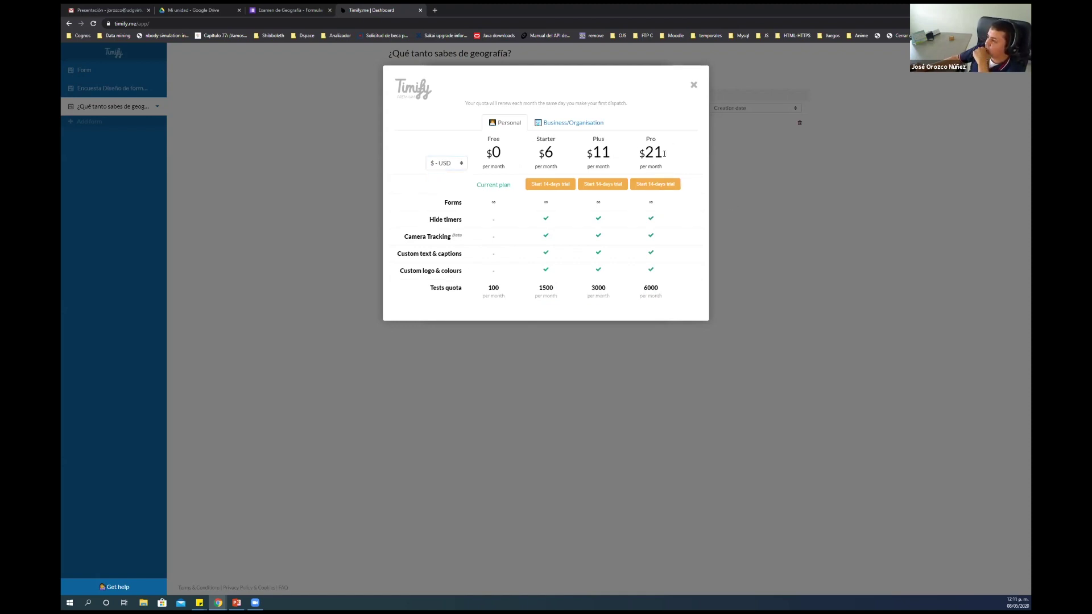
pyautogui.click(695, 85)
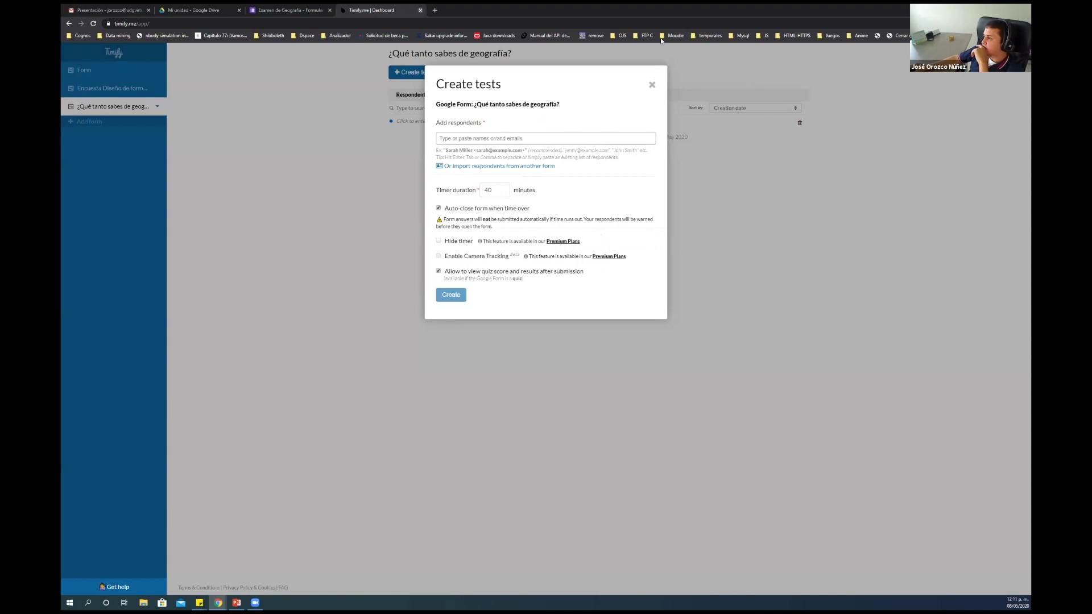
pyautogui.hotkey('ctrl', 'w')
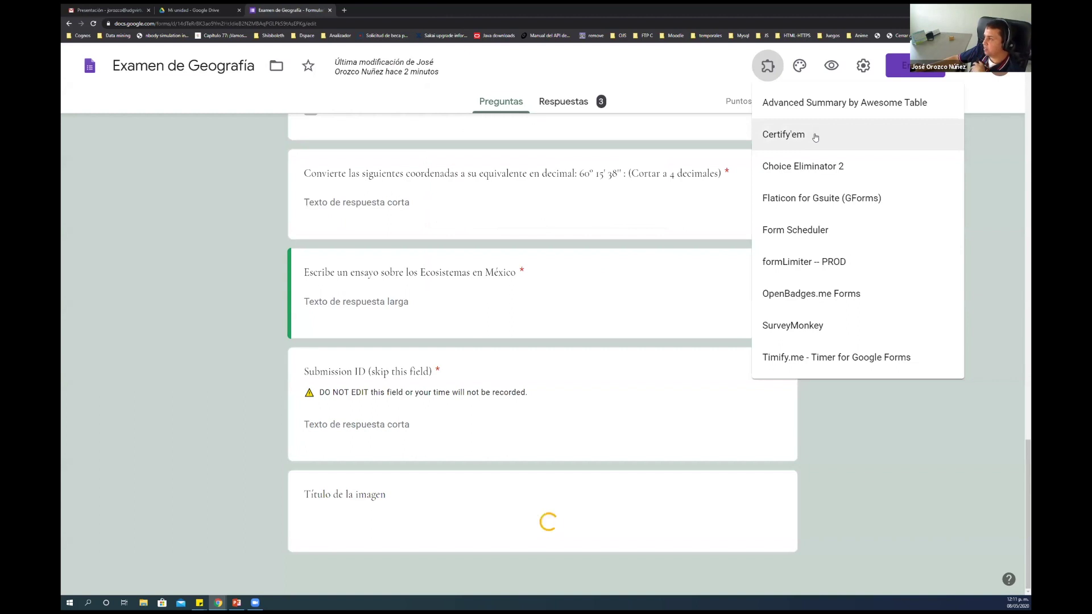
# Try launching the Certify'em add-on from the installed add-ons list
pyautogui.click(814, 136)
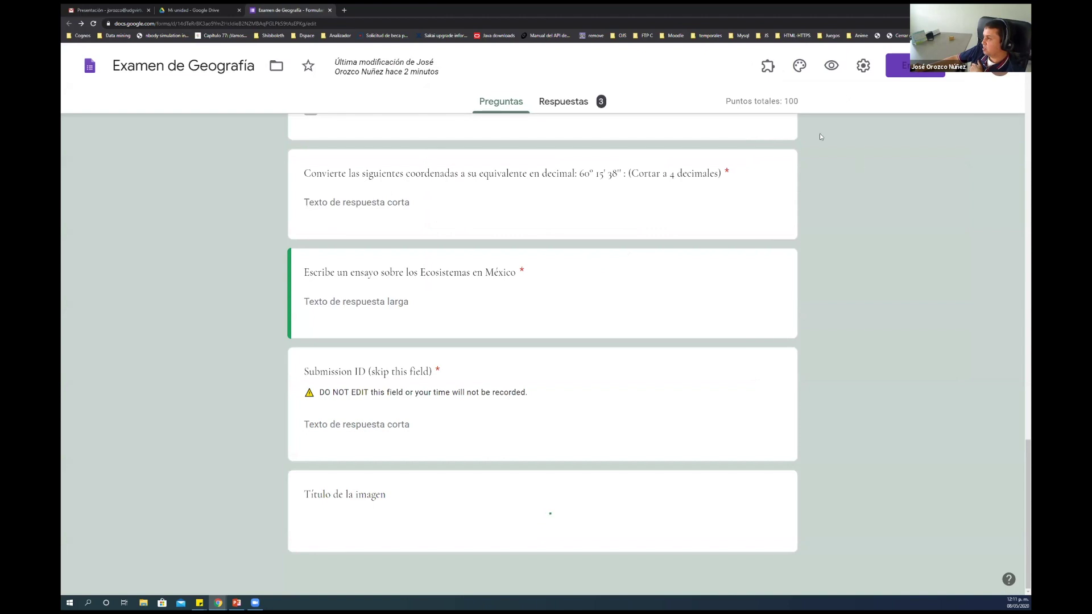
pyautogui.click(767, 65)
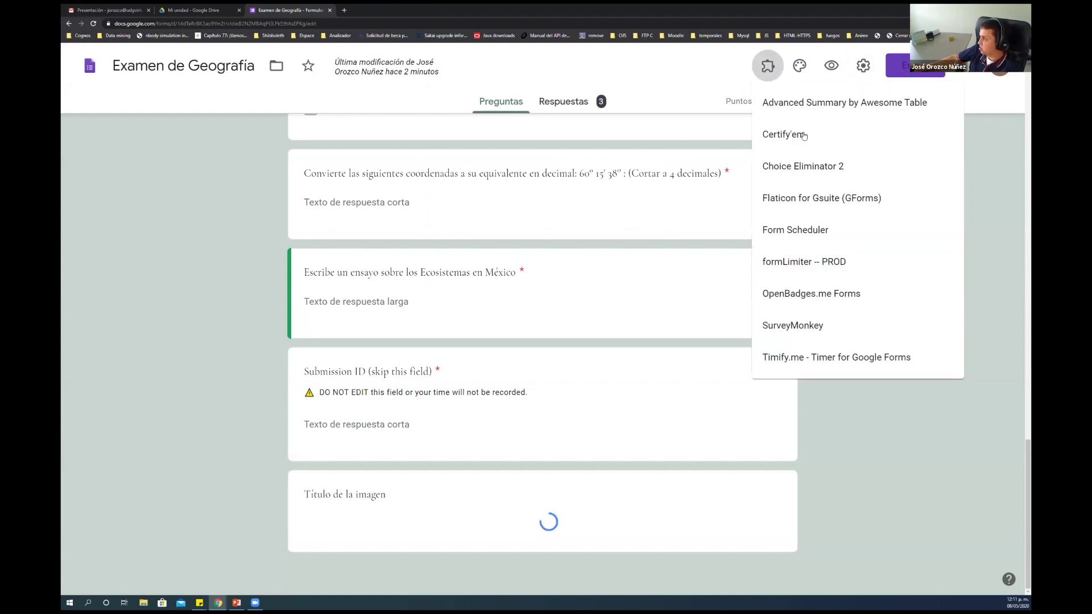
pyautogui.click(845, 141)
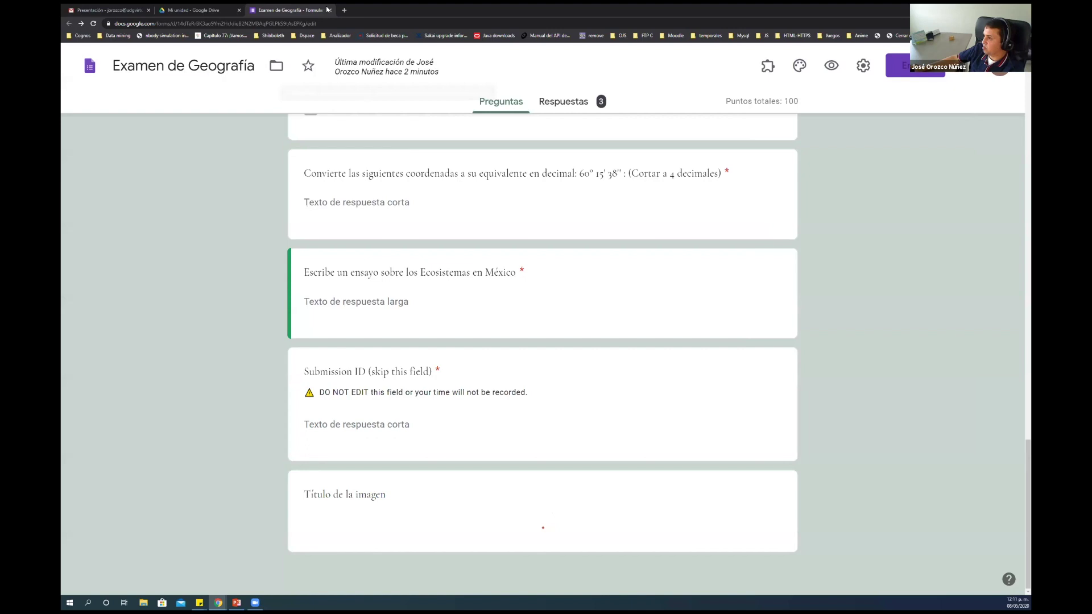
# Reopen the Examen de Geografía form from Drive and open the Certify'em options
pyautogui.click(194, 10)
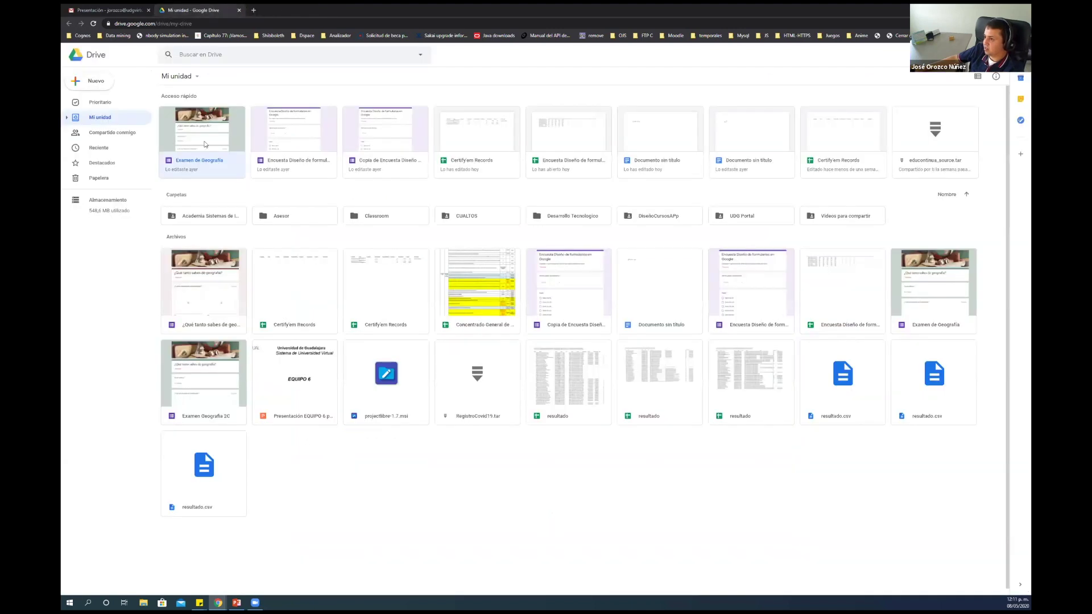
pyautogui.doubleClick(205, 144)
pyautogui.scroll(-10, 936, 366)
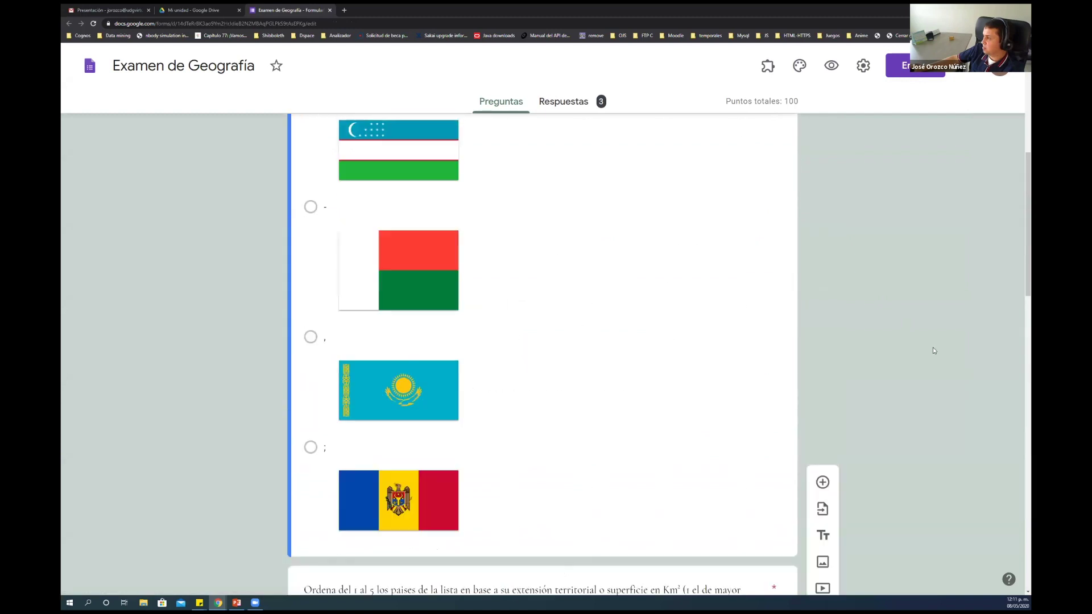
pyautogui.click(767, 65)
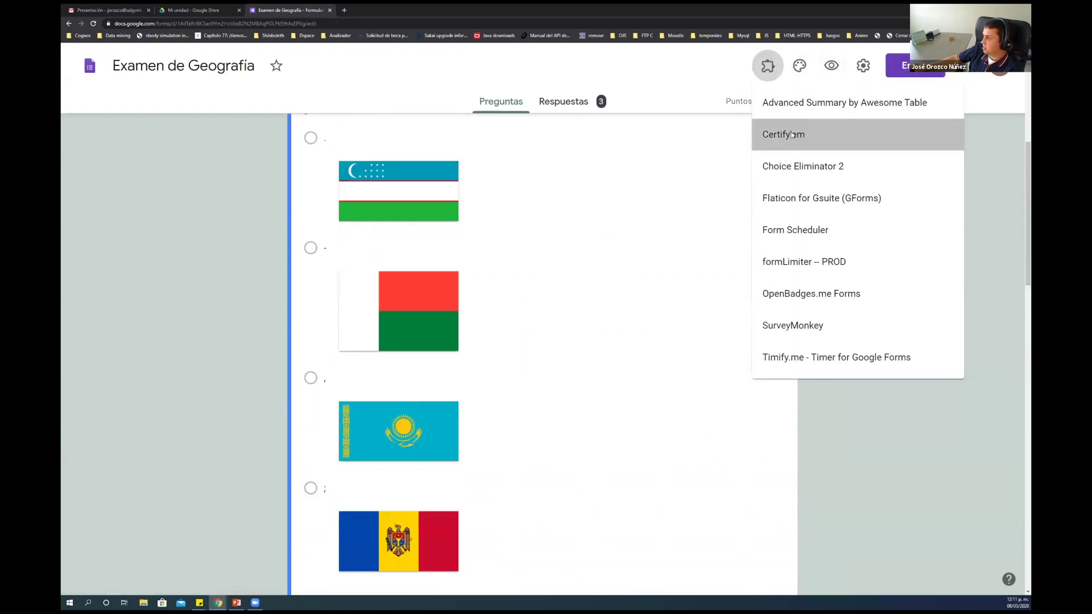
pyautogui.click(793, 135)
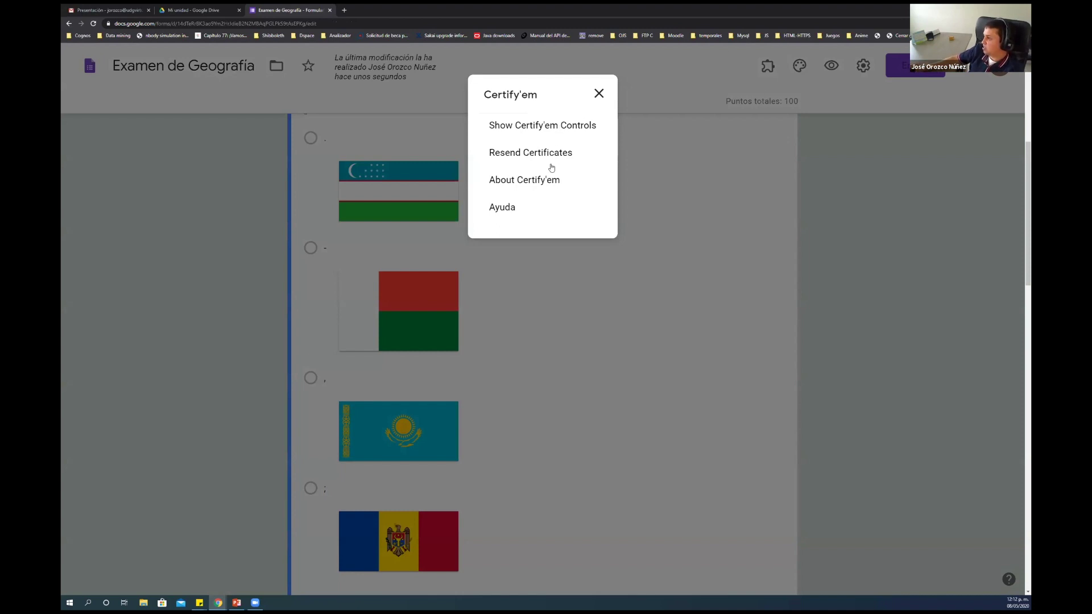
# Show the Certify'em controls, confirm certification is ON, and check the certificate records sheet
pyautogui.click(555, 124)
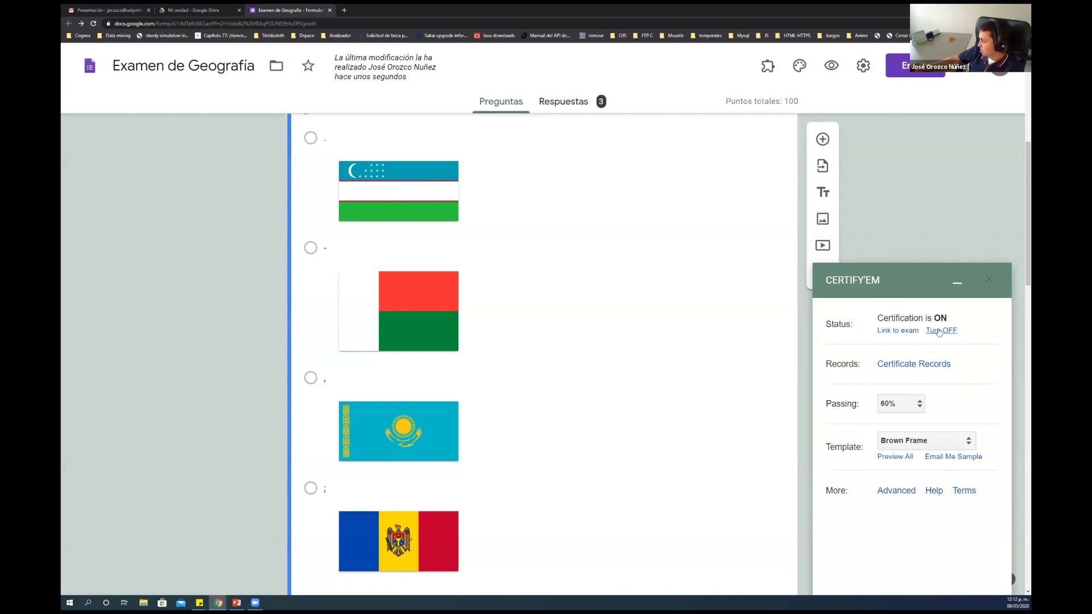
pyautogui.moveTo(936, 316); pyautogui.dragTo(950, 317)
pyautogui.click(897, 367)
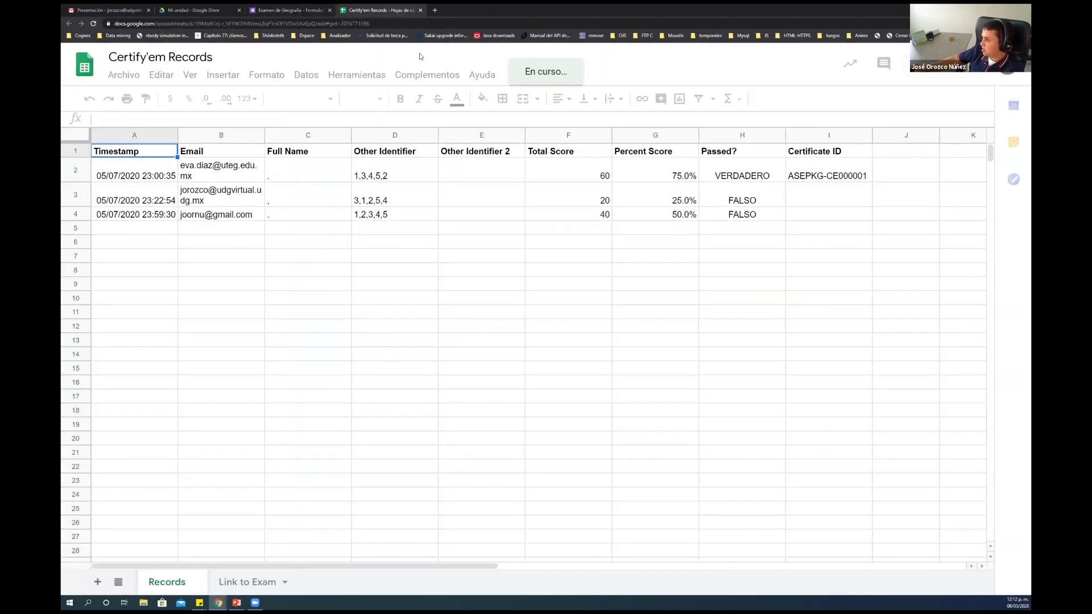
pyautogui.click(421, 10)
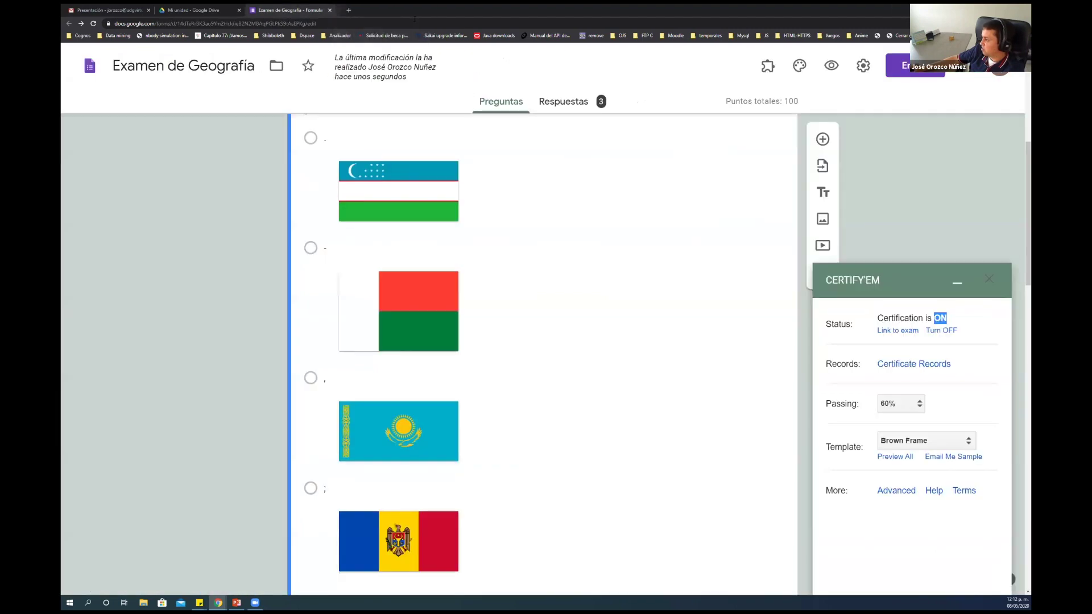
# Keep the 60% passing score and the Brown Frame certificate template
pyautogui.click(905, 406)
pyautogui.click(958, 428)
pyautogui.click(958, 440)
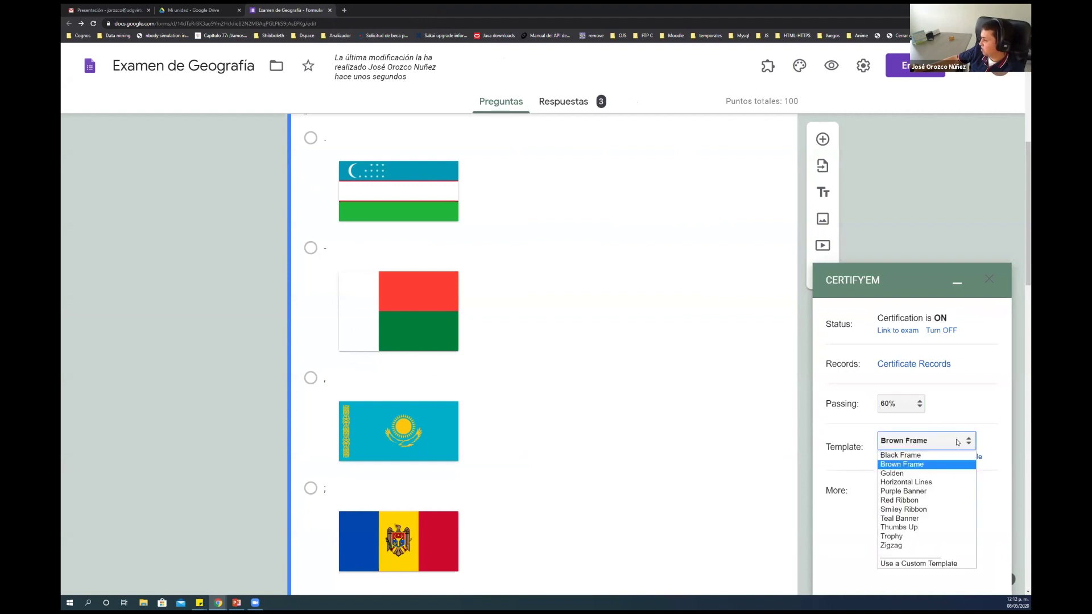
pyautogui.click(957, 442)
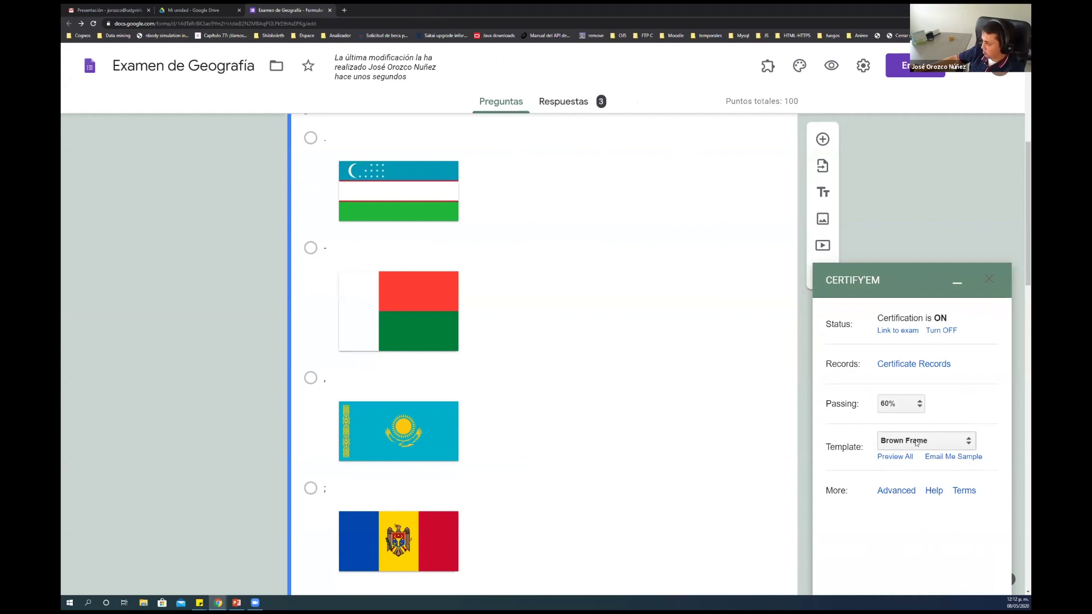
pyautogui.click(898, 457)
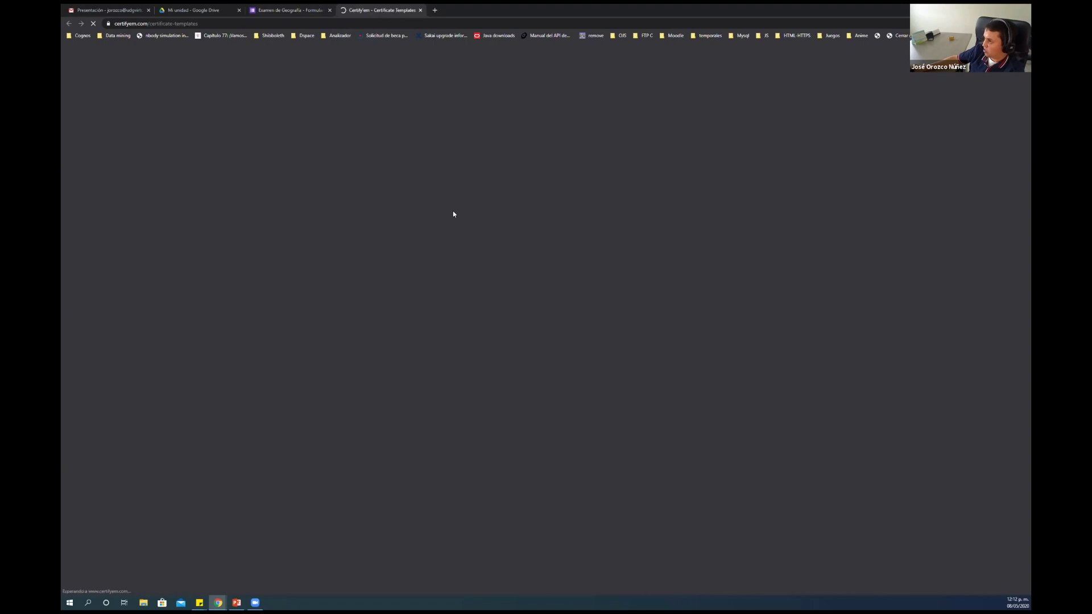
pyautogui.scroll(-2, 433, 204)
pyautogui.scroll(1, 433, 204)
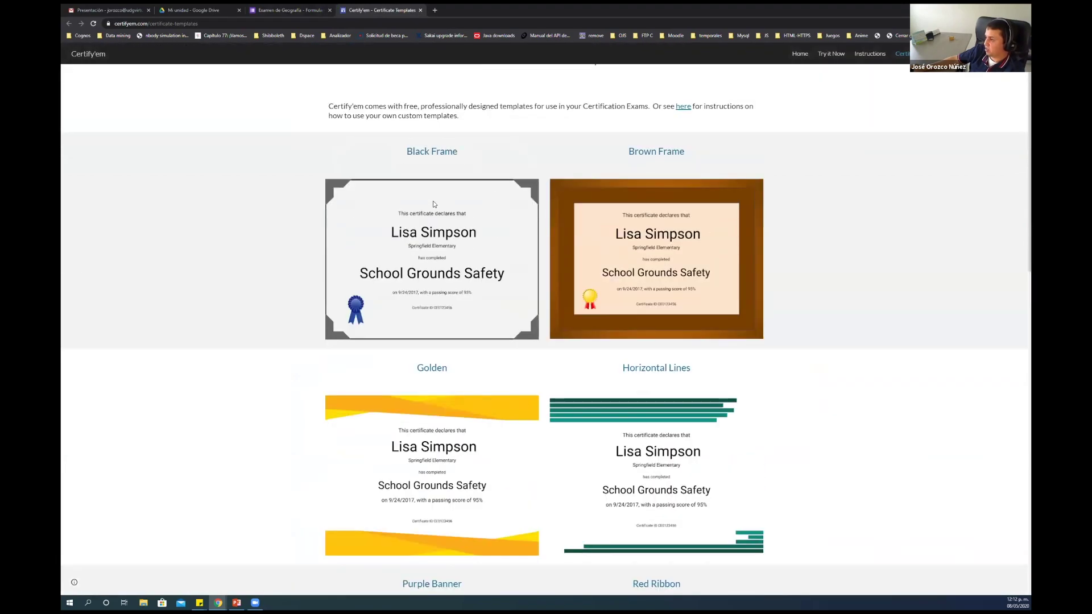
pyautogui.scroll(-1, 433, 204)
pyautogui.scroll(-4, 507, 212)
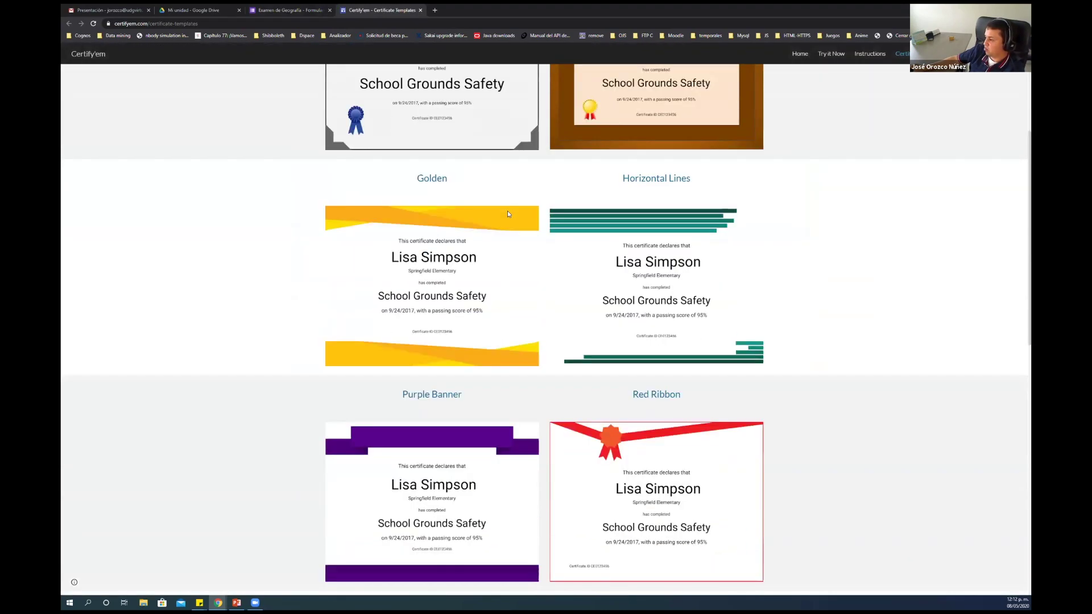
pyautogui.scroll(-2, 508, 214)
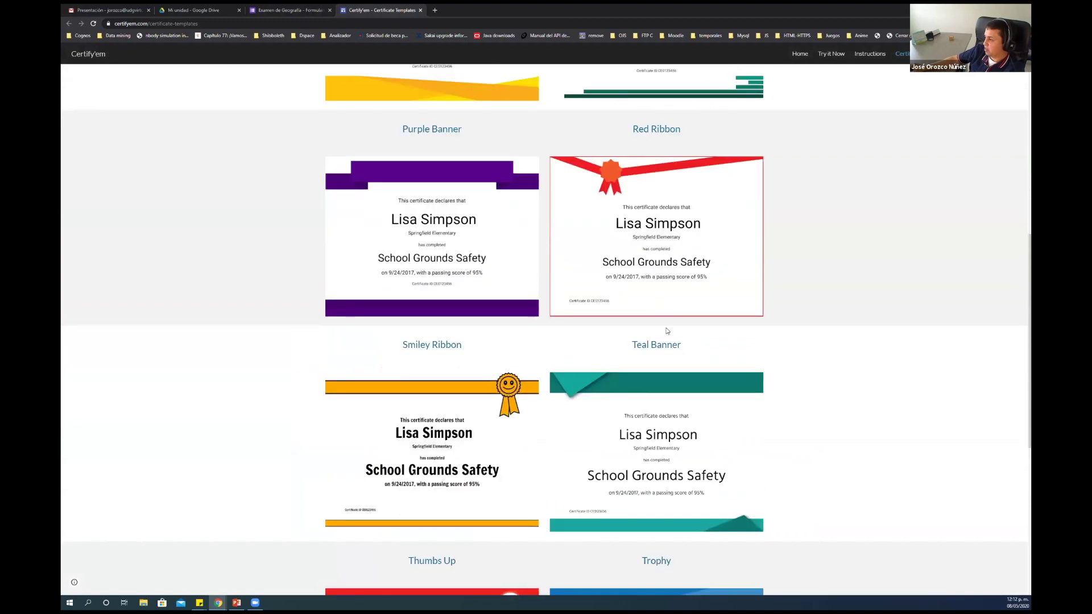
pyautogui.moveTo(677, 344); pyautogui.dragTo(583, 278)
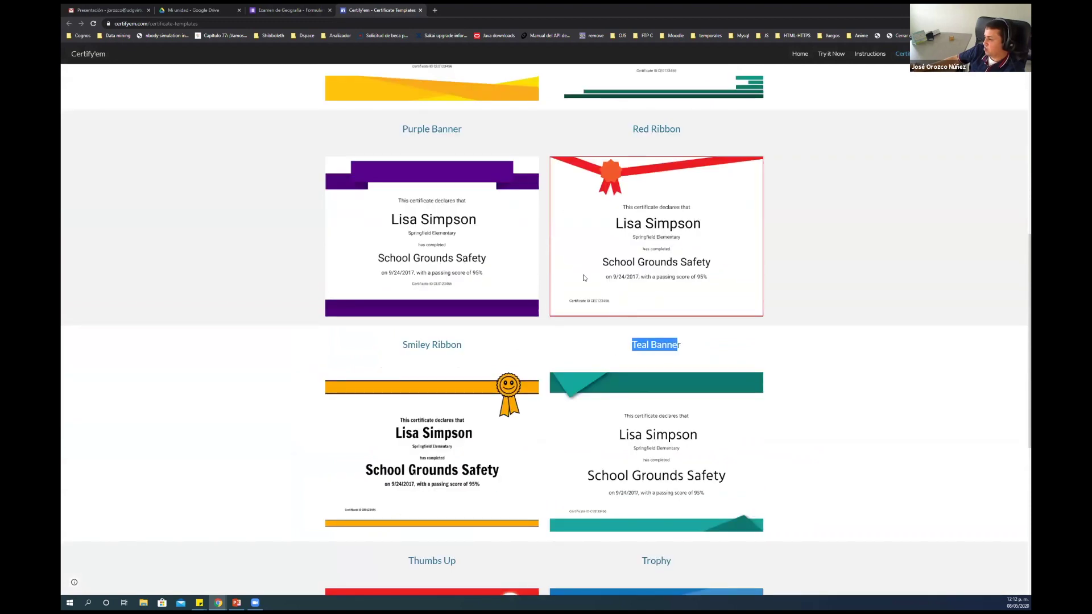
pyautogui.hotkey('ctrl', 'w')
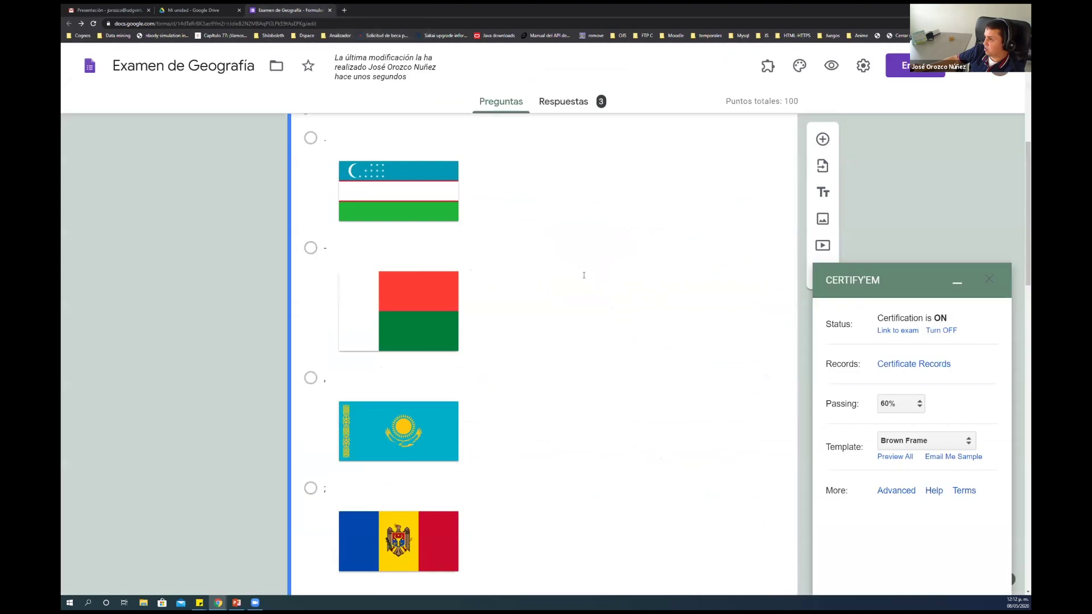
# Change the Certify'em template to Teal Banner and request a sample certificate by email
pyautogui.click(946, 445)
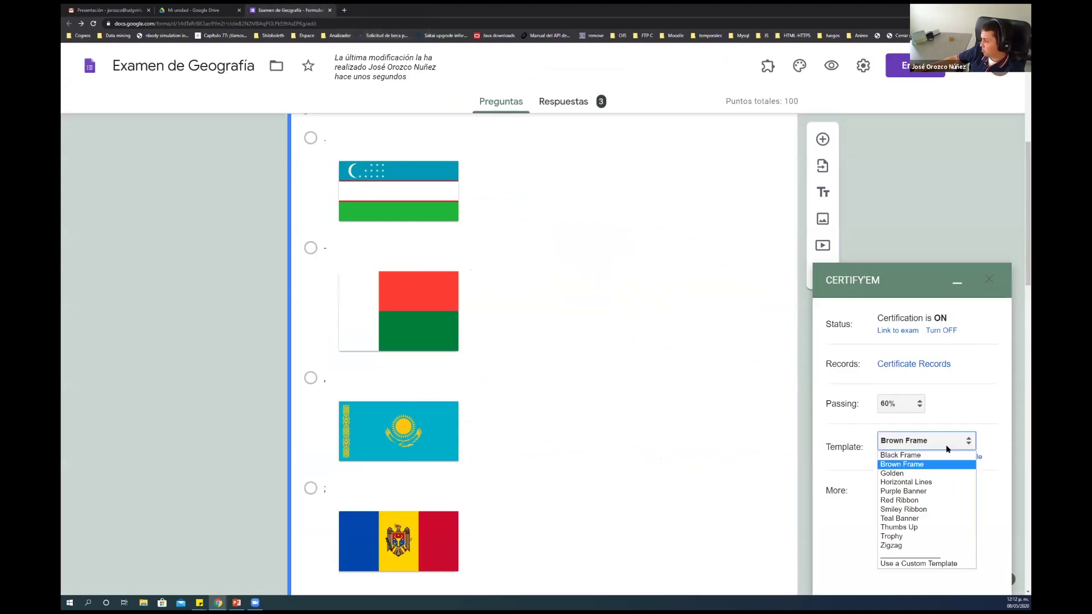
pyautogui.click(915, 519)
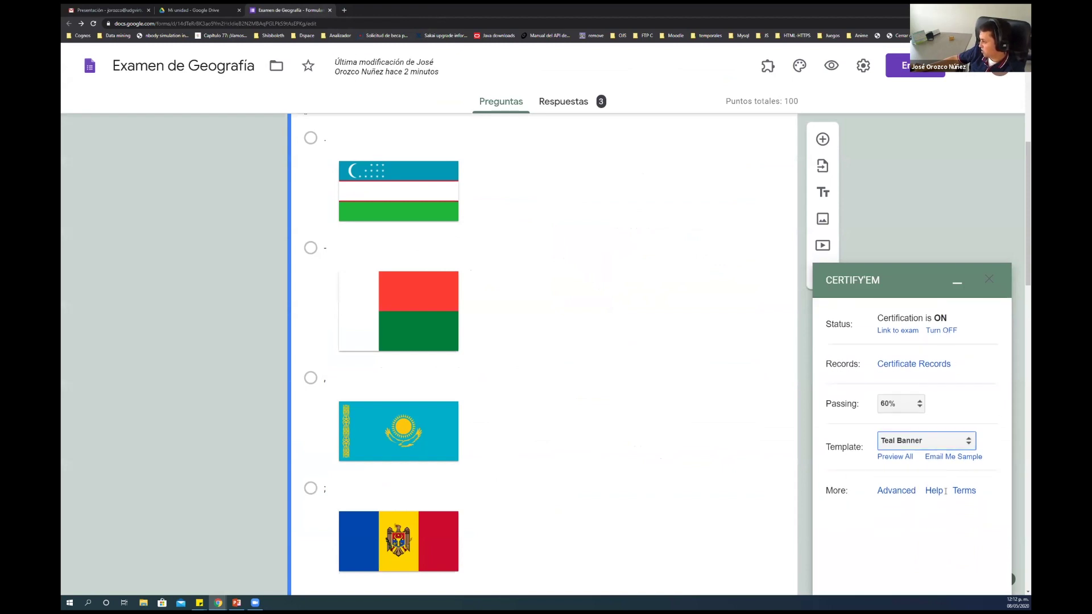
pyautogui.click(963, 457)
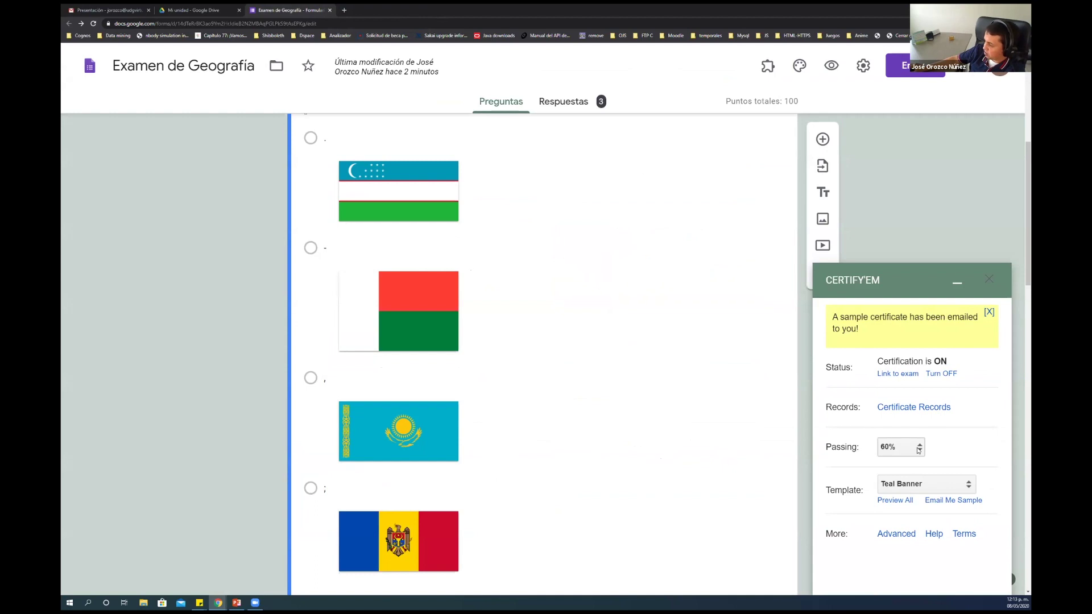
pyautogui.click(119, 7)
# Open the 'Your Sample Certificate!' email in Gmail and view its Teal Banner PDF attachment
pyautogui.click(105, 103)
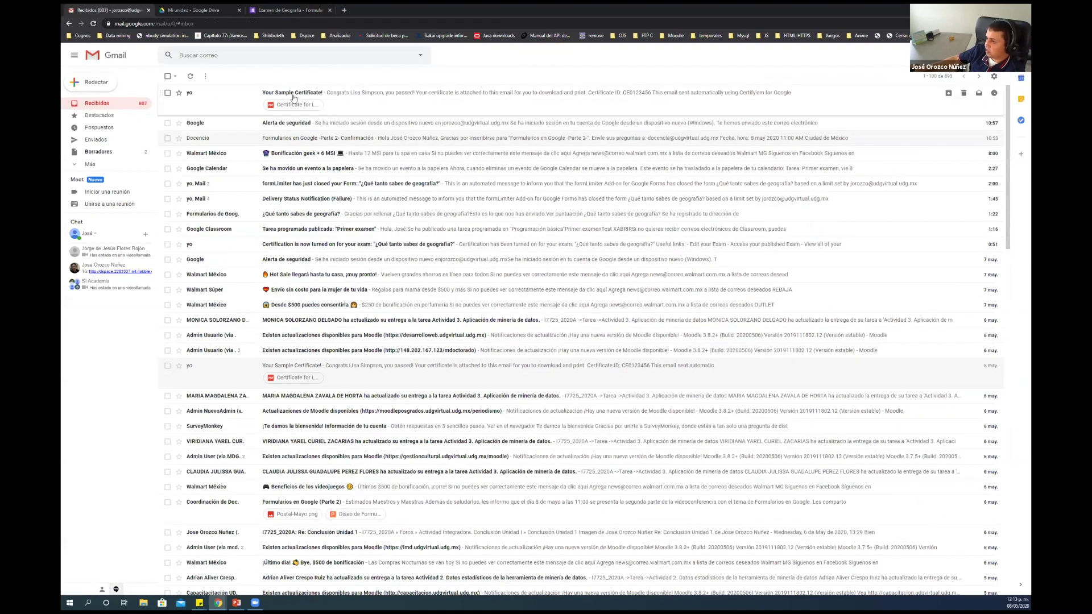
pyautogui.click(388, 94)
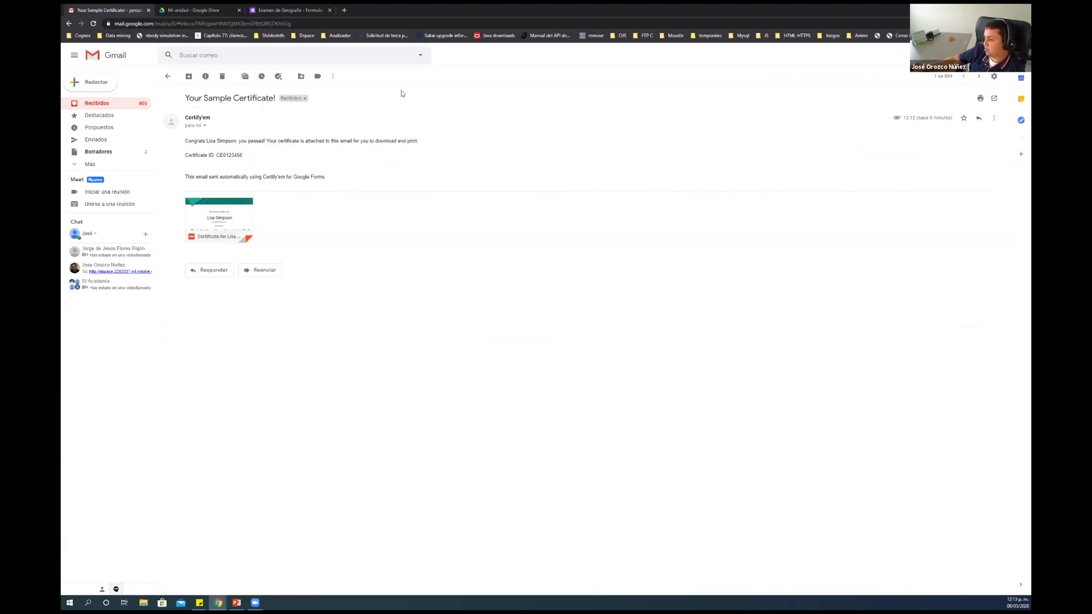
pyautogui.click(228, 216)
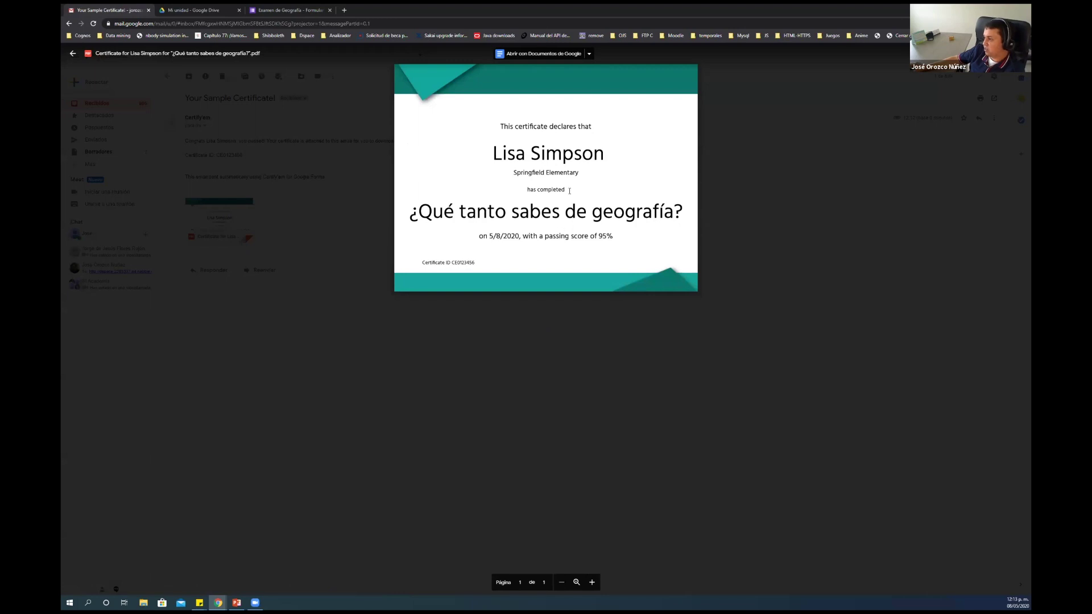
pyautogui.press('Escape')
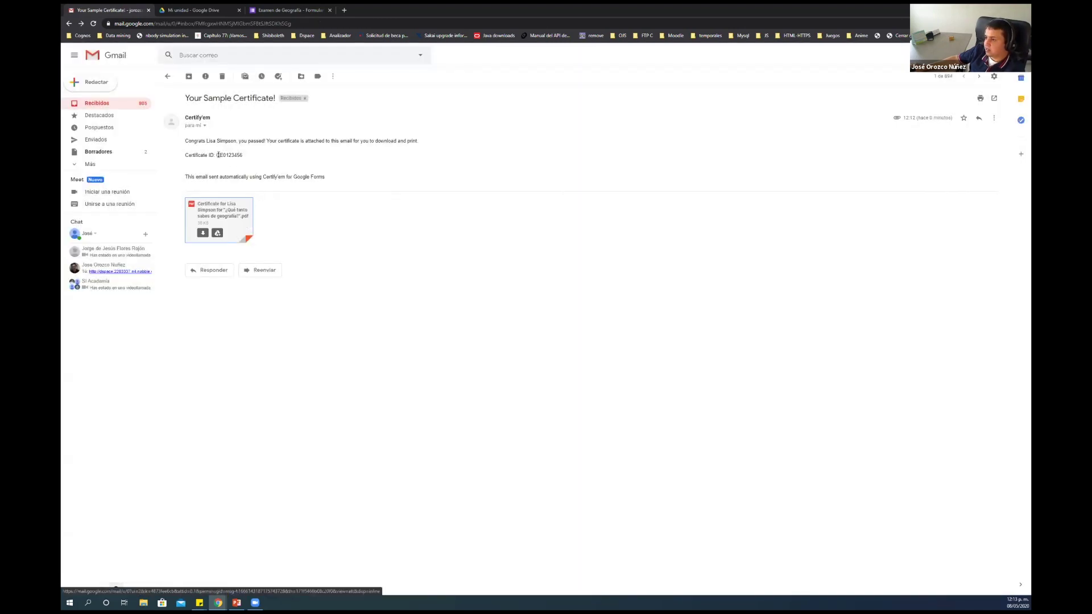
pyautogui.doubleClick(237, 155)
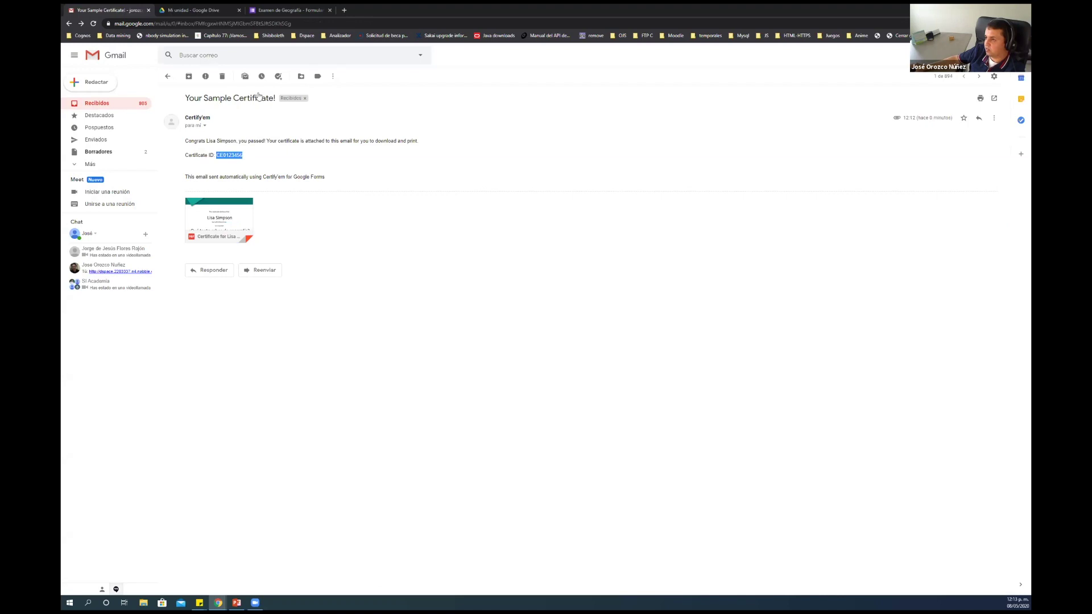
pyautogui.click(297, 9)
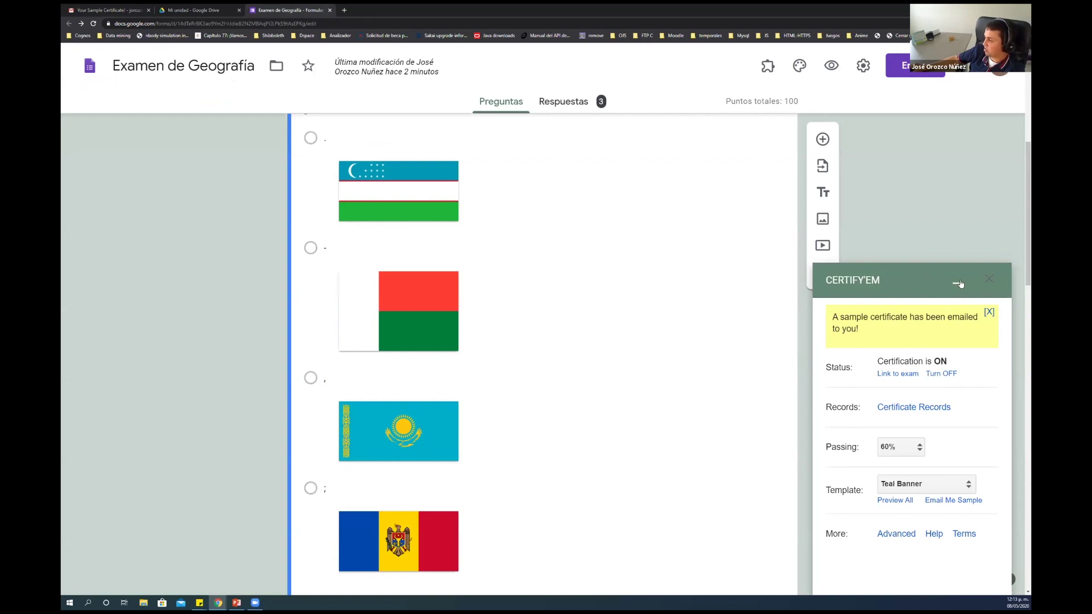
# Close the Certify'em panel, check the installed add-ons list, and open the three-dot More menu
pyautogui.click(988, 281)
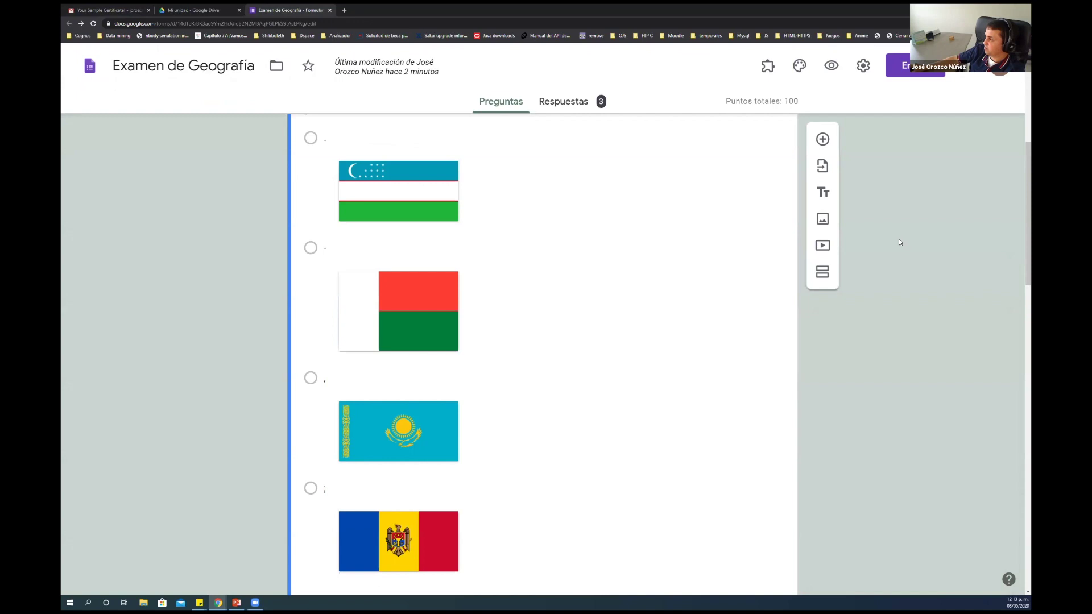
pyautogui.scroll(6, 742, 169)
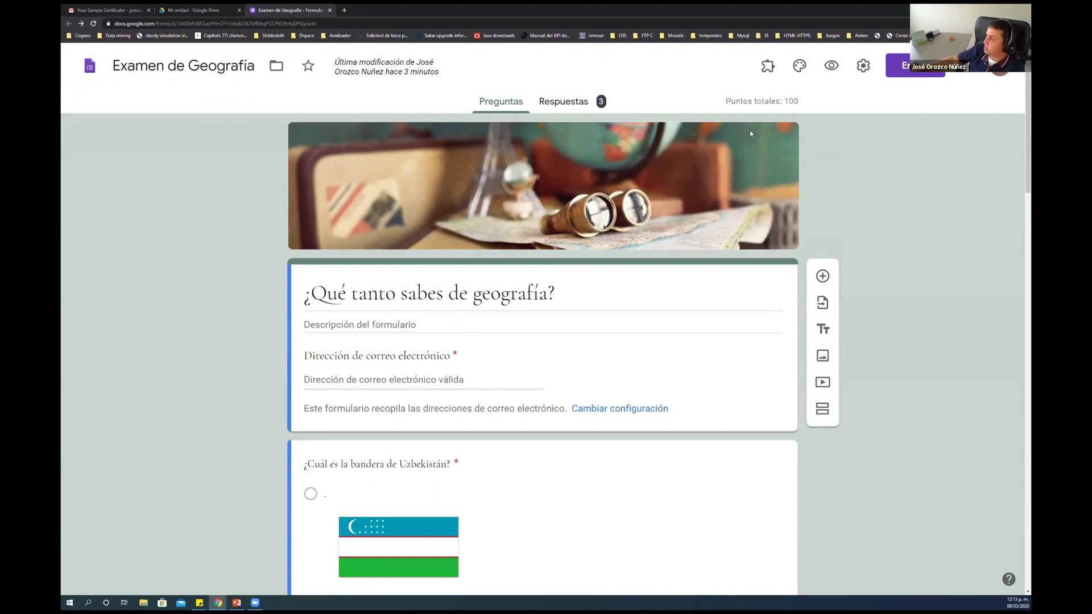
pyautogui.click(768, 66)
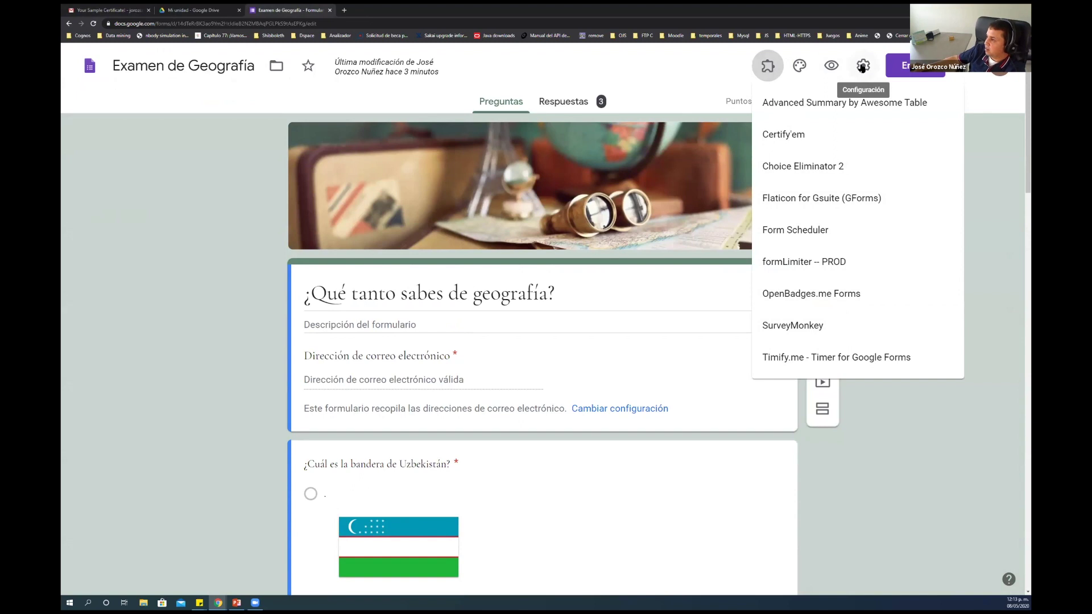
pyautogui.click(977, 69)
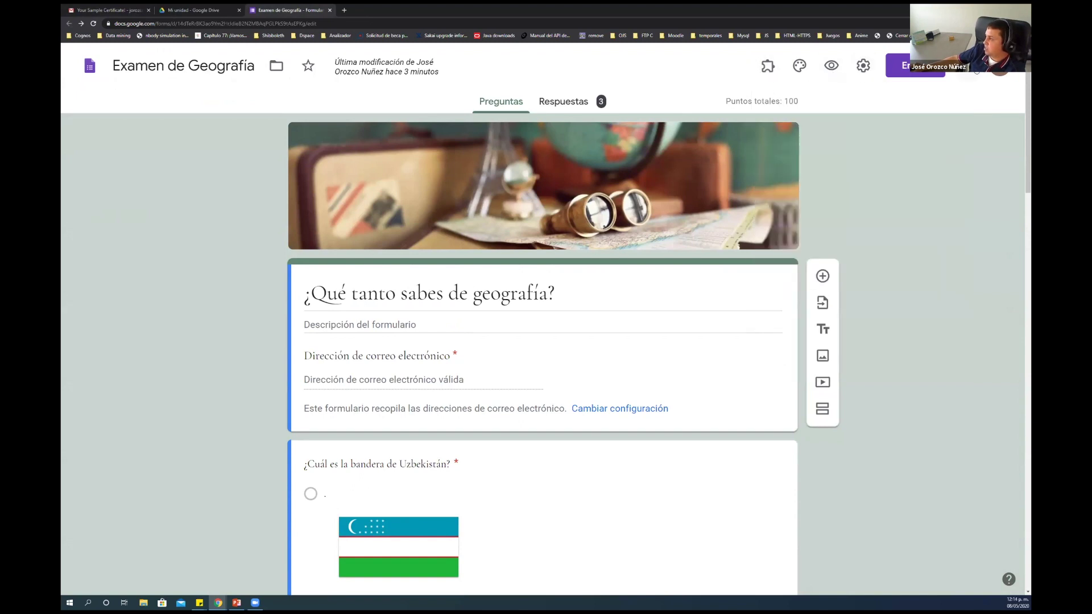
pyautogui.click(976, 68)
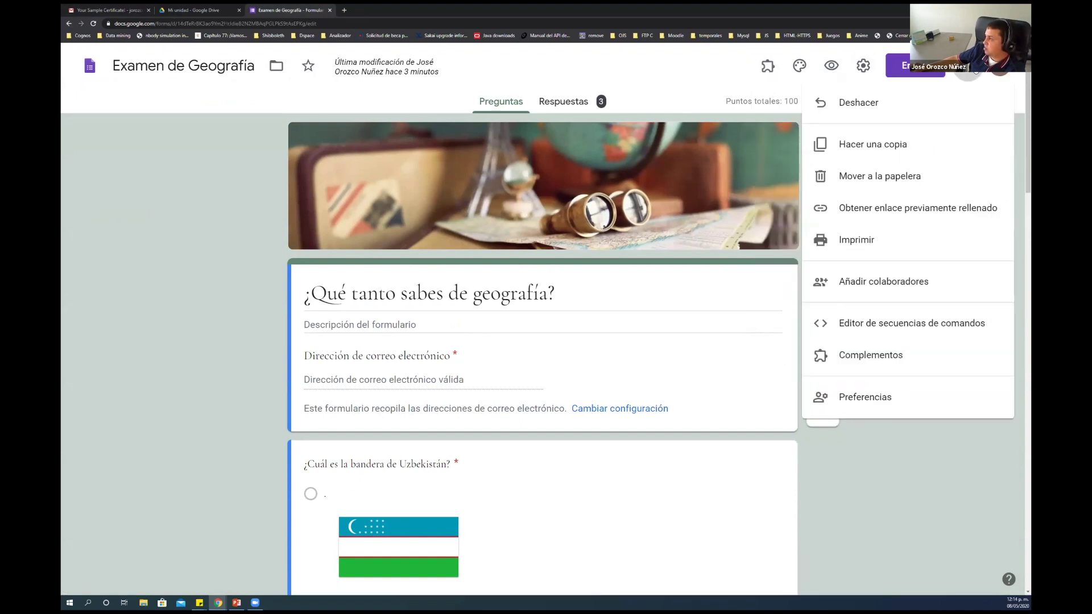
# Open the Marketplace's Administrar aplicaciones list of installed add-ons and scroll through it
pyautogui.click(870, 355)
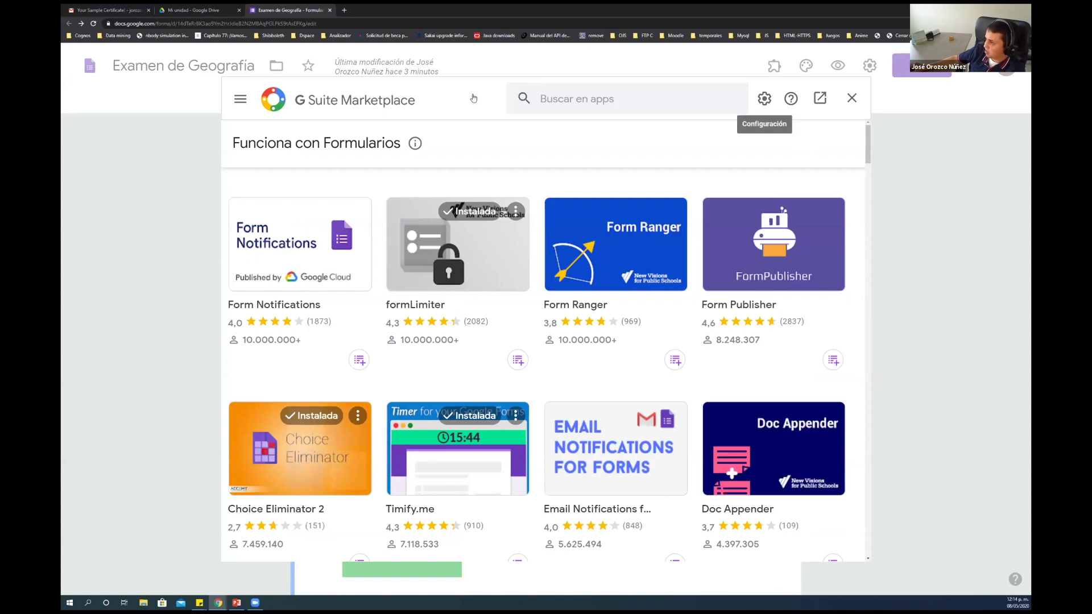
pyautogui.click(765, 100)
pyautogui.click(762, 132)
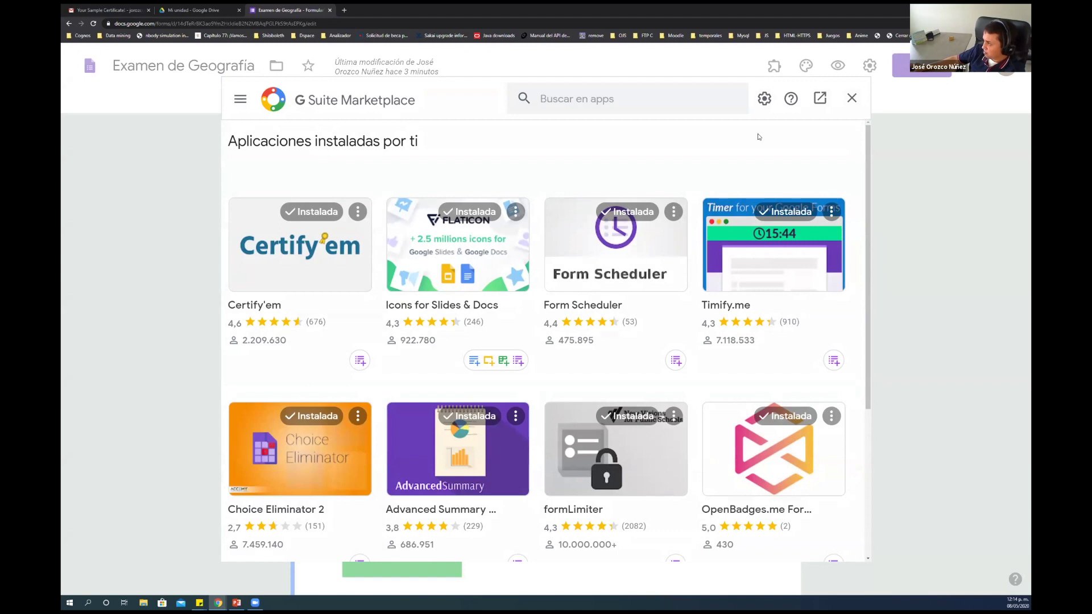
pyautogui.scroll(-4, 643, 139)
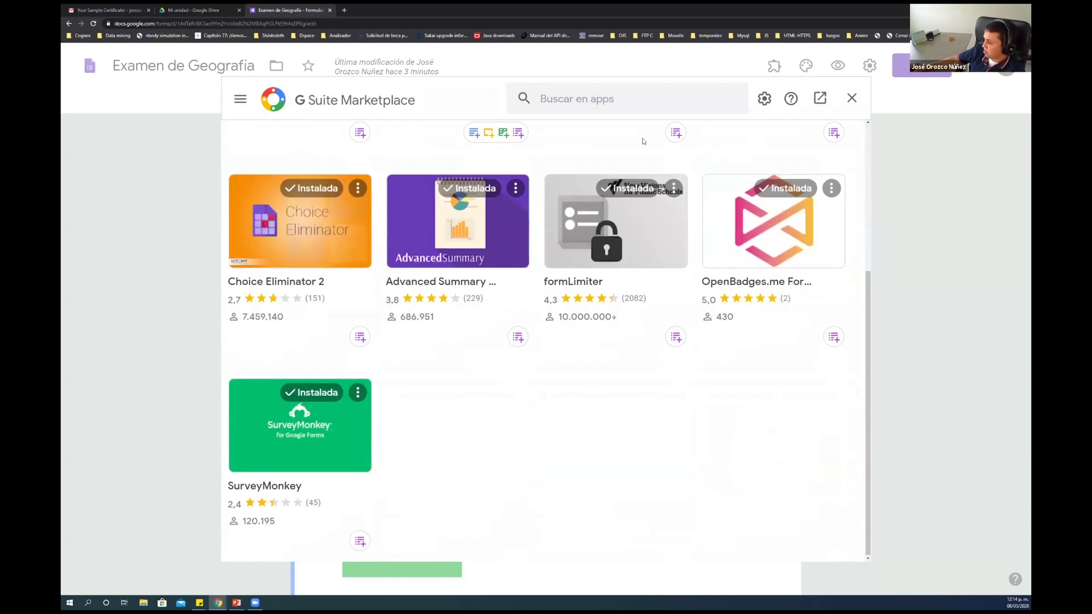
pyautogui.scroll(4, 643, 139)
pyautogui.scroll(-4, 631, 252)
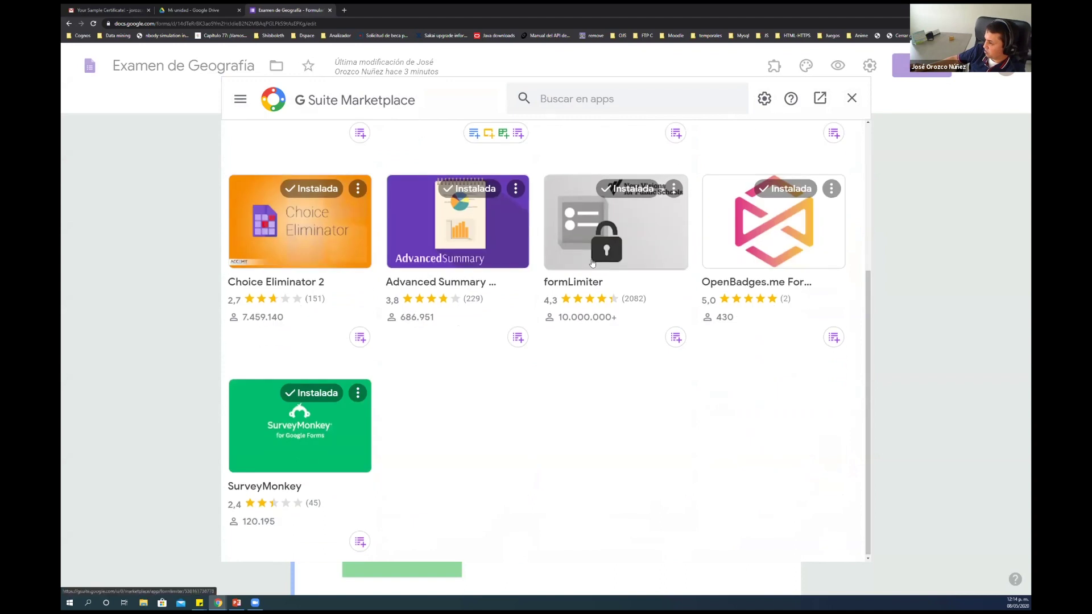
pyautogui.scroll(4, 592, 263)
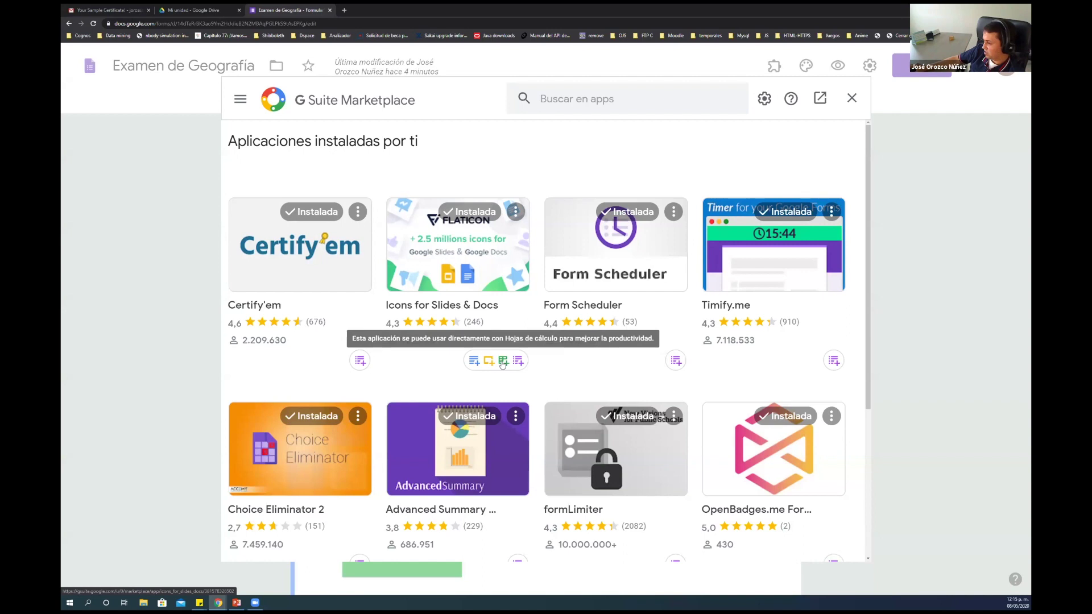
pyautogui.scroll(-3, 347, 358)
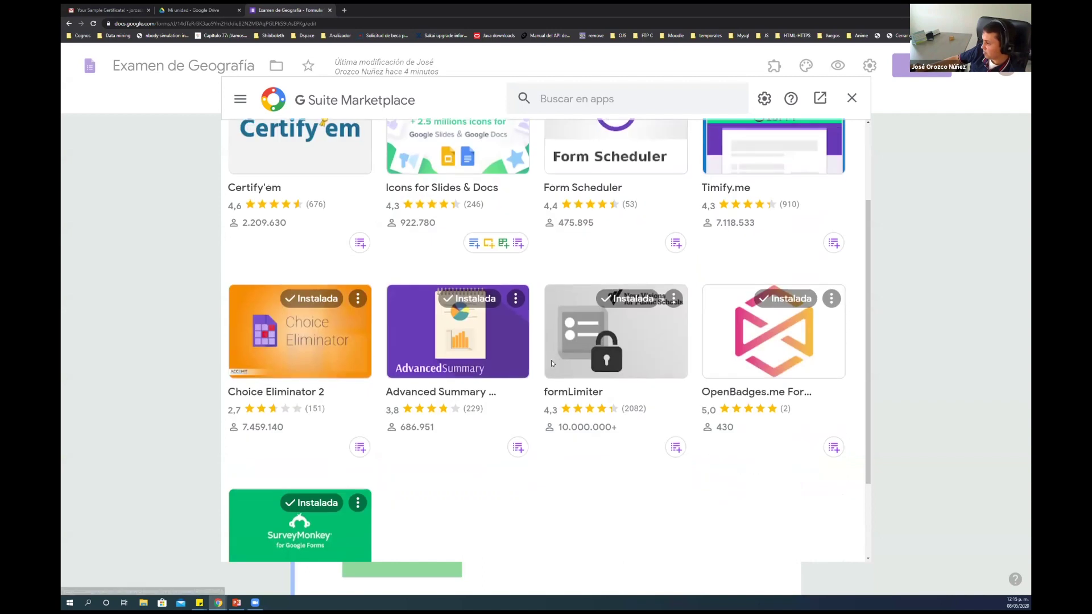
pyautogui.scroll(-1, 386, 364)
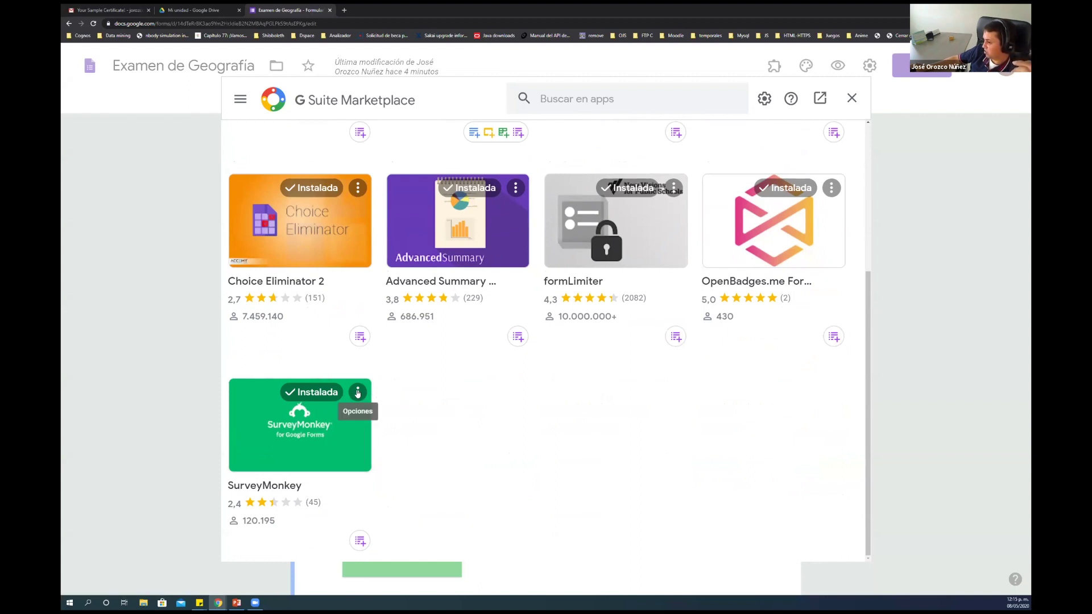
# Uninstall the SurveyMonkey add-on via Desinstalar and confirm Desinstalar la aplicación
pyautogui.click(358, 392)
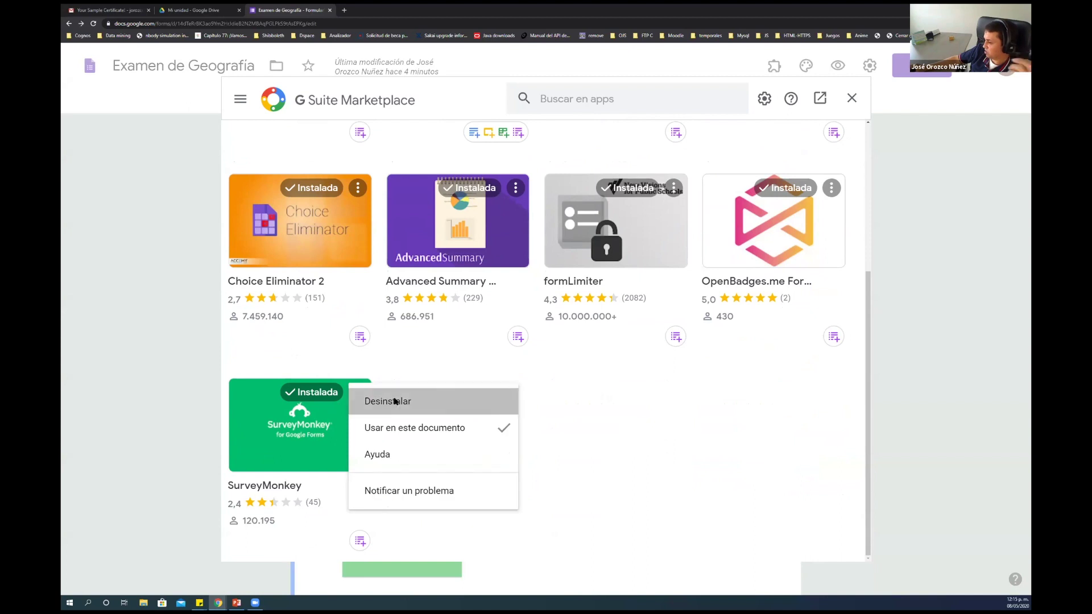
pyautogui.click(395, 401)
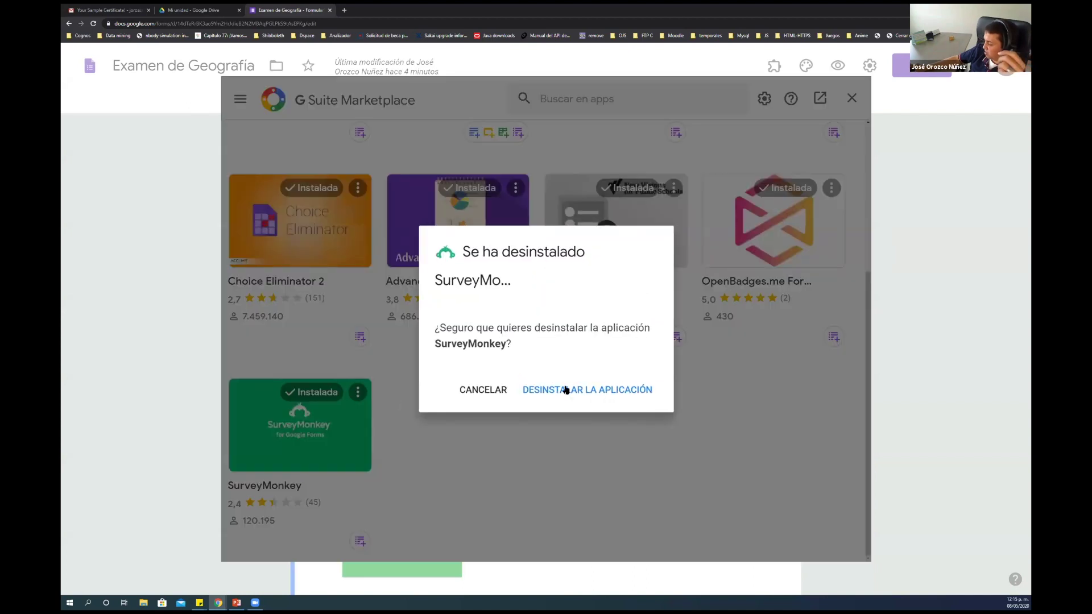
pyautogui.click(566, 389)
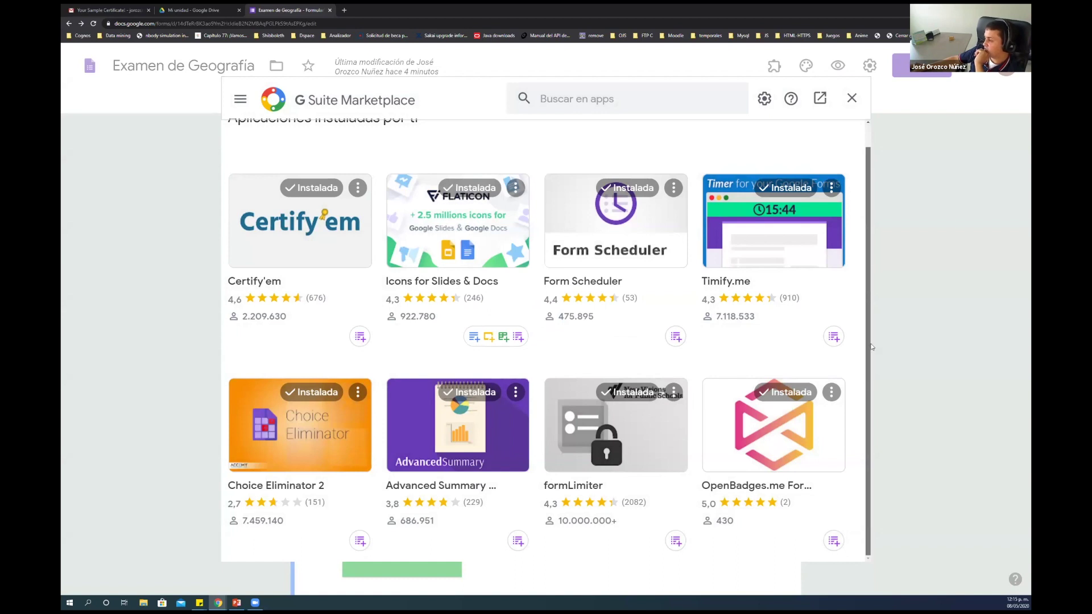
pyautogui.moveTo(872, 347); pyautogui.dragTo(875, 184)
# Close the add-on marketplace and switch to the exam's Respuestas summary
pyautogui.click(851, 98)
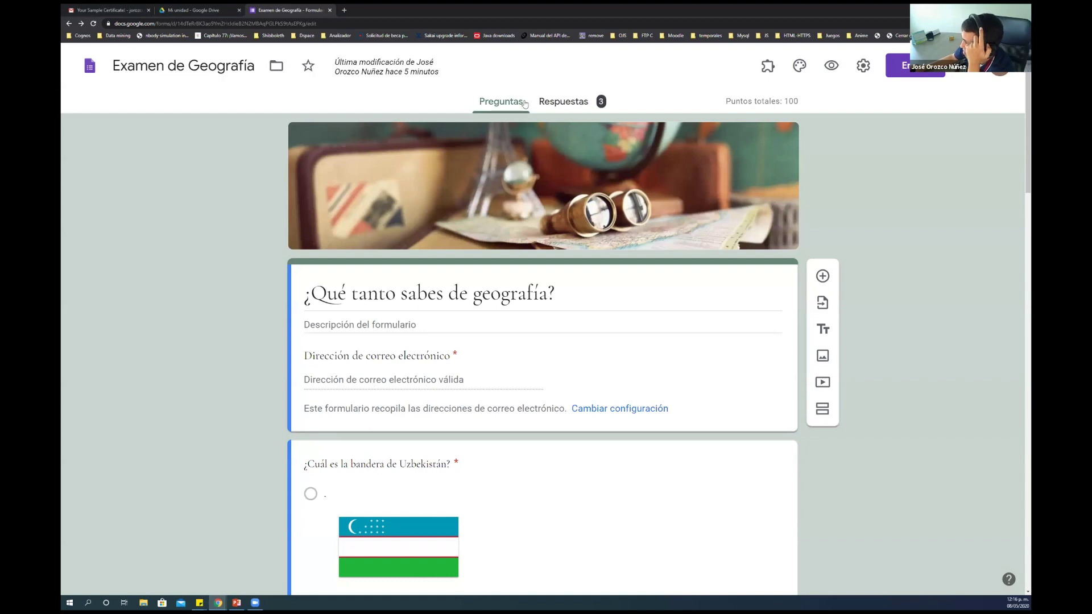
pyautogui.click(577, 105)
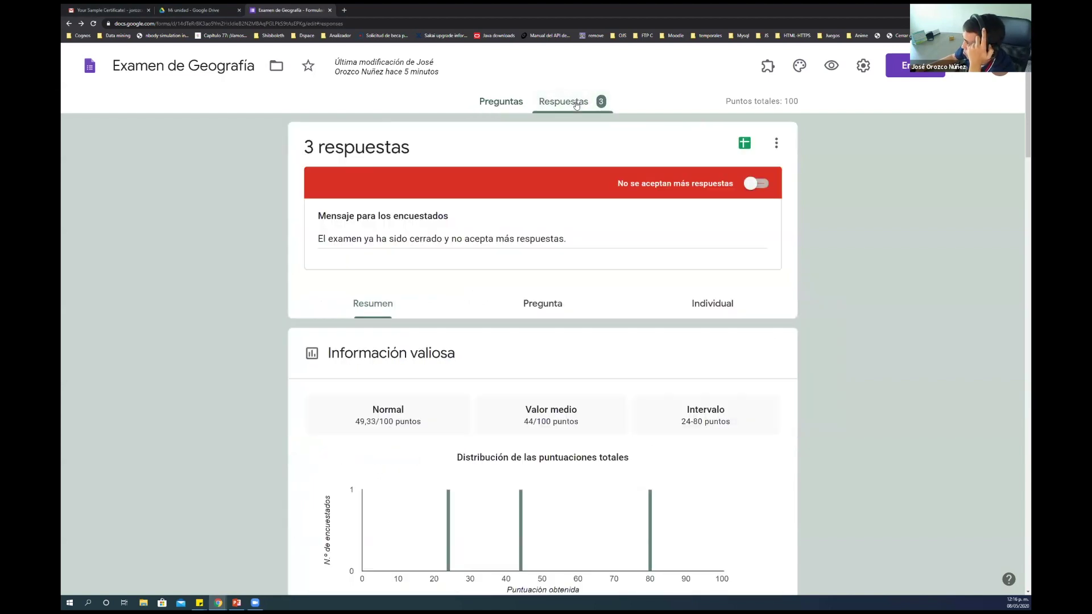
pyautogui.scroll(-3, 640, 244)
pyautogui.scroll(1, 641, 244)
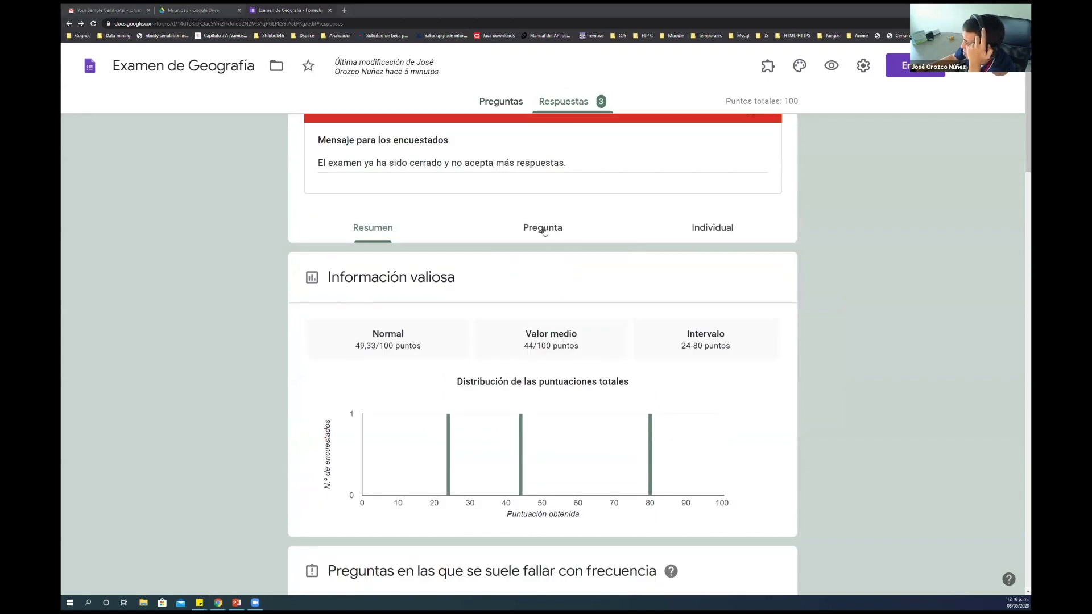
# Review the Puntuaciones table: 3 responses averaging 49,33/100, scores from 24 to 80
pyautogui.scroll(-6, 549, 279)
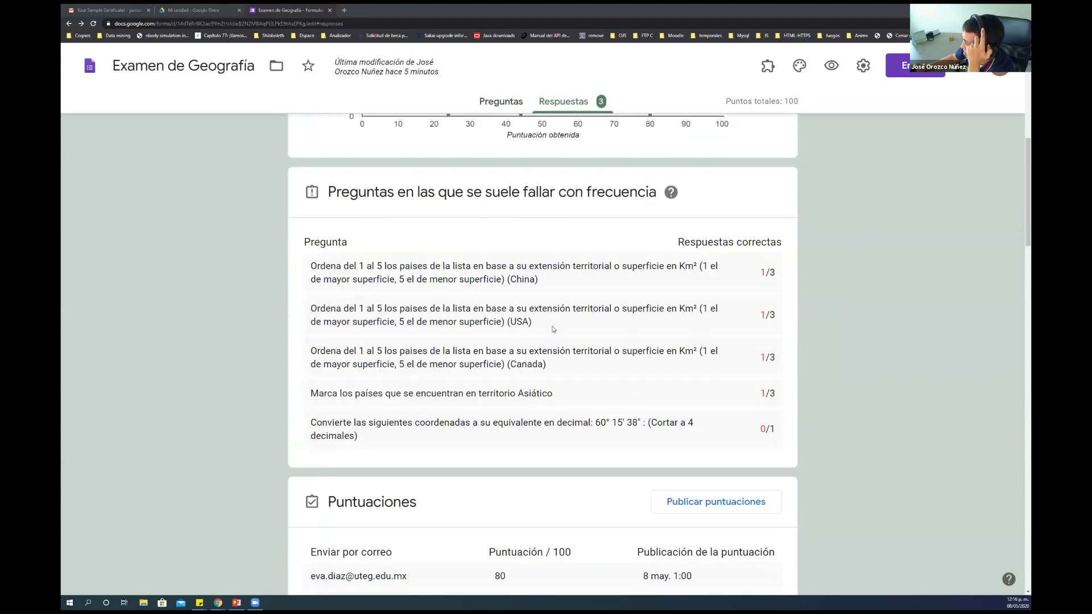
pyautogui.scroll(-3, 553, 329)
pyautogui.scroll(-2, 553, 329)
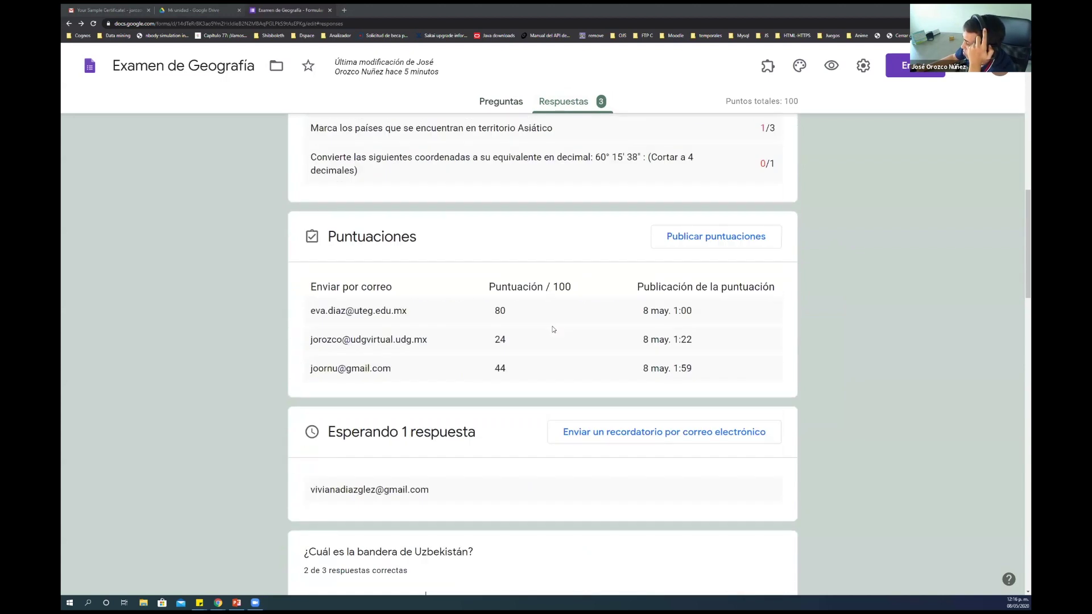
pyautogui.scroll(-4, 554, 329)
pyautogui.scroll(4, 553, 329)
pyautogui.moveTo(307, 285); pyautogui.dragTo(728, 368)
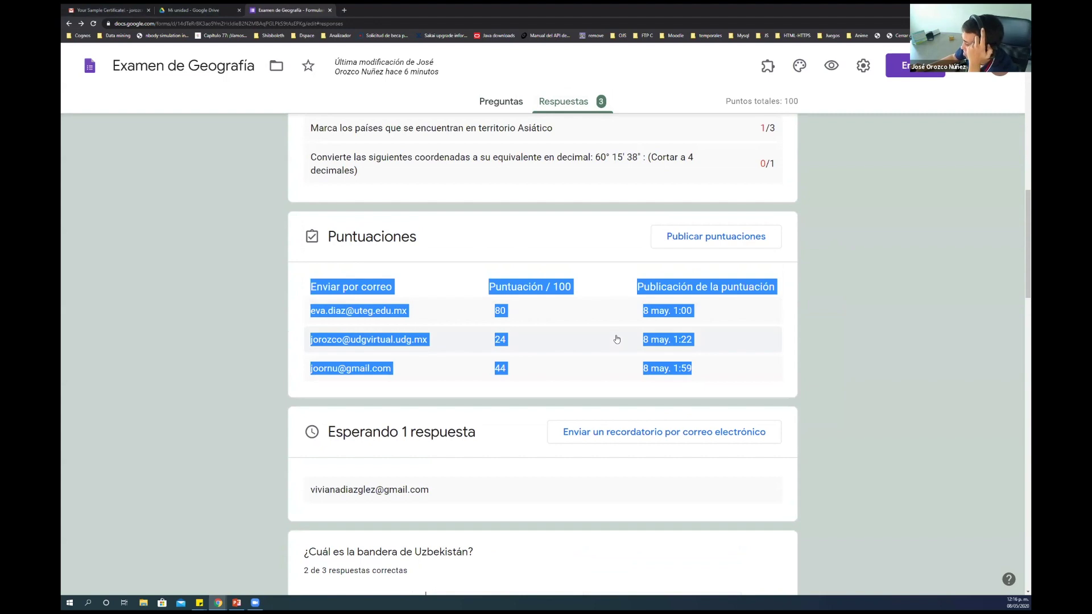
pyautogui.scroll(-15, 617, 339)
pyautogui.scroll(18, 617, 339)
pyautogui.scroll(10, 616, 339)
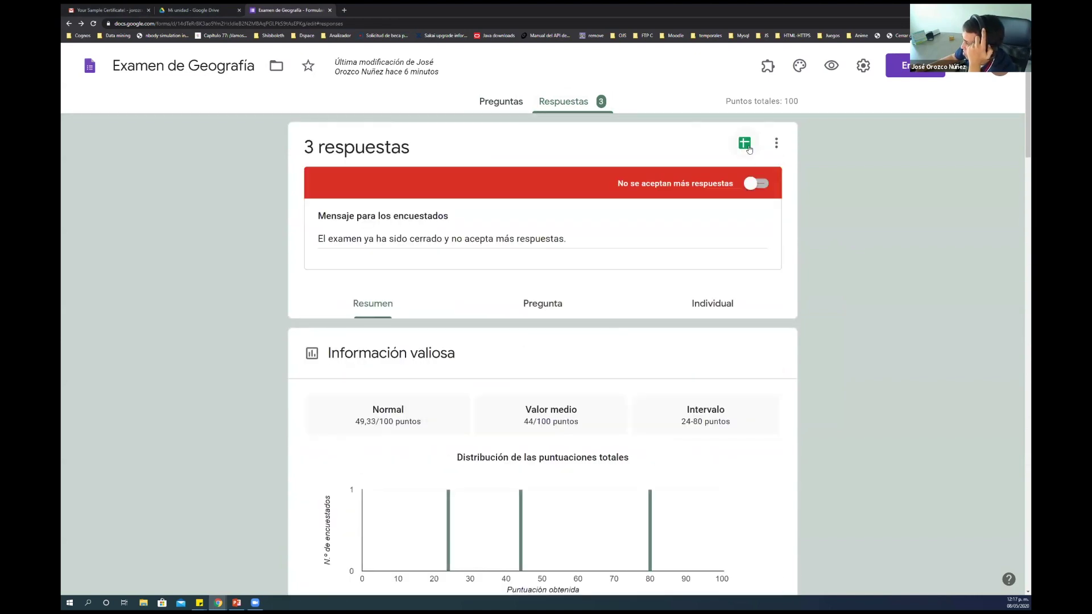
# Create a new linked responses spreadsheet, check the answer in cell G3, then close it
pyautogui.click(745, 145)
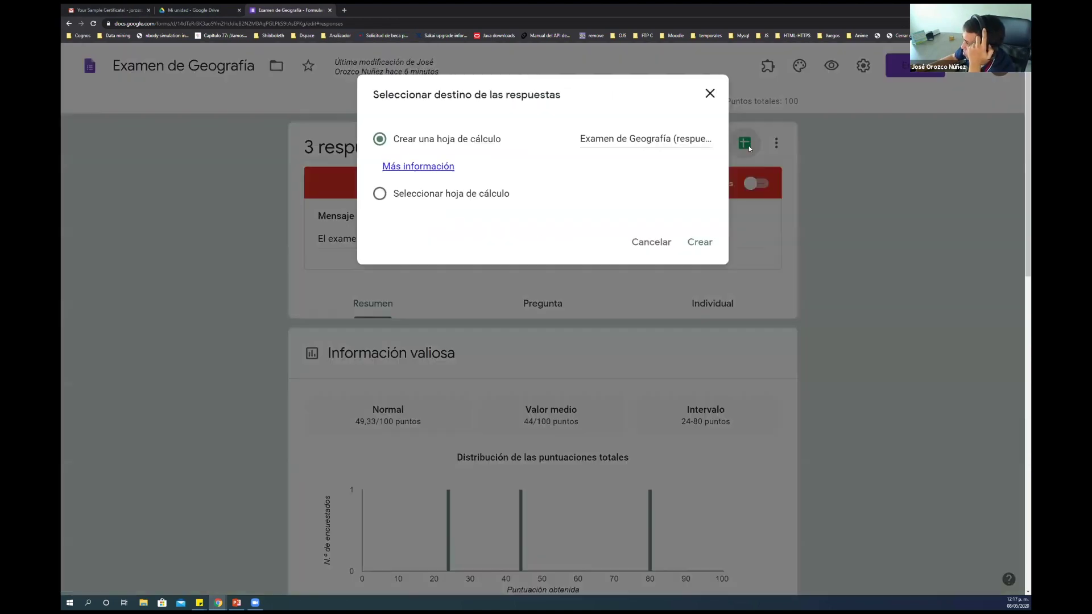
pyautogui.click(706, 247)
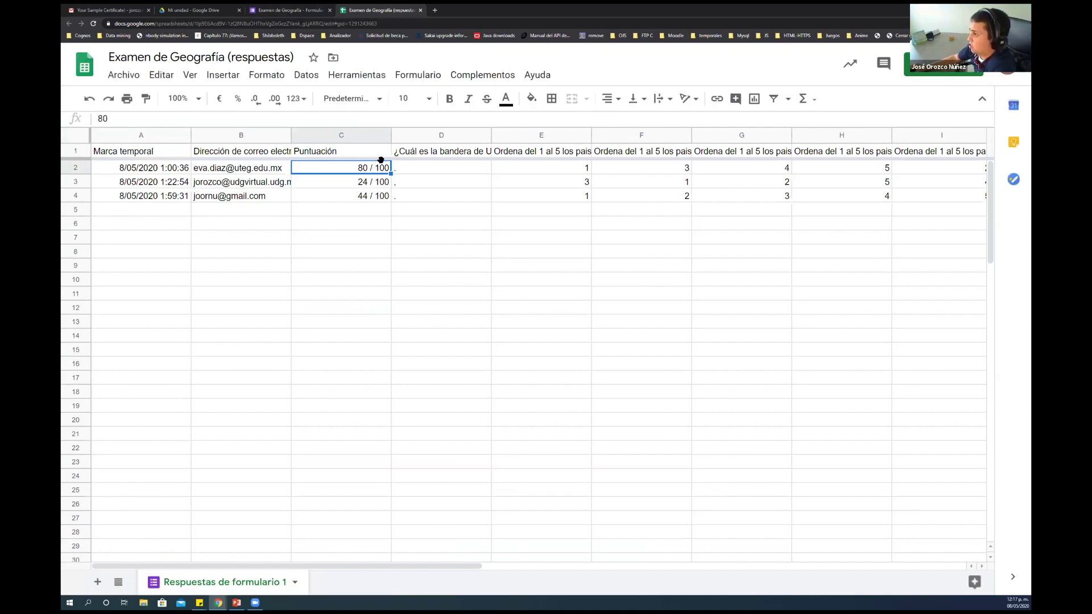
pyautogui.click(727, 180)
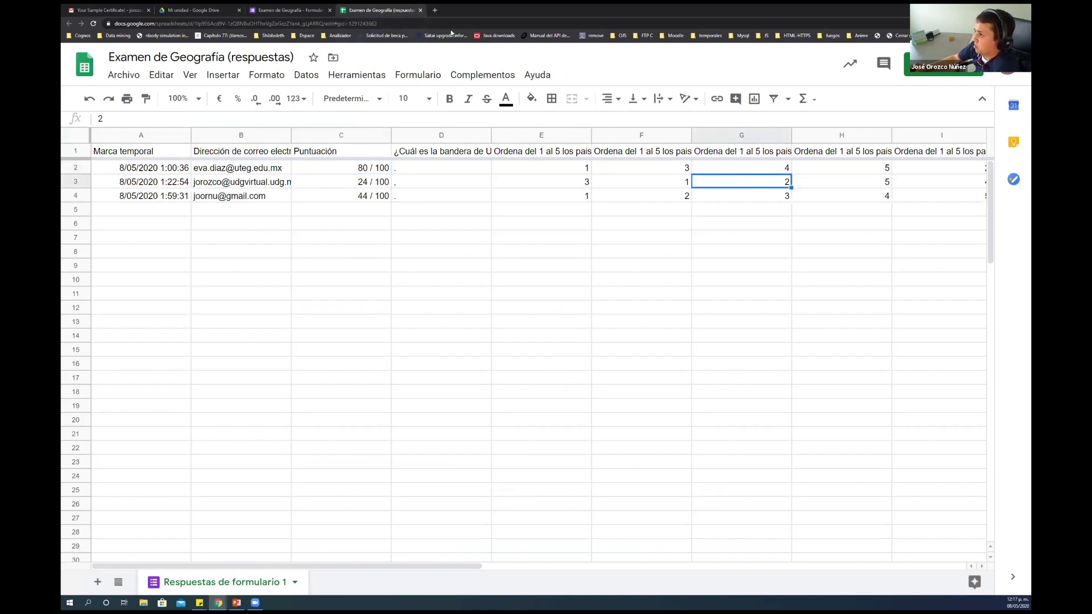
pyautogui.hotkey('ctrl', 'w')
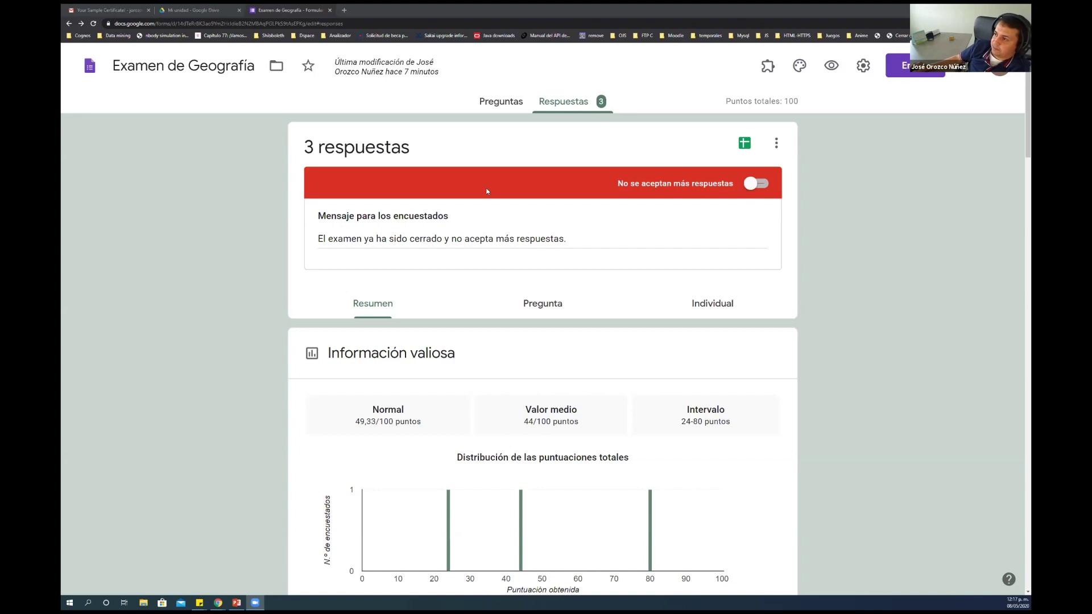
# Close the exam form and open 'Encuesta Diseño de formularios en Google' from Drive's Acceso rápido
pyautogui.click(333, 10)
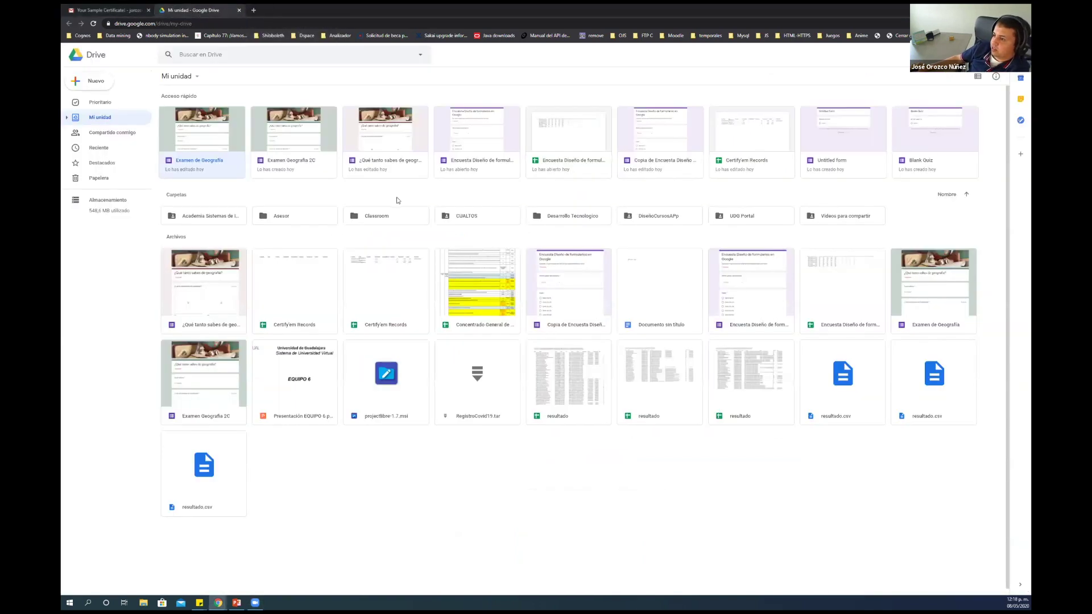
pyautogui.click(492, 137)
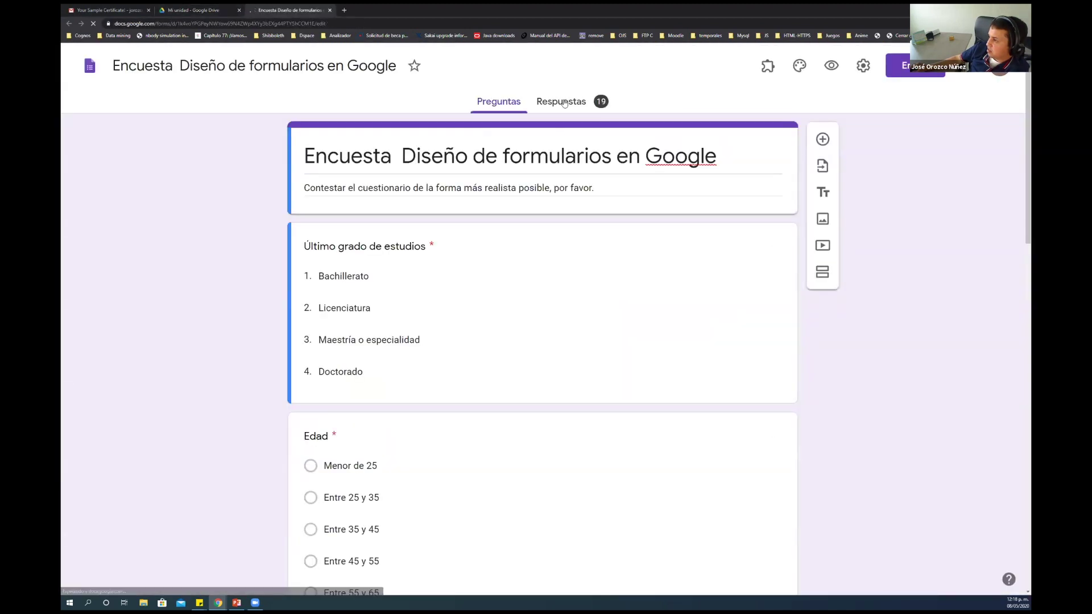
# Check the 19-response summary's education-level, age and situation ratings charts, including age-slice percentages
pyautogui.click(562, 102)
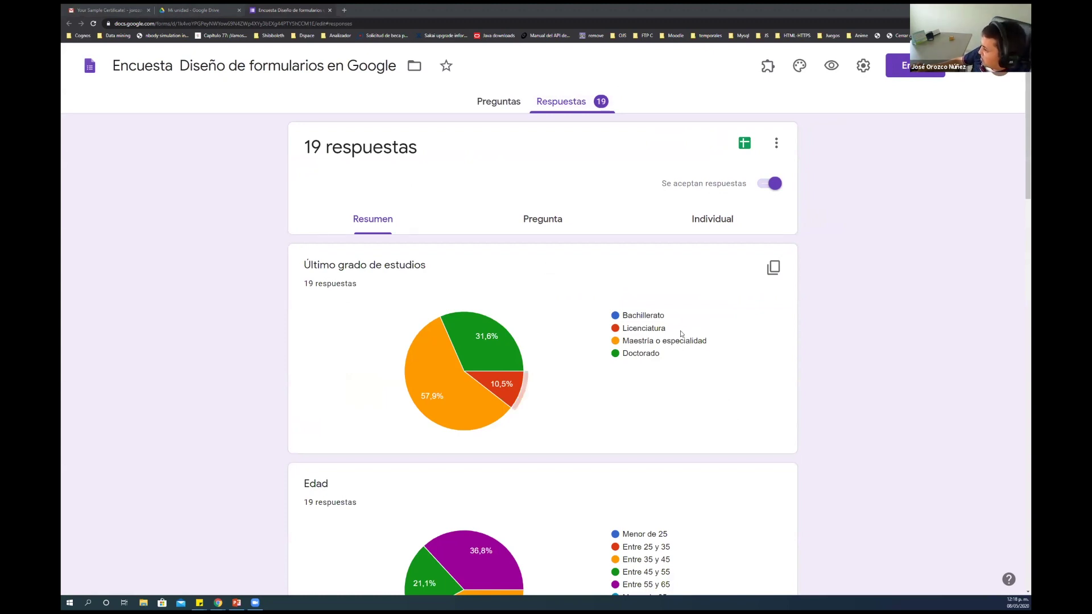
pyautogui.moveTo(496, 409)
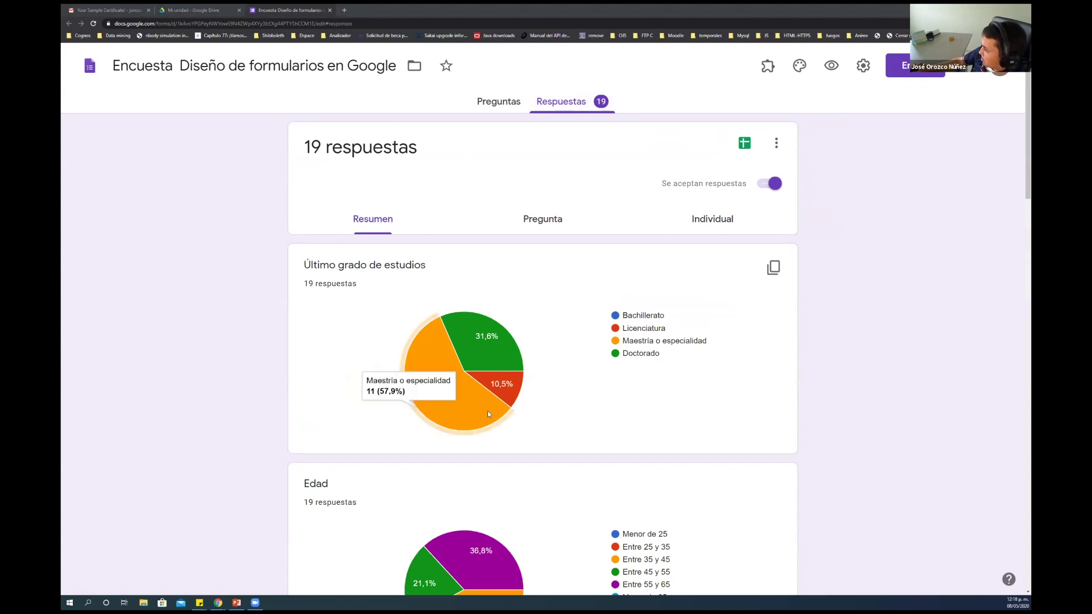
pyautogui.moveTo(491, 349)
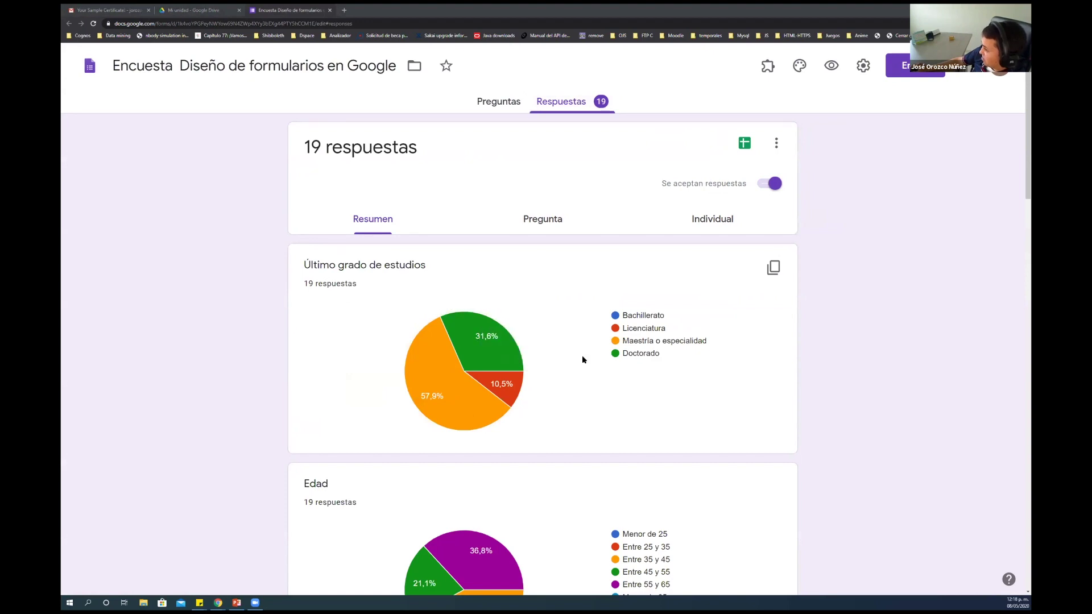
pyautogui.scroll(-1, 581, 358)
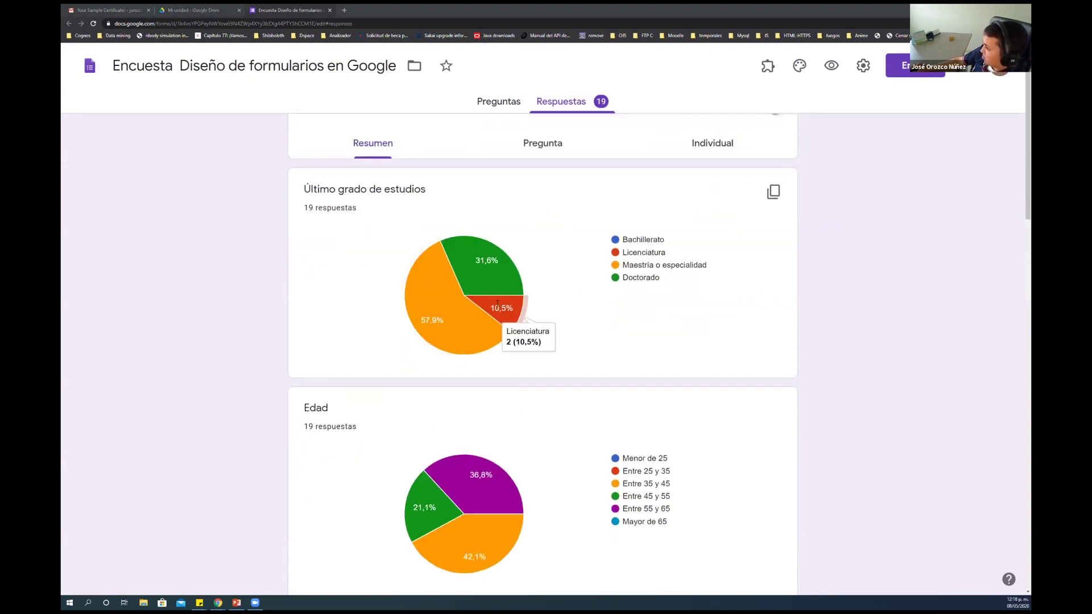
pyautogui.scroll(-2, 520, 364)
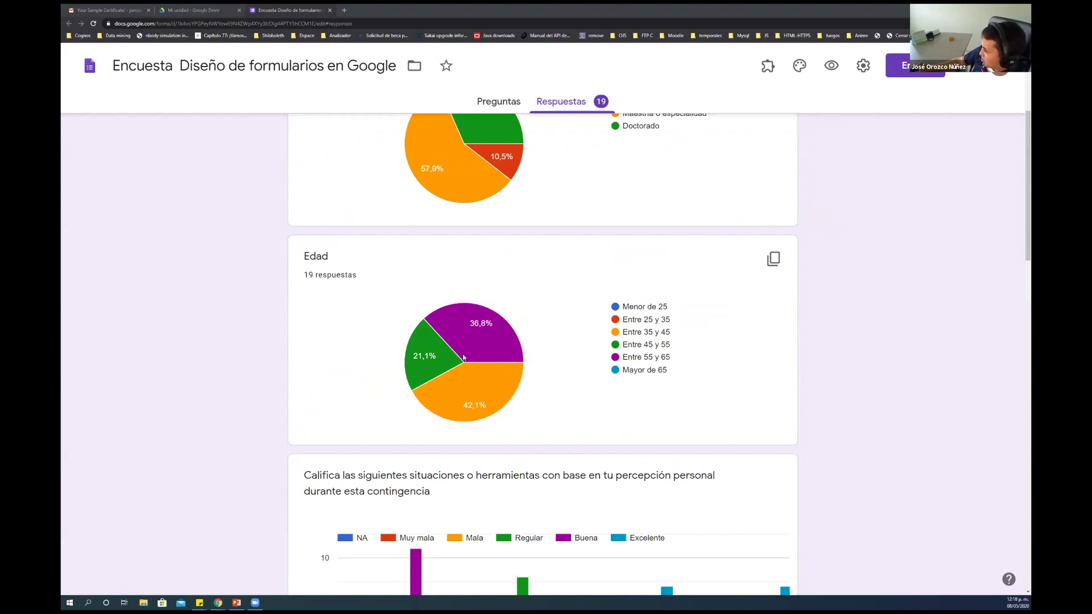
pyautogui.moveTo(425, 367)
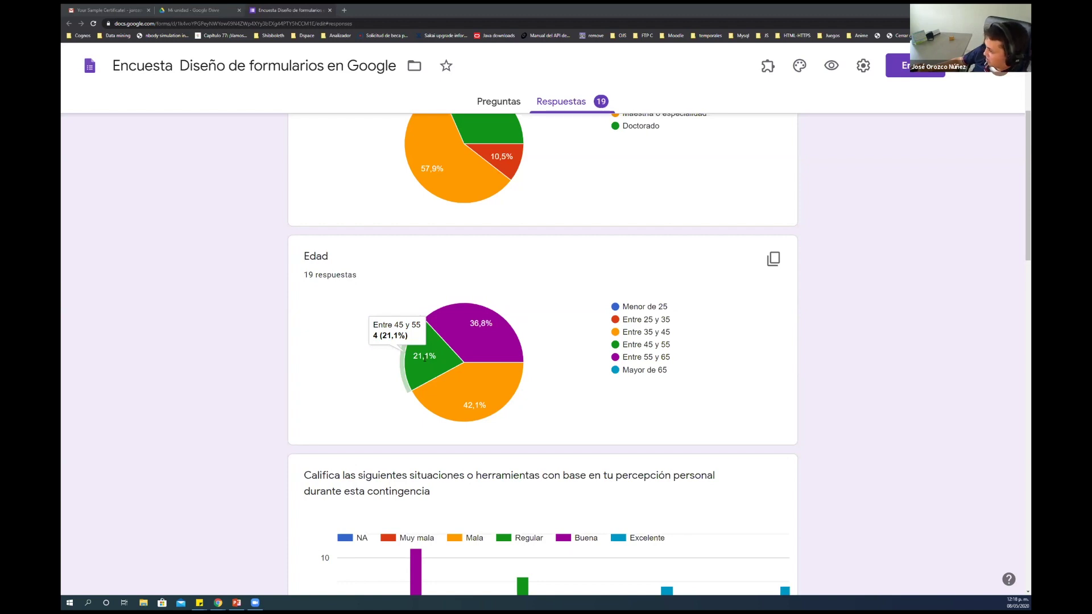
pyautogui.scroll(-3, 425, 359)
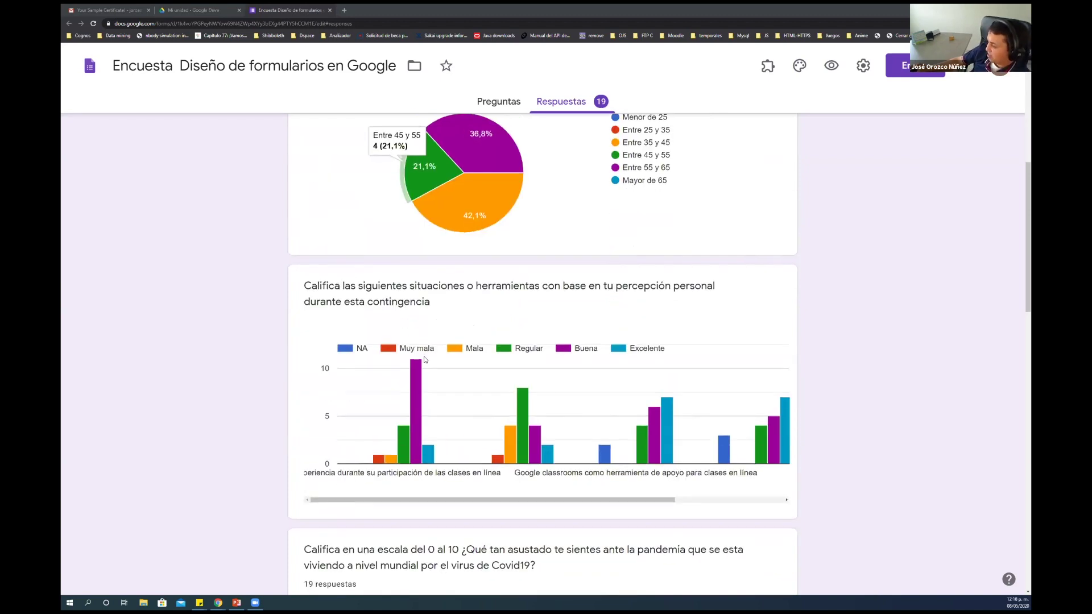
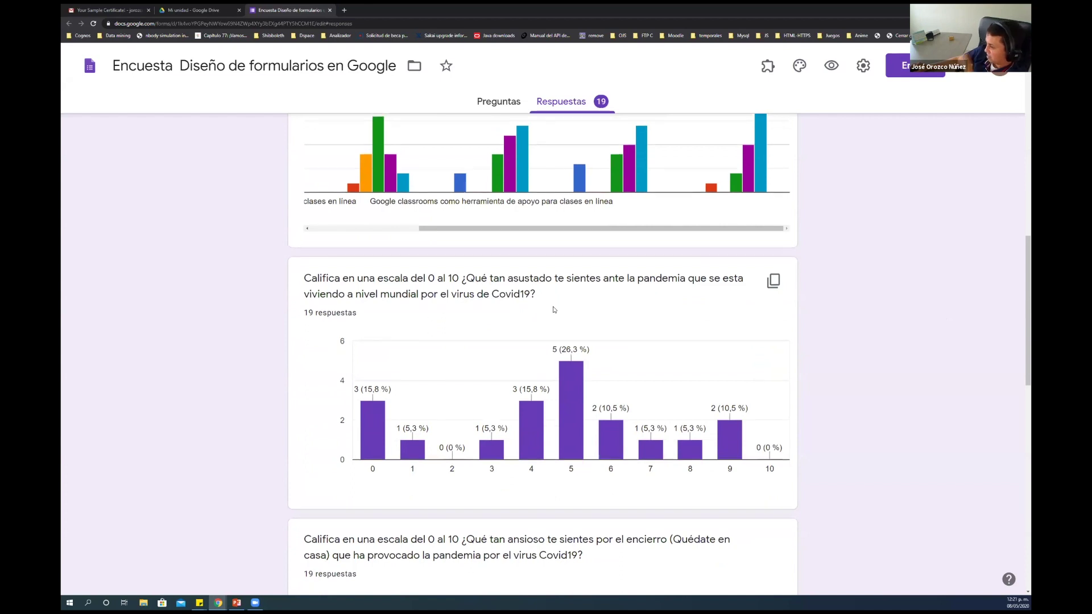
# Review the response summary, then switch to the Pregunta view starting at 'Último grado de estudios'
pyautogui.scroll(-1, 555, 309)
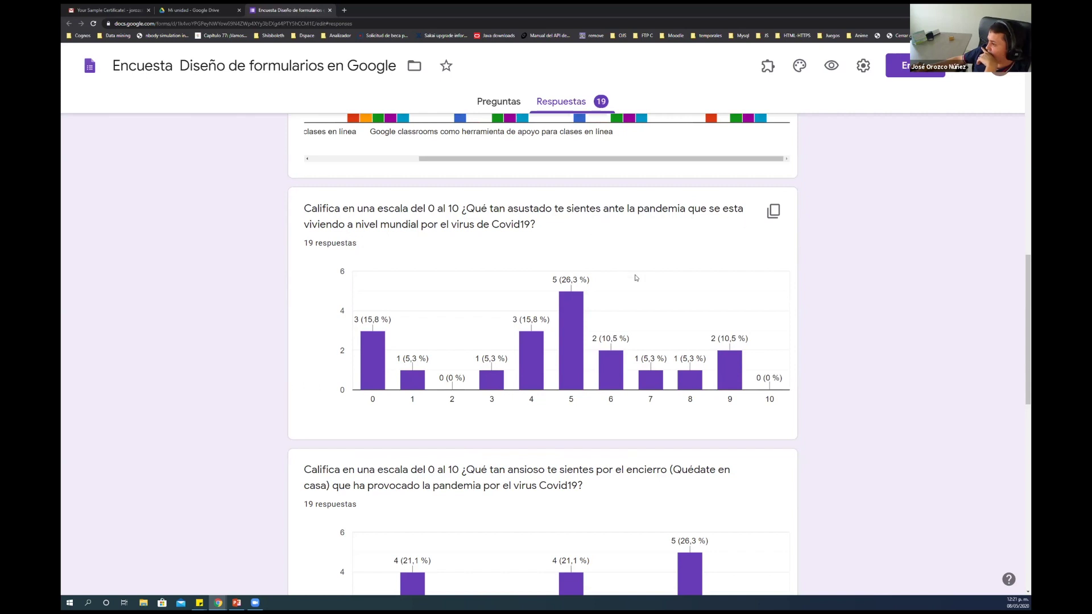
pyautogui.moveTo(558, 322)
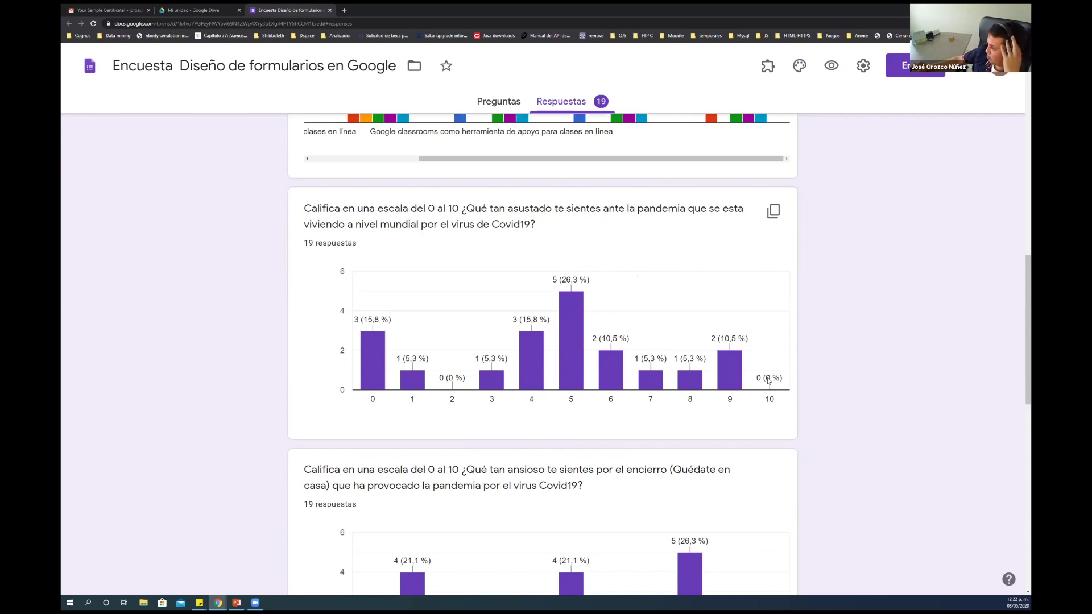
pyautogui.moveTo(377, 359)
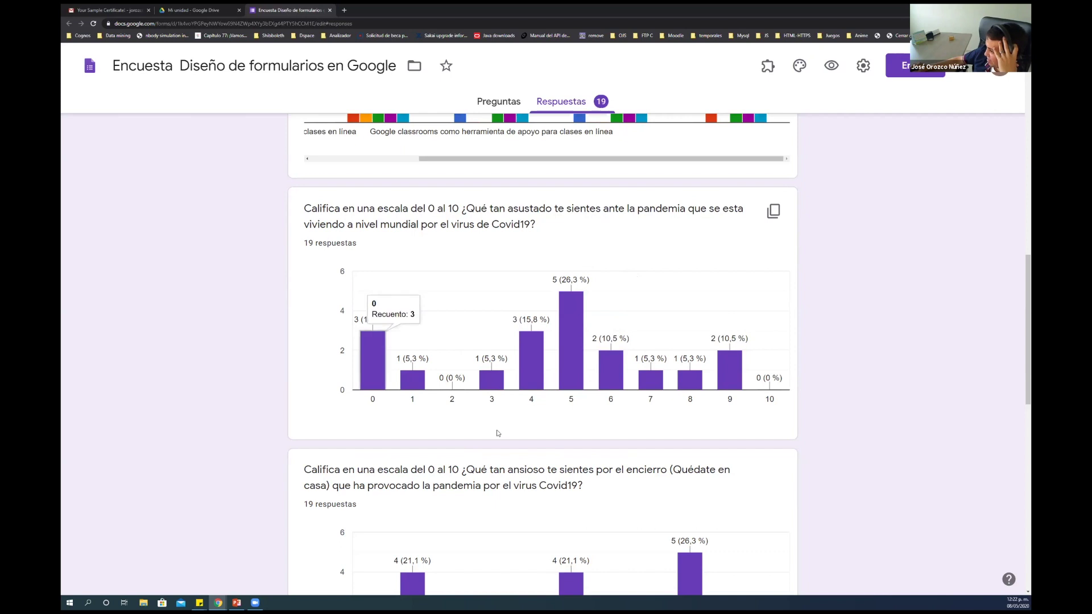
pyautogui.scroll(-2, 503, 435)
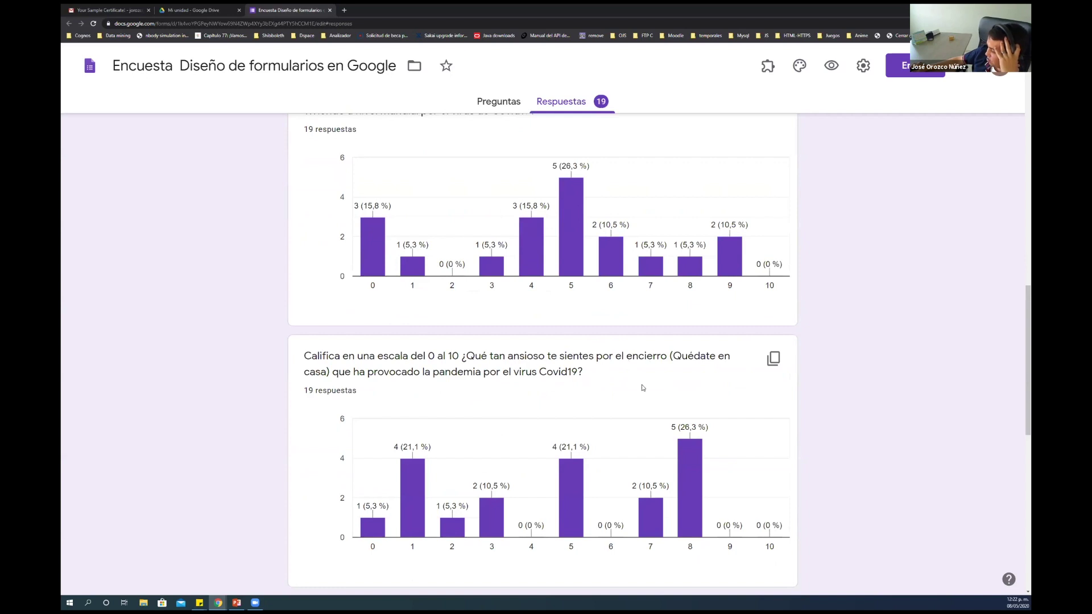
pyautogui.scroll(-1, 643, 387)
pyautogui.scroll(-1, 643, 388)
pyautogui.moveTo(689, 379)
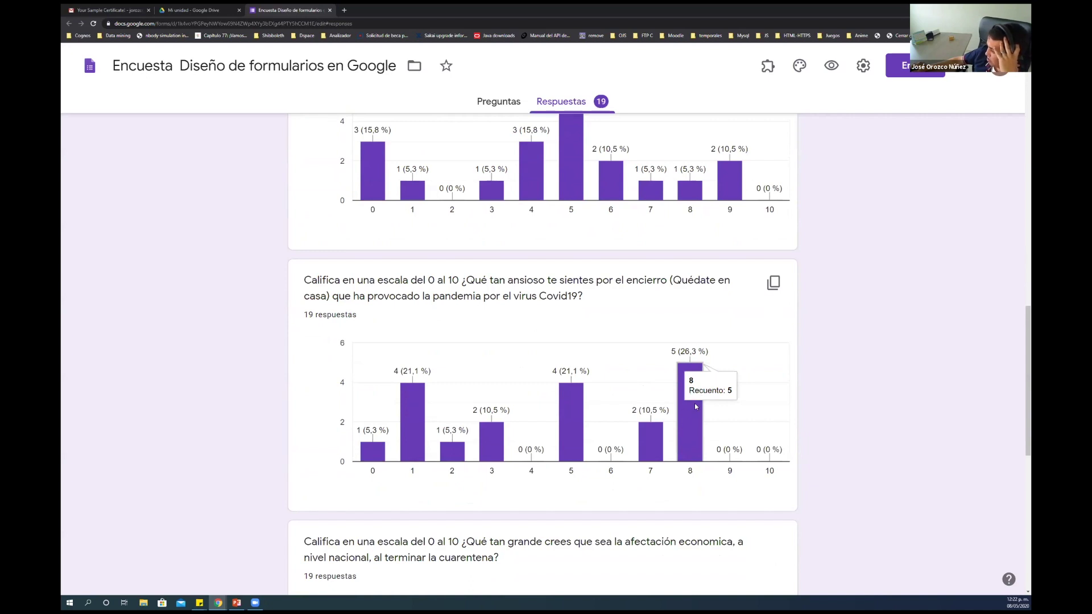
pyautogui.moveTo(648, 444)
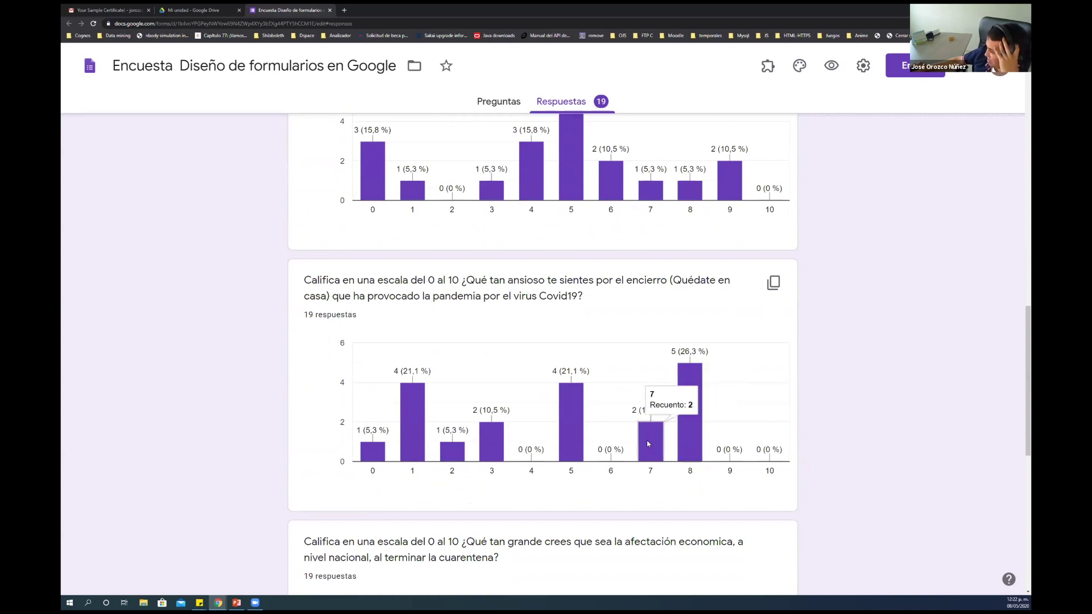
pyautogui.moveTo(571, 395)
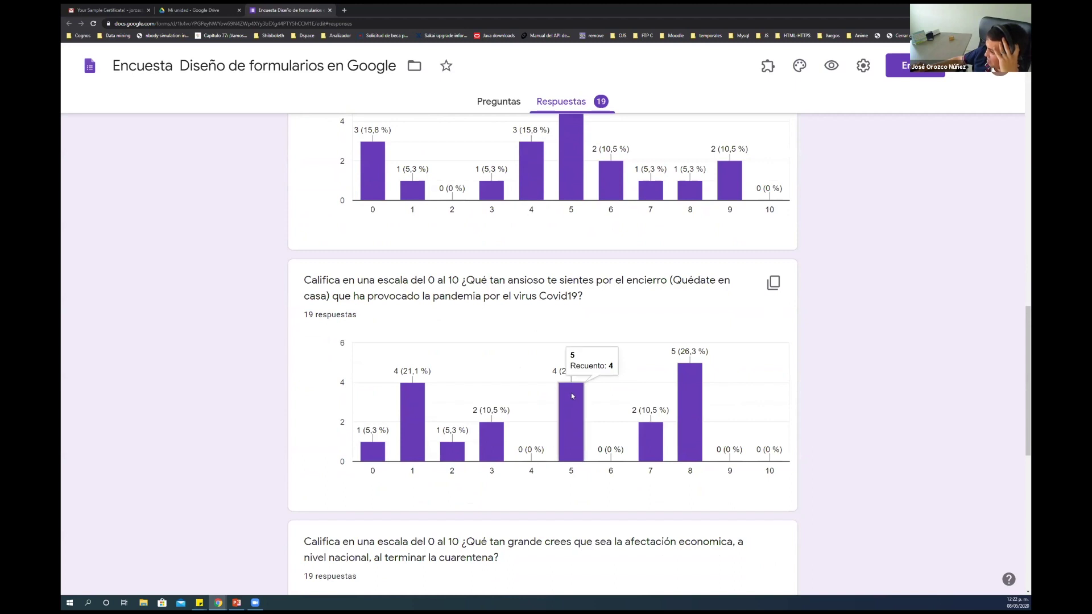
pyautogui.moveTo(420, 404)
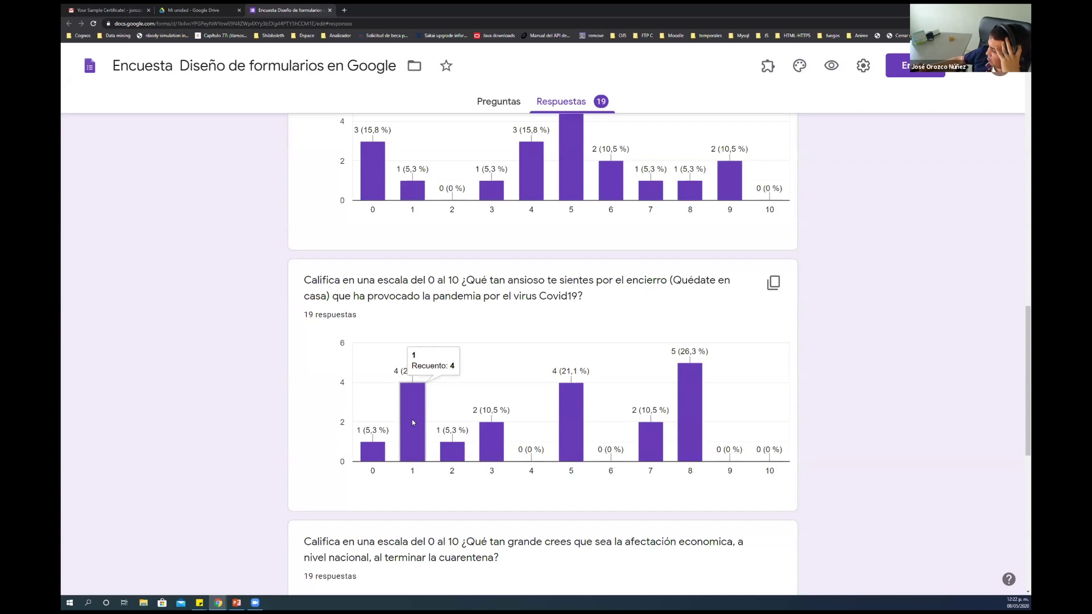
pyautogui.scroll(-5, 412, 419)
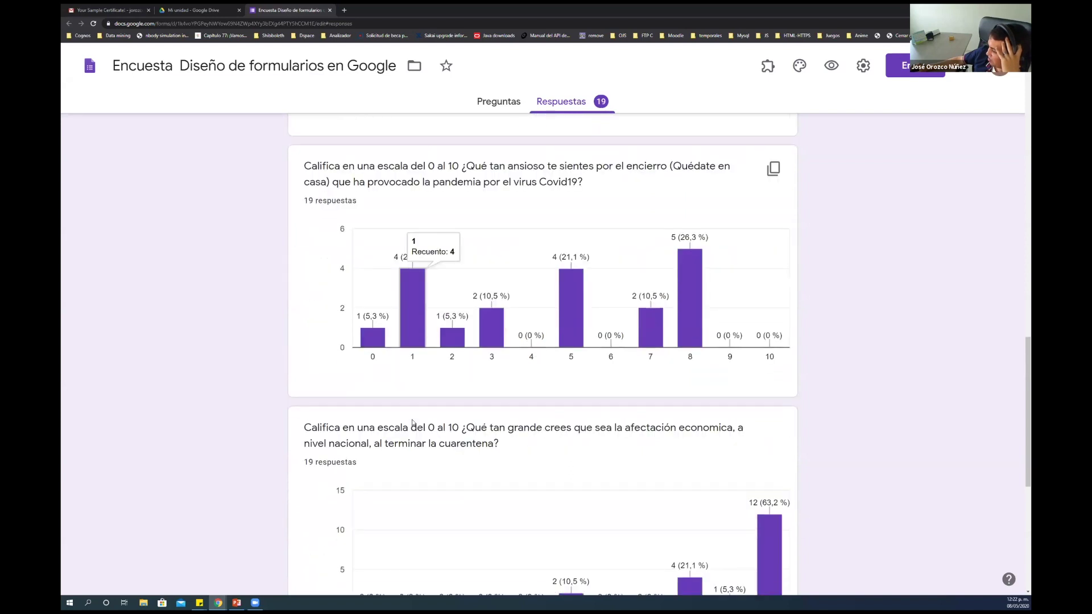
pyautogui.scroll(-2, 414, 422)
pyautogui.scroll(1, 413, 422)
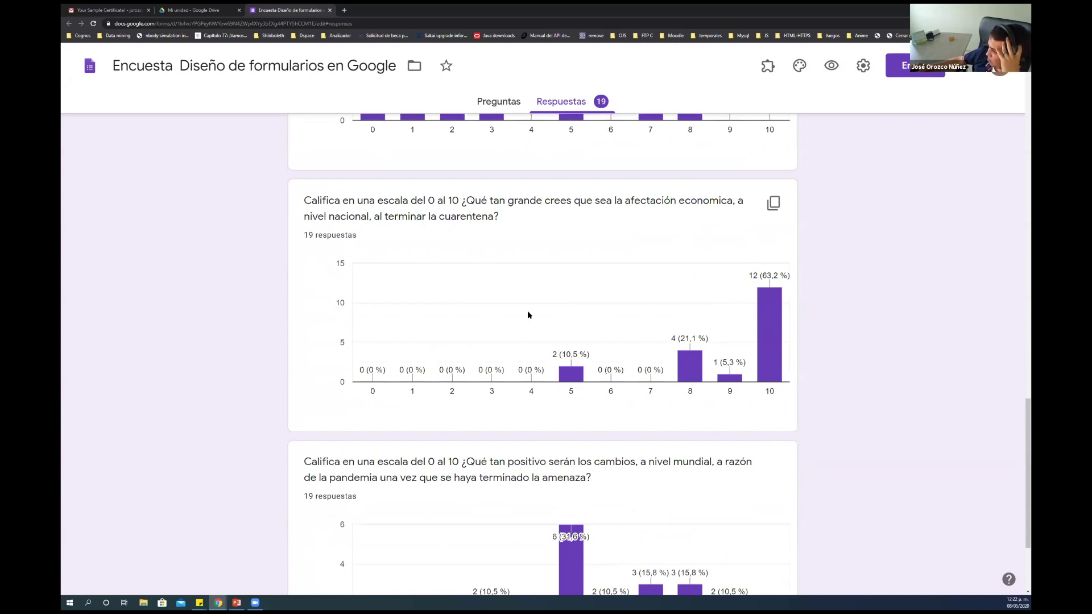
pyautogui.scroll(-3, 527, 310)
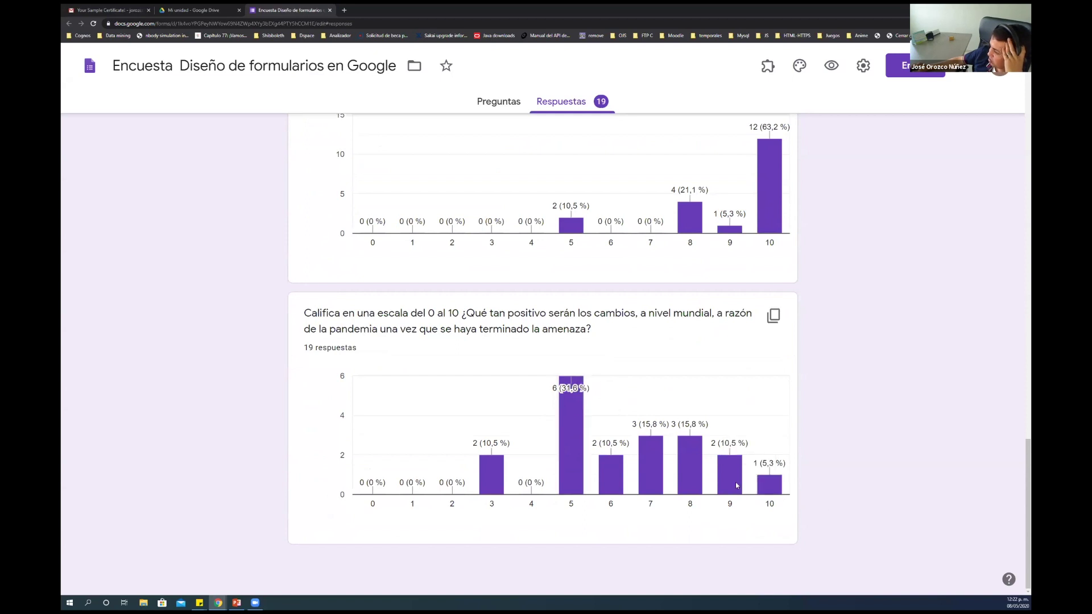
pyautogui.scroll(3, 540, 341)
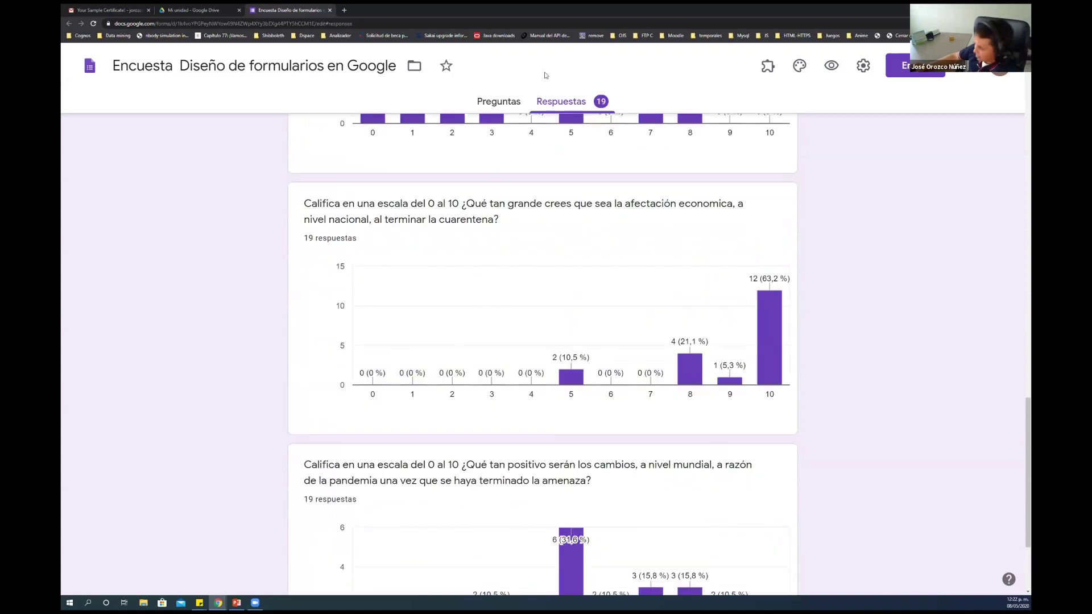
pyautogui.scroll(18, 541, 244)
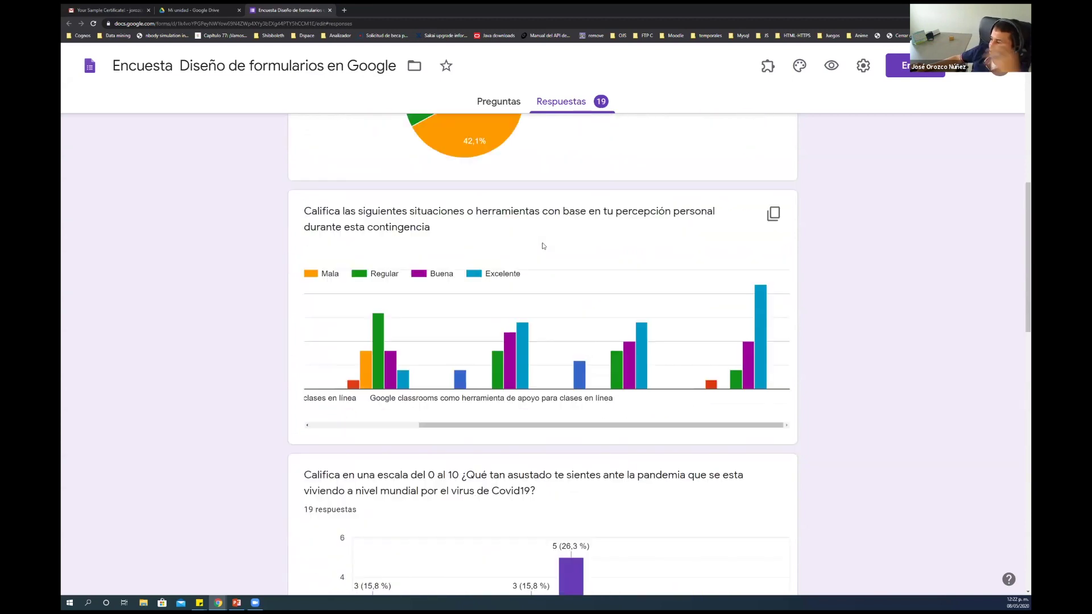
pyautogui.scroll(6, 543, 245)
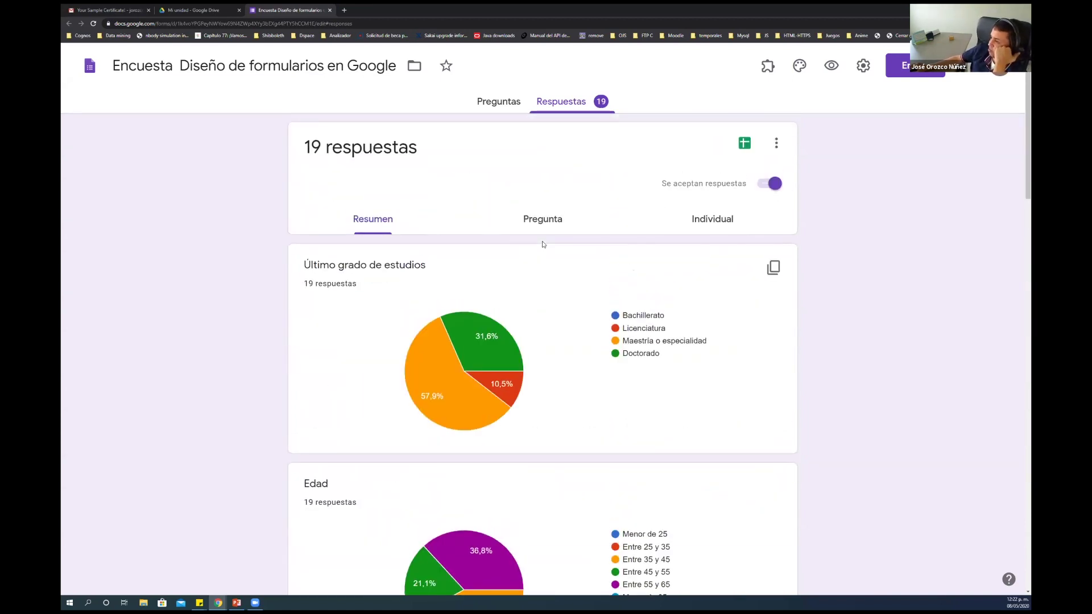
pyautogui.click(540, 221)
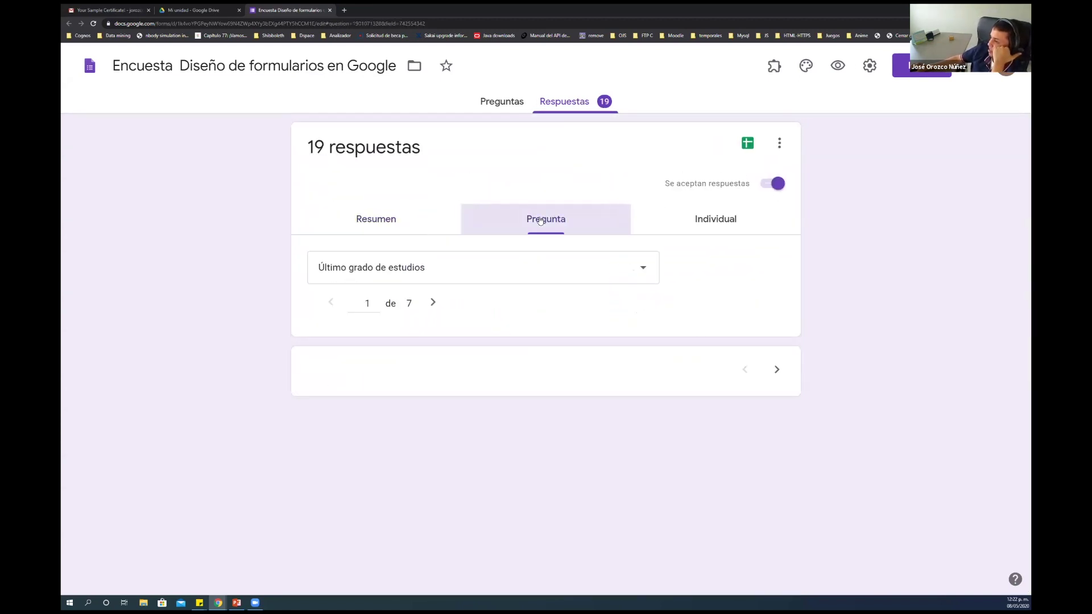
# Step through the per-question responses to the rating grid and back to Edad
pyautogui.scroll(-3, 435, 416)
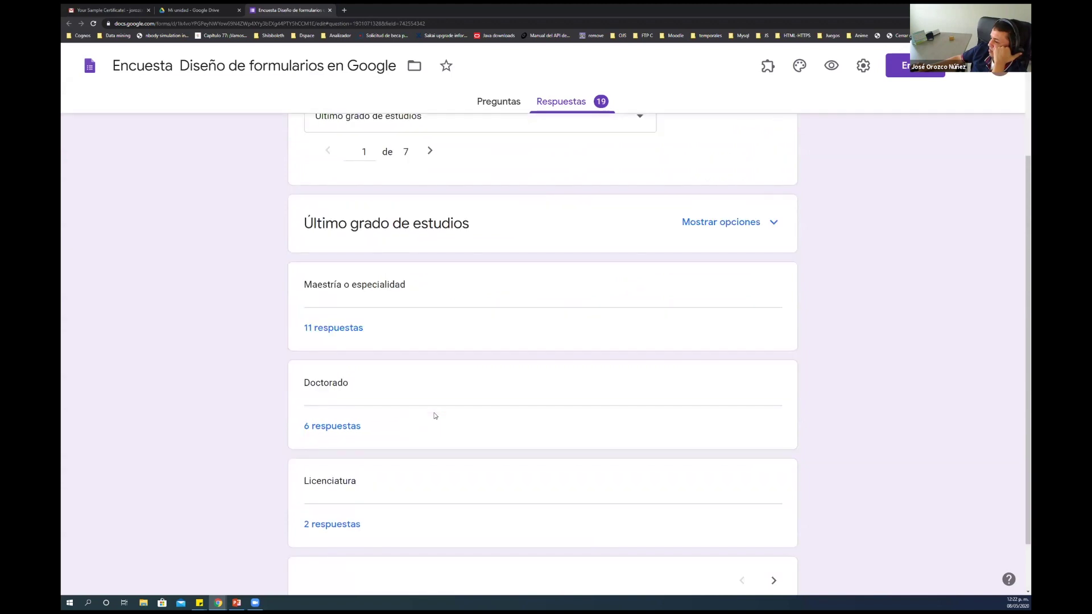
pyautogui.scroll(3, 435, 416)
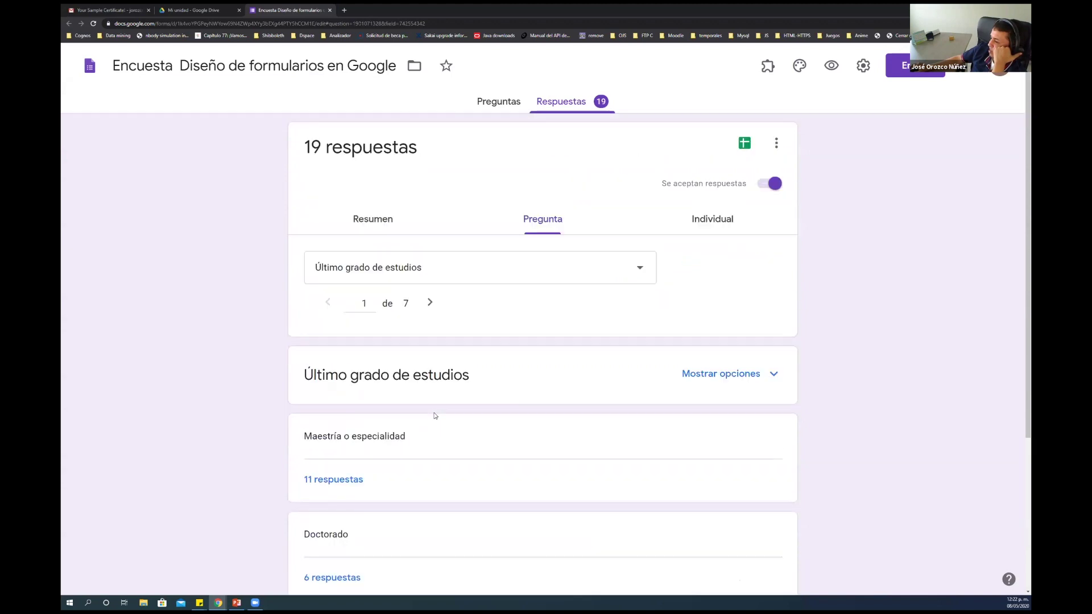
pyautogui.click(429, 304)
pyautogui.click(429, 303)
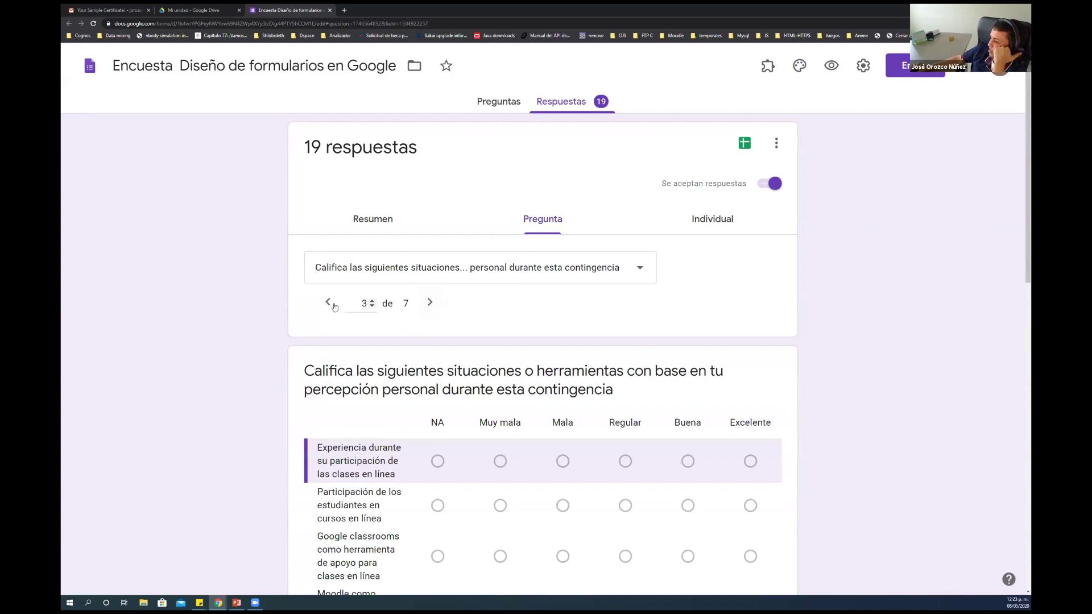
pyautogui.click(332, 304)
# View individual responses starting at response 1 of 19, then open the form settings
pyautogui.click(699, 221)
pyautogui.scroll(-4, 562, 310)
pyautogui.scroll(4, 561, 310)
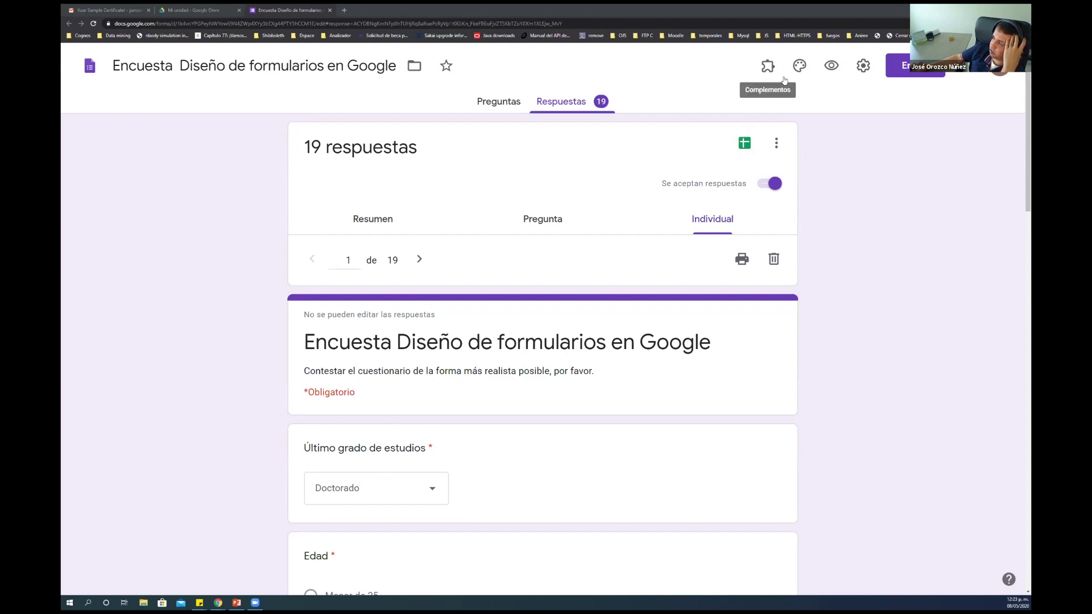
pyautogui.click(863, 67)
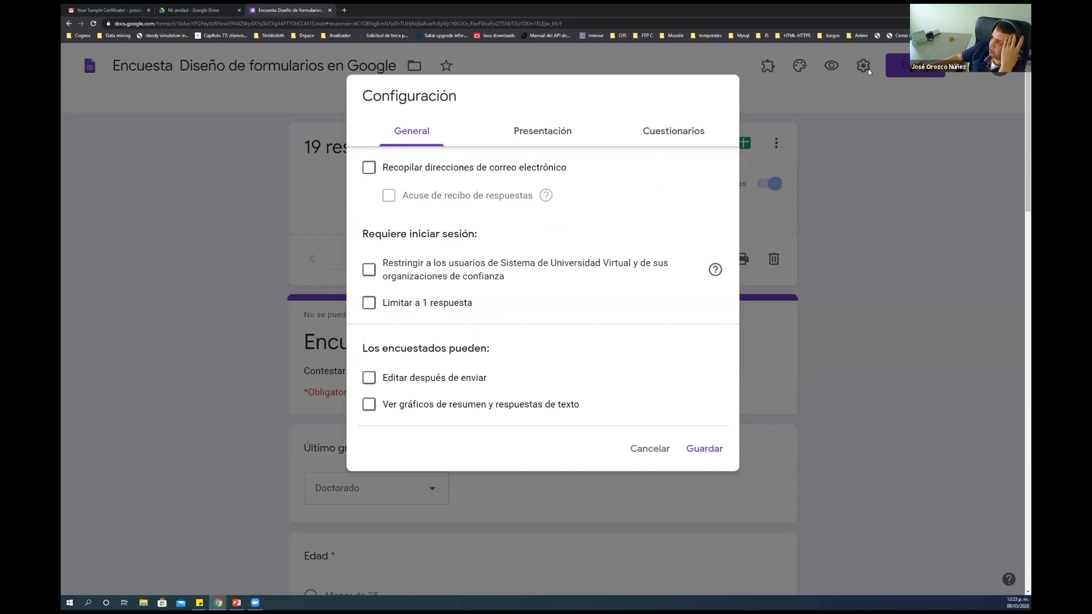
pyautogui.click(642, 449)
pyautogui.click(906, 72)
pyautogui.click(383, 241)
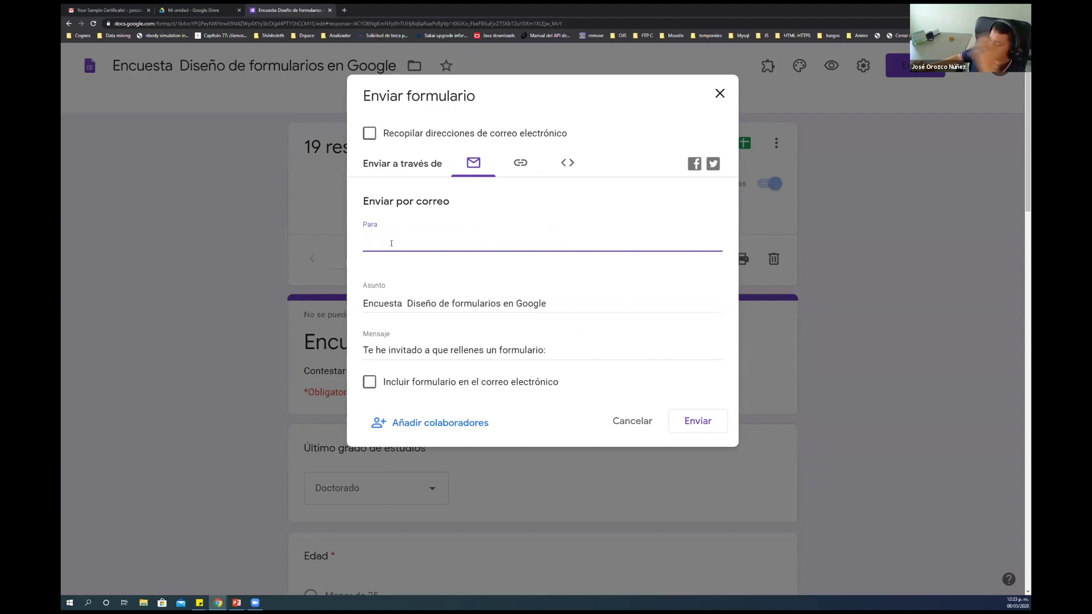
pyautogui.write('joro')
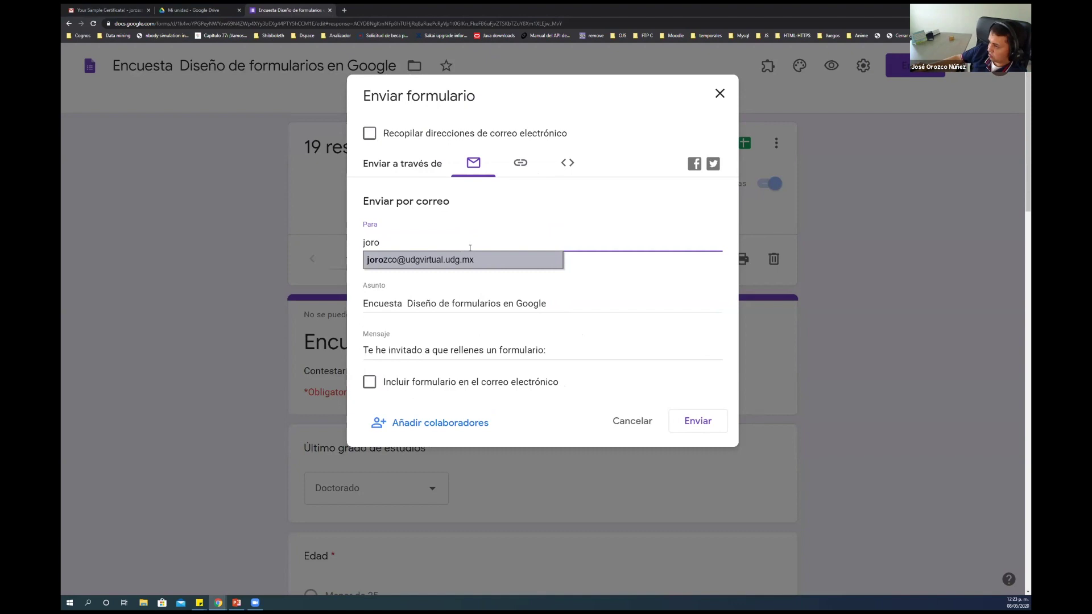
pyautogui.click(461, 265)
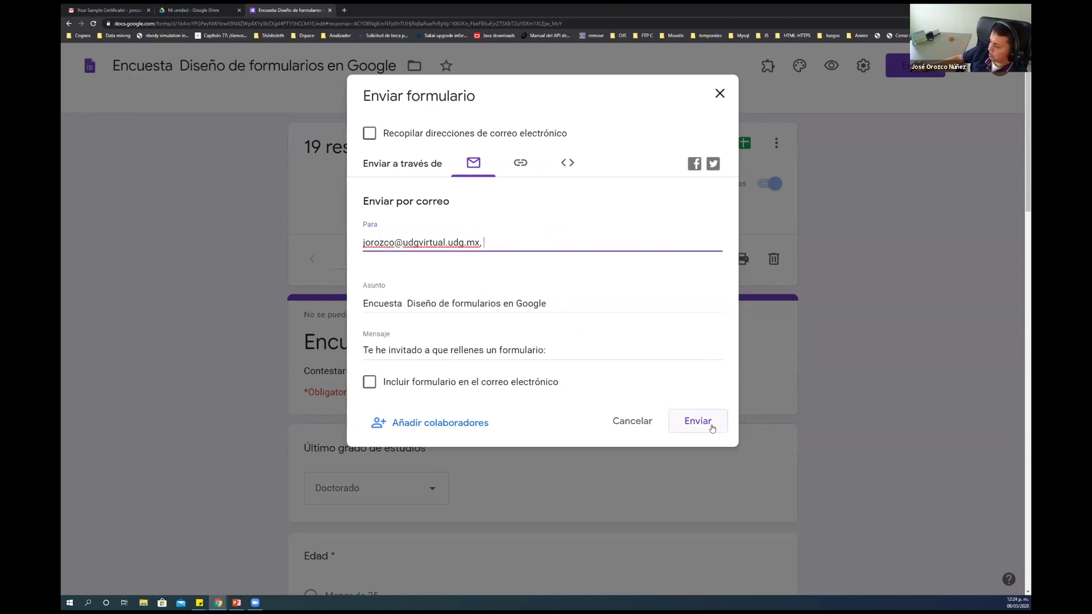
pyautogui.click(630, 424)
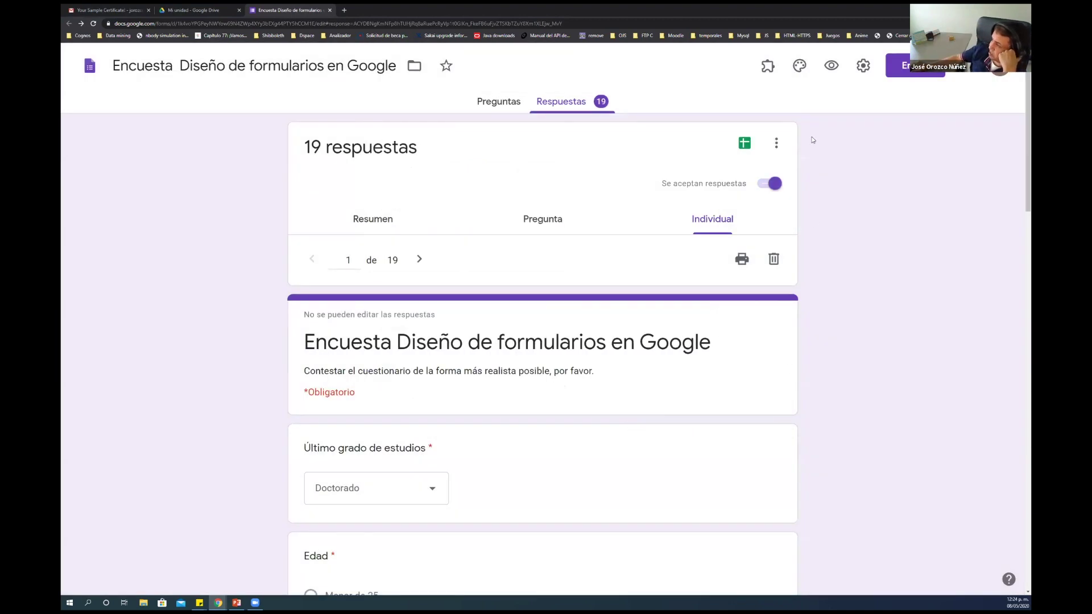
pyautogui.click(766, 66)
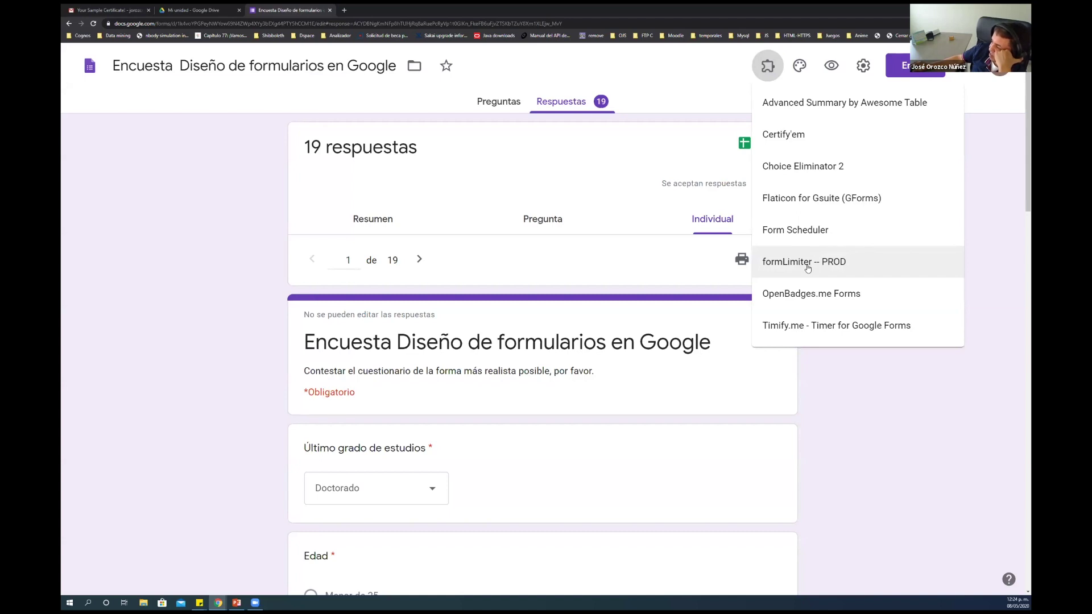
pyautogui.click(822, 377)
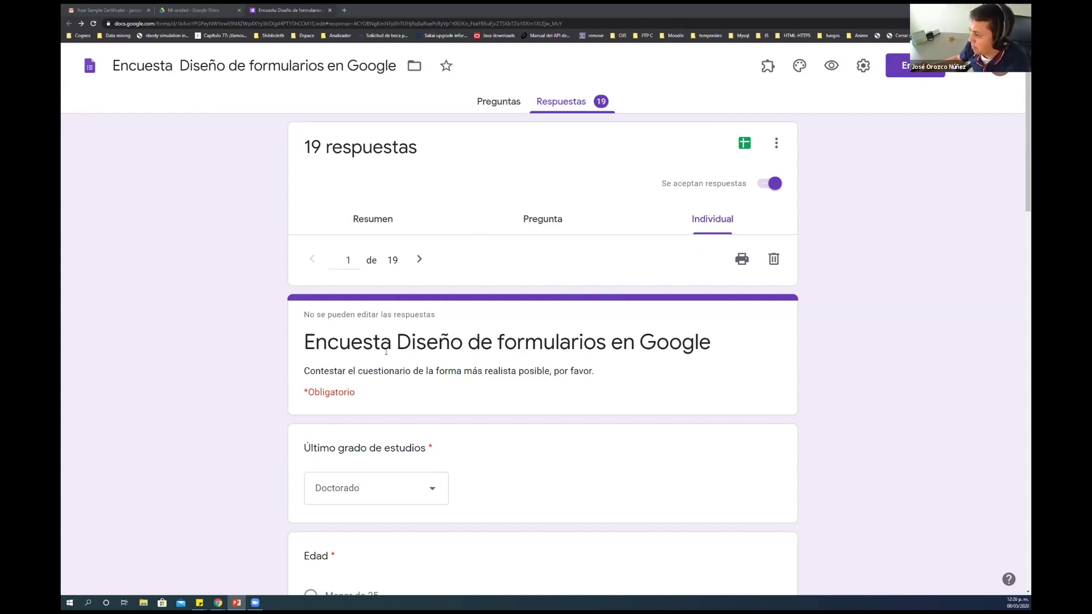
pyautogui.moveTo(307, 341); pyautogui.dragTo(723, 356)
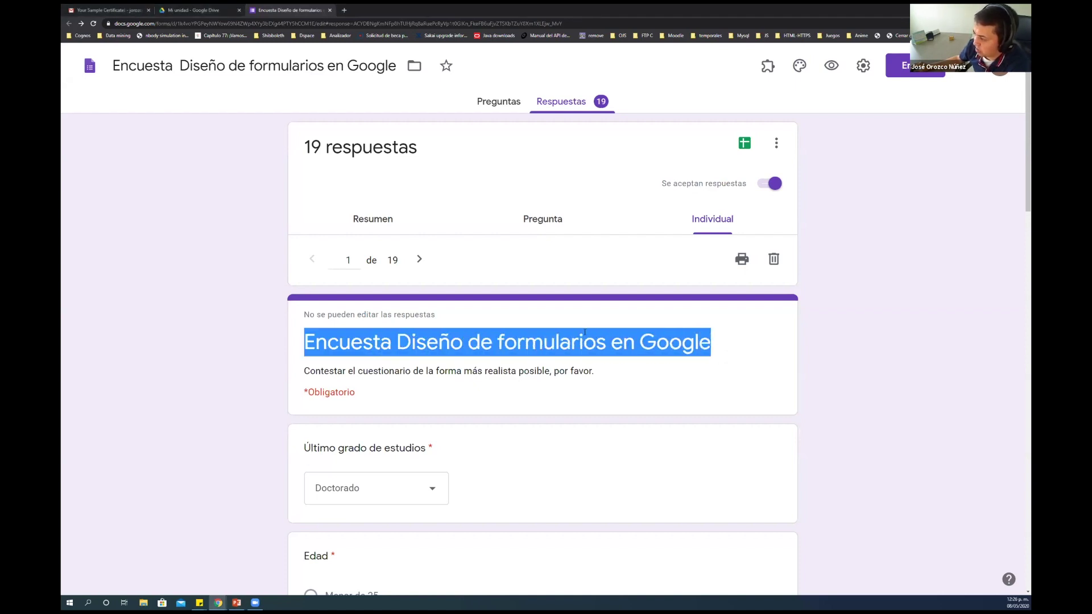
pyautogui.doubleClick(570, 343)
pyautogui.moveTo(305, 341); pyautogui.dragTo(765, 340)
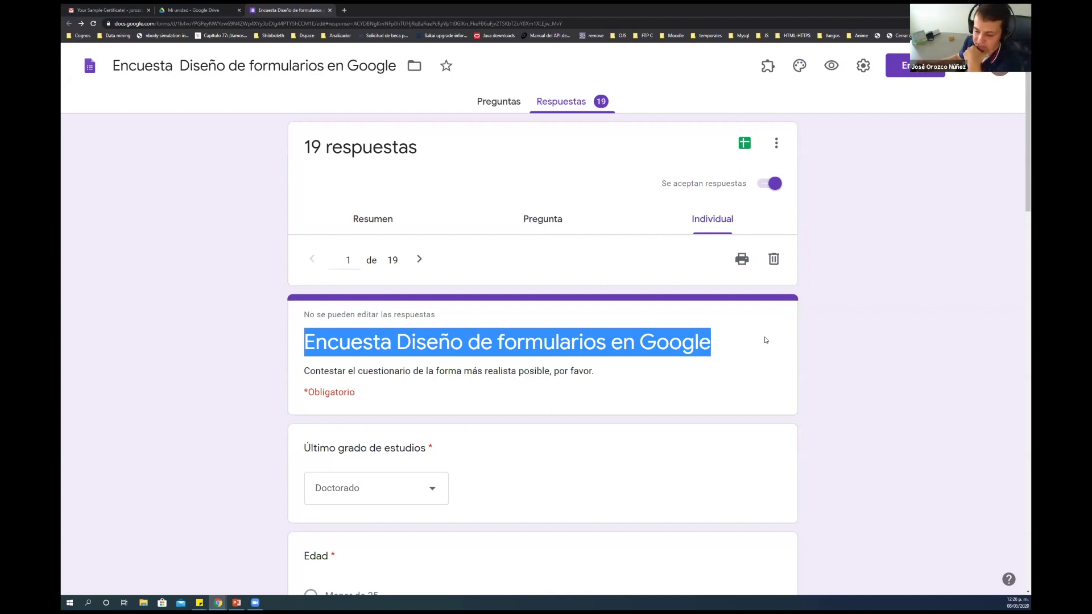
pyautogui.doubleClick(705, 343)
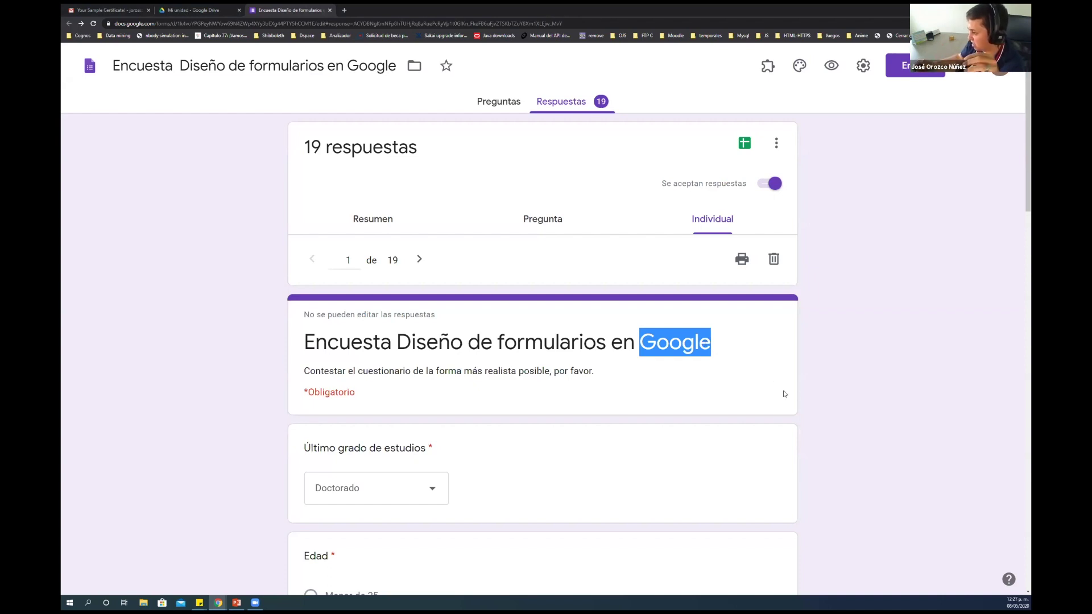
pyautogui.doubleClick(555, 342)
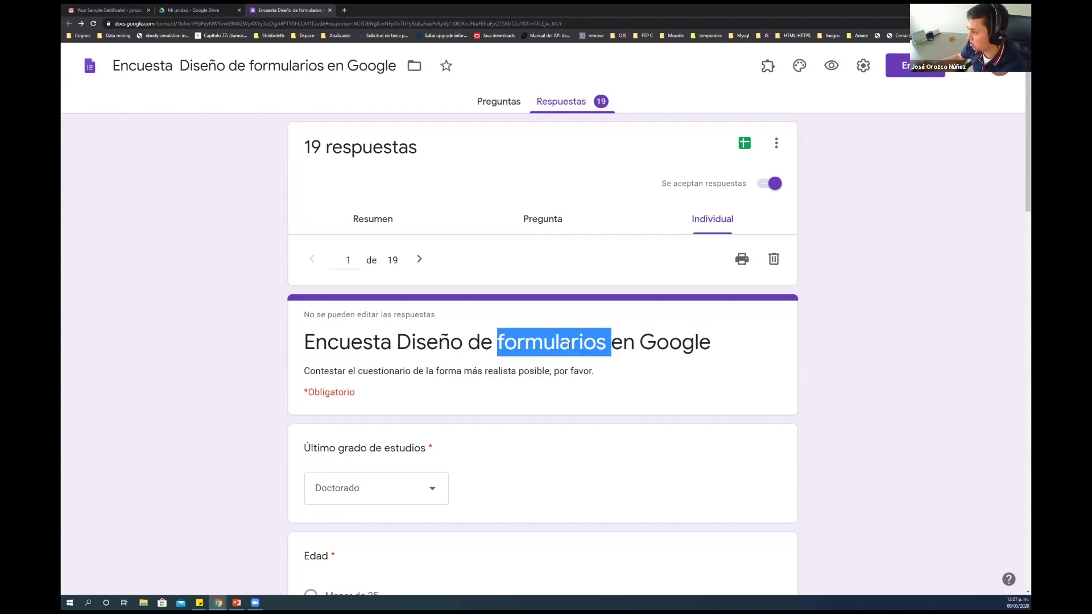
pyautogui.click(399, 328)
pyautogui.doubleClick(338, 342)
pyautogui.doubleClick(428, 343)
pyautogui.click(432, 342)
pyautogui.doubleClick(552, 343)
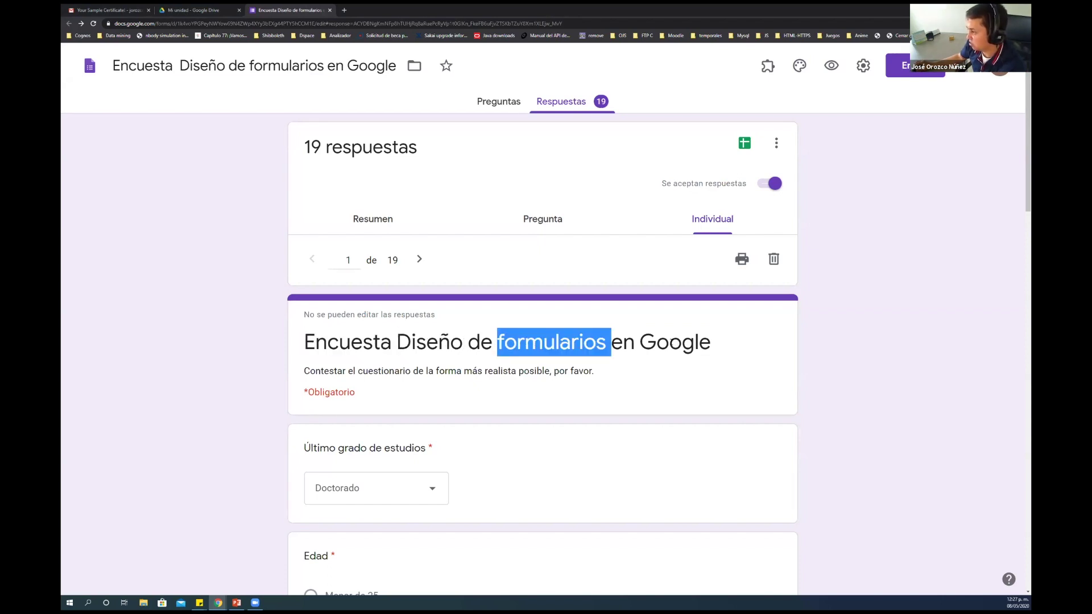
pyautogui.doubleClick(671, 342)
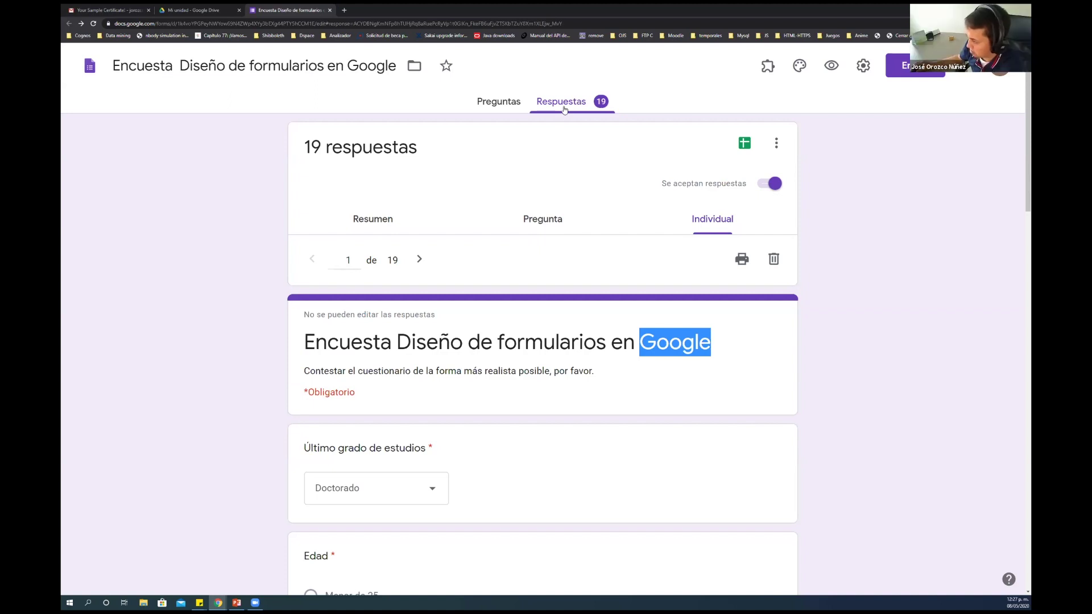
pyautogui.click(821, 182)
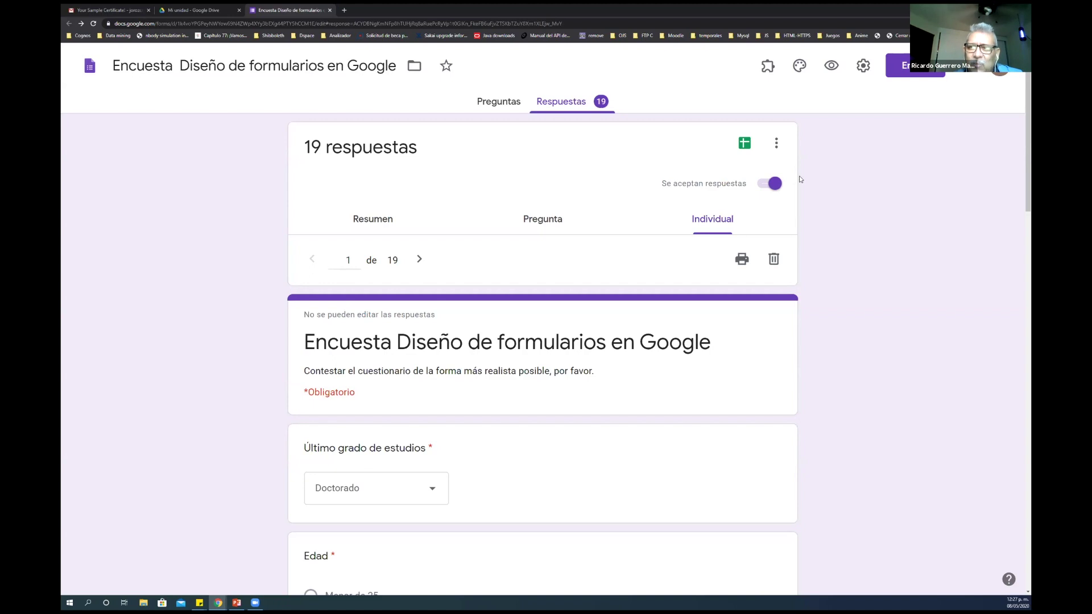
pyautogui.click(499, 99)
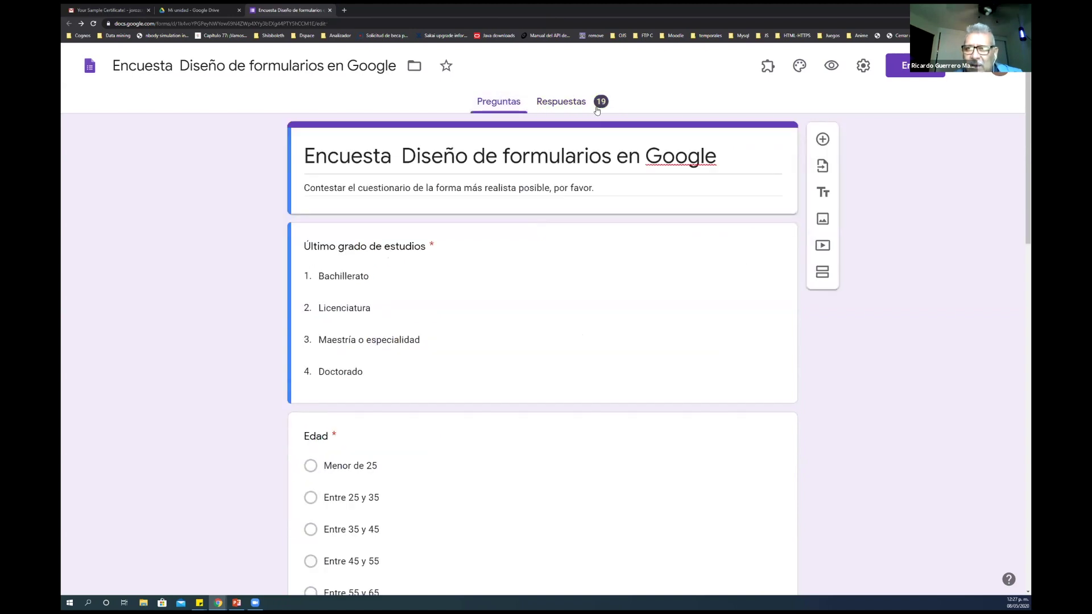
pyautogui.click(597, 111)
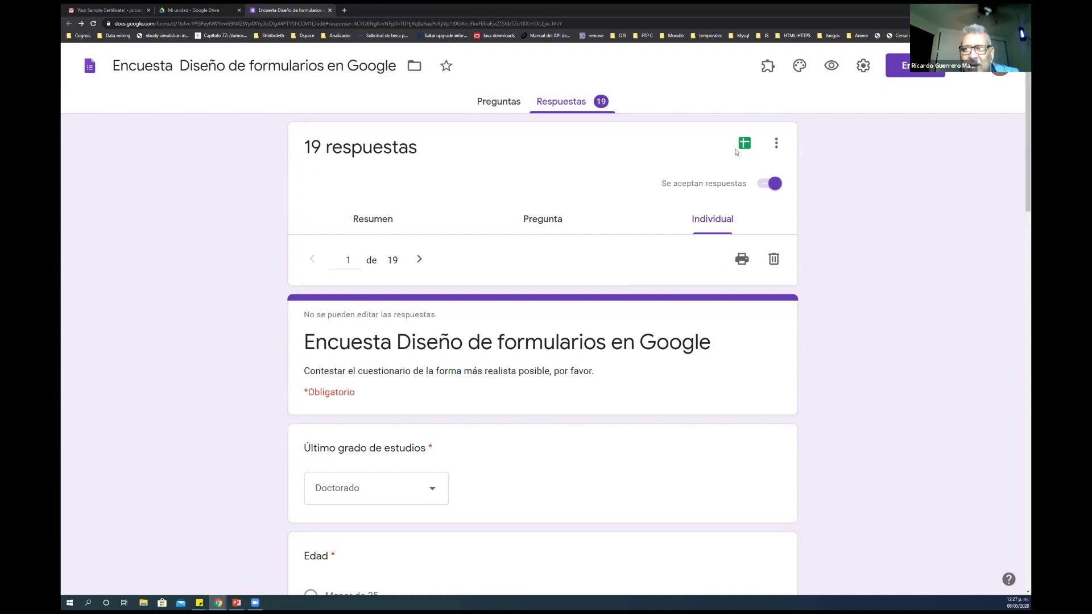
pyautogui.click(860, 64)
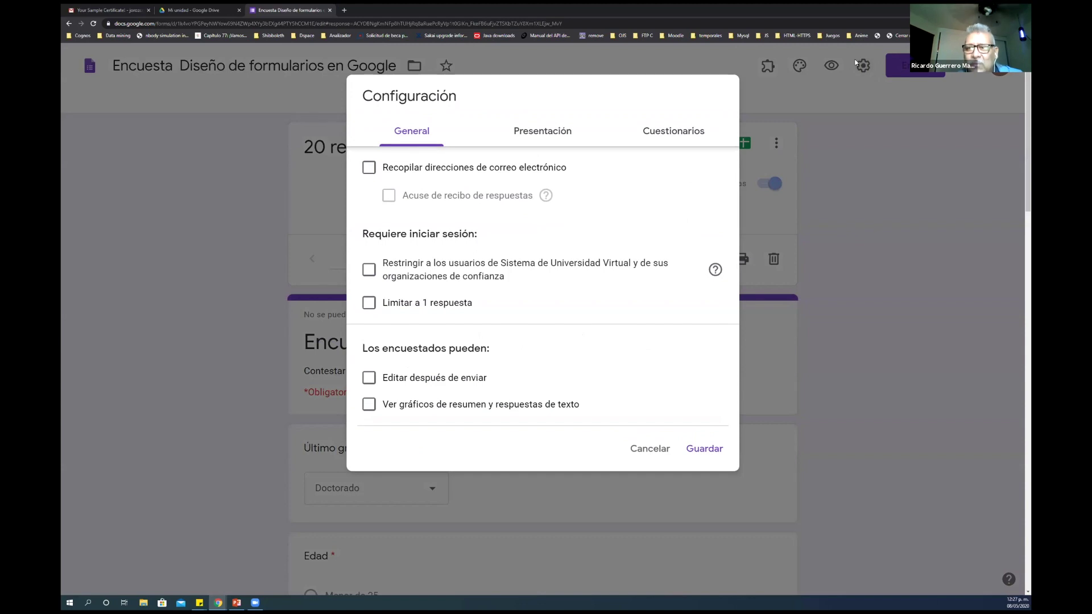
pyautogui.click(642, 454)
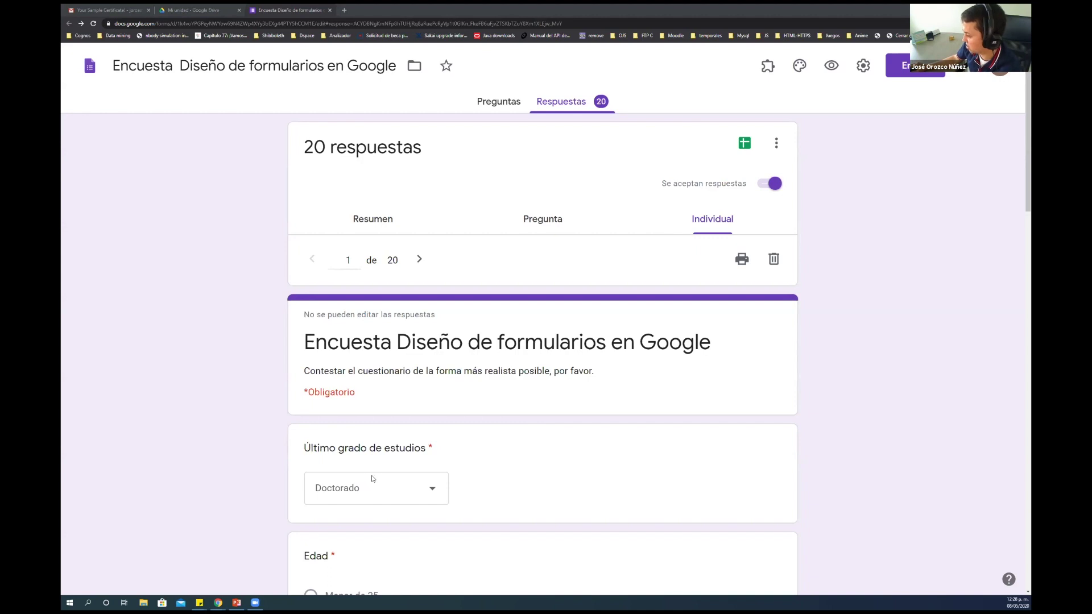
pyautogui.doubleClick(420, 449)
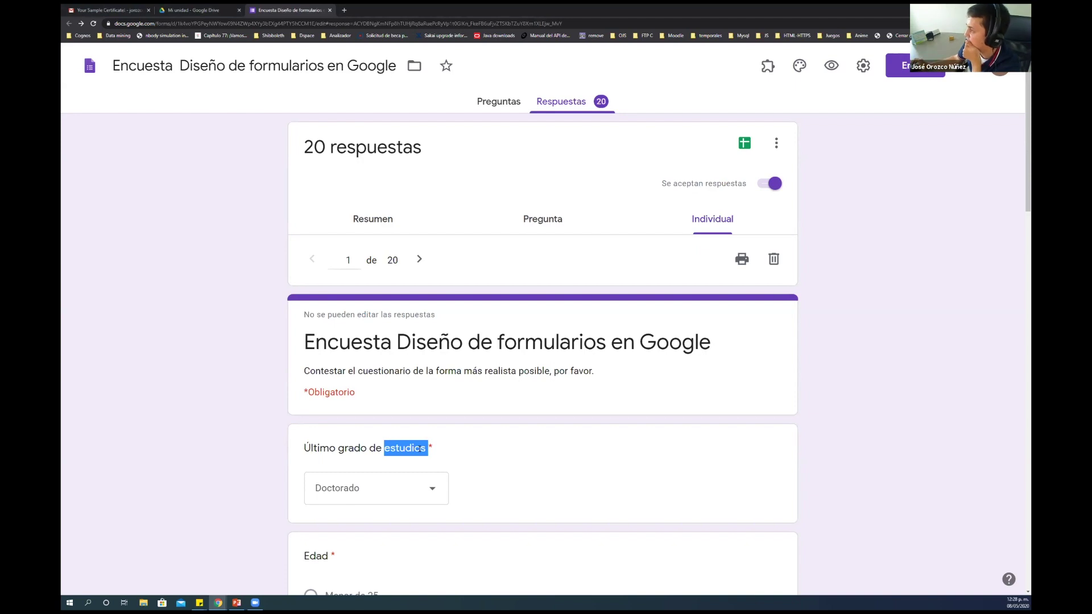
pyautogui.doubleClick(376, 449)
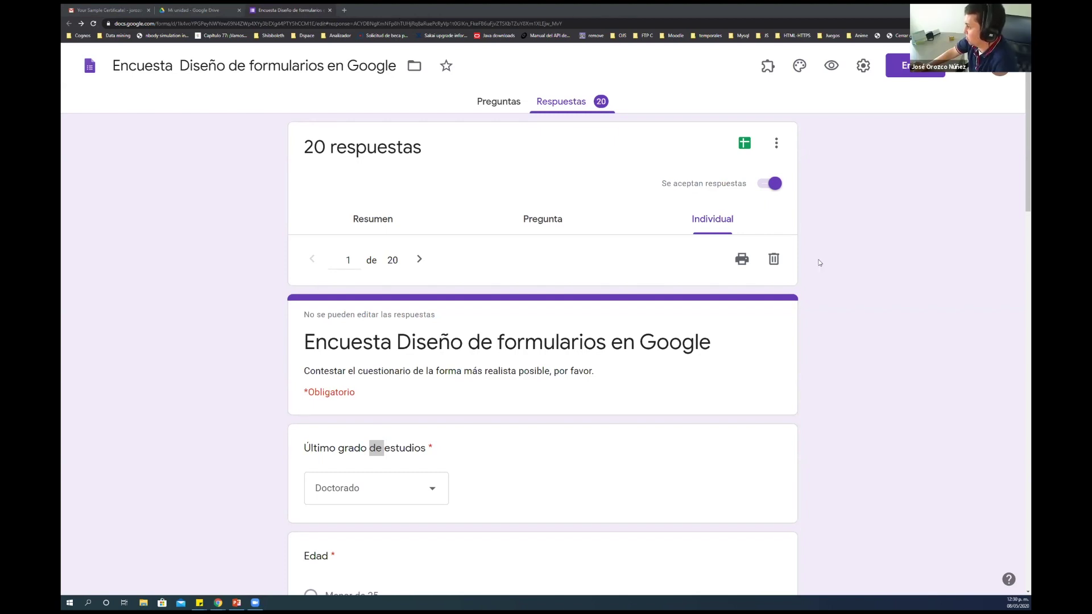
pyautogui.scroll(-20, 819, 262)
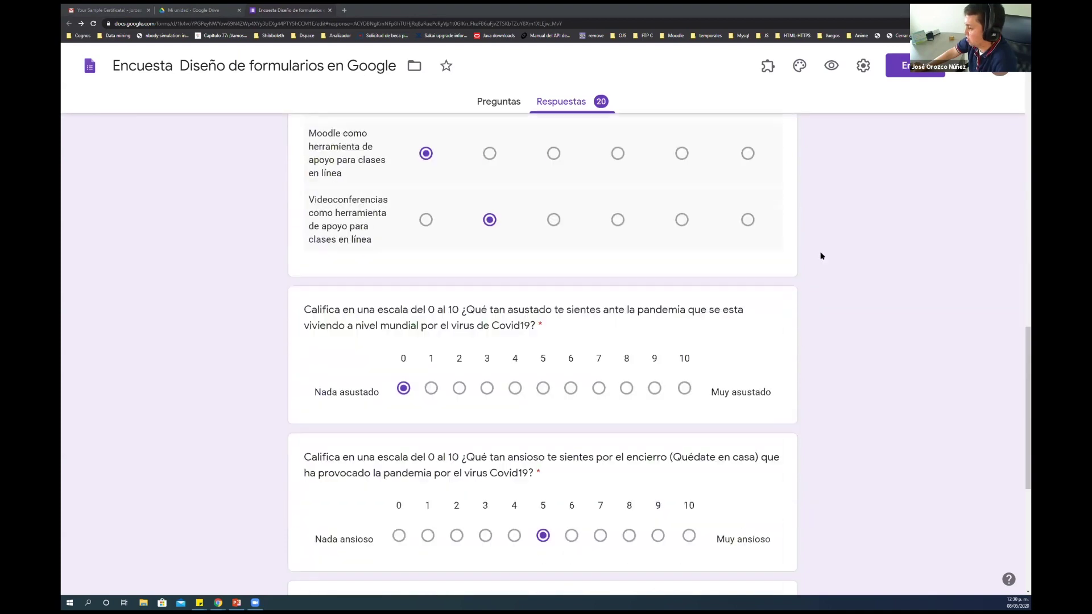
# Launch the Flaticon for Gsuite (GForms) add-on icon panel from the add-ons menu
pyautogui.scroll(18, 821, 246)
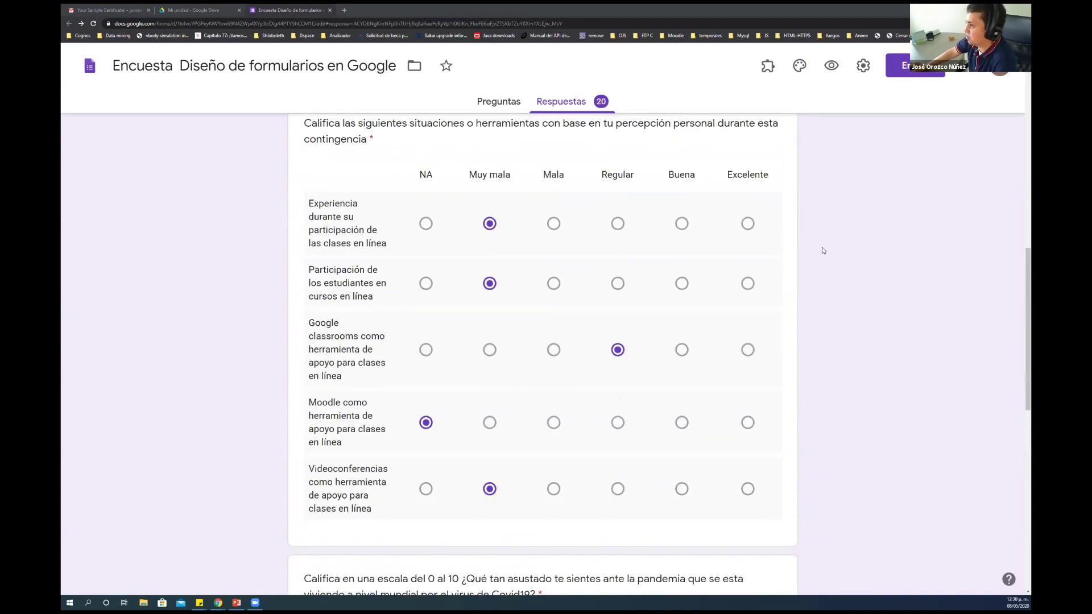
pyautogui.click(767, 66)
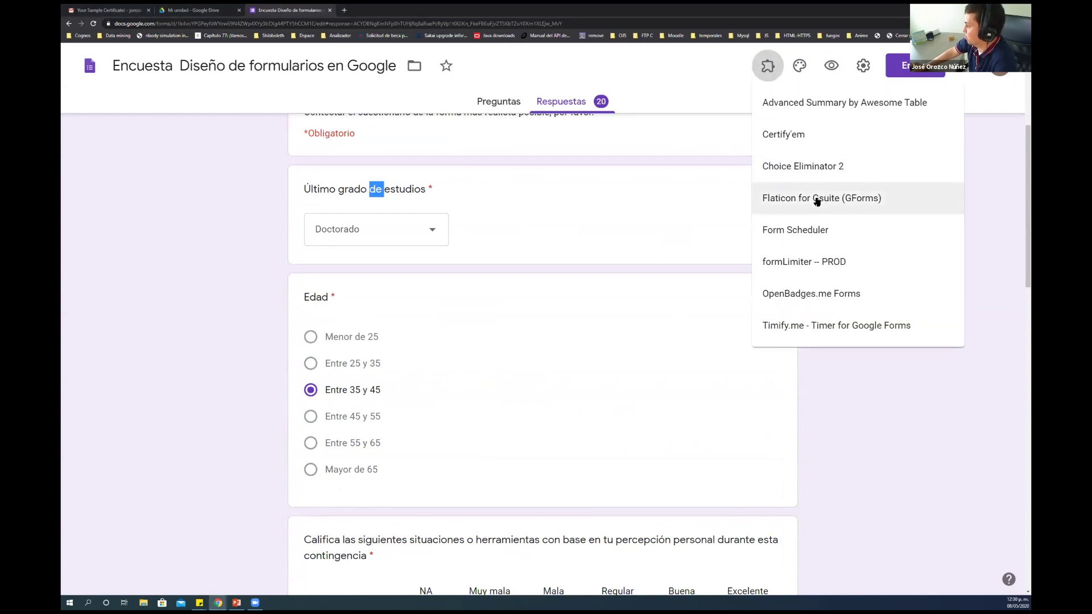
pyautogui.click(815, 199)
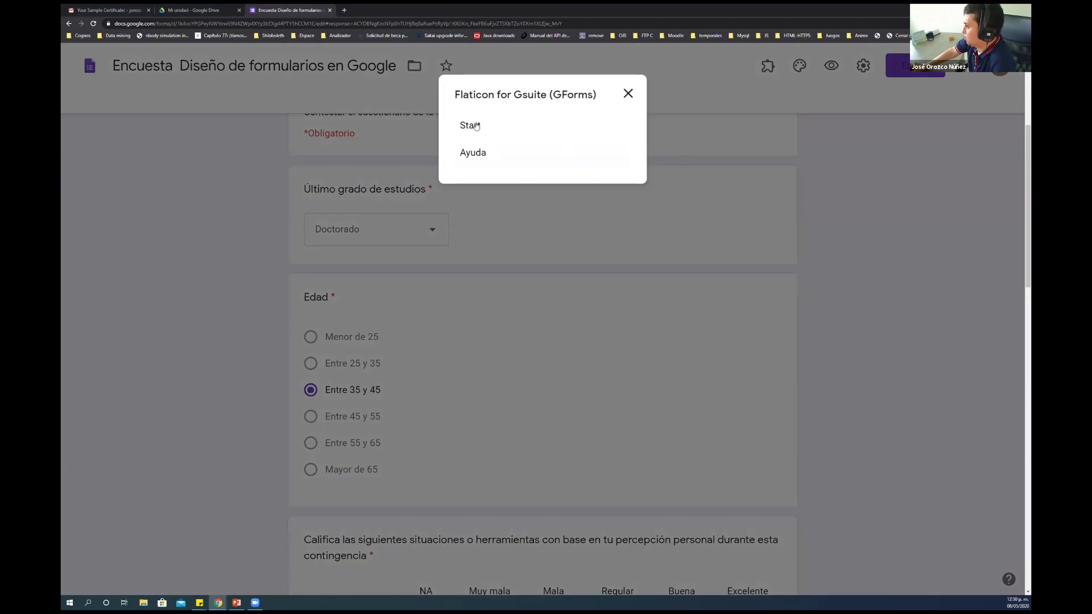
pyautogui.click(477, 125)
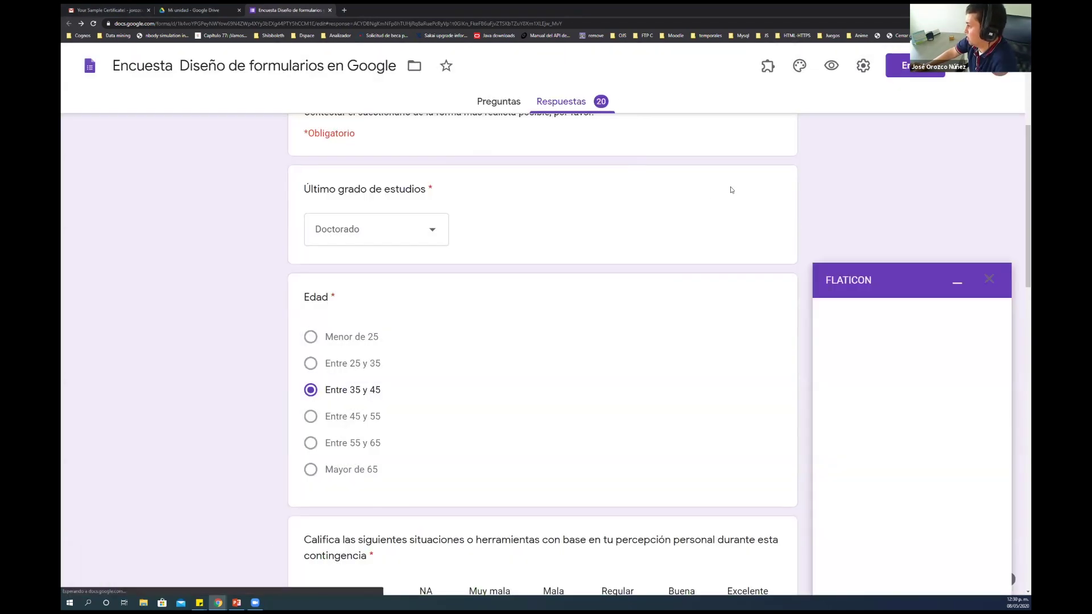
# Insert the blue Twitter bird icon into the form at 128 px
pyautogui.scroll(-5, 937, 407)
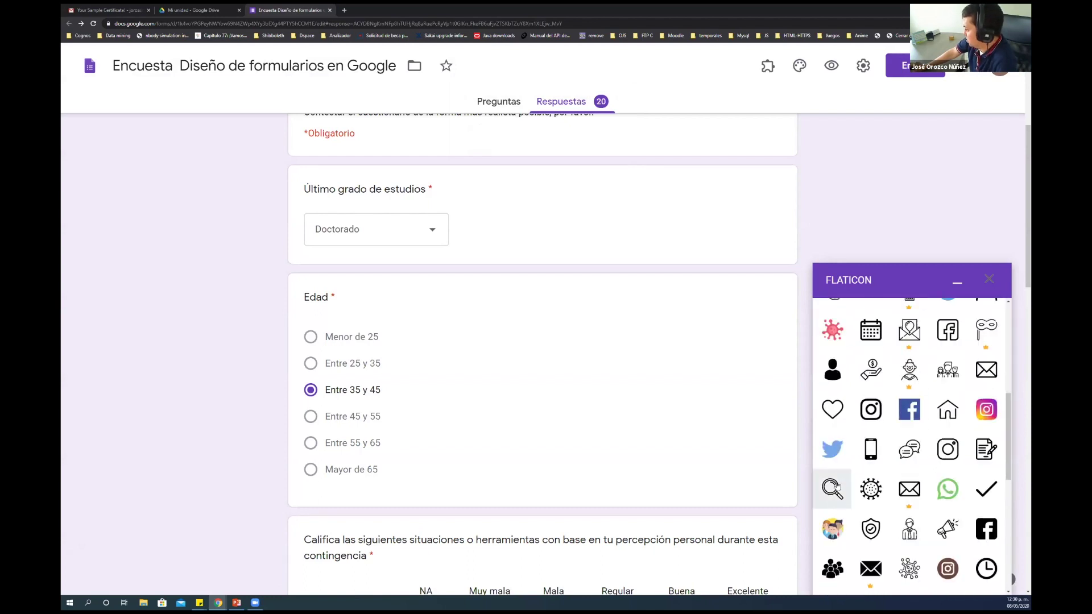
pyautogui.click(842, 454)
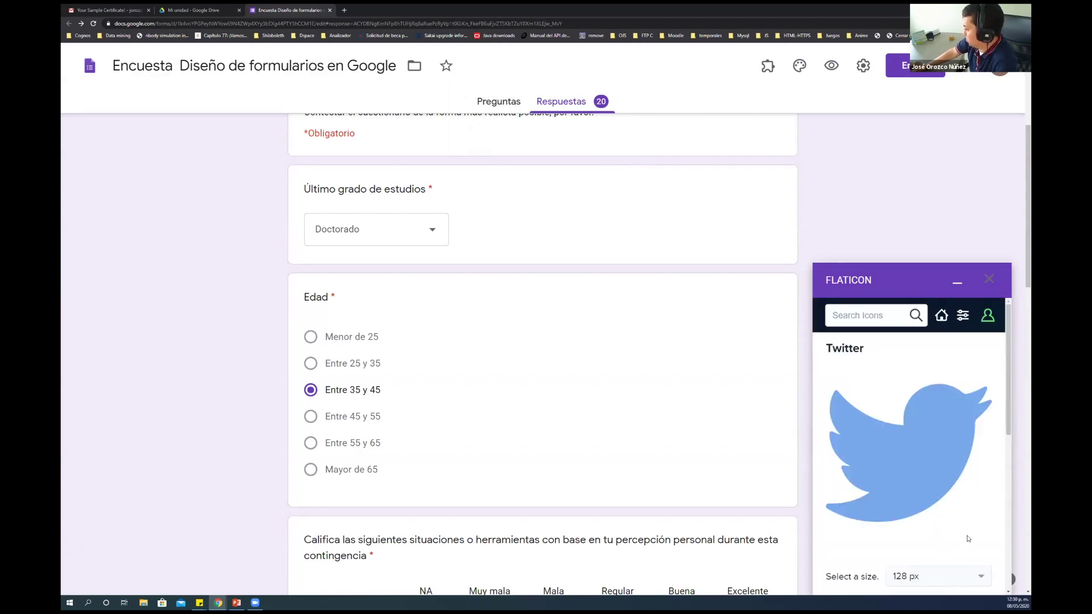
pyautogui.scroll(-3, 947, 423)
pyautogui.click(915, 423)
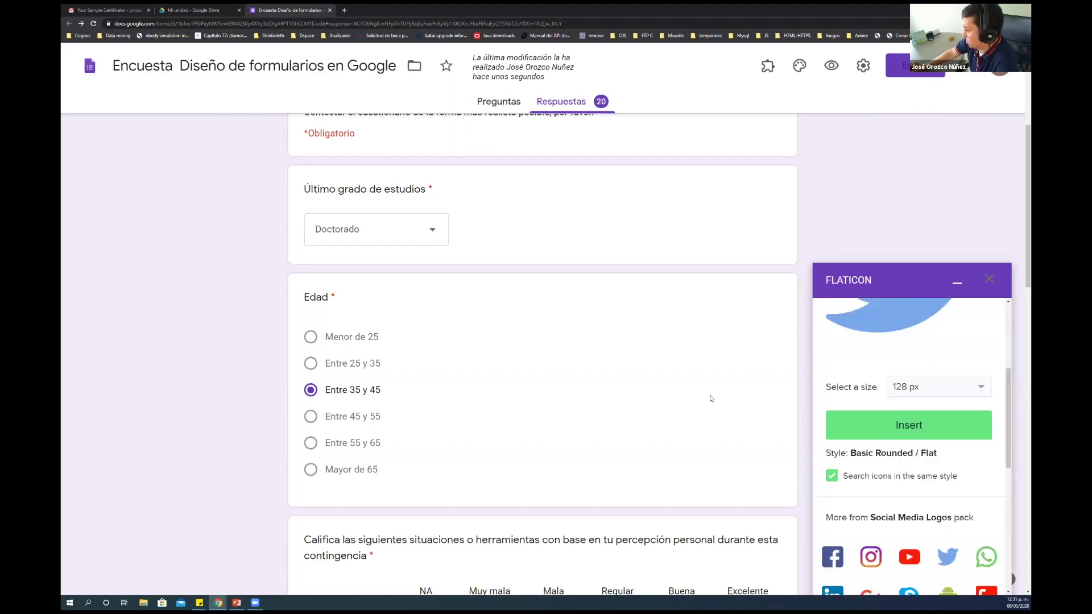
pyautogui.scroll(-15, 711, 398)
pyautogui.scroll(3, 711, 392)
pyautogui.scroll(15, 711, 392)
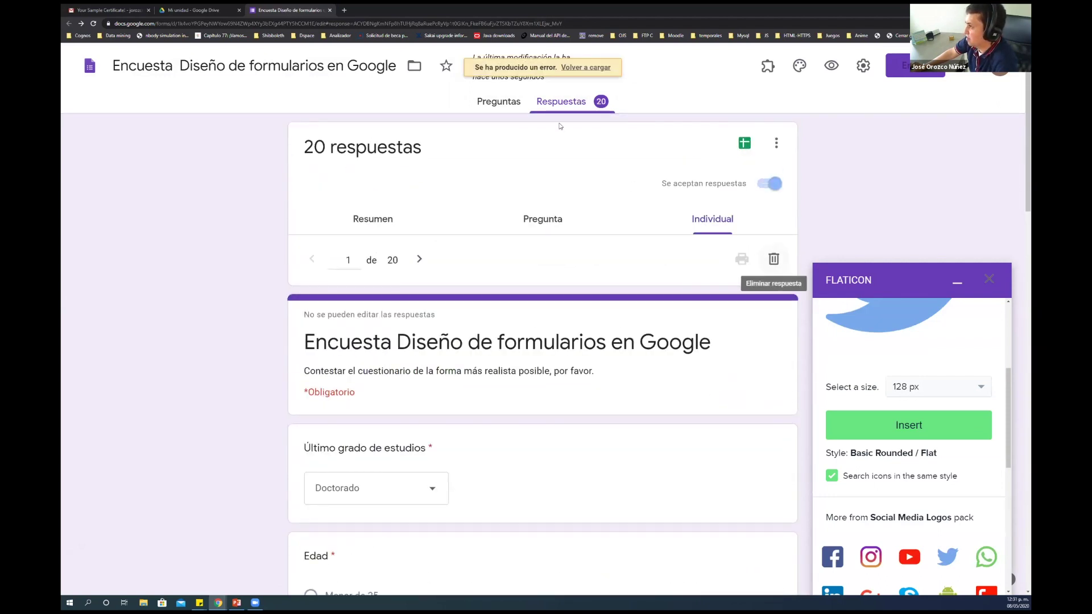
pyautogui.click(499, 101)
# Select the new 'Título de la imagen' item and reload the form via Volver a cargar
pyautogui.scroll(-20, 560, 287)
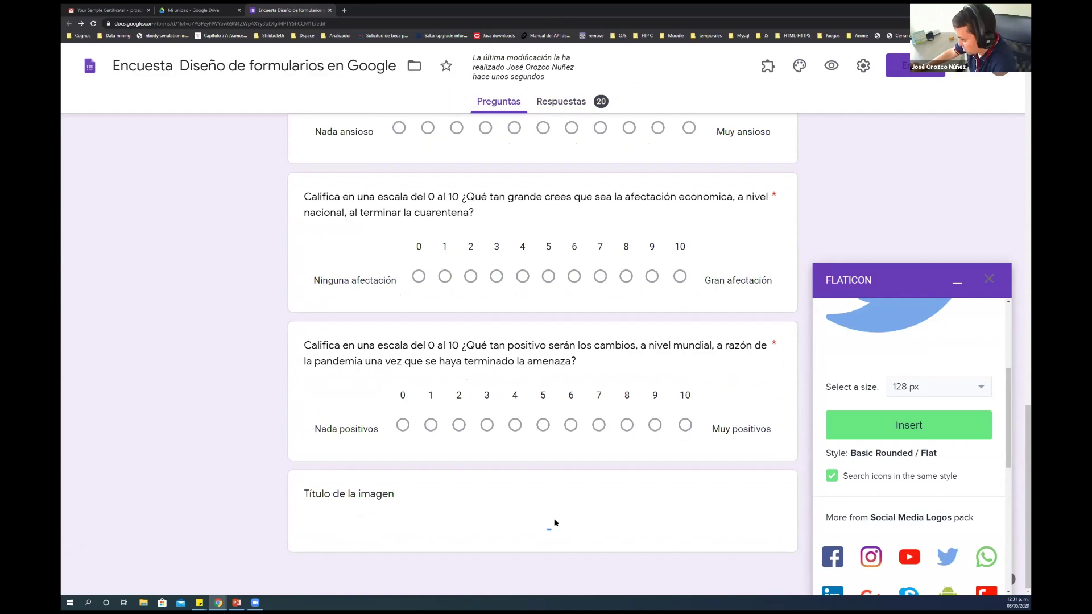
pyautogui.click(548, 517)
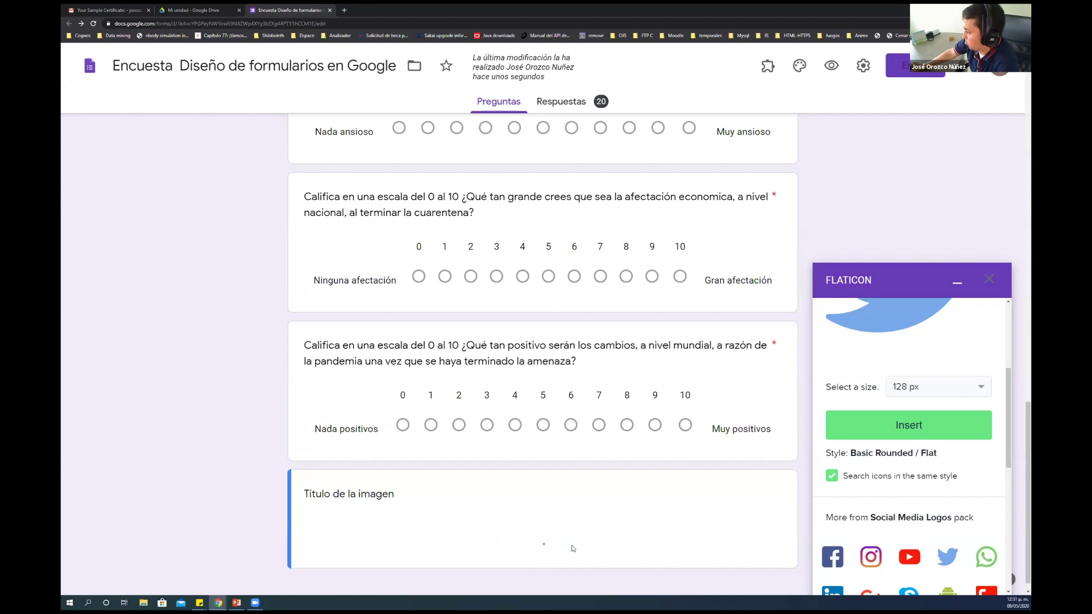
pyautogui.scroll(2, 313, 503)
pyautogui.moveTo(341, 511); pyautogui.dragTo(299, 392)
pyautogui.scroll(15, 300, 392)
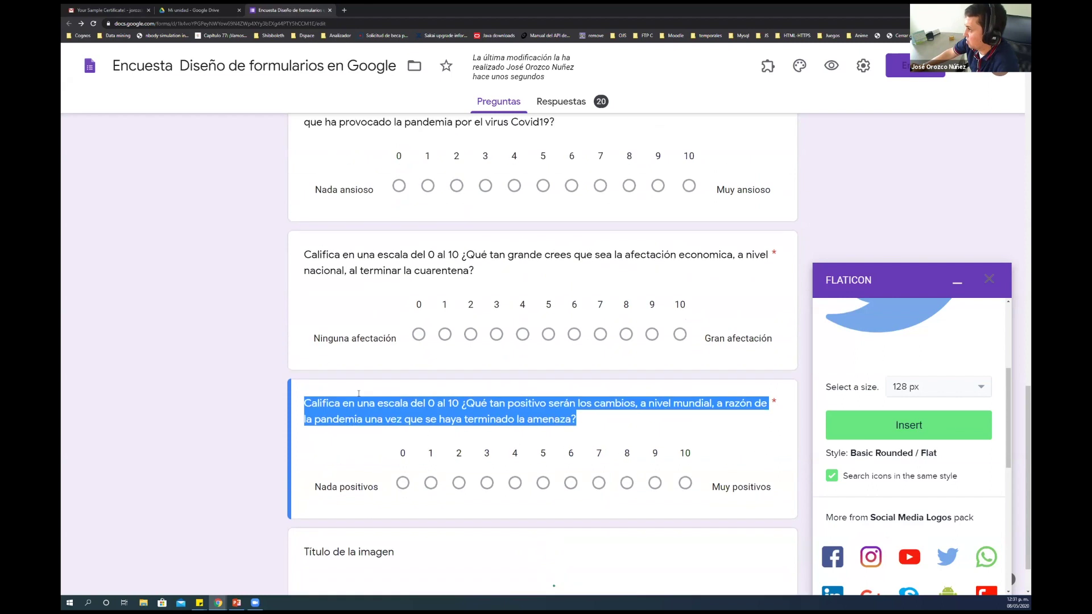
pyautogui.scroll(4, 364, 388)
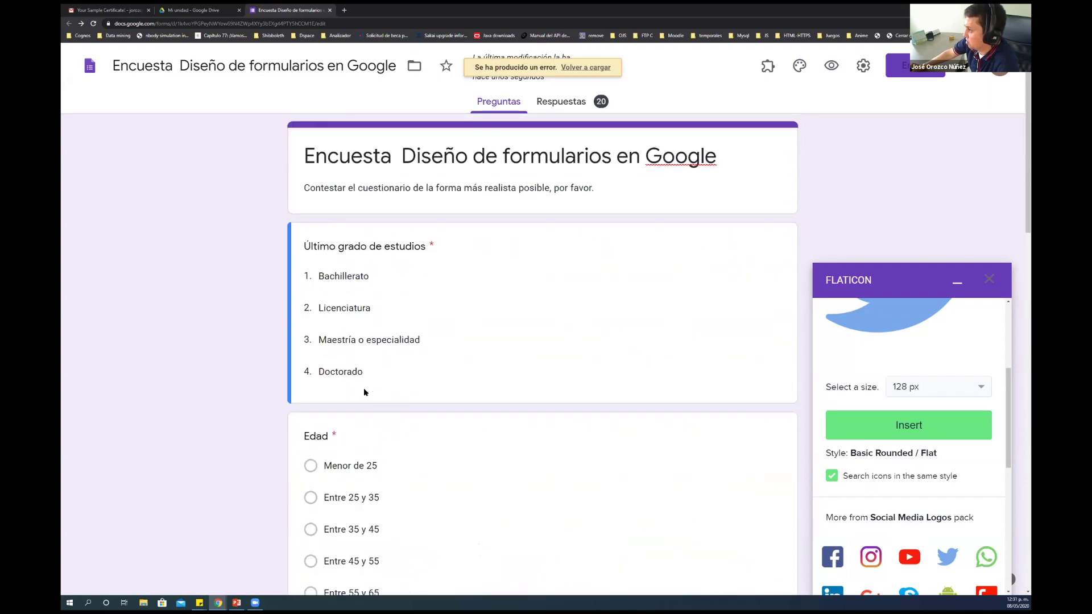
pyautogui.click(591, 69)
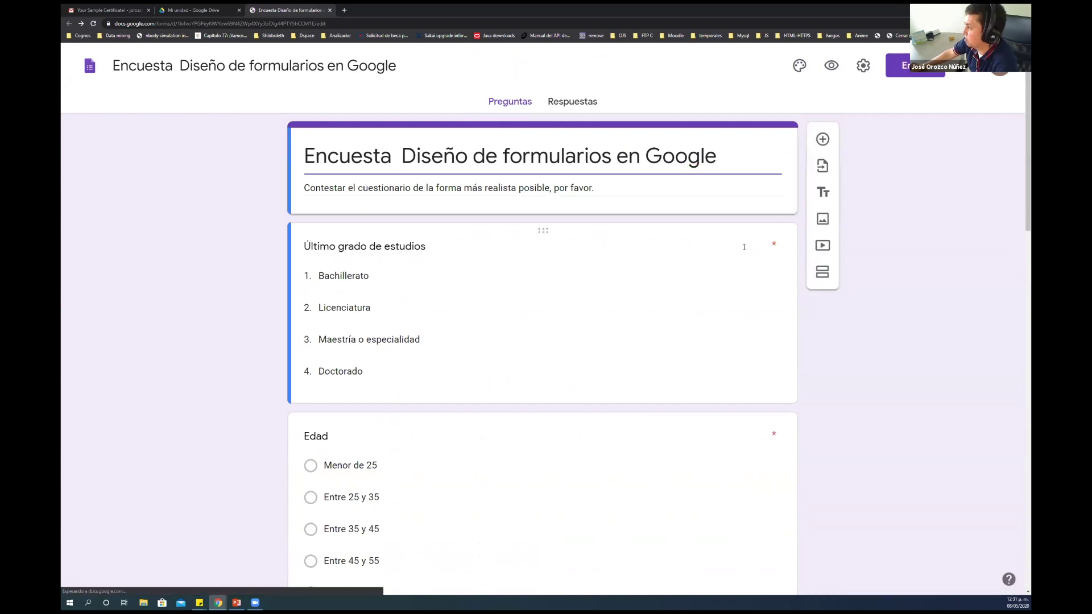
# Drag the Twitter image item up toward the top of the form
pyautogui.scroll(-10, 744, 246)
pyautogui.scroll(-5, 744, 247)
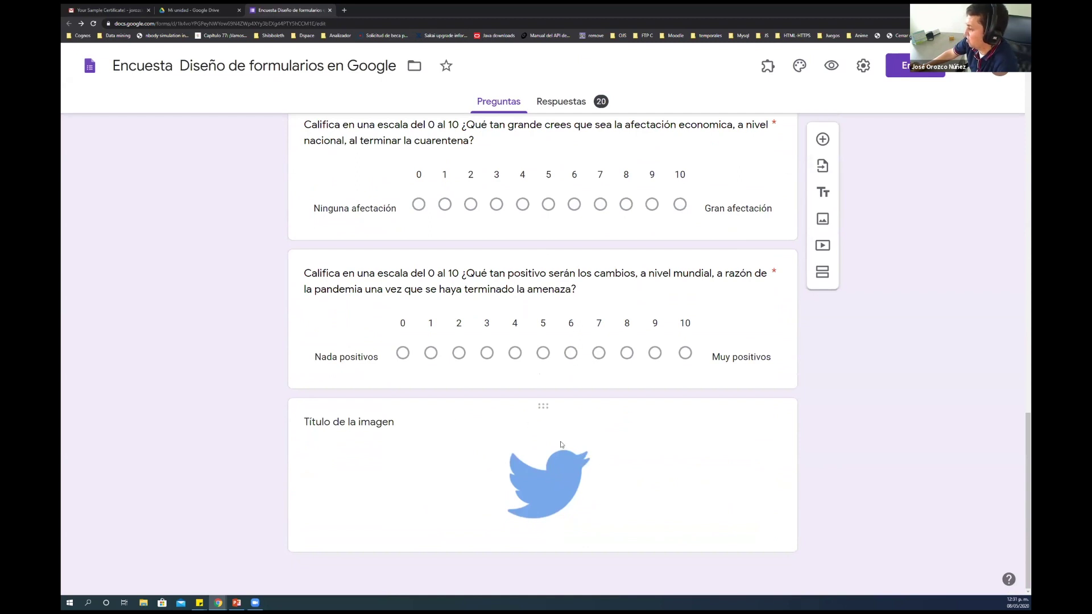
pyautogui.moveTo(542, 405); pyautogui.dragTo(549, 295)
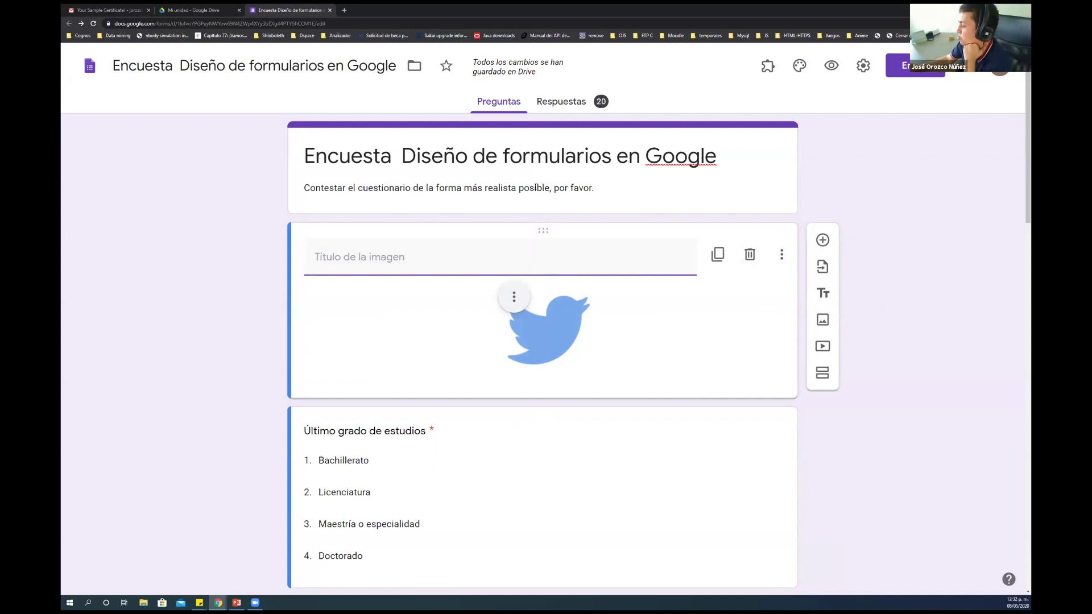
# Click the header card to deselect the Twitter image, now just below the title card
pyautogui.click(535, 188)
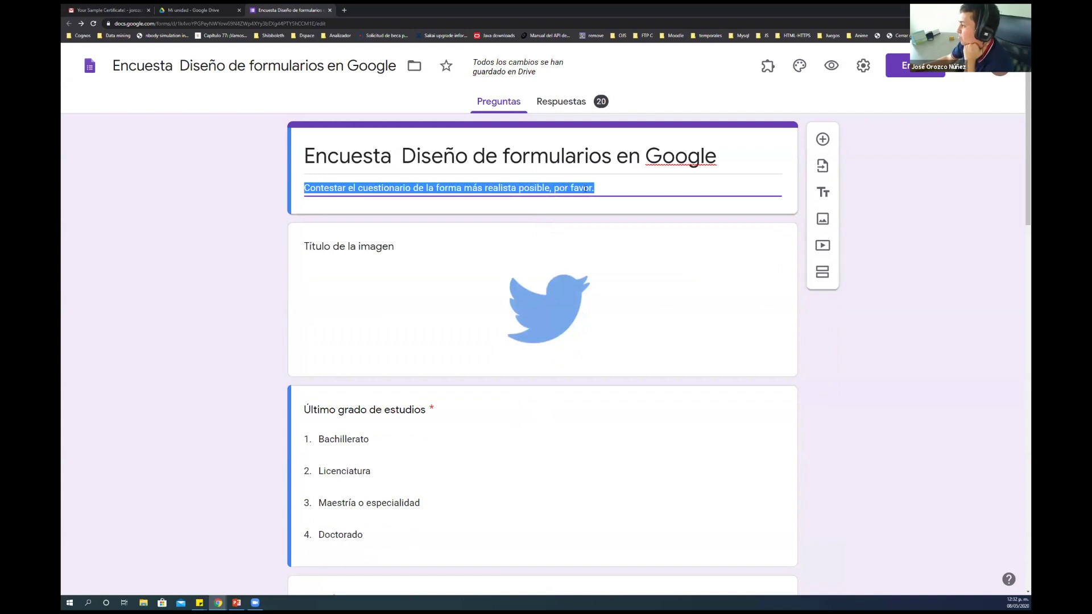